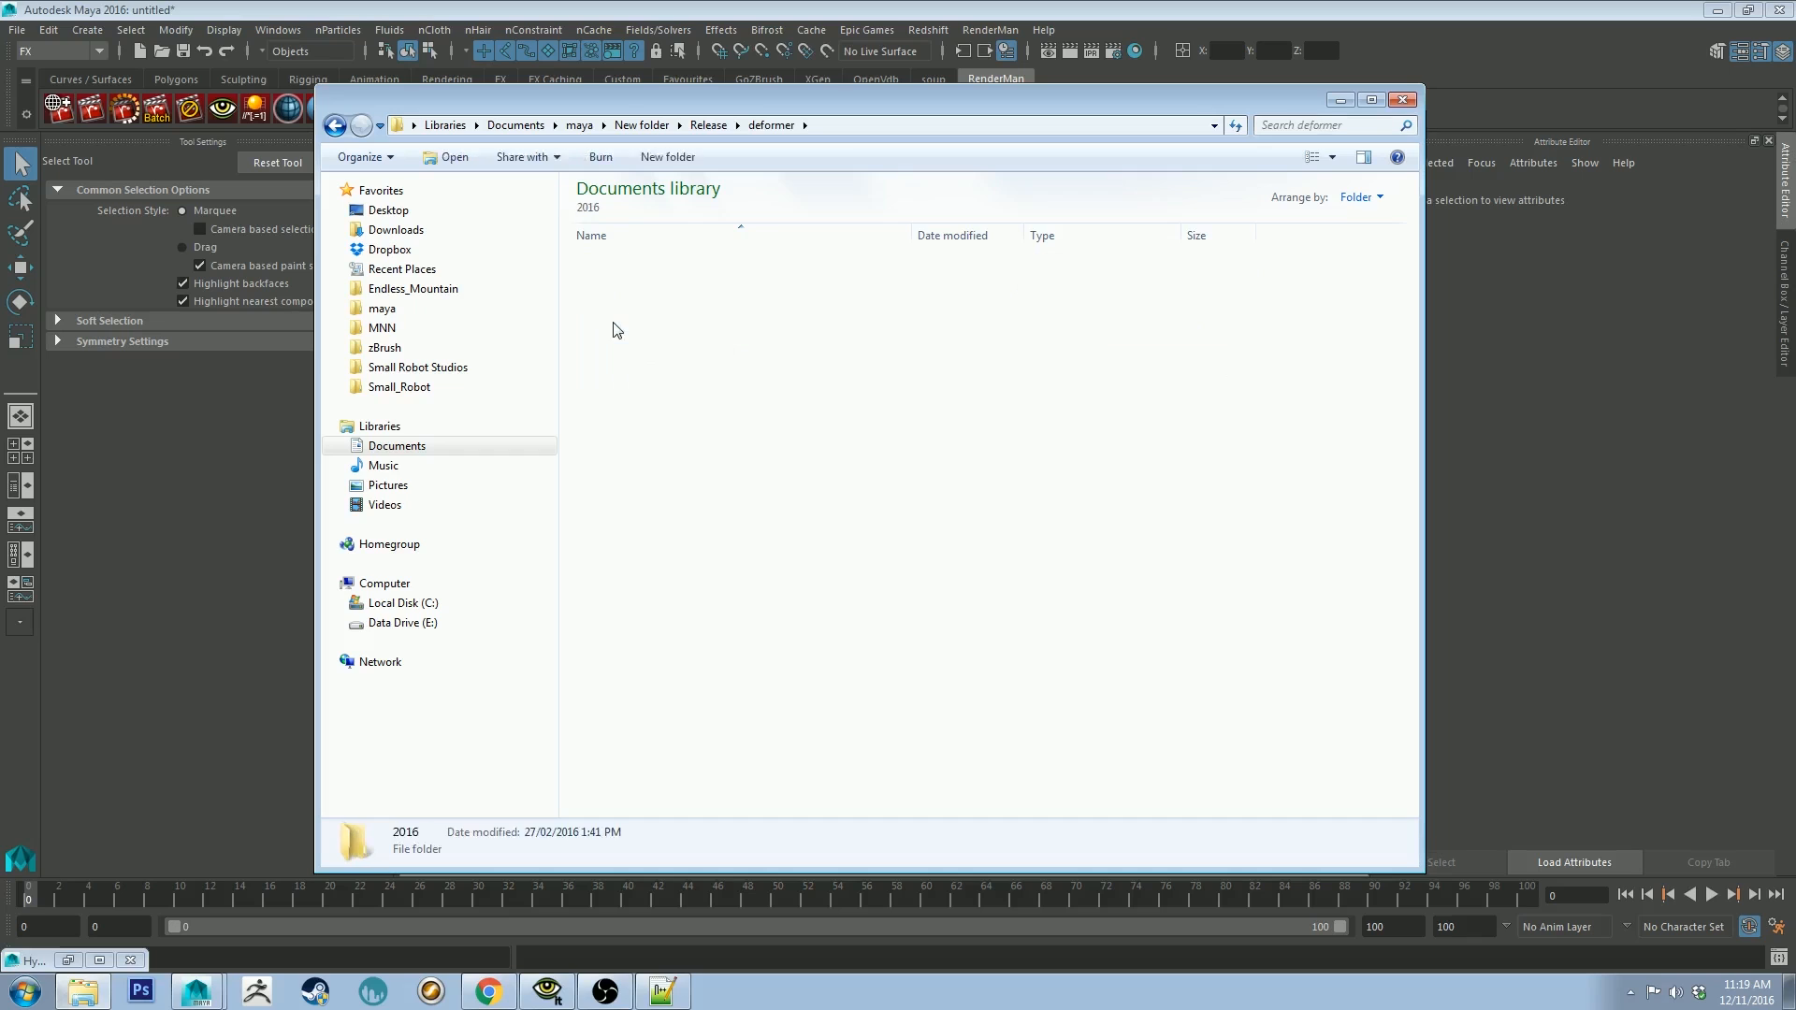
Step: Check the win64 folder inside deformer\2016, and return to the main maya documents folder
double_click(610, 301)
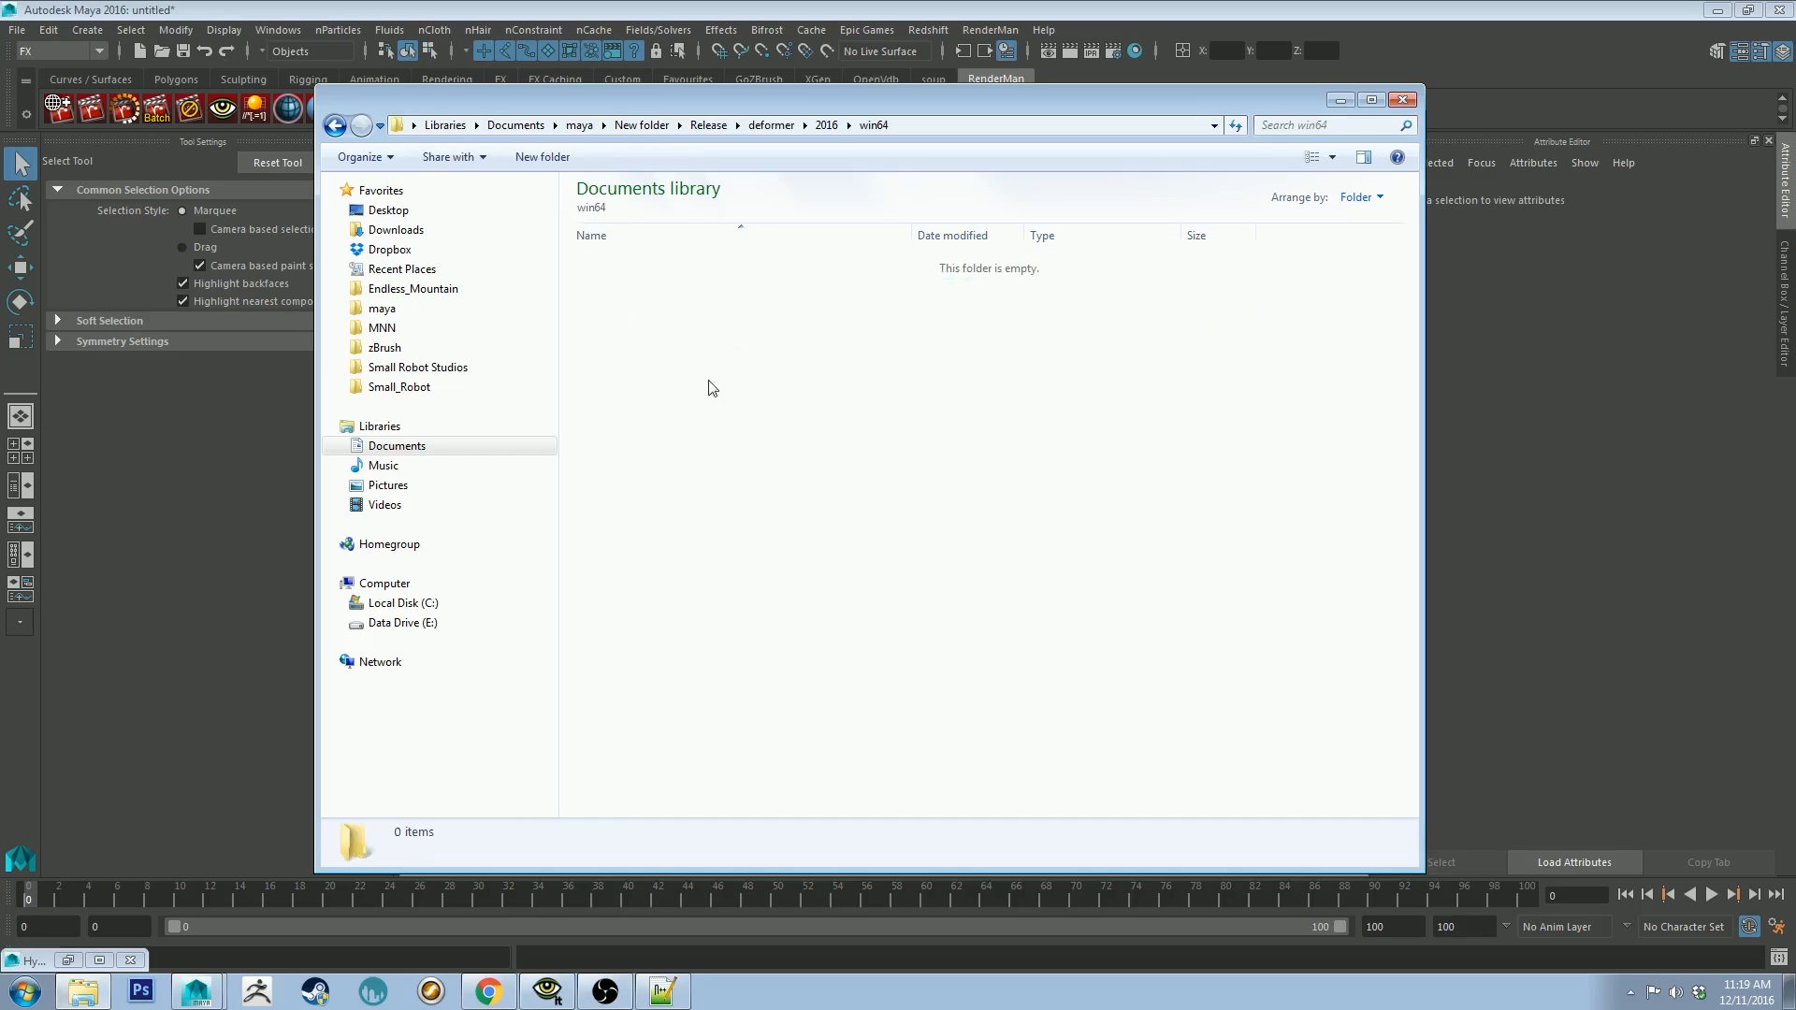
double_click(335, 126)
click(335, 125)
click(335, 125)
click(335, 126)
Step: Browse to aaOceanRev345_latest_win\aaOcean\Maya\Maya2015 and look at the plug-in files, including hotOceanDeformer.mll
double_click(661, 281)
double_click(665, 264)
double_click(659, 301)
double_click(662, 321)
click(659, 301)
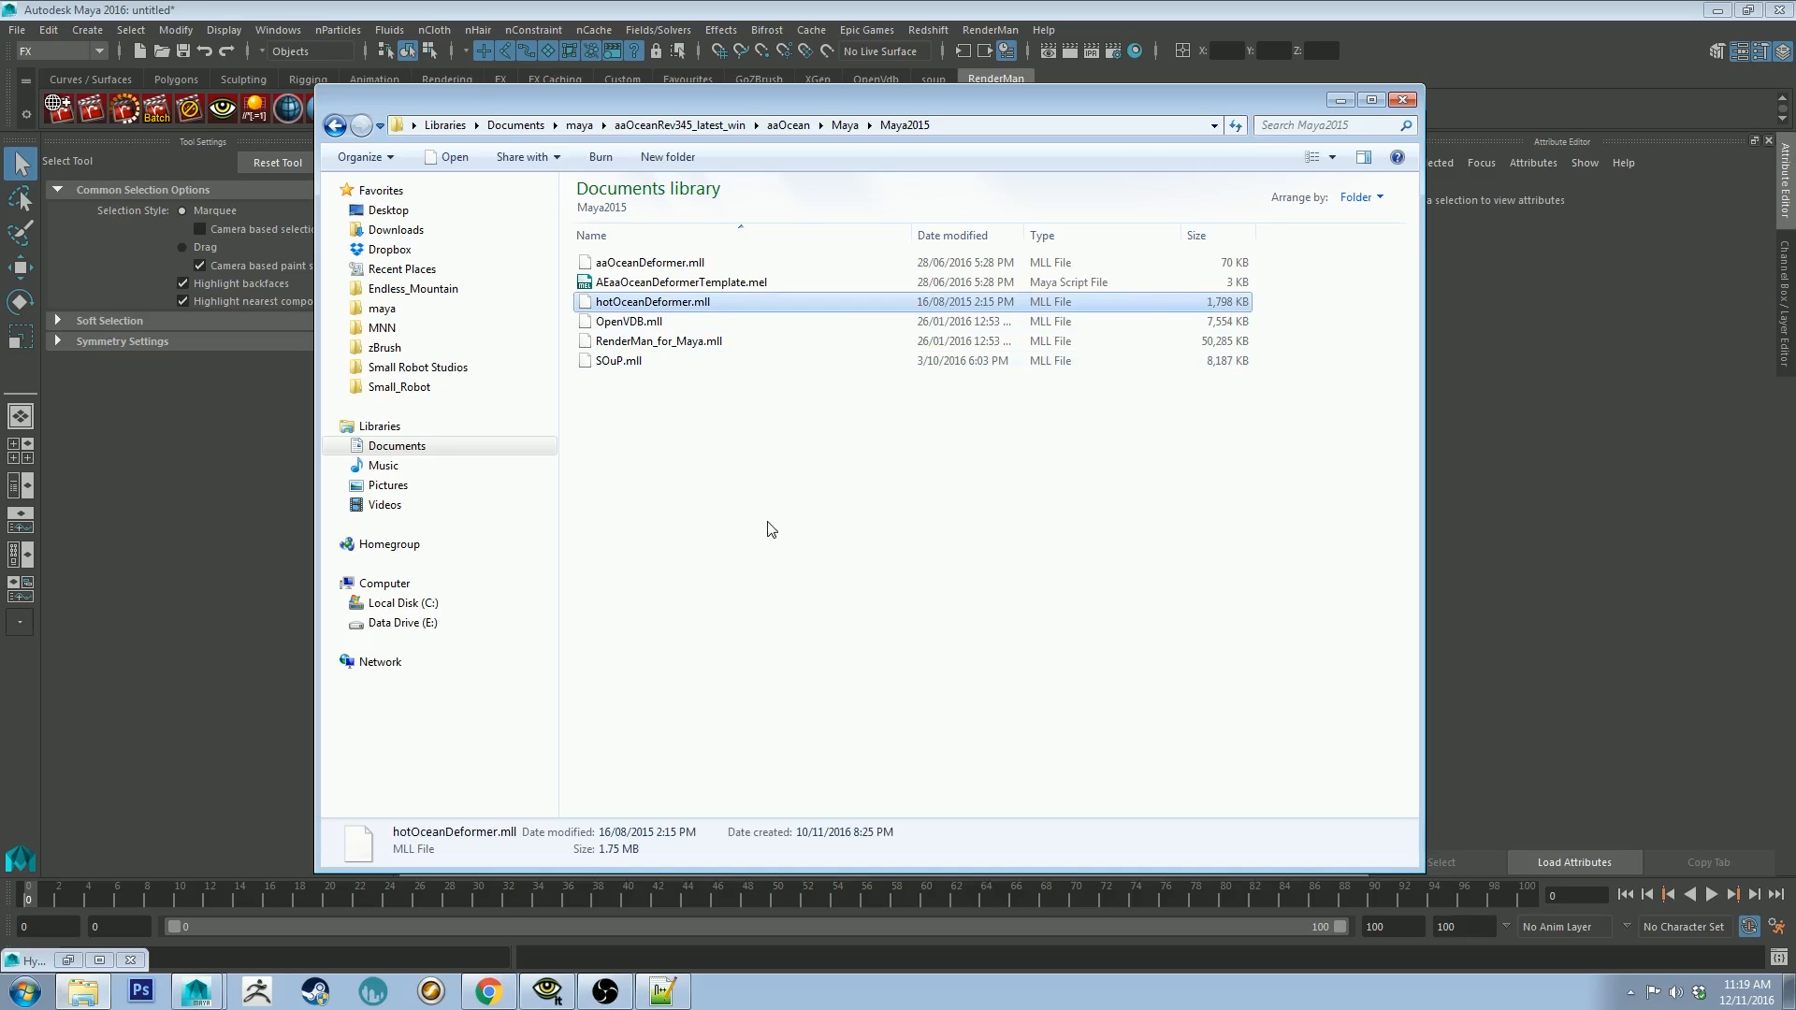
click(740, 424)
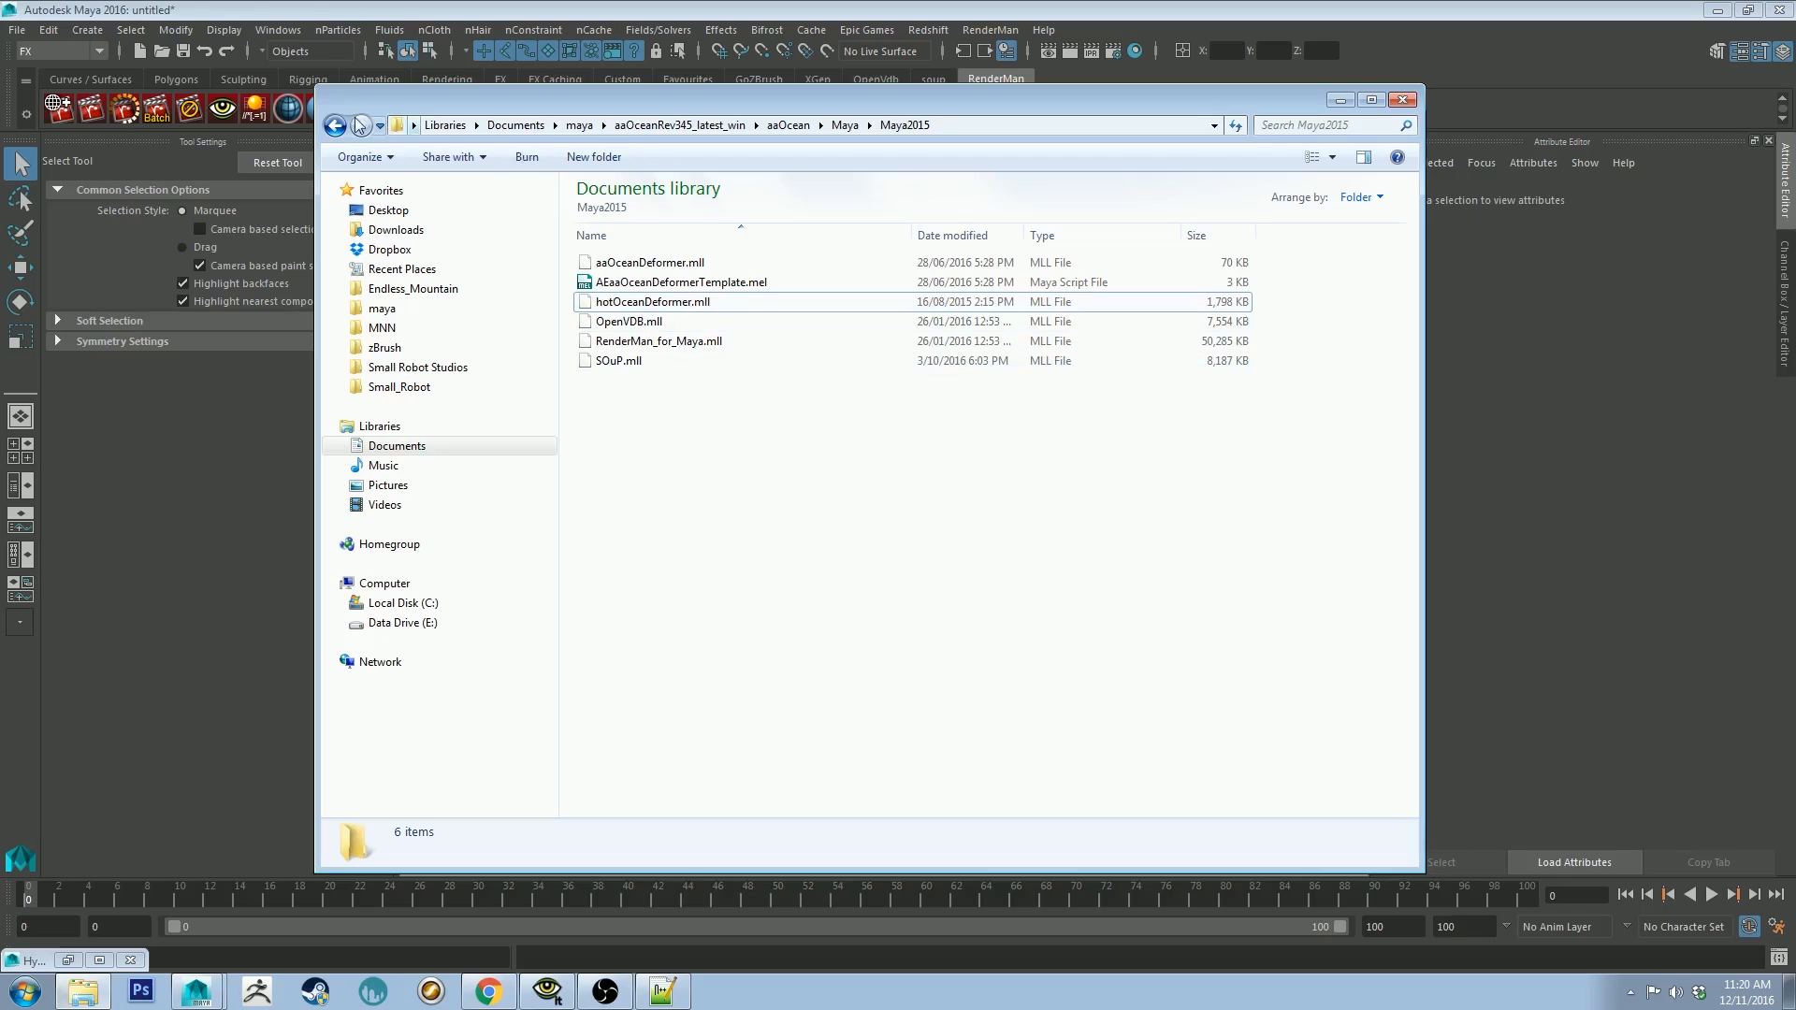
Step: Open maya.env from the maya\2016 folder in Notepad++
click(584, 130)
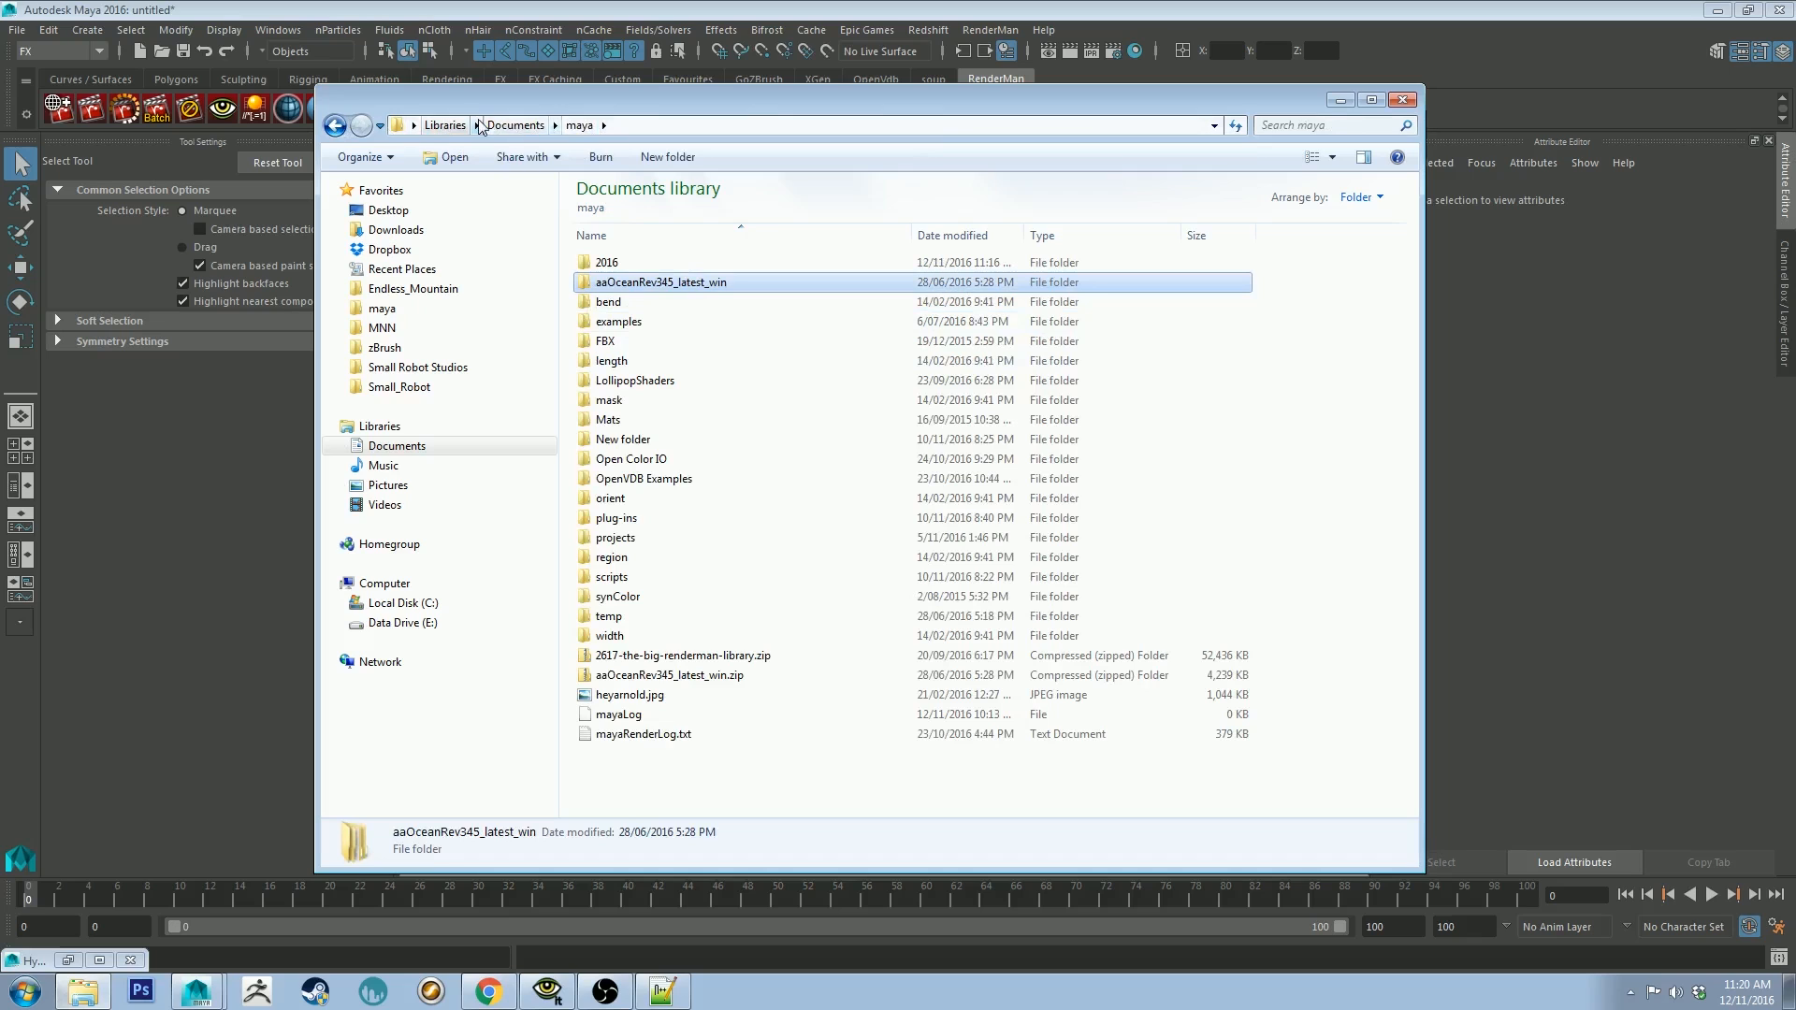
double_click(606, 264)
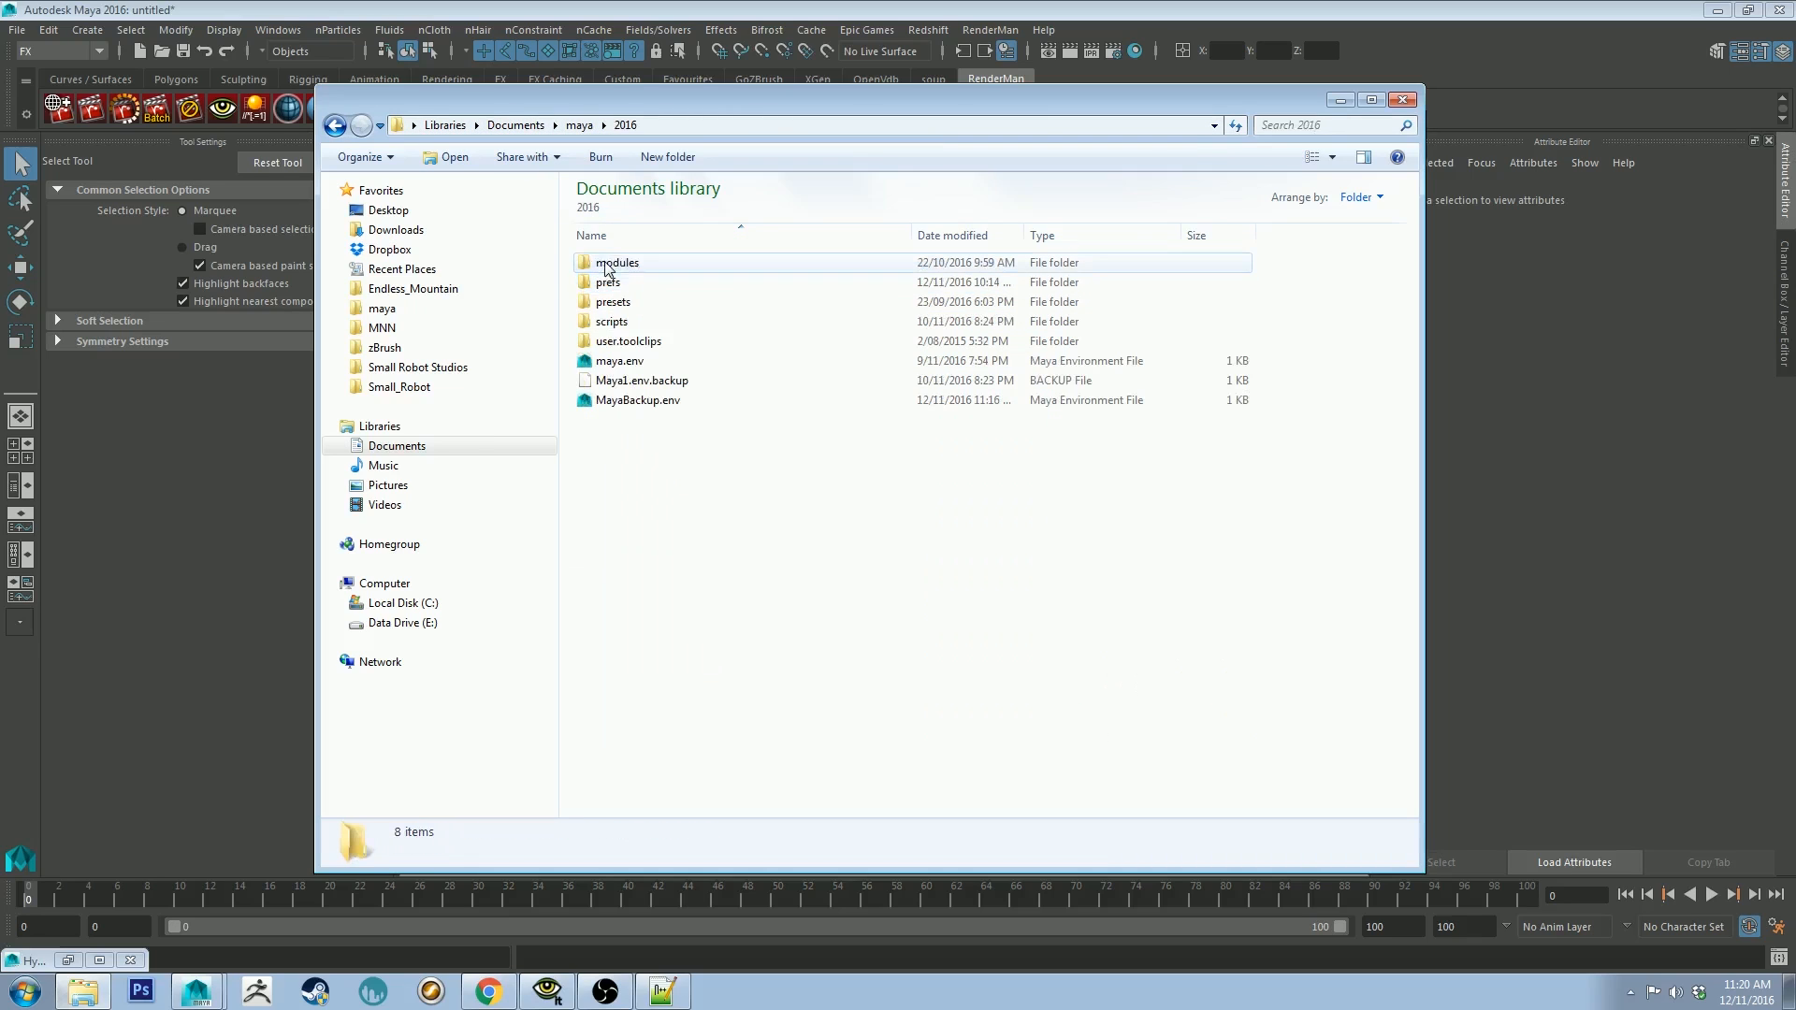
click(617, 363)
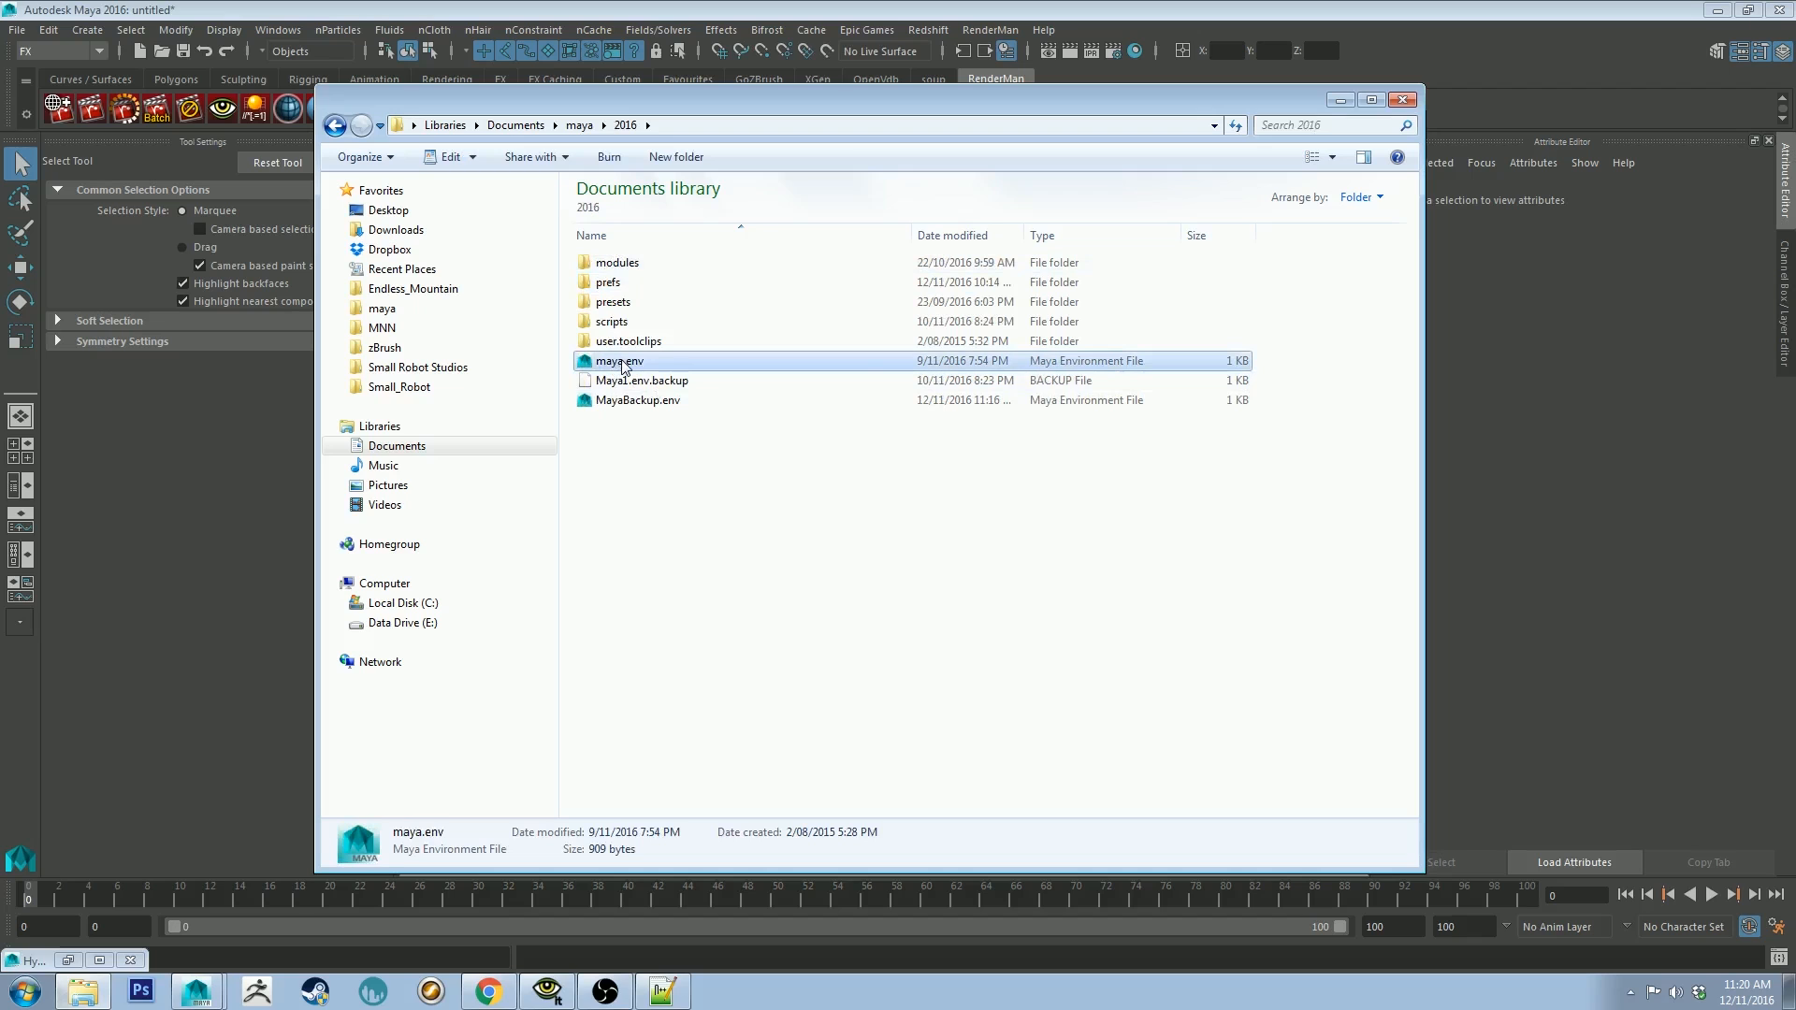
right_click(623, 366)
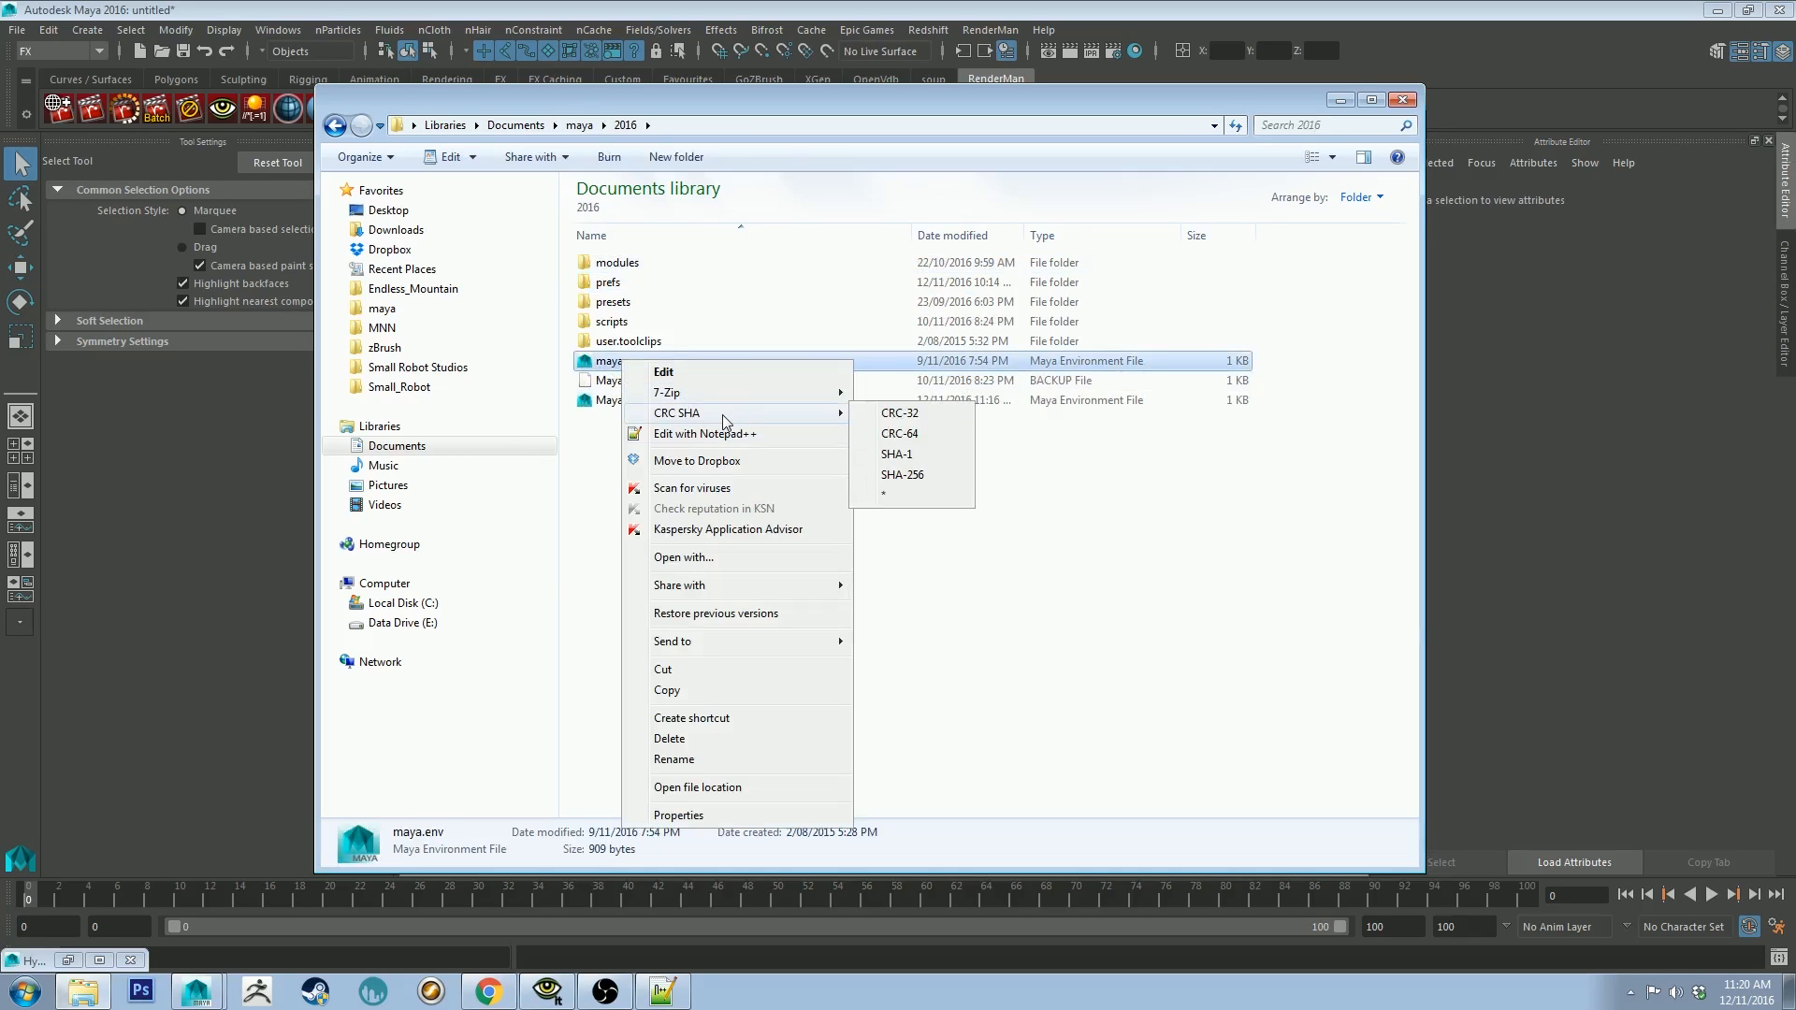
click(789, 436)
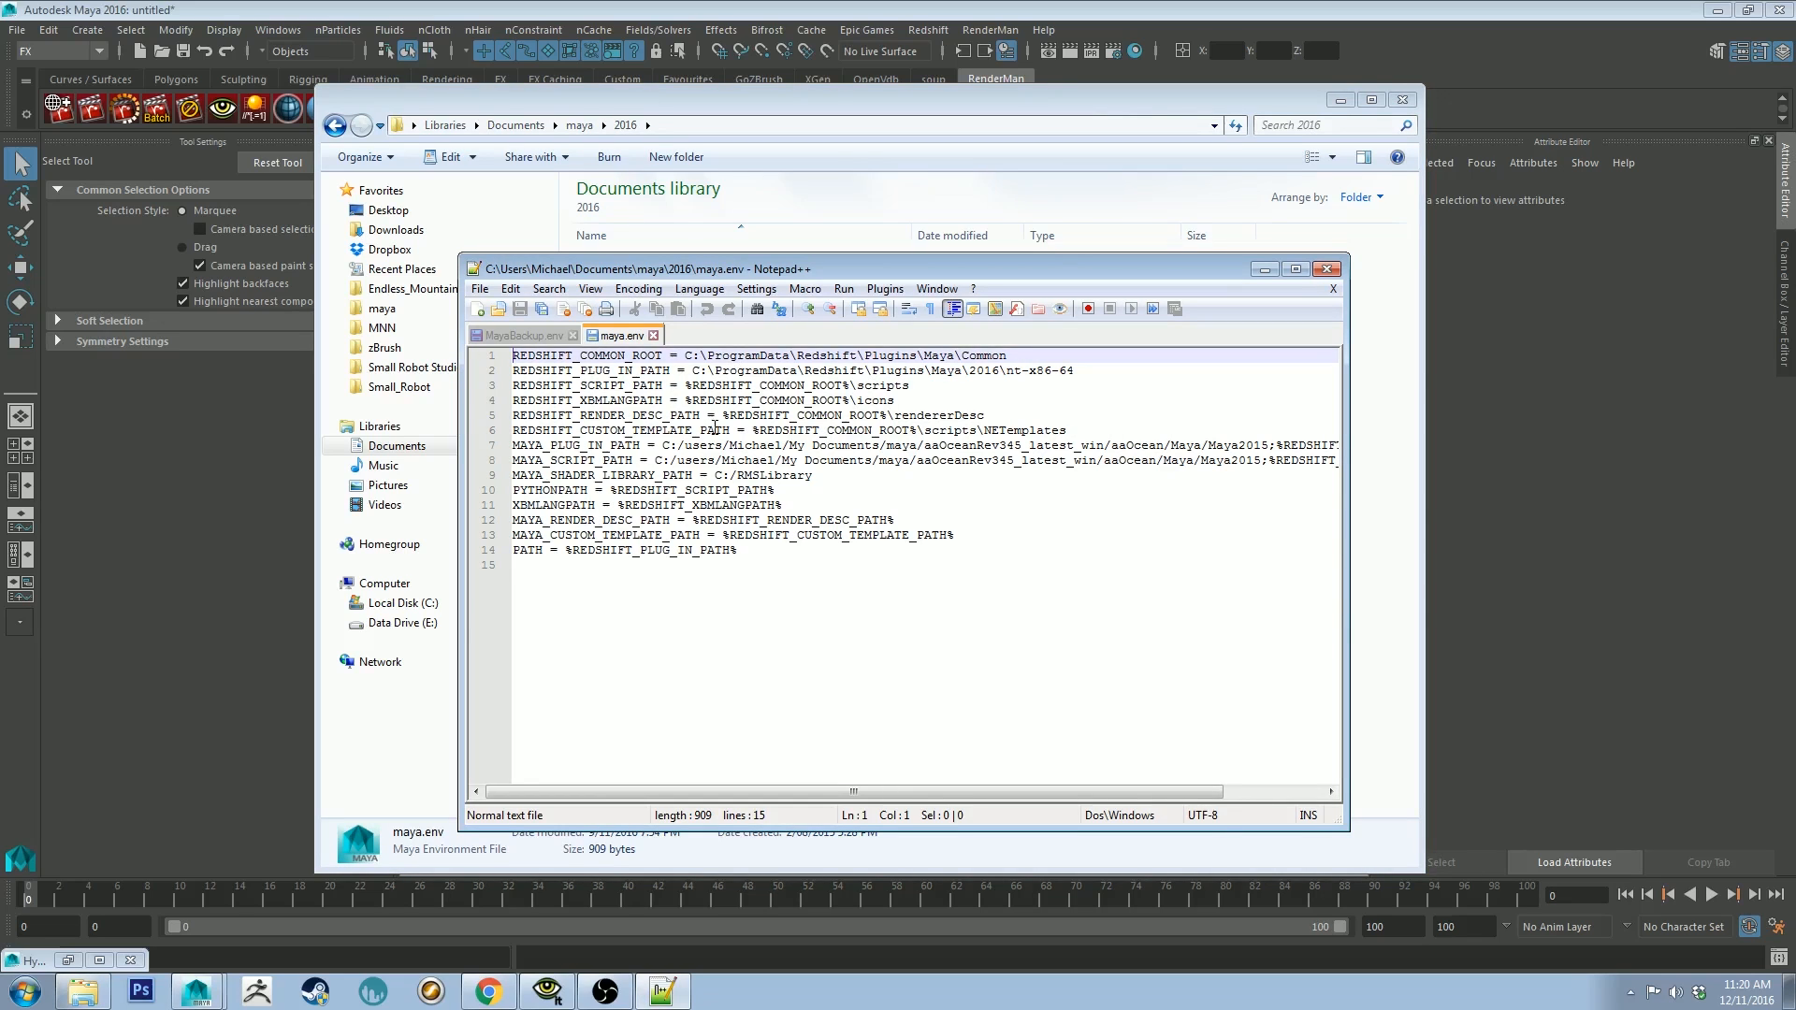
Step: Close the editor, open MayaBackup.env in Notepad++ instead, and examine its MAYA_PLUG_IN_PATH and MAYA_SCRIPT_PATH lines
click(1326, 269)
right_click(721, 401)
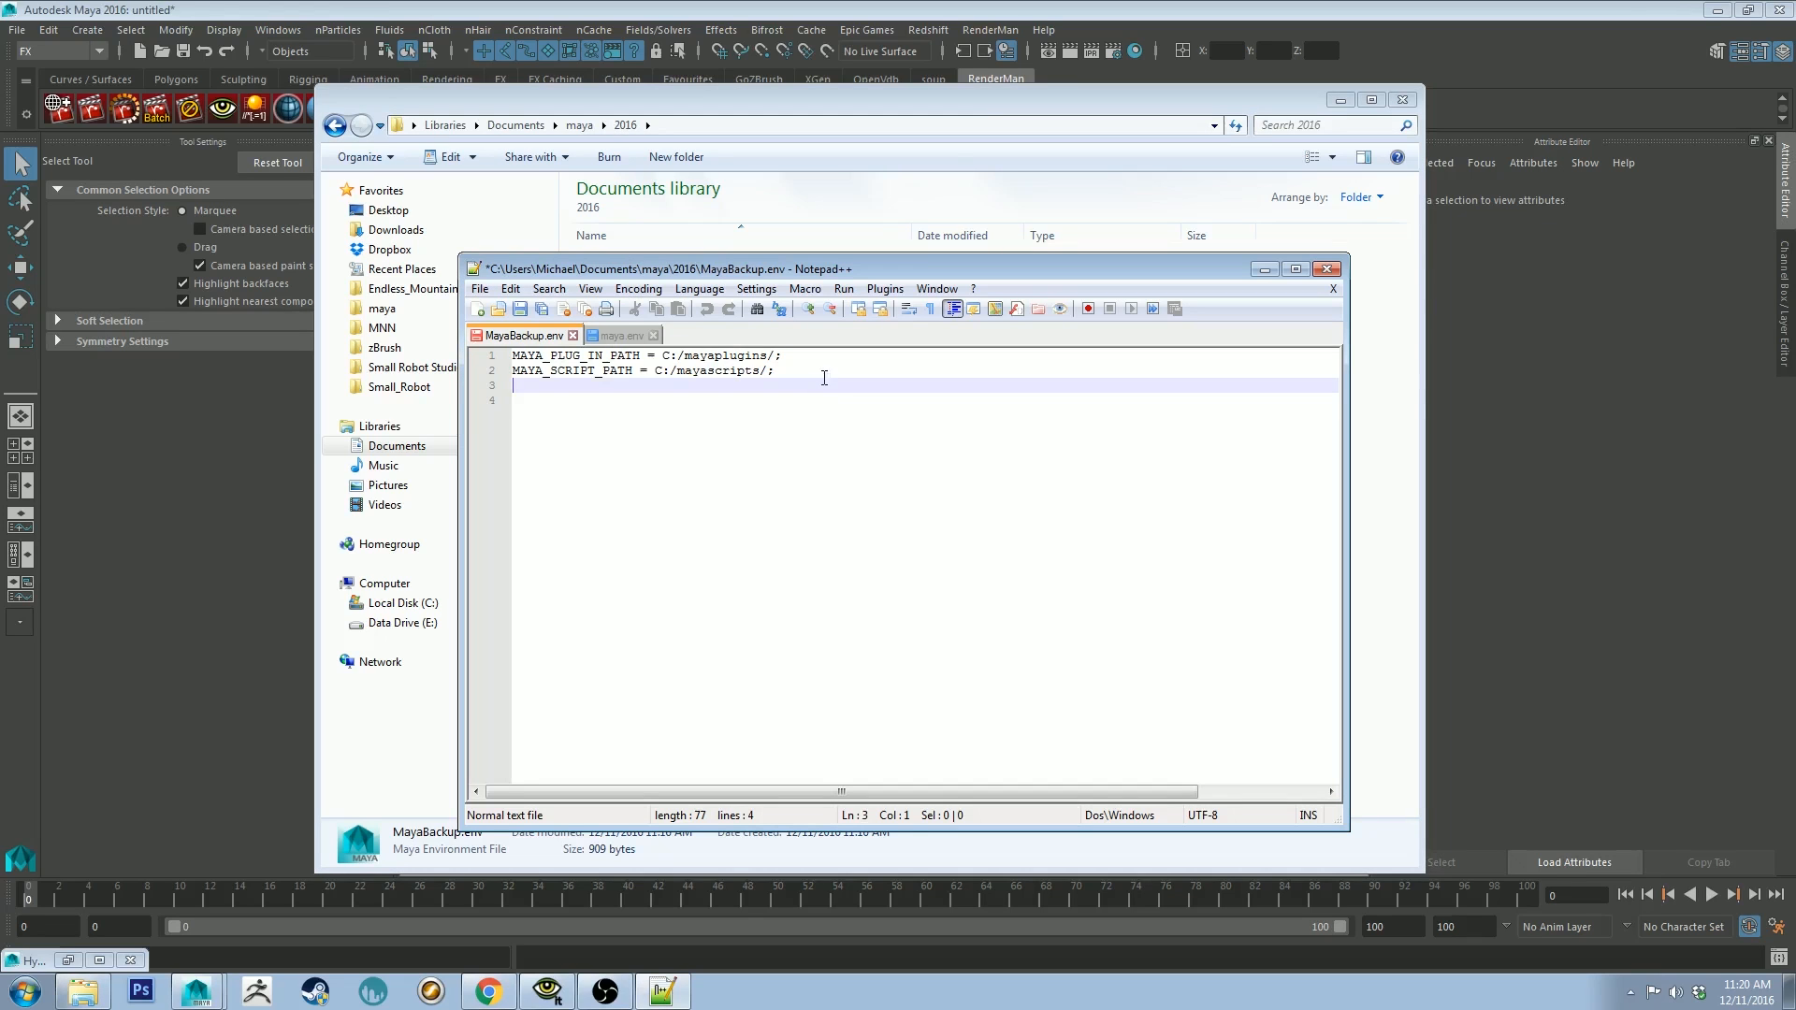
drag(822, 376, 557, 356)
click(806, 381)
drag(812, 372, 488, 341)
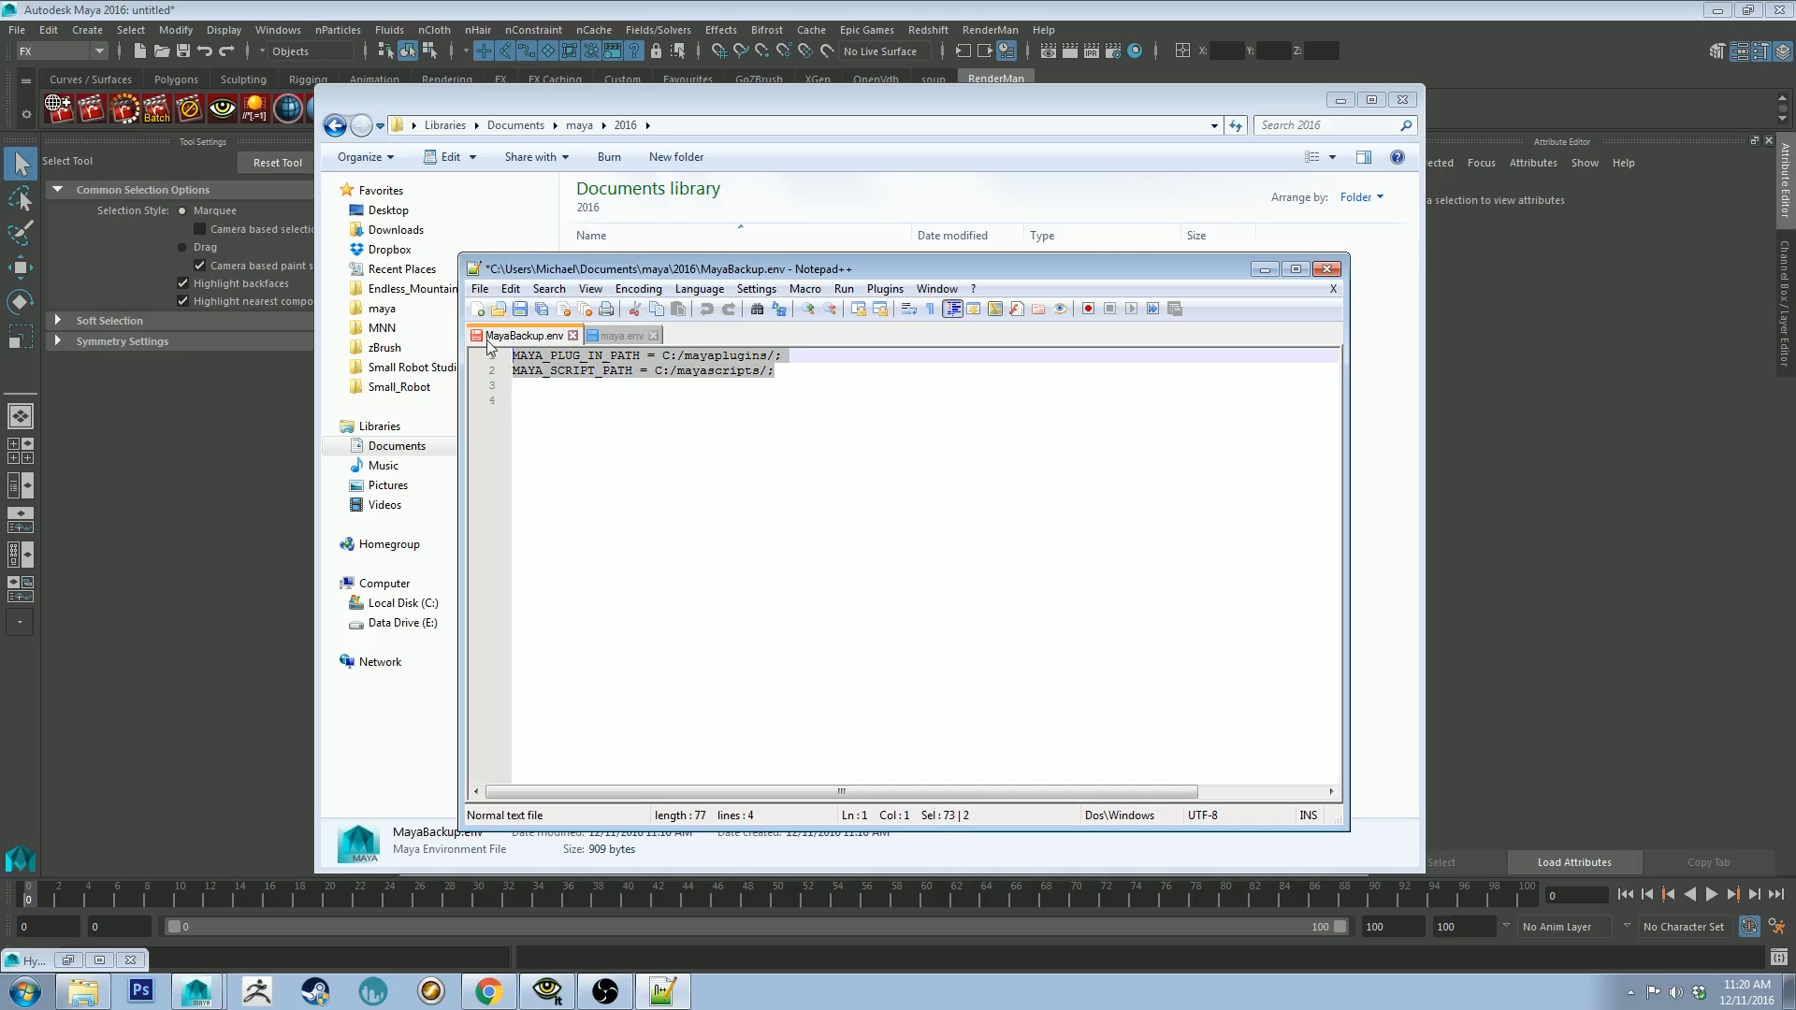
click(797, 366)
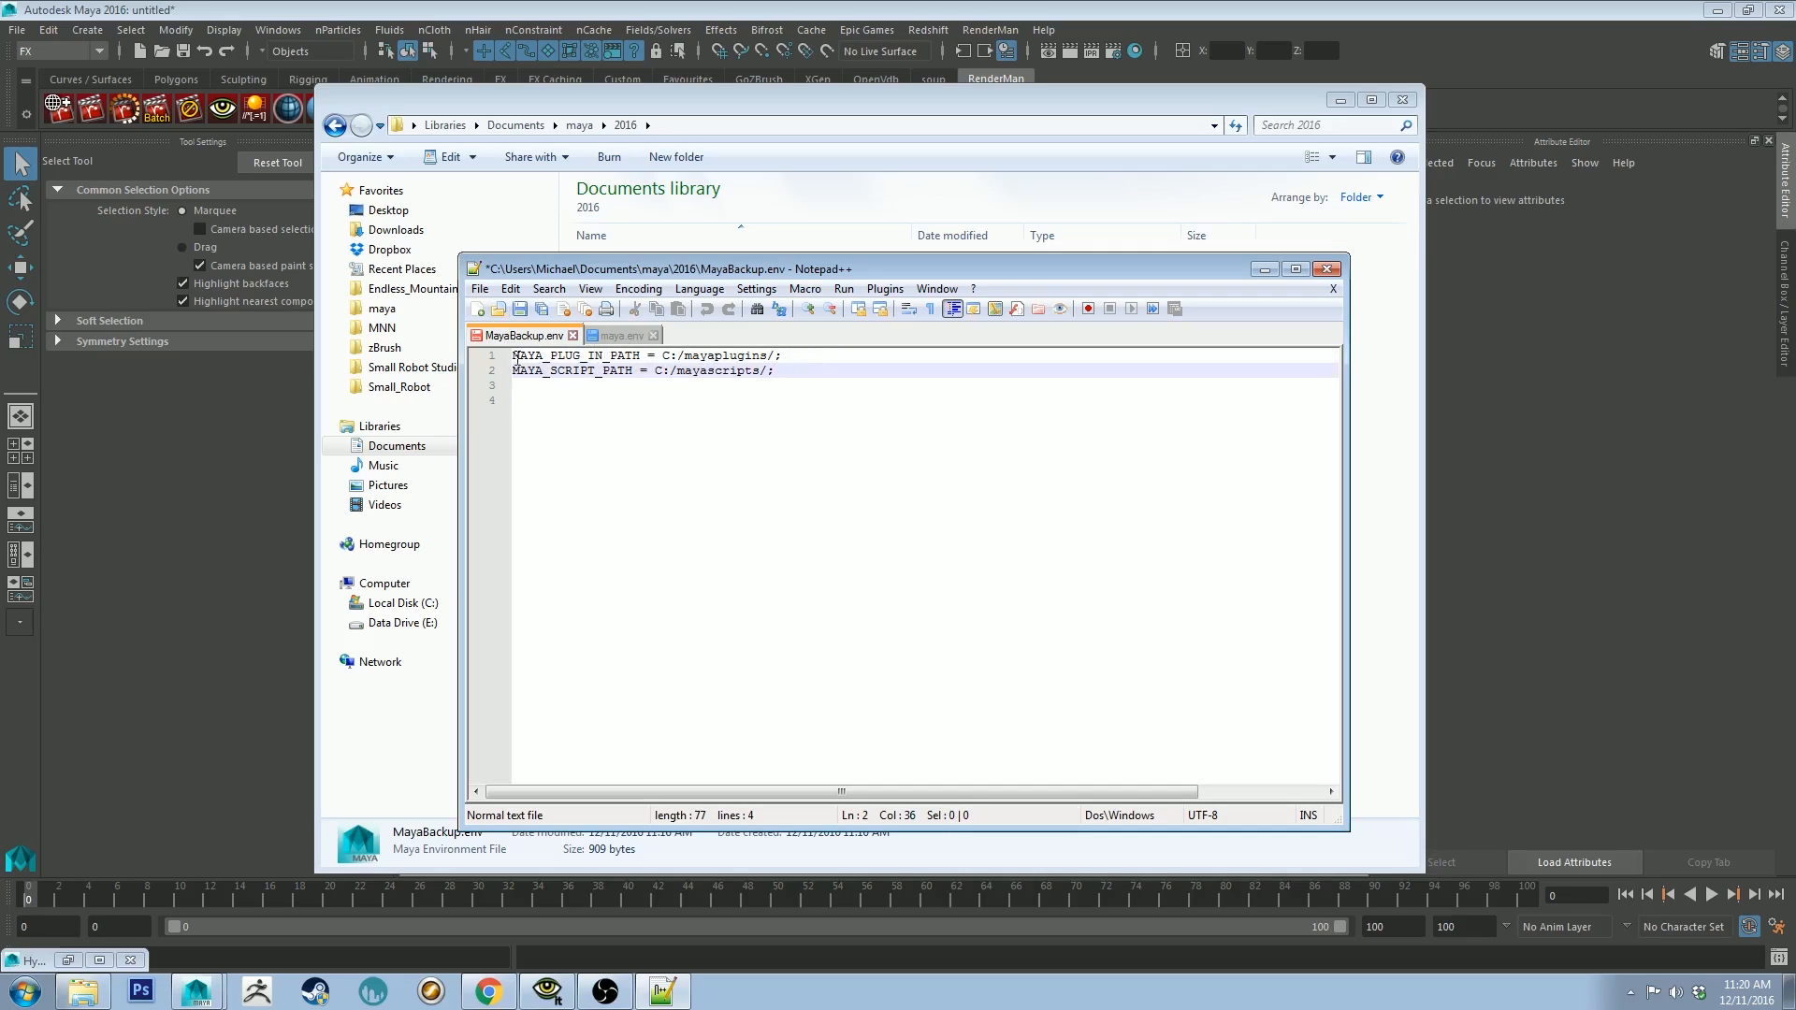
drag(513, 357, 637, 369)
click(650, 371)
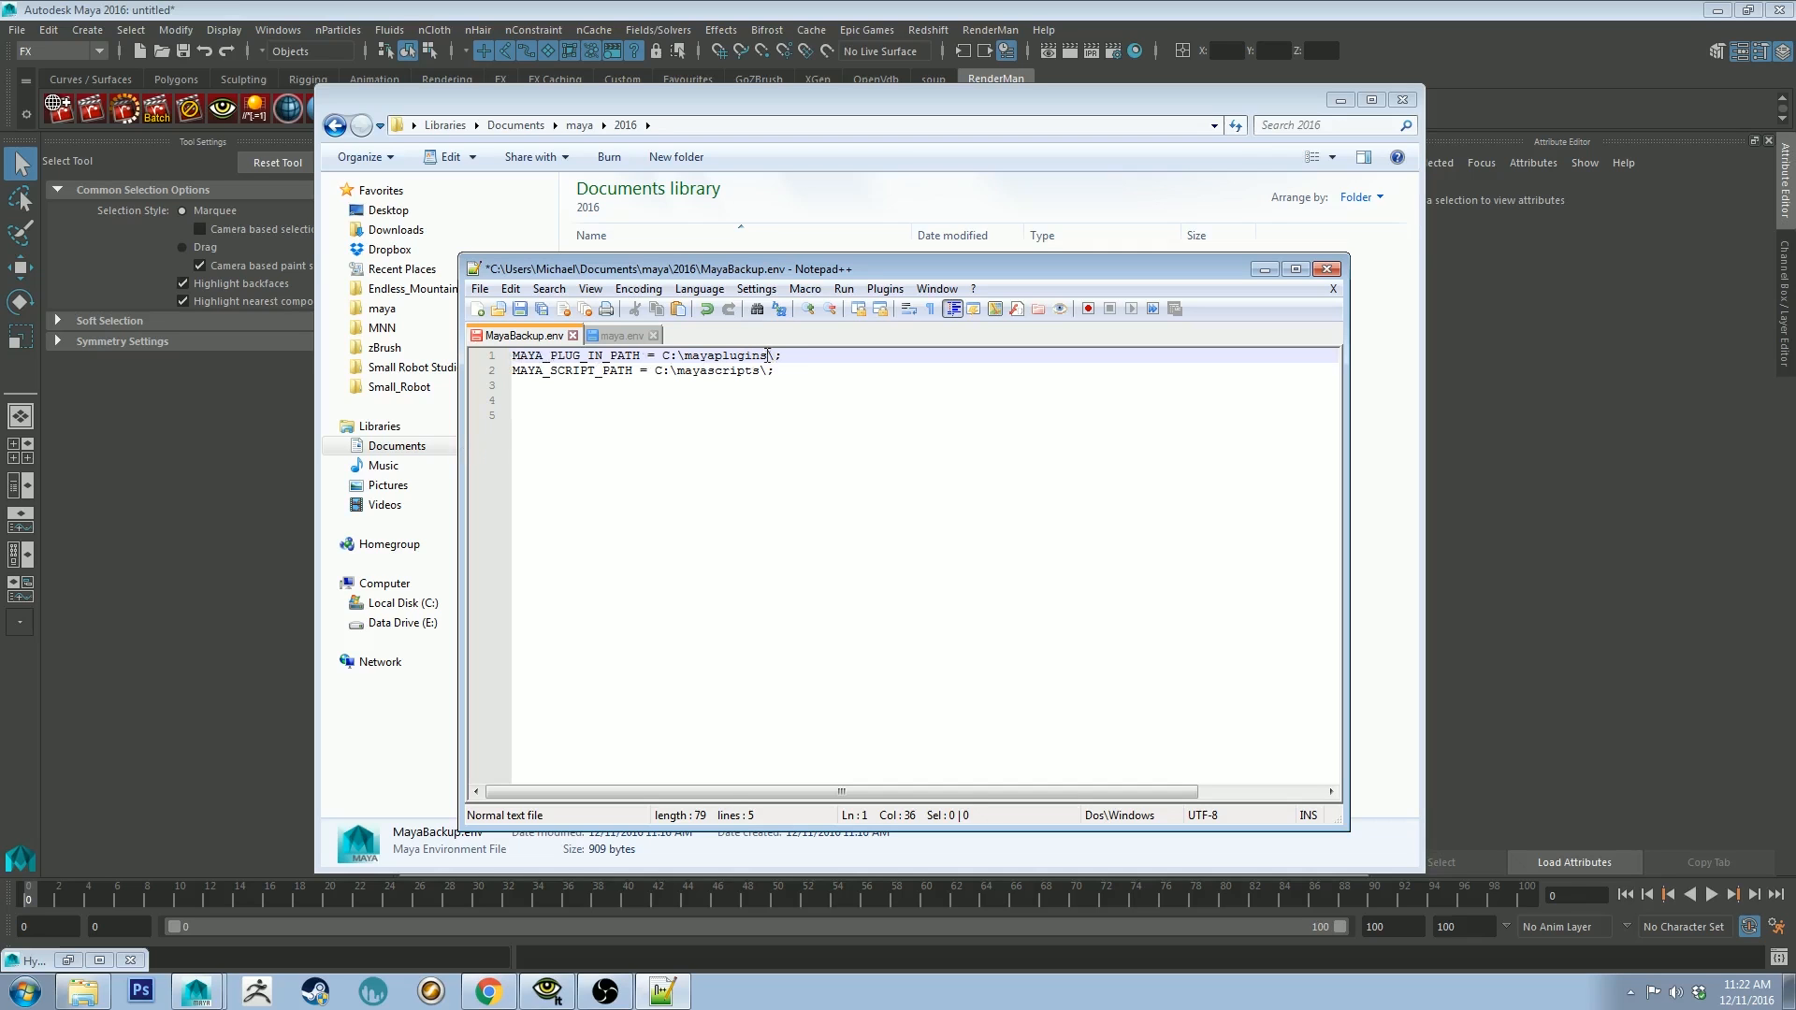
Step: Create a new folder named mayaplugins at the root of Local Disk (C:)
click(402, 603)
right_click(1303, 505)
mouse_move(1347, 682)
click(1496, 688)
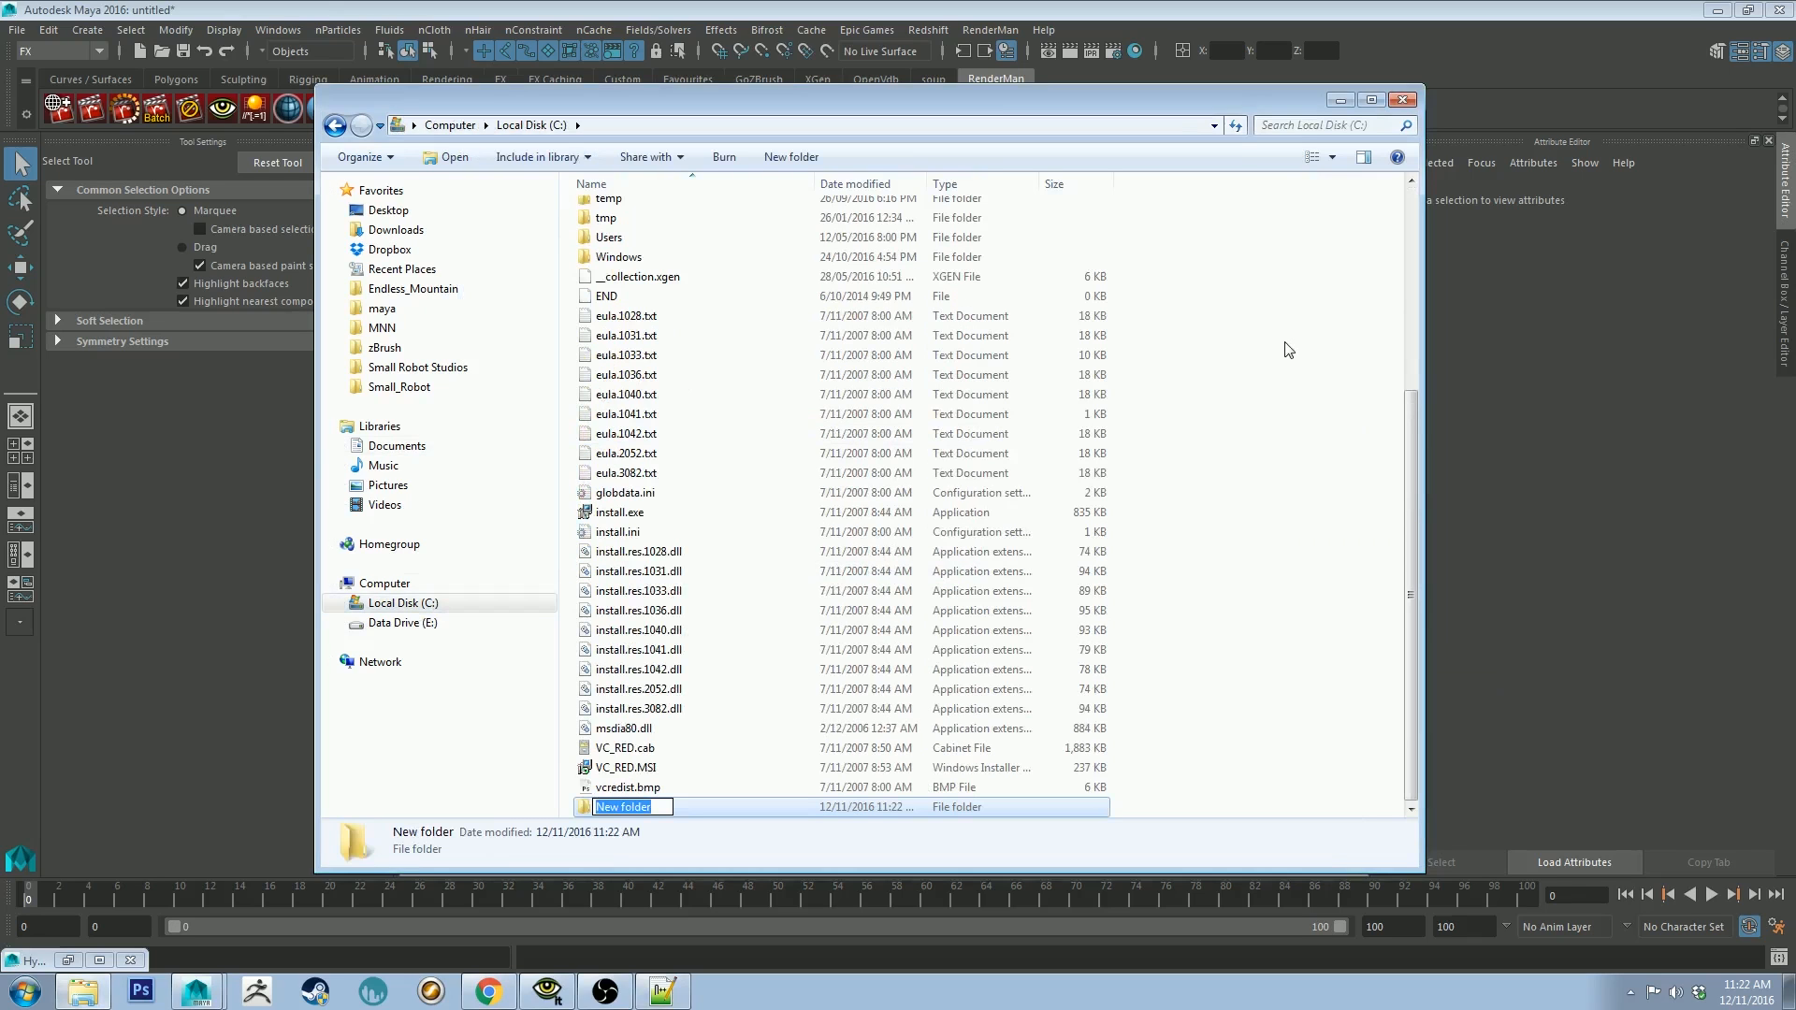
text(mayaplugins)
key(Return)
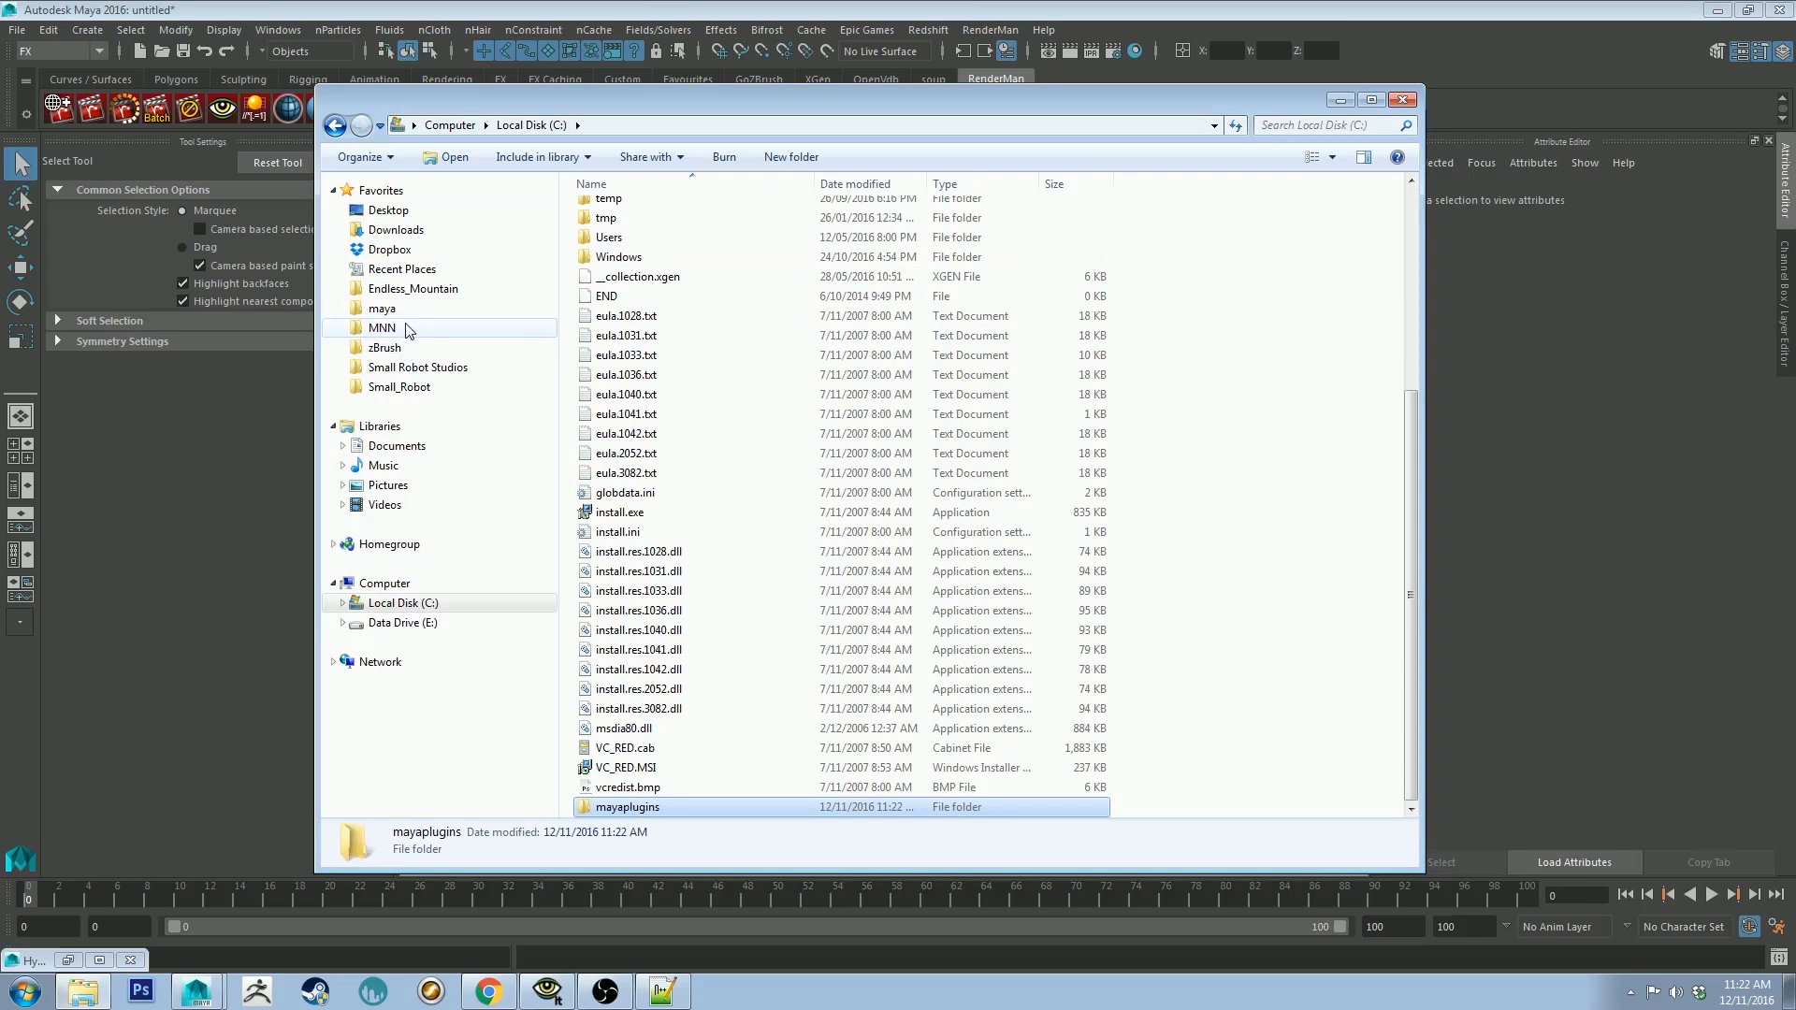
Step: Open the maya\2016 folder, return to MayaBackup.env, and review the C:\mayaplugins\ path on the MAYA_PLUG_IN_PATH line
click(372, 310)
double_click(606, 263)
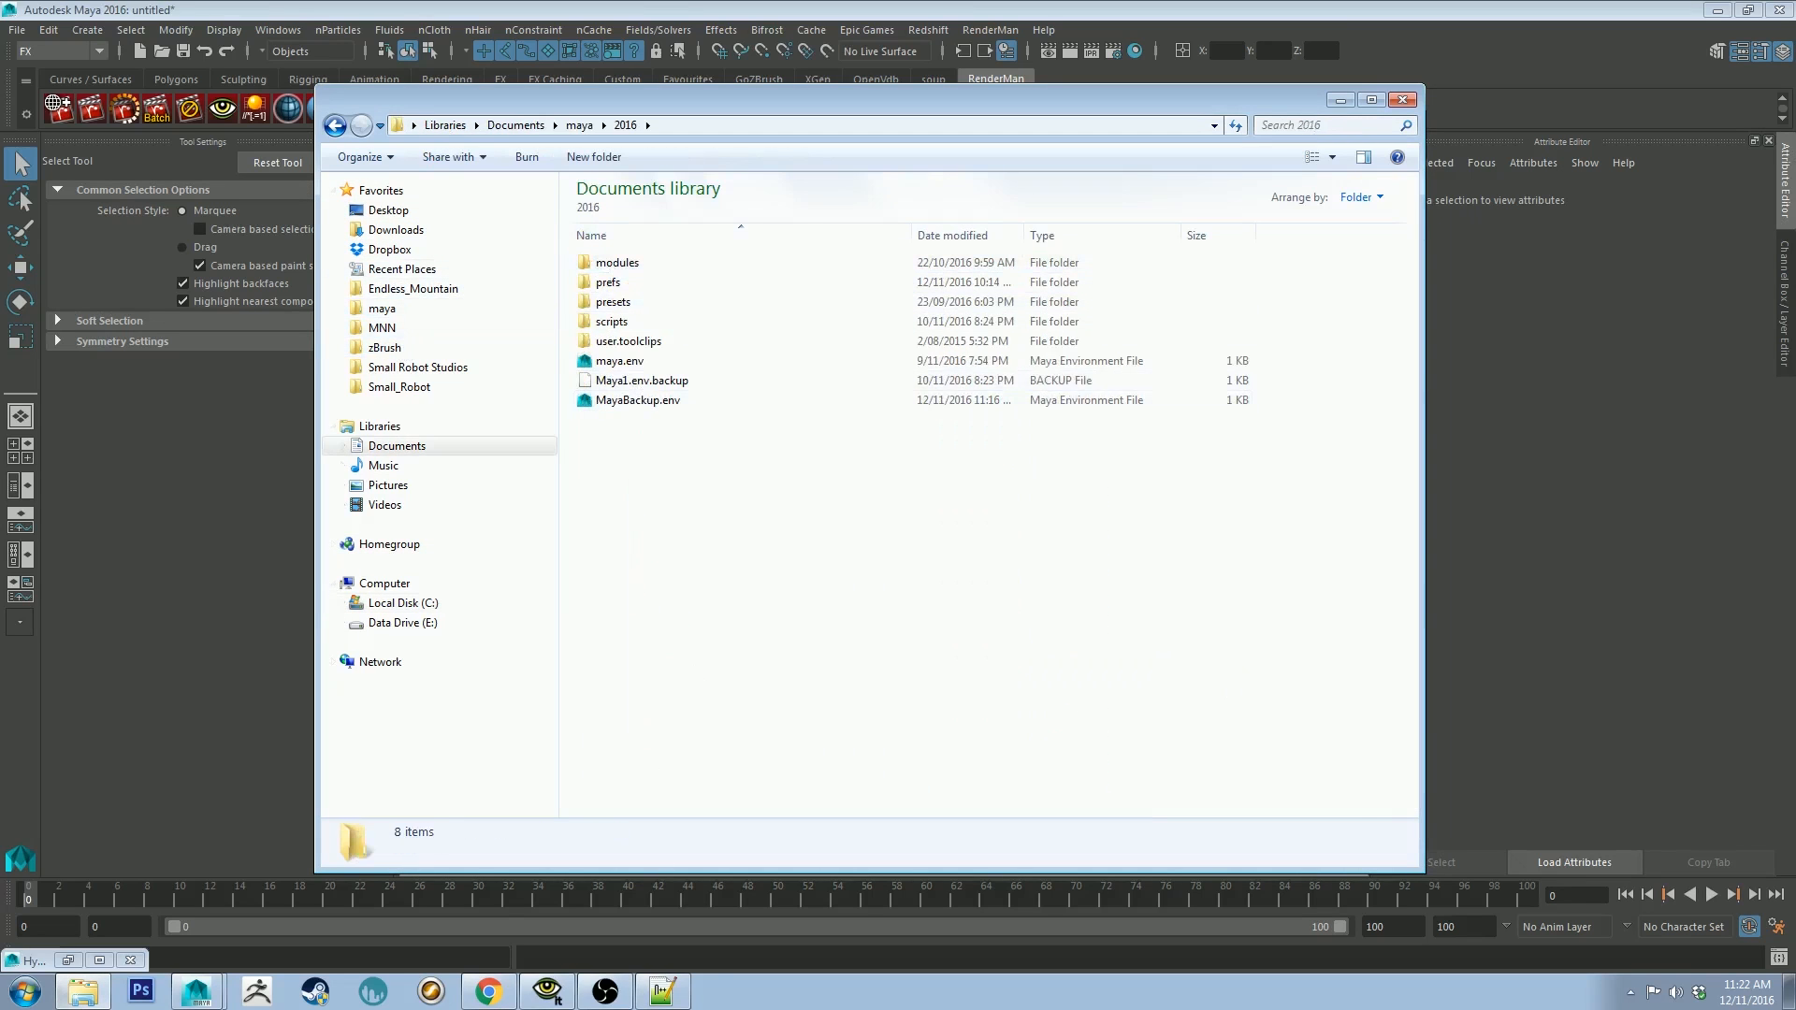
click(678, 993)
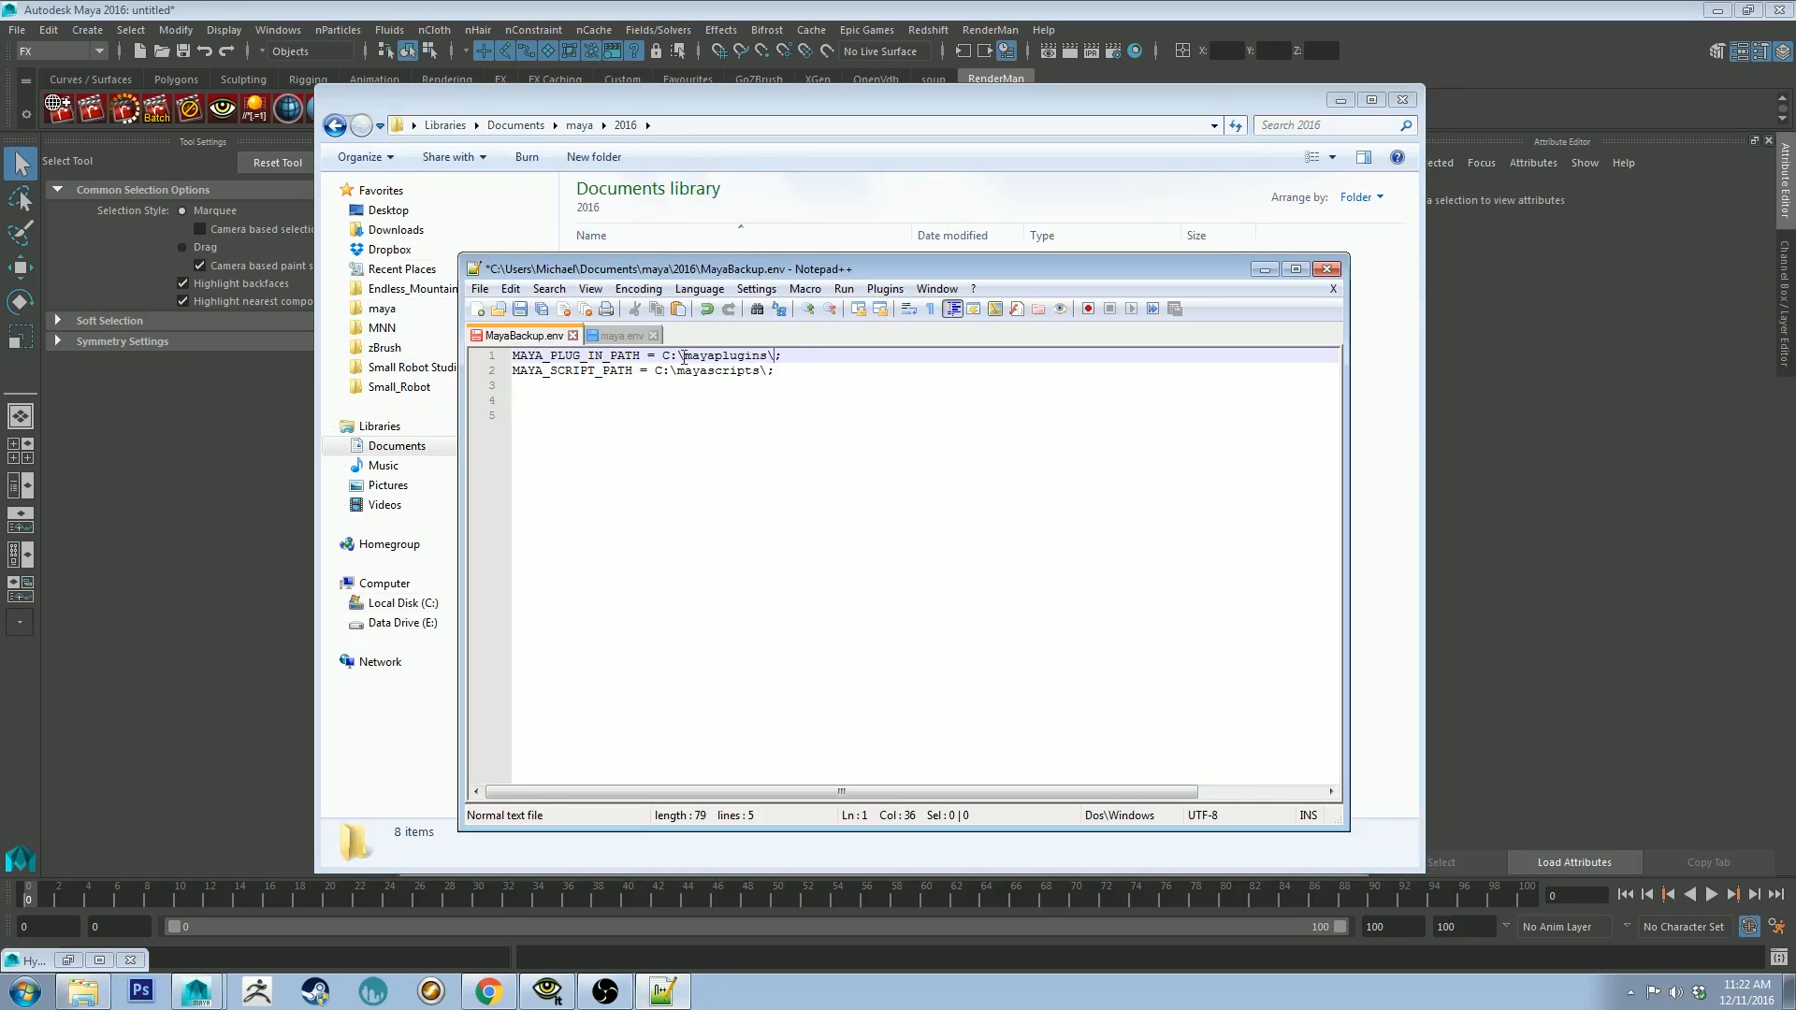
drag(661, 359, 774, 357)
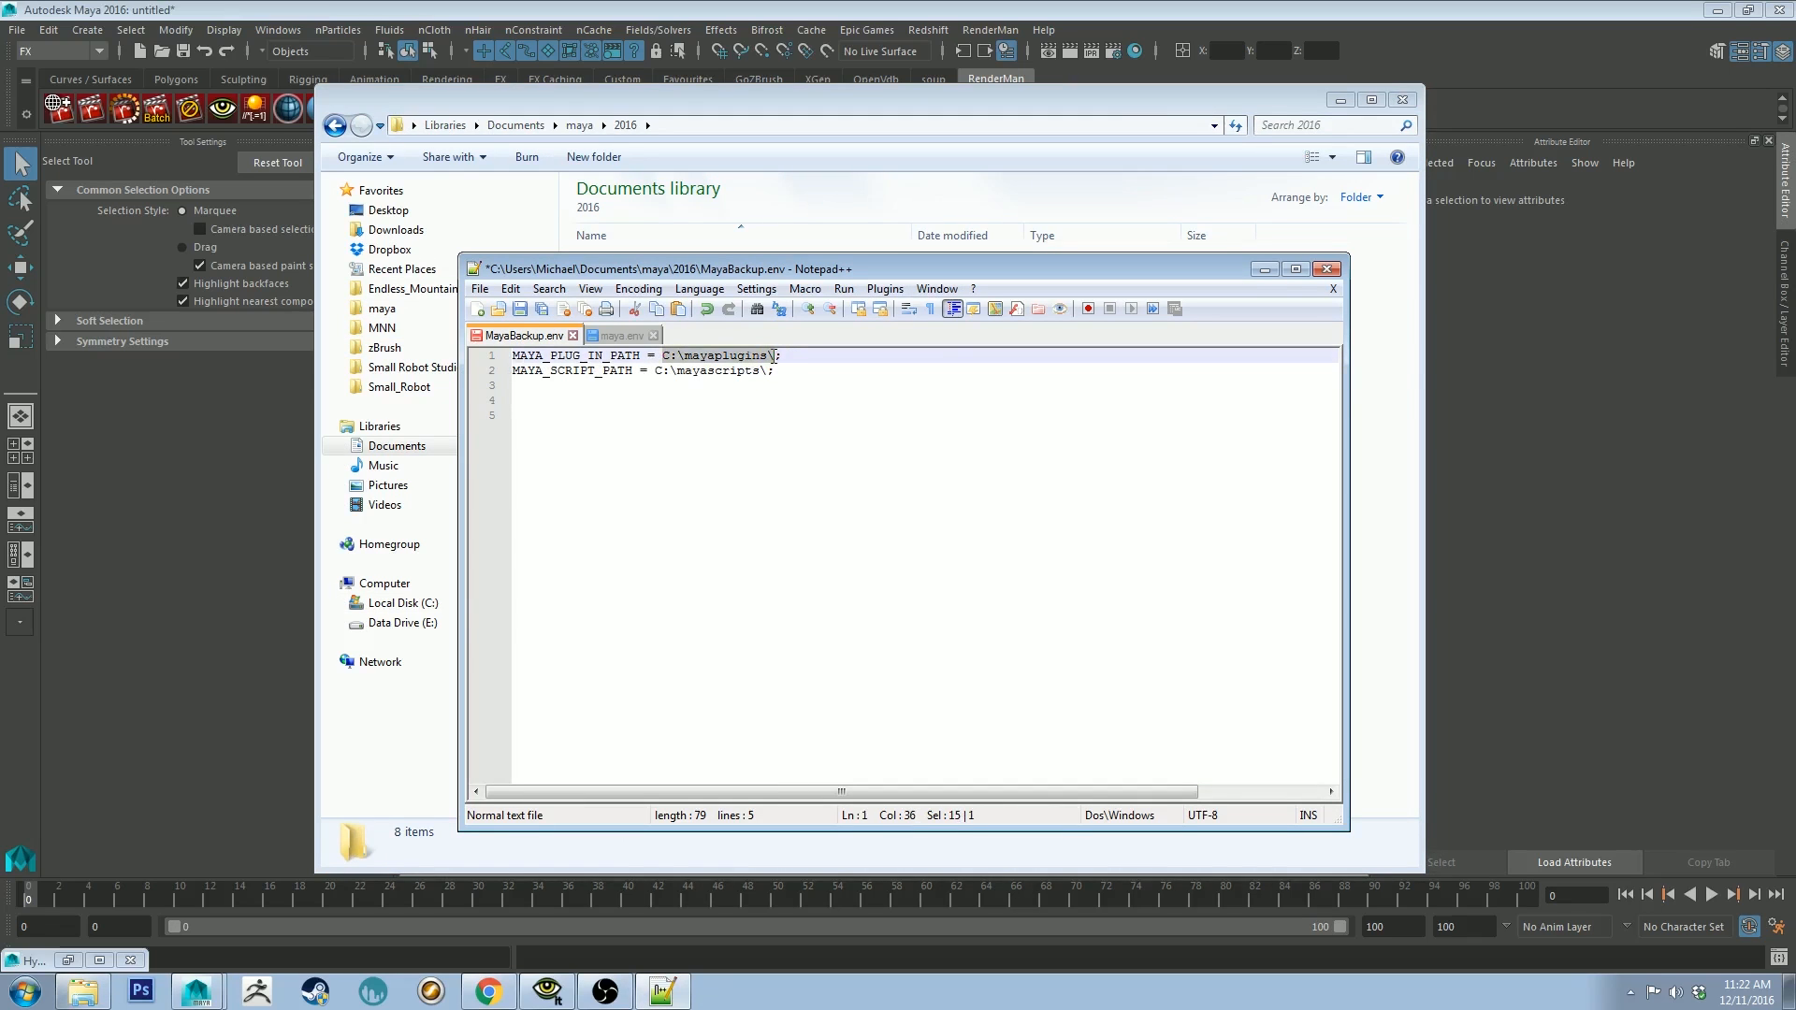
click(685, 359)
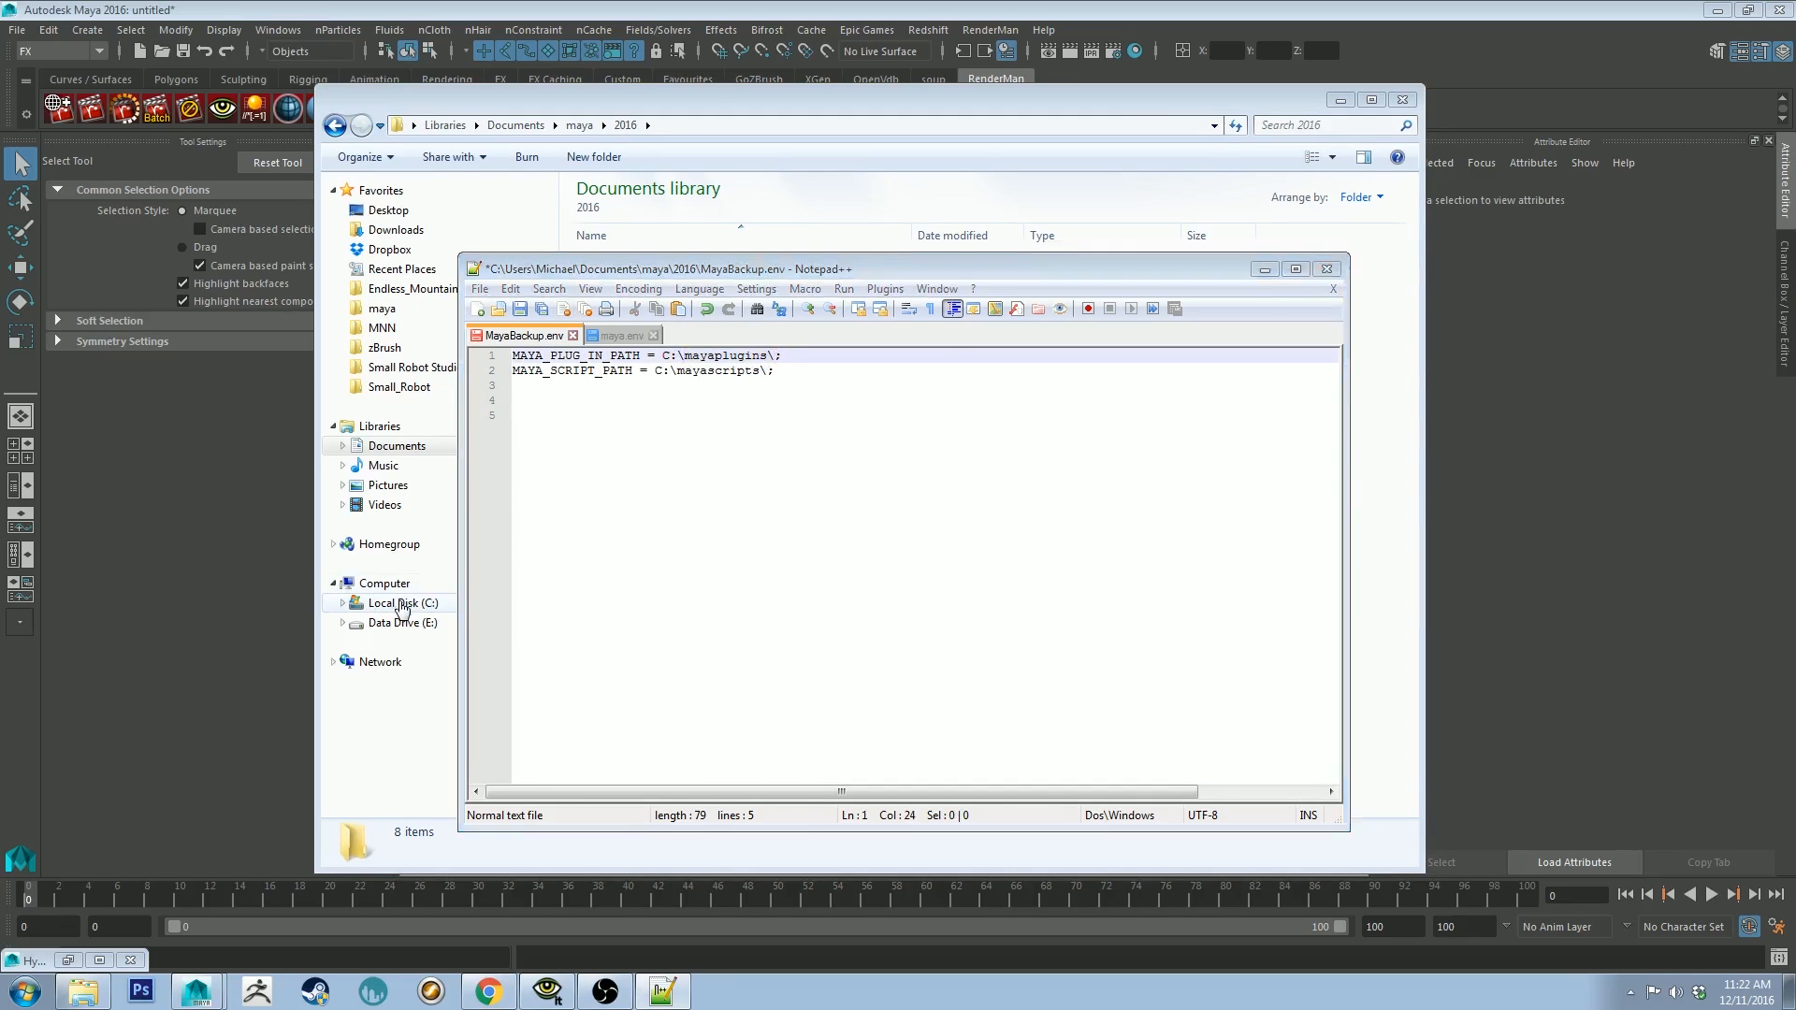
Step: Open the mayaplugins folder on Local Disk (C:) and copy its address as text
click(402, 604)
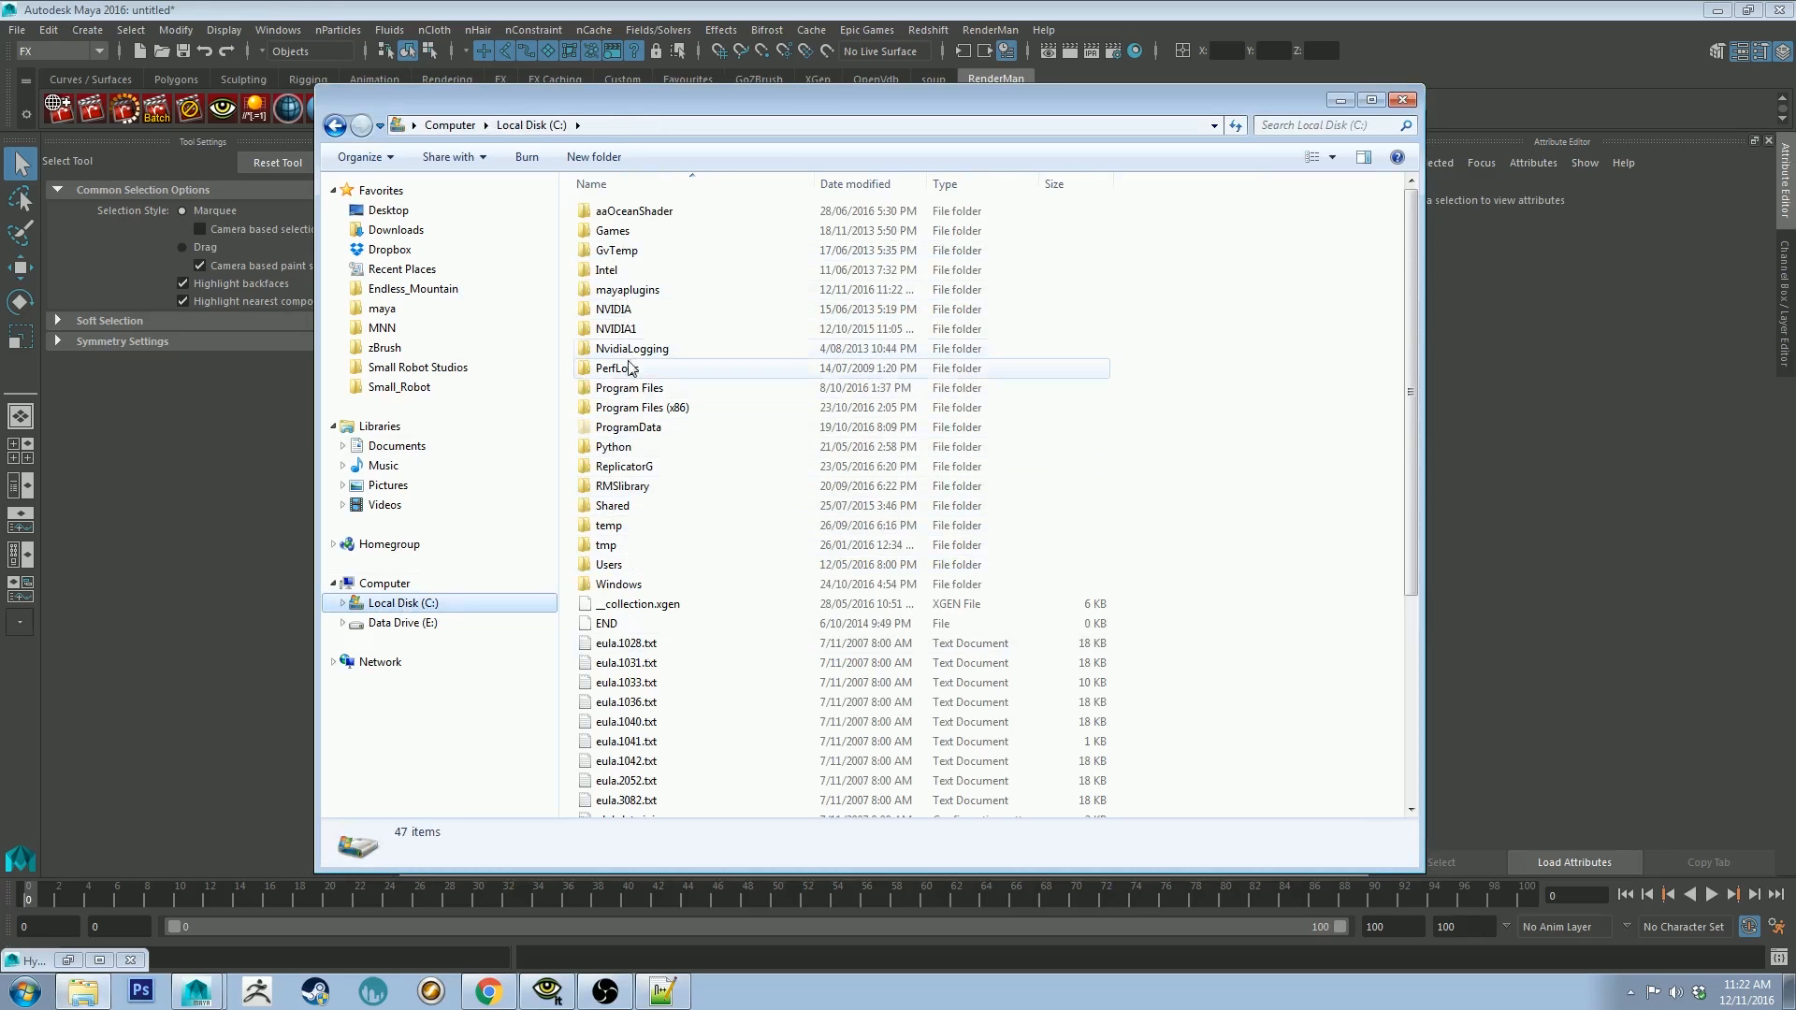
double_click(628, 289)
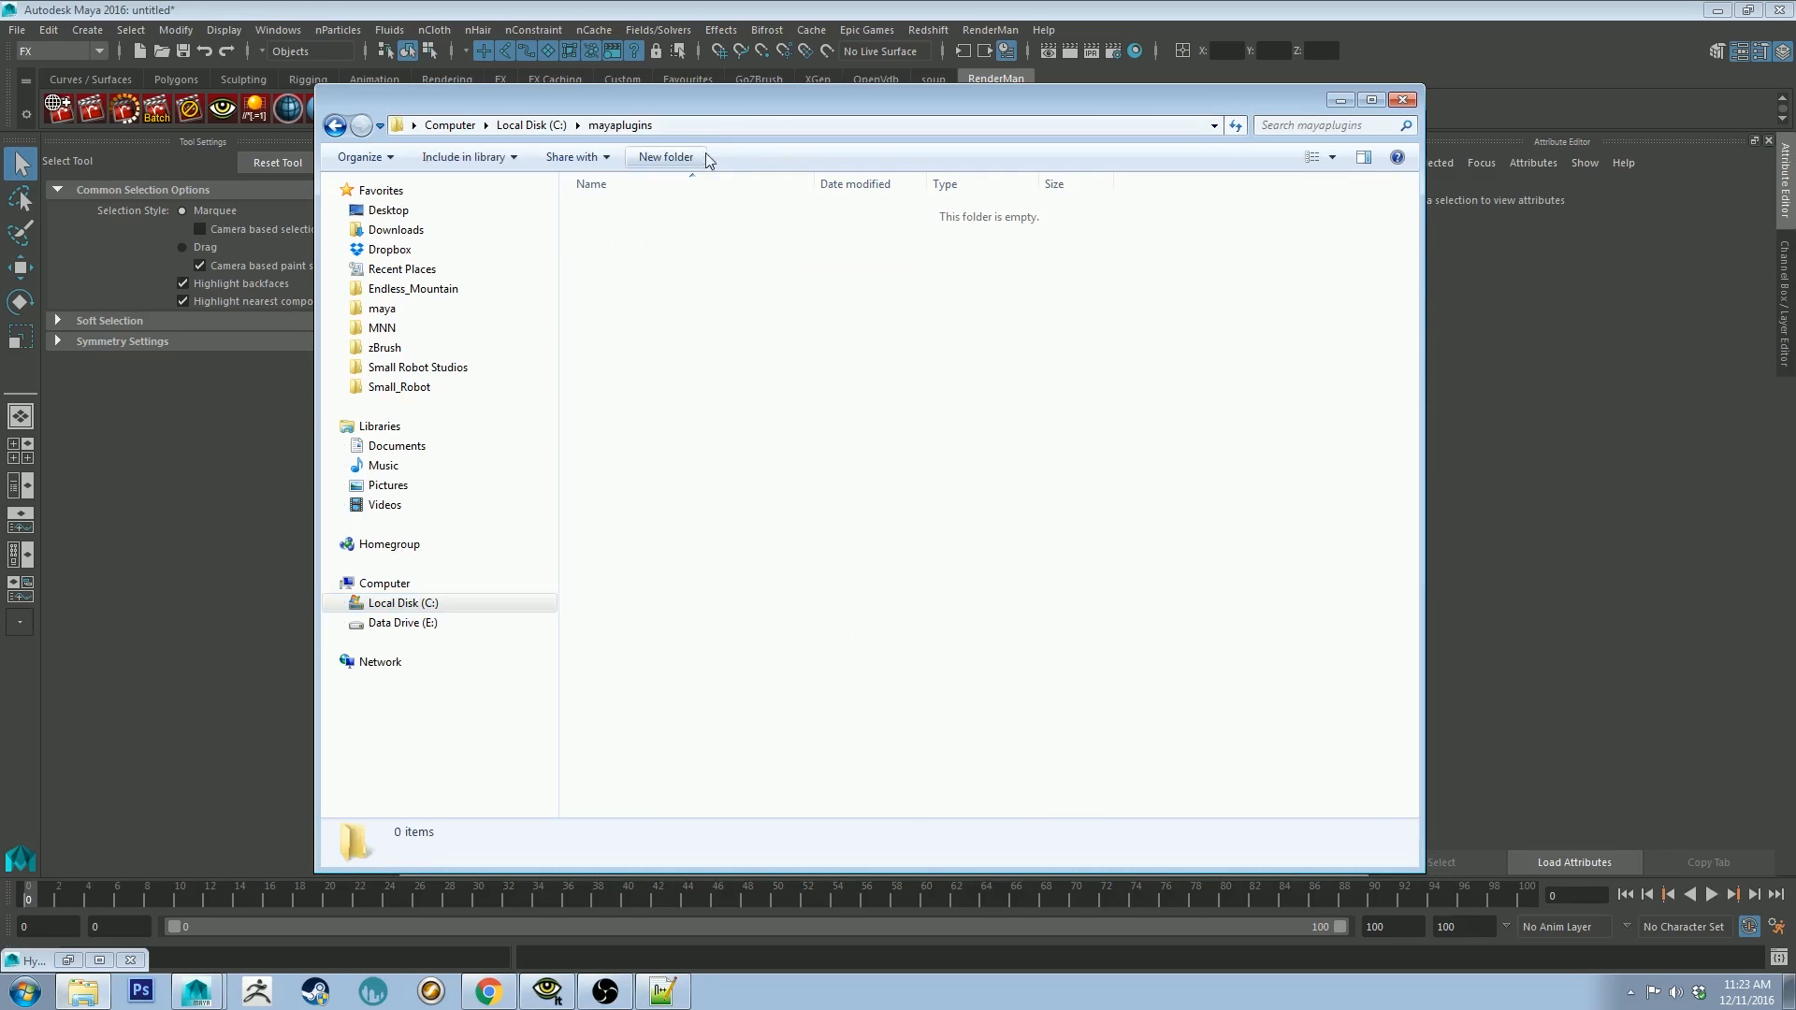
right_click(722, 125)
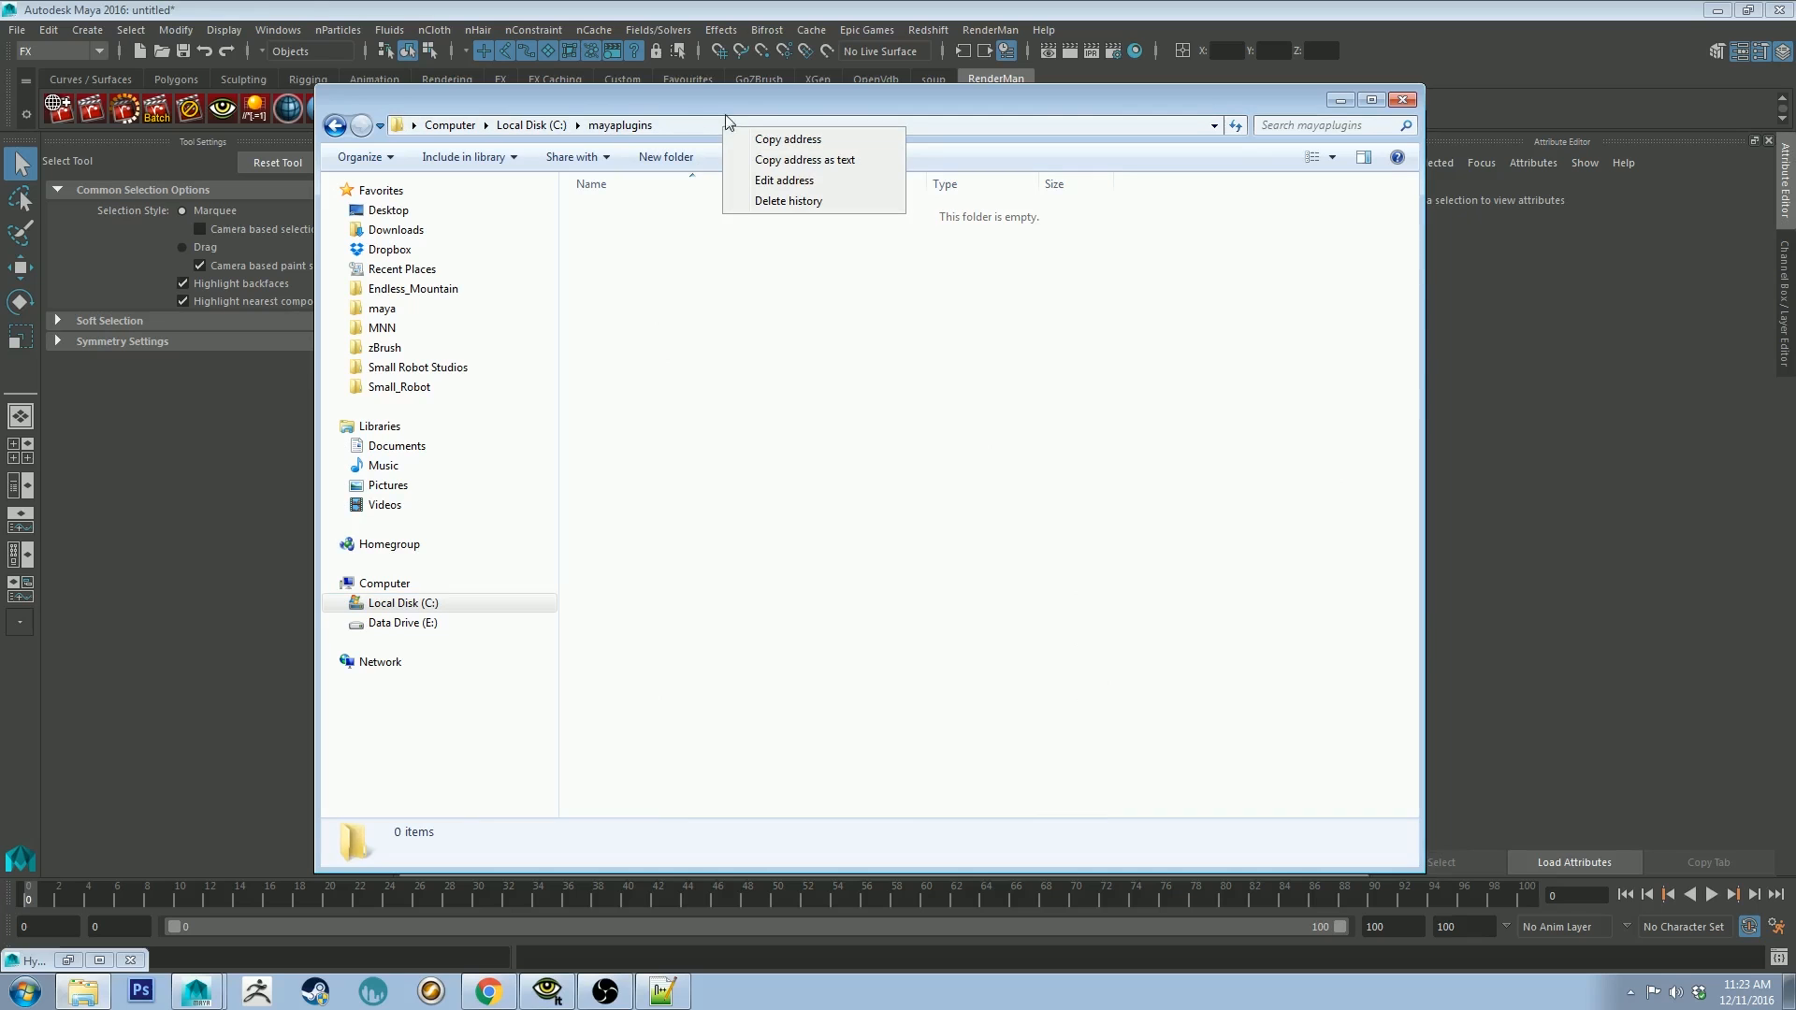
click(821, 159)
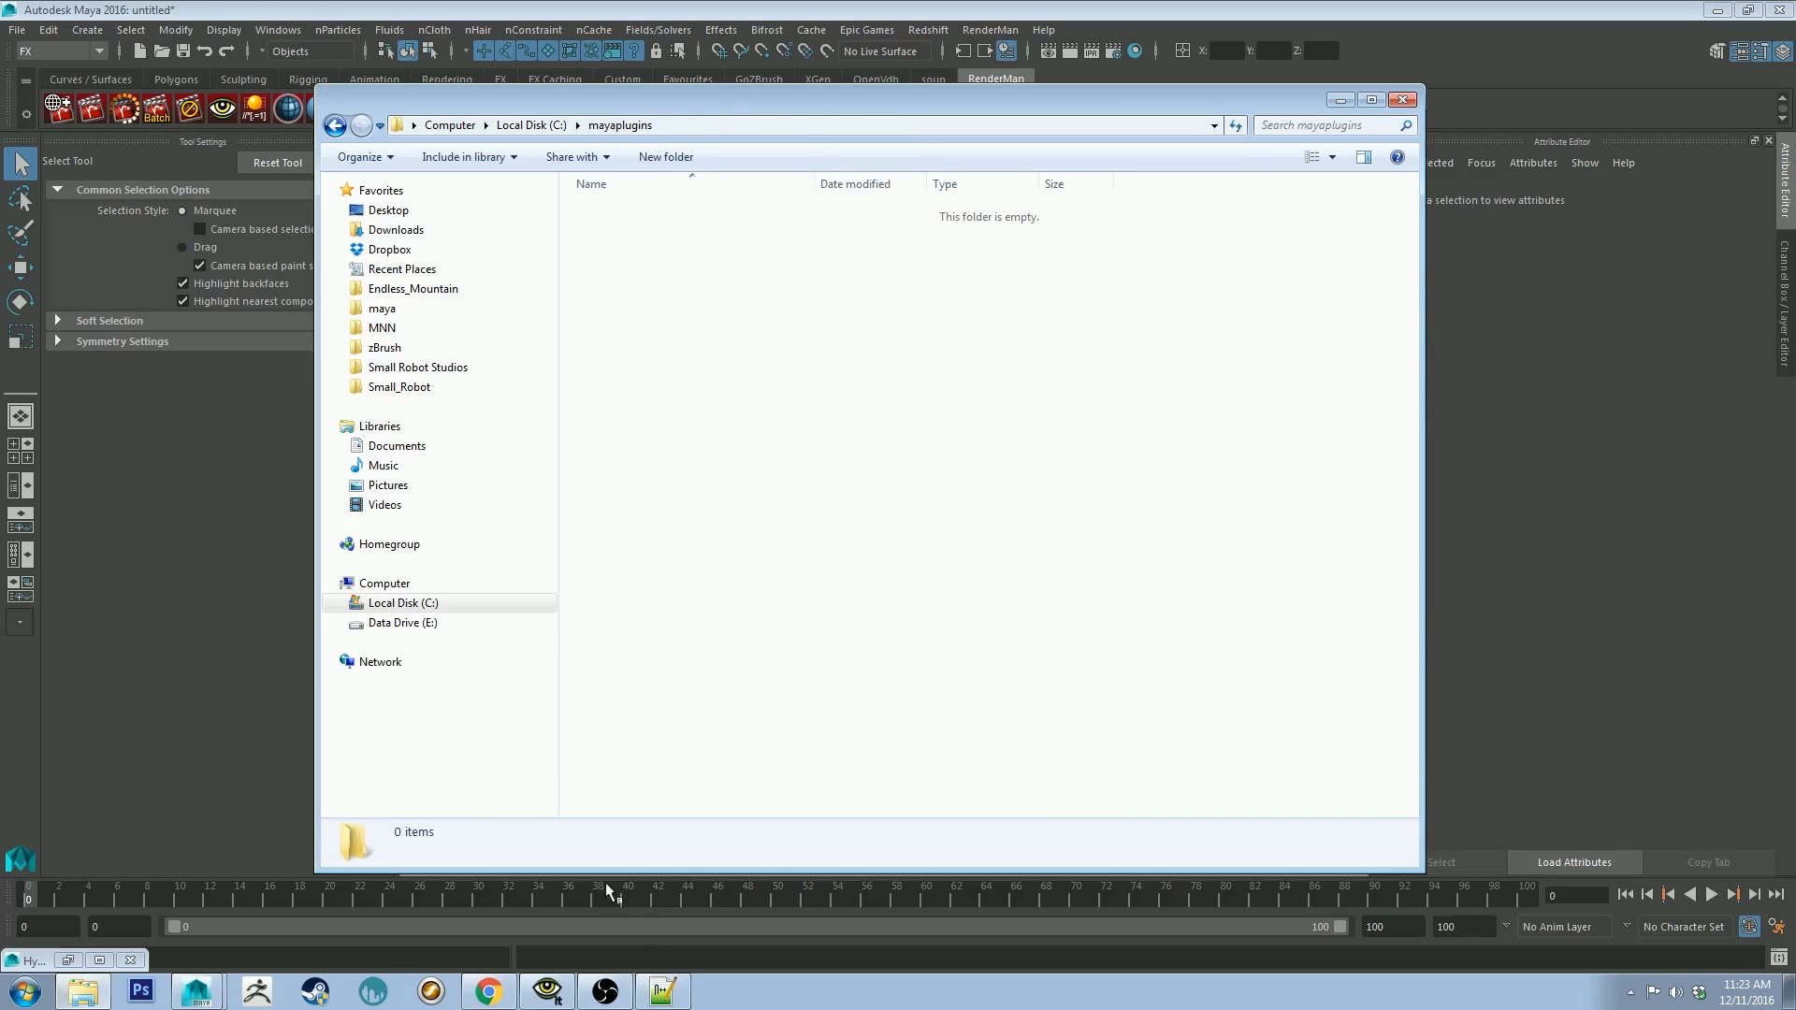
Step: Replace the MAYA_PLUG_IN_PATH value in MayaBackup.env with the copied folder address, ending in a backslash: C:\mayaplugins\
click(662, 990)
drag(776, 363, 662, 355)
key(BackSpace)
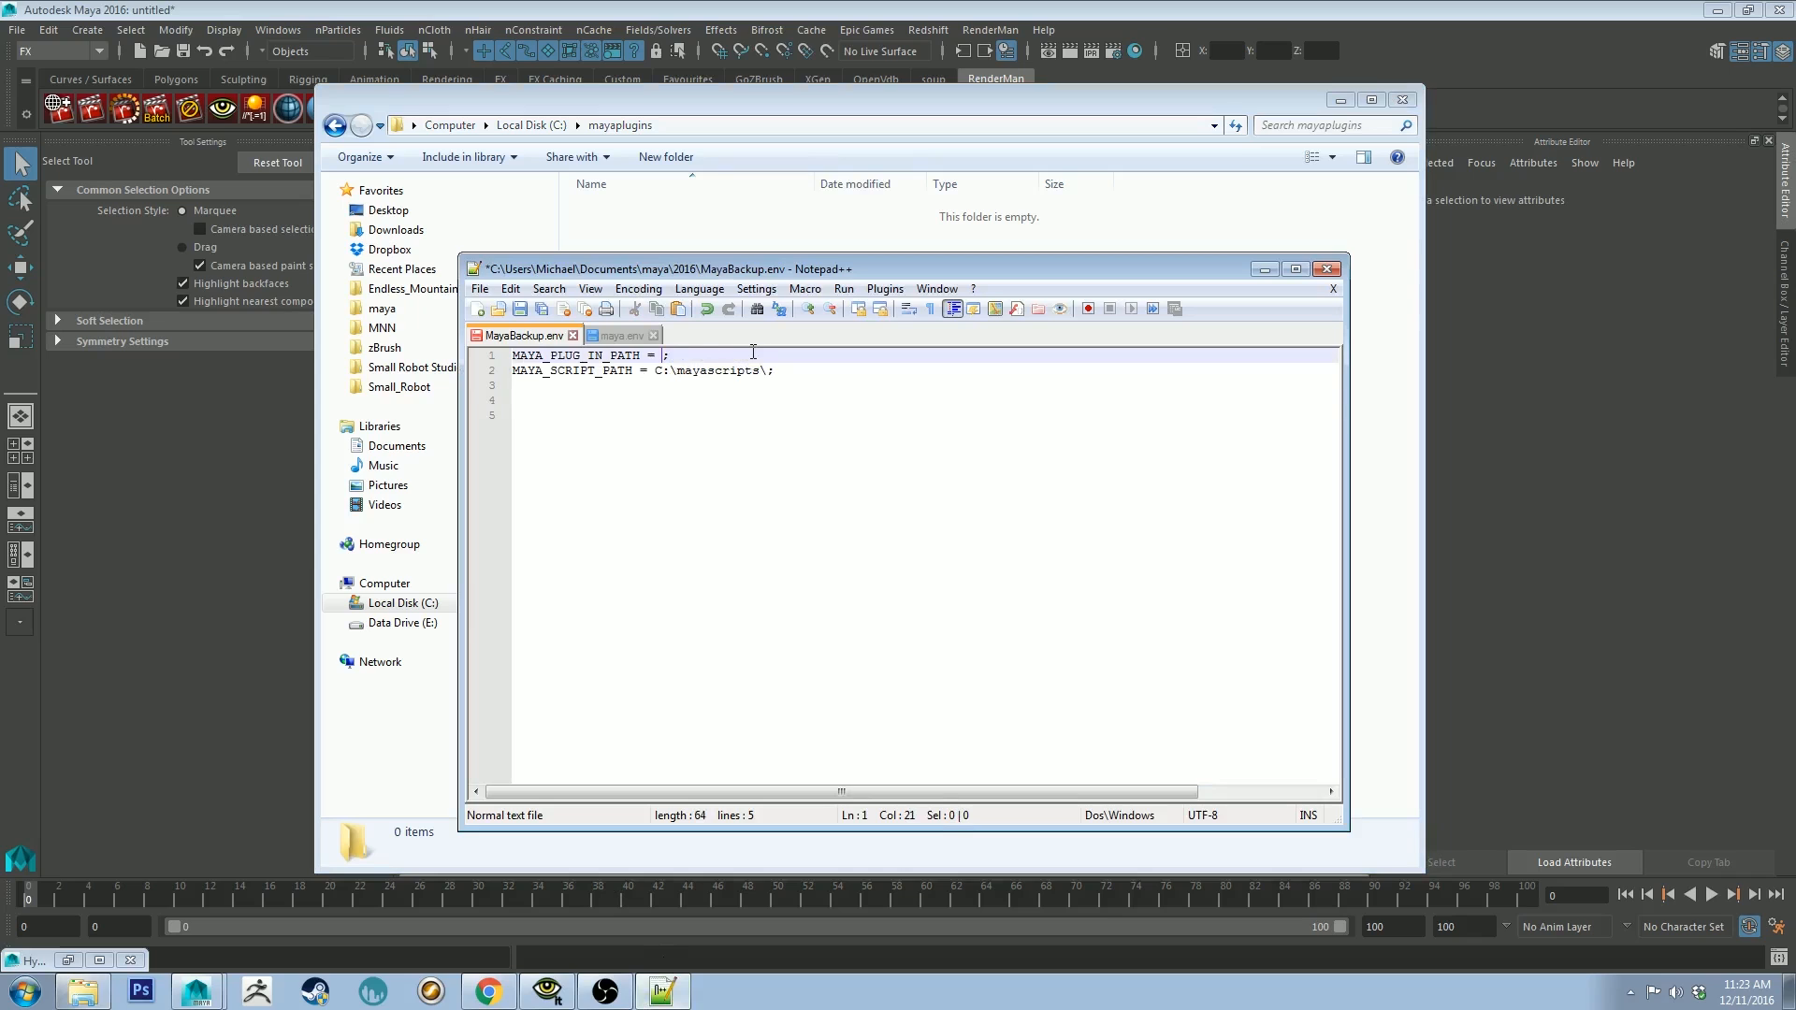
key(ctrl+v)
text(\)
Step: Review the MAYA_SCRIPT_PATH line in MayaBackup.env
drag(771, 370, 508, 372)
click(715, 373)
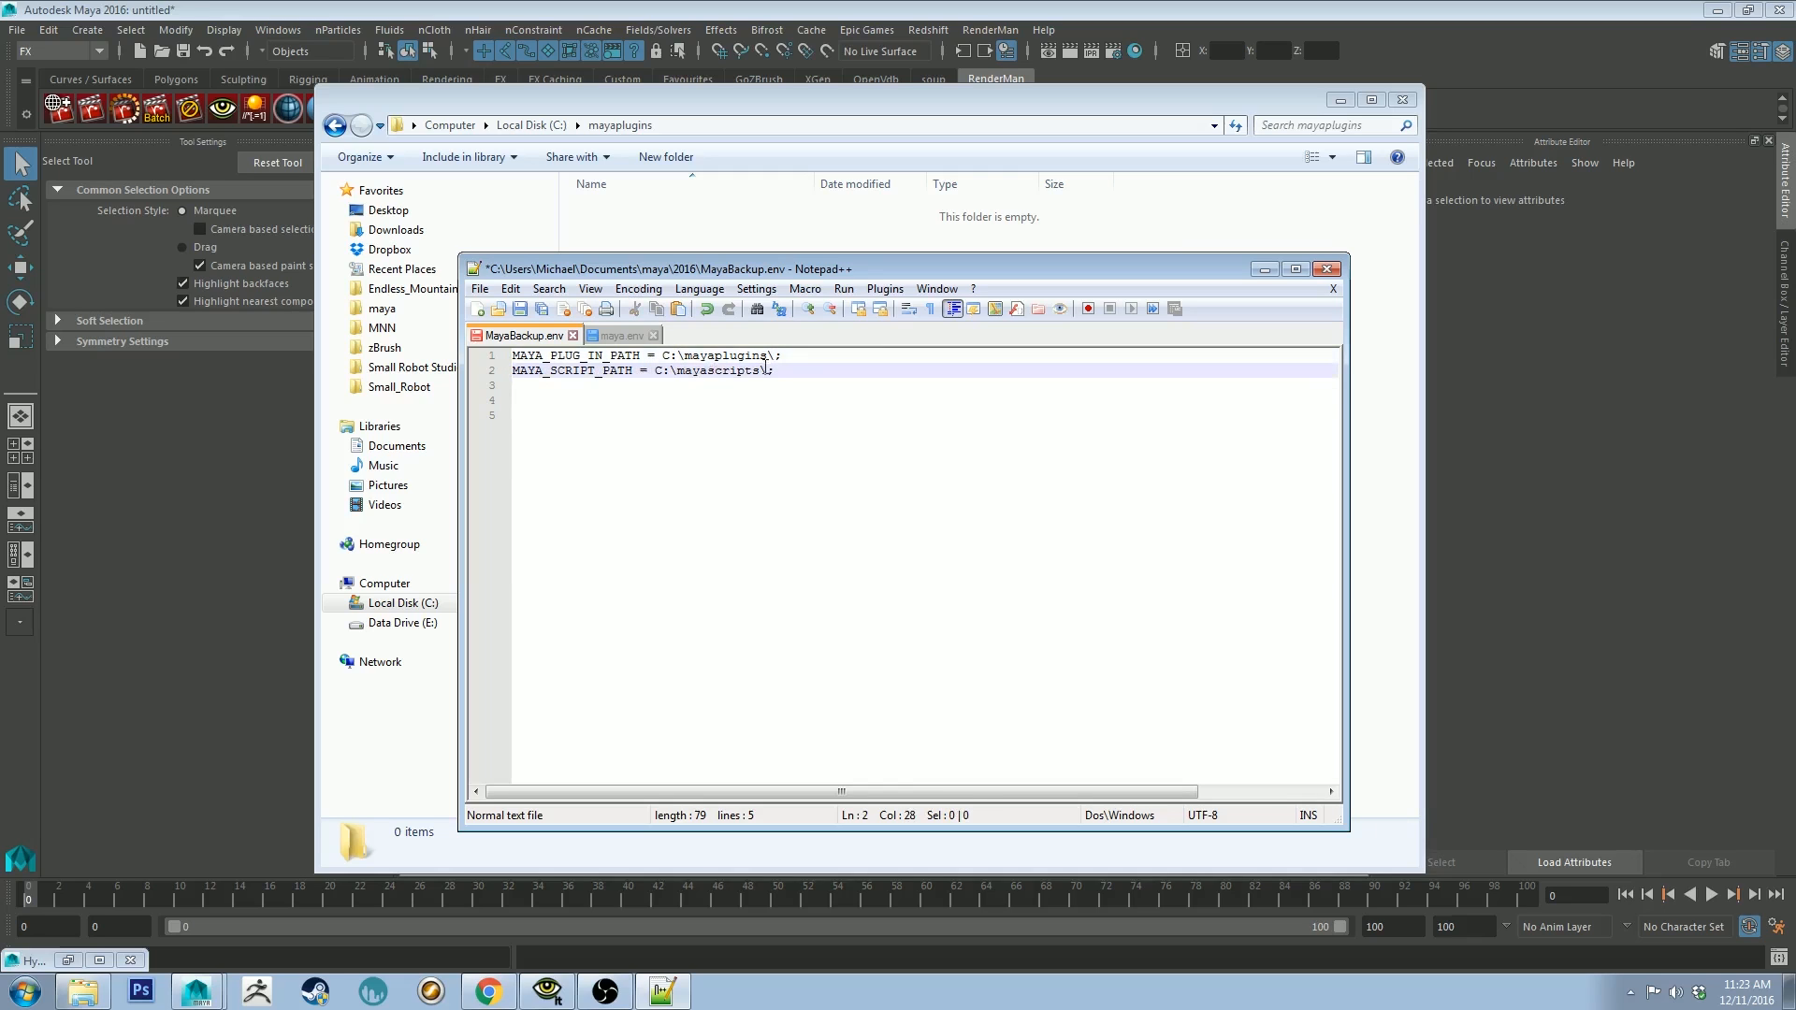
drag(775, 371, 505, 372)
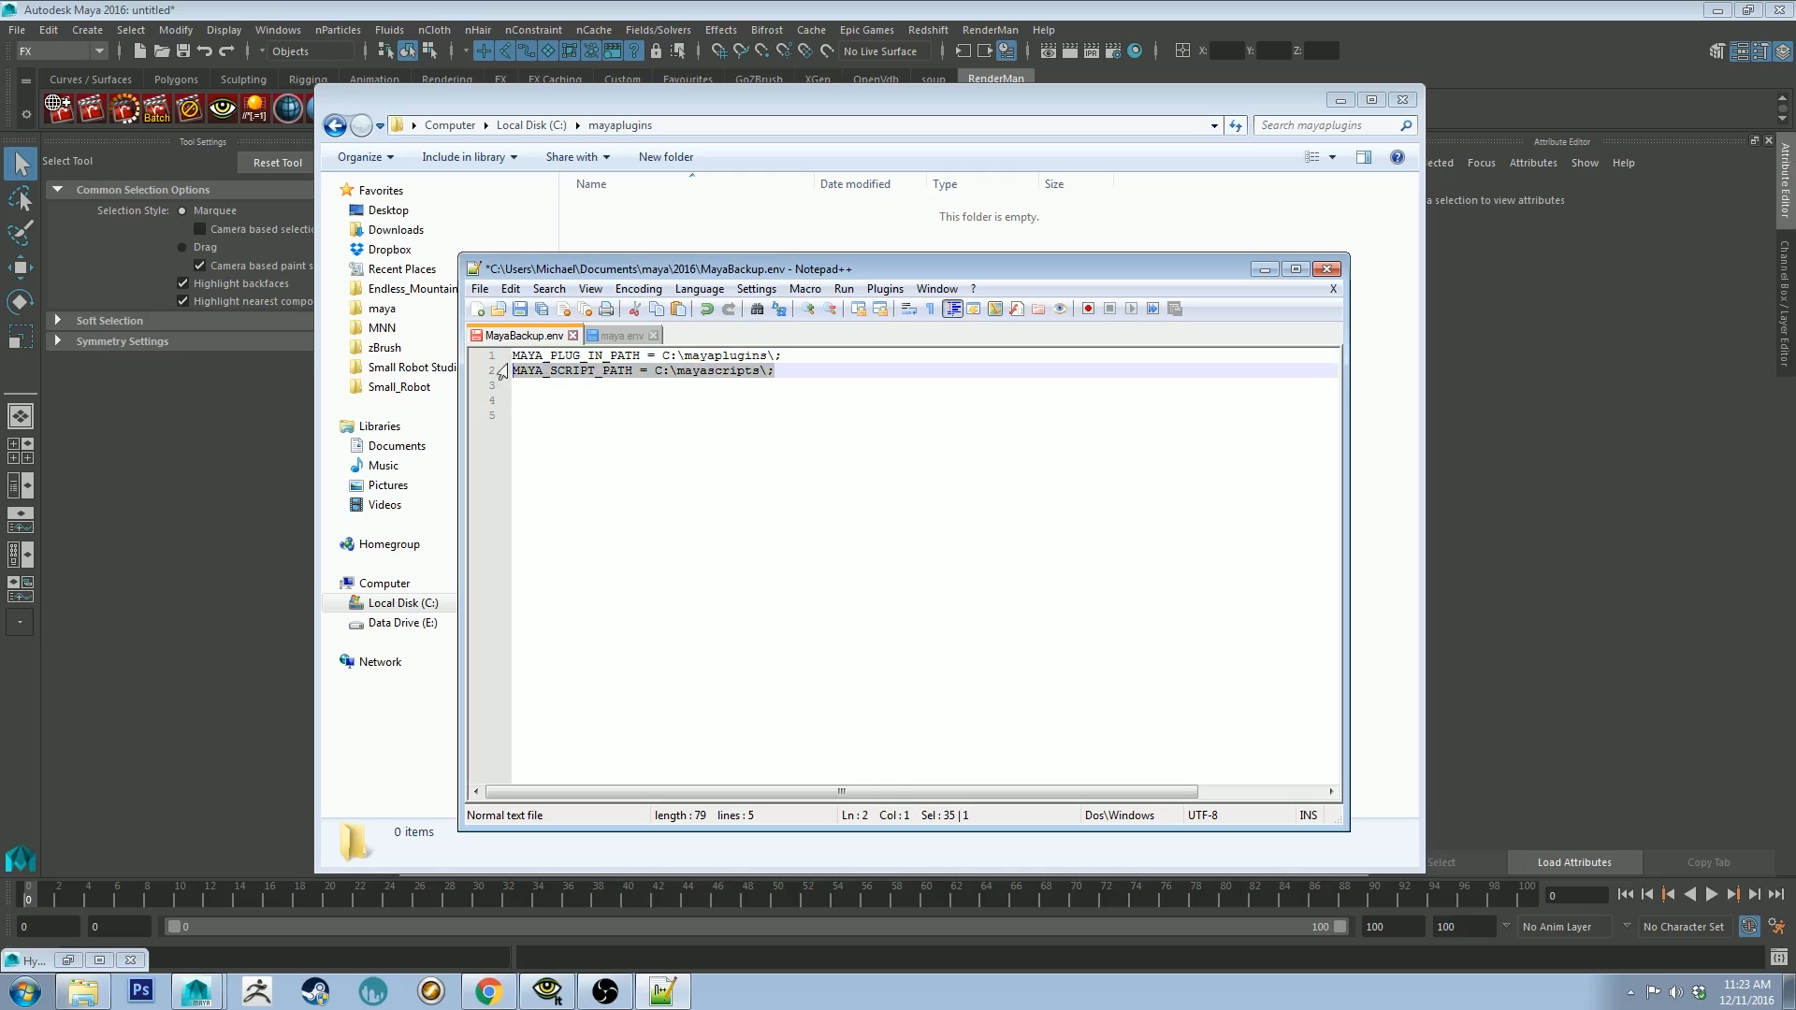
click(692, 373)
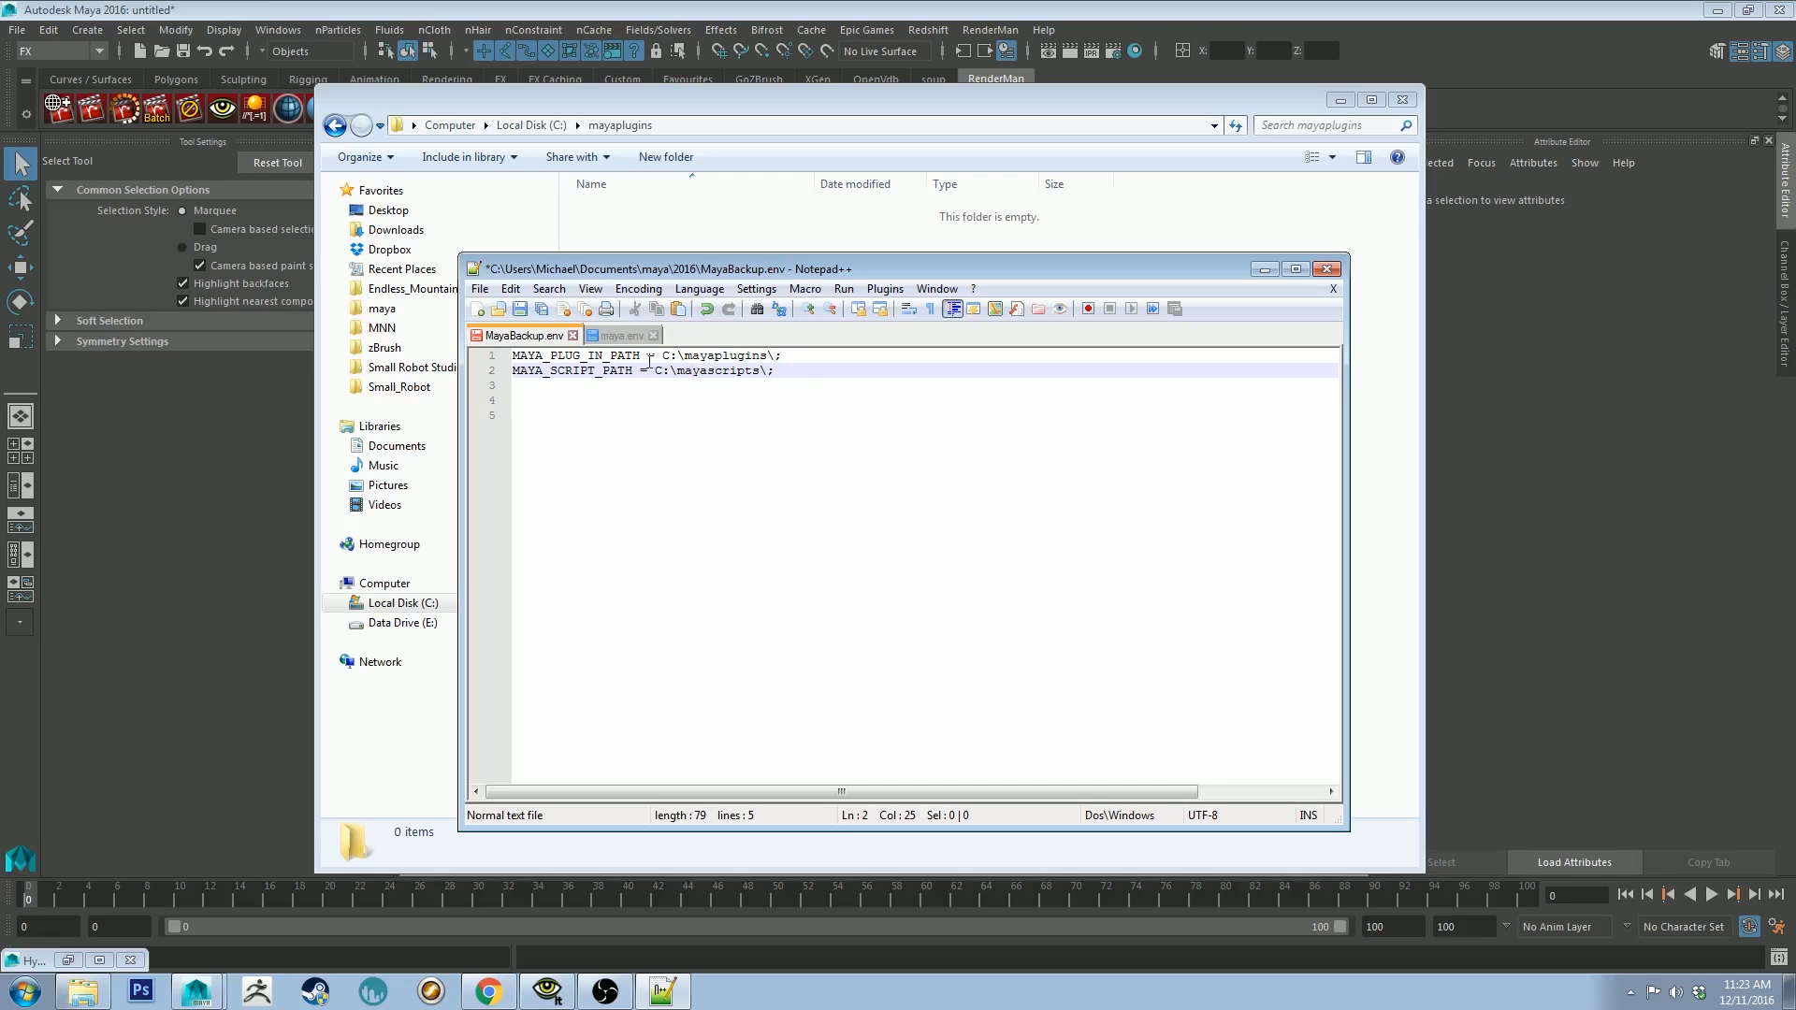
Step: Check maya.env for comparison, then save MayaBackup.env and close Notepad++
click(617, 336)
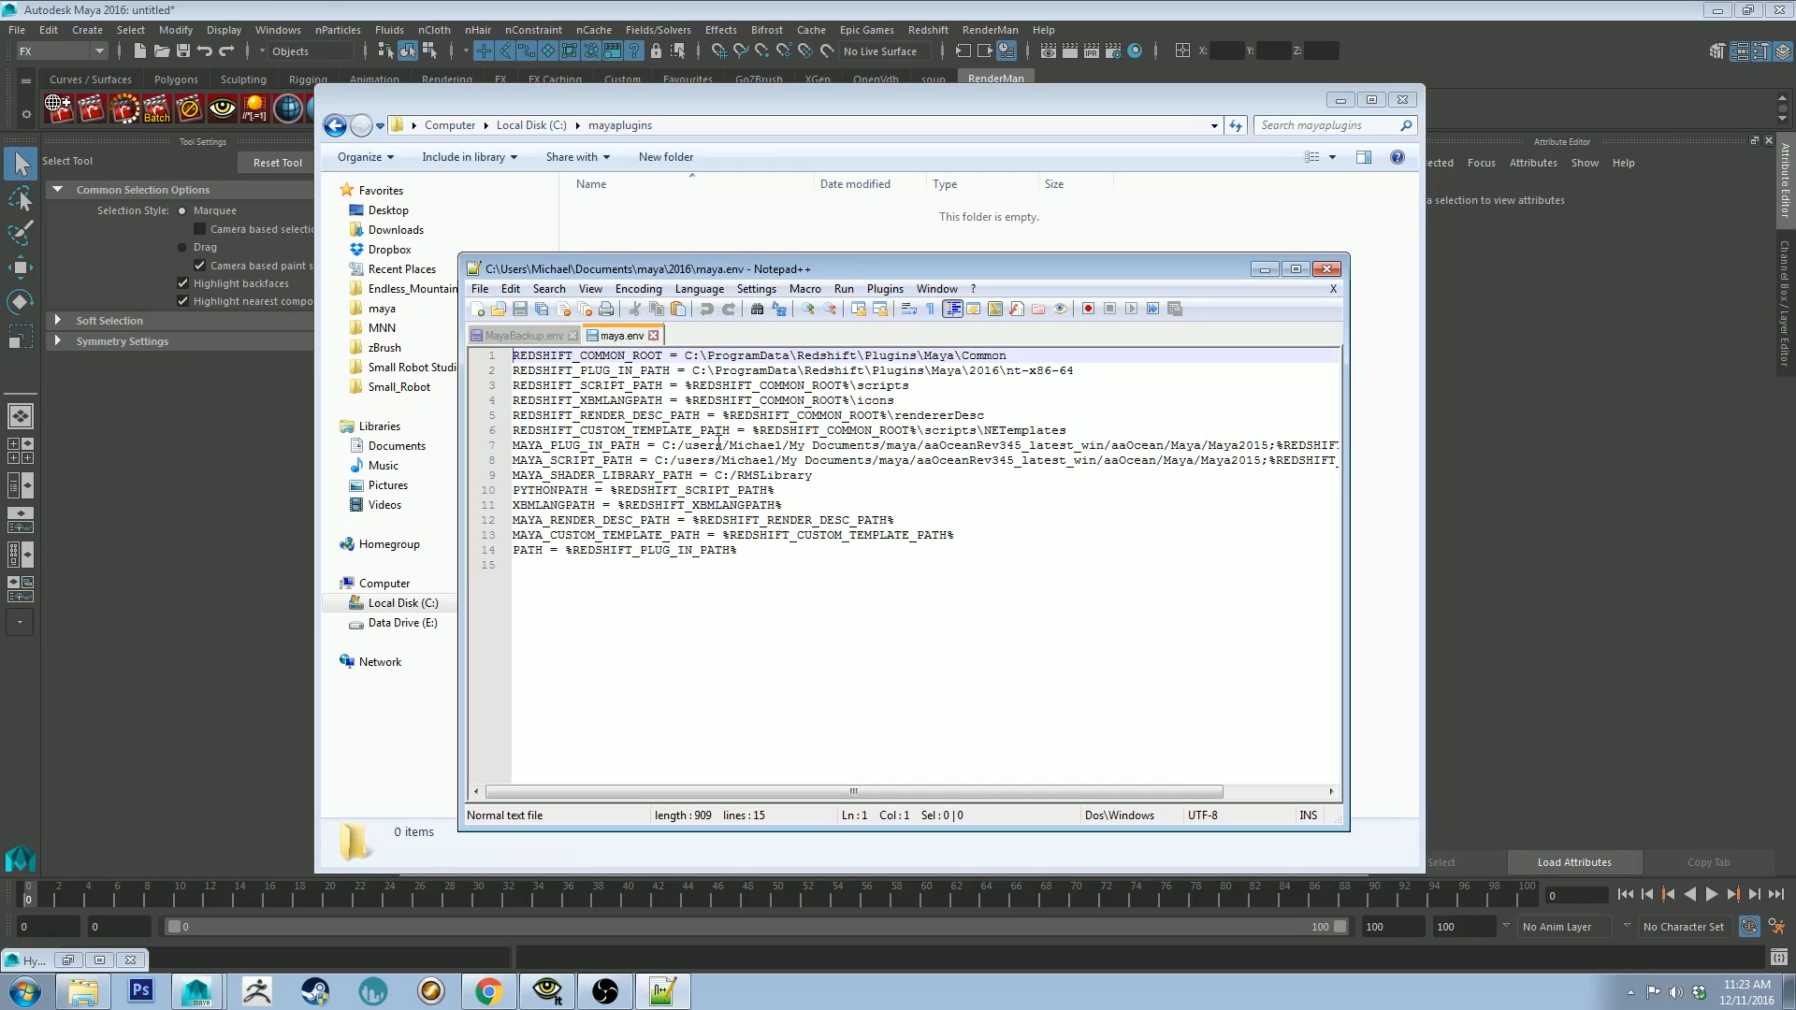
click(514, 334)
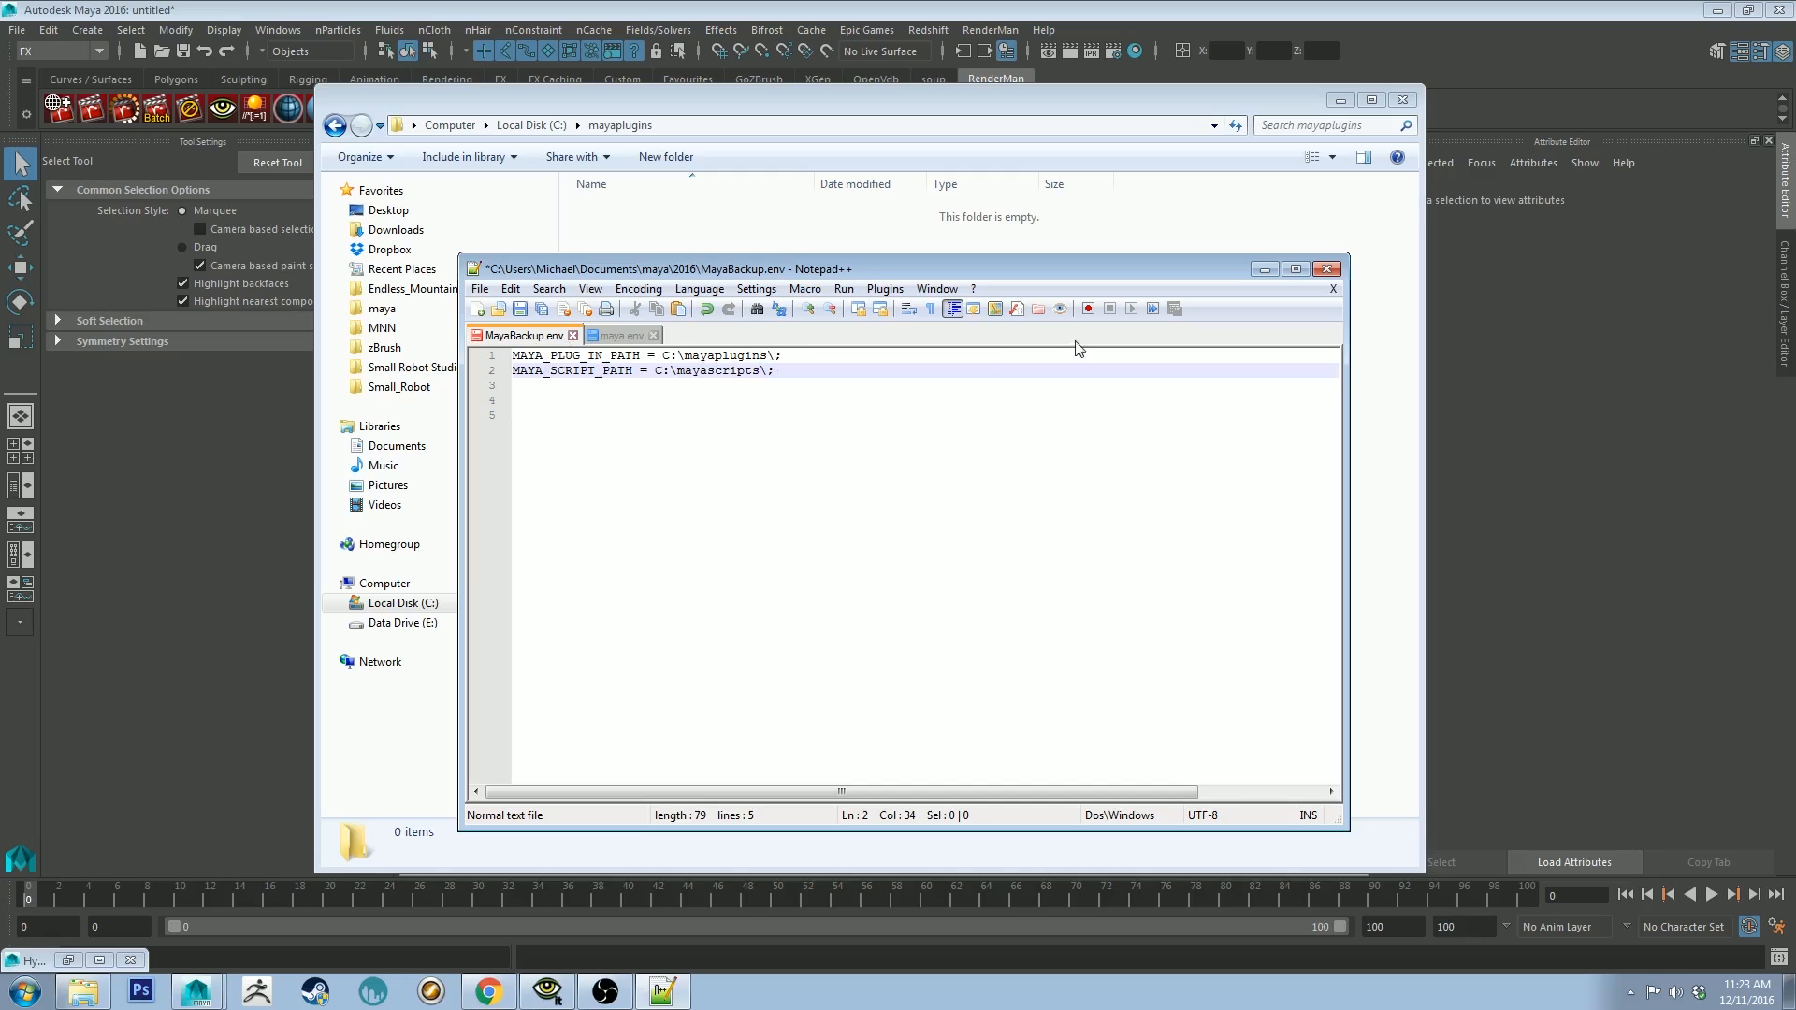
click(519, 312)
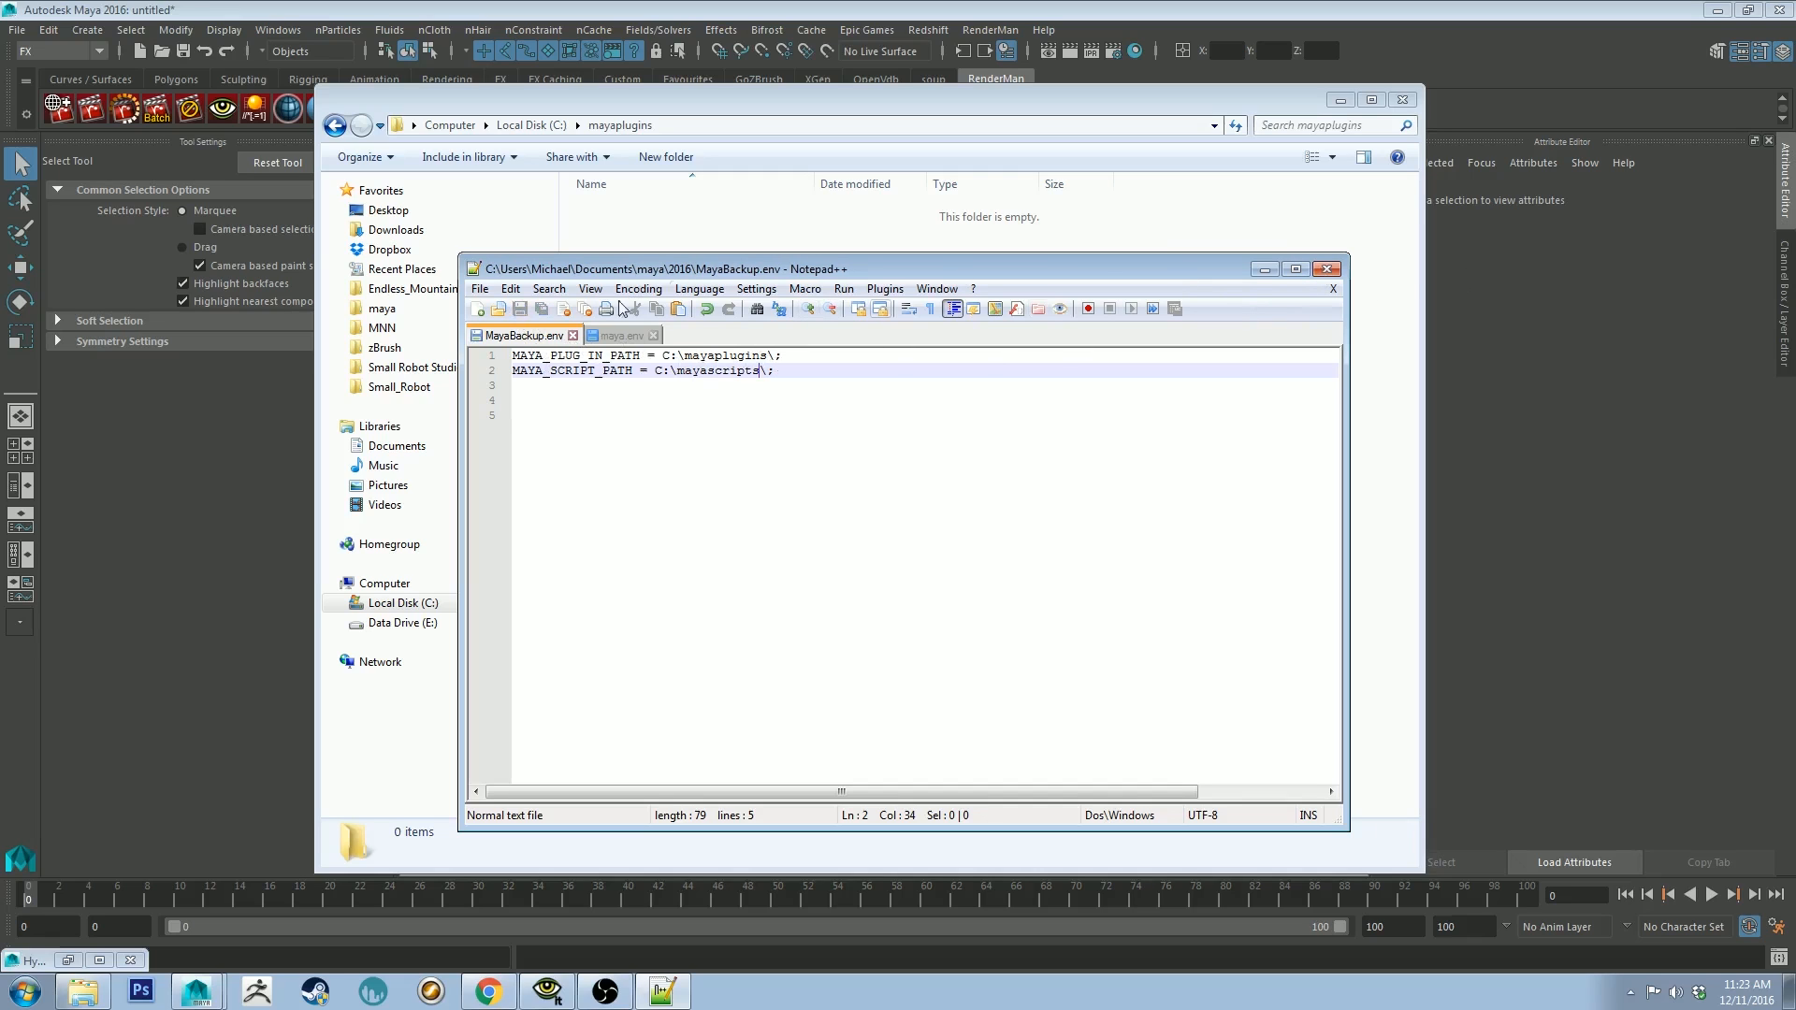
click(1326, 271)
Step: Copy hotOceanDeformer.mll from the aaOcean Maya2015 folder into C:\mayaplugins
click(826, 309)
key(BackSpace)
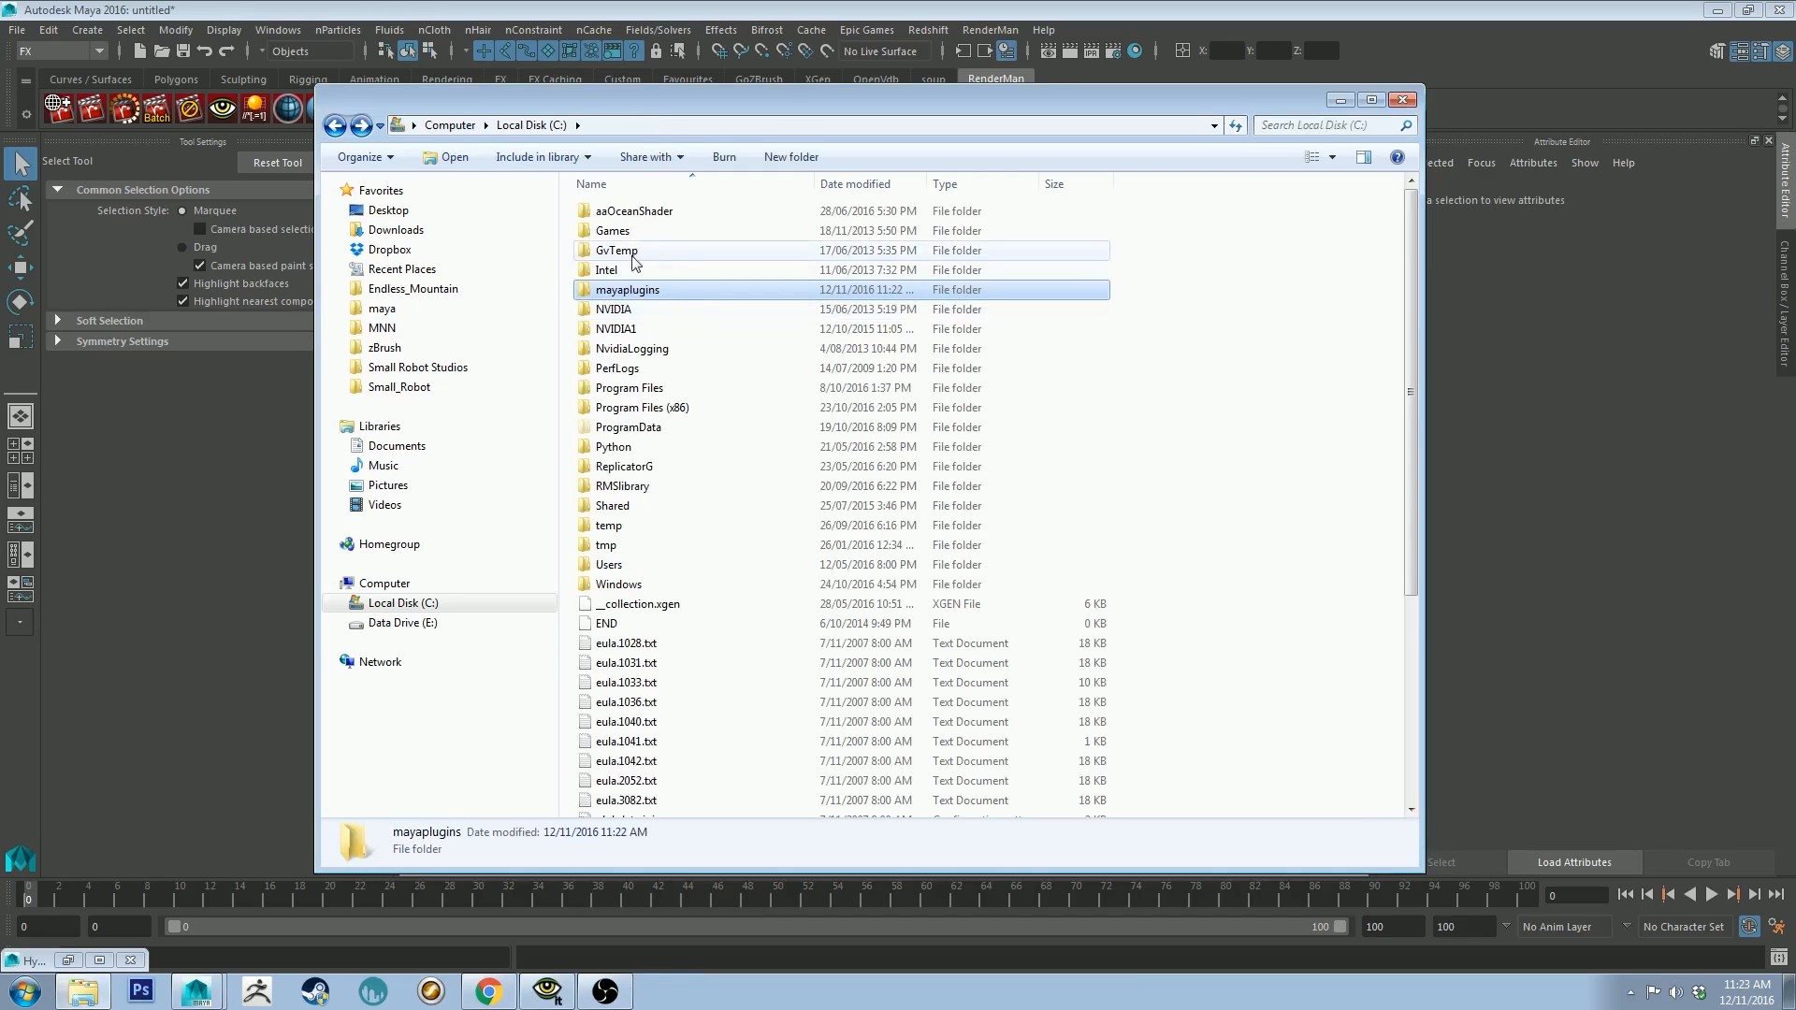
click(632, 307)
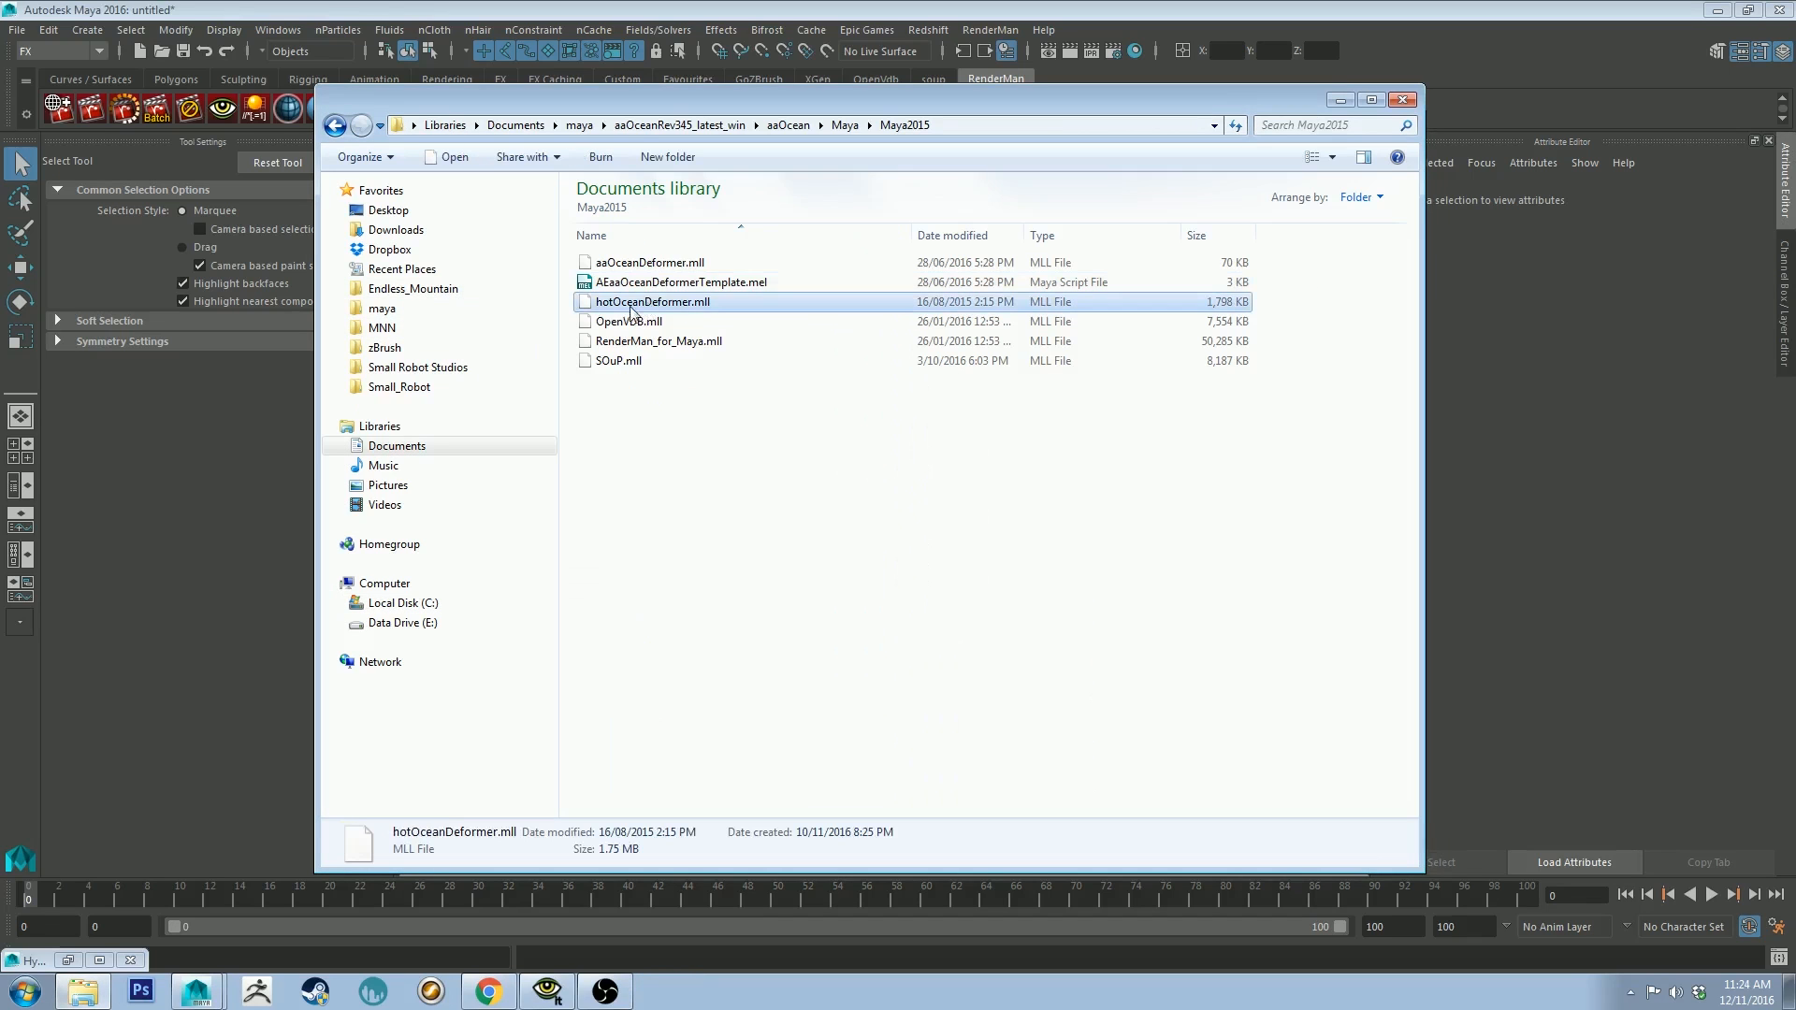
right_click(695, 305)
click(816, 608)
click(409, 608)
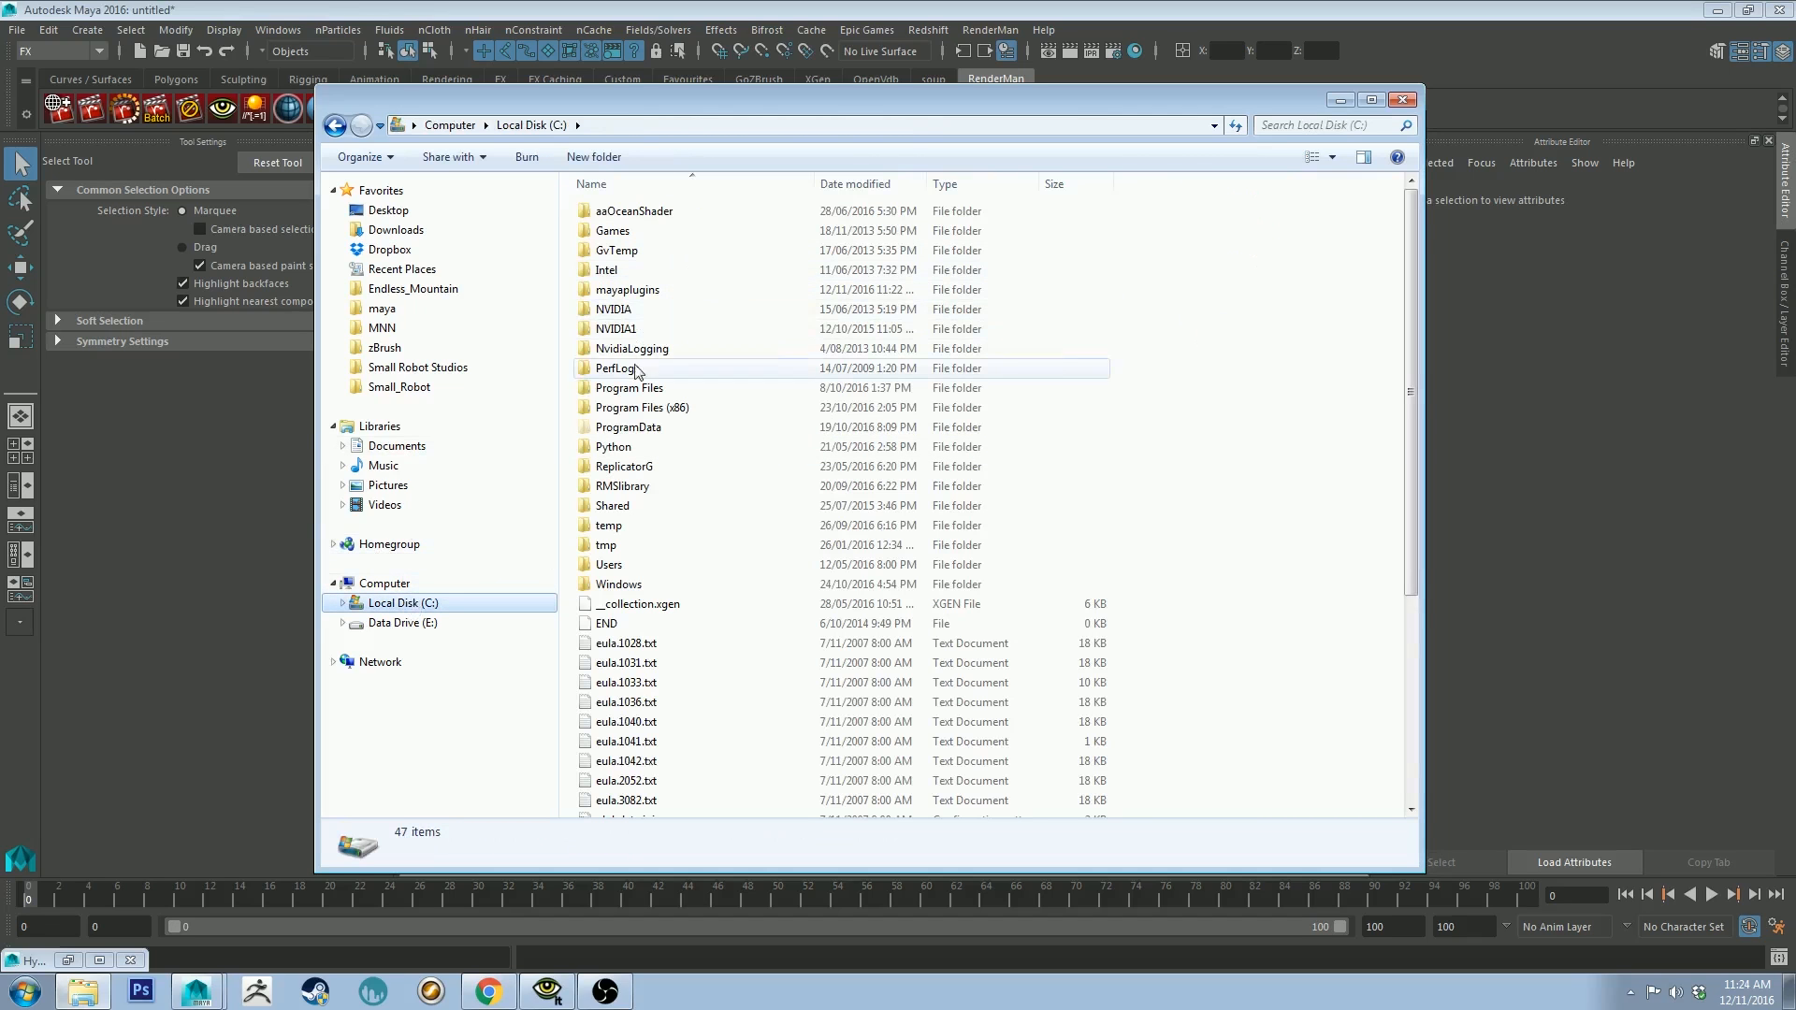
double_click(635, 290)
right_click(689, 330)
click(748, 460)
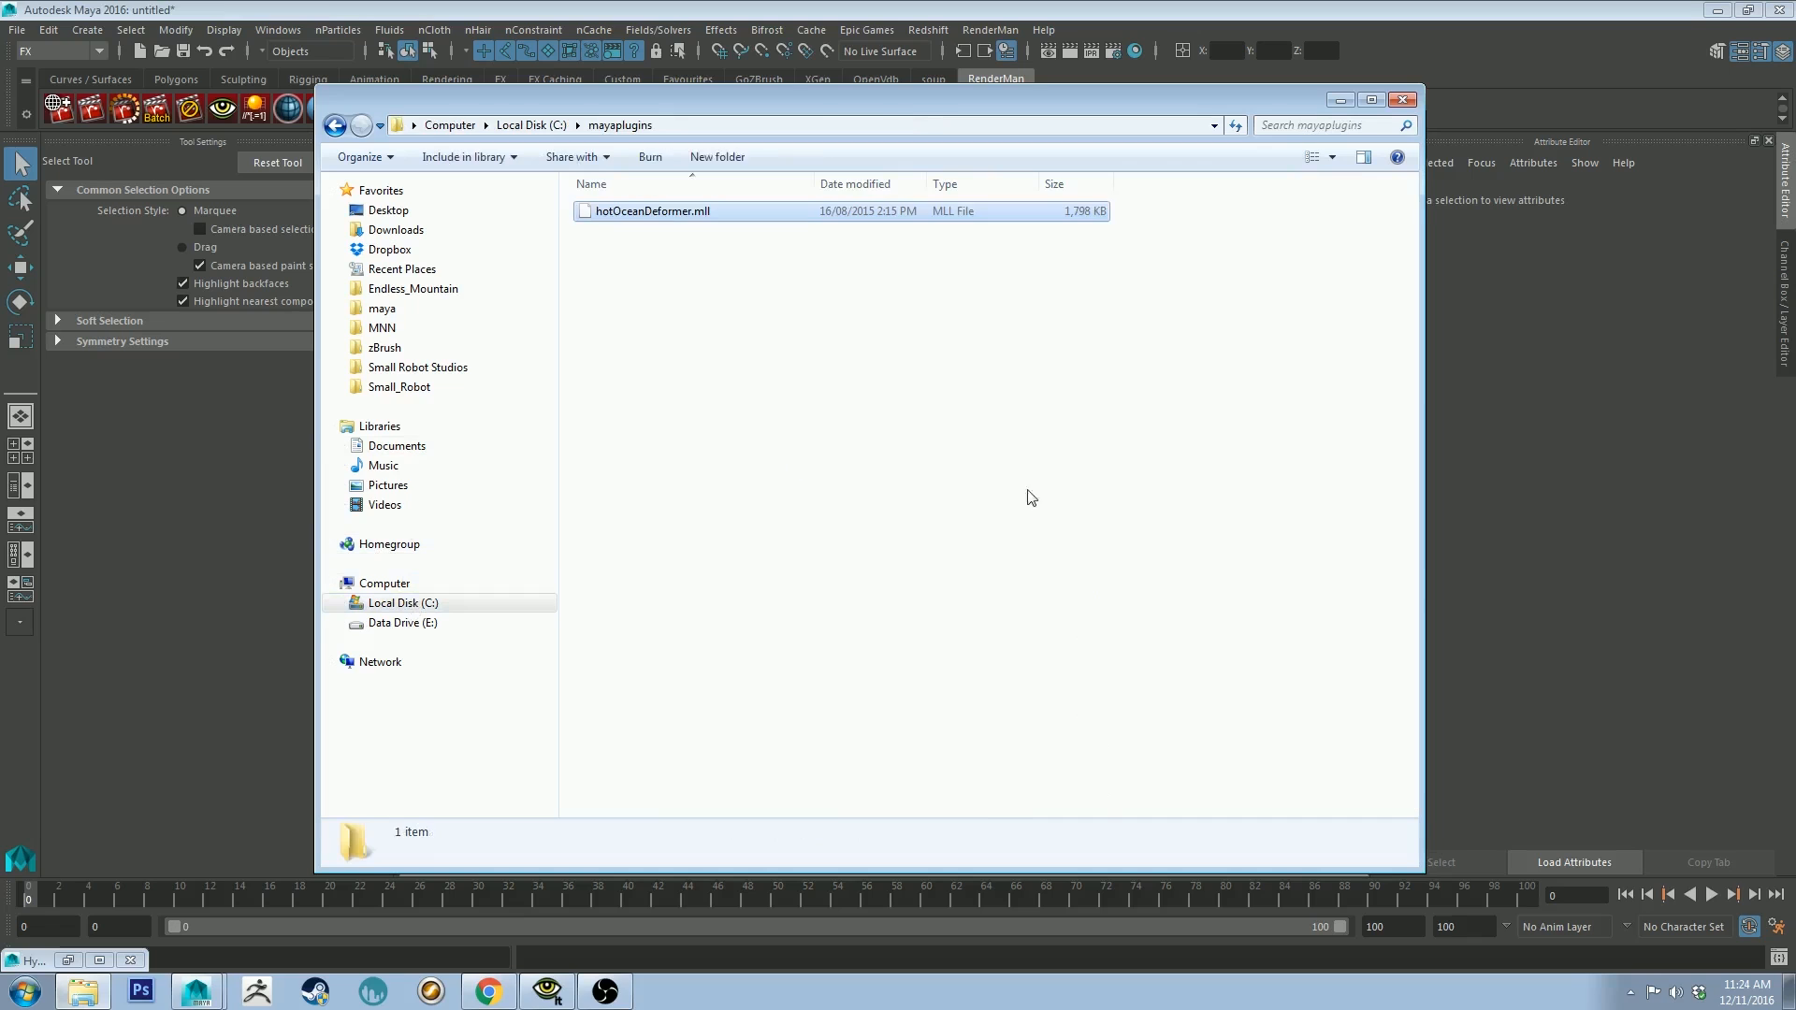
click(772, 307)
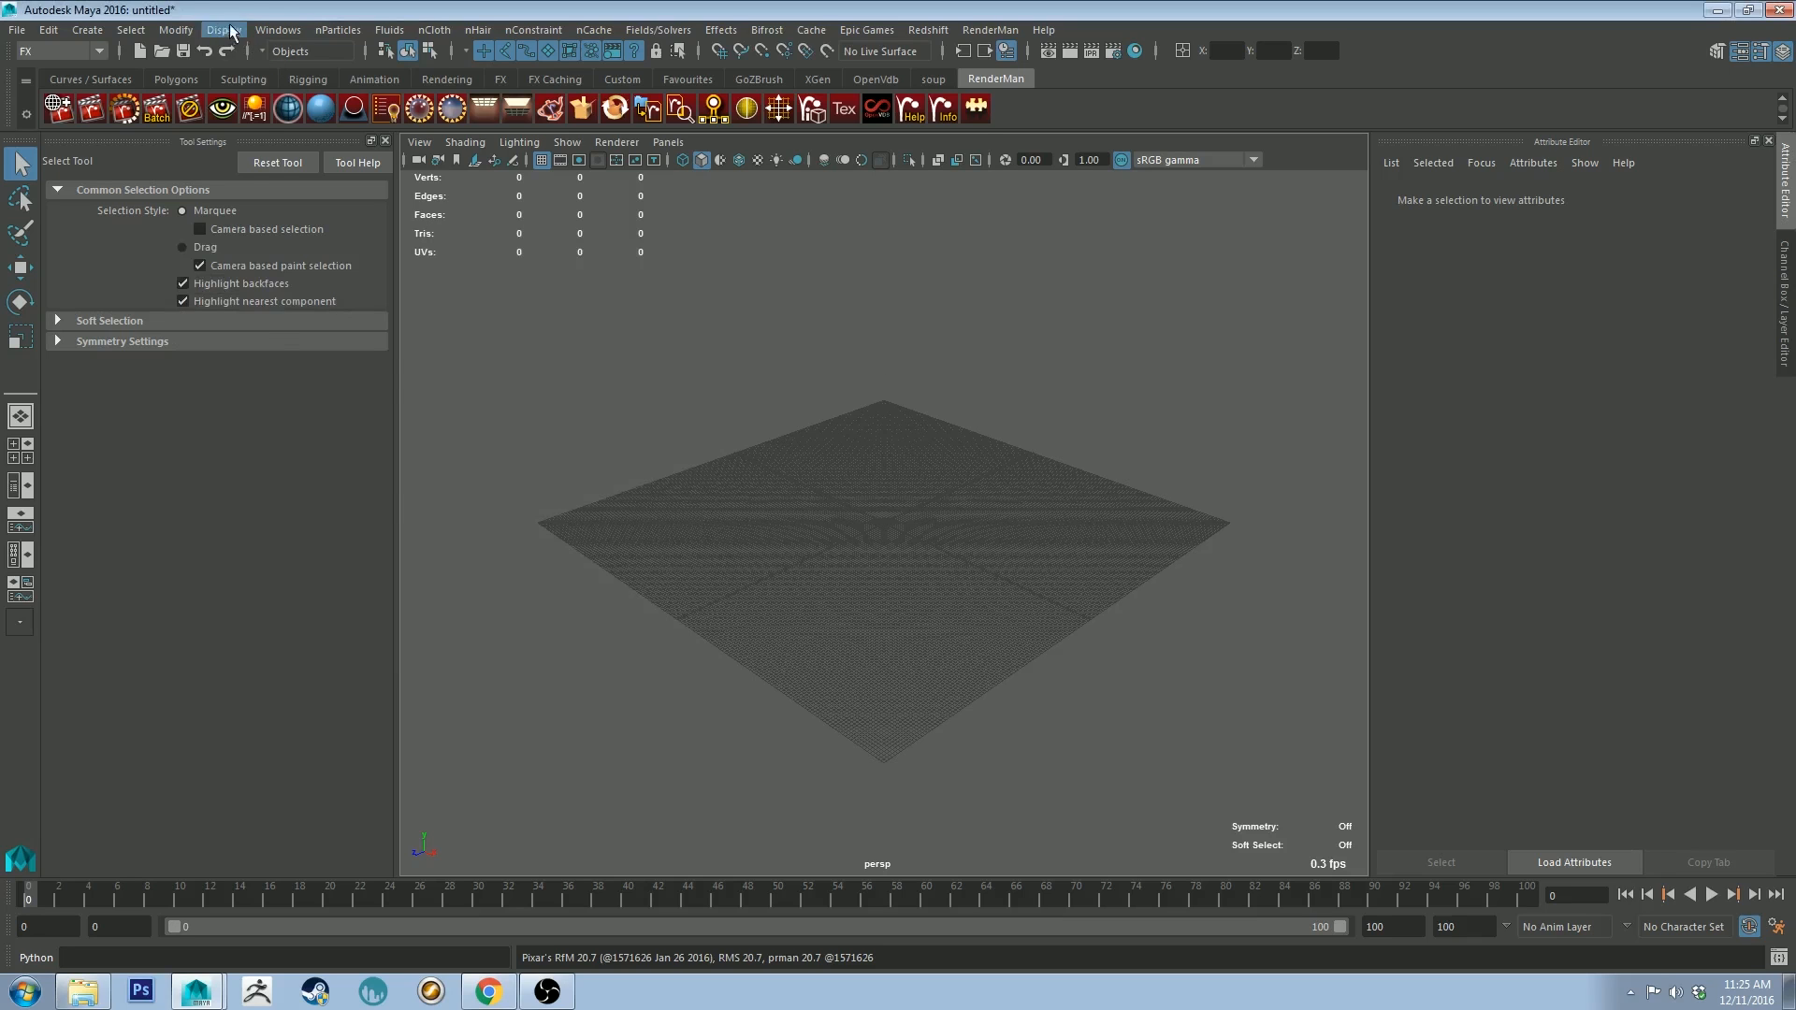
Step: Check in the Plug-in Manager that hotOceanDeformer.mll is set to Loaded and Auto load, and close the manager
click(278, 29)
mouse_move(391, 154)
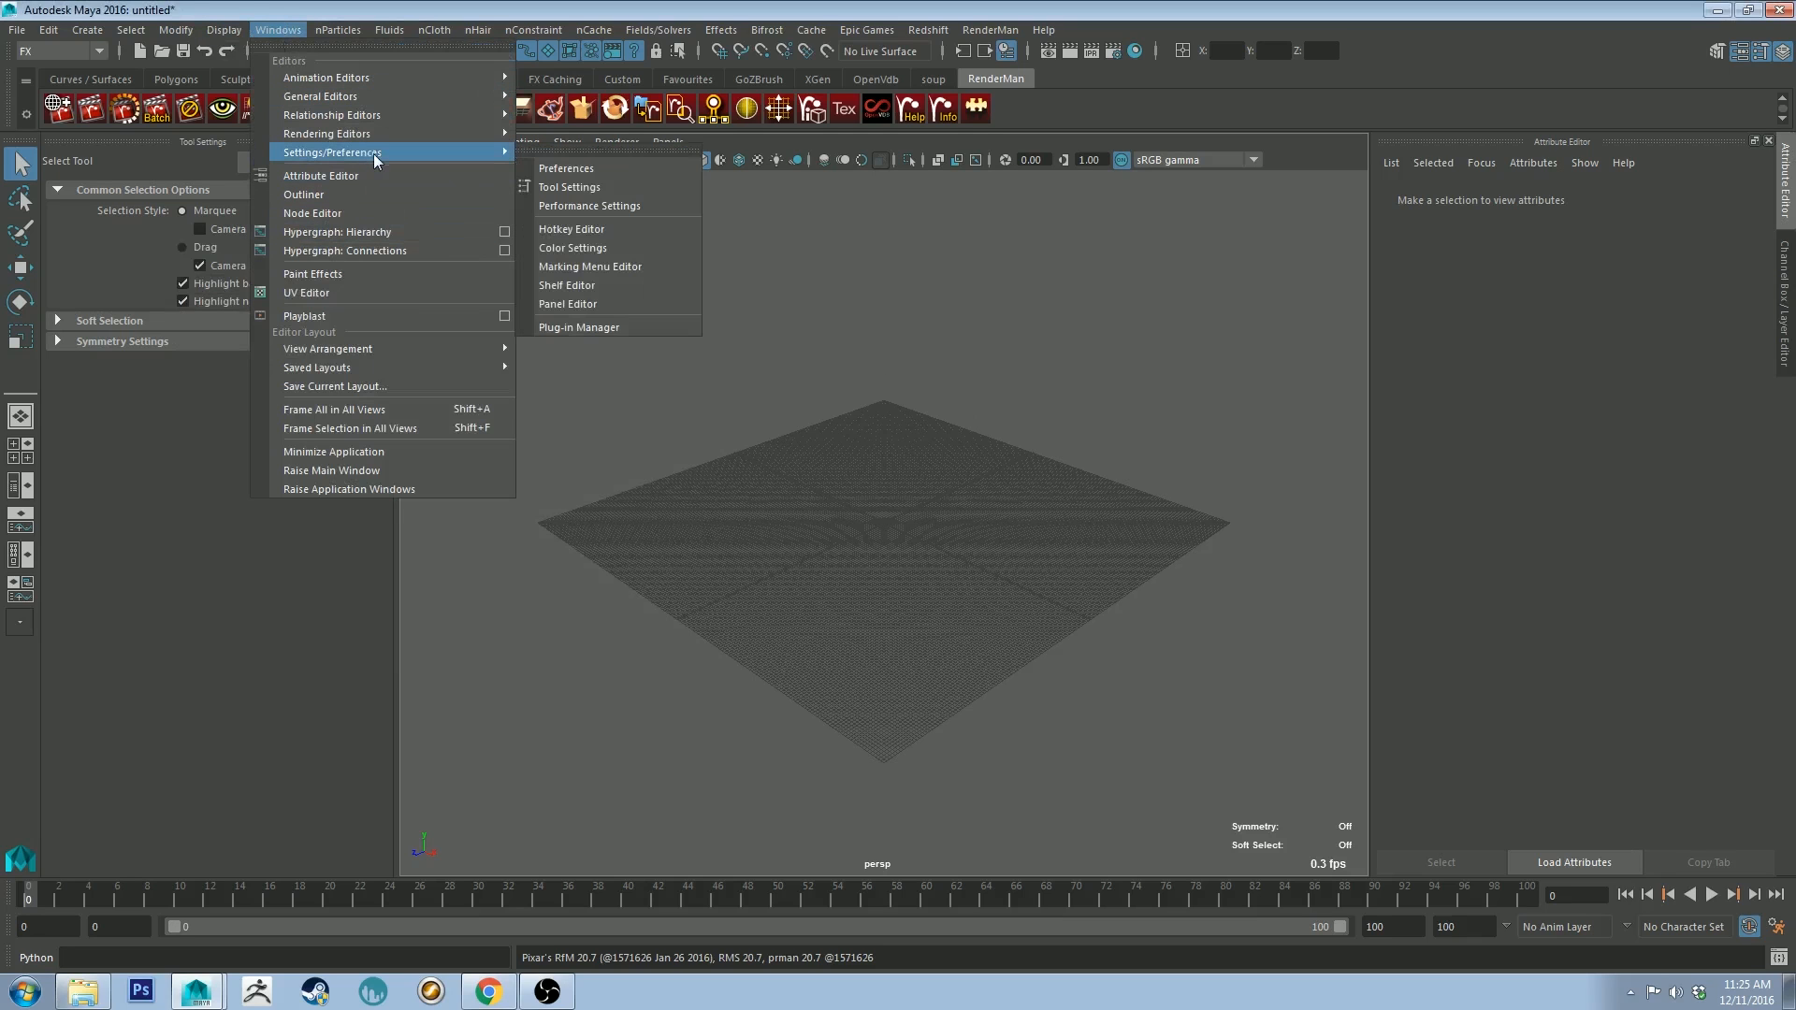
click(559, 325)
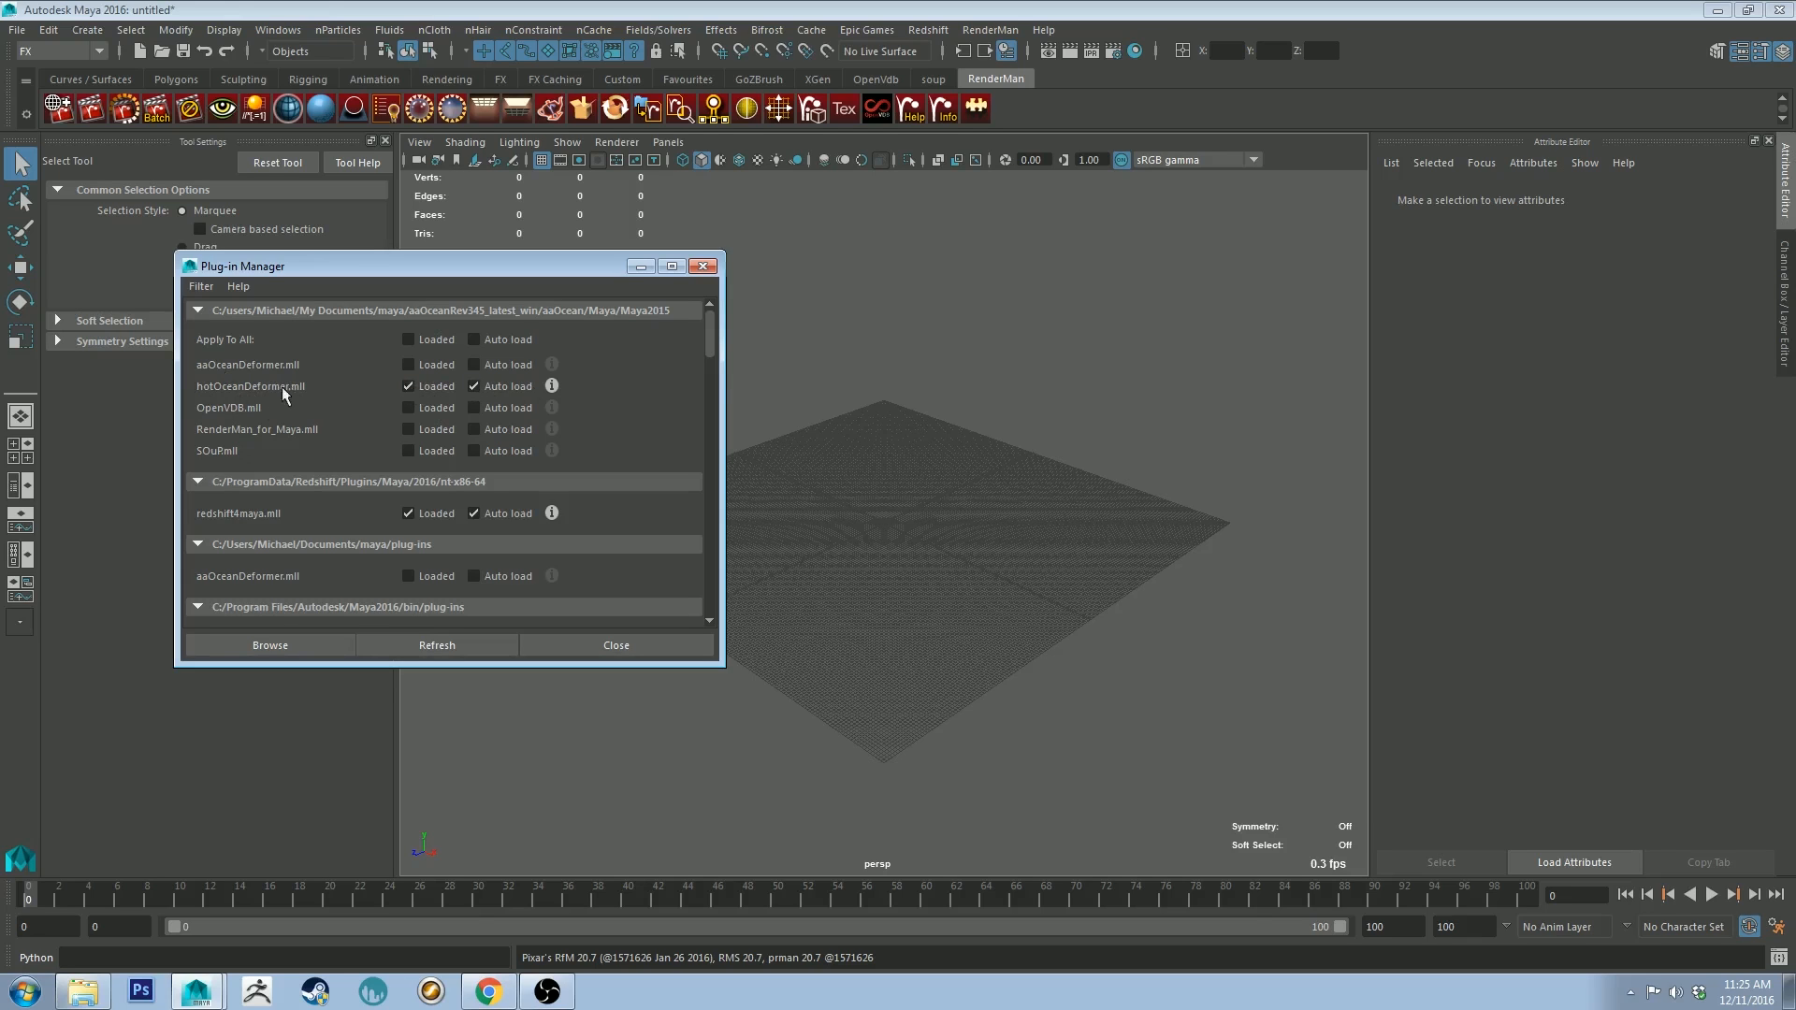
click(665, 645)
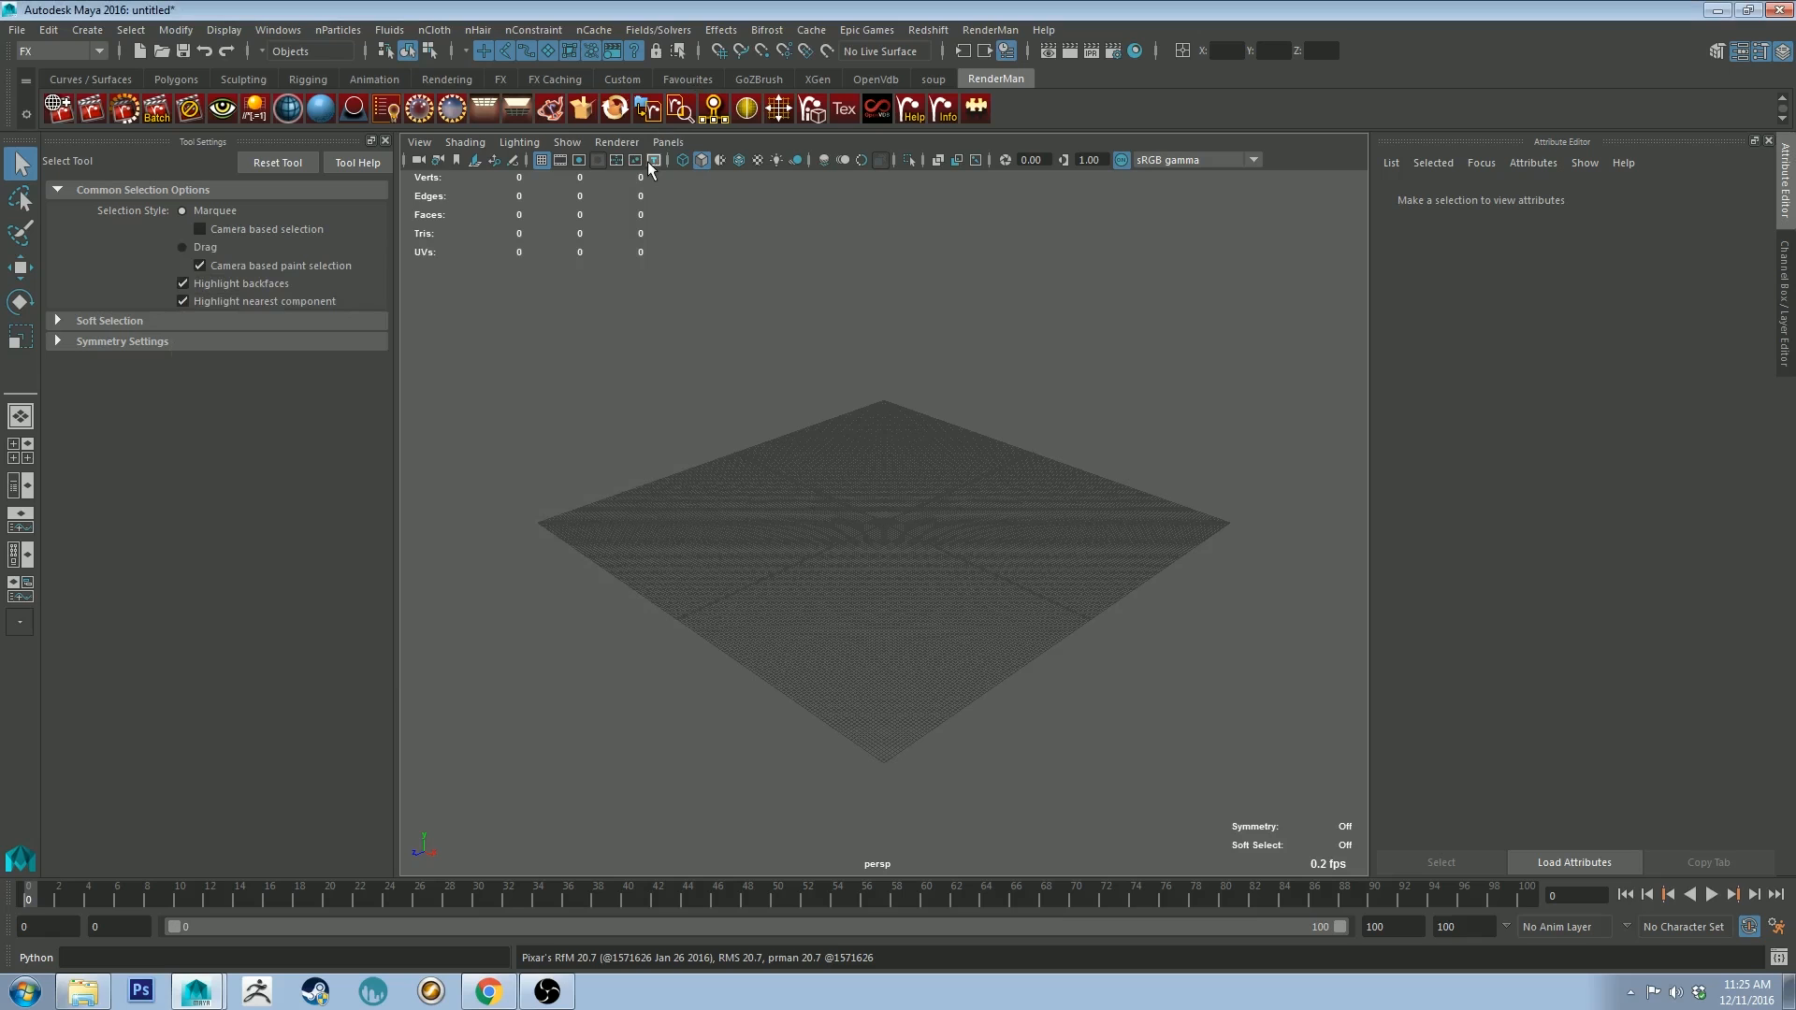
Step: Save the scene as hotoceantutorial, a Maya Binary file in the Tutorials project's scenes folder
click(17, 29)
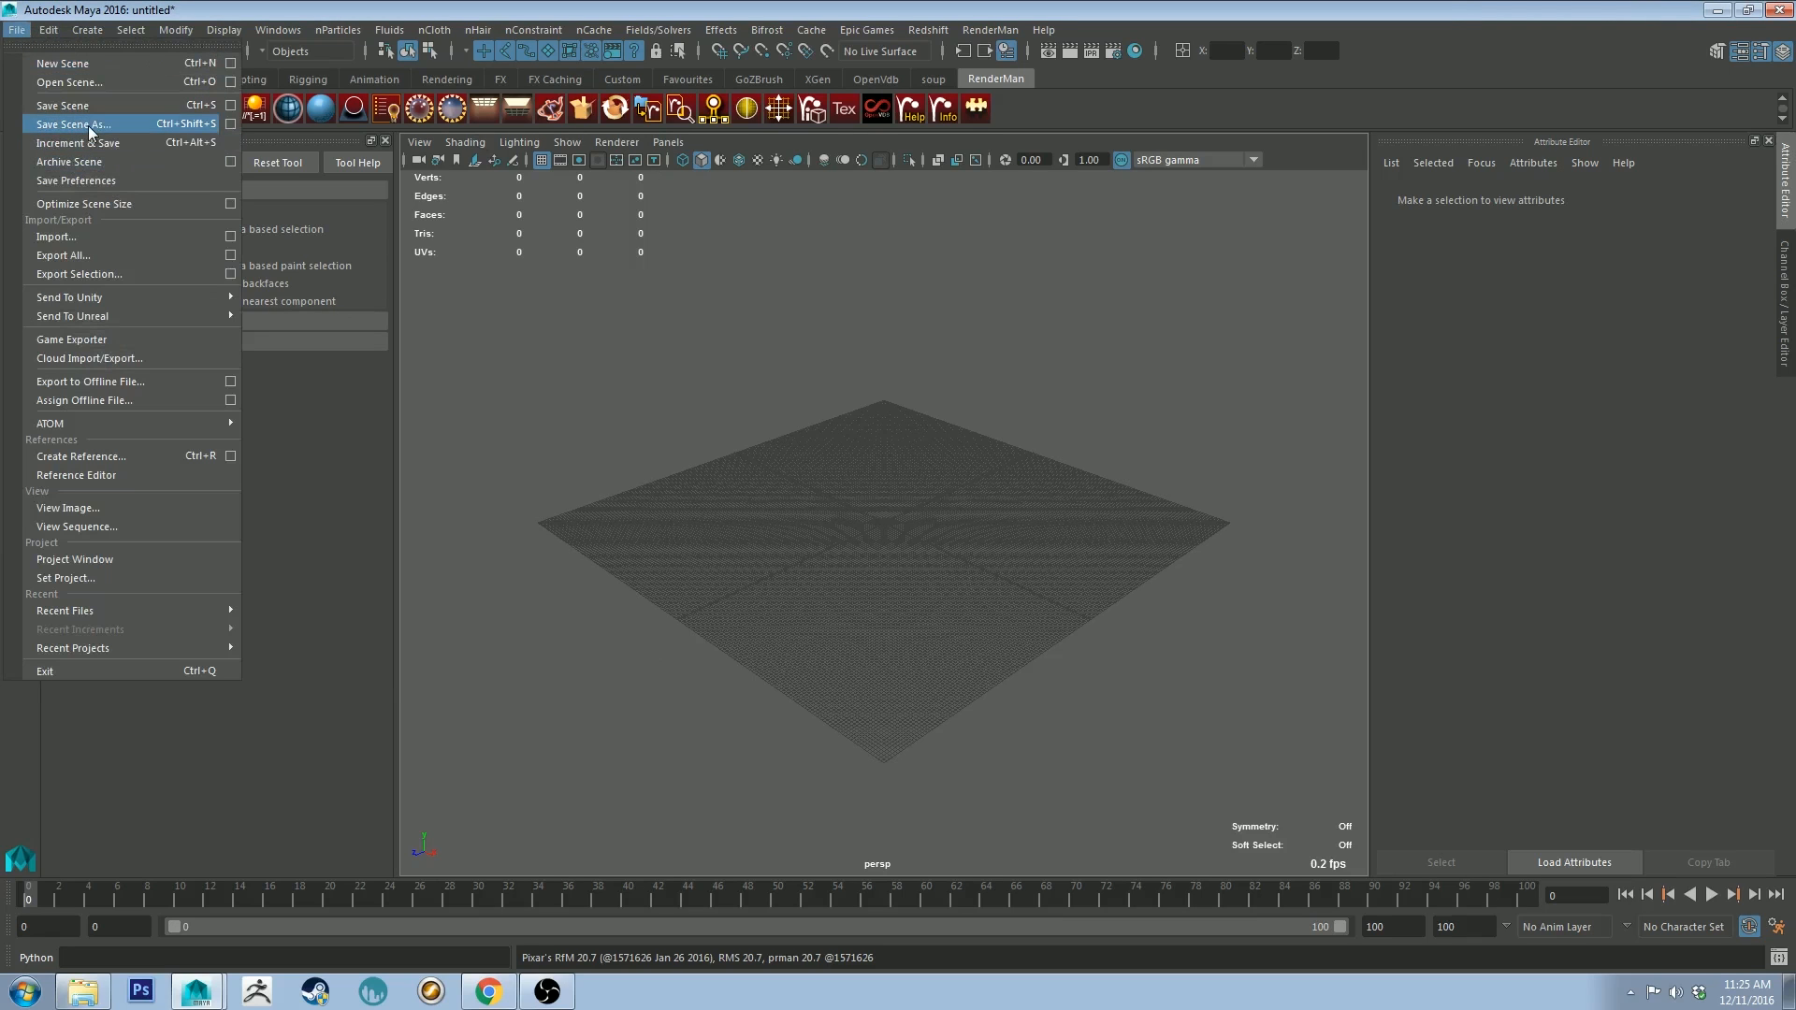
click(73, 124)
text(fluid)
key(BackSpace)
key(BackSpace)
key(BackSpace)
key(BackSpace)
key(BackSpace)
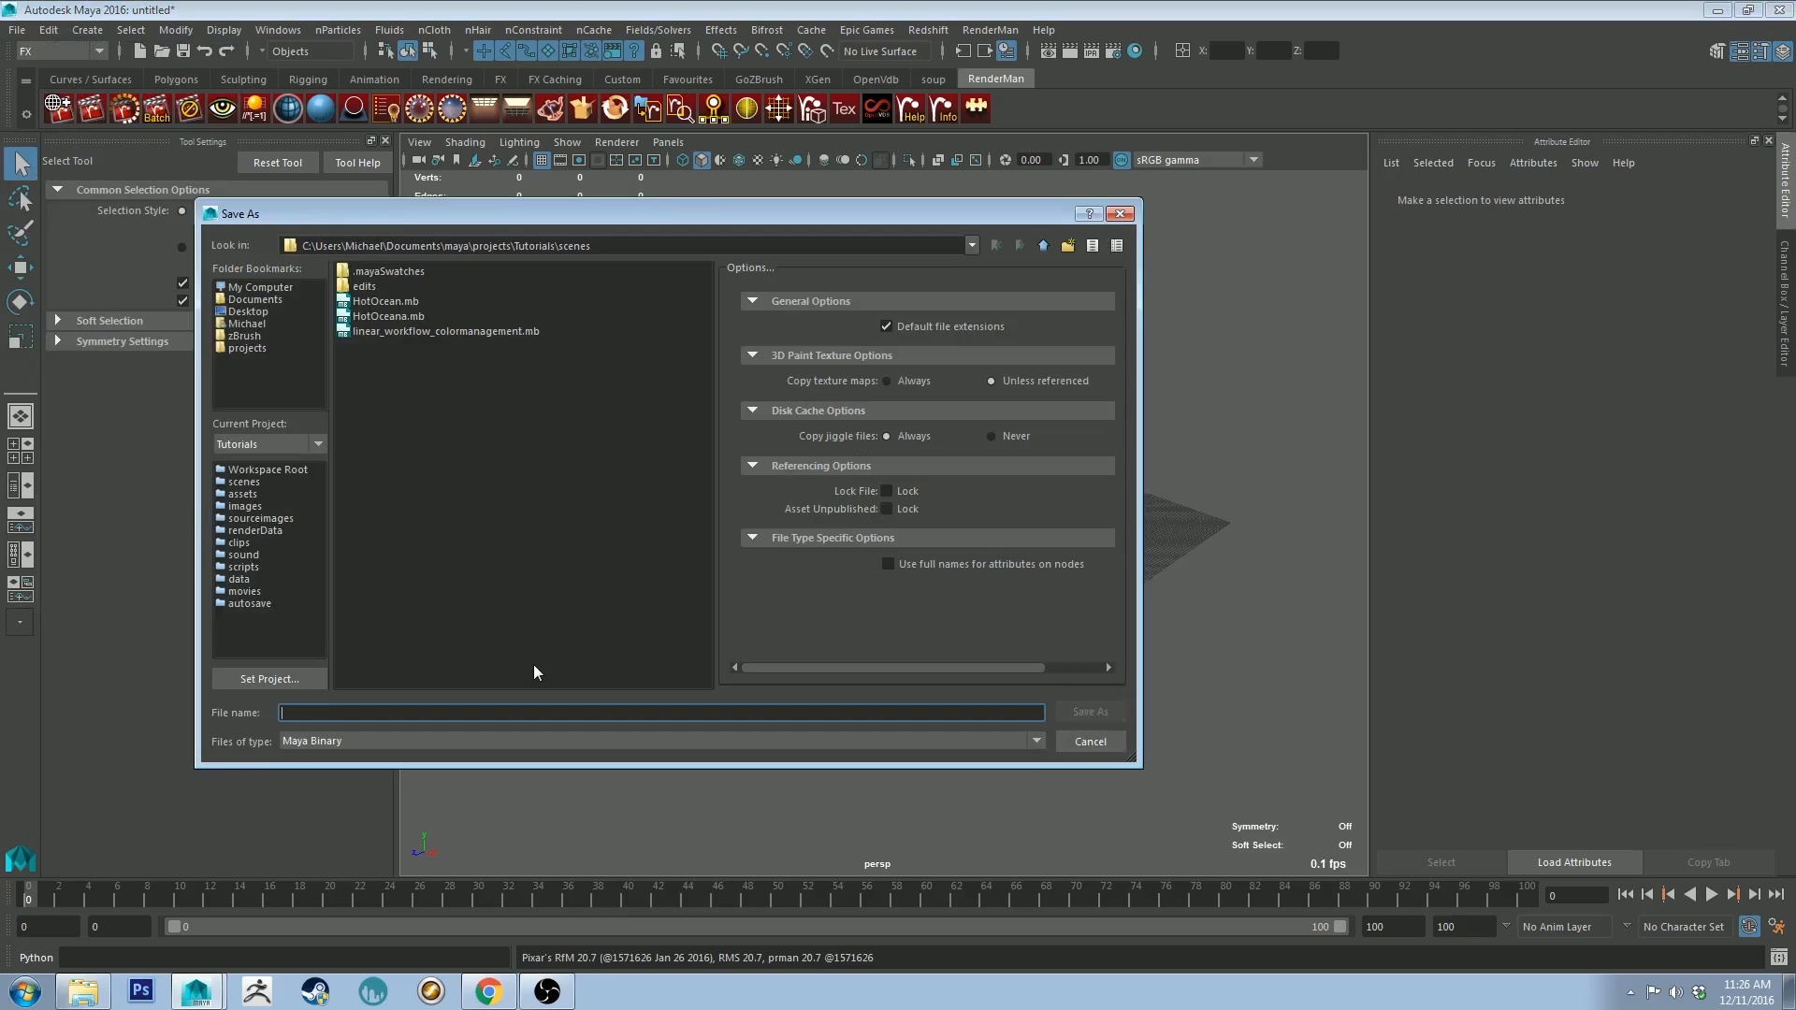
text(hotocean)
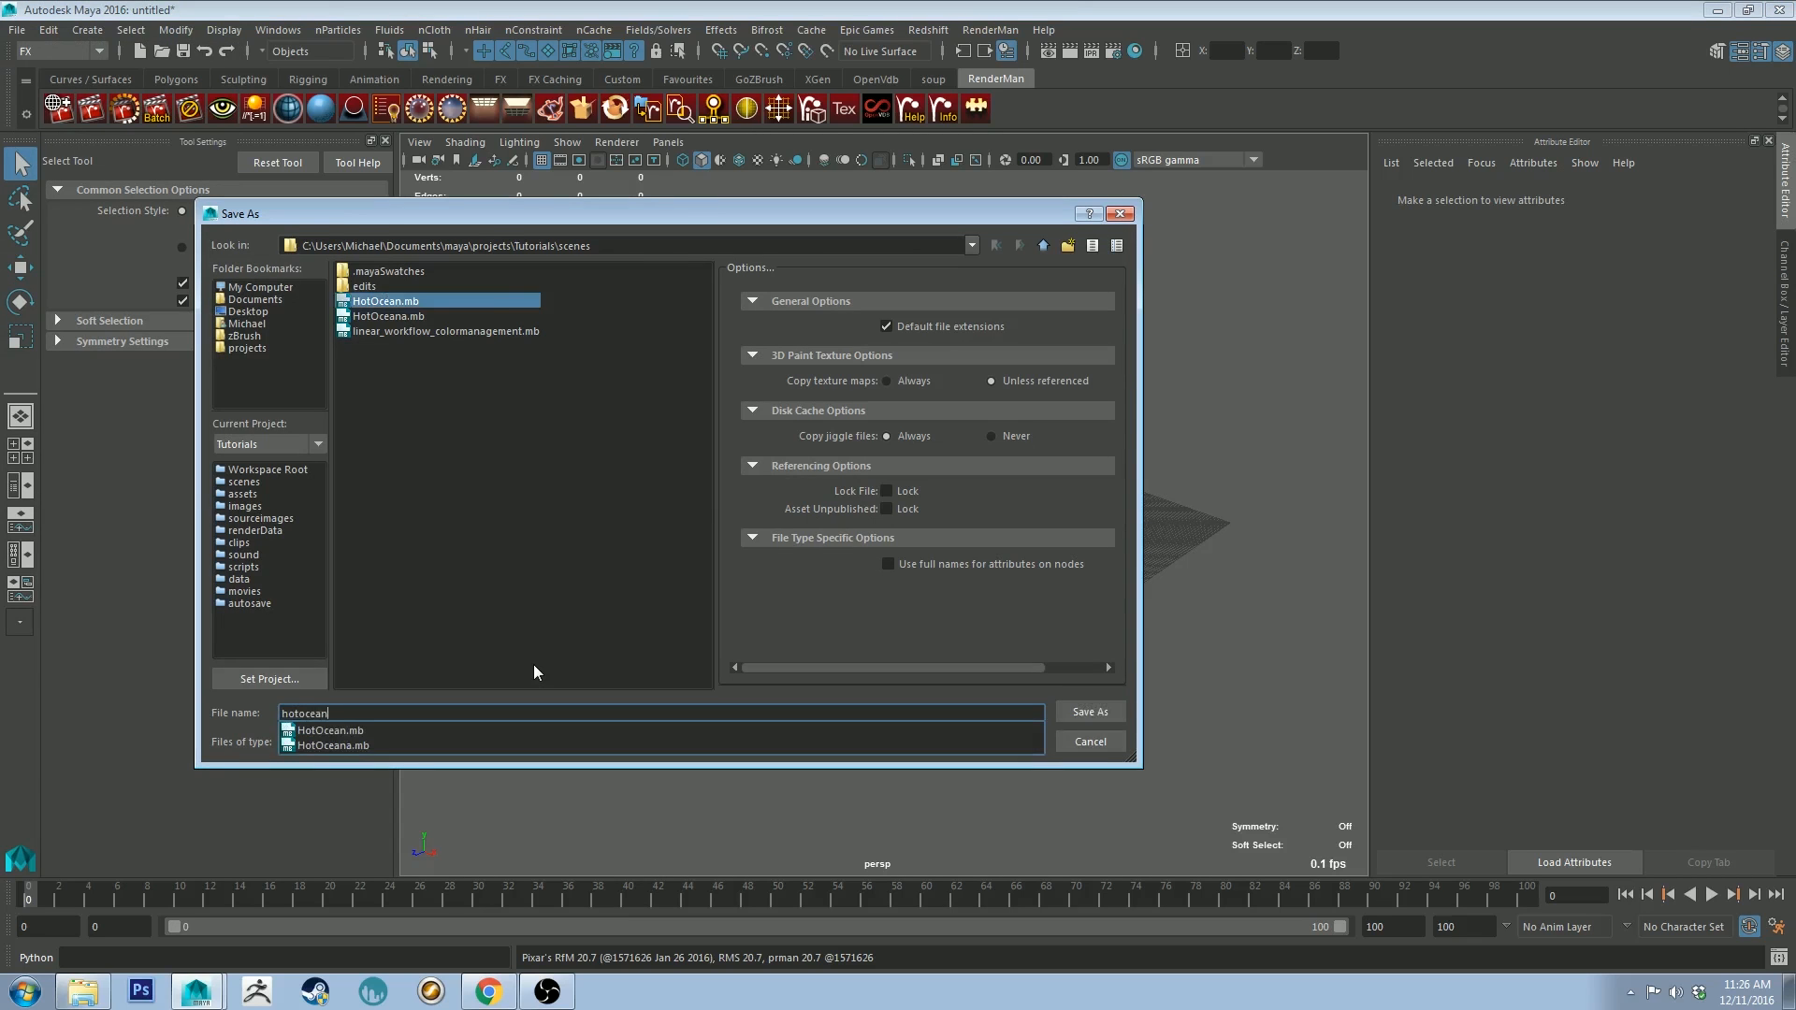
text(tutorial)
key(Return)
Step: Create a default polygon plane at the origin, show its channel values, and leave the plane selected
alt+right_drag(847, 334, 950, 520)
alt+middle_drag(950, 520, 870, 461)
alt+right_drag(870, 461, 1003, 553)
alt+middle_drag(1004, 553, 1059, 624)
click(105, 82)
click(157, 85)
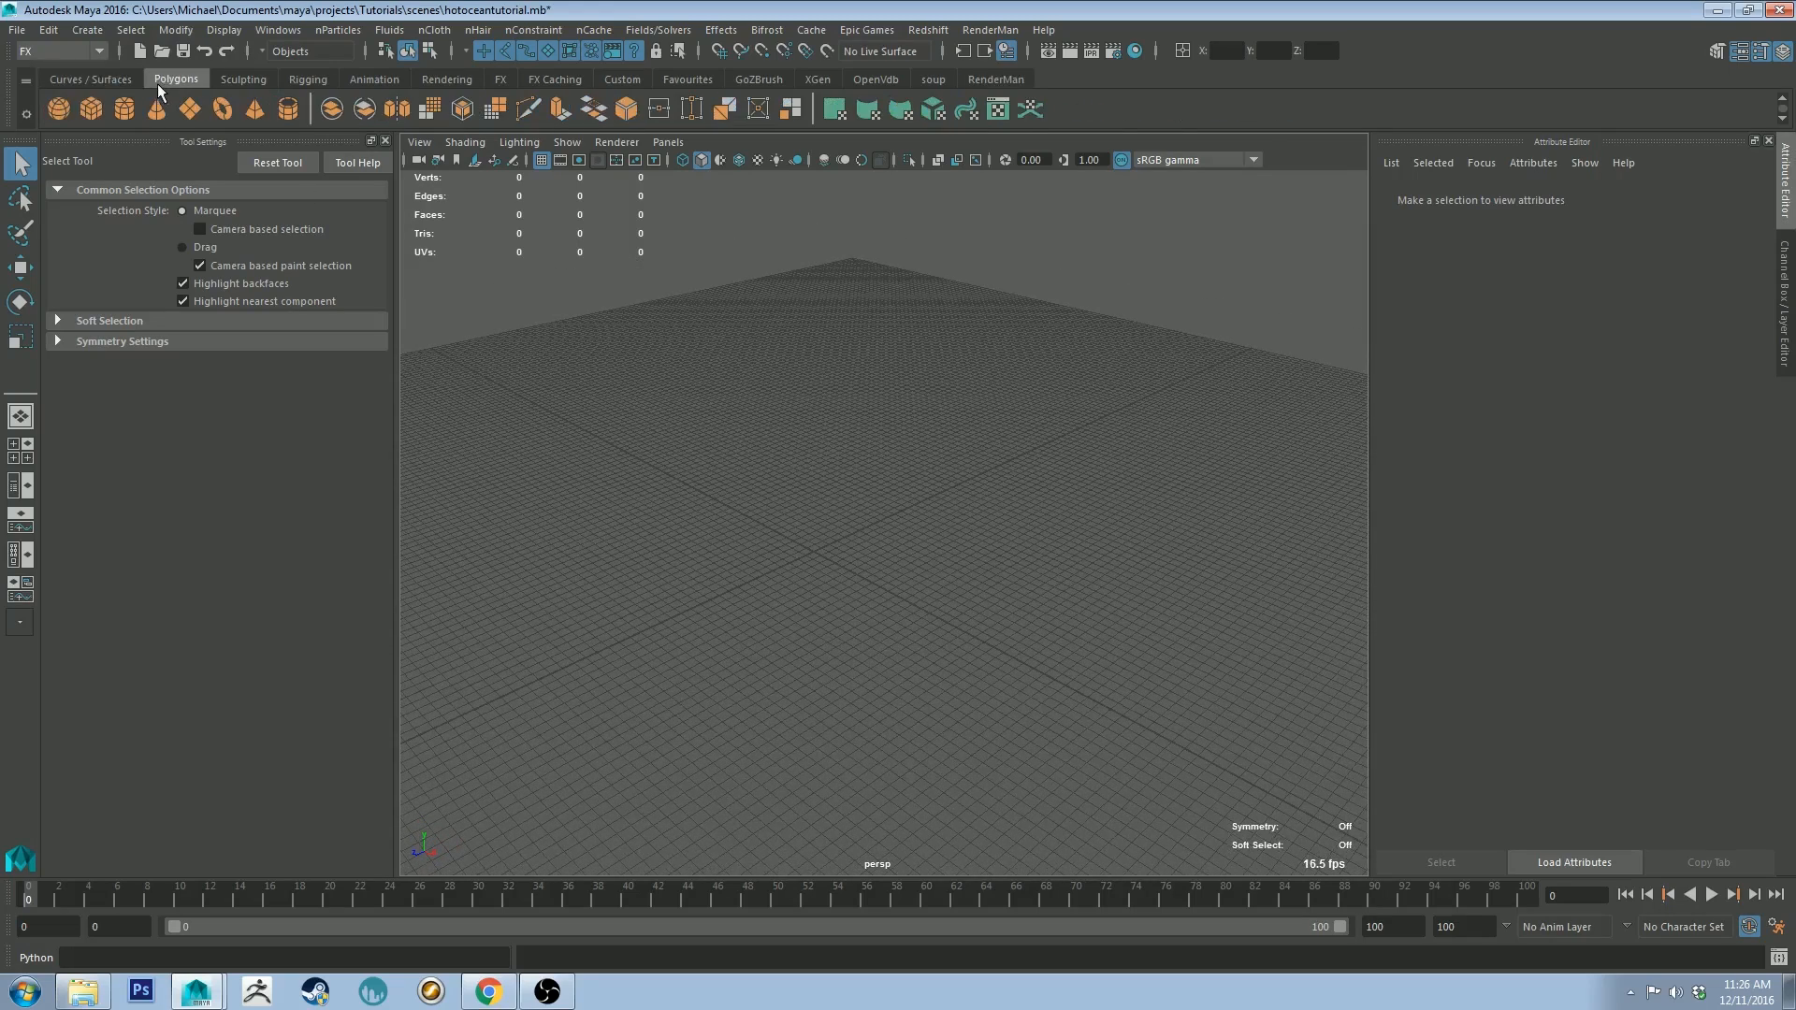
click(190, 109)
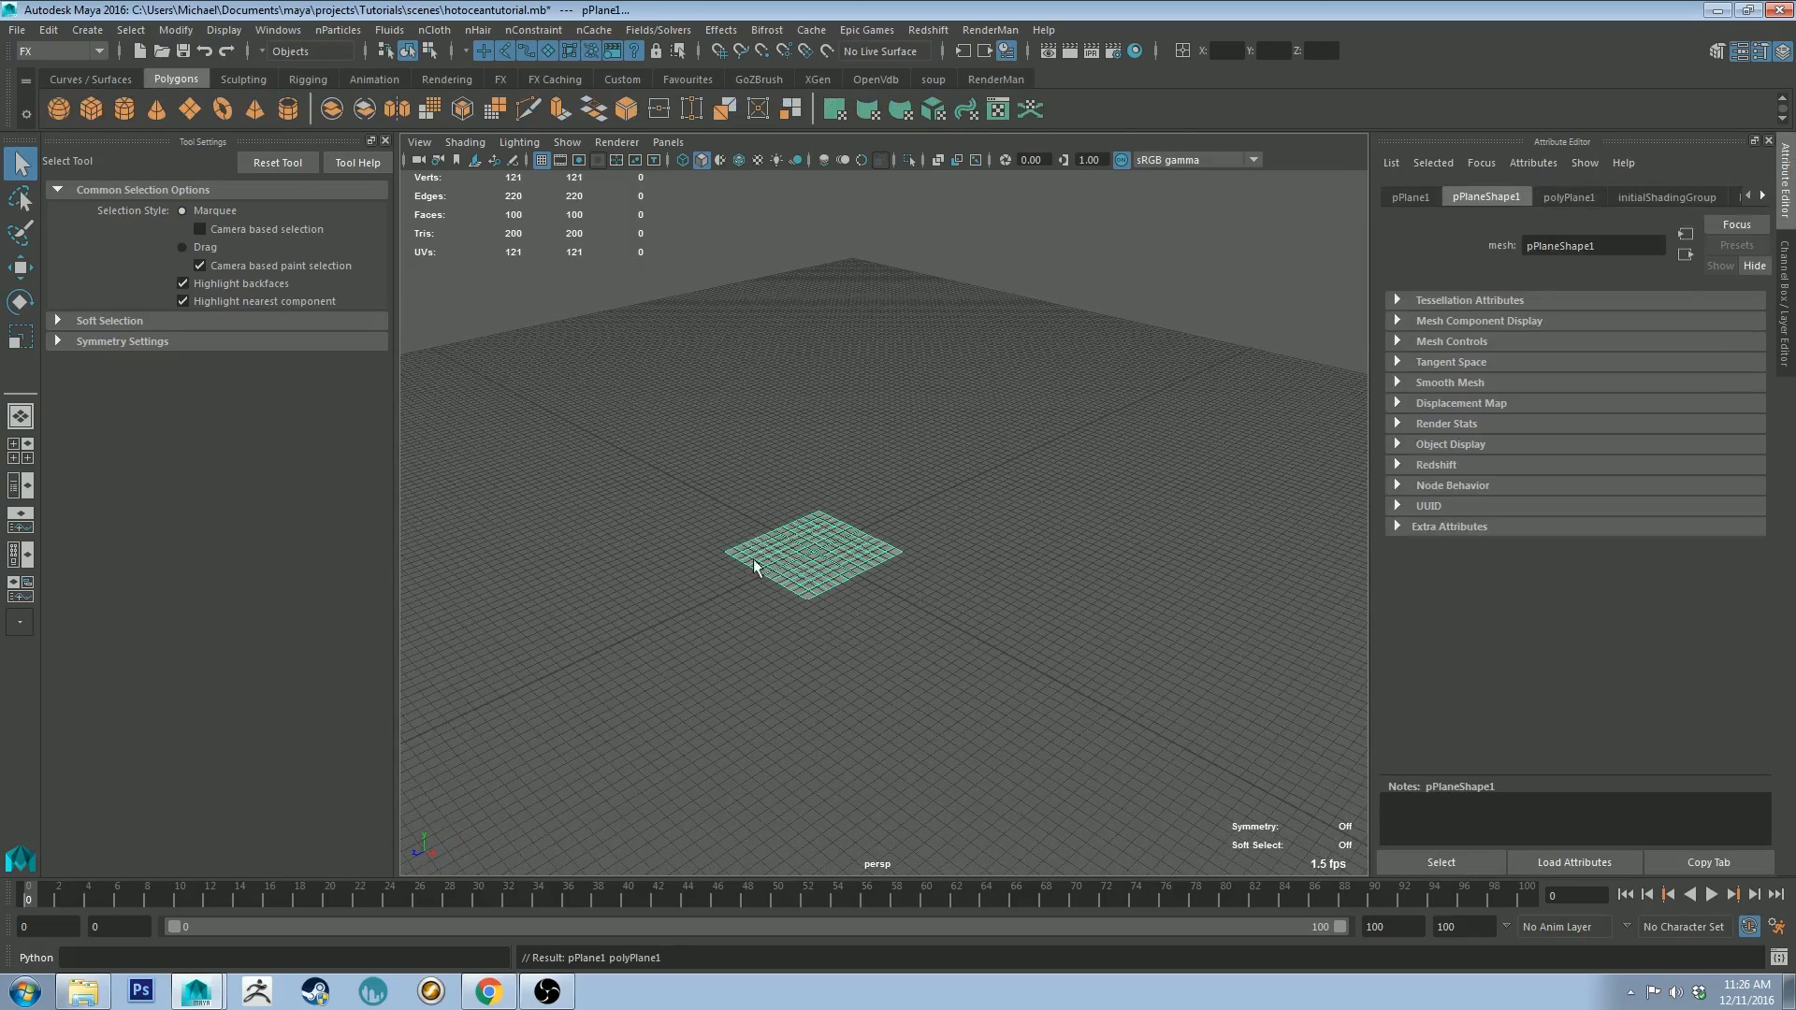
alt+right_drag(710, 445, 929, 471)
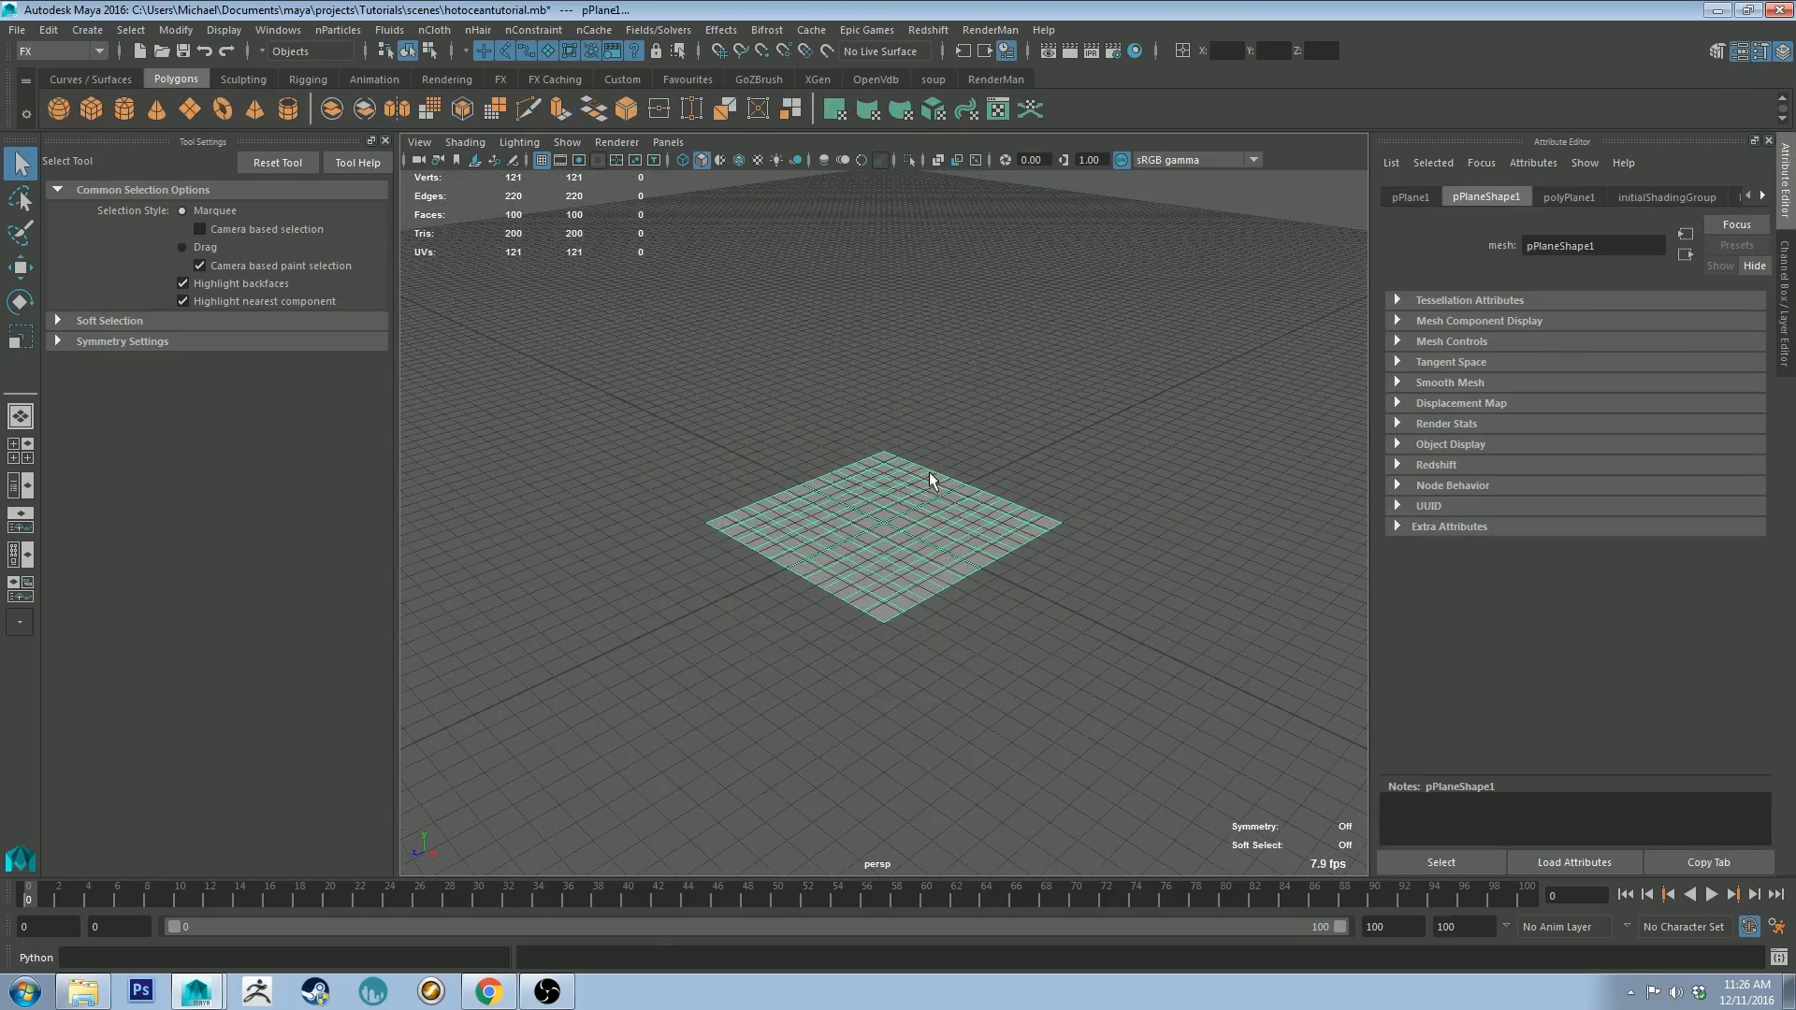
click(1787, 265)
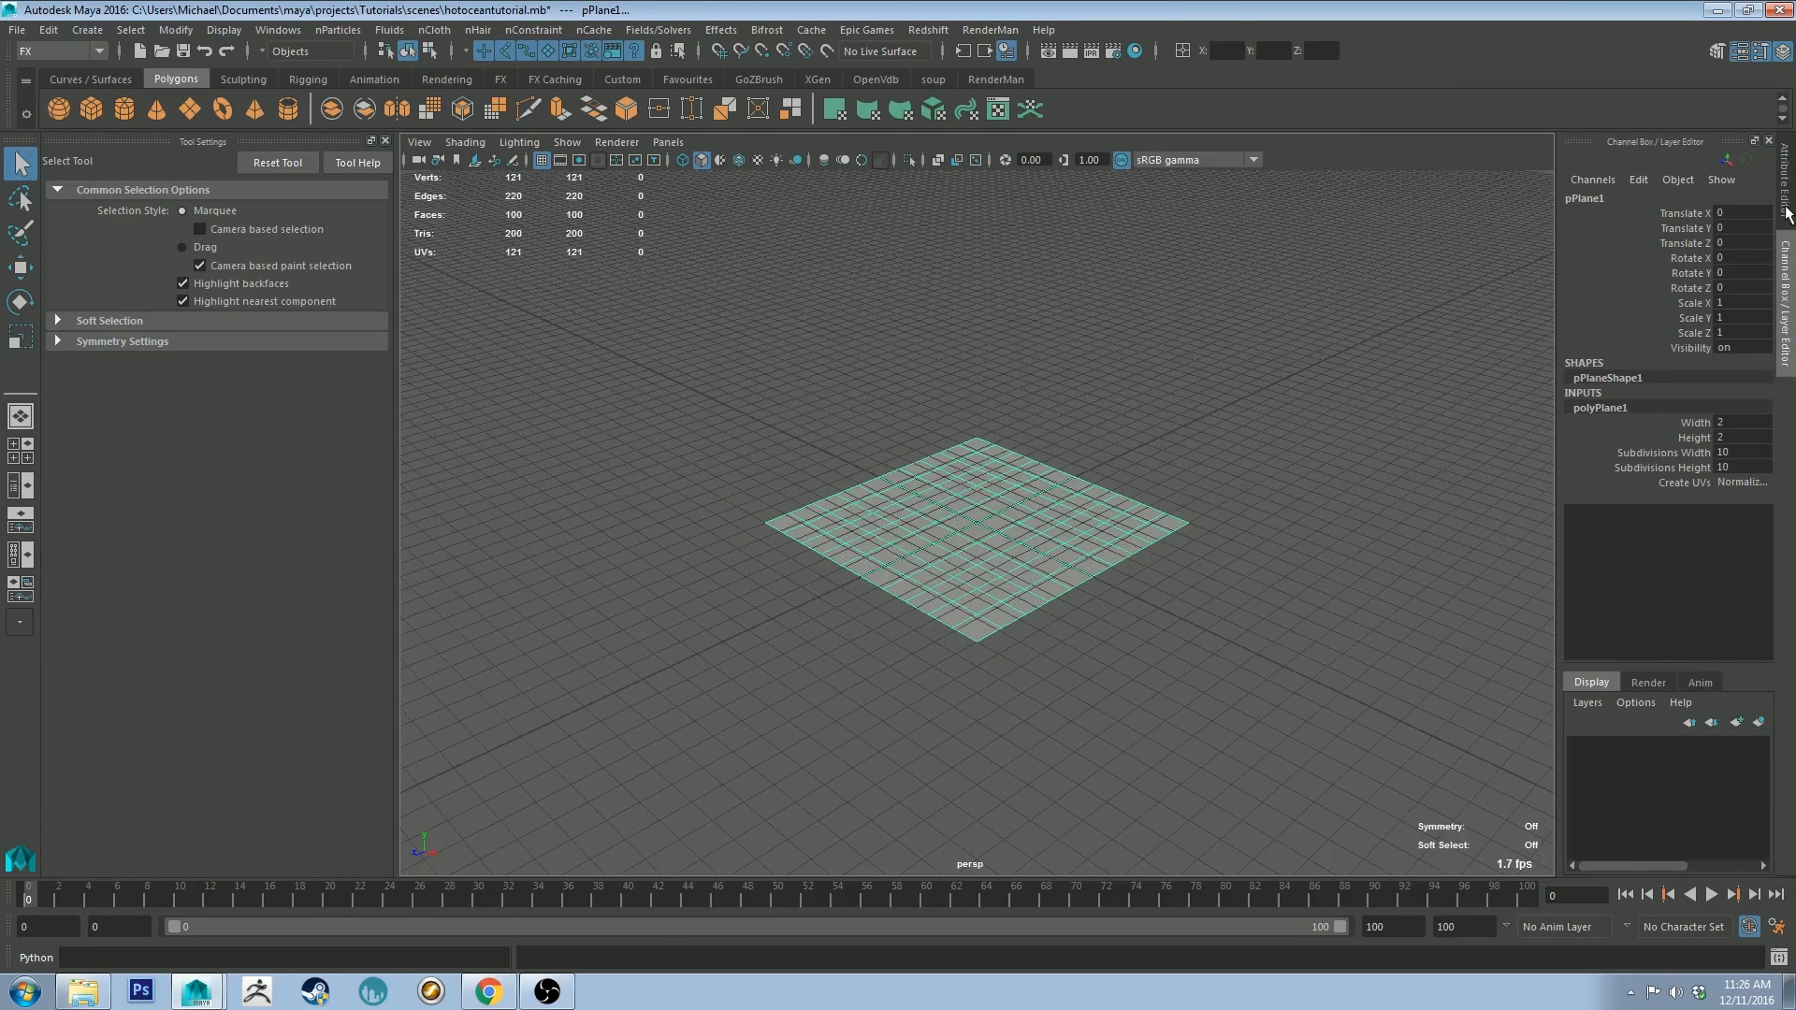
click(1230, 420)
click(963, 526)
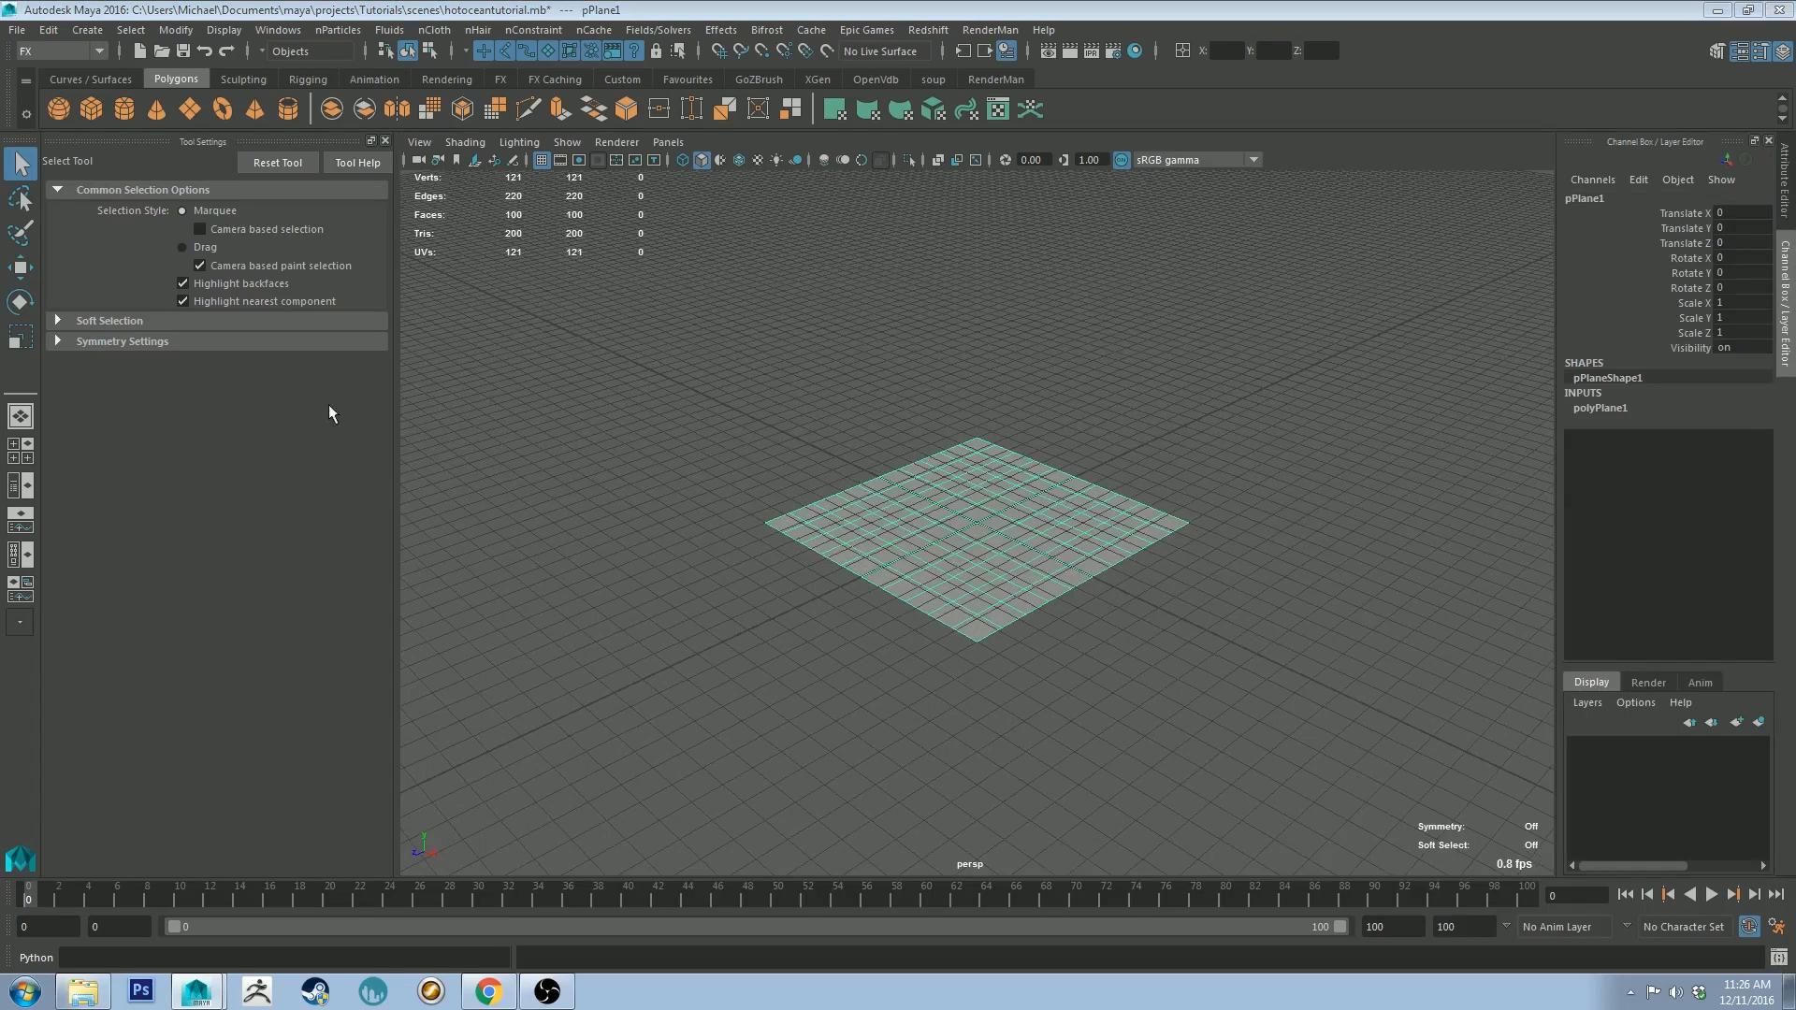
Step: Run the MEL command deformer -type hotOceanDeformer; on the selected plane from the Script Editor, and close the editor
drag(318, 240, 635, 174)
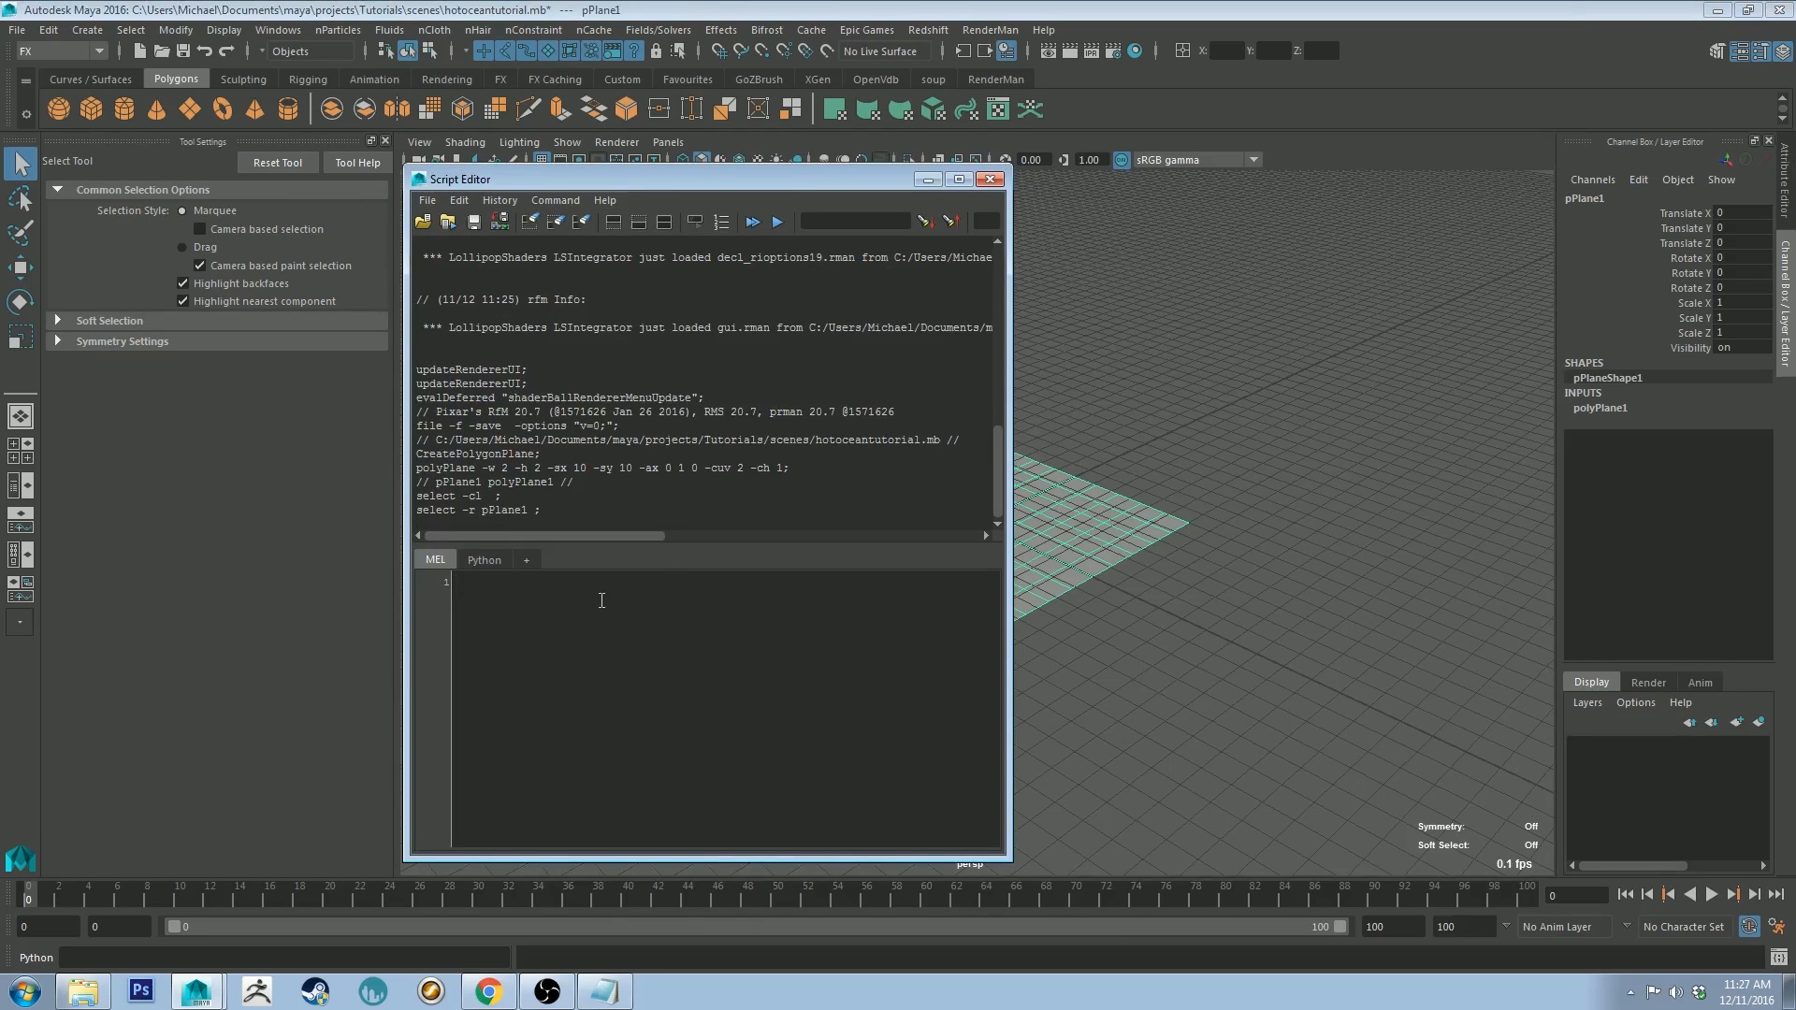
text(mer -type hotOceanDeforme)
drag(873, 178, 661, 171)
click(1018, 552)
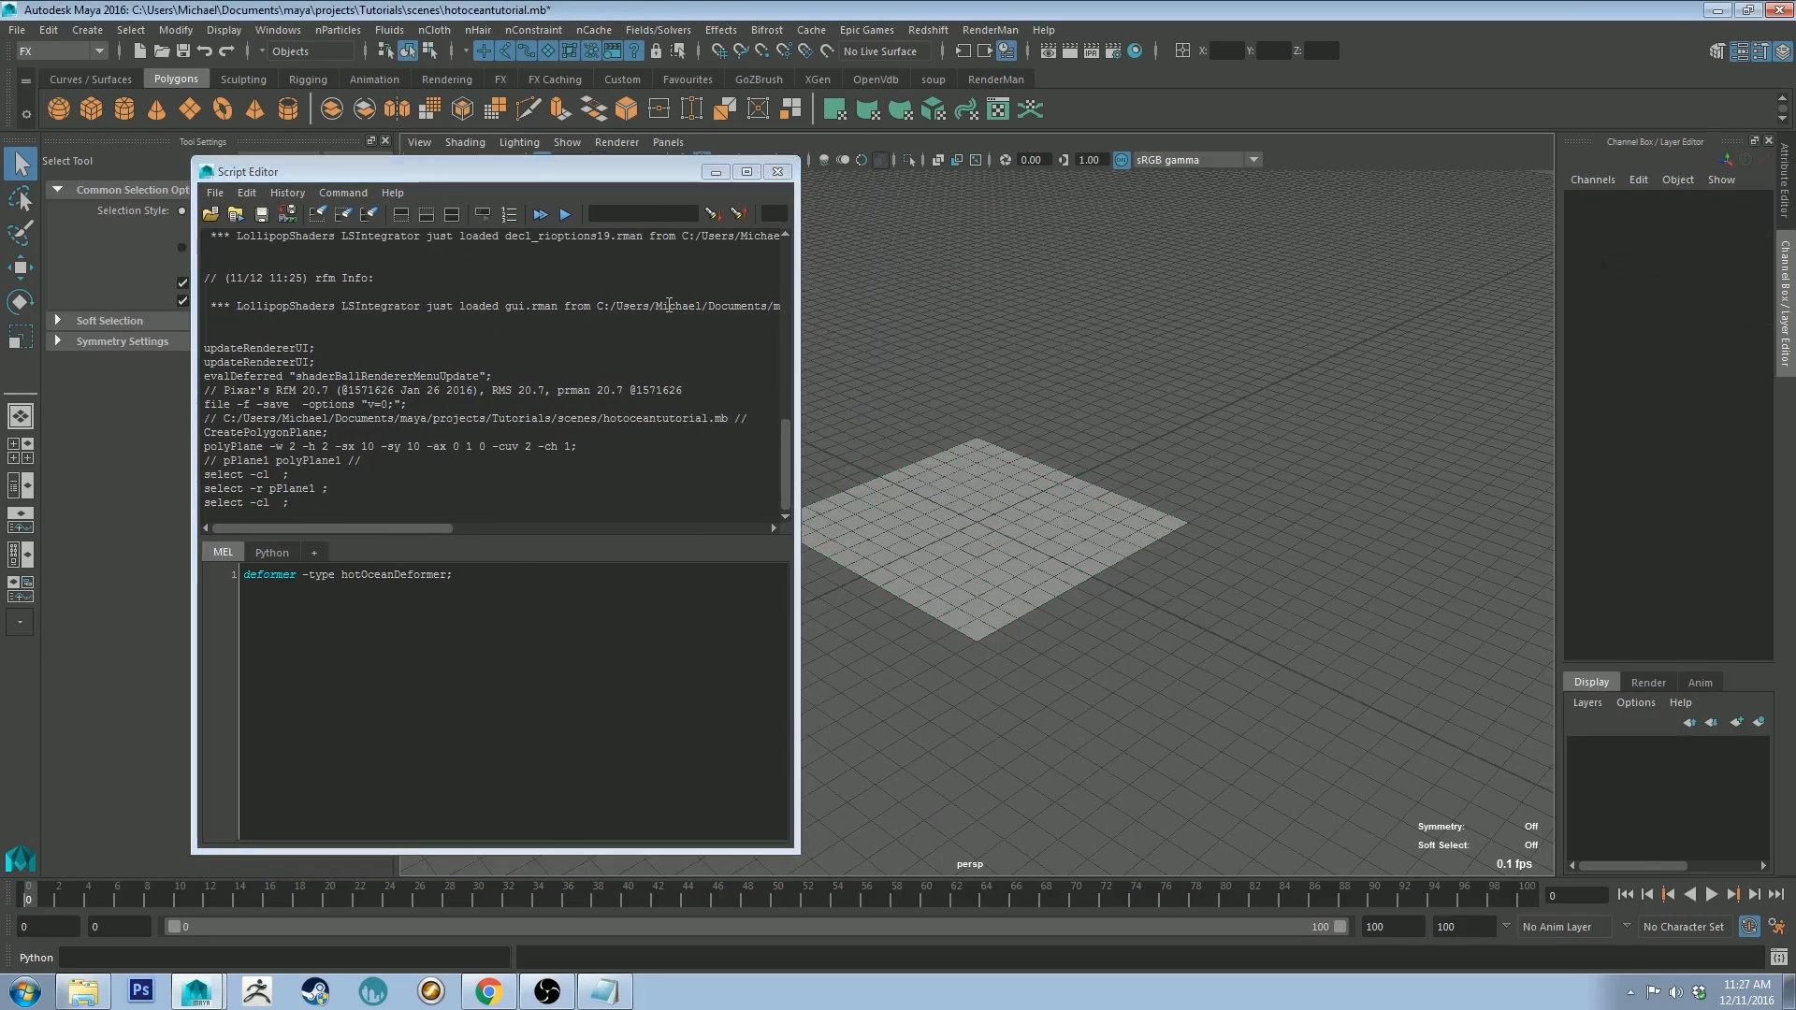
click(988, 445)
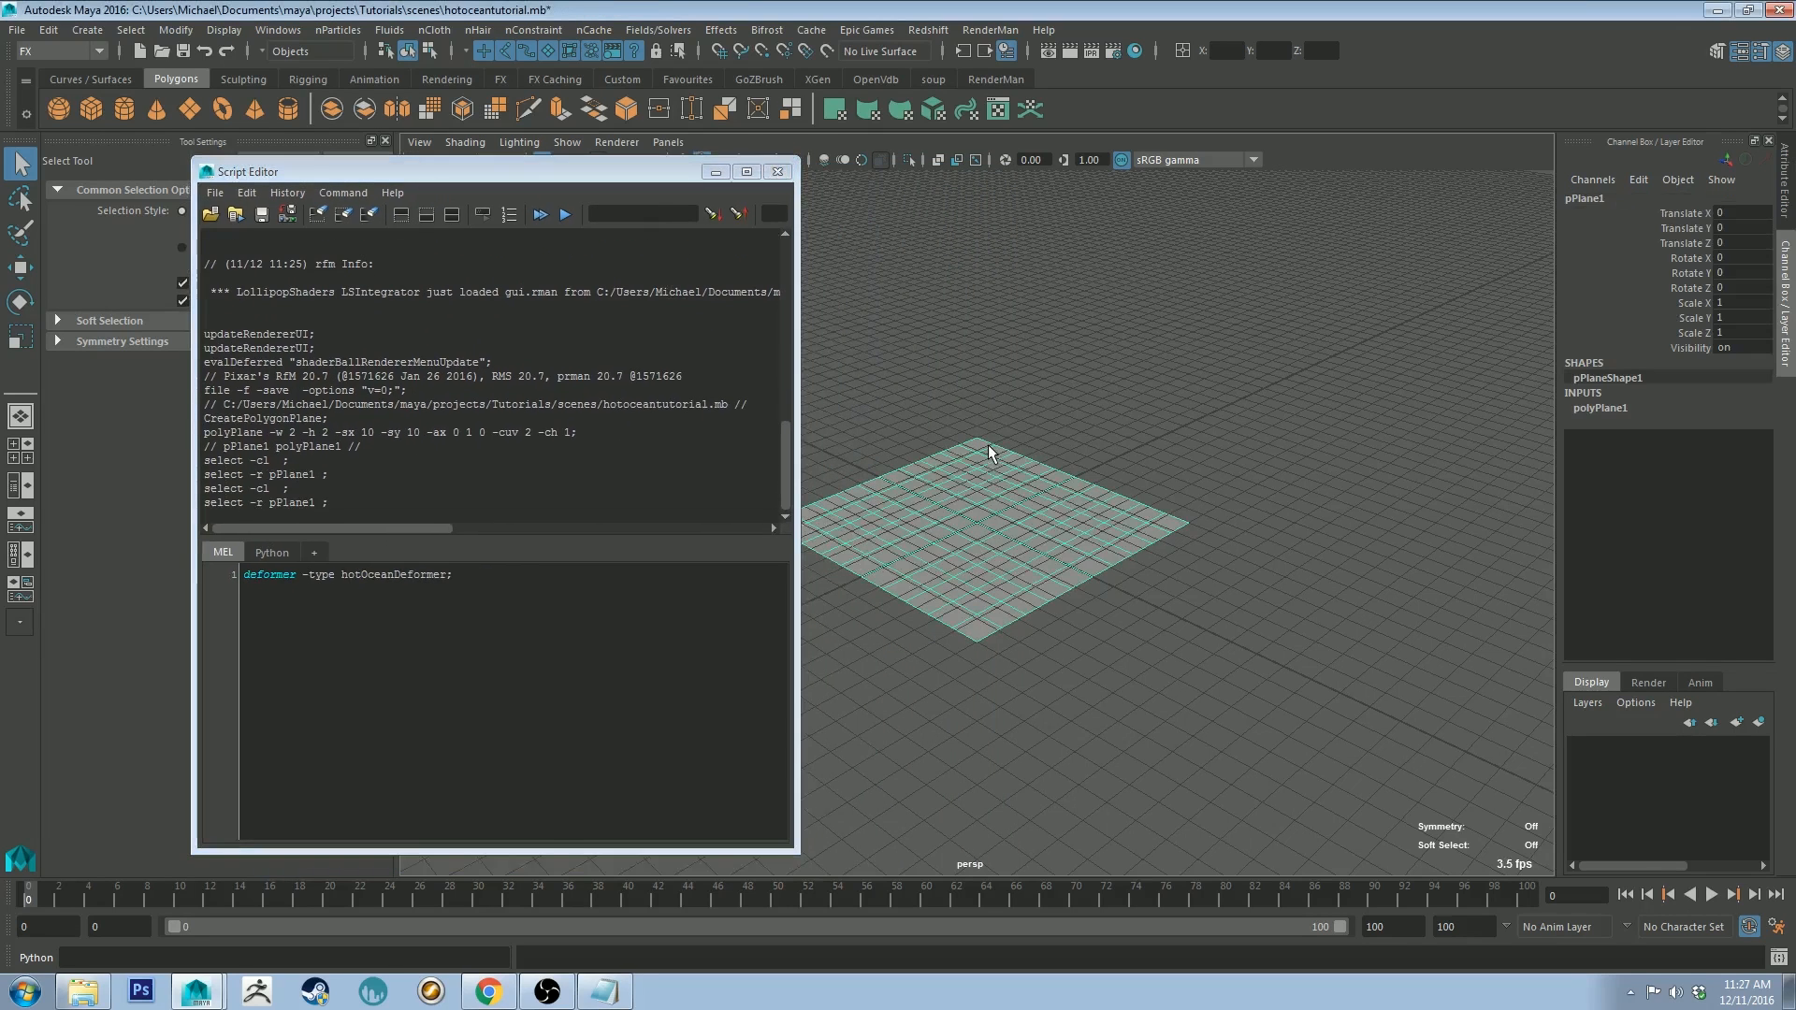
click(540, 215)
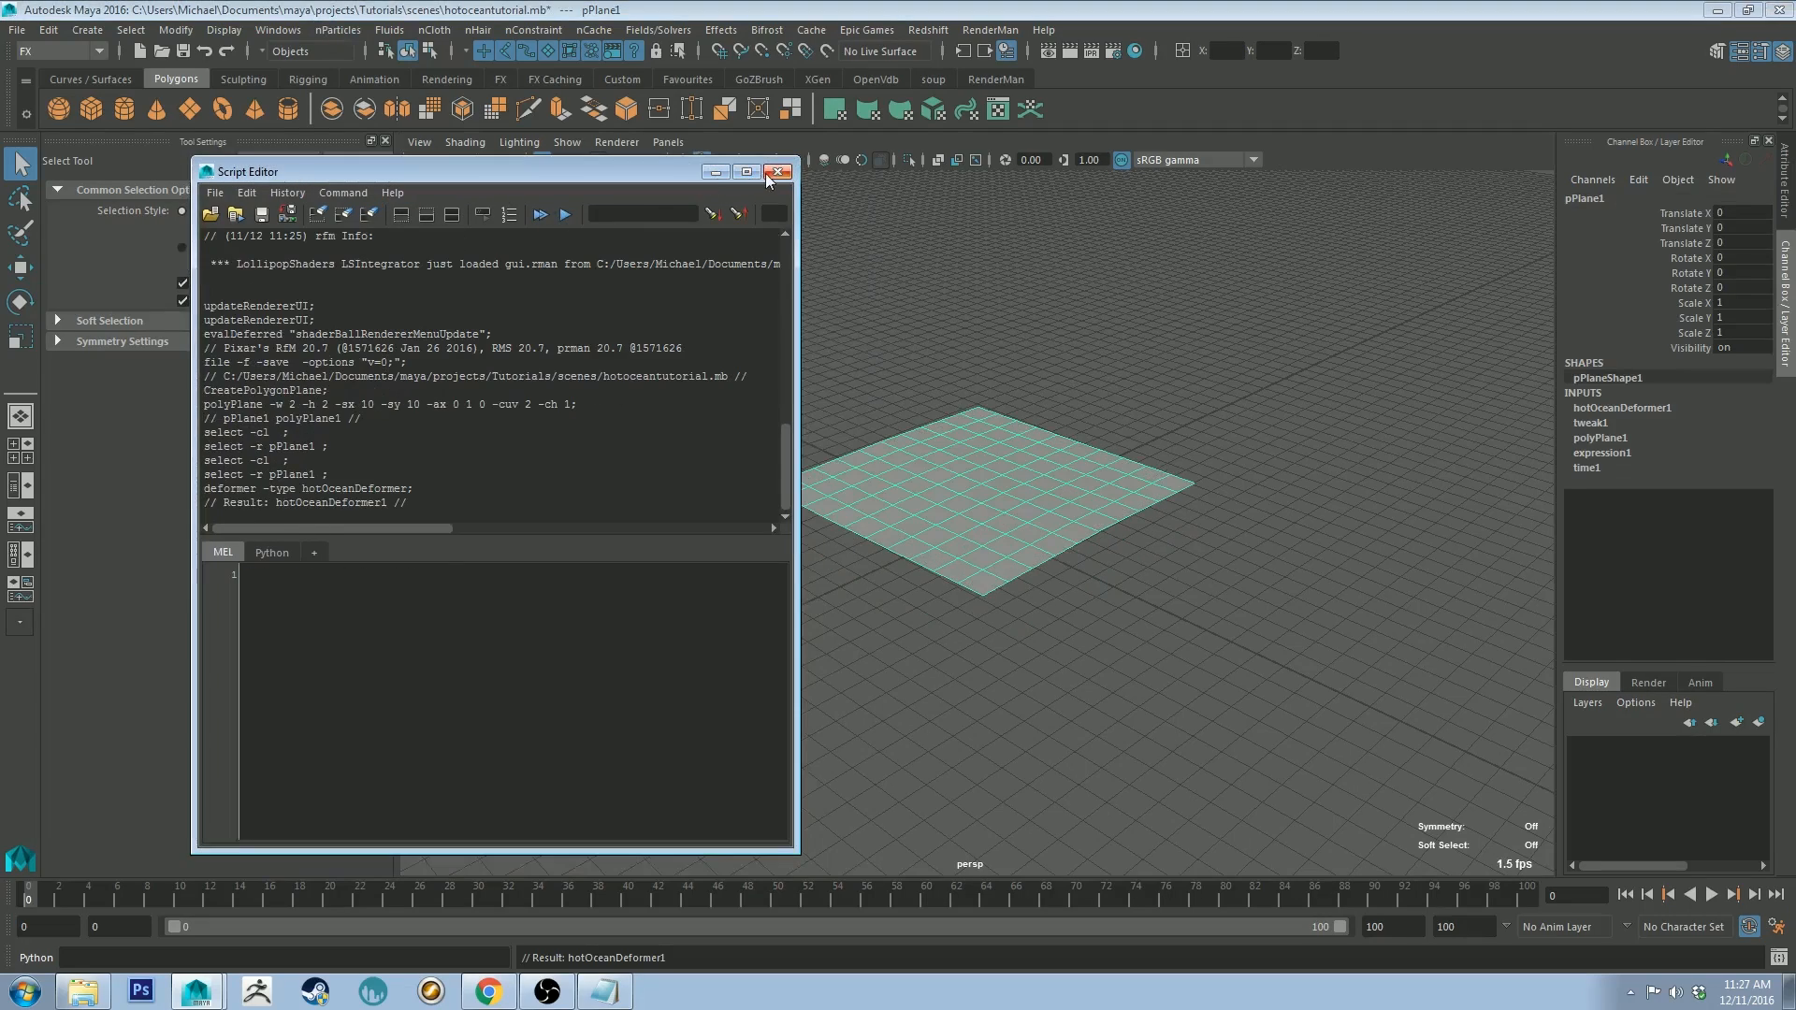
click(777, 172)
Step: Set the plane's Scale X and Scale Z to 10 and frame the plane in the view
mouse_move(1187, 385)
alt+mouse_down()
mouse_move(1103, 339)
mouse_move(1134, 494)
mouse_move(1062, 429)
mouse_move(1063, 445)
mouse_move(1118, 429)
mouse_move(973, 456)
mouse_move(914, 441)
mouse_move(994, 377)
mouse_move(1035, 424)
mouse_move(890, 332)
mouse_move(901, 356)
alt+mouse_up()
click(1236, 401)
click(969, 478)
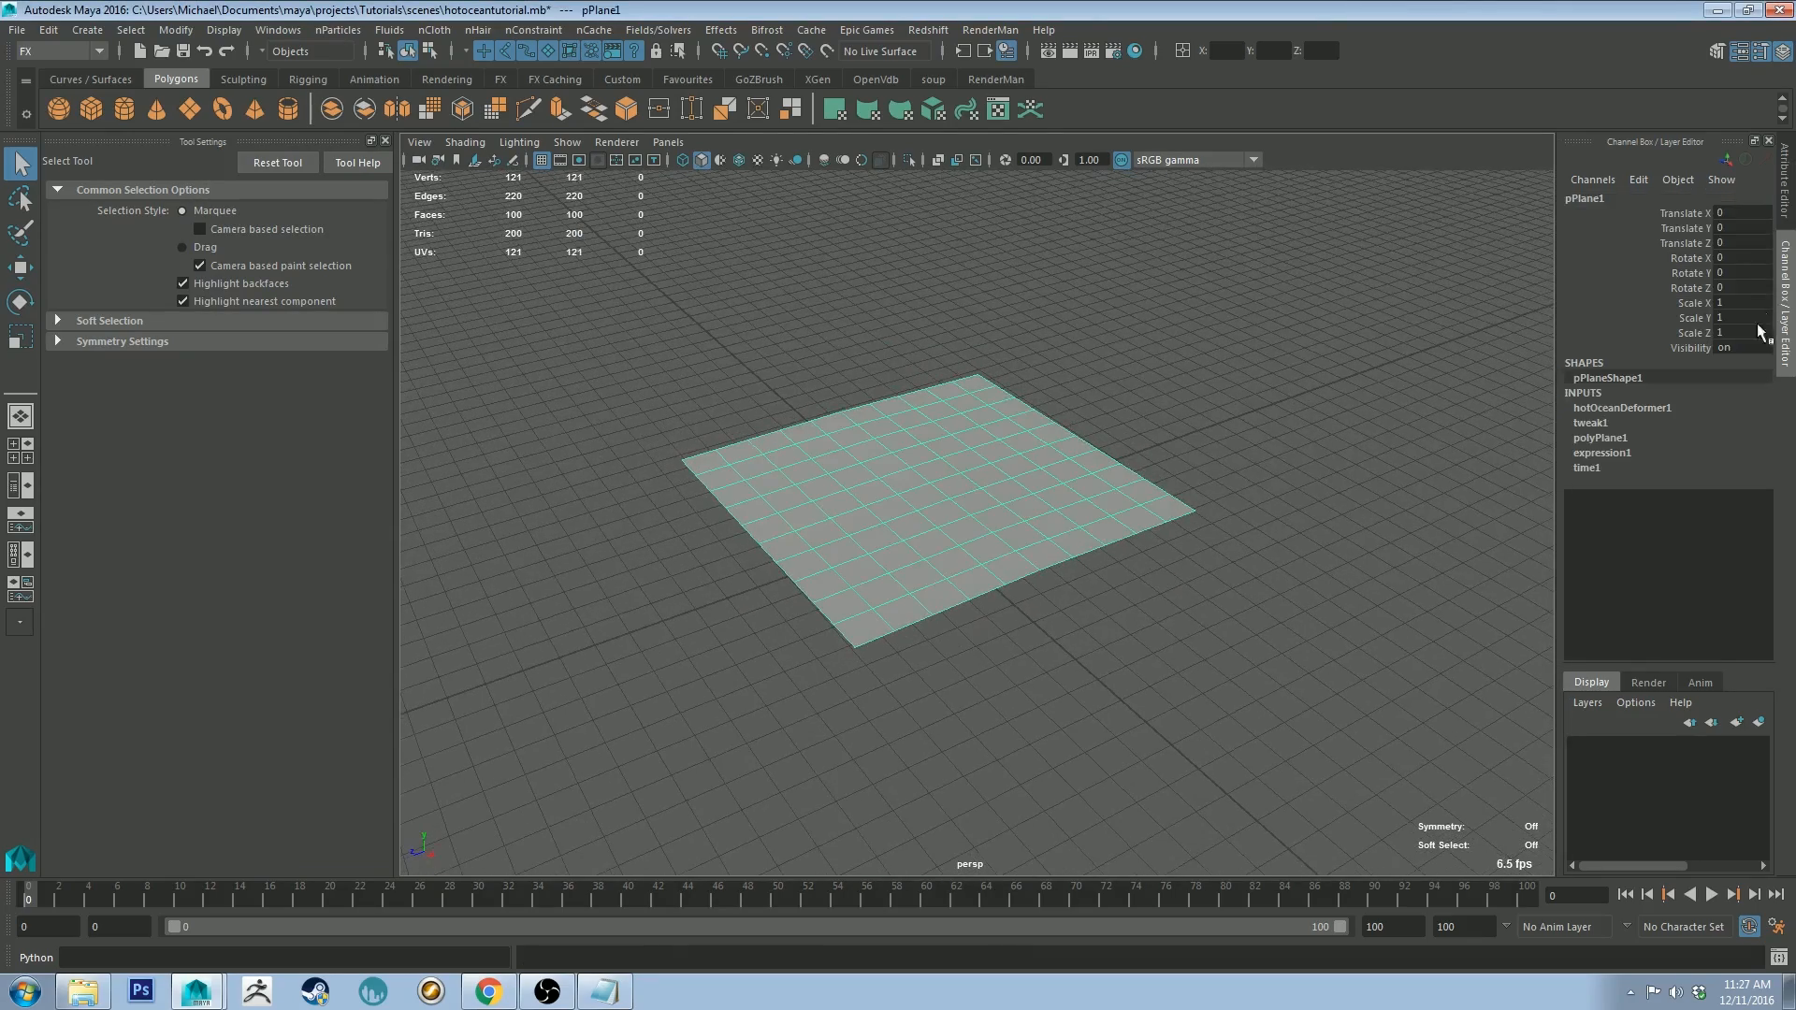
click(1731, 332)
text(0)
key(Return)
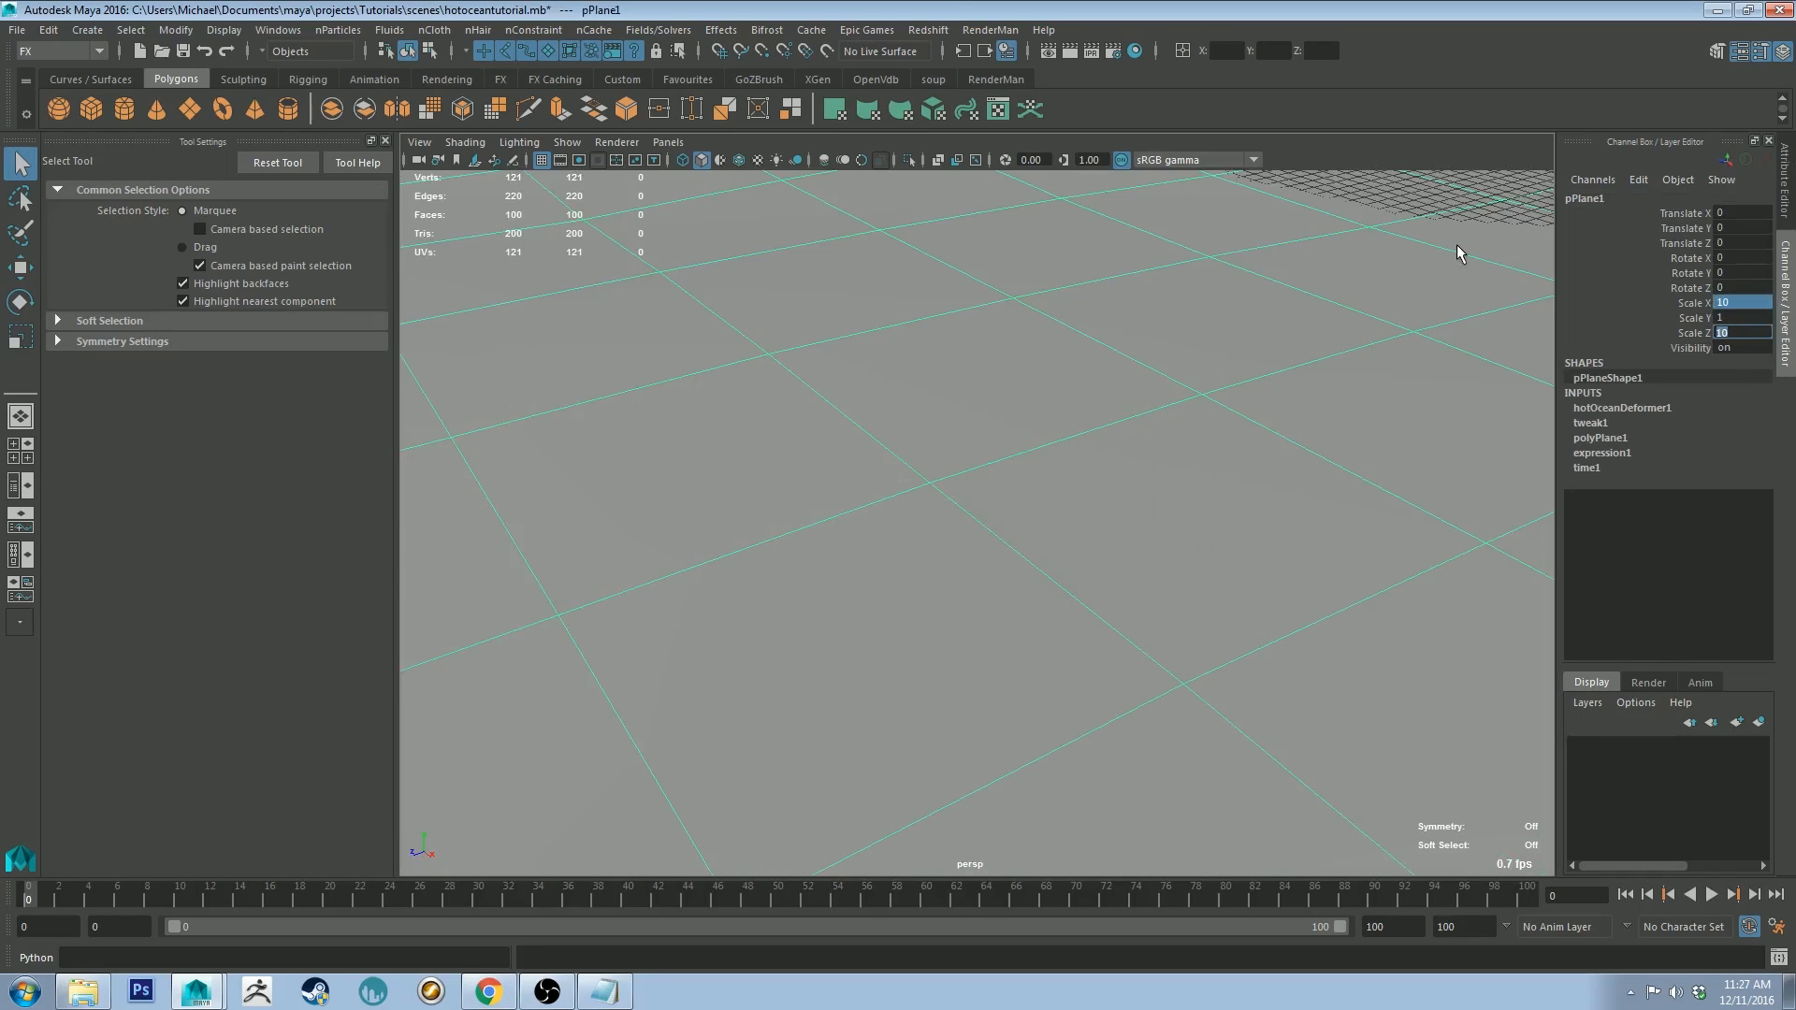
key(f)
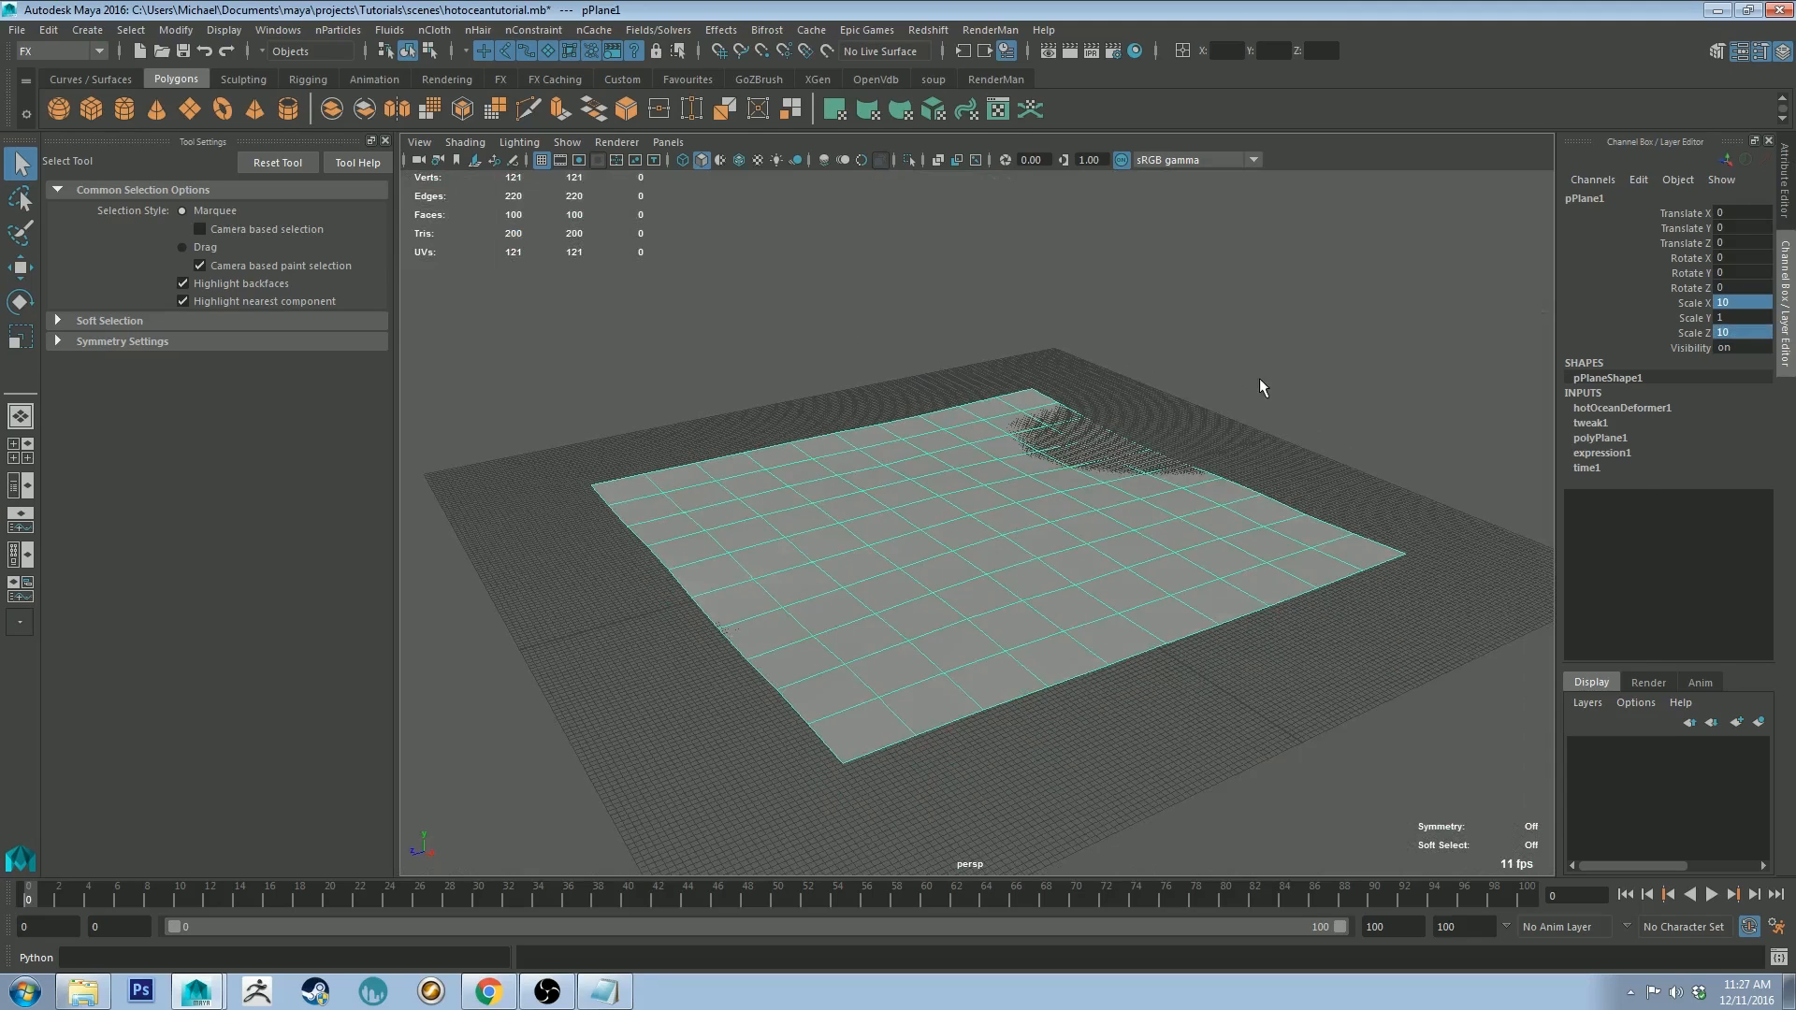
Step: Examine the scaled plane's deformed surface and its Scale X and Scale Z values
click(1234, 429)
click(1121, 440)
scroll(1121, 439, up, 3)
click(1741, 304)
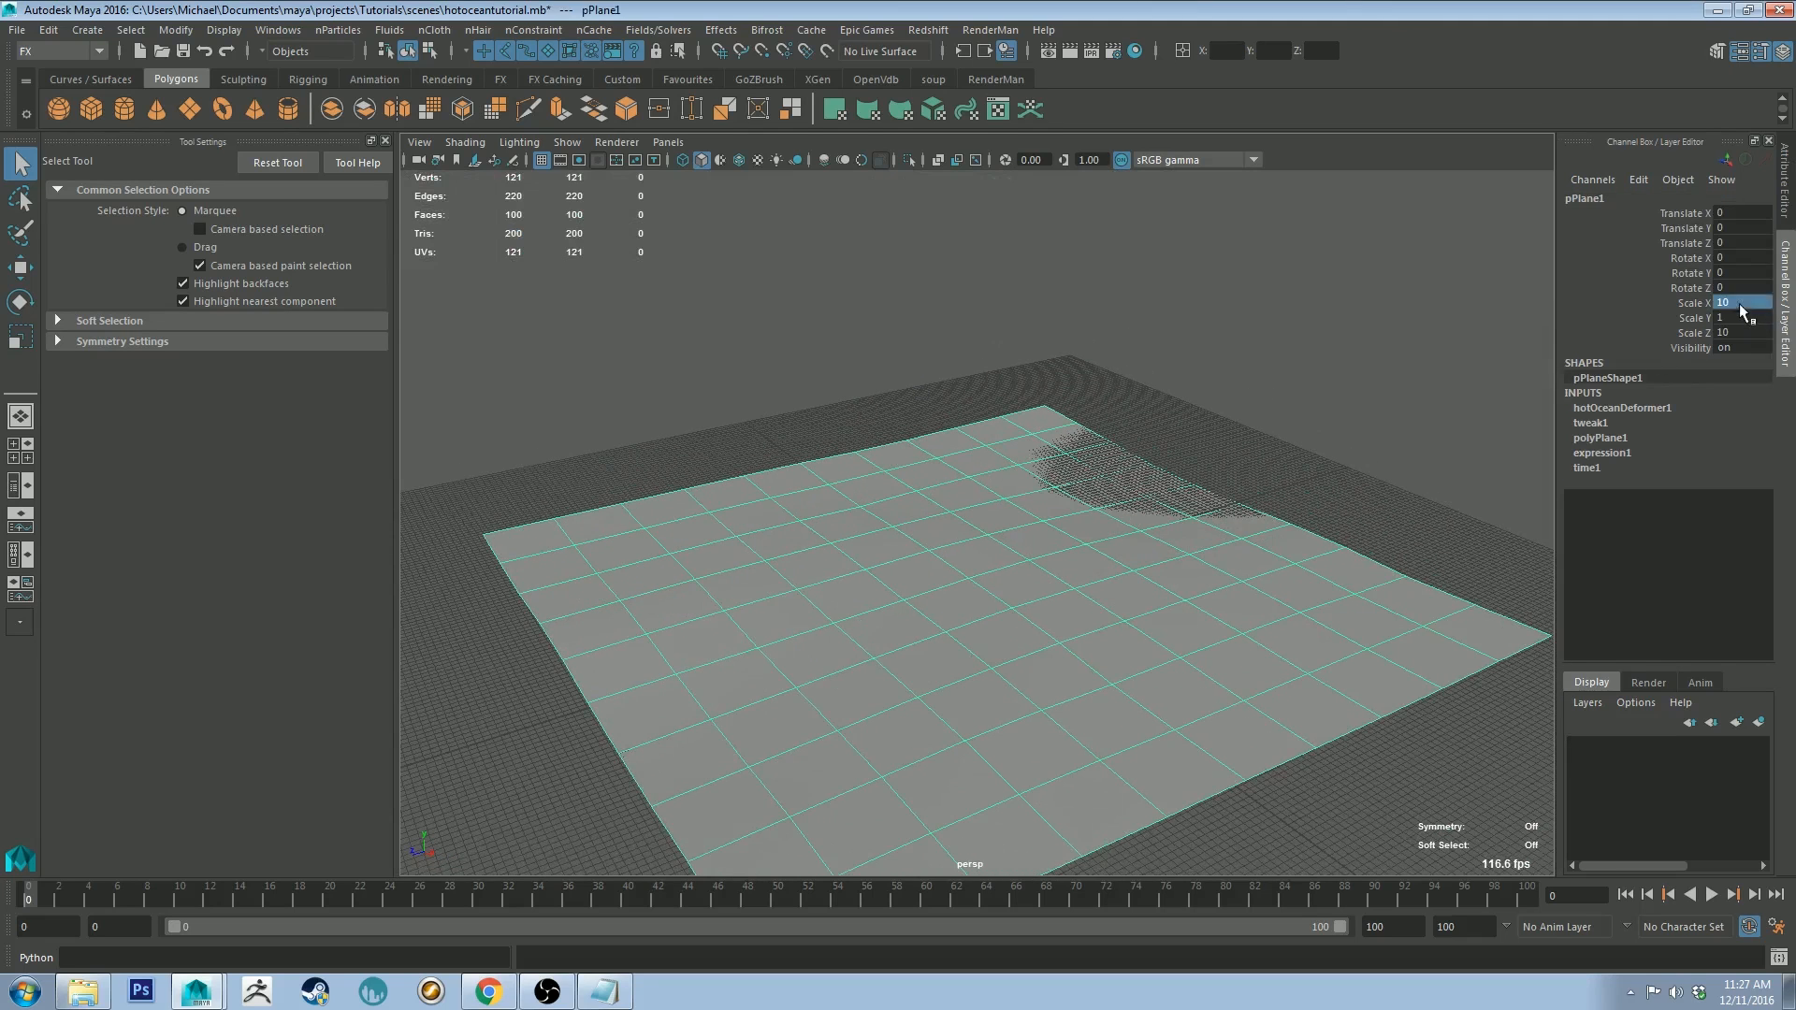
drag(1727, 304, 1708, 306)
click(1732, 333)
click(1284, 464)
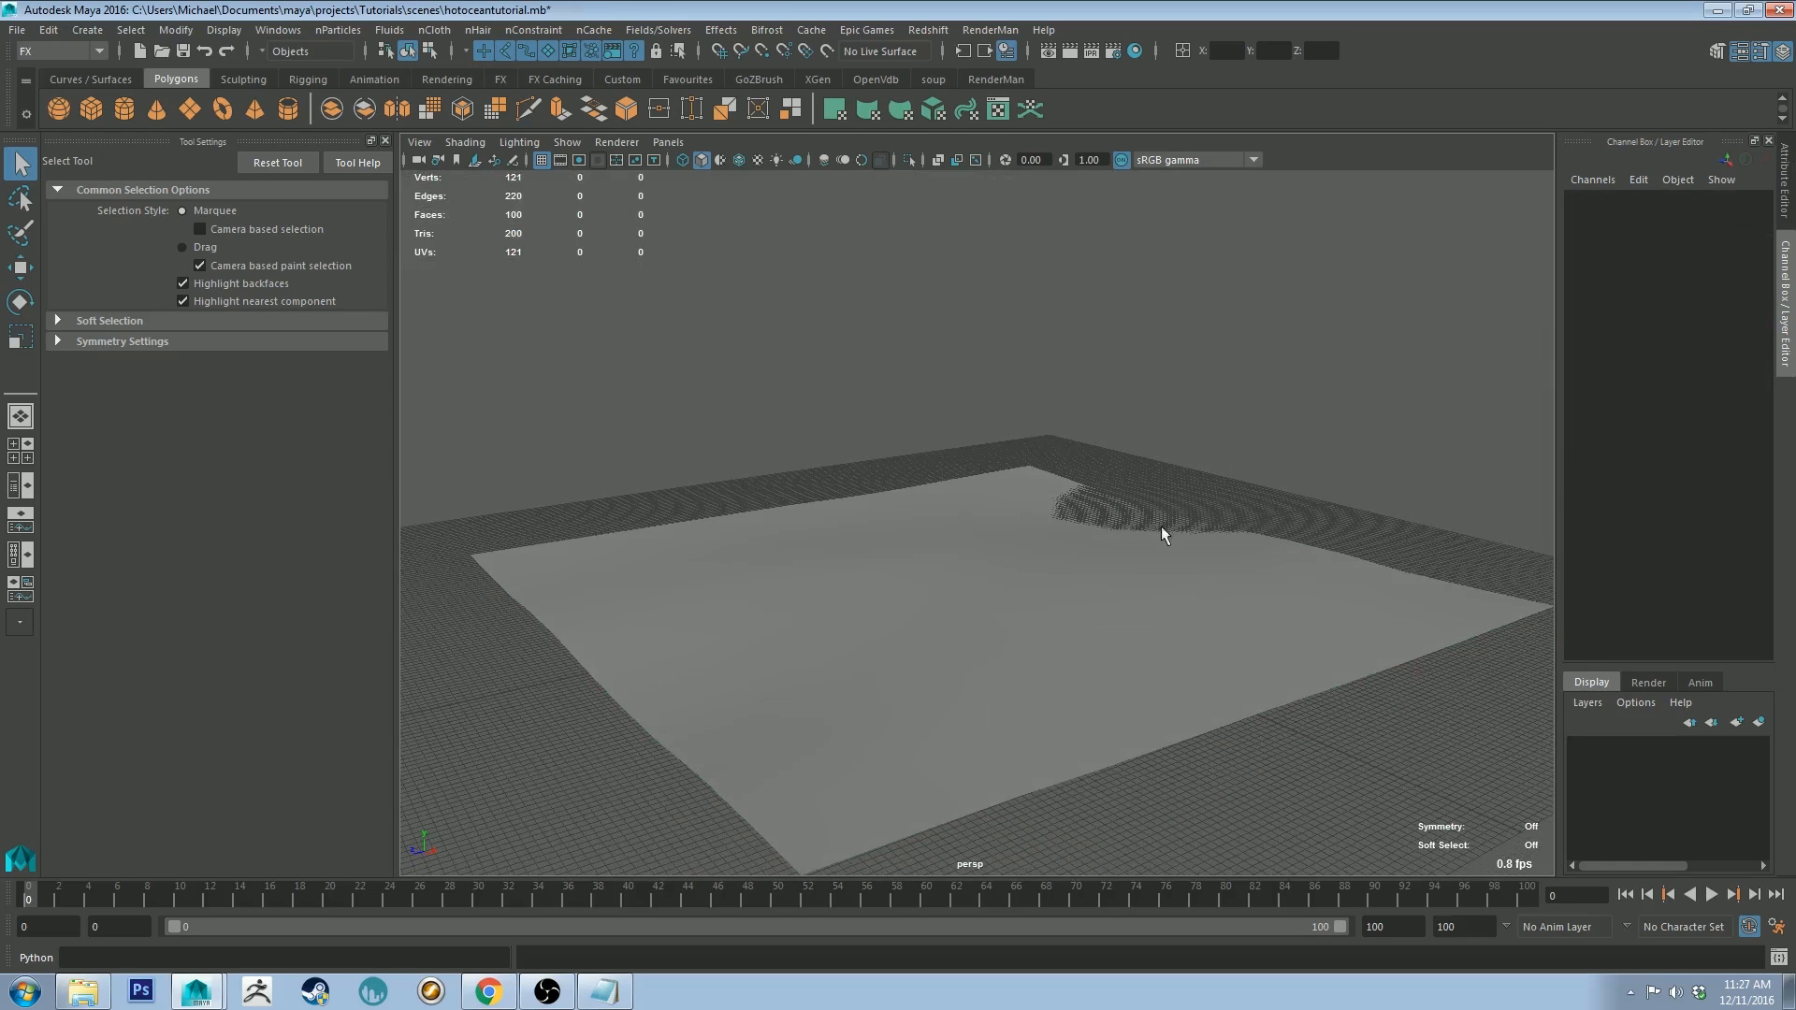
click(1163, 533)
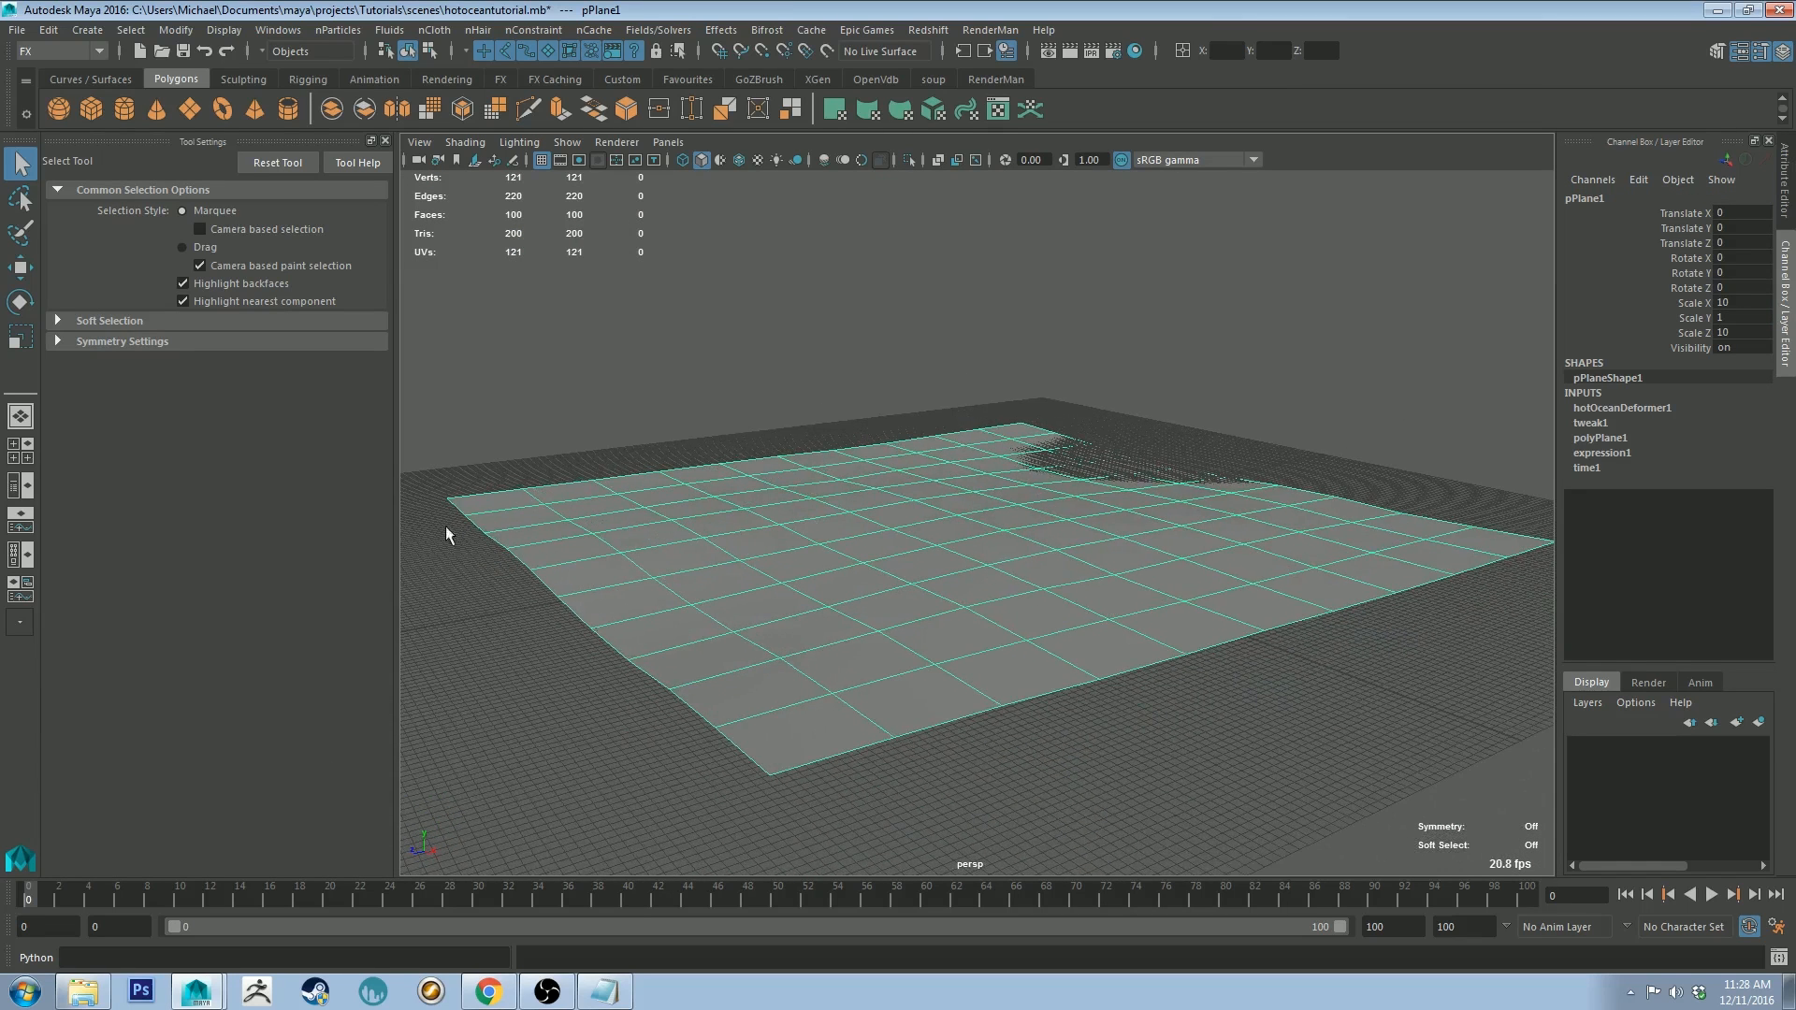
Step: Hide the viewport grid and play back the ocean animation, returning the timeline to frame 0
click(540, 160)
alt+drag(740, 326, 739, 332)
click(1712, 894)
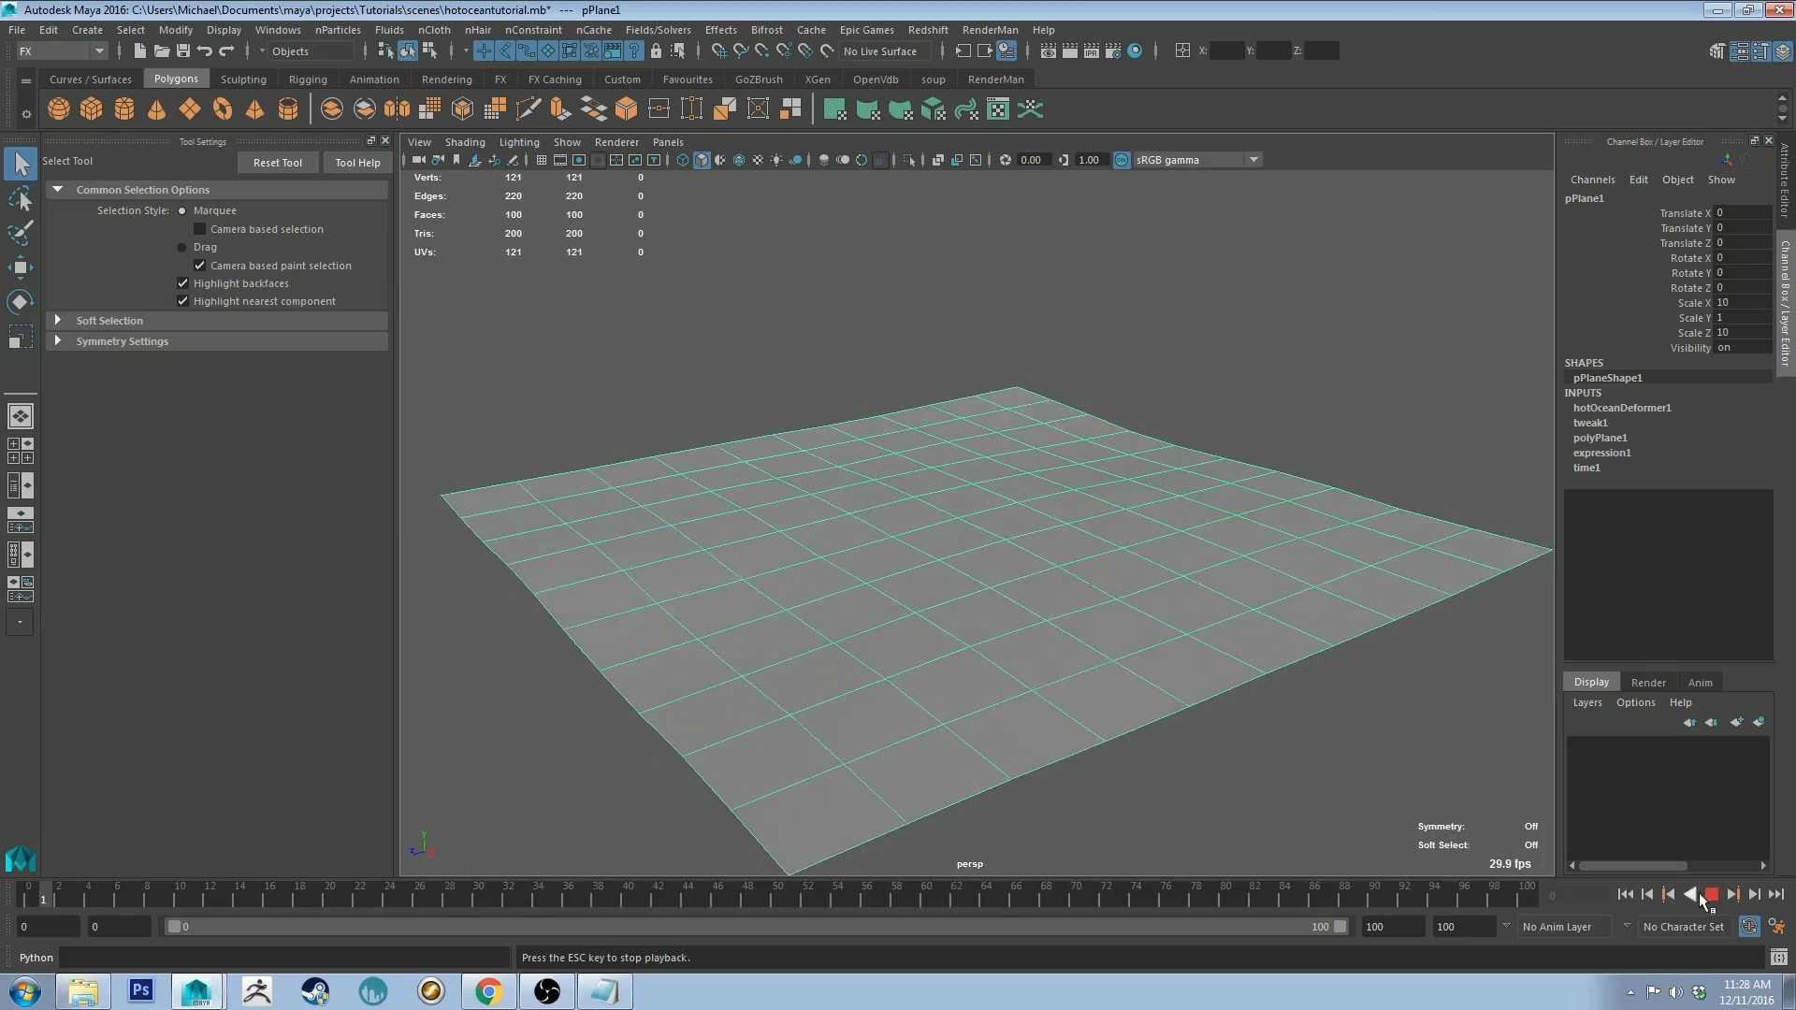
alt+drag(1320, 590, 1347, 581)
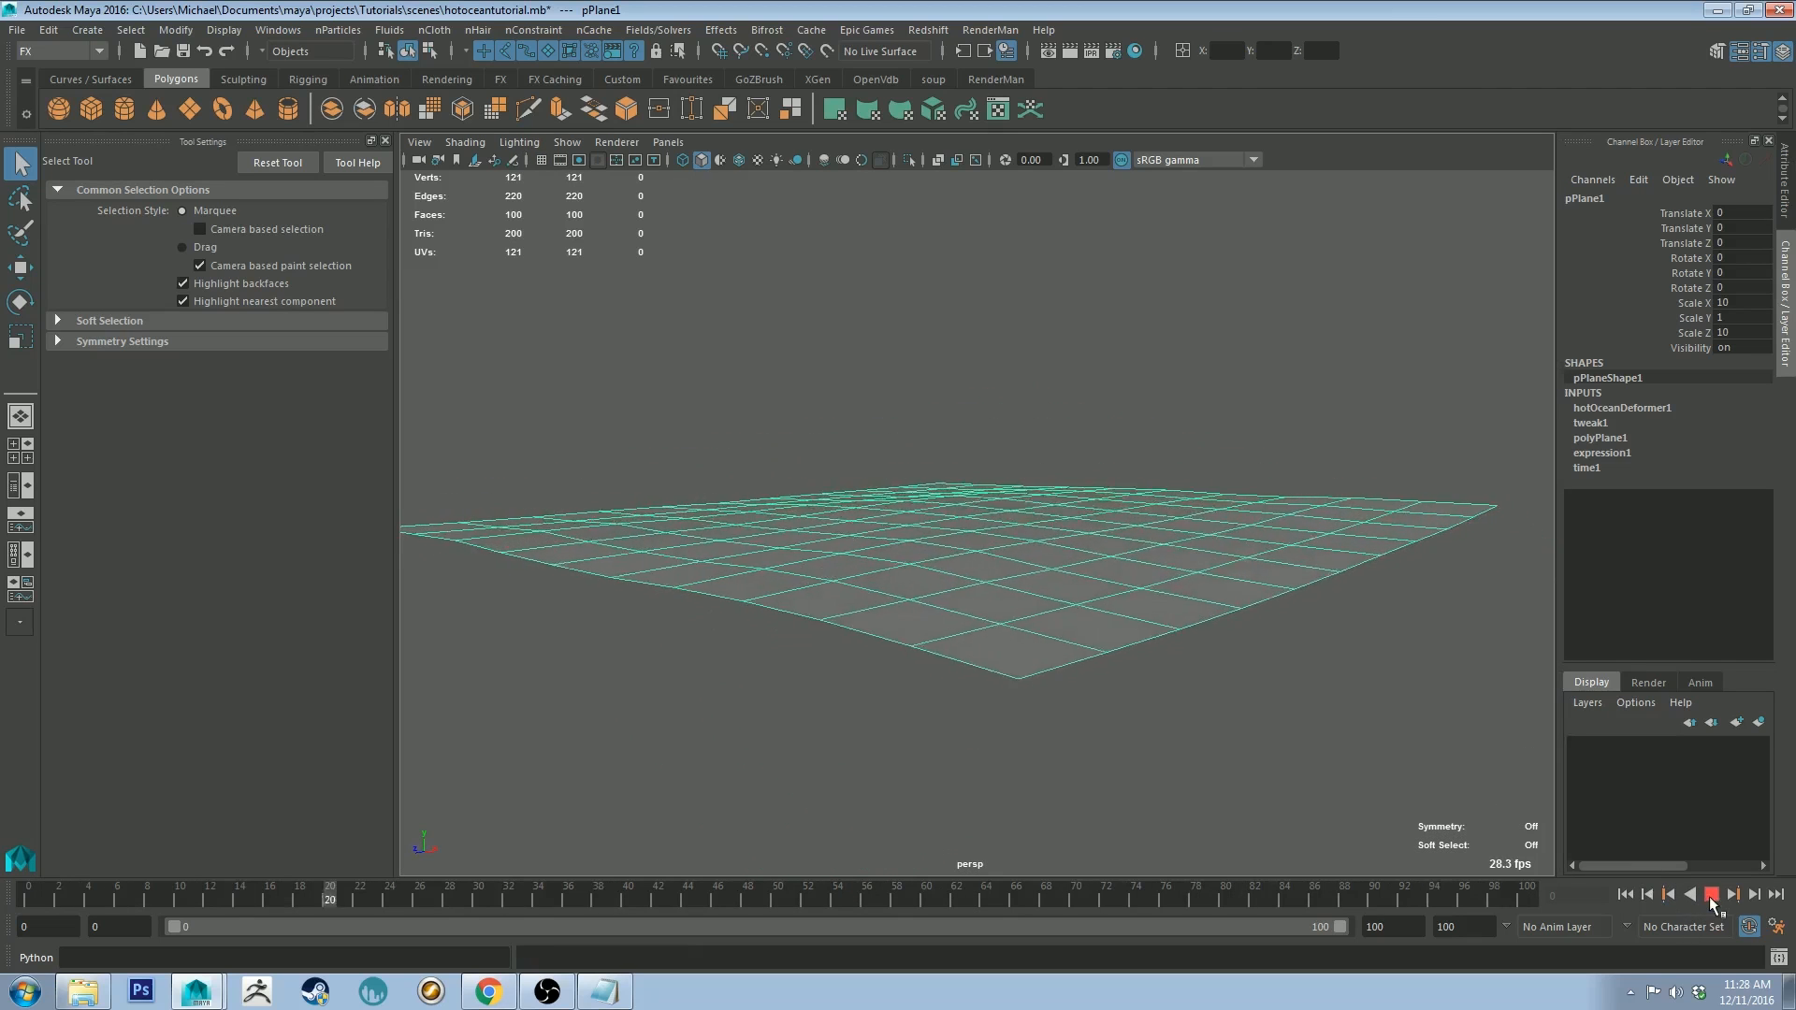
click(26, 900)
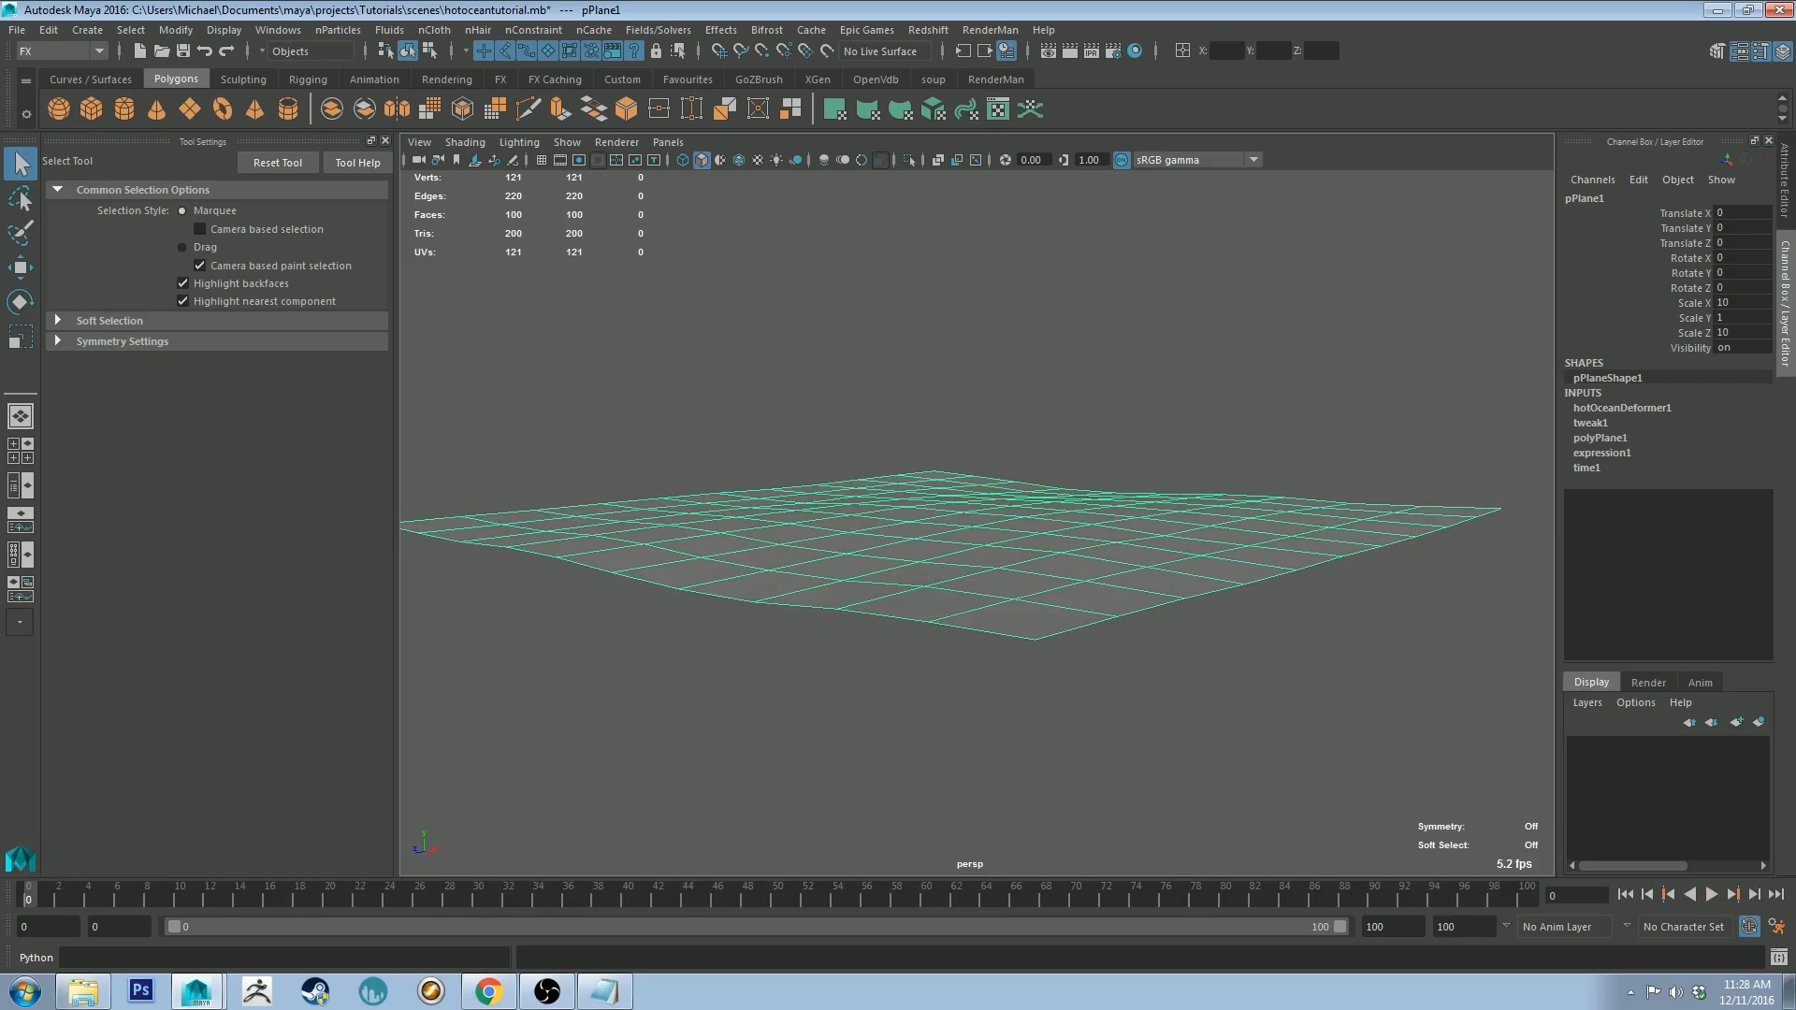
click(978, 294)
alt+drag(978, 294, 945, 449)
alt+drag(502, 308, 505, 286)
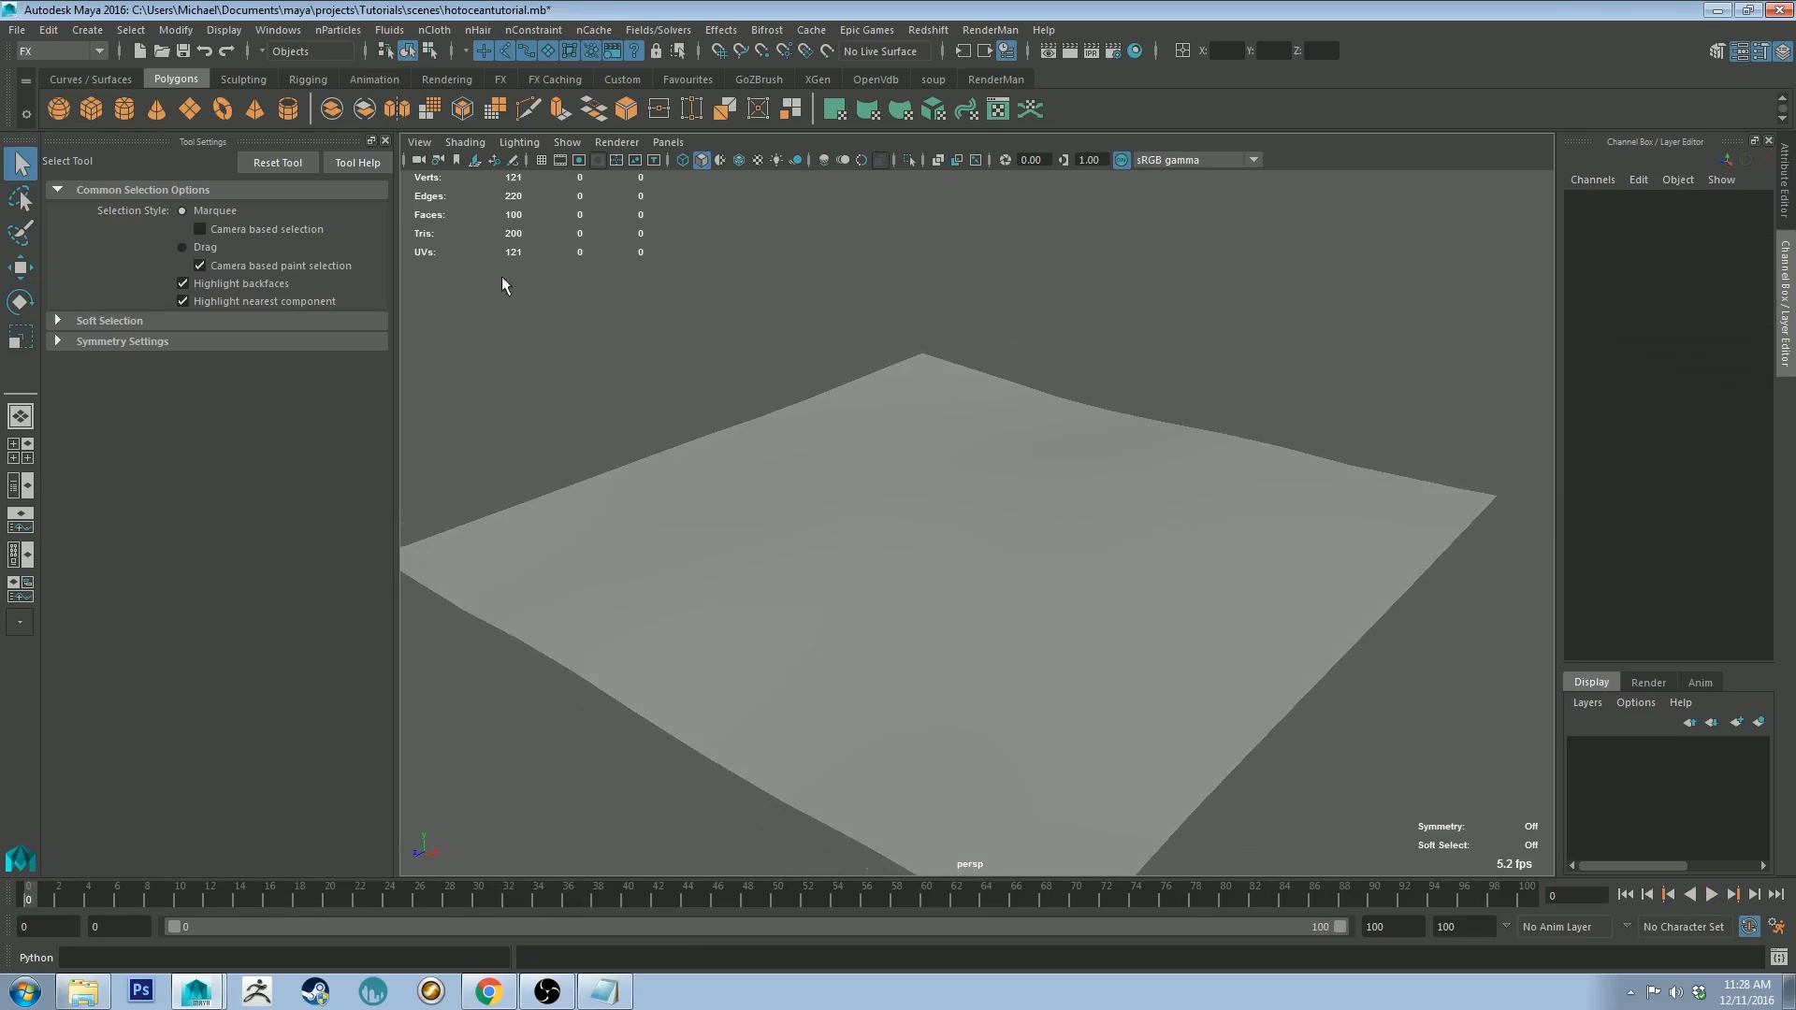
Step: Graph the selected plane's input and output connections in the Node Editor
click(844, 453)
click(268, 34)
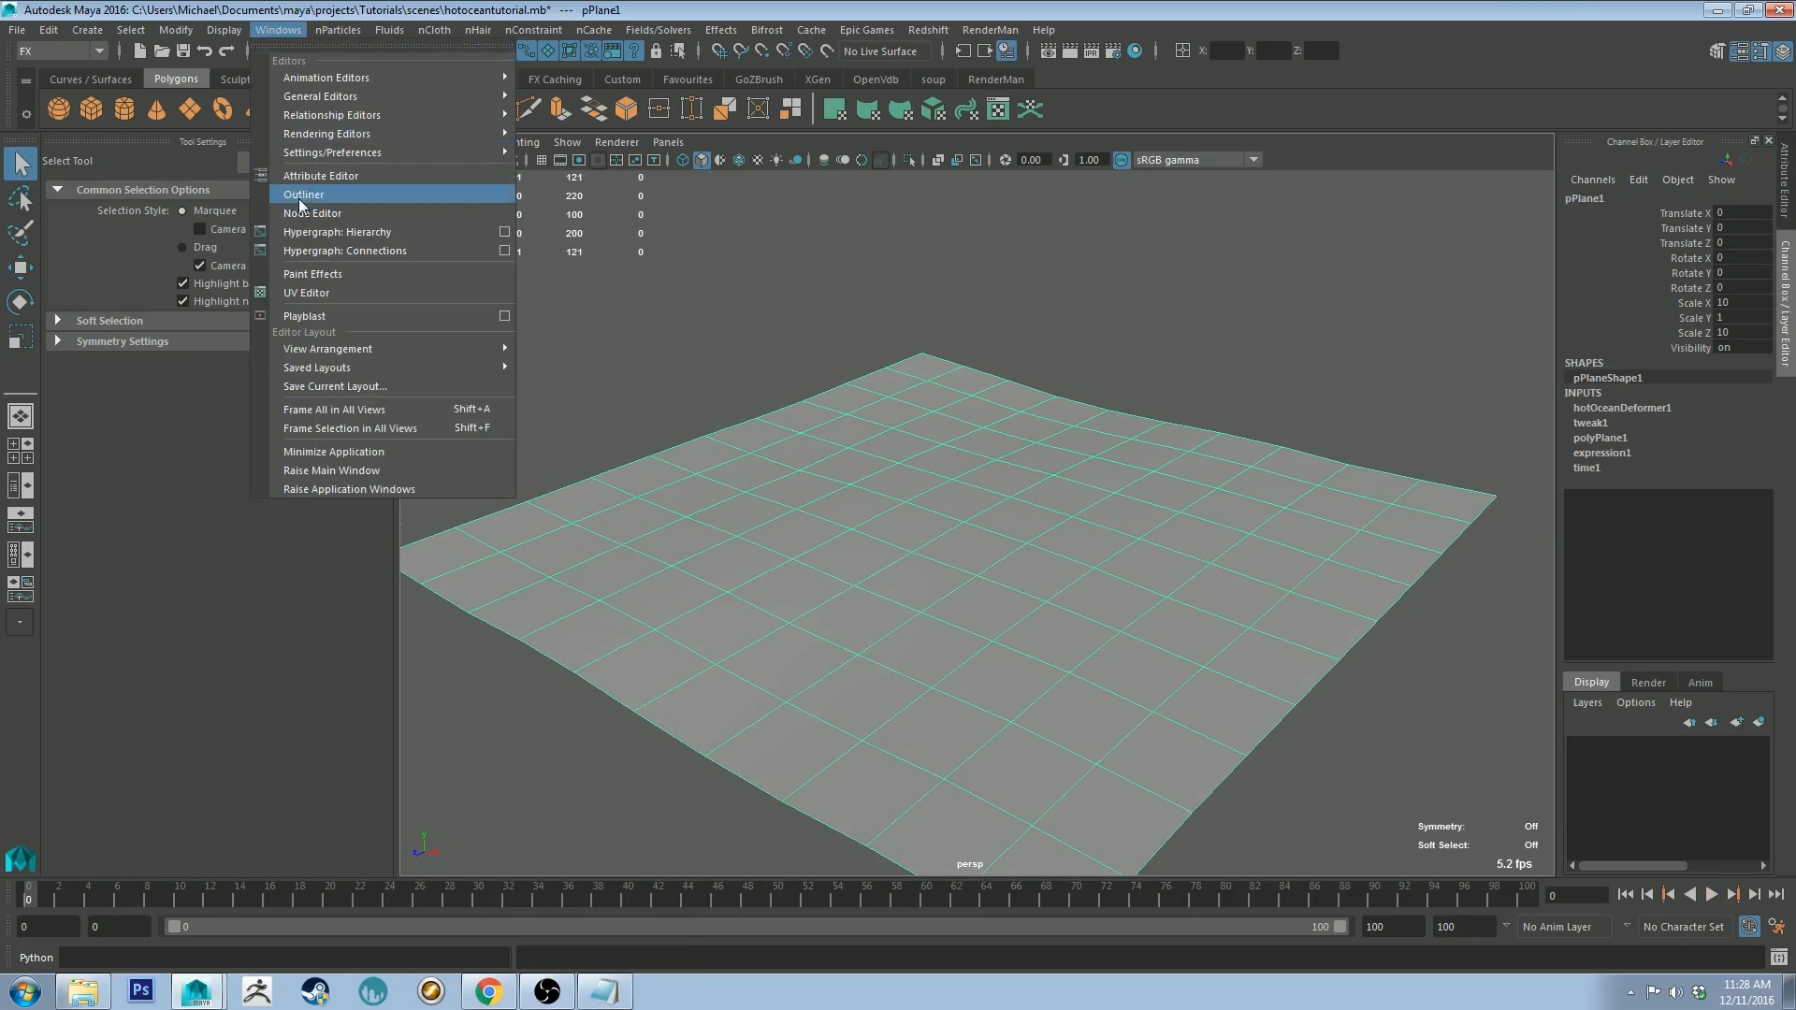
click(388, 214)
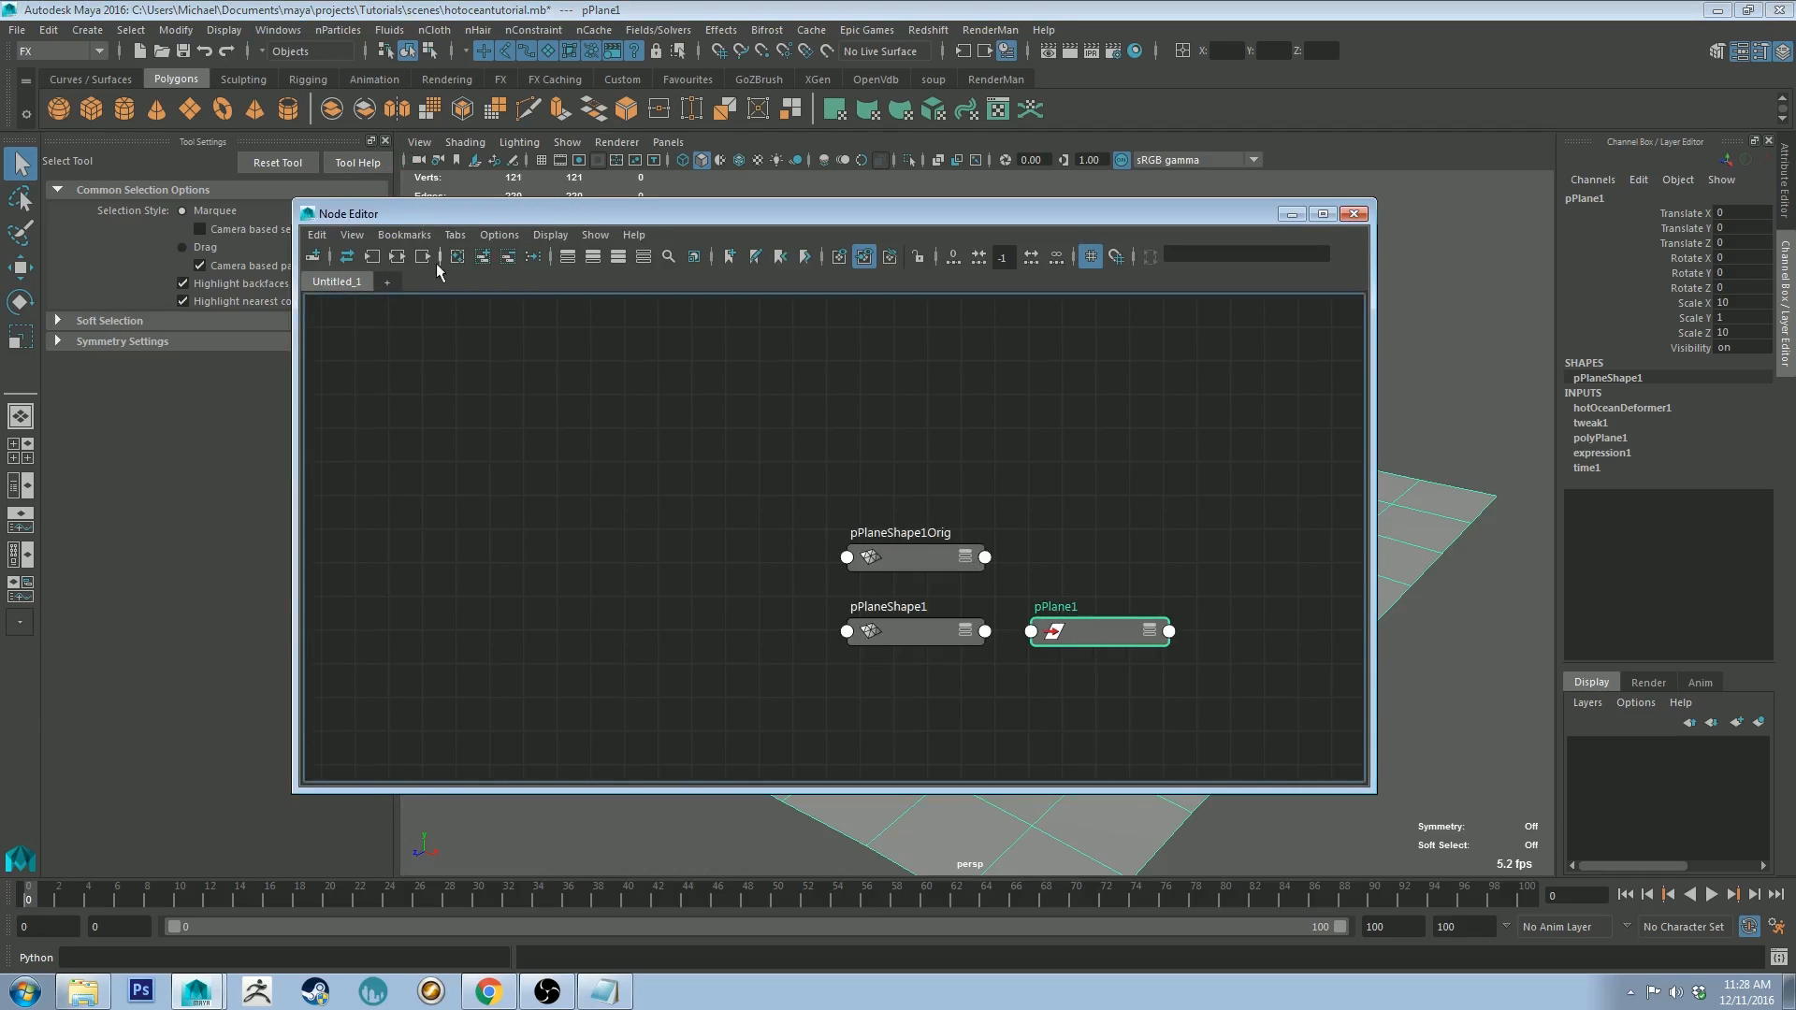
click(397, 256)
scroll(759, 373, up, 3)
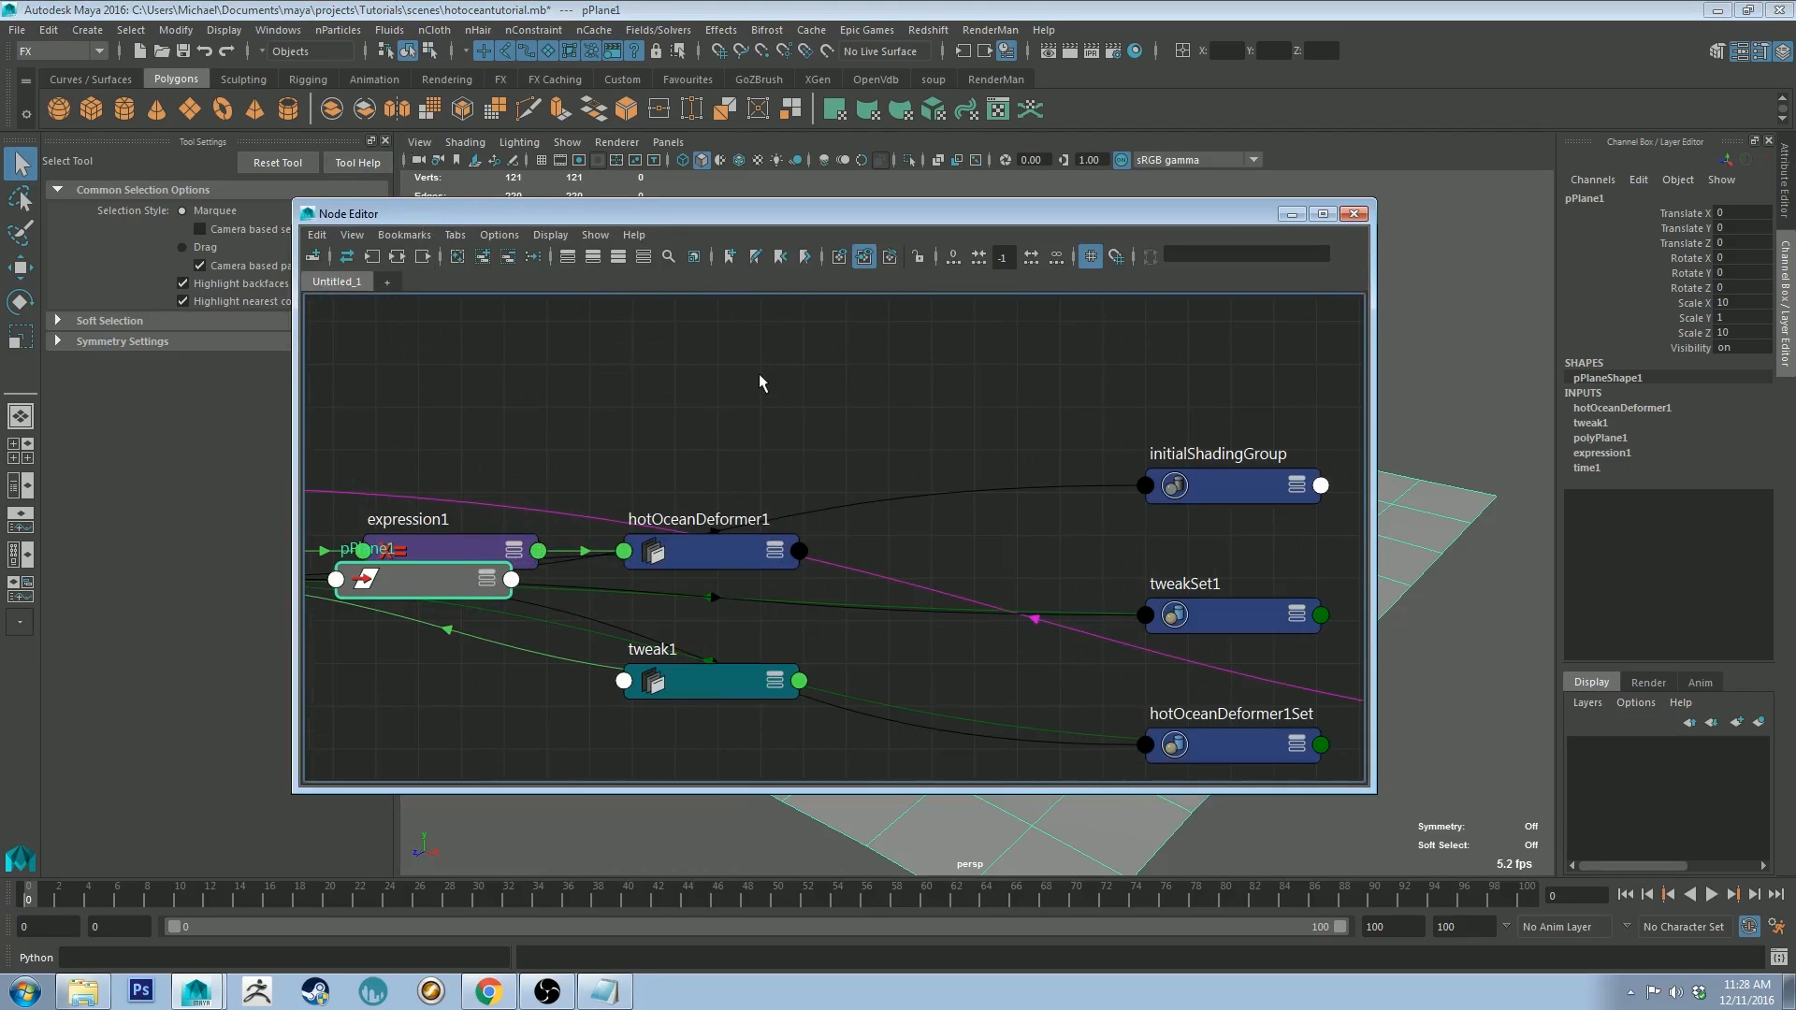
Step: Separate the expression1 and hotOceanDeformer1 nodes, expand the deformer node's attributes to inspect its connections, and close the Node Editor
drag(727, 565, 735, 429)
drag(456, 559, 445, 383)
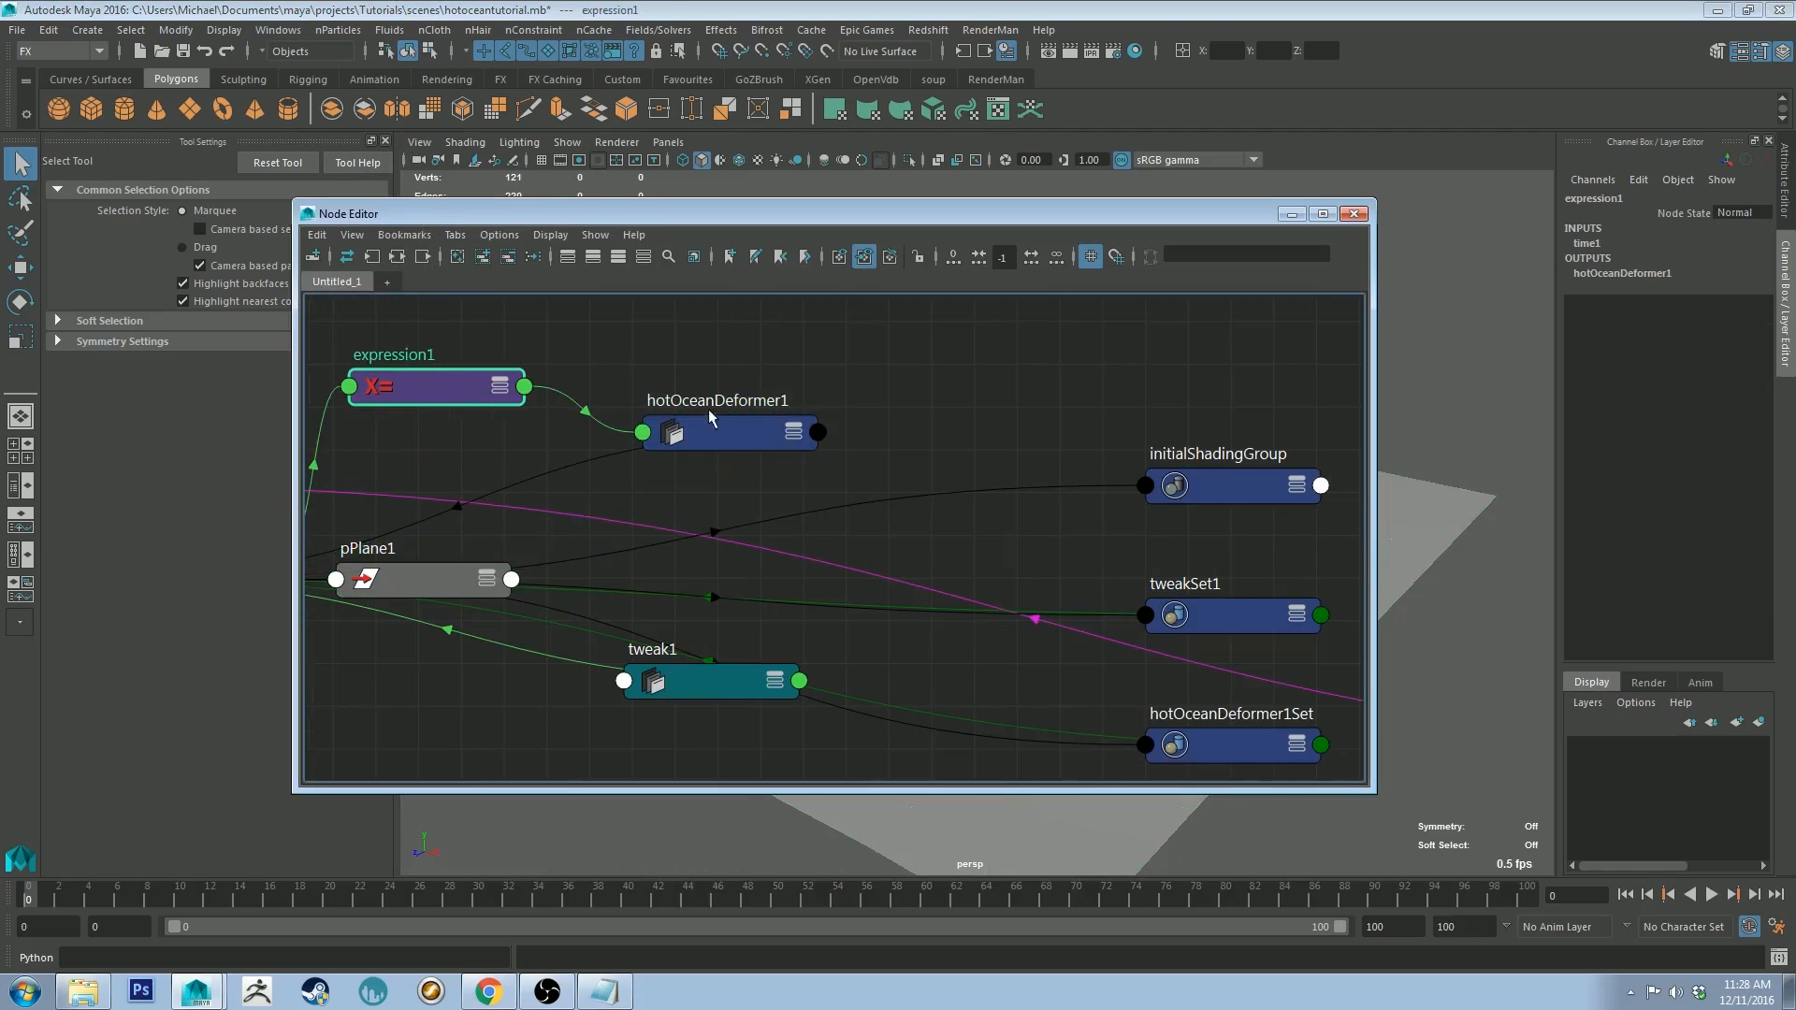
click(730, 435)
key(3)
drag(755, 777, 871, 339)
scroll(920, 433, down, 3)
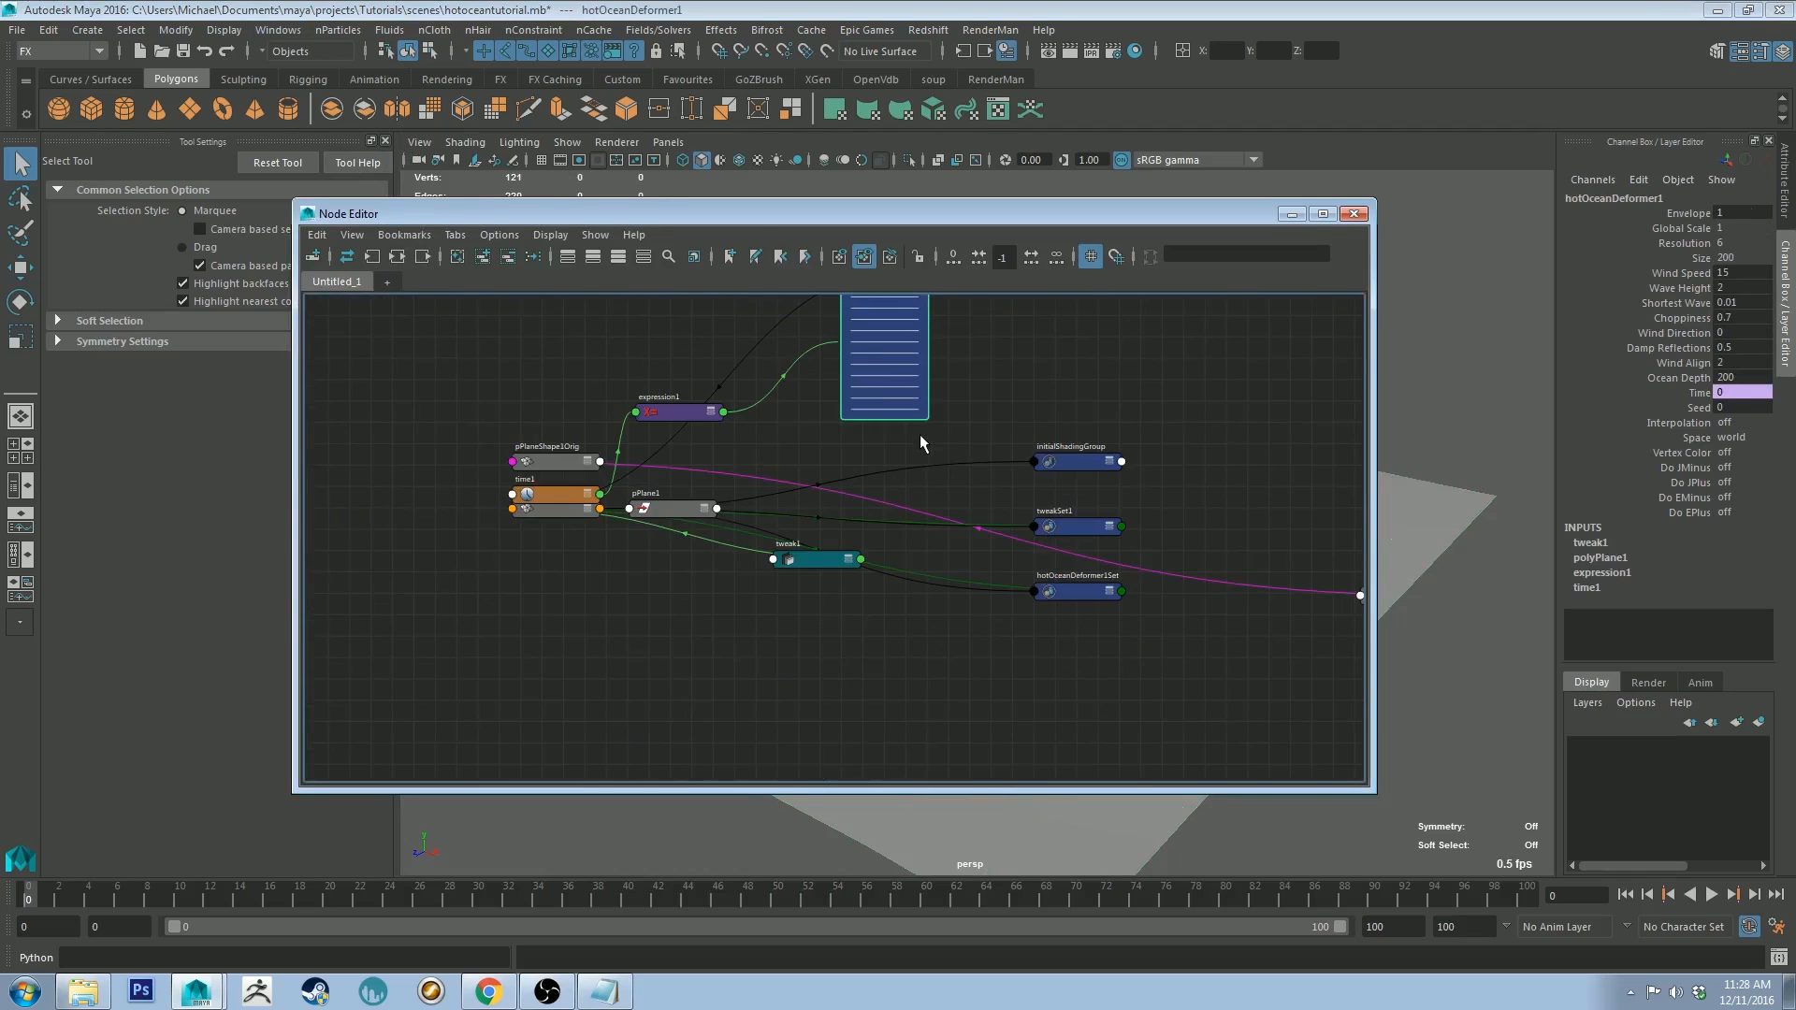
alt+middle_drag(1010, 333, 923, 443)
drag(793, 322, 786, 342)
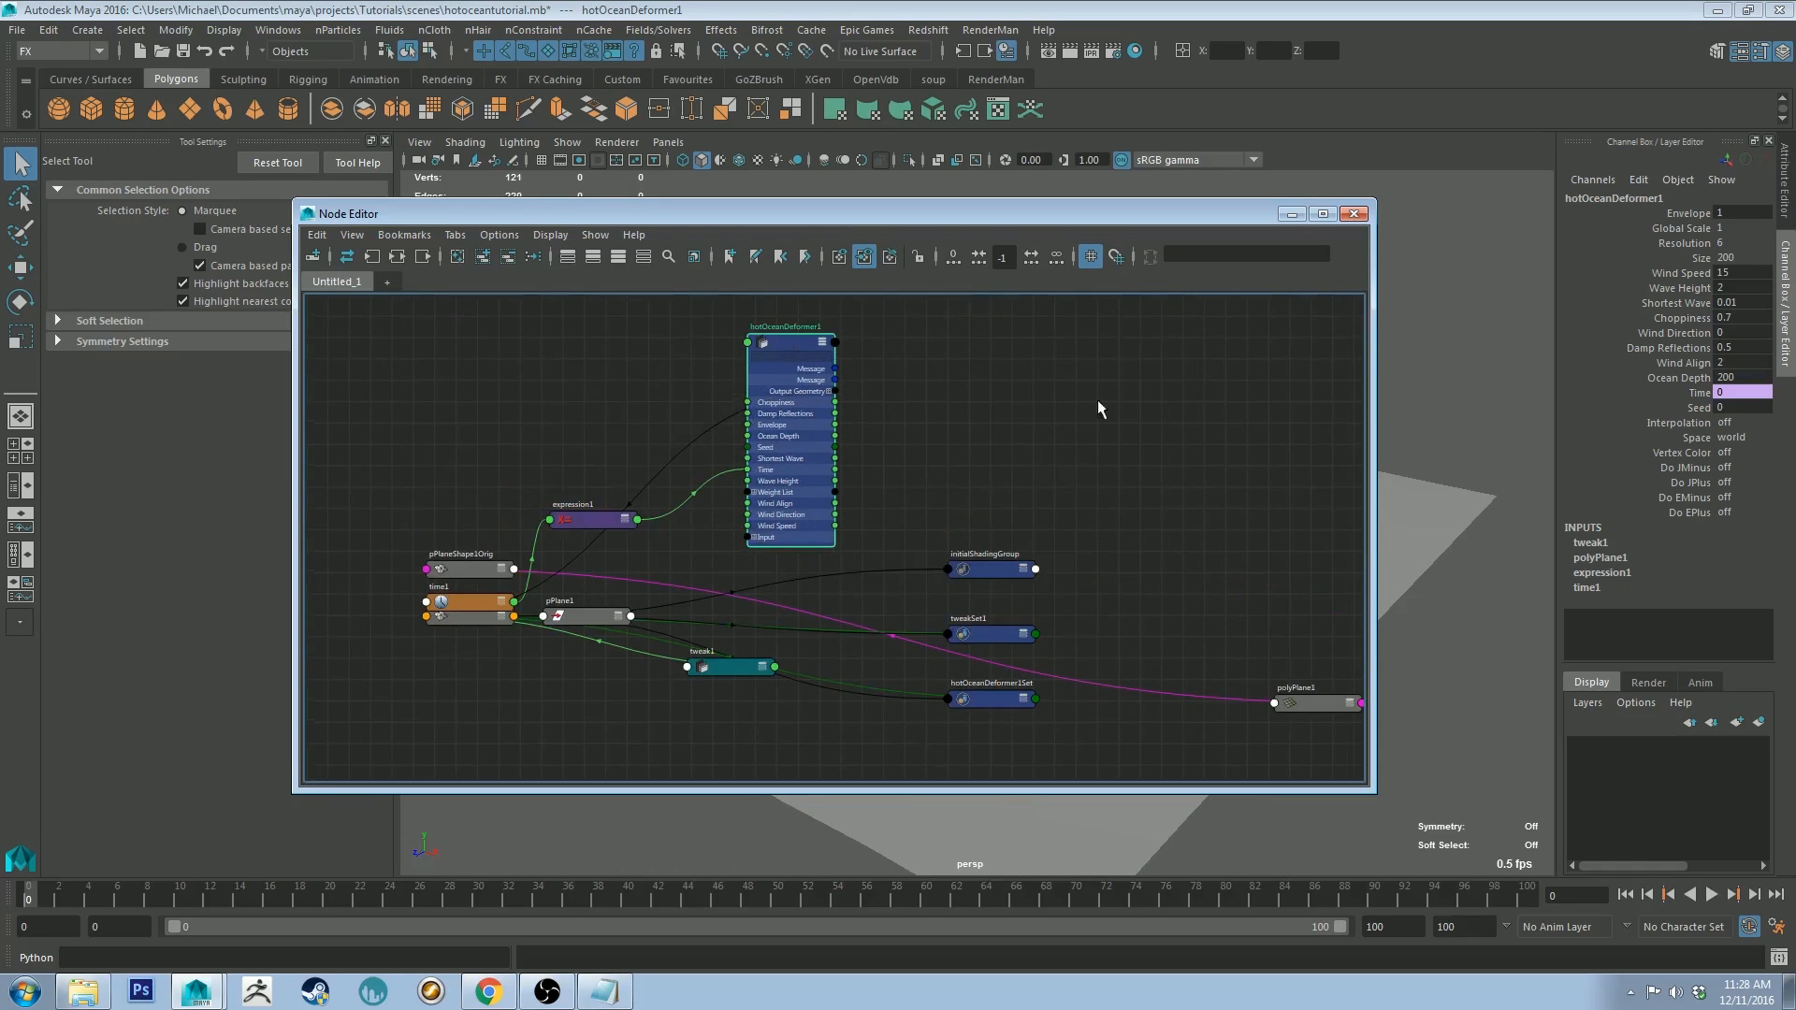
click(1352, 217)
Step: Select the plane and expand the hotOceanDeformer1 input to show its attributes beside the whole plane
click(1182, 518)
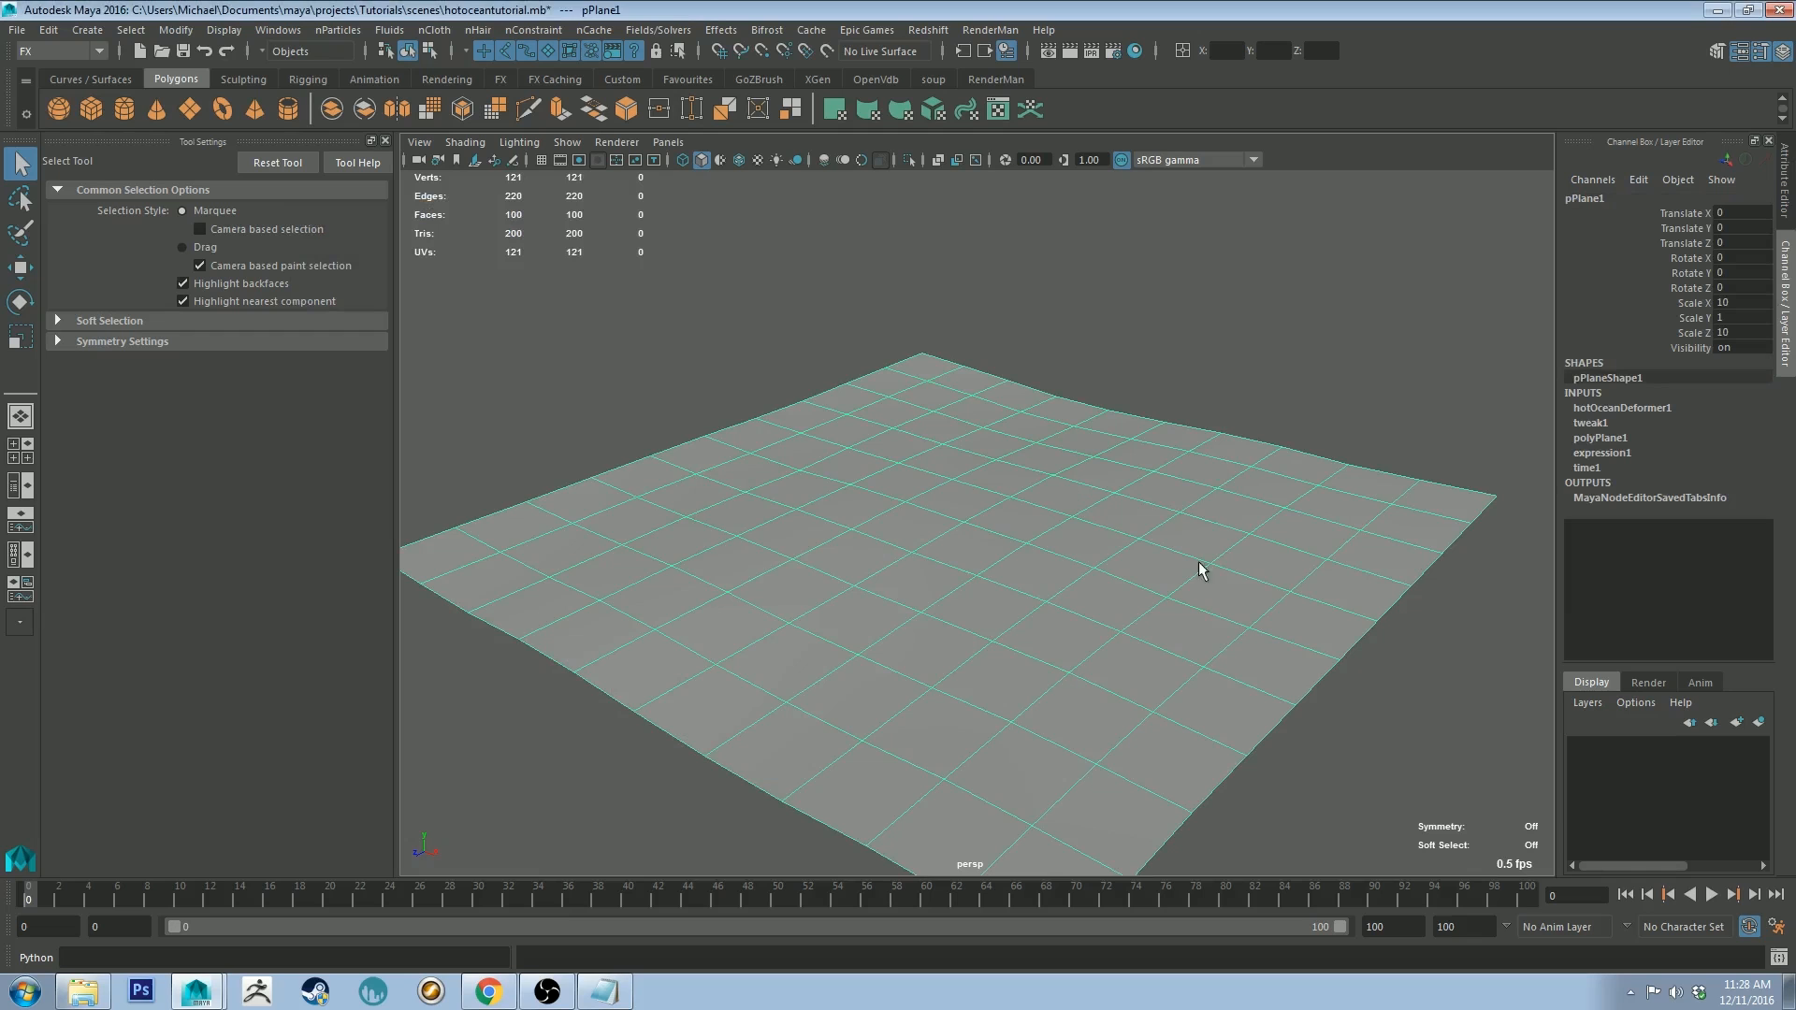
click(1584, 408)
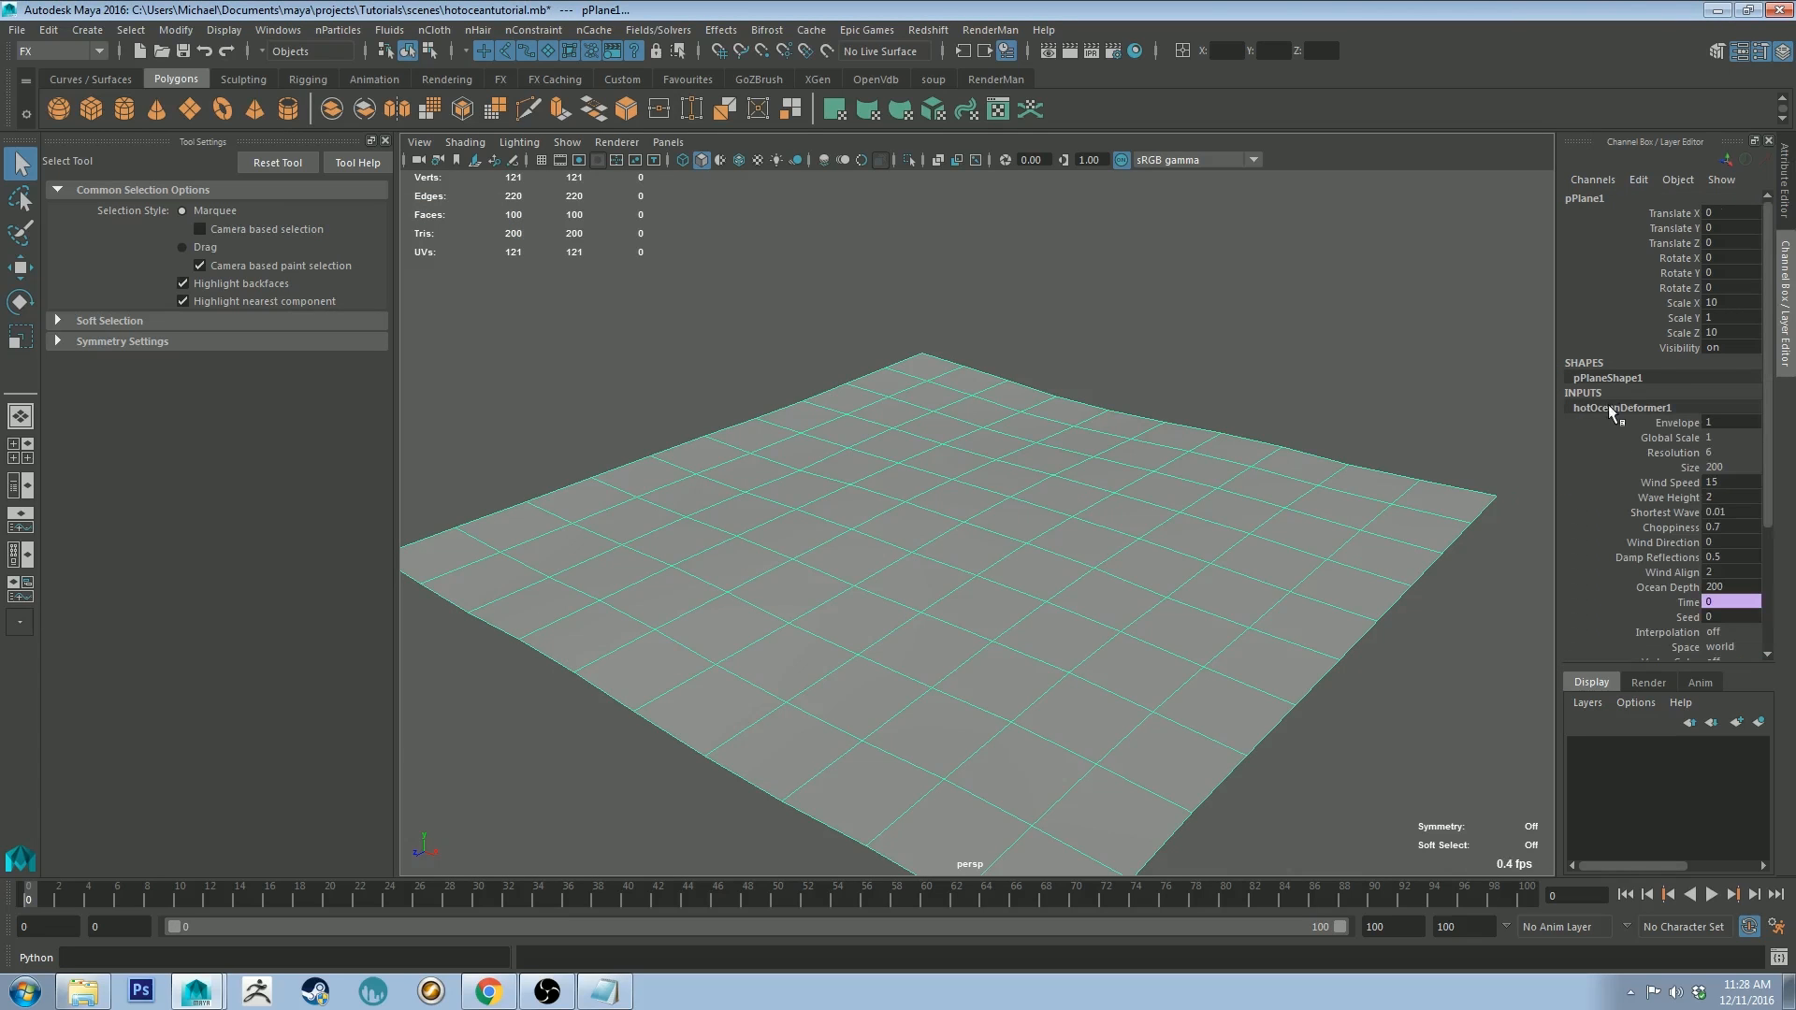
alt+drag(1345, 463, 1306, 468)
alt+right_drag(1306, 469, 1262, 378)
alt+middle_drag(1263, 379, 1213, 359)
scroll(1213, 360, up, 5)
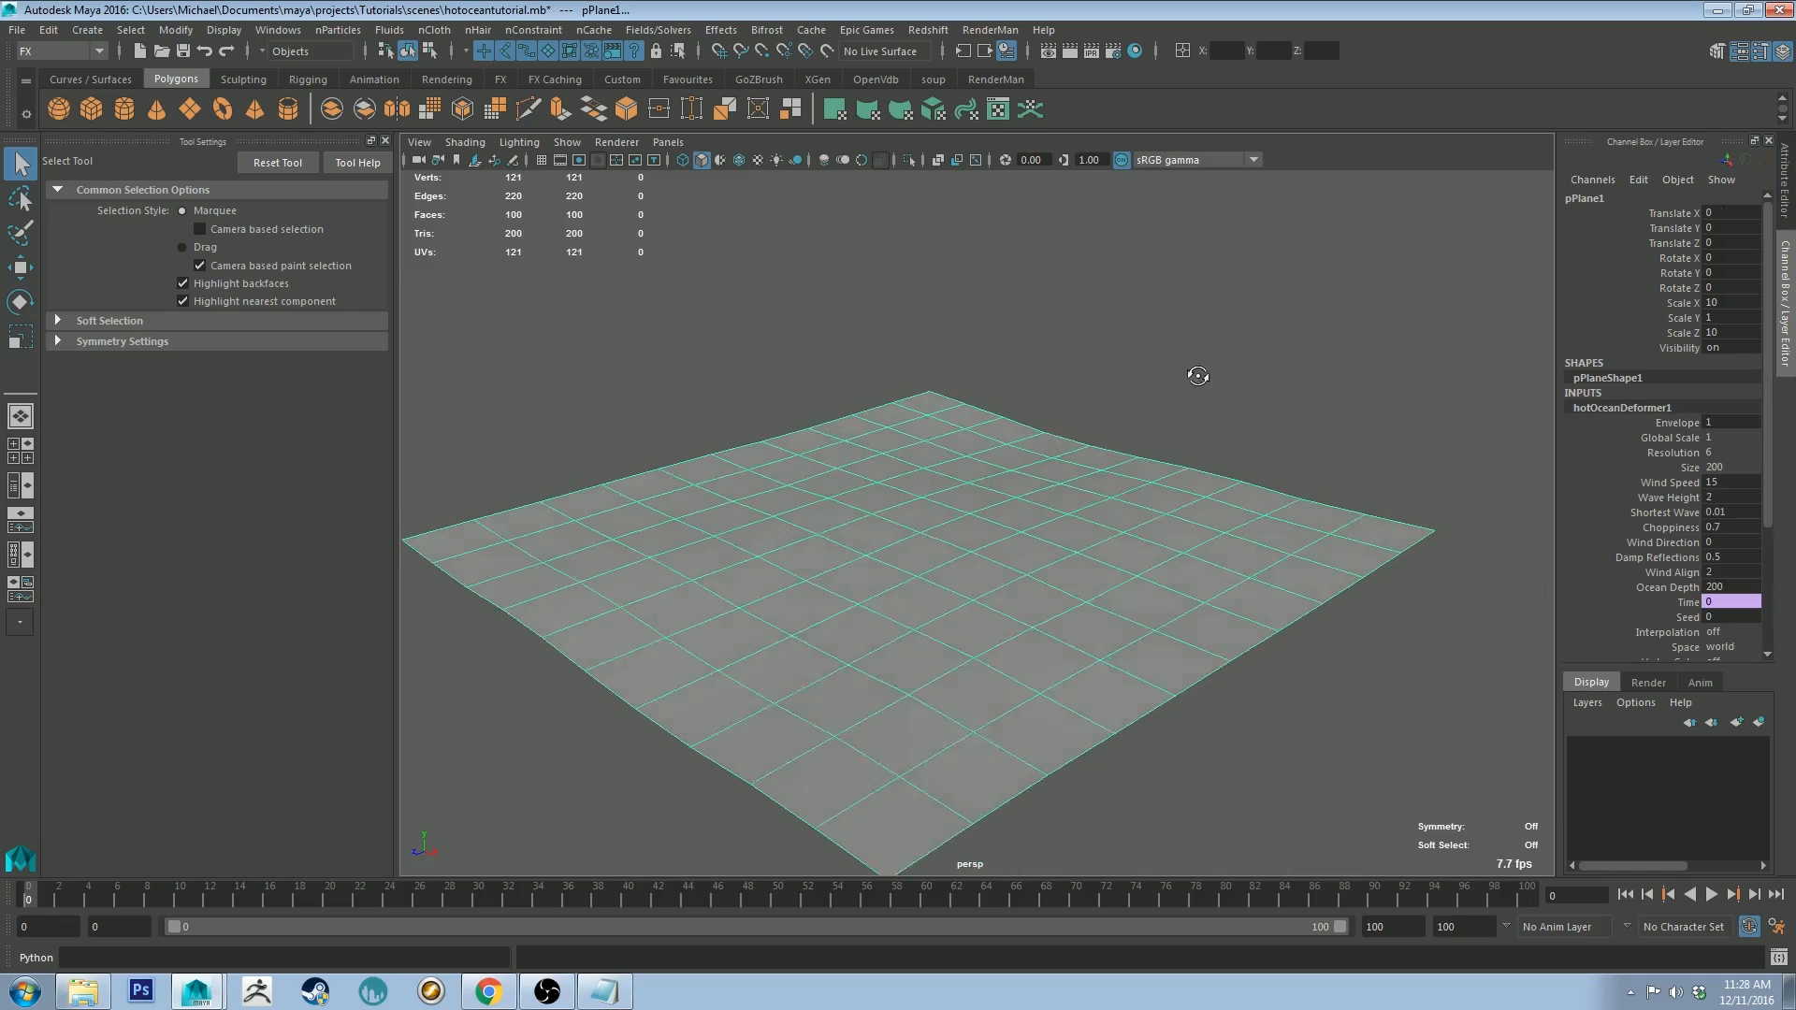
alt+middle_drag(1186, 384, 1213, 353)
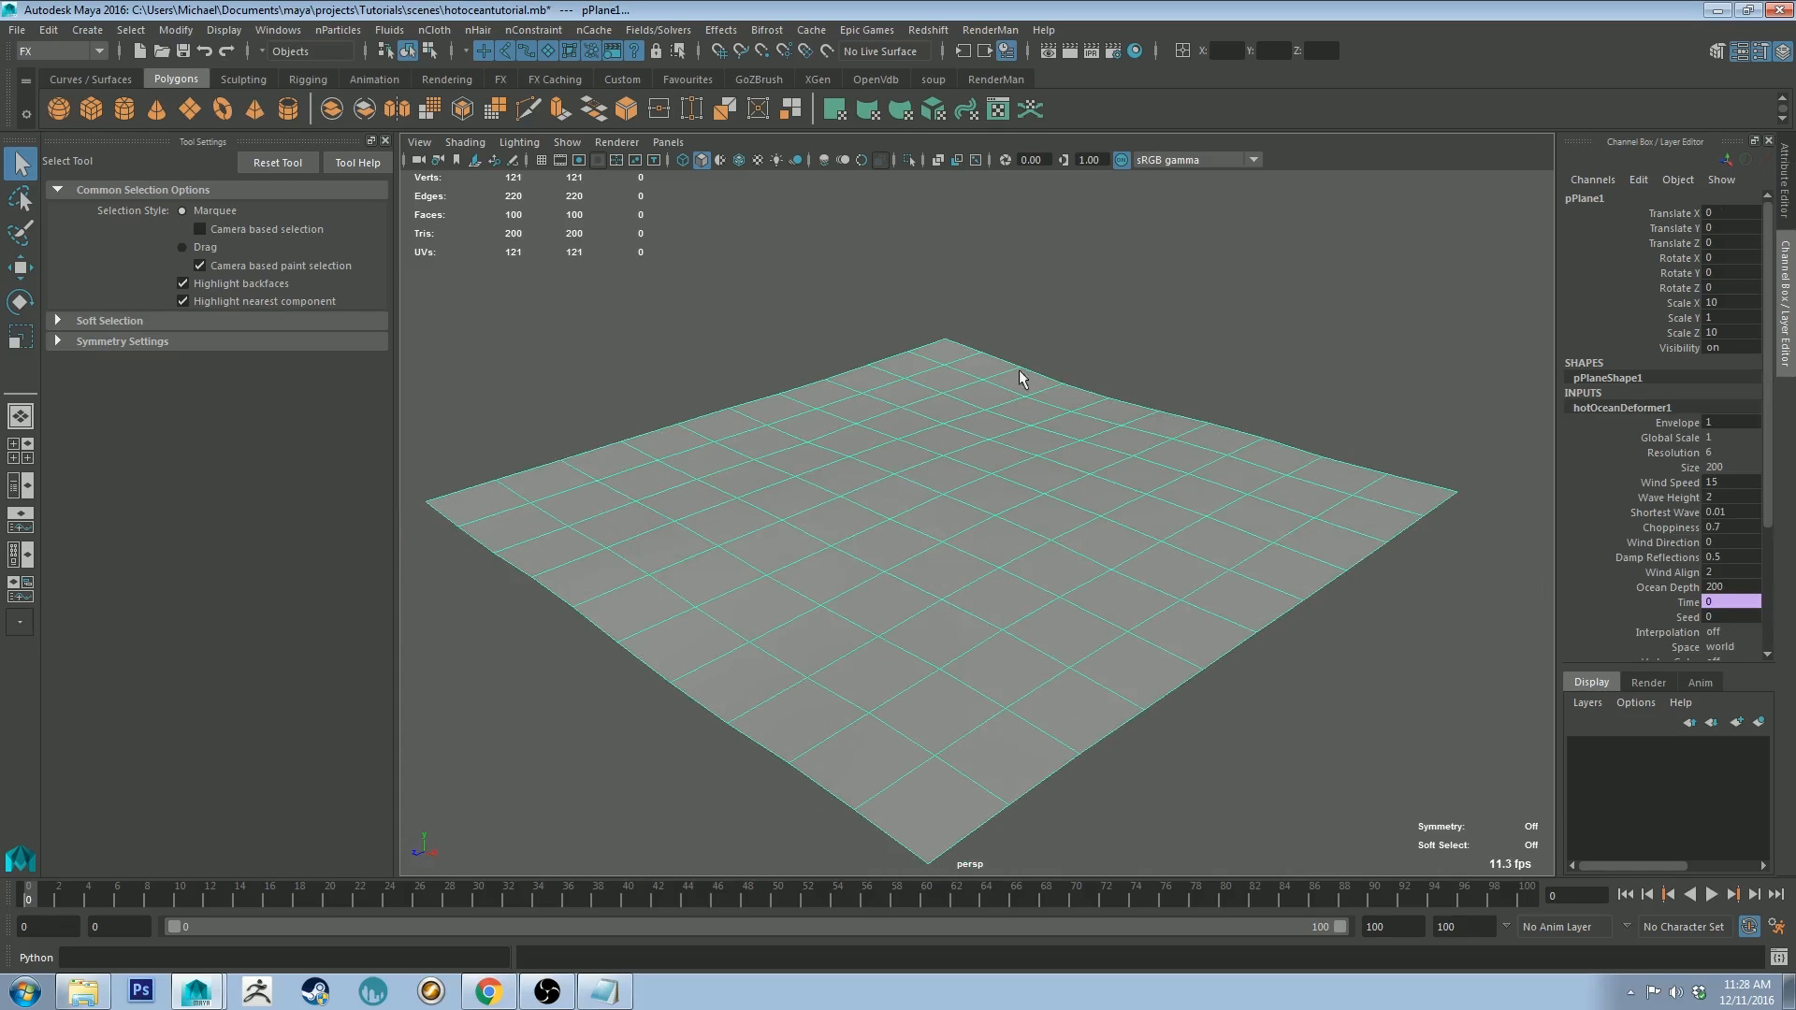
Step: Reselect the plane and look through the full list of hotOceanDeformer1 attributes
alt+drag(962, 449, 1059, 411)
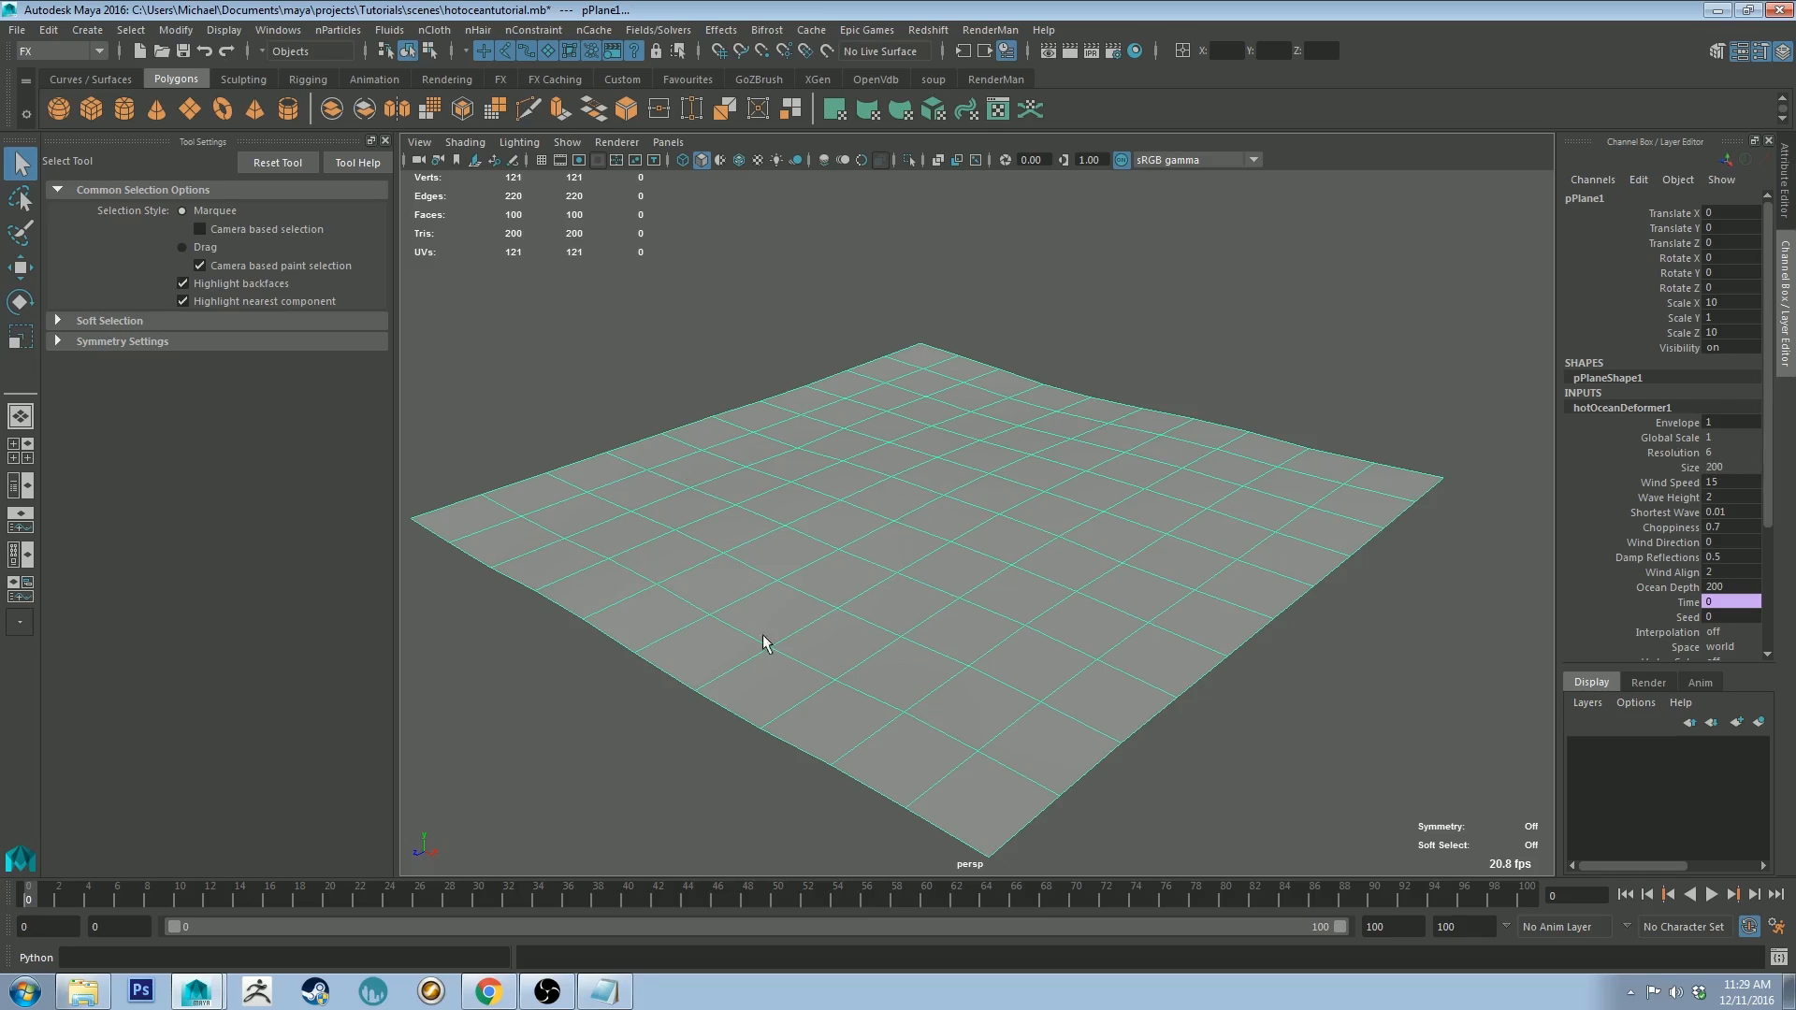
drag(655, 365, 734, 608)
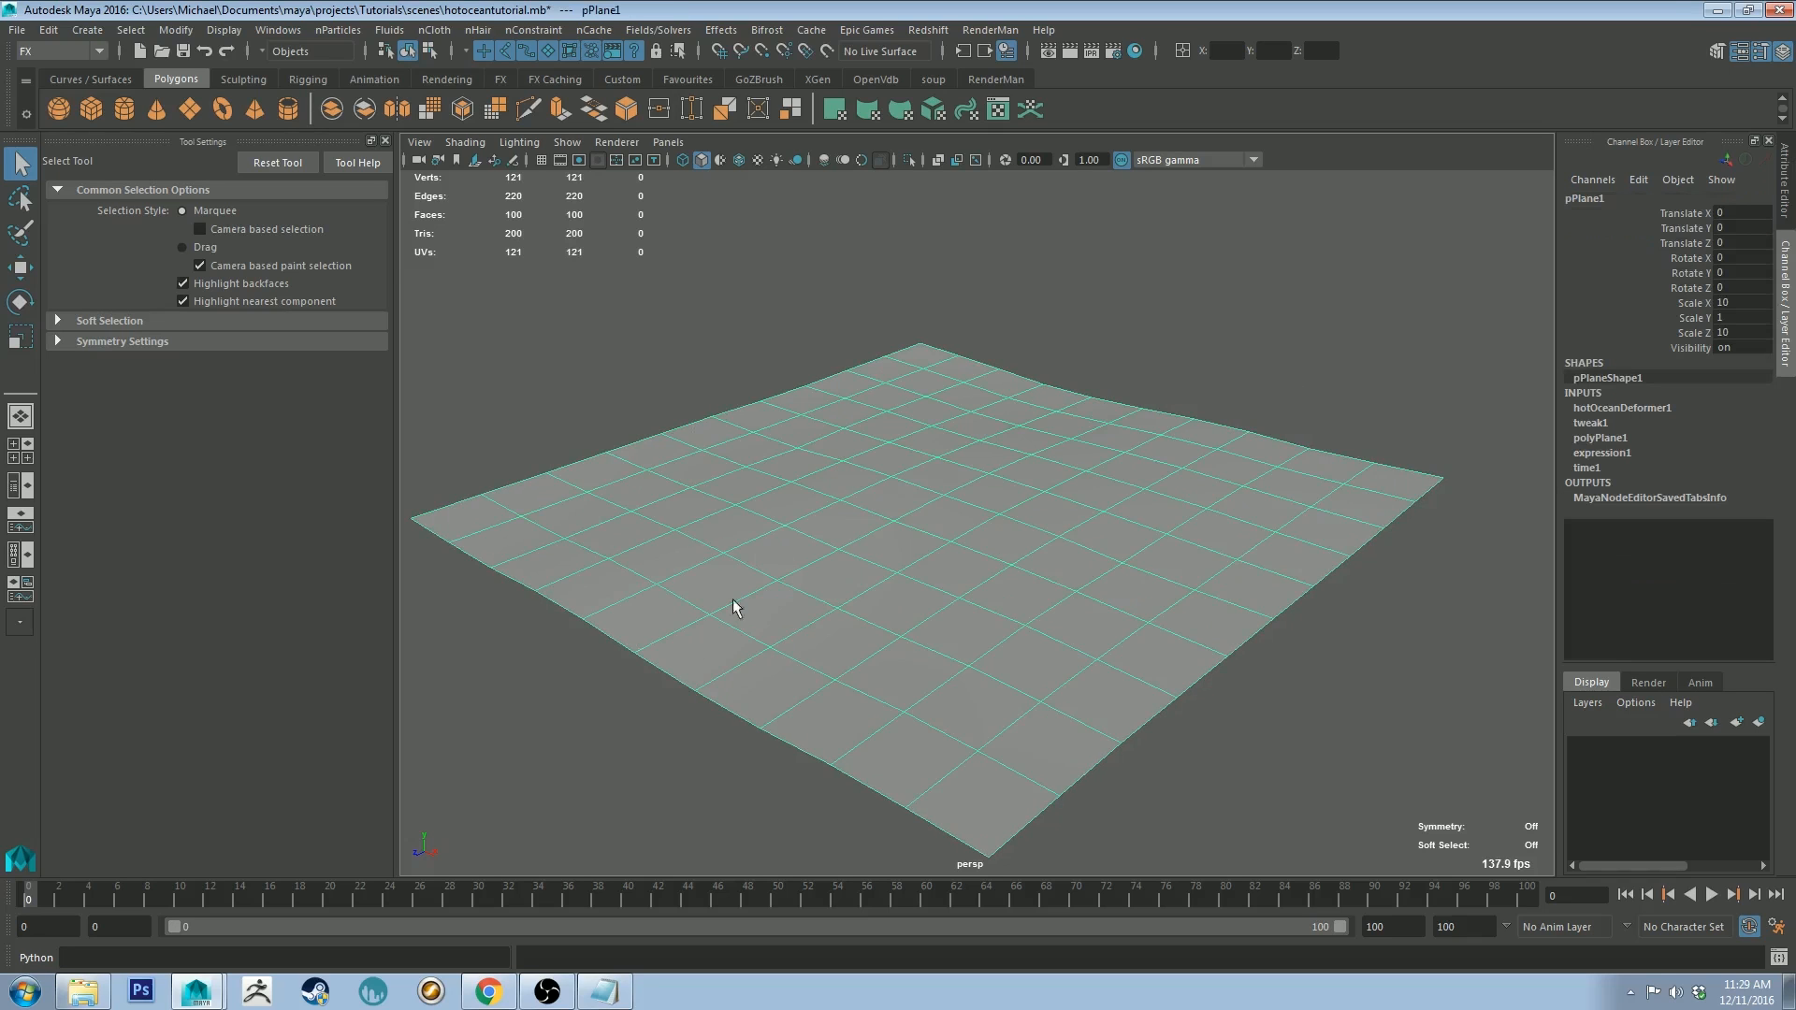
click(1619, 405)
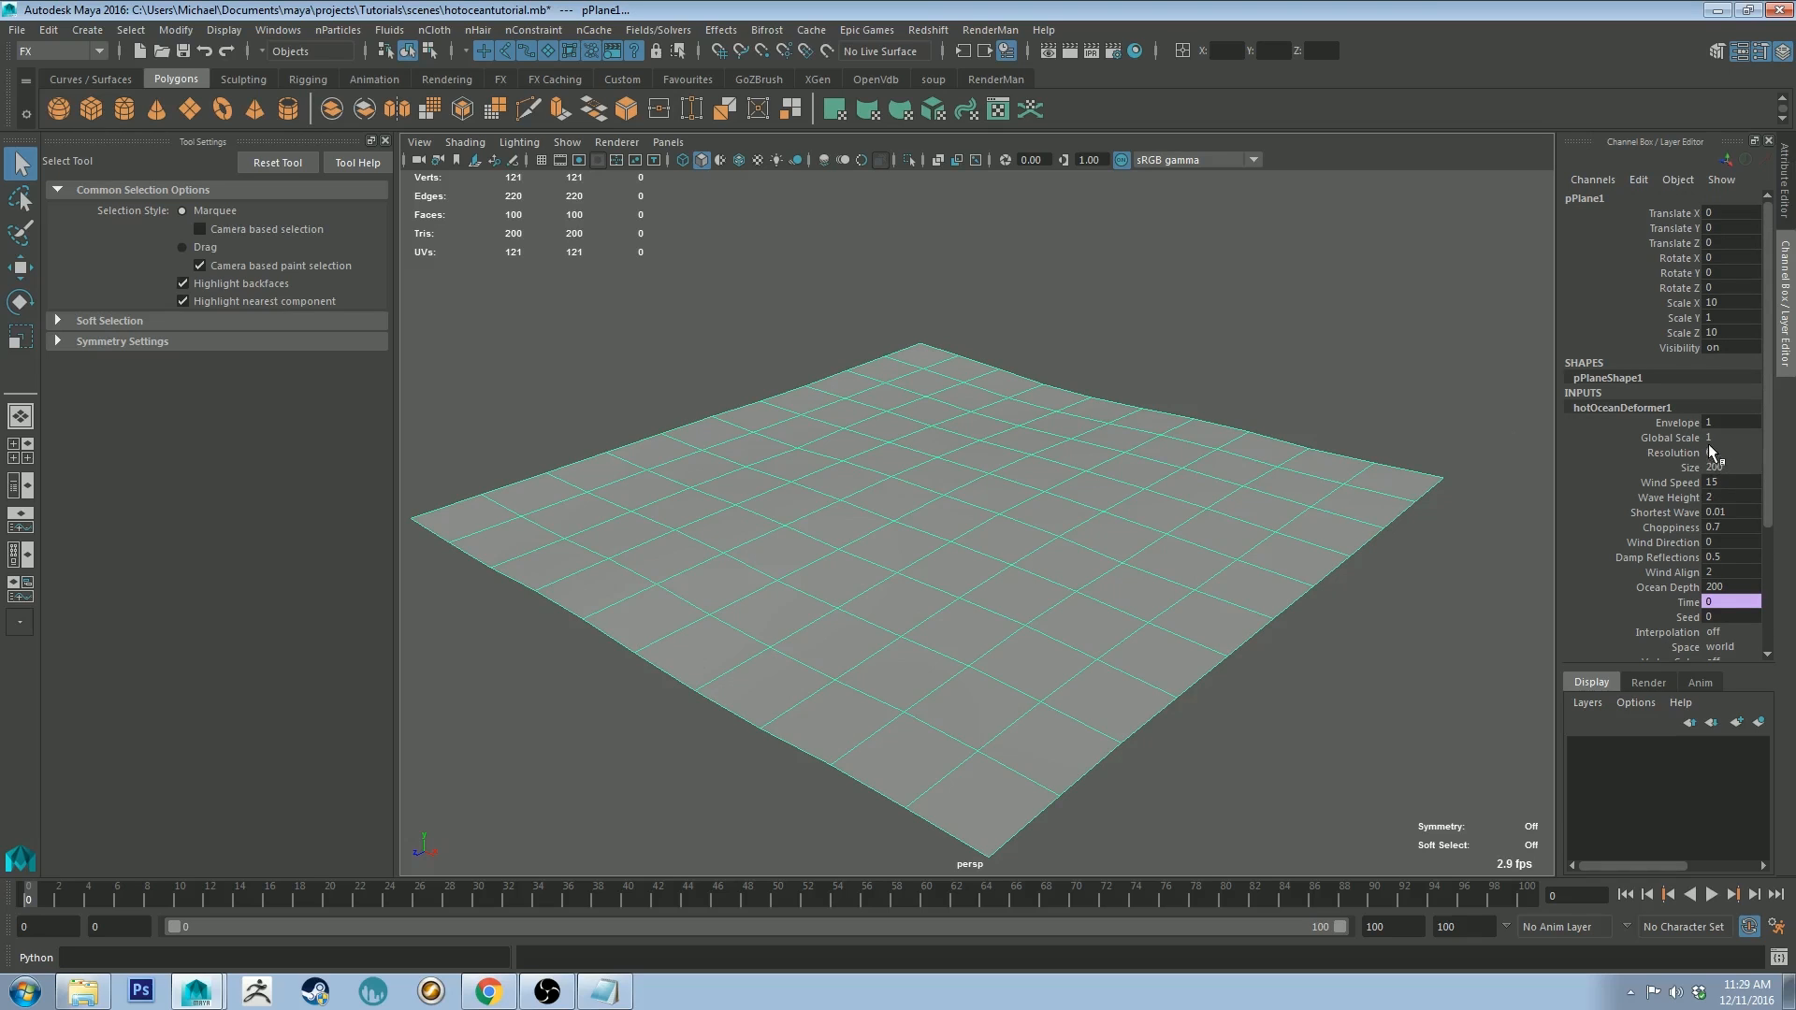
scroll(1710, 455, down, 4)
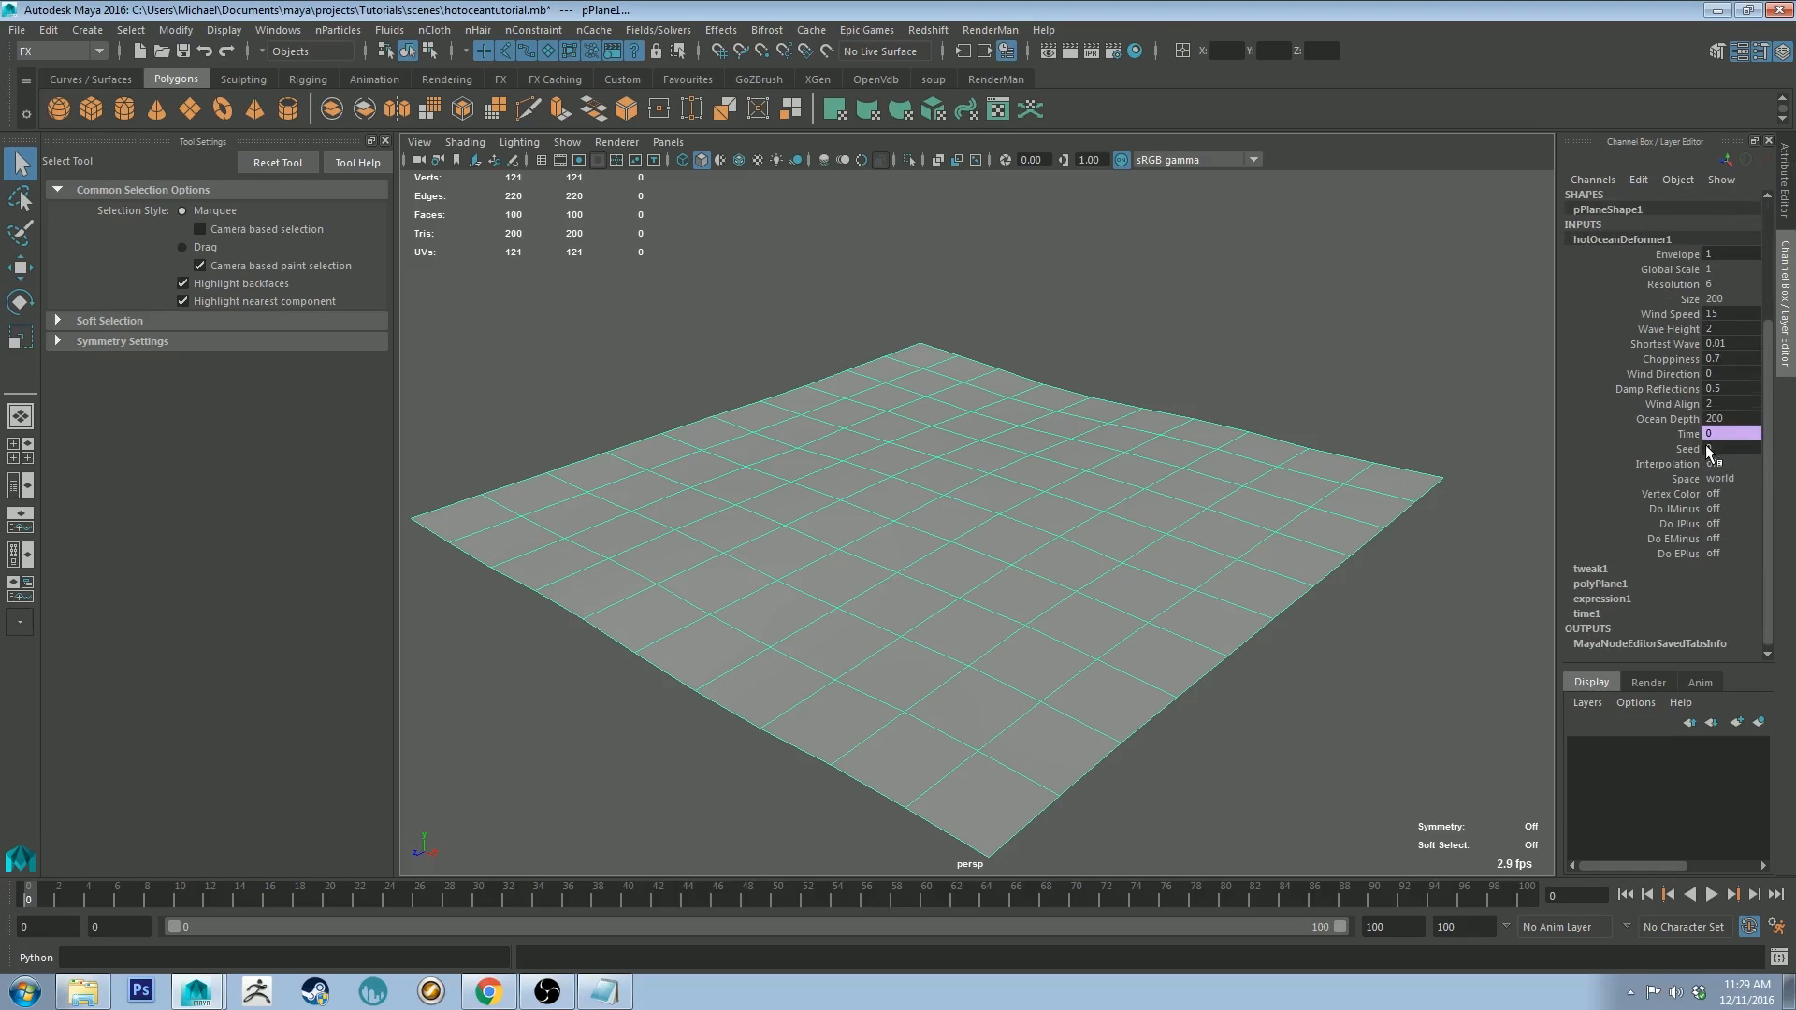
Step: Set the polyPlane1 Subdivisions Width and Subdivisions Height to 64
click(1599, 571)
click(1610, 454)
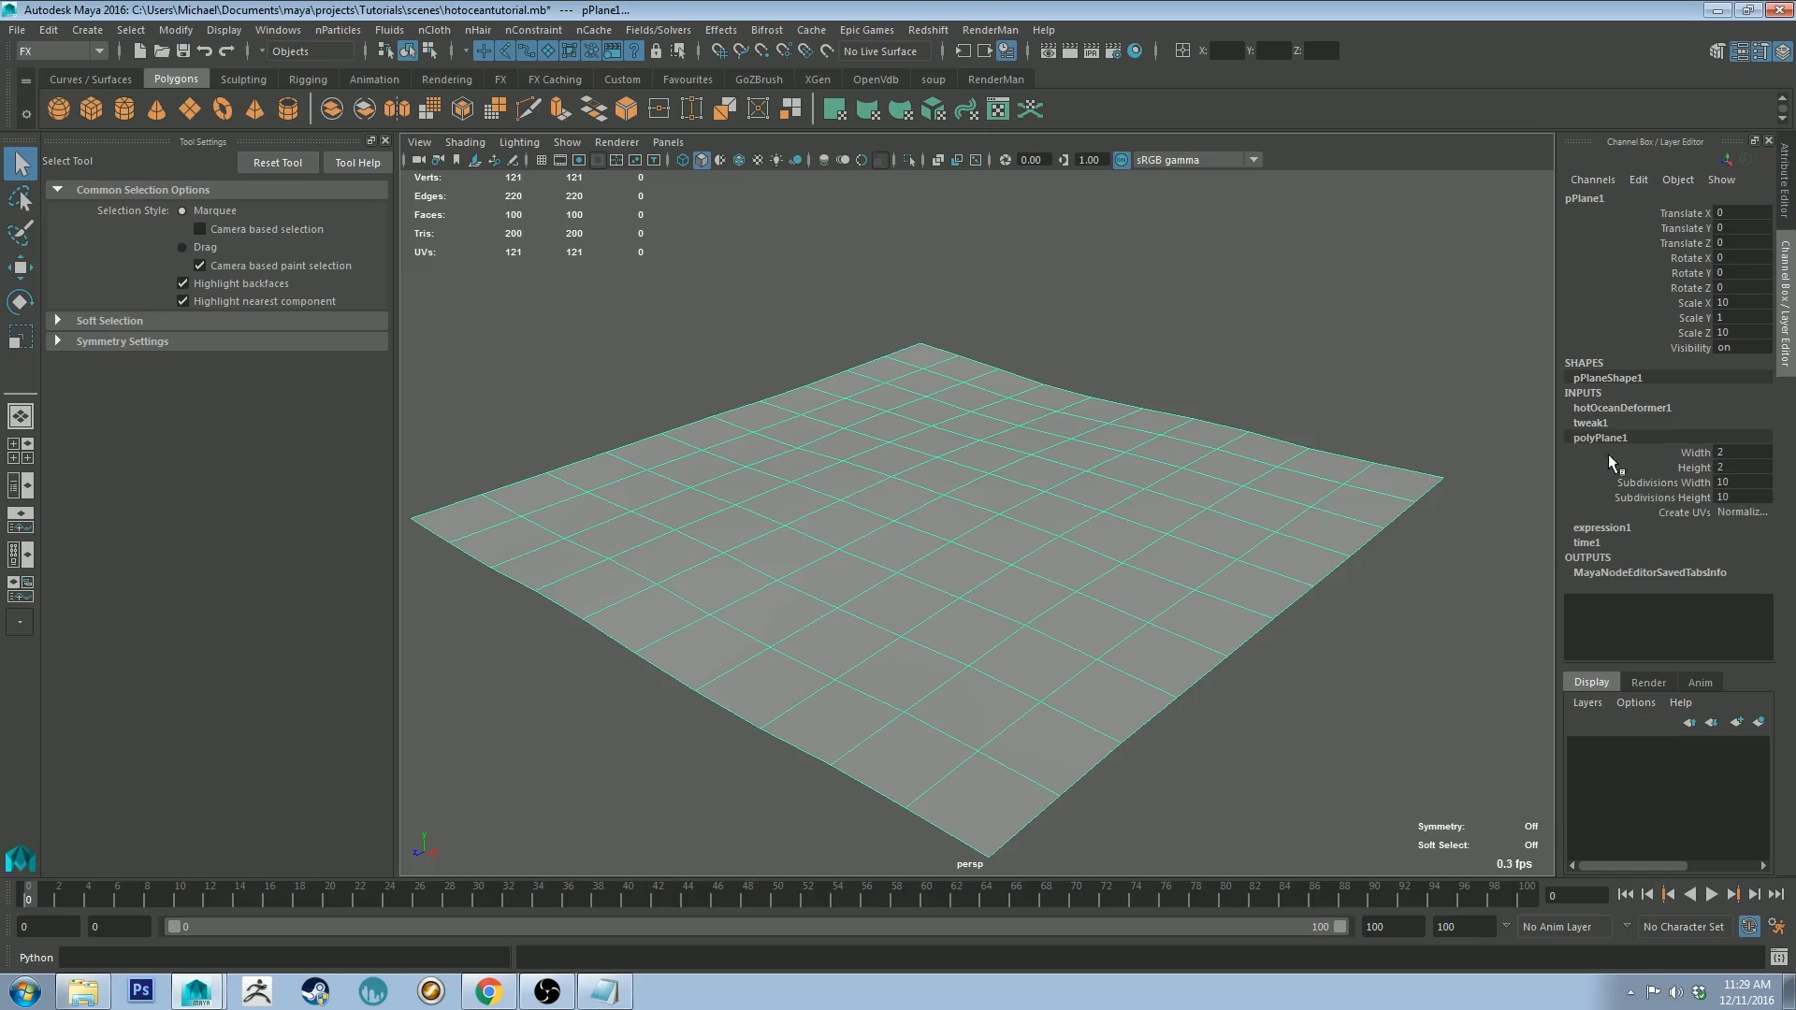
drag(1729, 482, 1730, 497)
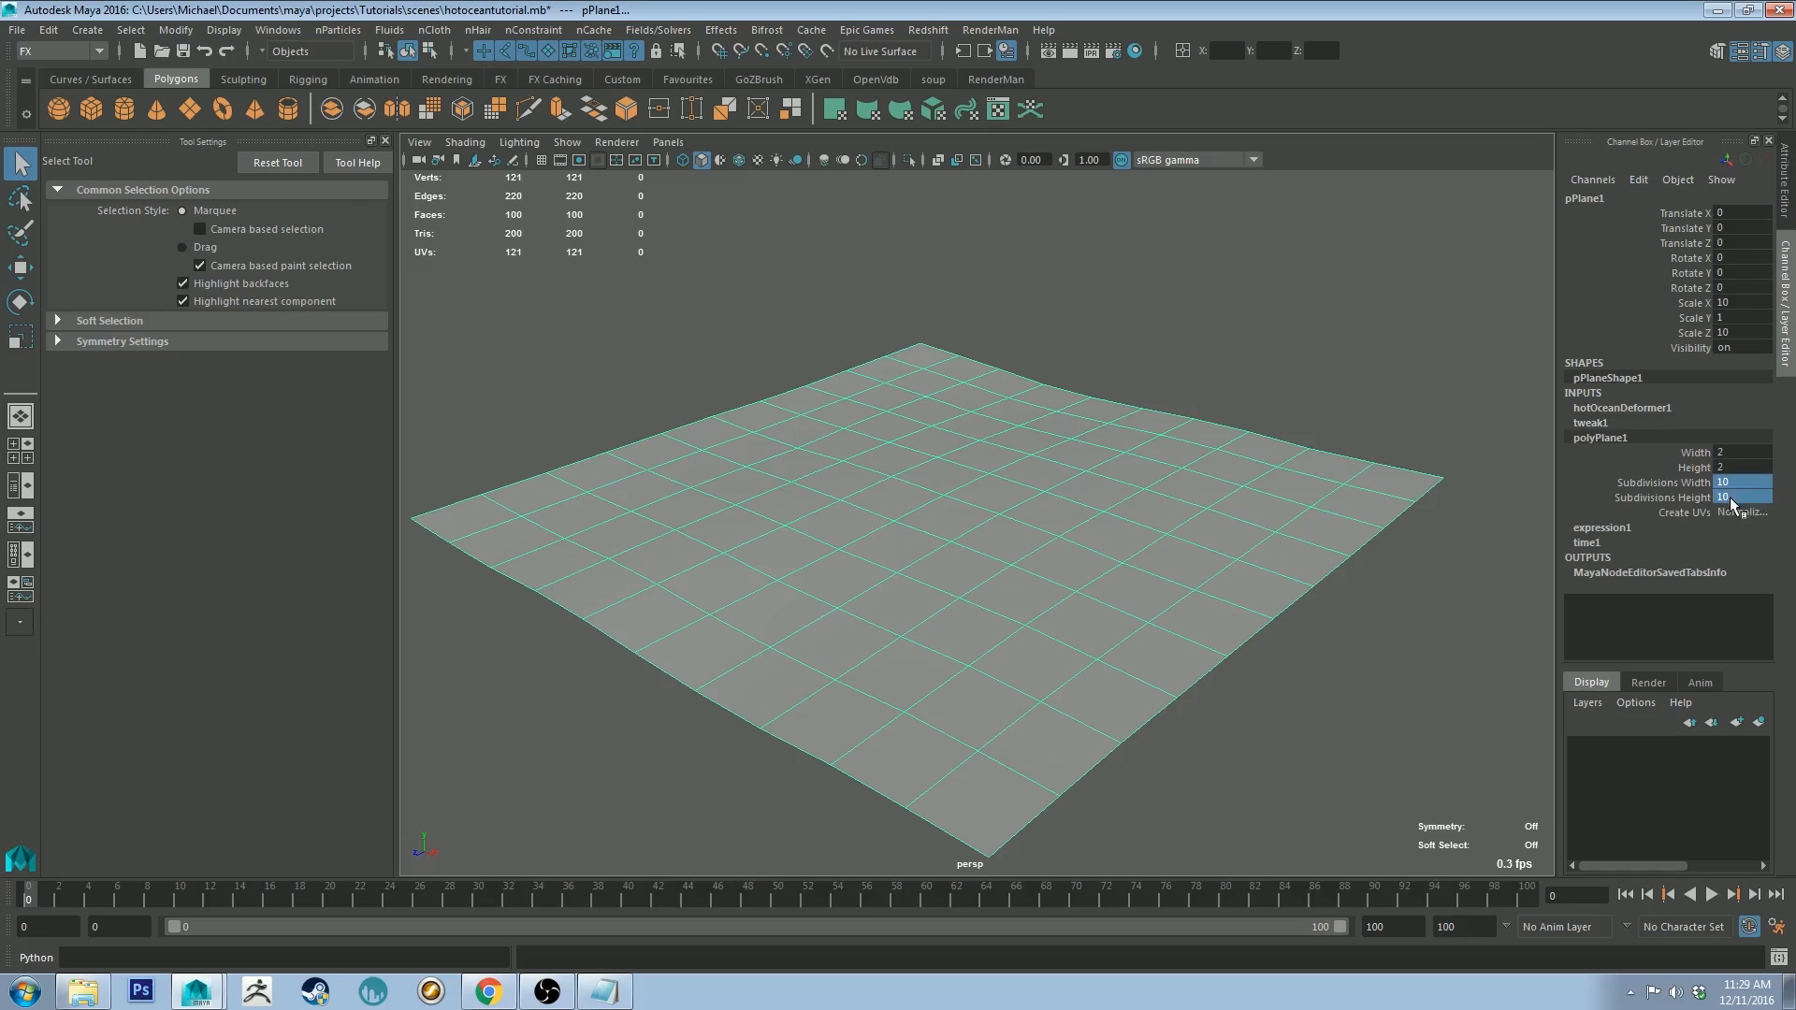
click(1687, 395)
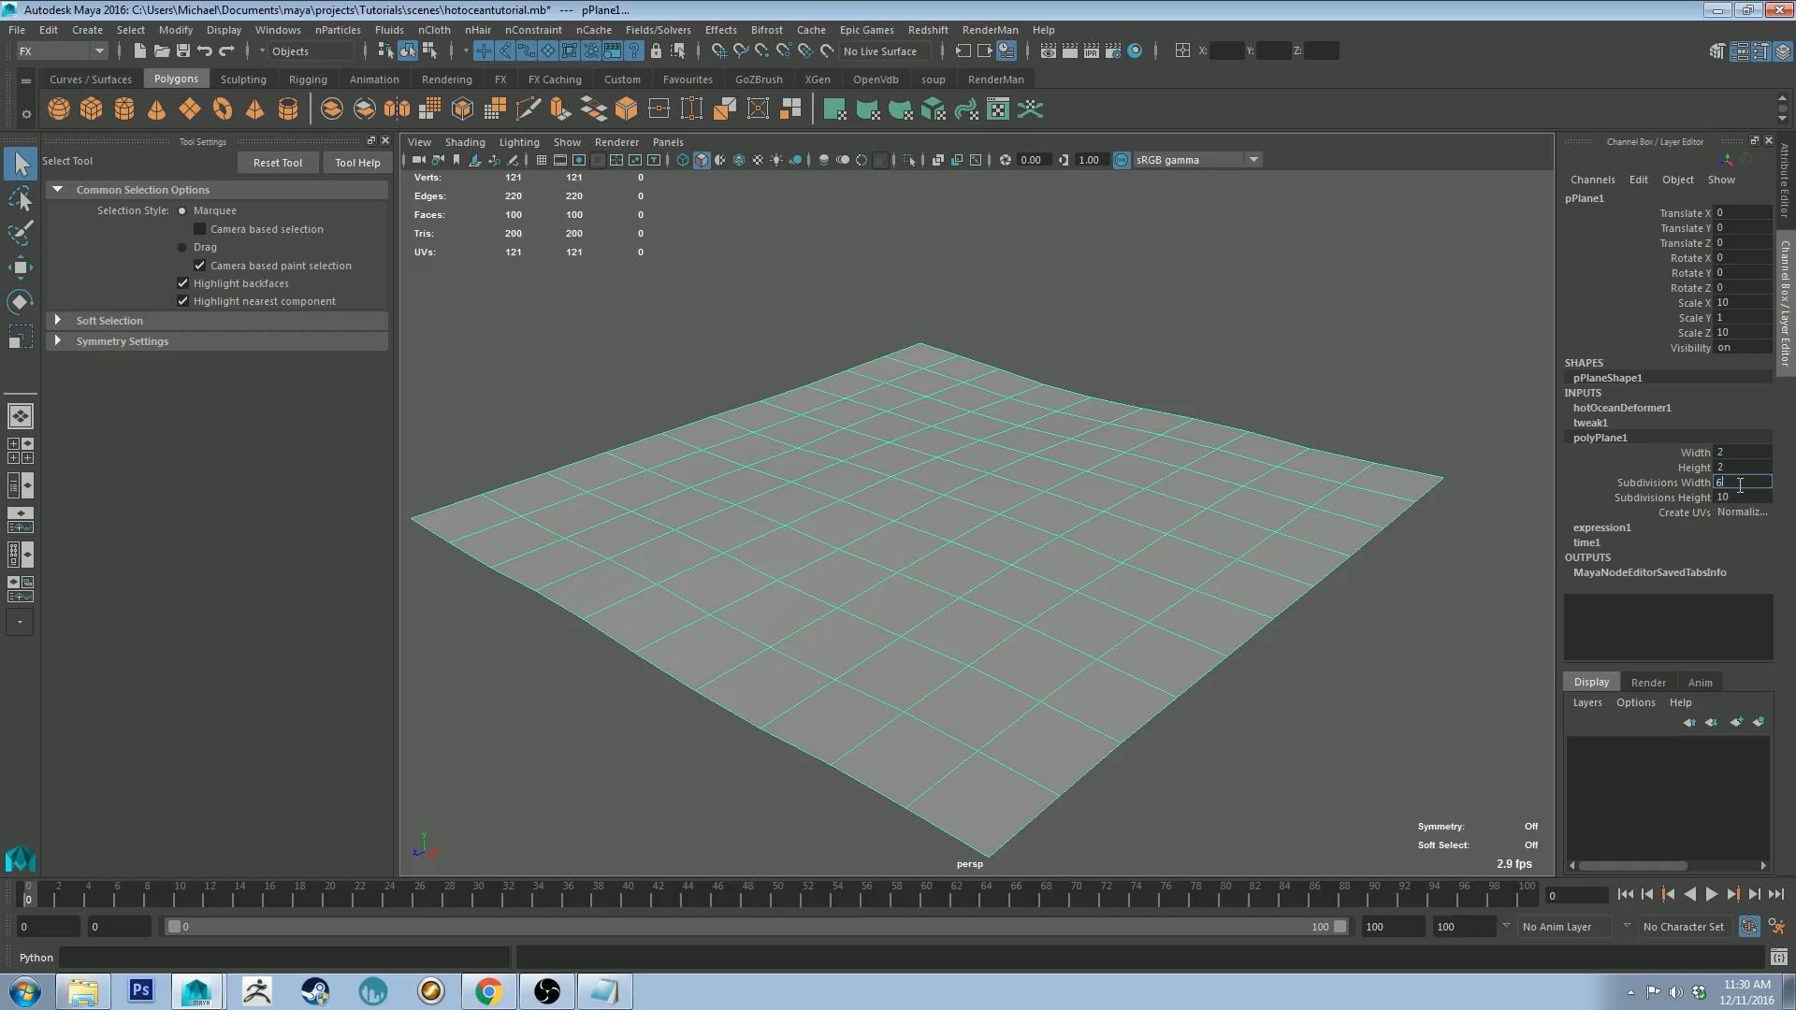
key(Tab)
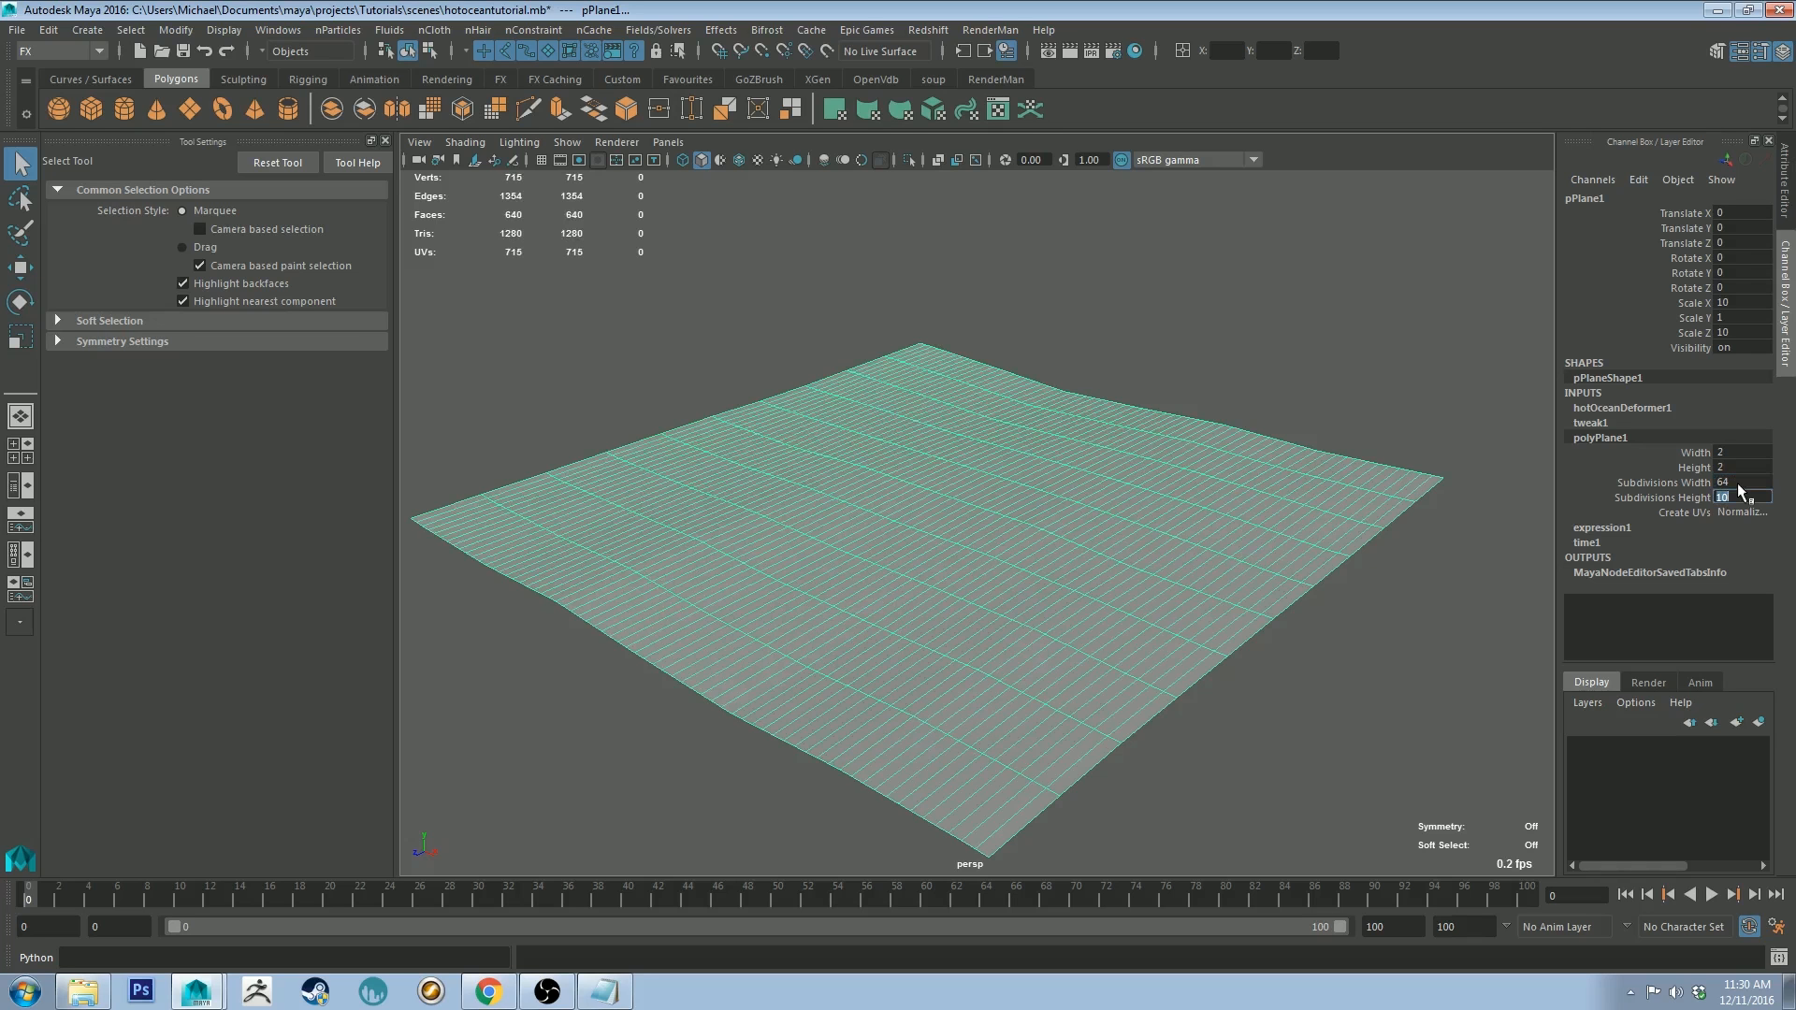
key(Return)
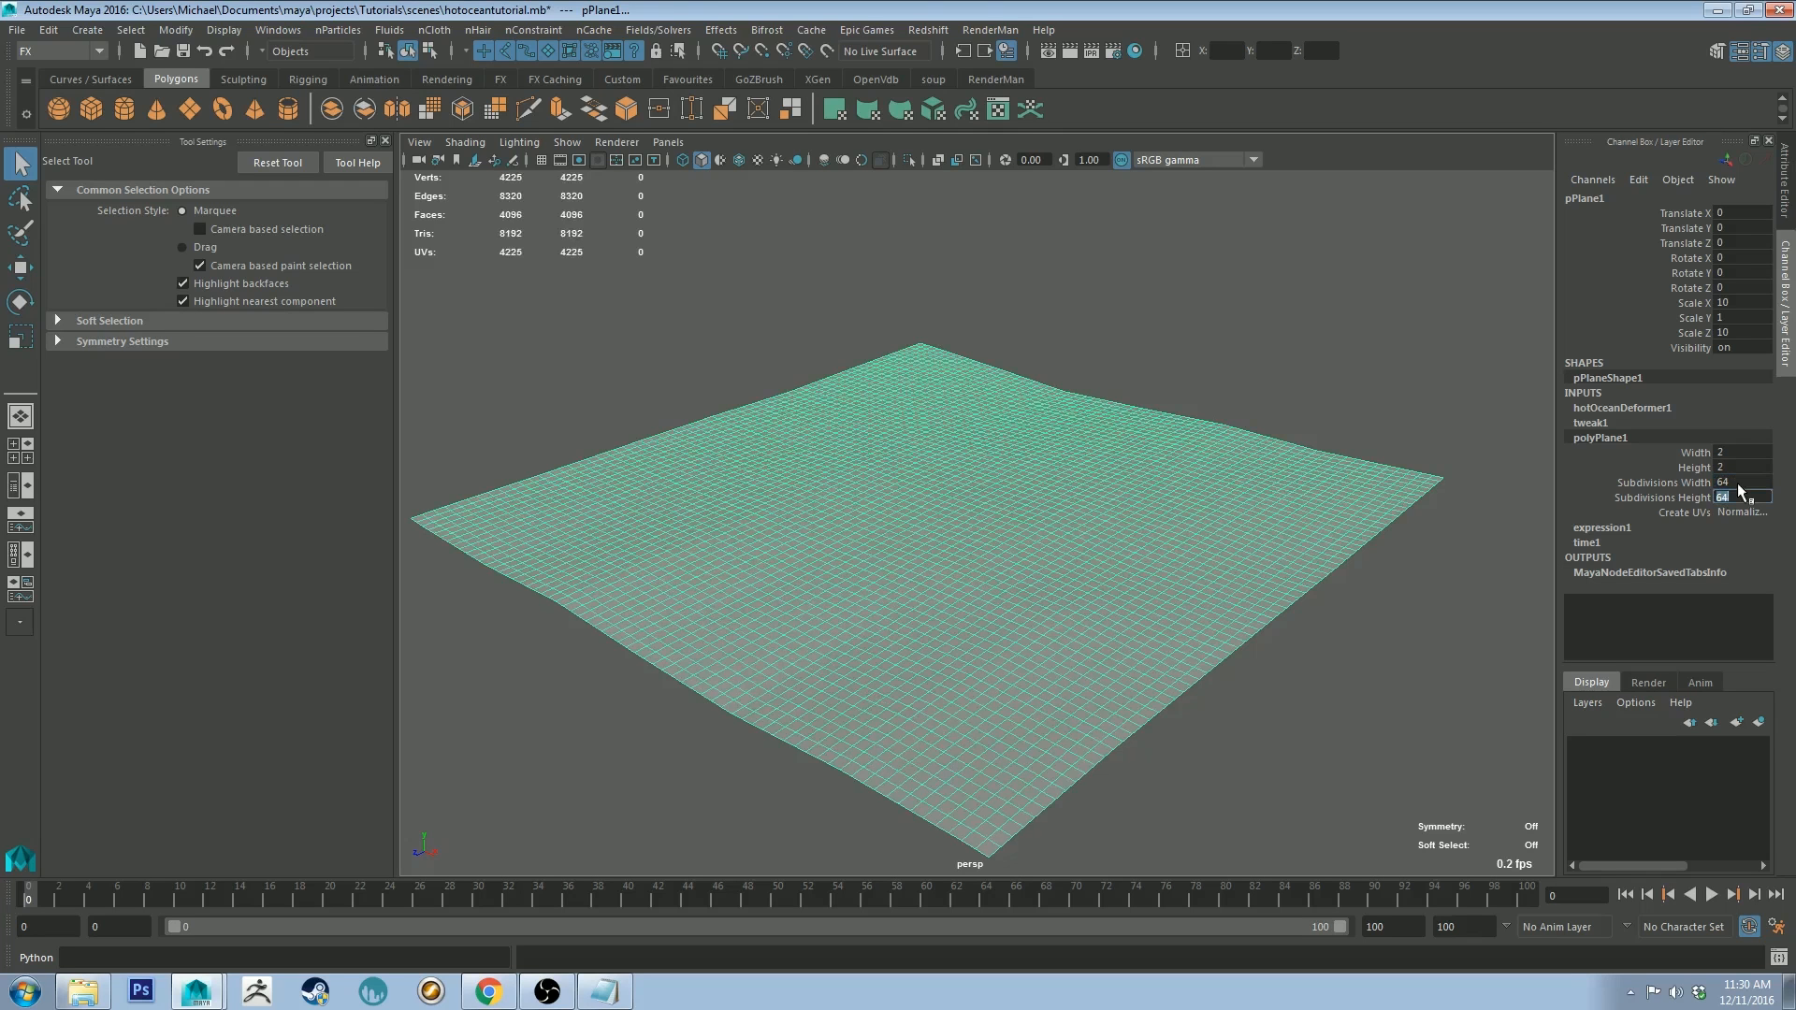
Step: Deselect the plane and play back the ocean animation on the denser mesh, viewing it from a lower angle before stopping playback
click(1326, 350)
click(1142, 463)
click(1318, 378)
click(1192, 450)
click(1261, 326)
click(1166, 449)
click(1389, 398)
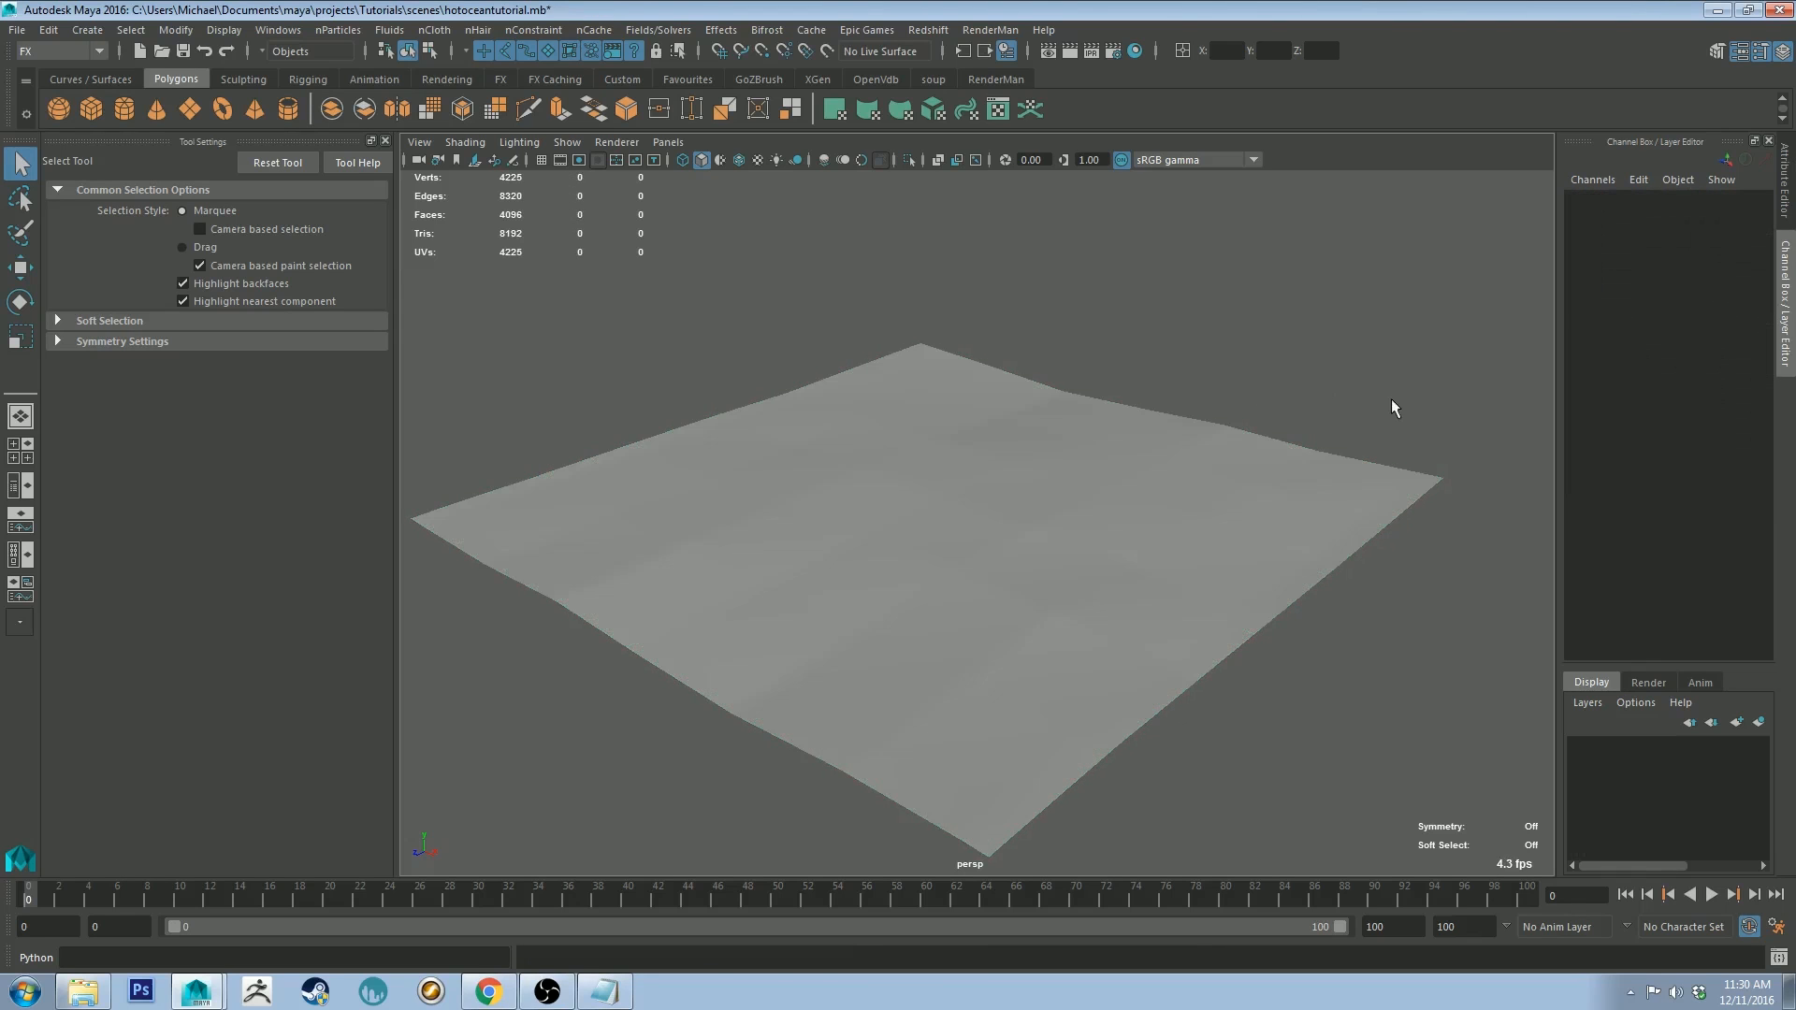
click(1711, 895)
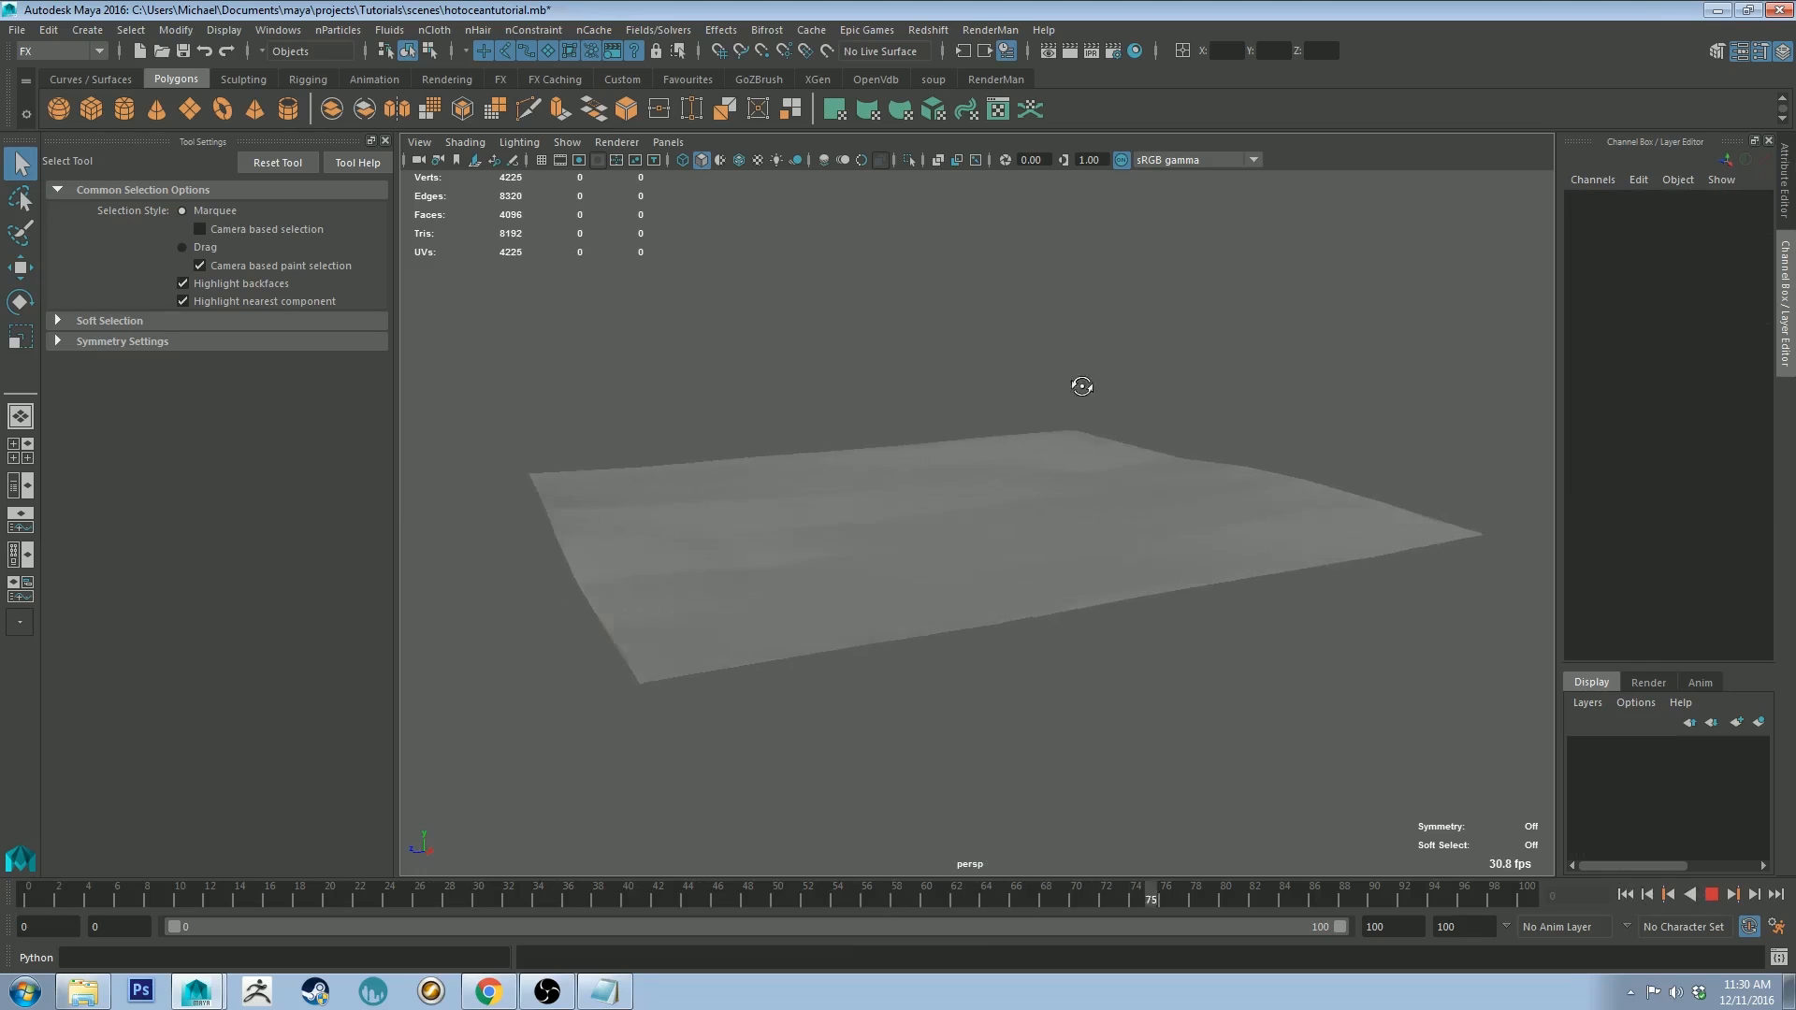
scroll(1101, 396, up, 5)
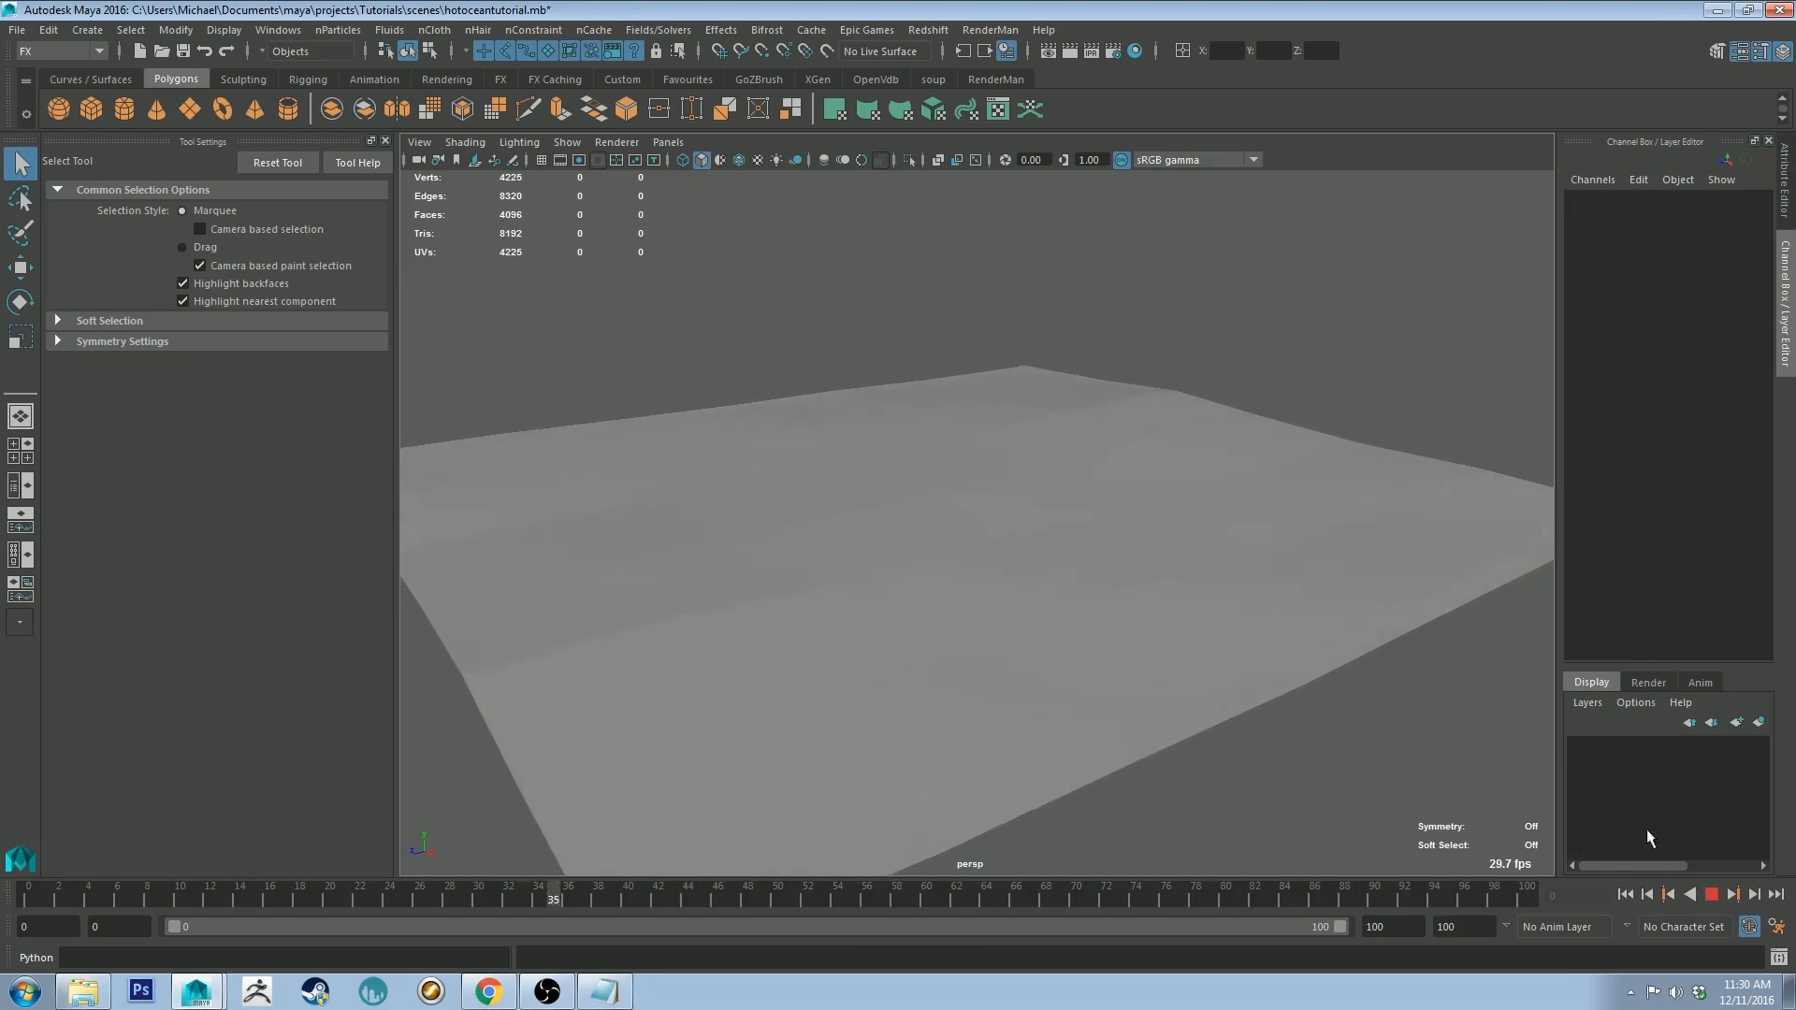
click(1712, 895)
scroll(1233, 408, down, 2)
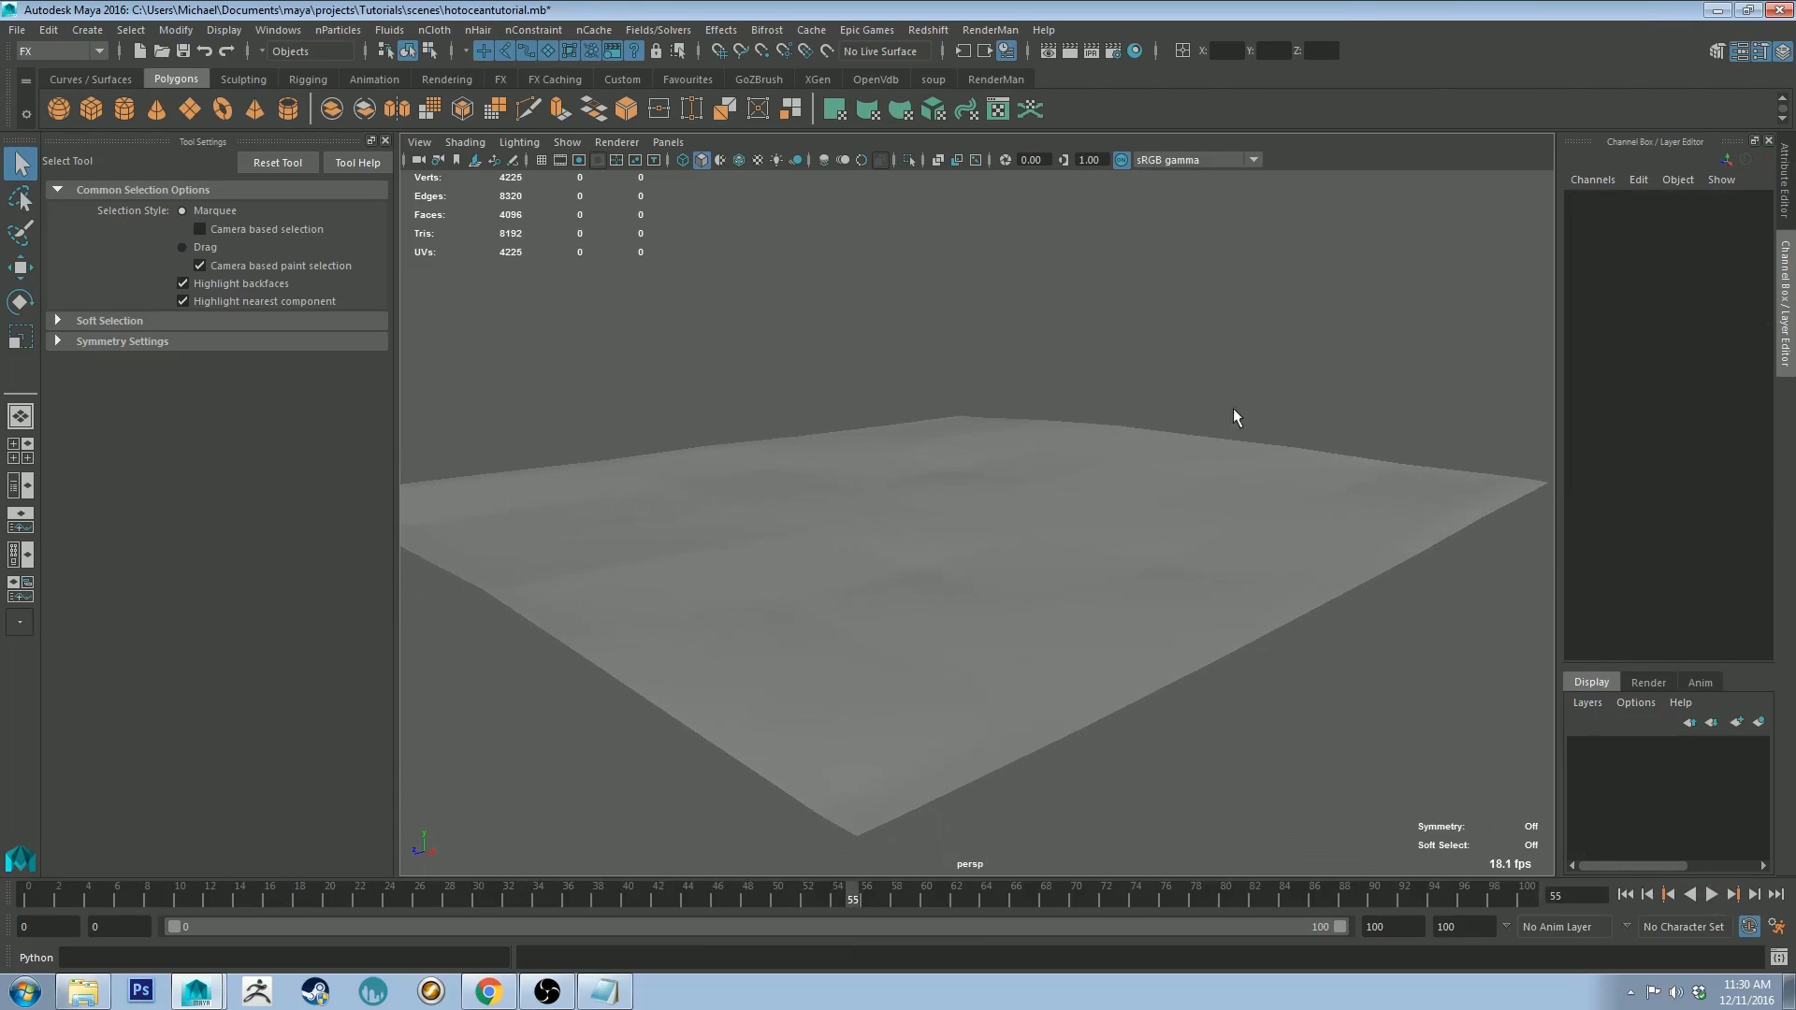
Step: Select the plane and set the hotOceanDeformer1 Size to 64
click(1198, 615)
click(1608, 407)
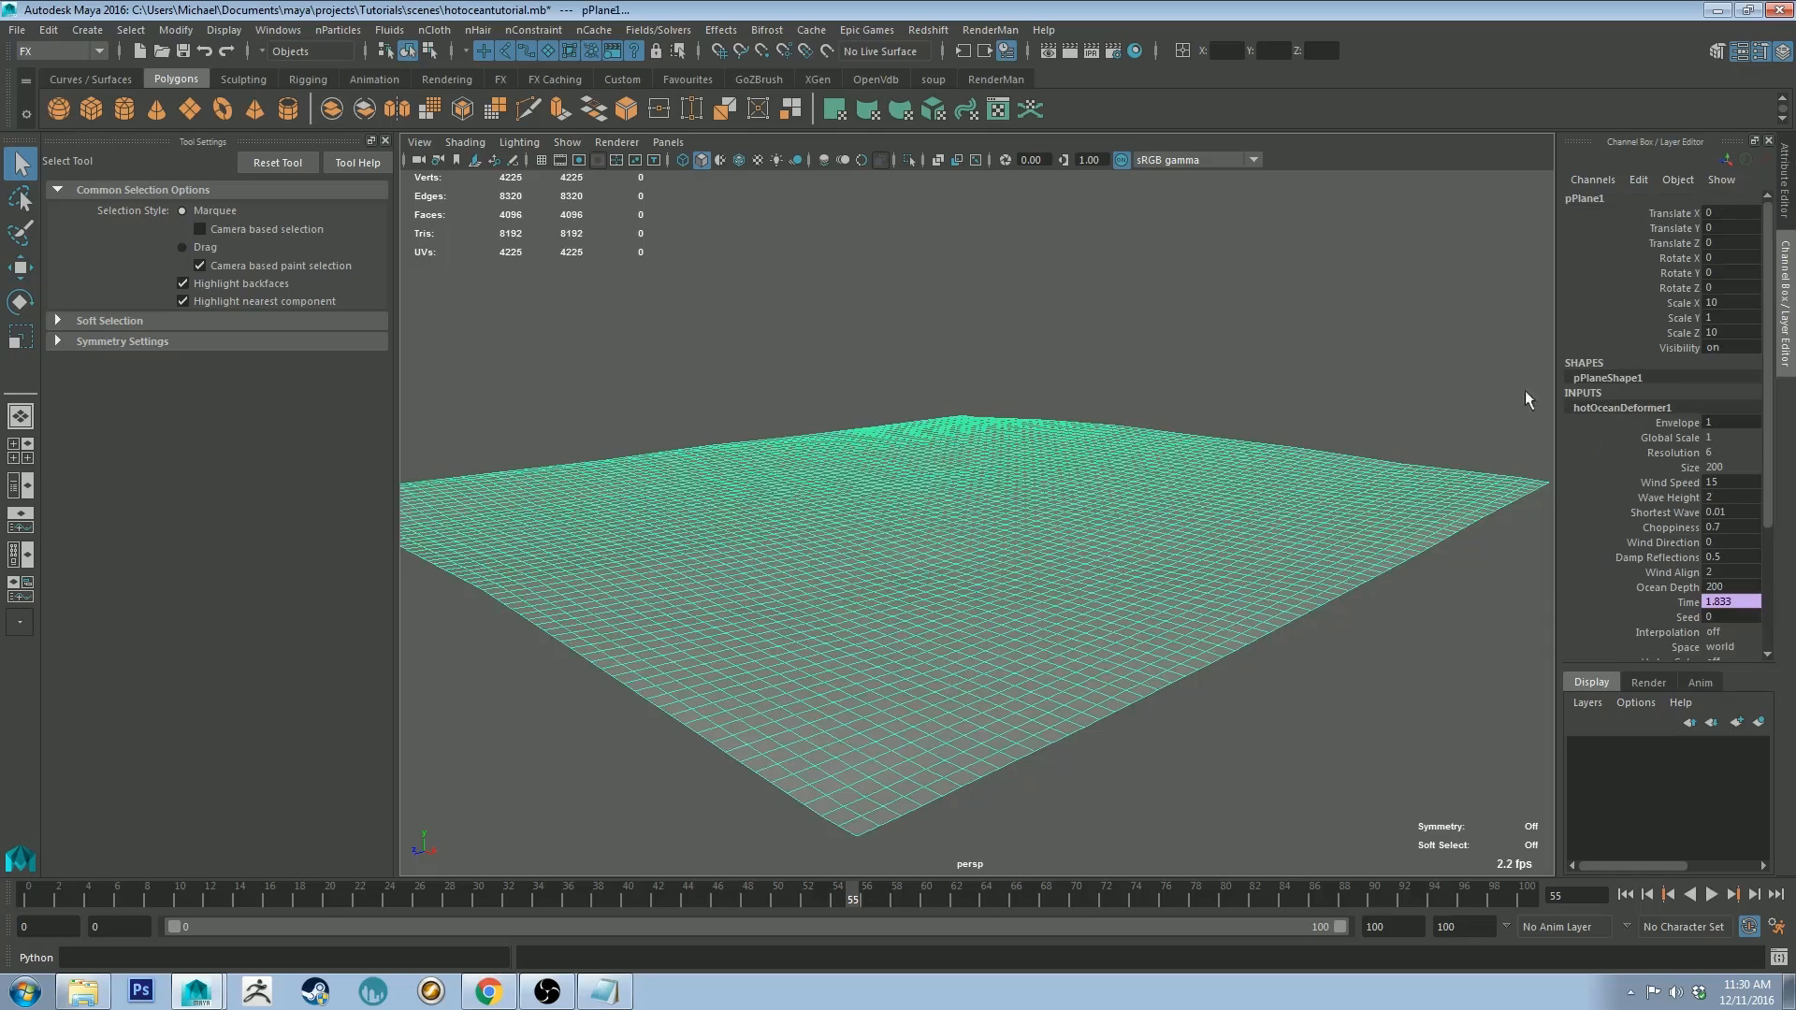
scroll(1126, 365, up, 4)
click(1730, 467)
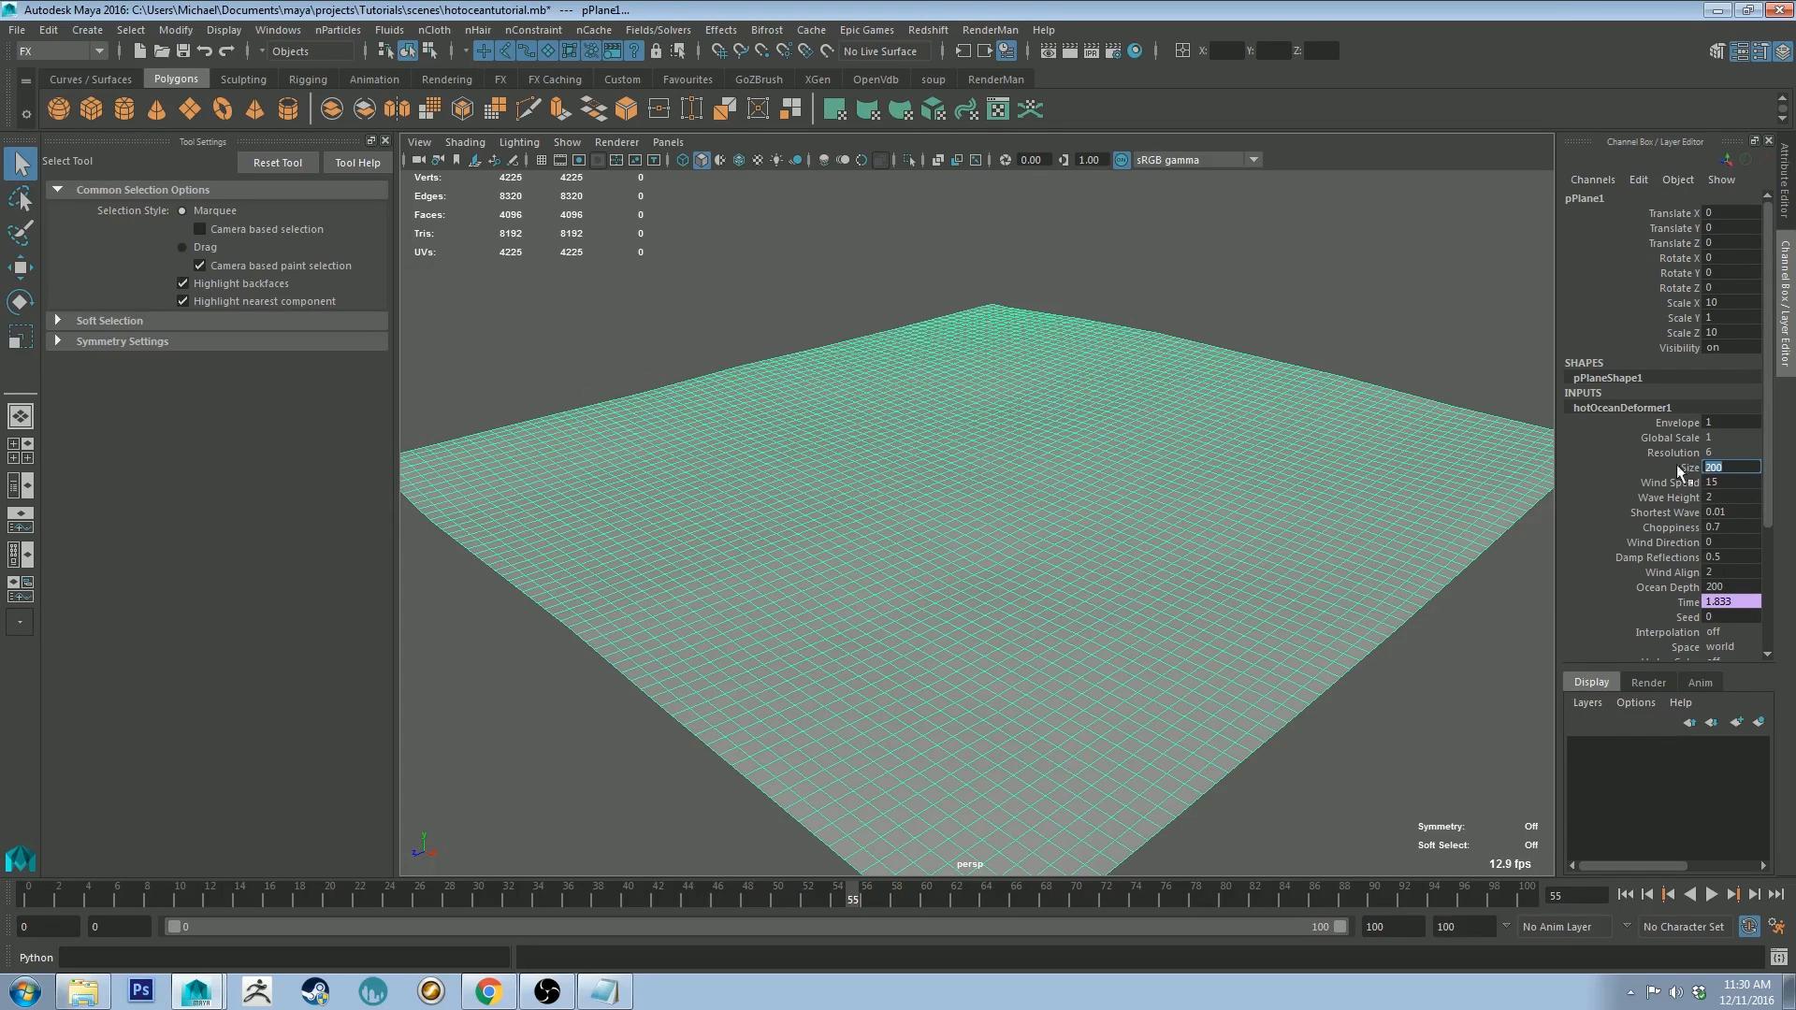
scroll(926, 280, down, 3)
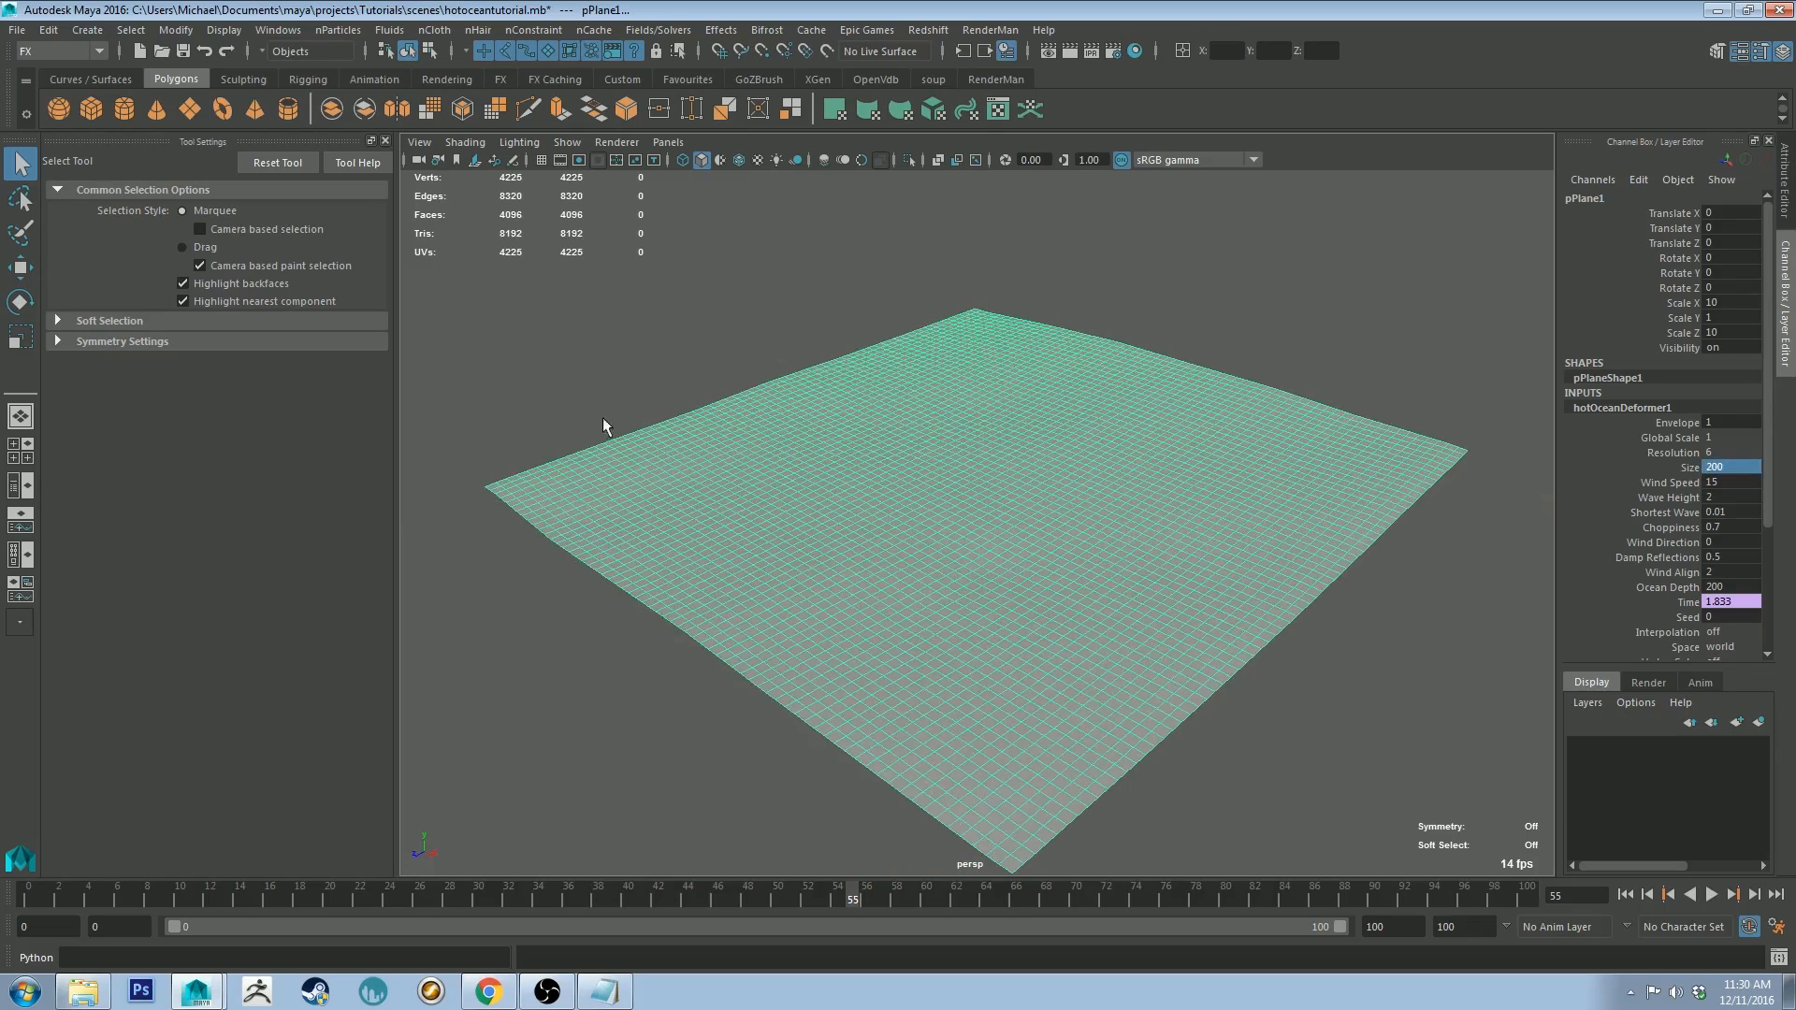
click(1741, 466)
key(Return)
Step: Rewind the timeline to frame 0, play back the resized waves with the plane deselected, and stop playback
alt+drag(1532, 432, 1415, 497)
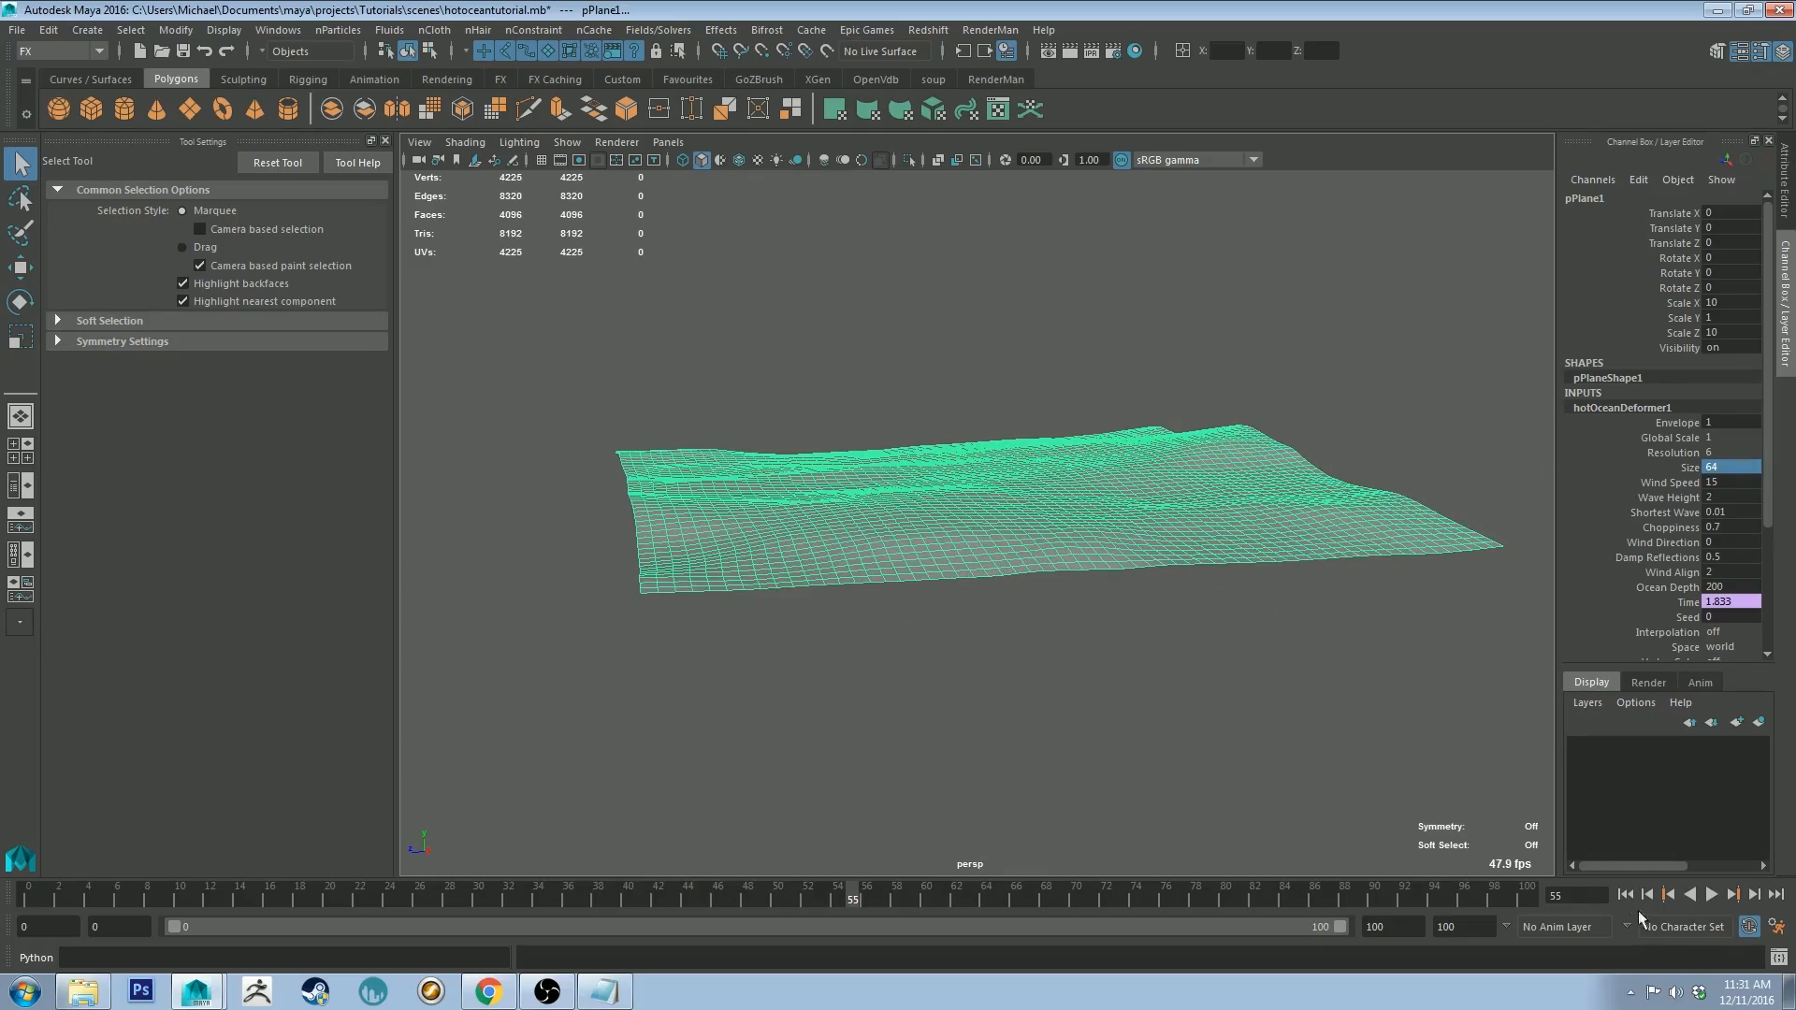
click(1625, 895)
click(1711, 895)
alt+drag(1292, 596, 1392, 593)
click(1346, 582)
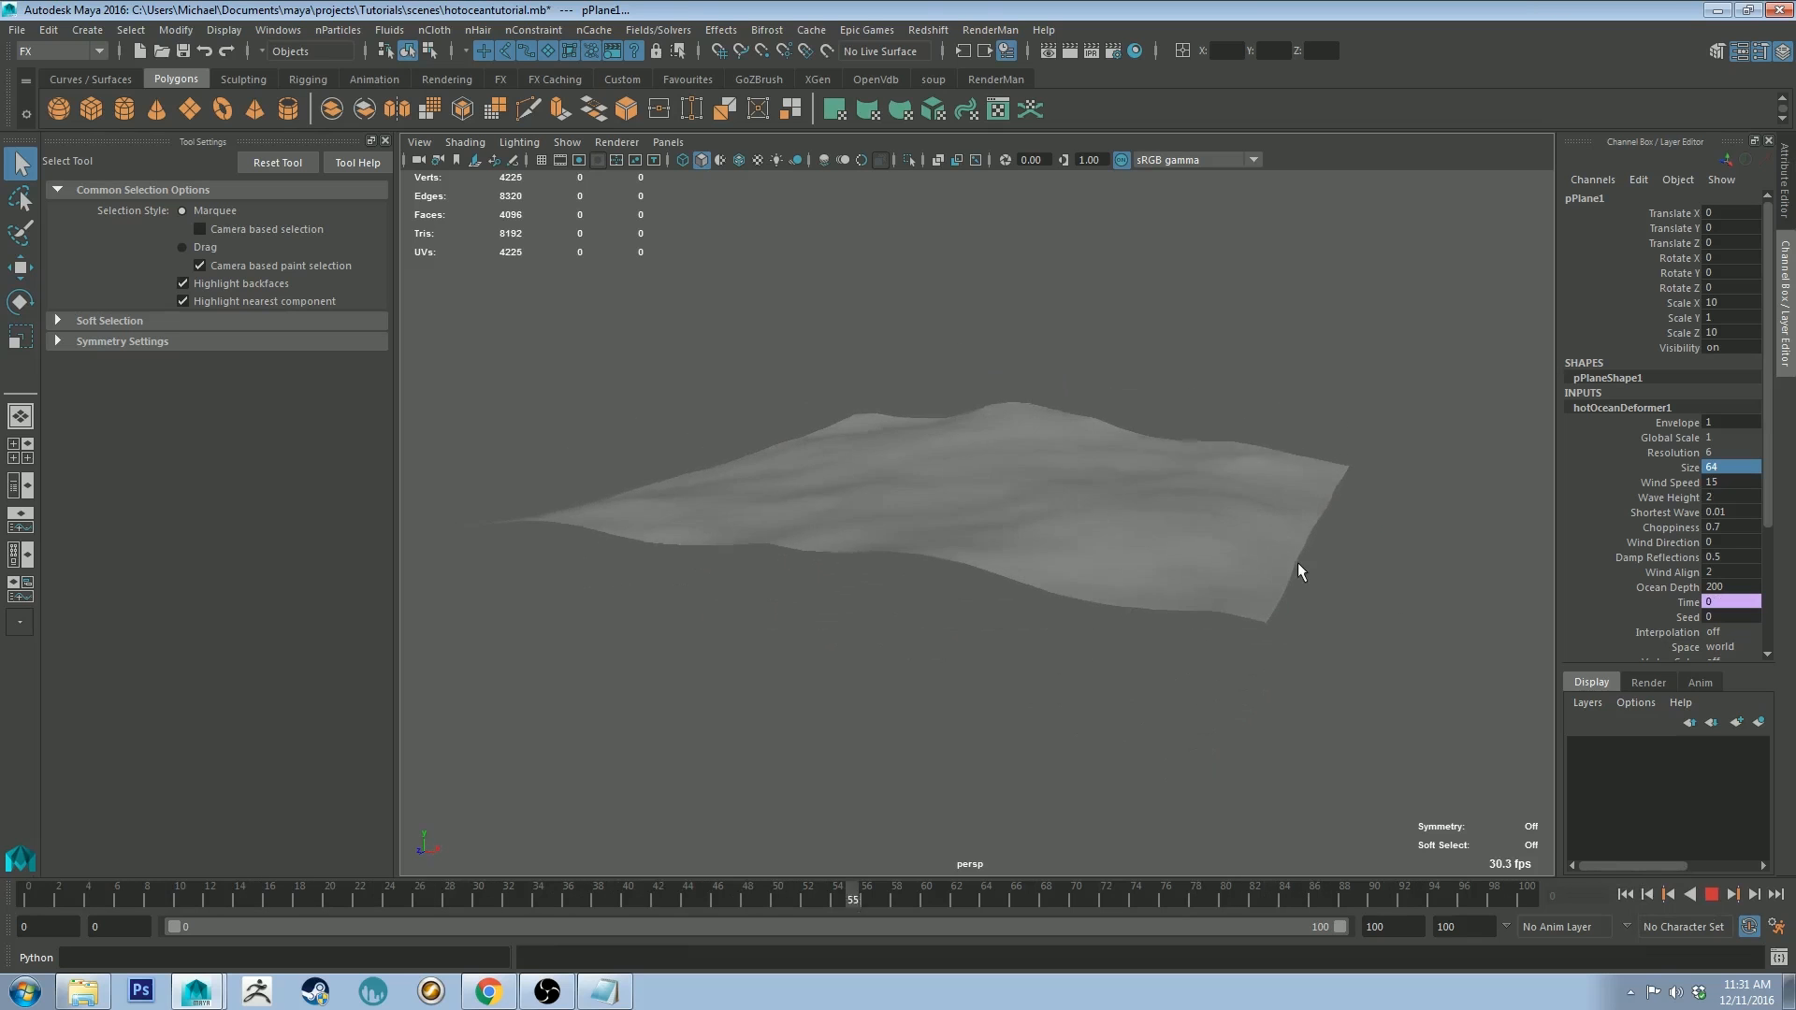
alt+drag(1338, 659, 1445, 643)
click(1714, 898)
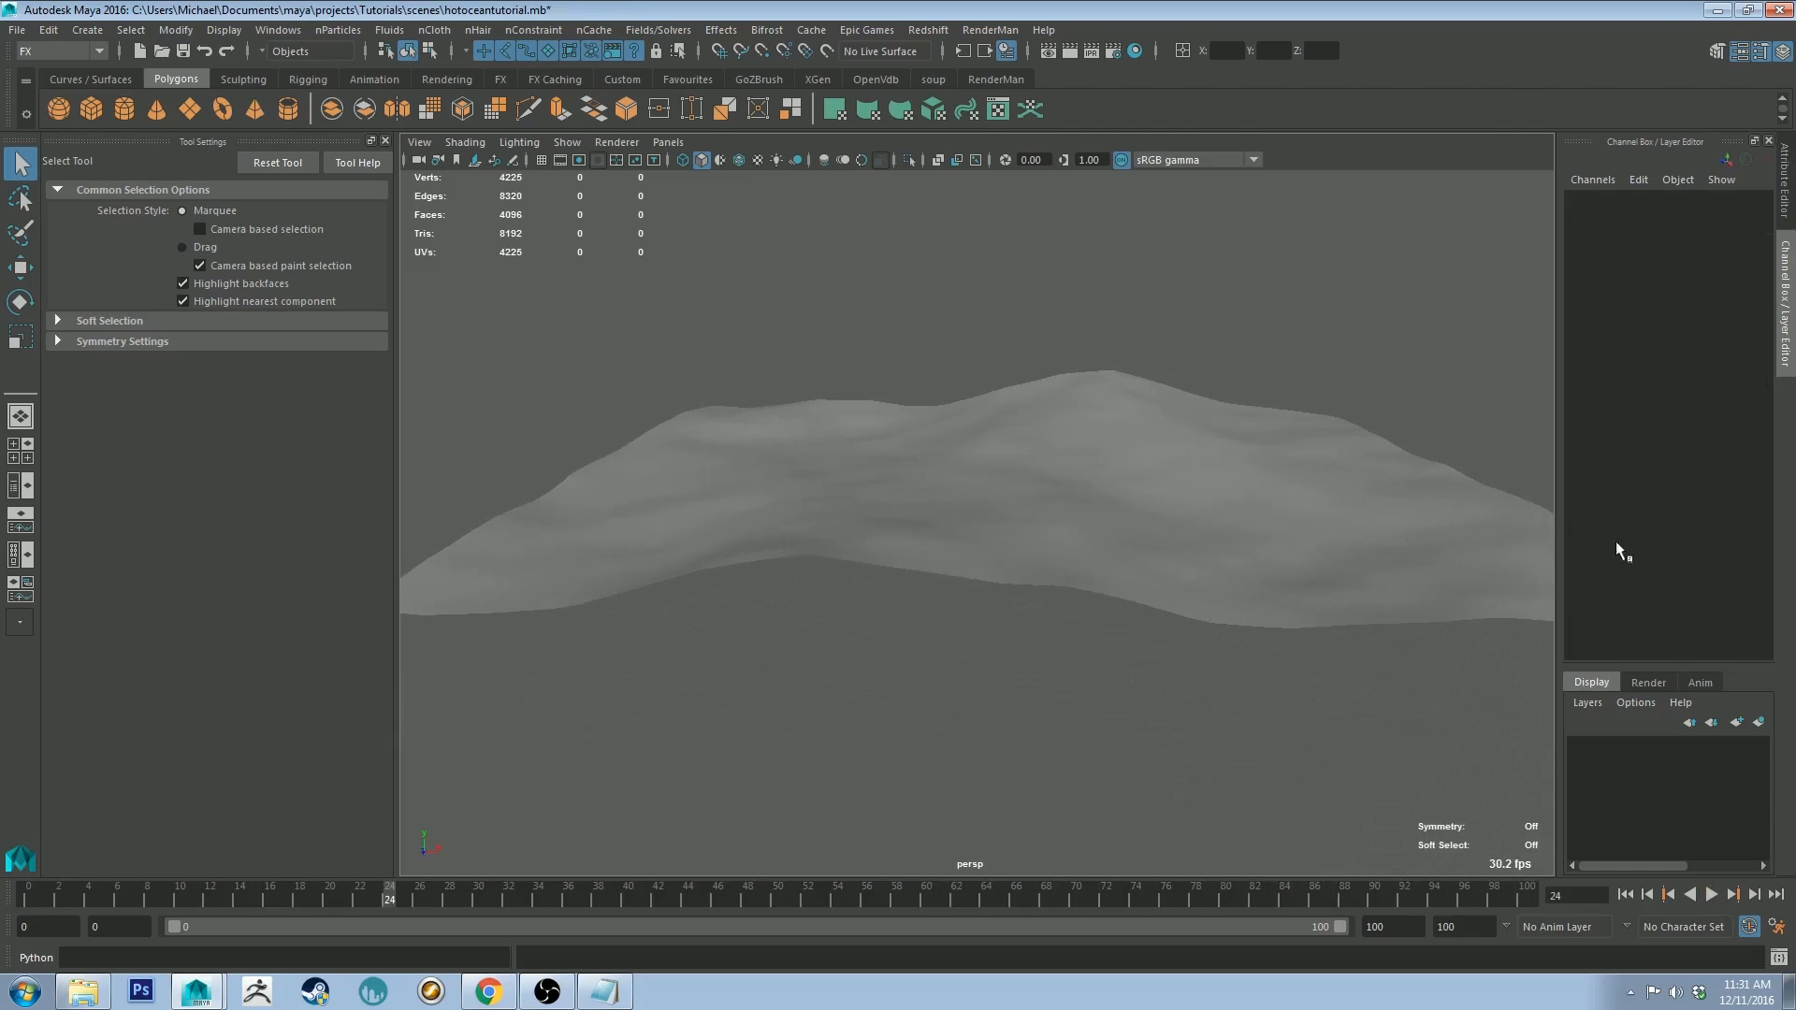
Step: Select the plane and set the hotOceanDeformer1 Wind Speed to 30
click(1338, 505)
click(1626, 408)
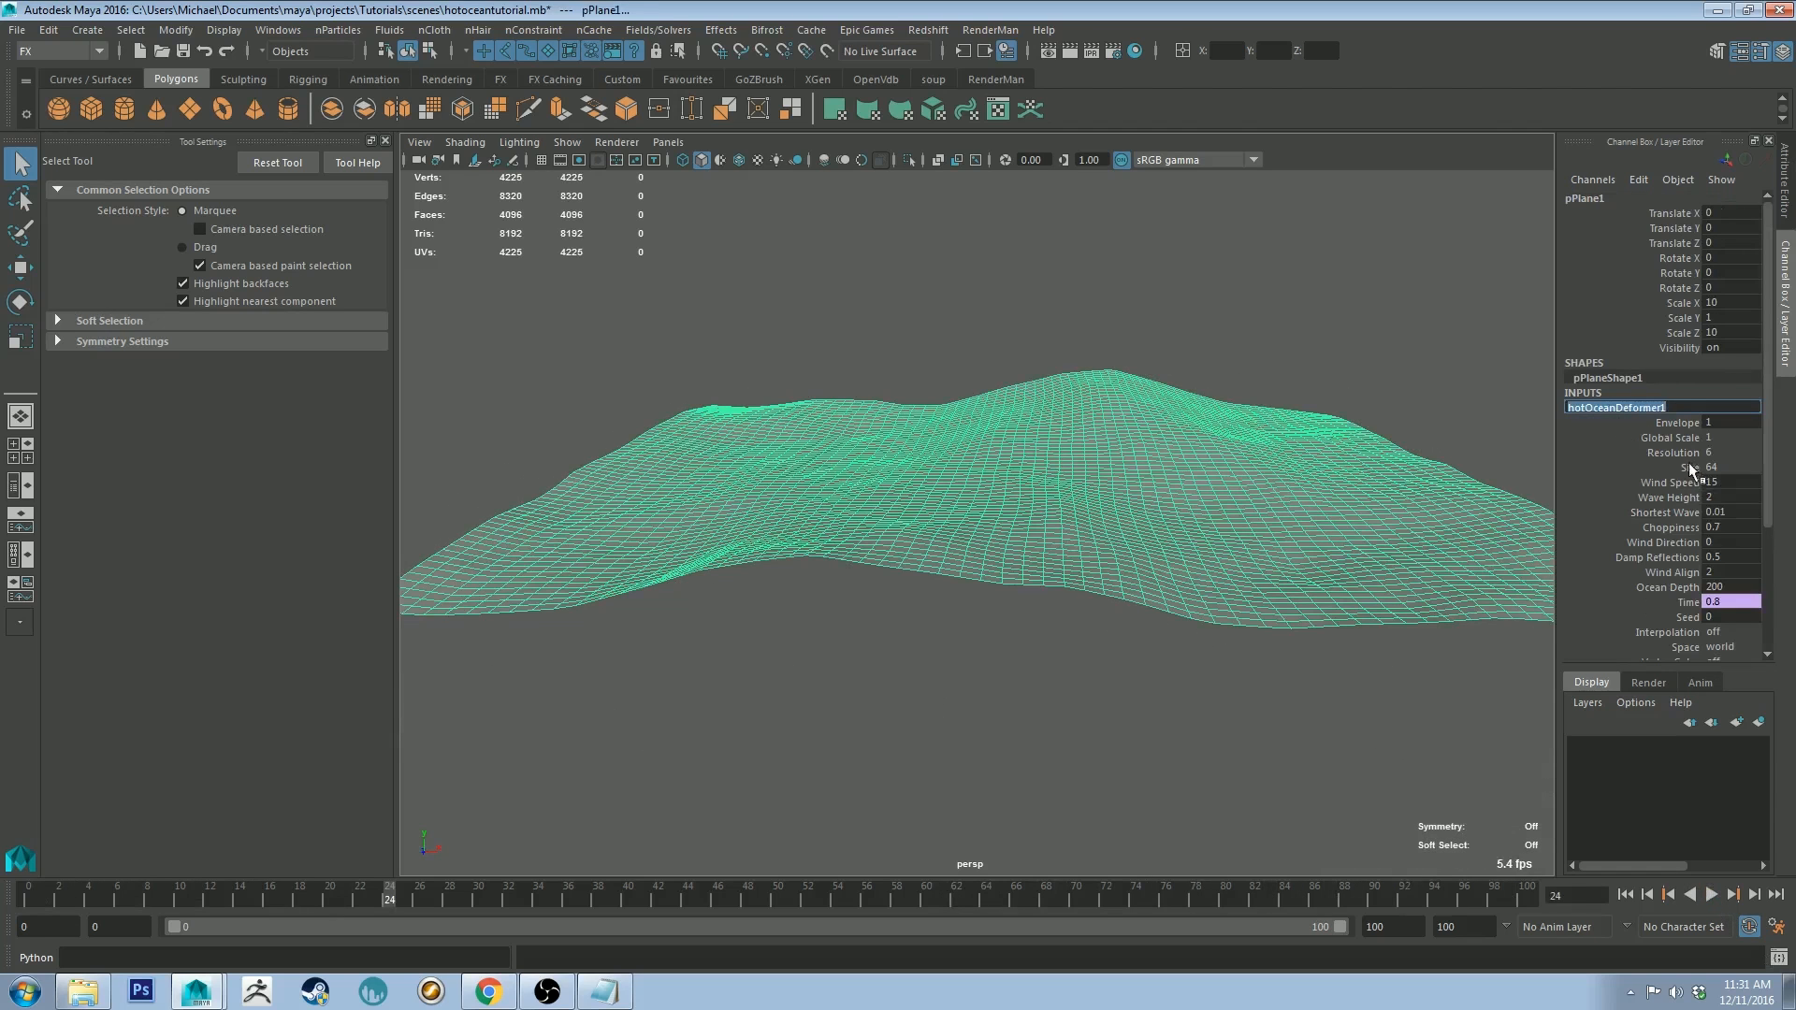
double_click(1716, 484)
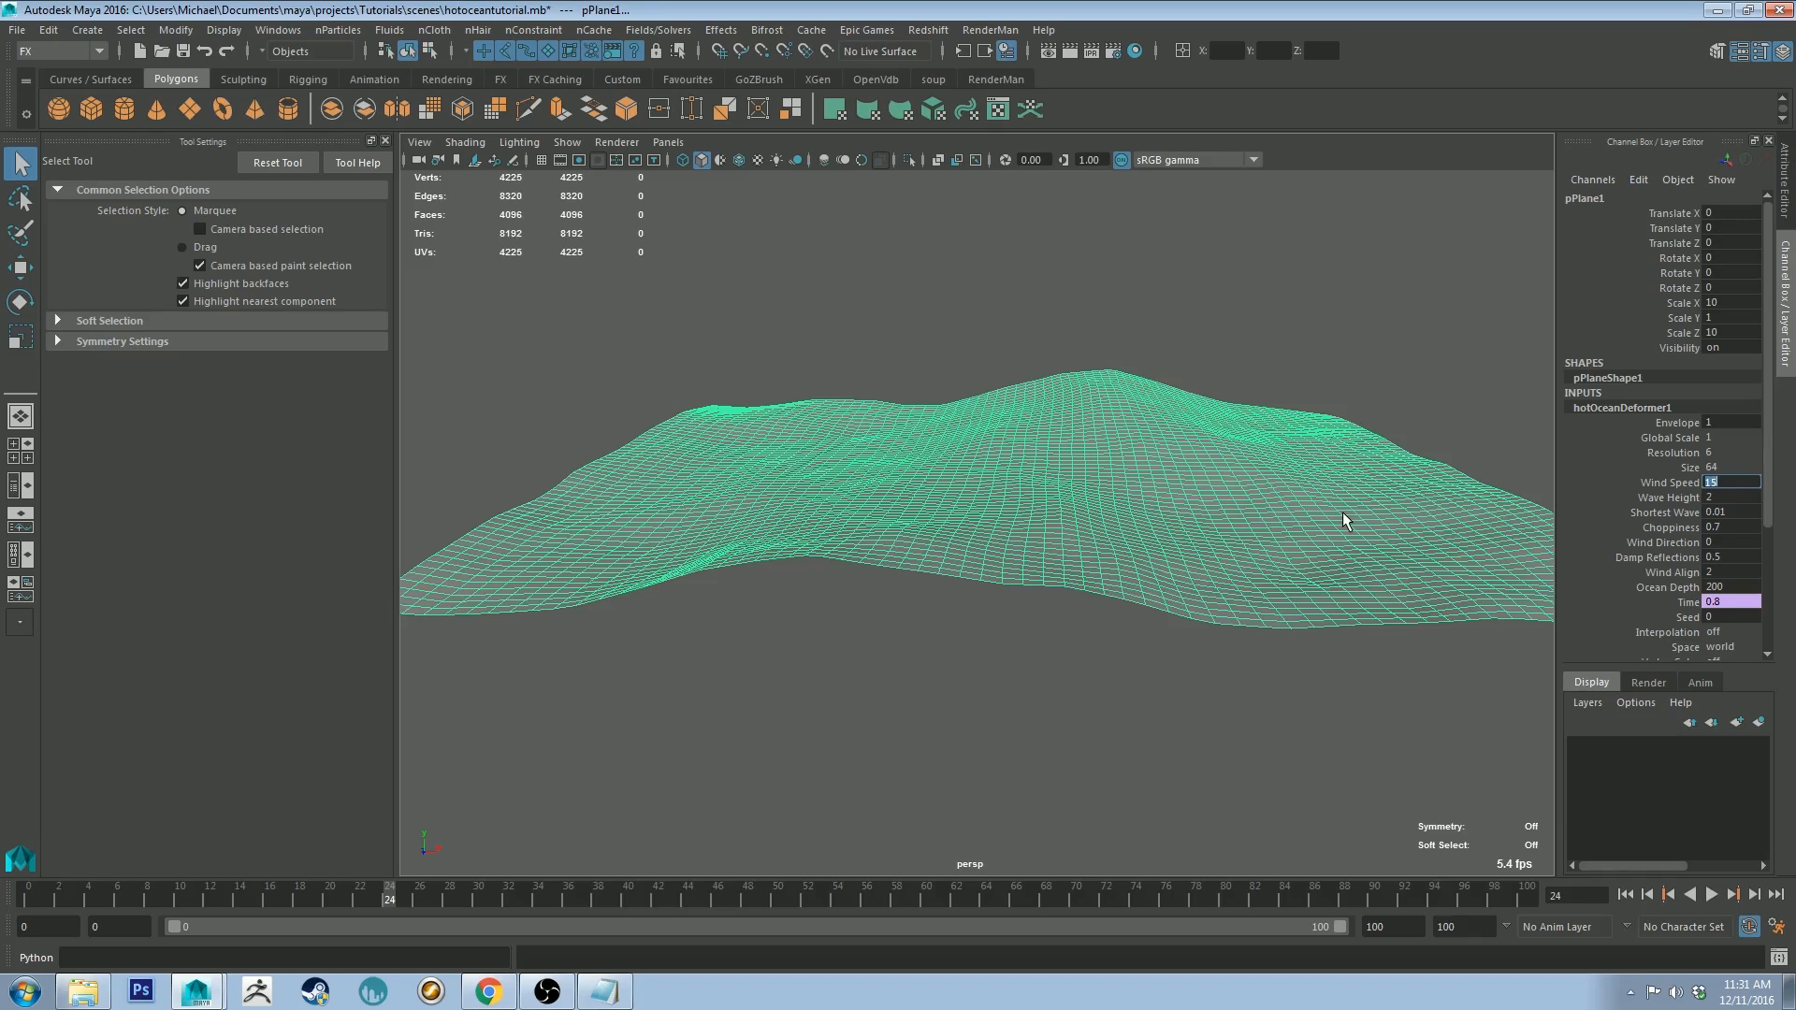
text(30)
key(Return)
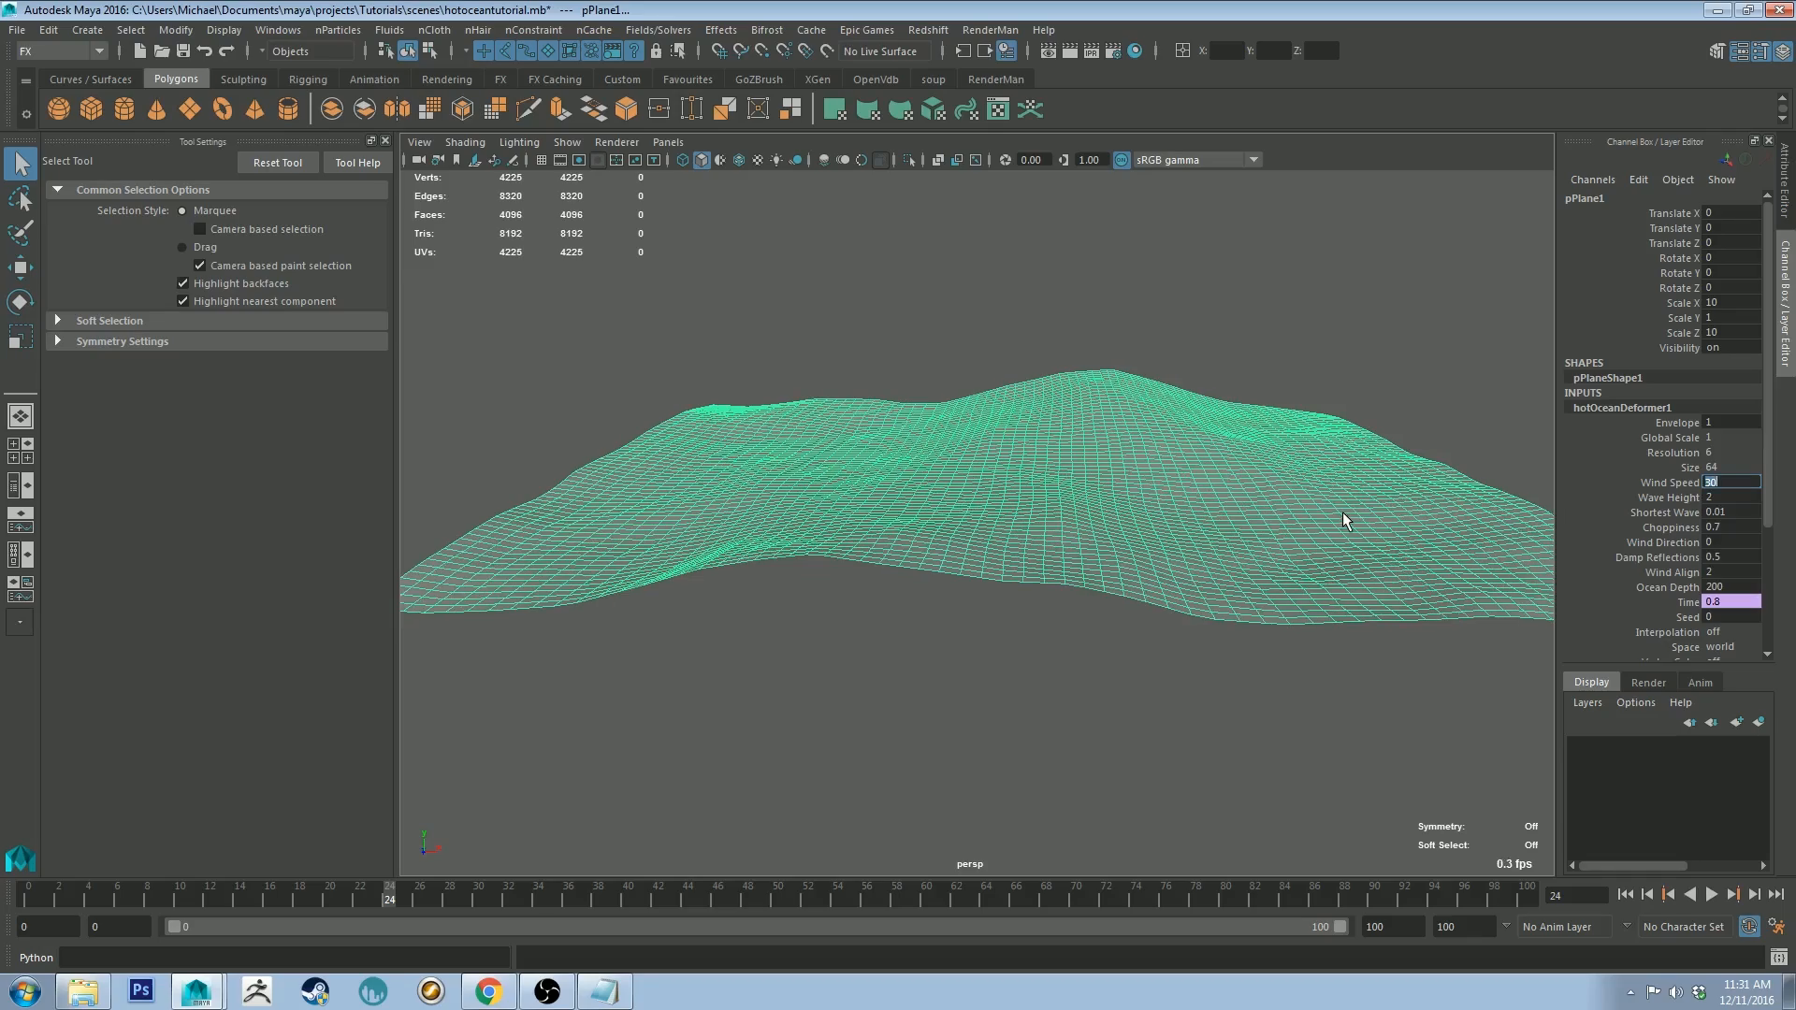
Step: Set the deformer's Wind Speed to 50 and play back the animation to judge the effect, stopping it after each run
click(1723, 895)
text(50)
key(Return)
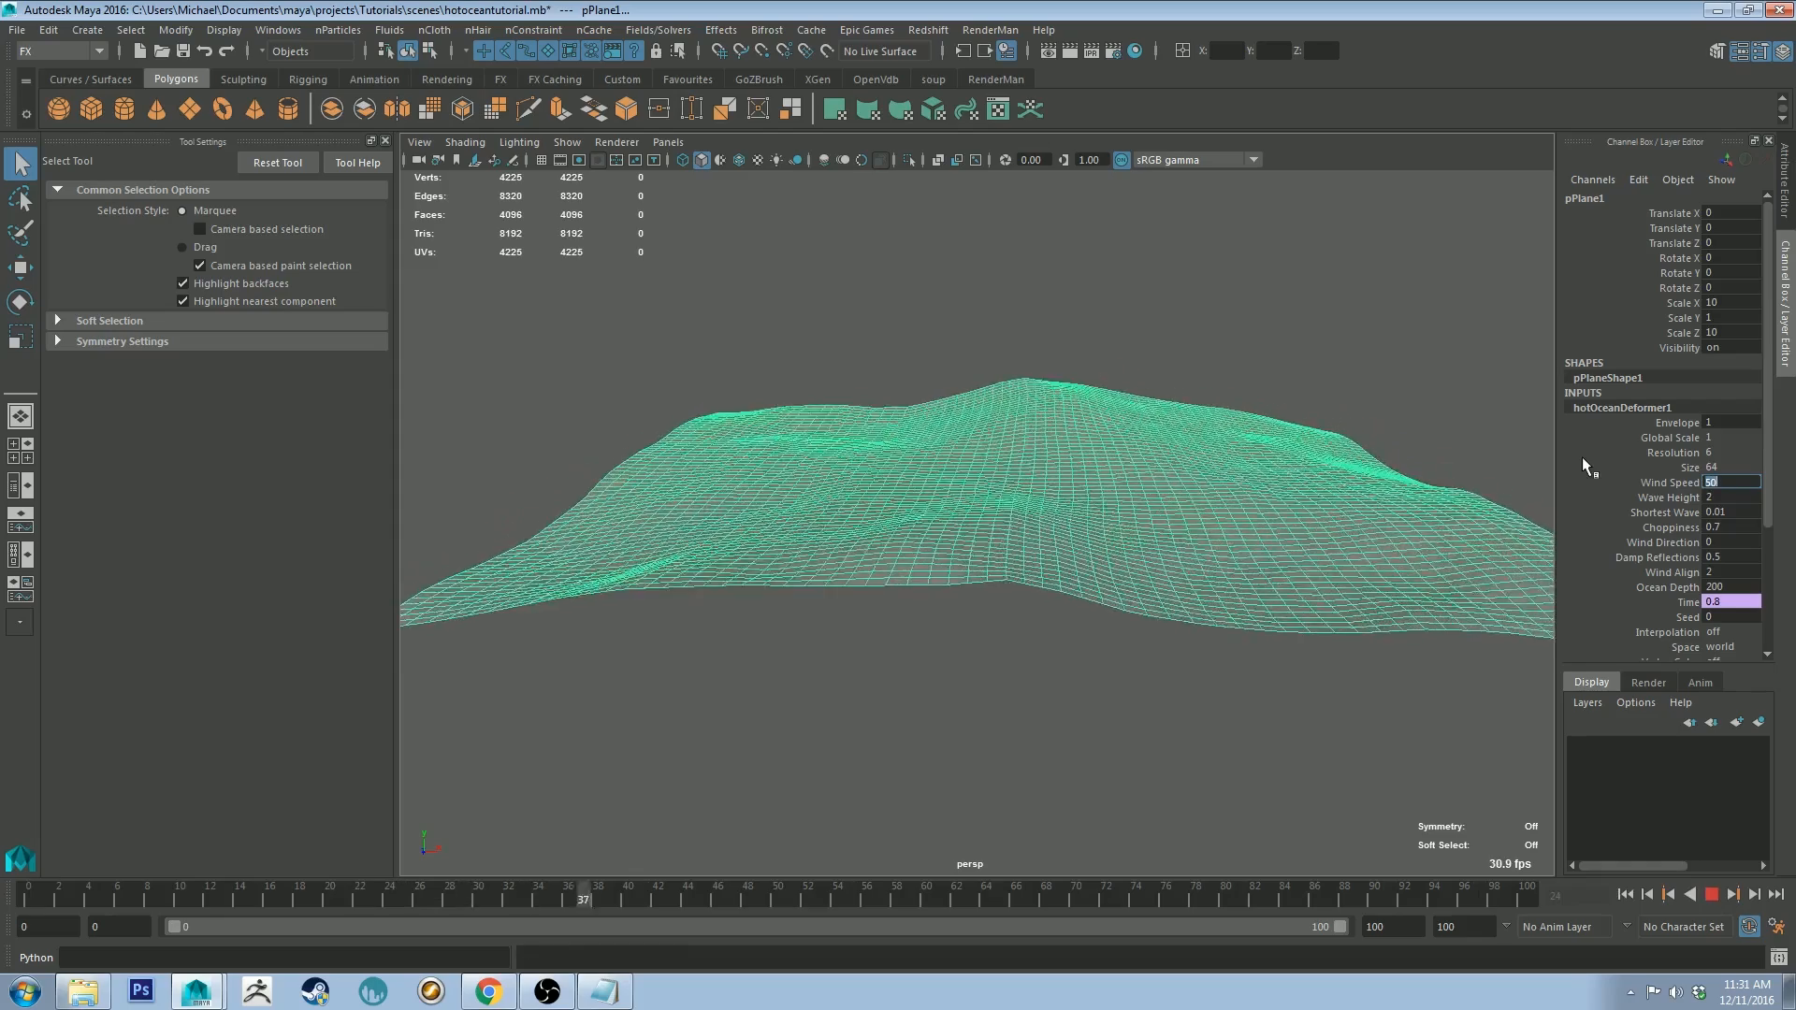
click(1714, 895)
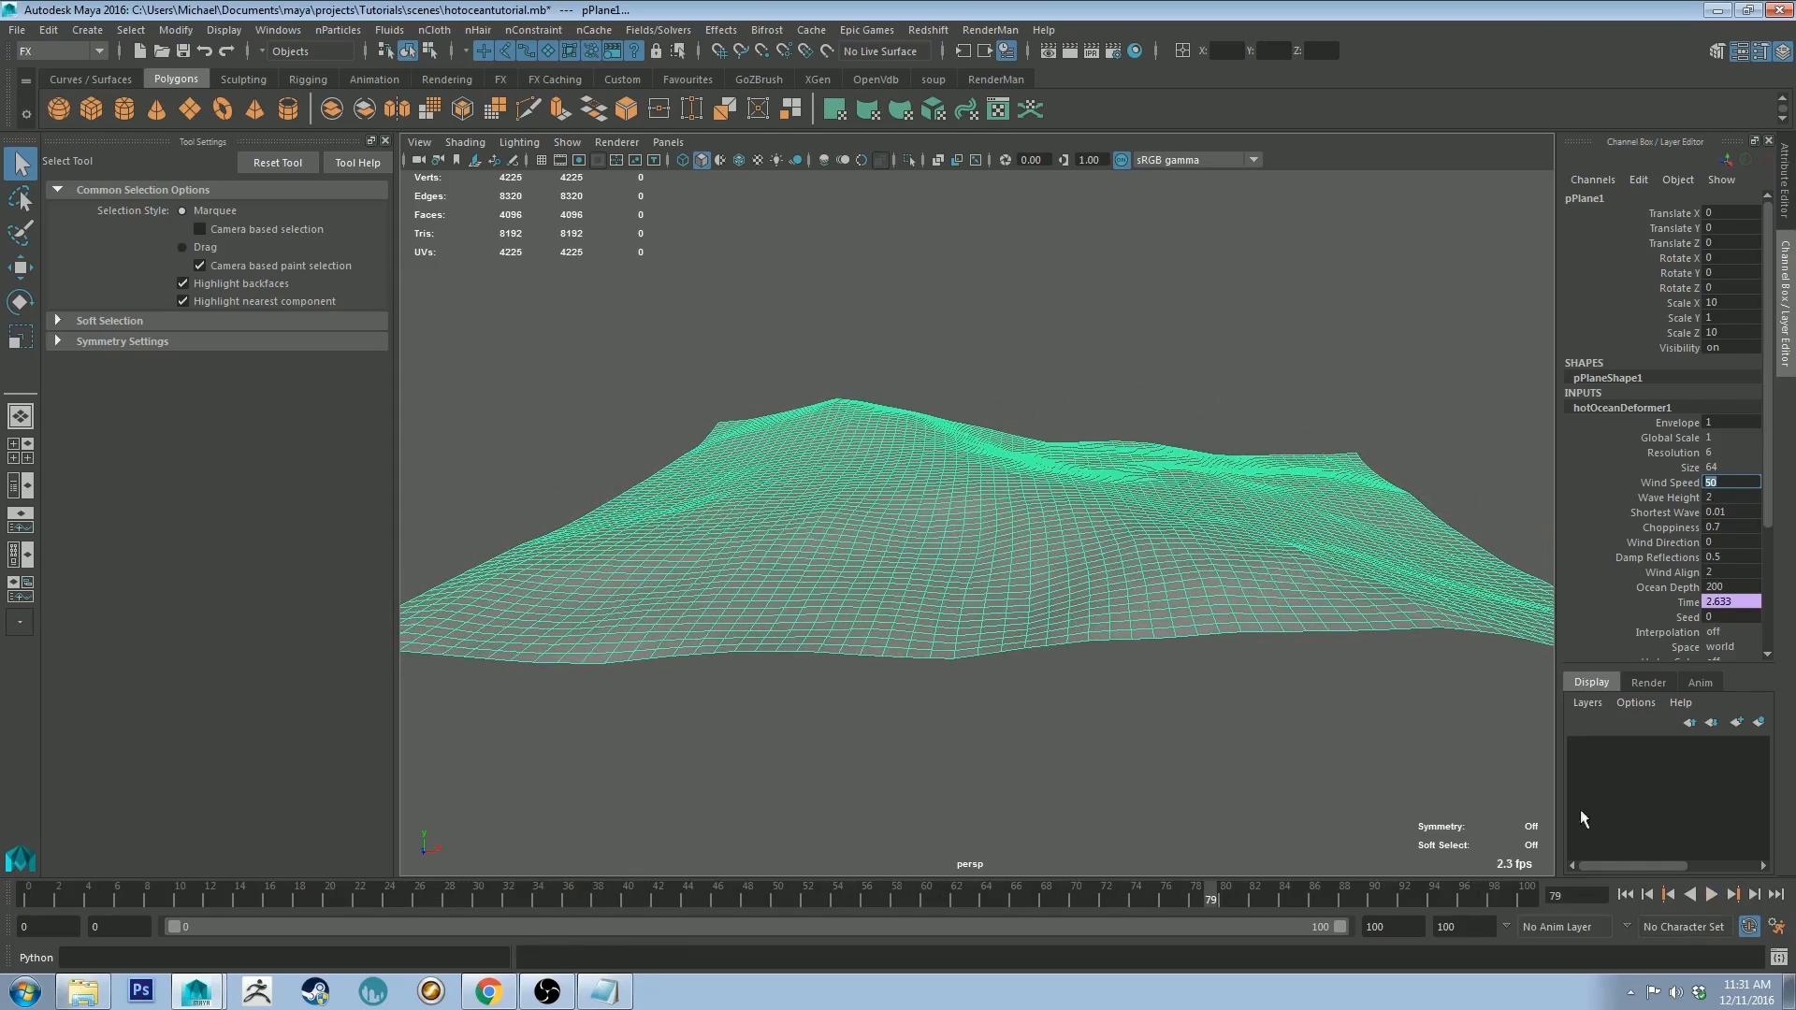
click(1711, 895)
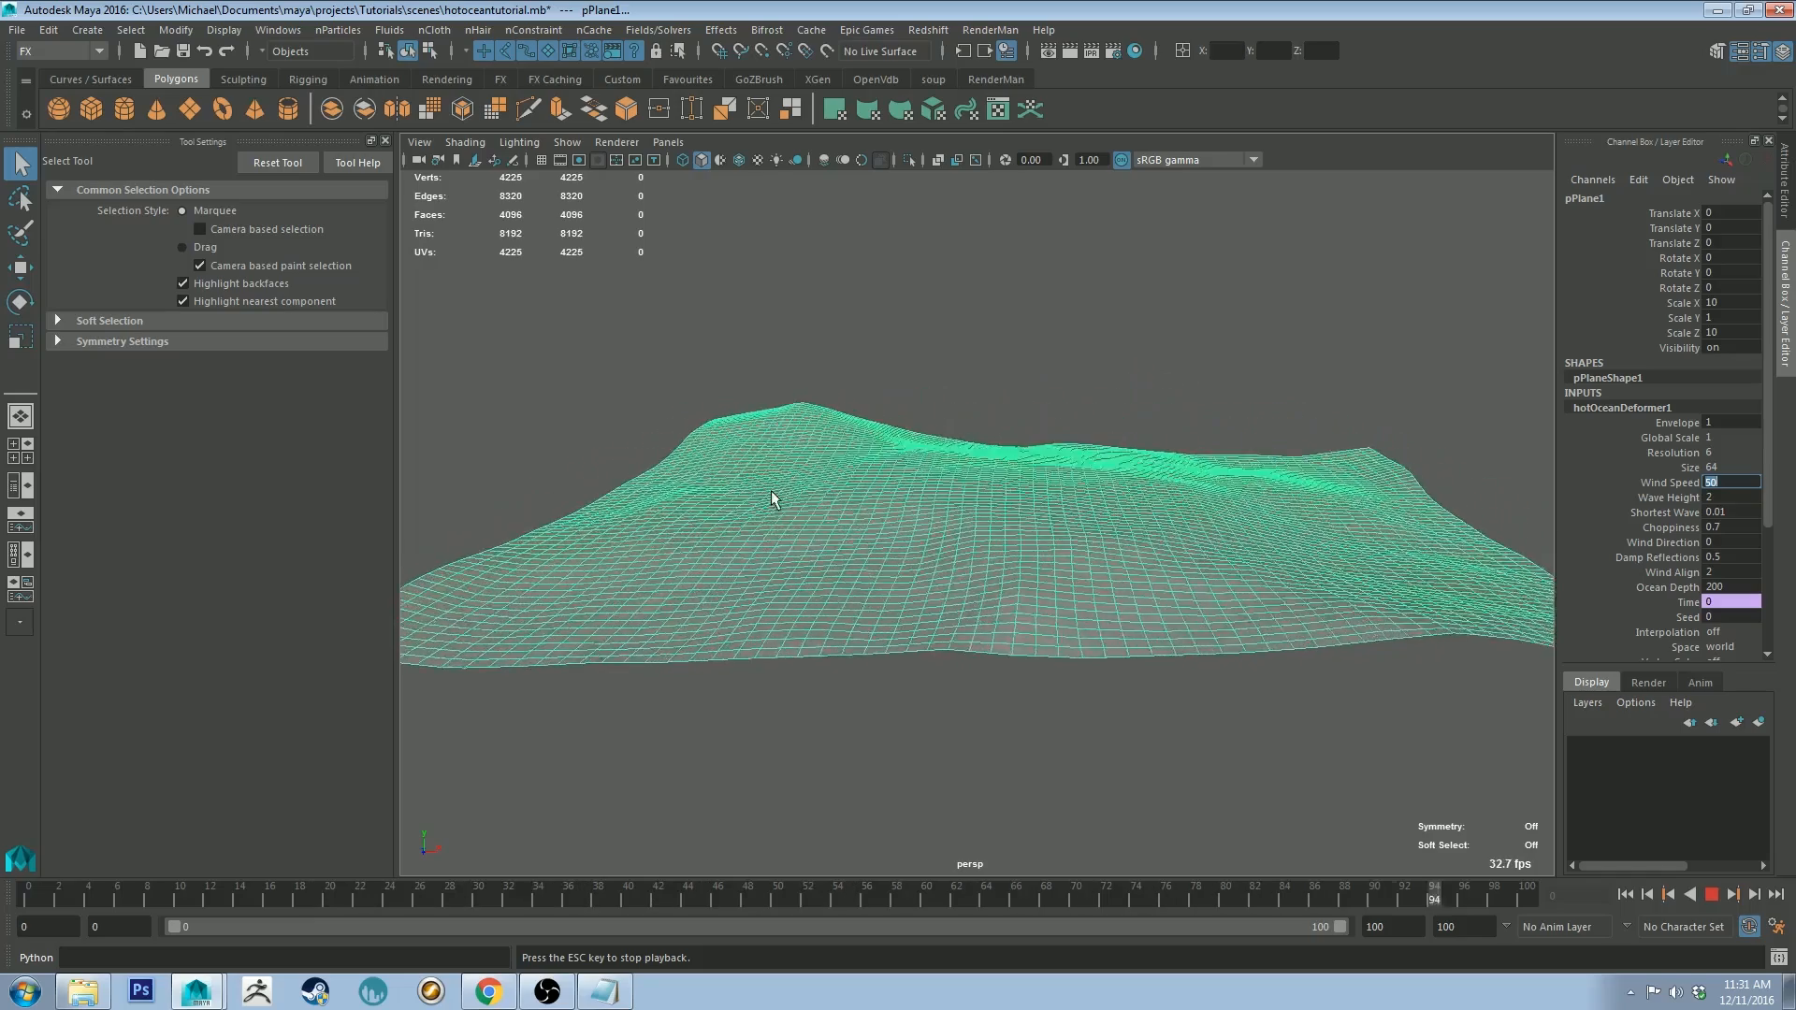
click(1710, 895)
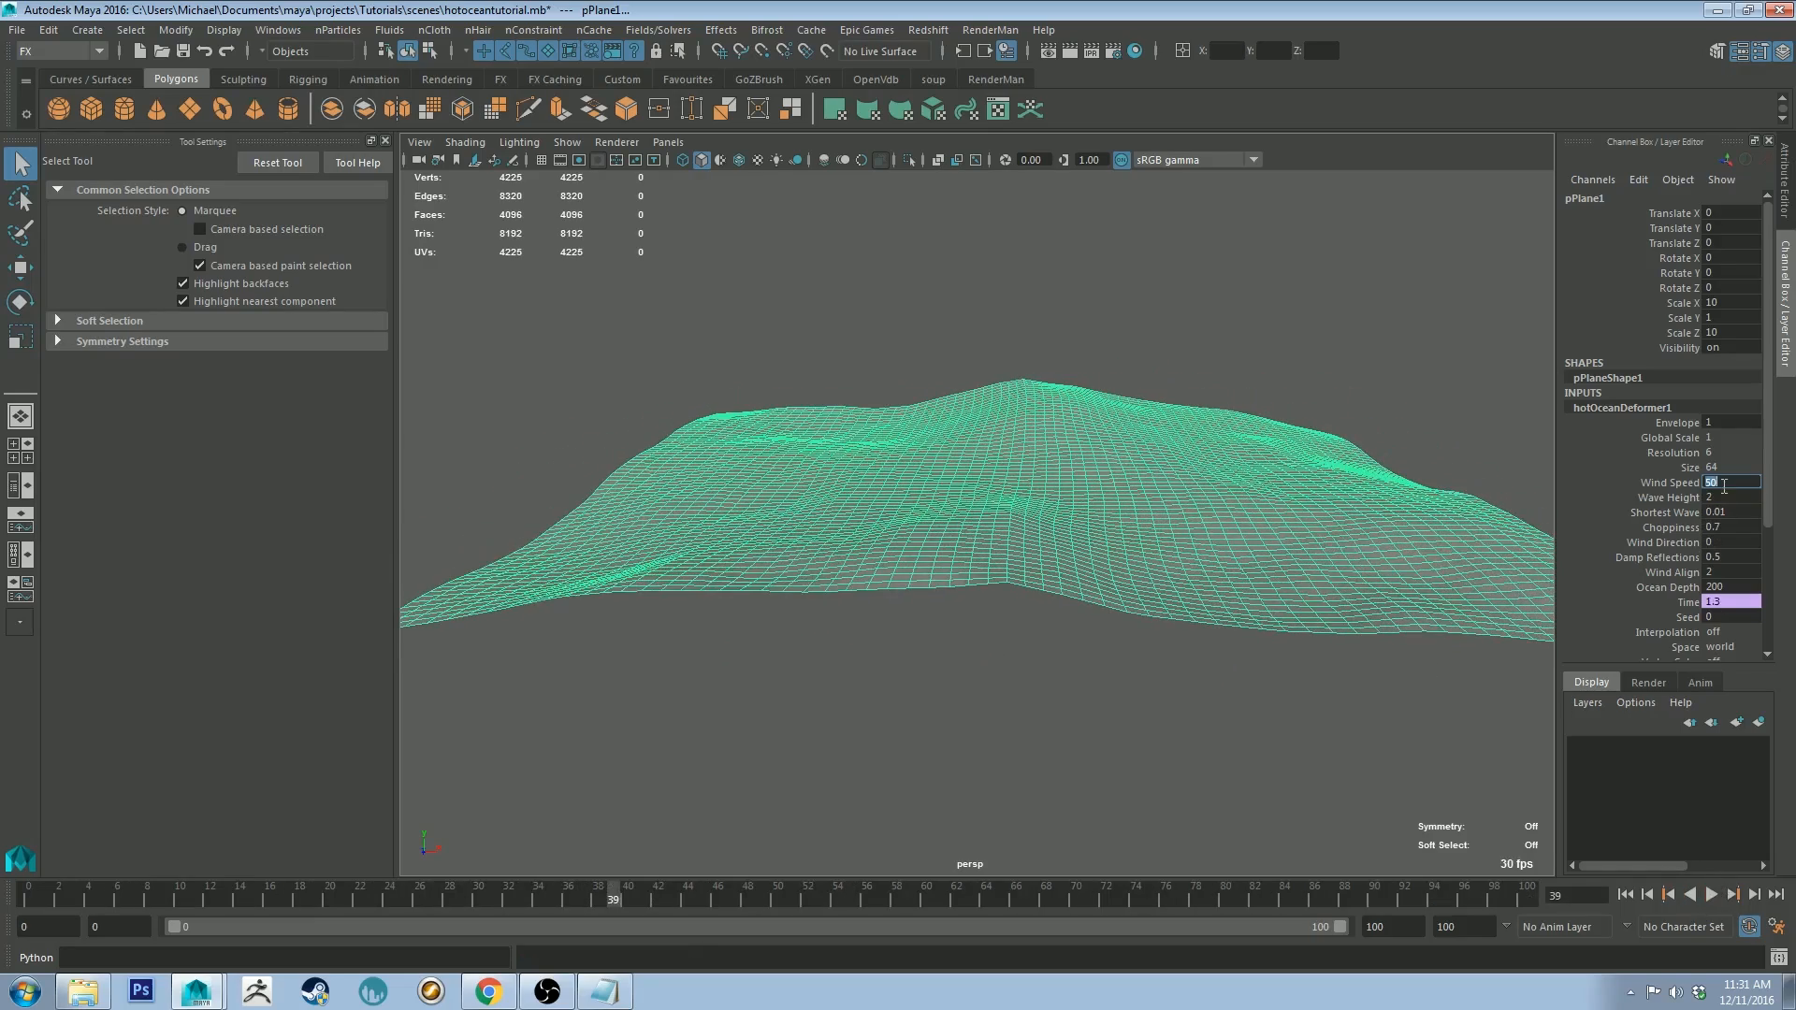
Step: Set the deformer's Wind Speed to 10, play back the shaded surface, and stop playback
text(10)
key(Return)
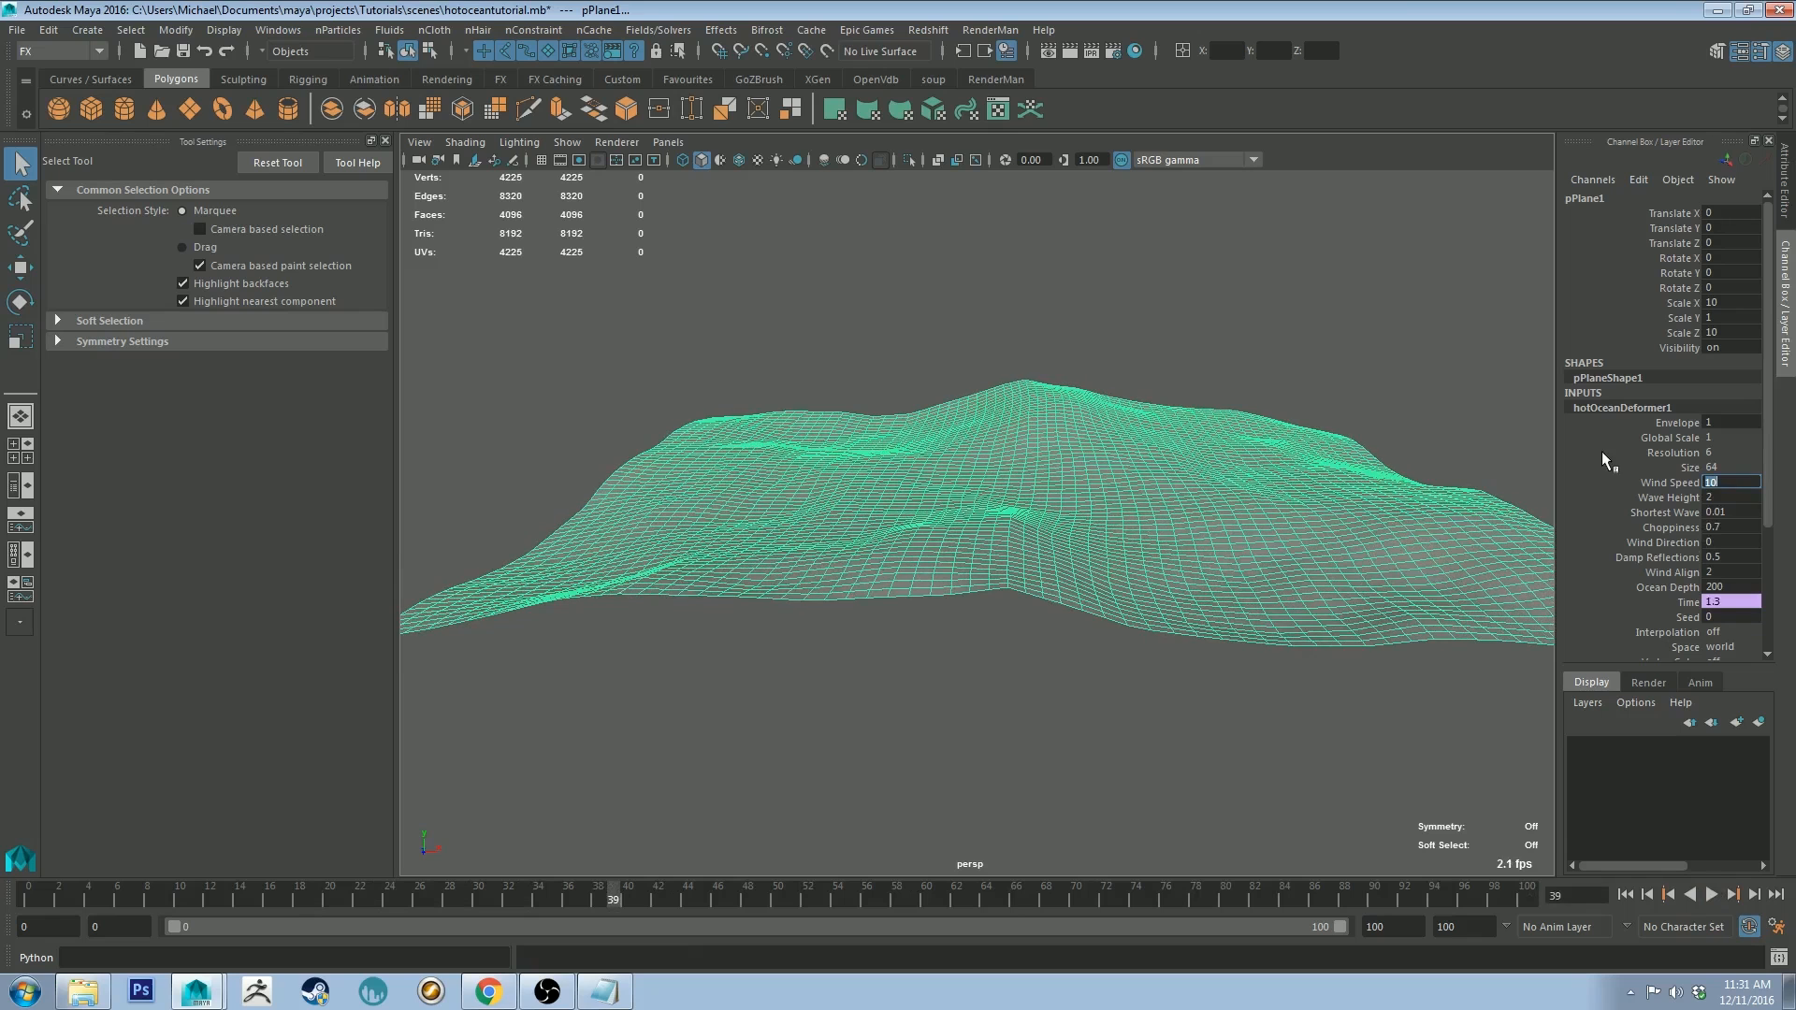
key(alt+v)
key(5)
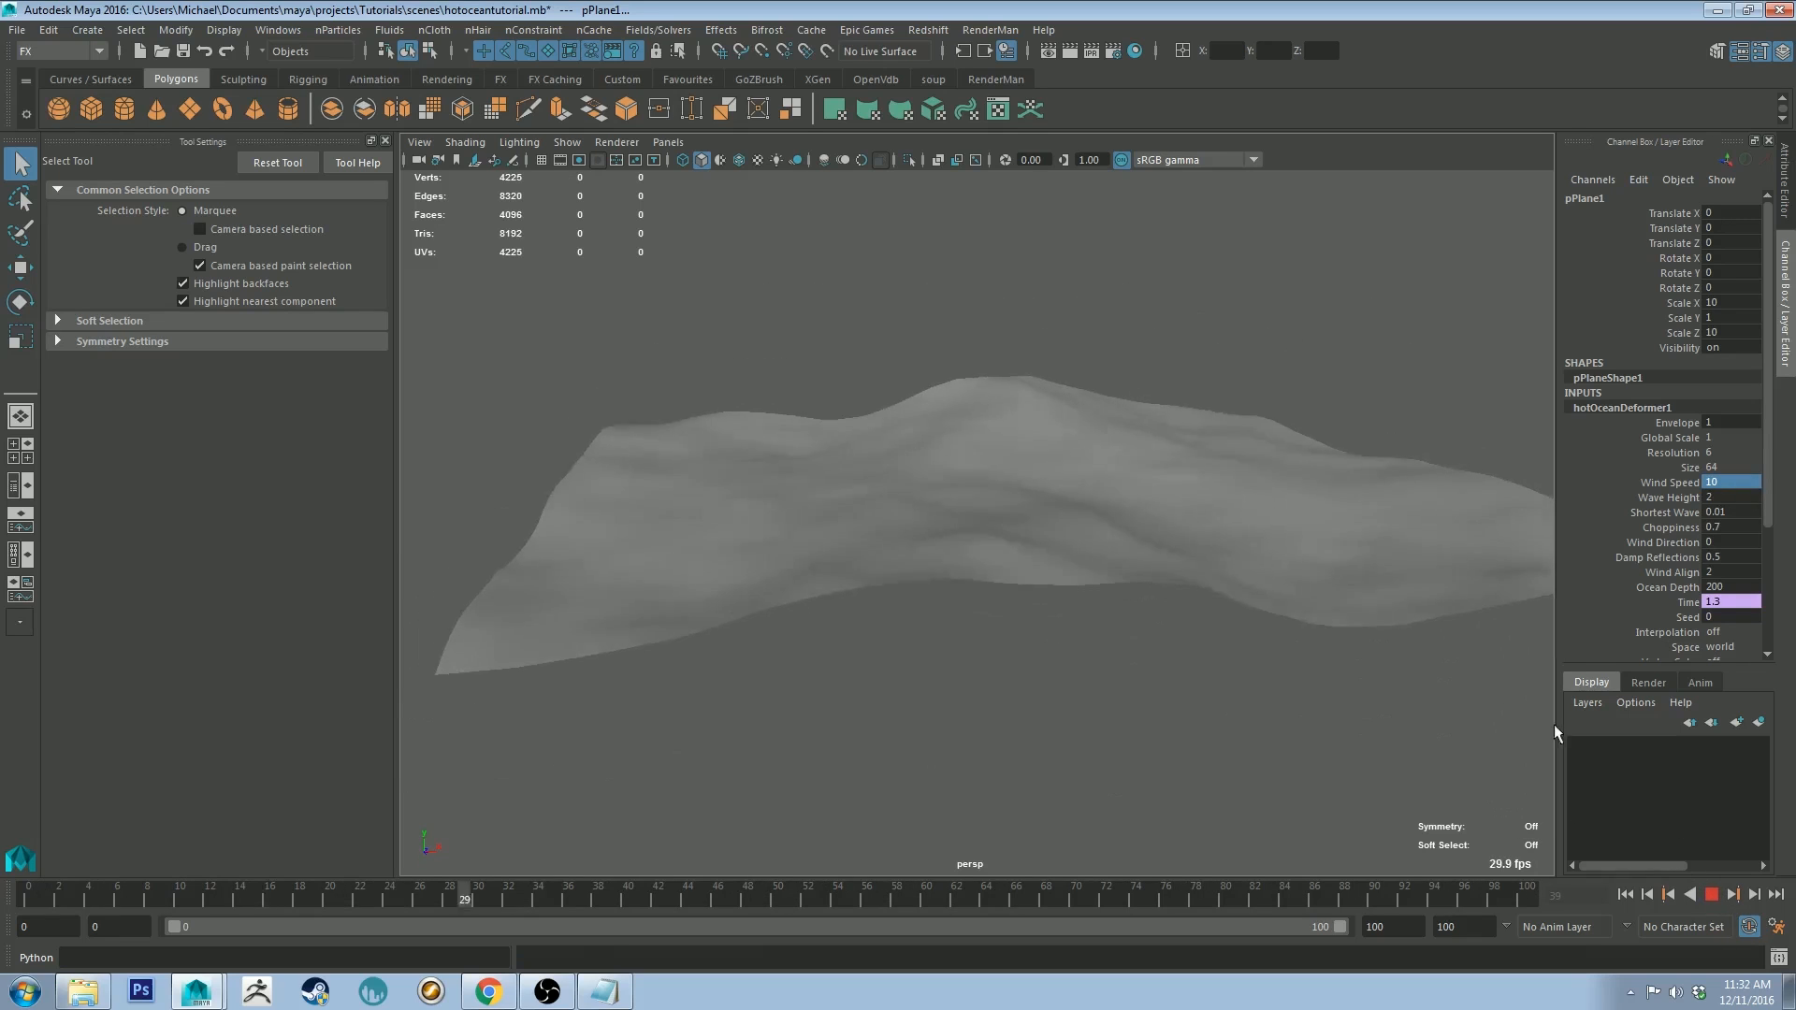
click(1709, 894)
Step: Reselect the plane and set the hotOceanDeformer1 Wave Height to 10
click(1242, 475)
key(alt+v)
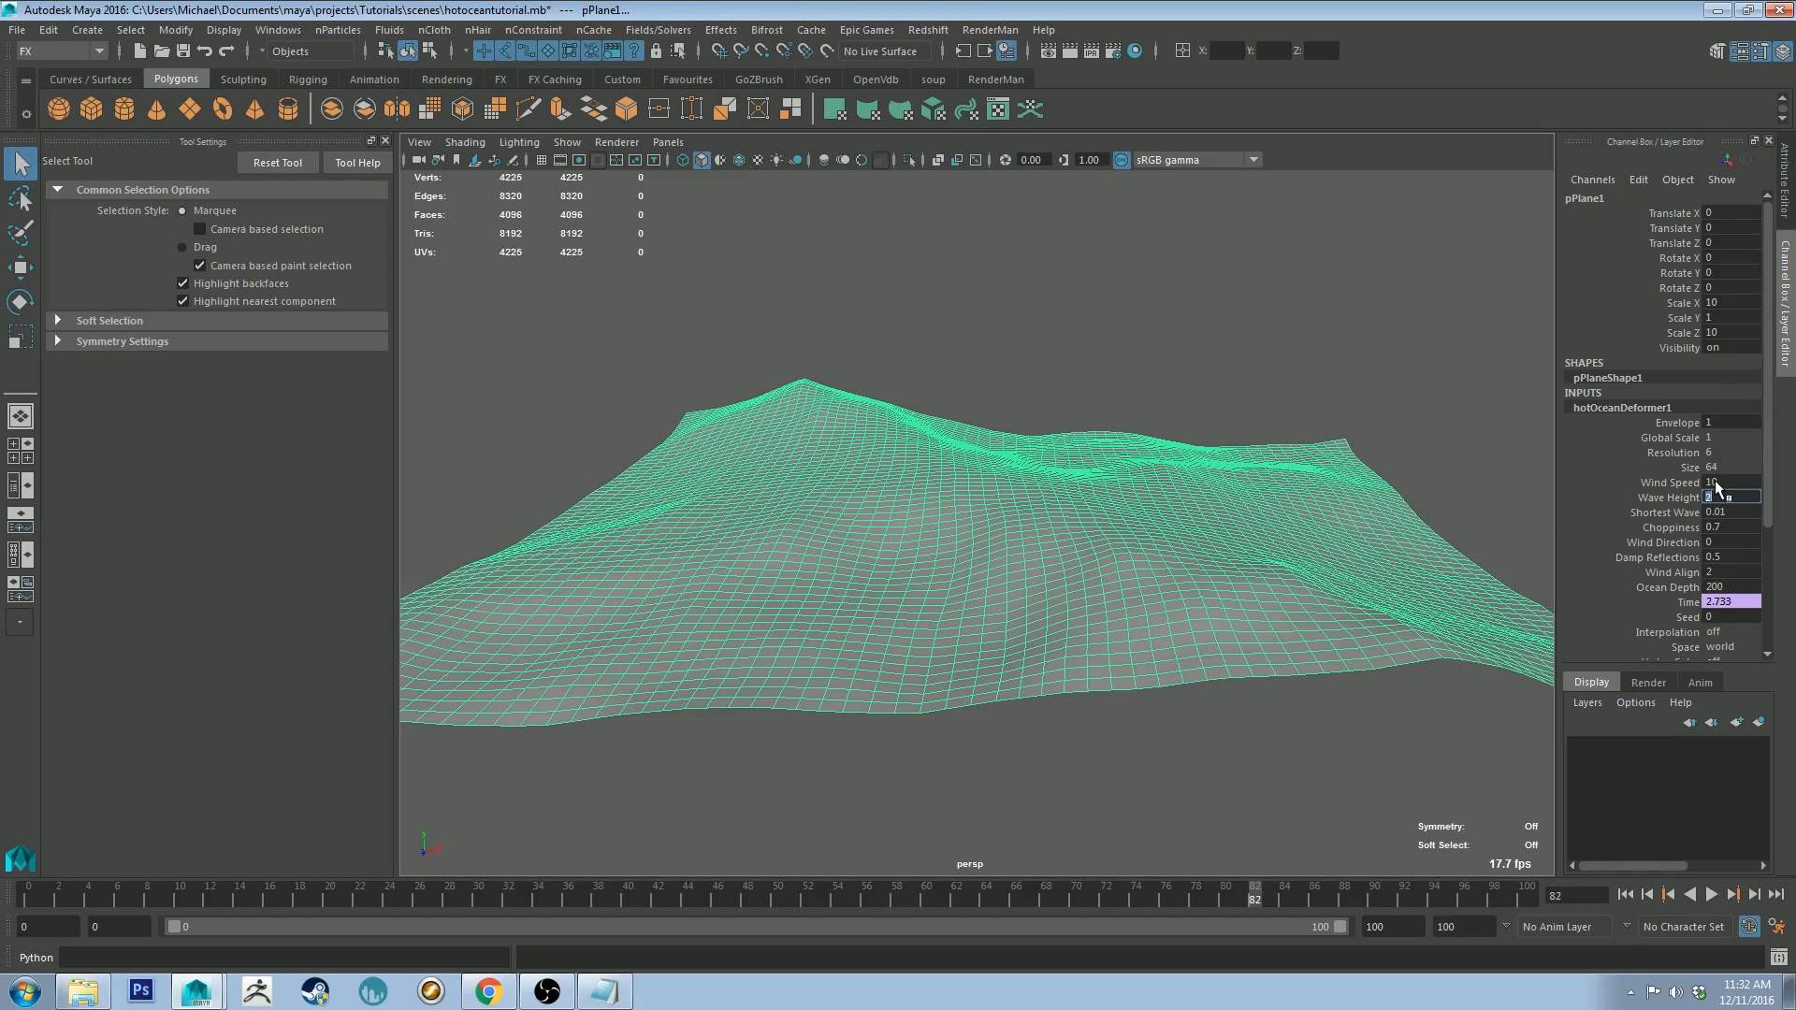
key(Return)
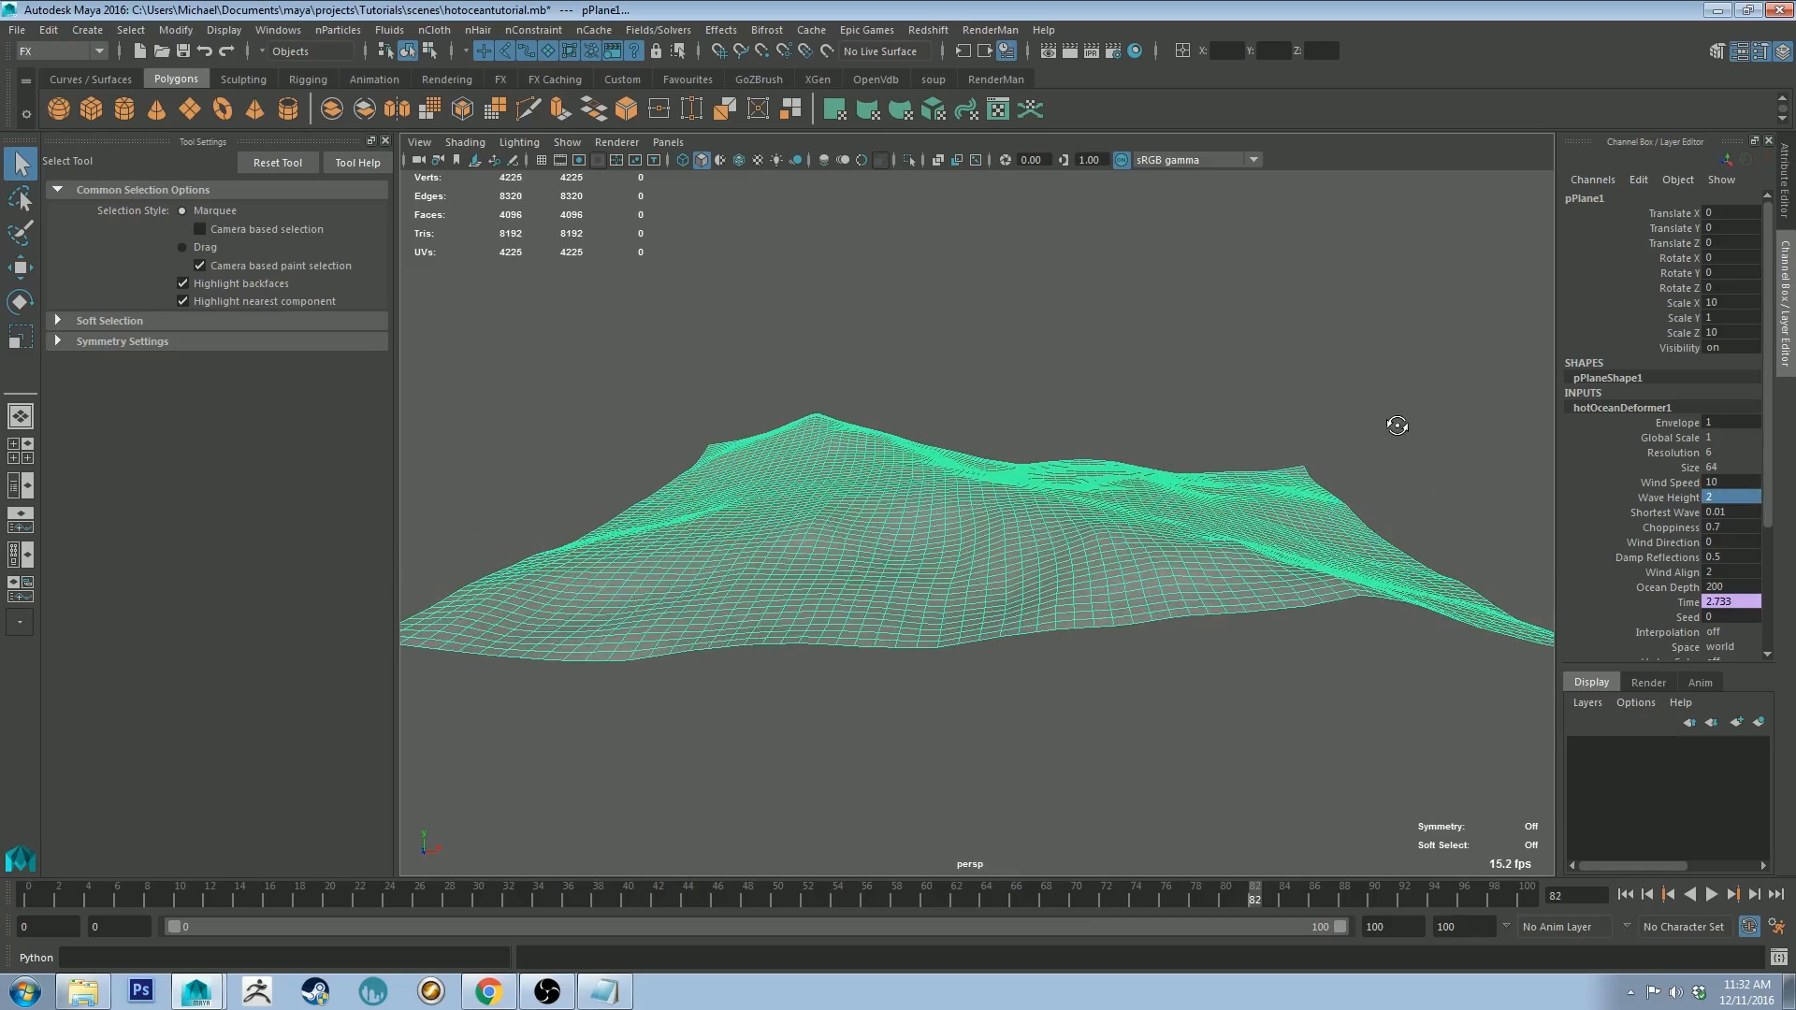
click(1707, 497)
text(10)
key(Return)
Step: Inspect the exaggerated waves and set the deformer's Wave Height to 1
alt+drag(1356, 479, 1253, 472)
click(1728, 497)
text(1)
key(Return)
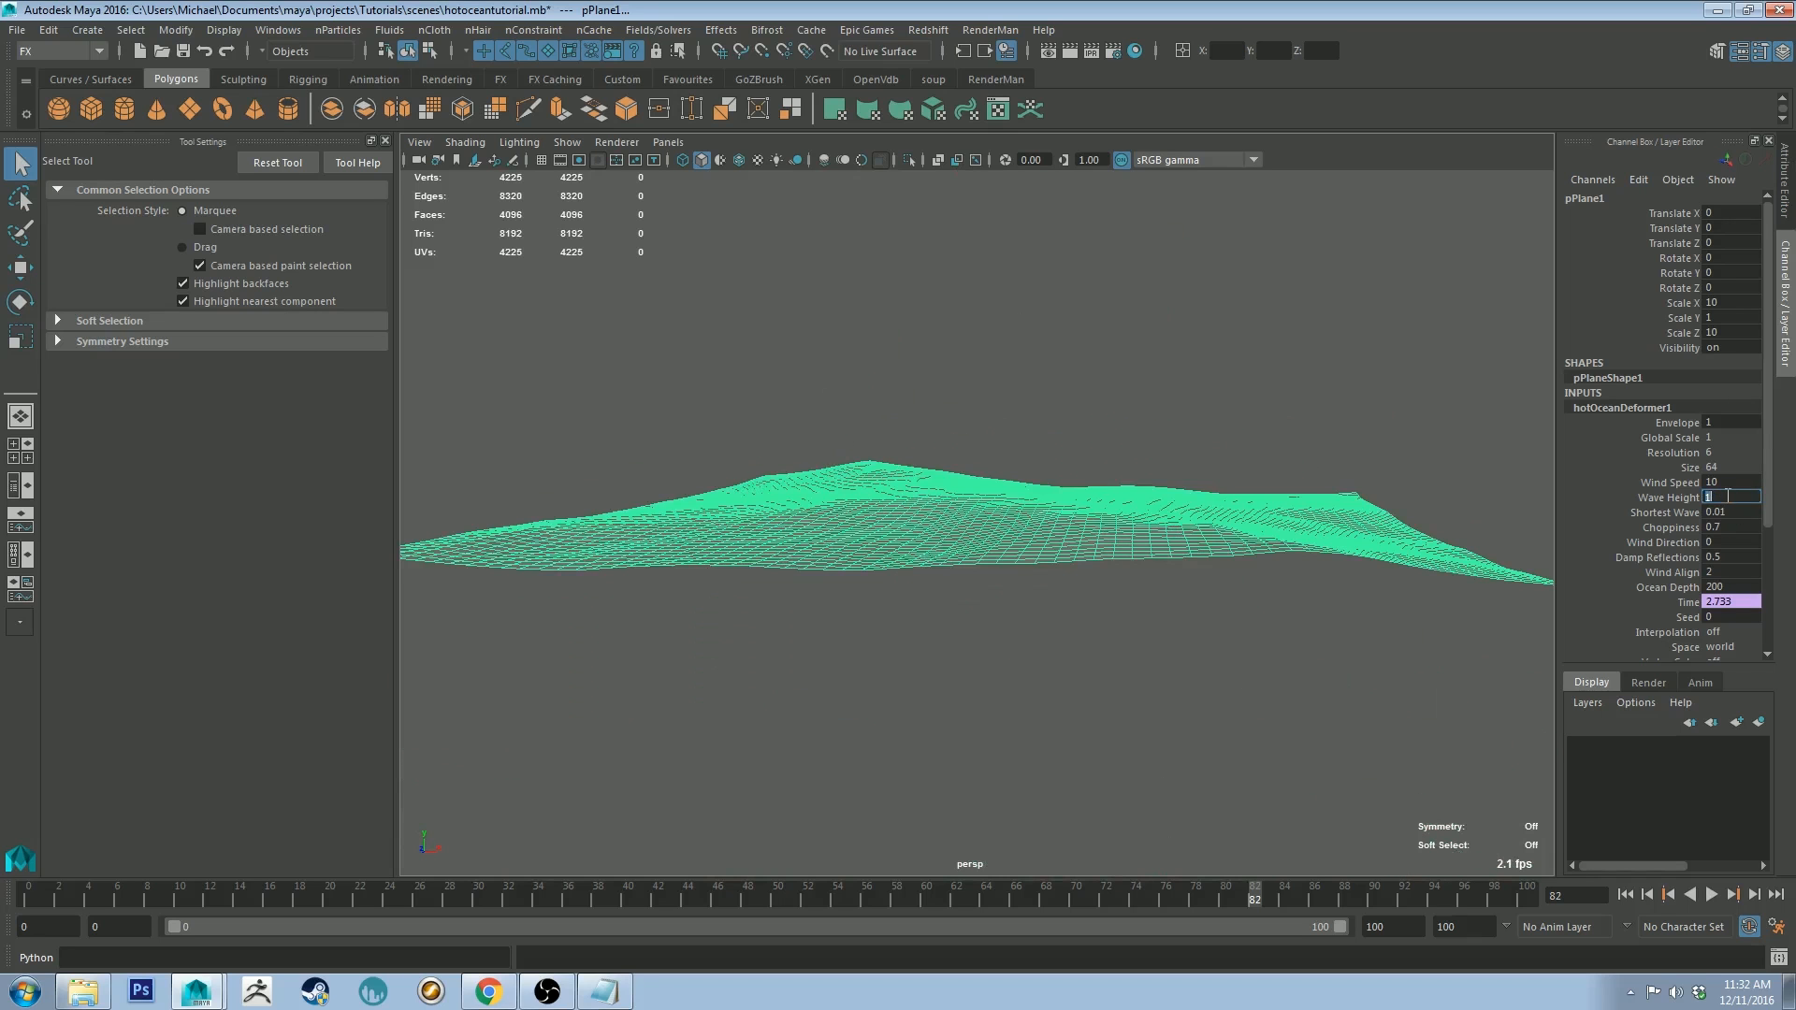
Step: Set the deformer's Wave Height to 1.5, play back the ocean animation, and stop playback
text(5)
key(Return)
alt+drag(1148, 367, 1169, 386)
click(1721, 494)
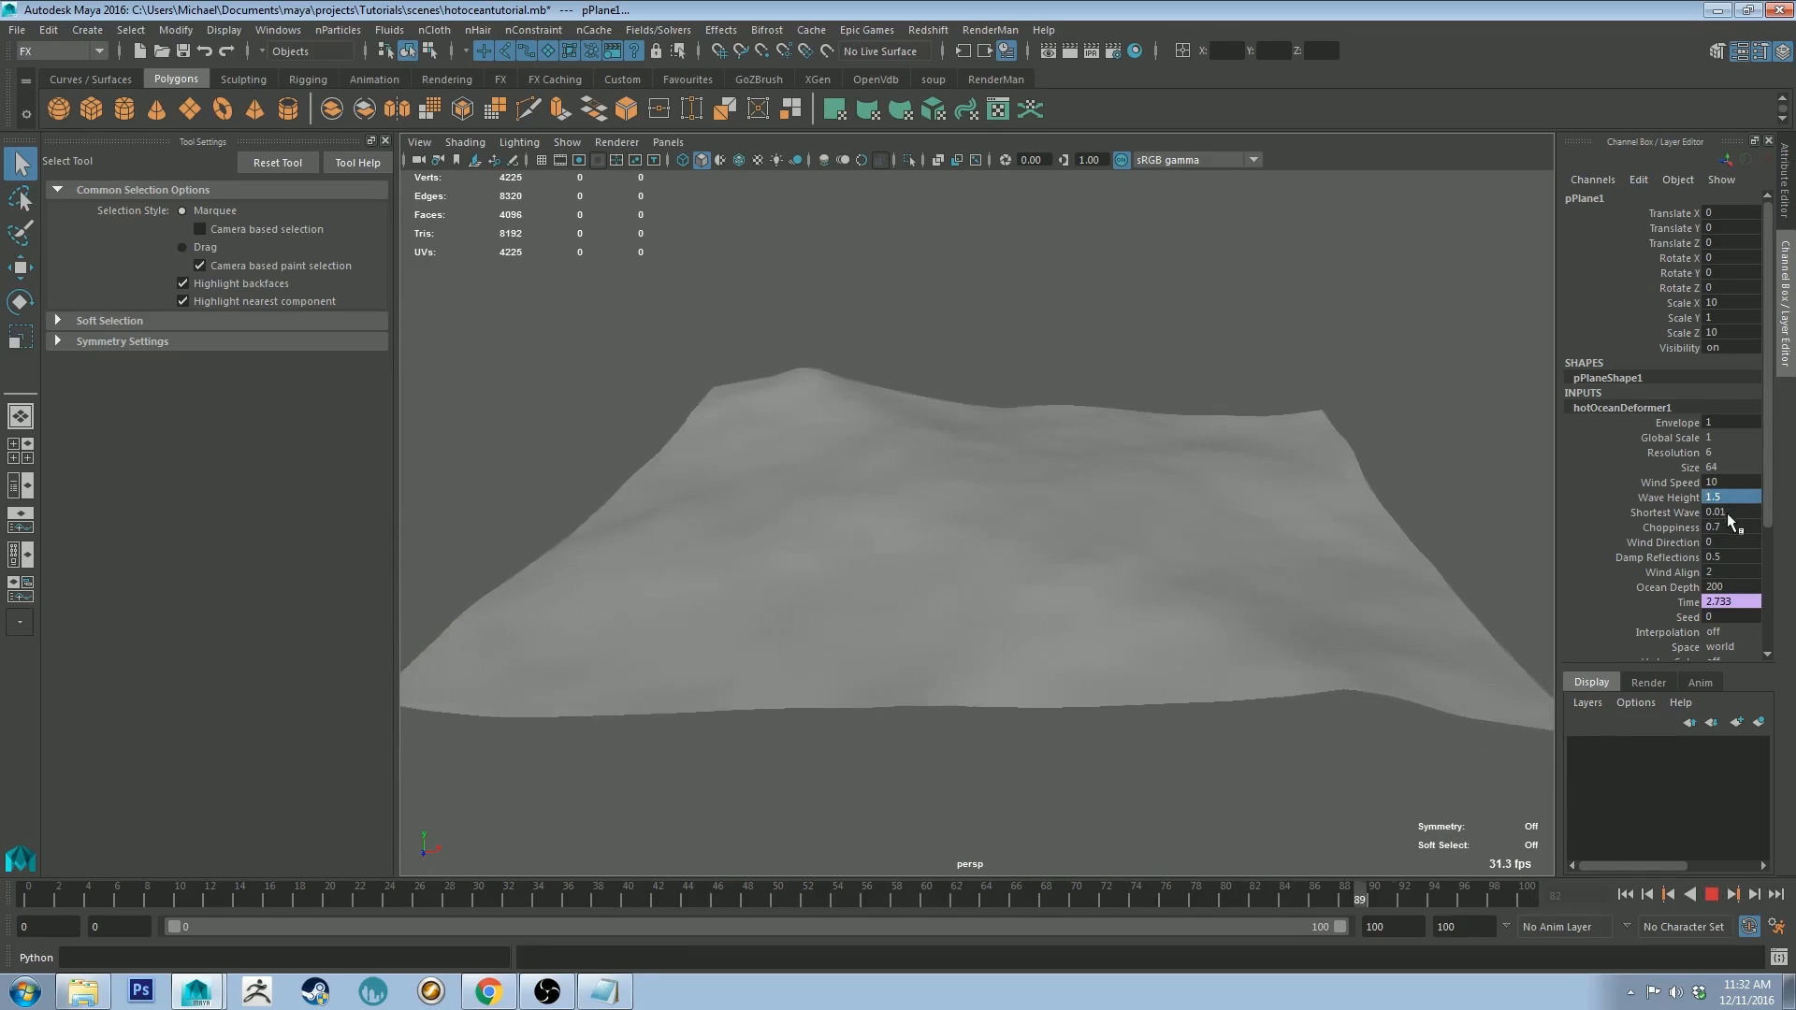
click(1734, 514)
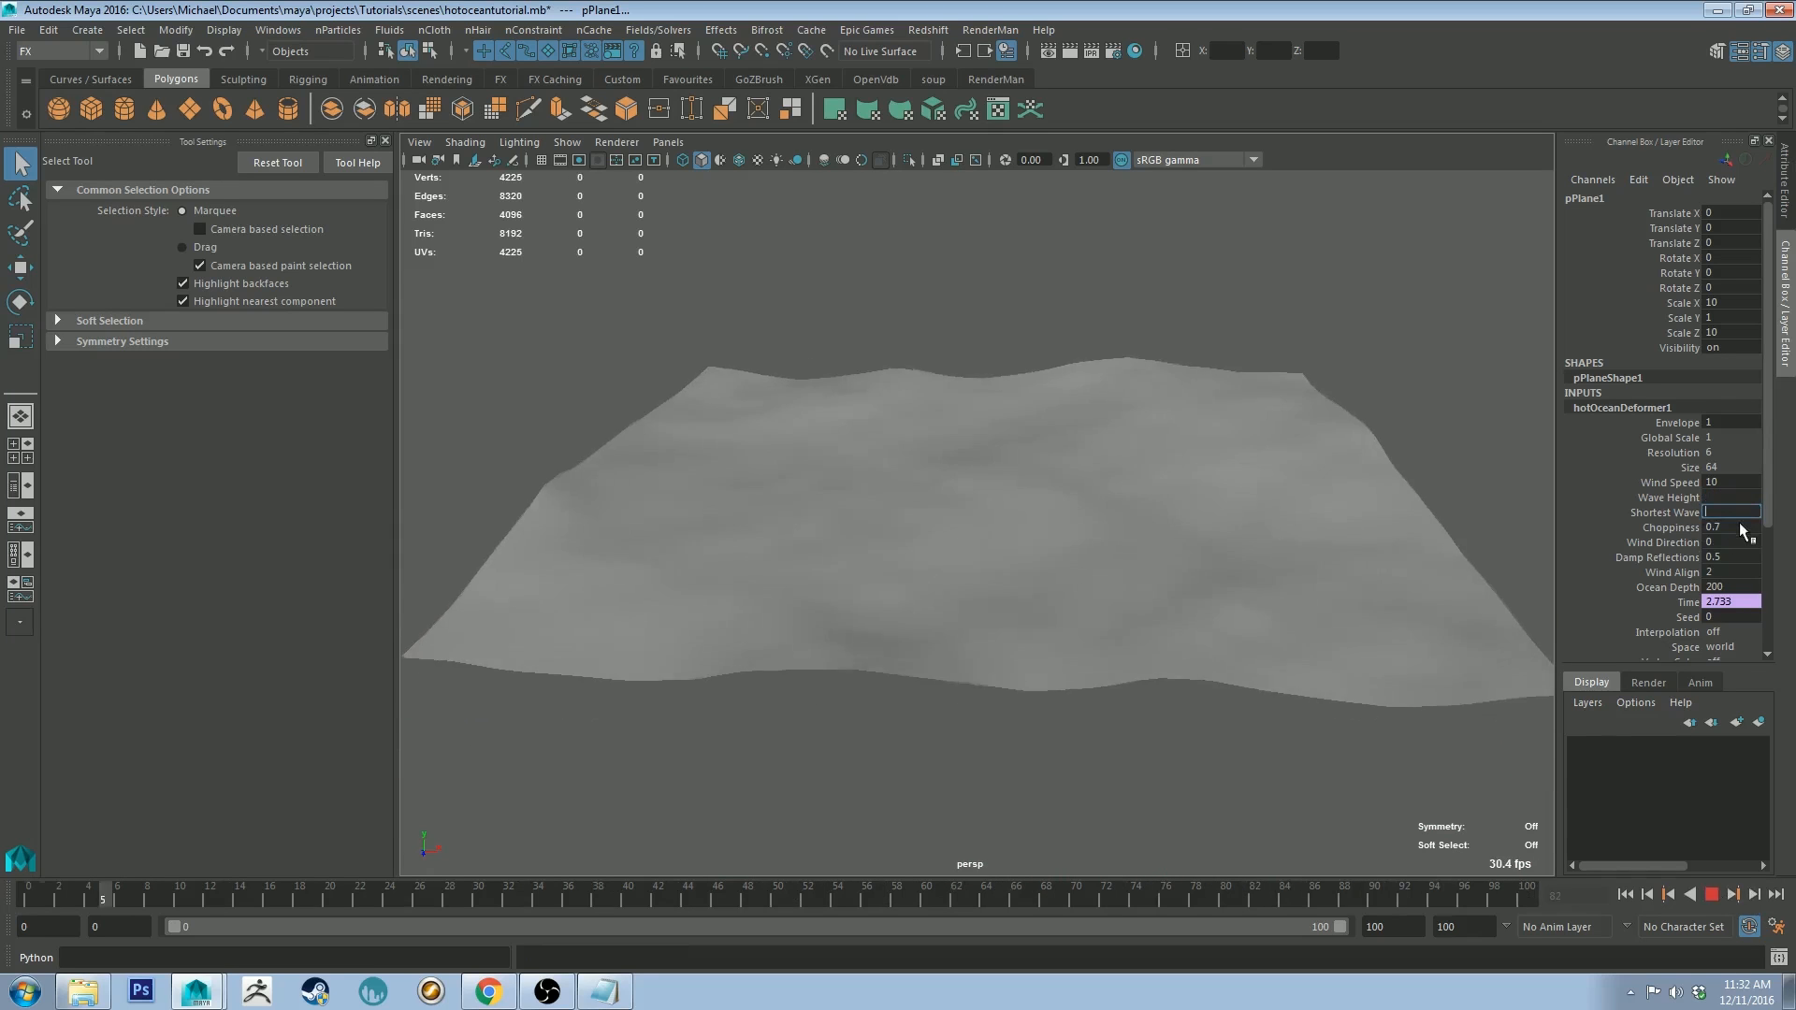
click(1711, 895)
Step: Reselect the plane, set the hotOceanDeformer1 Shortest Wave to 1, play back the shaded surface, and stop playback
click(1212, 482)
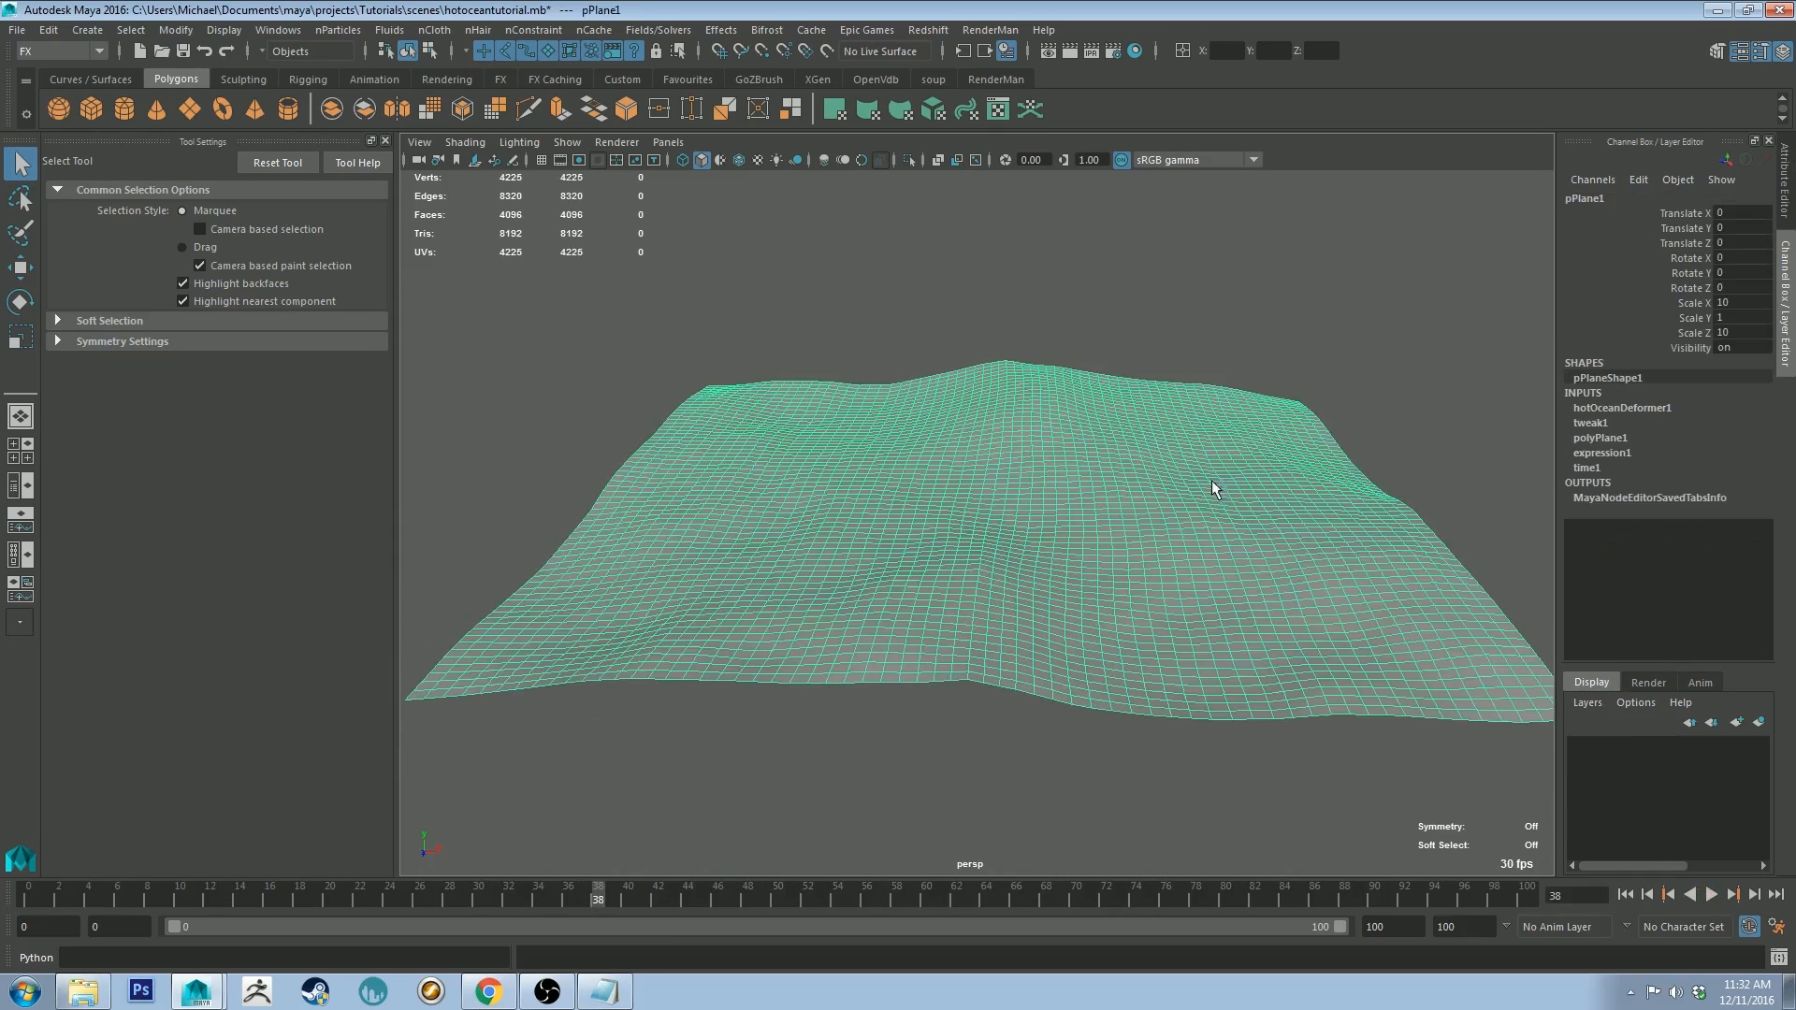
click(1664, 407)
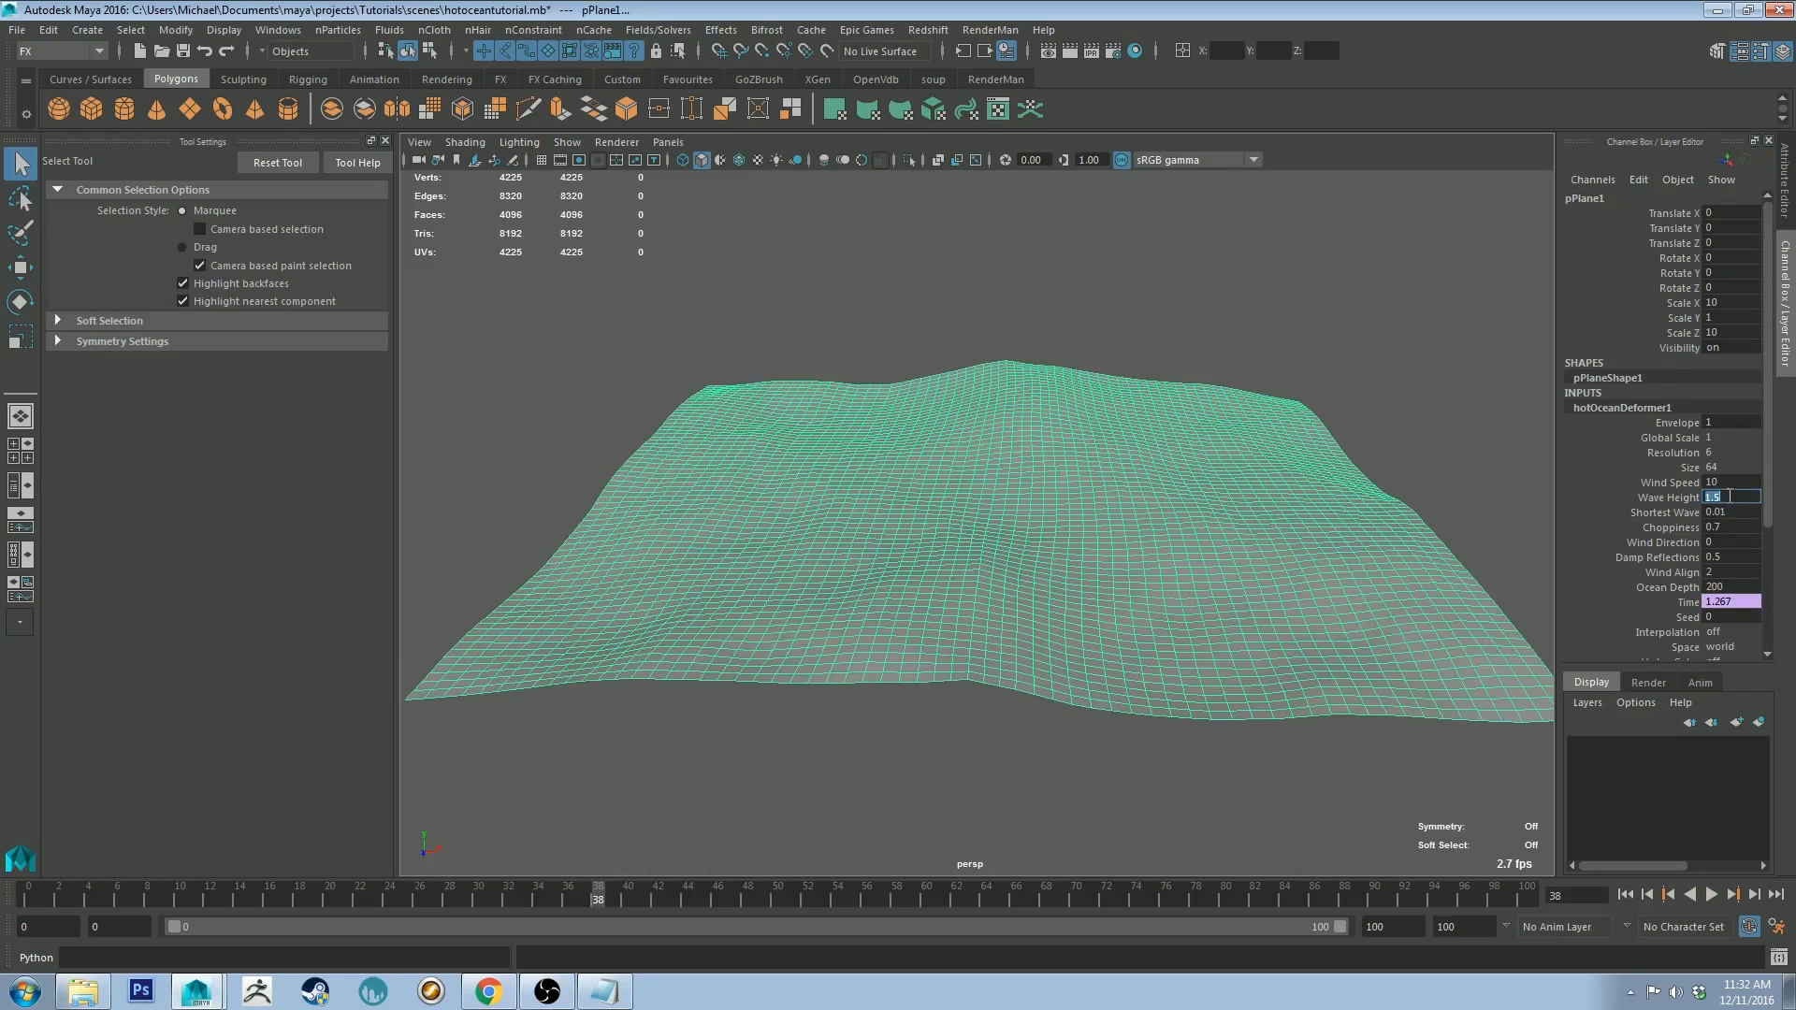
text(1)
key(Return)
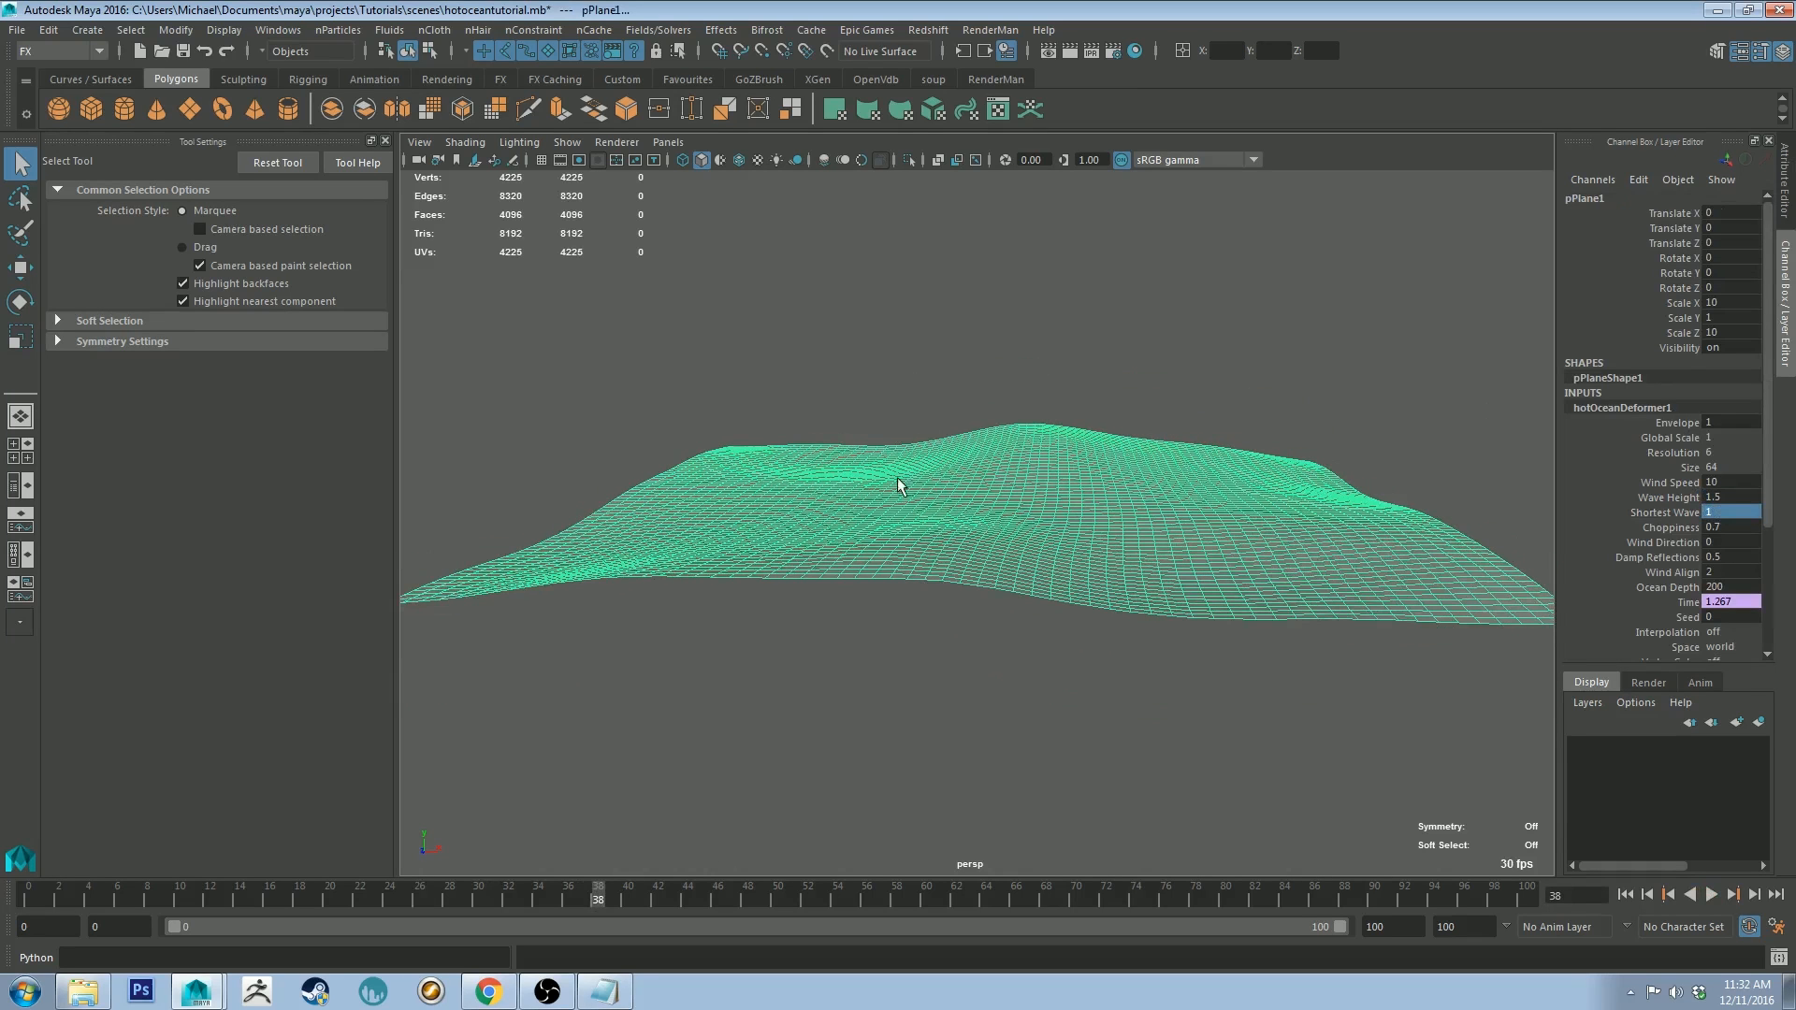
click(1456, 425)
click(1711, 894)
alt+drag(817, 485, 1054, 333)
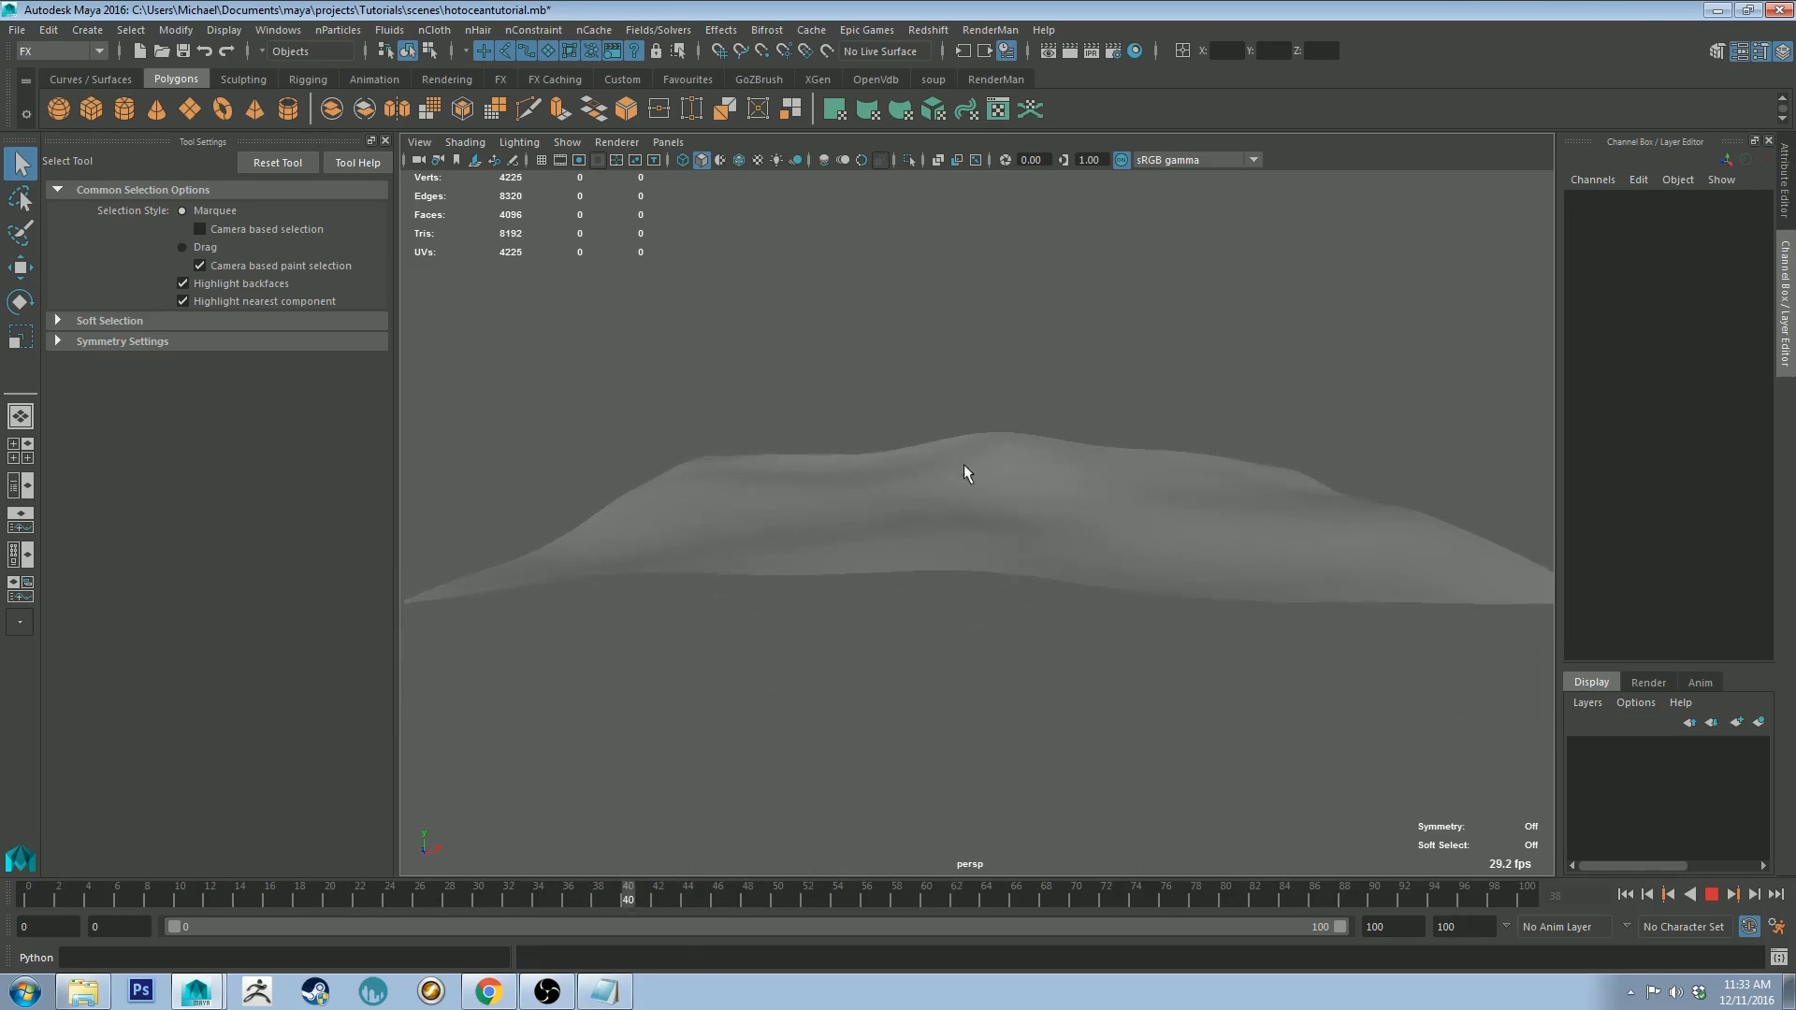
click(1710, 895)
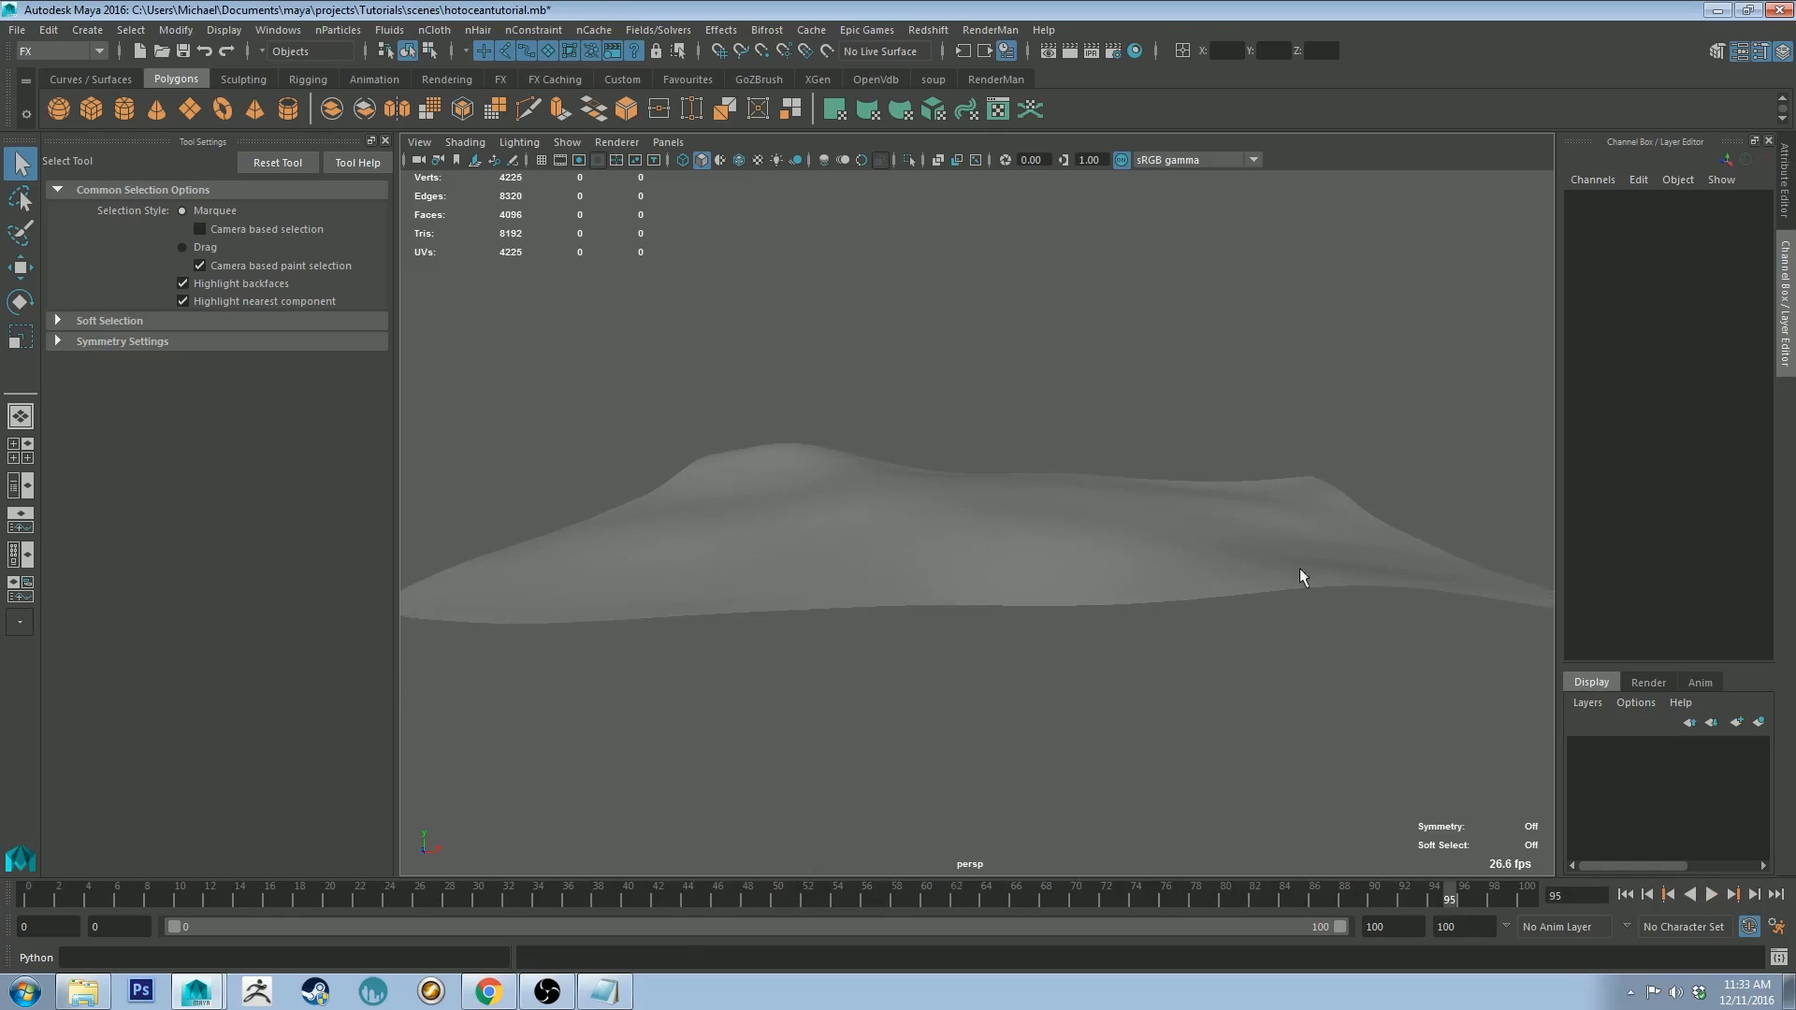
Step: Reselect the plane and set the hotOceanDeformer1 Shortest Wave to 0.5, checking the surface shaded without its selection highlight
click(1293, 503)
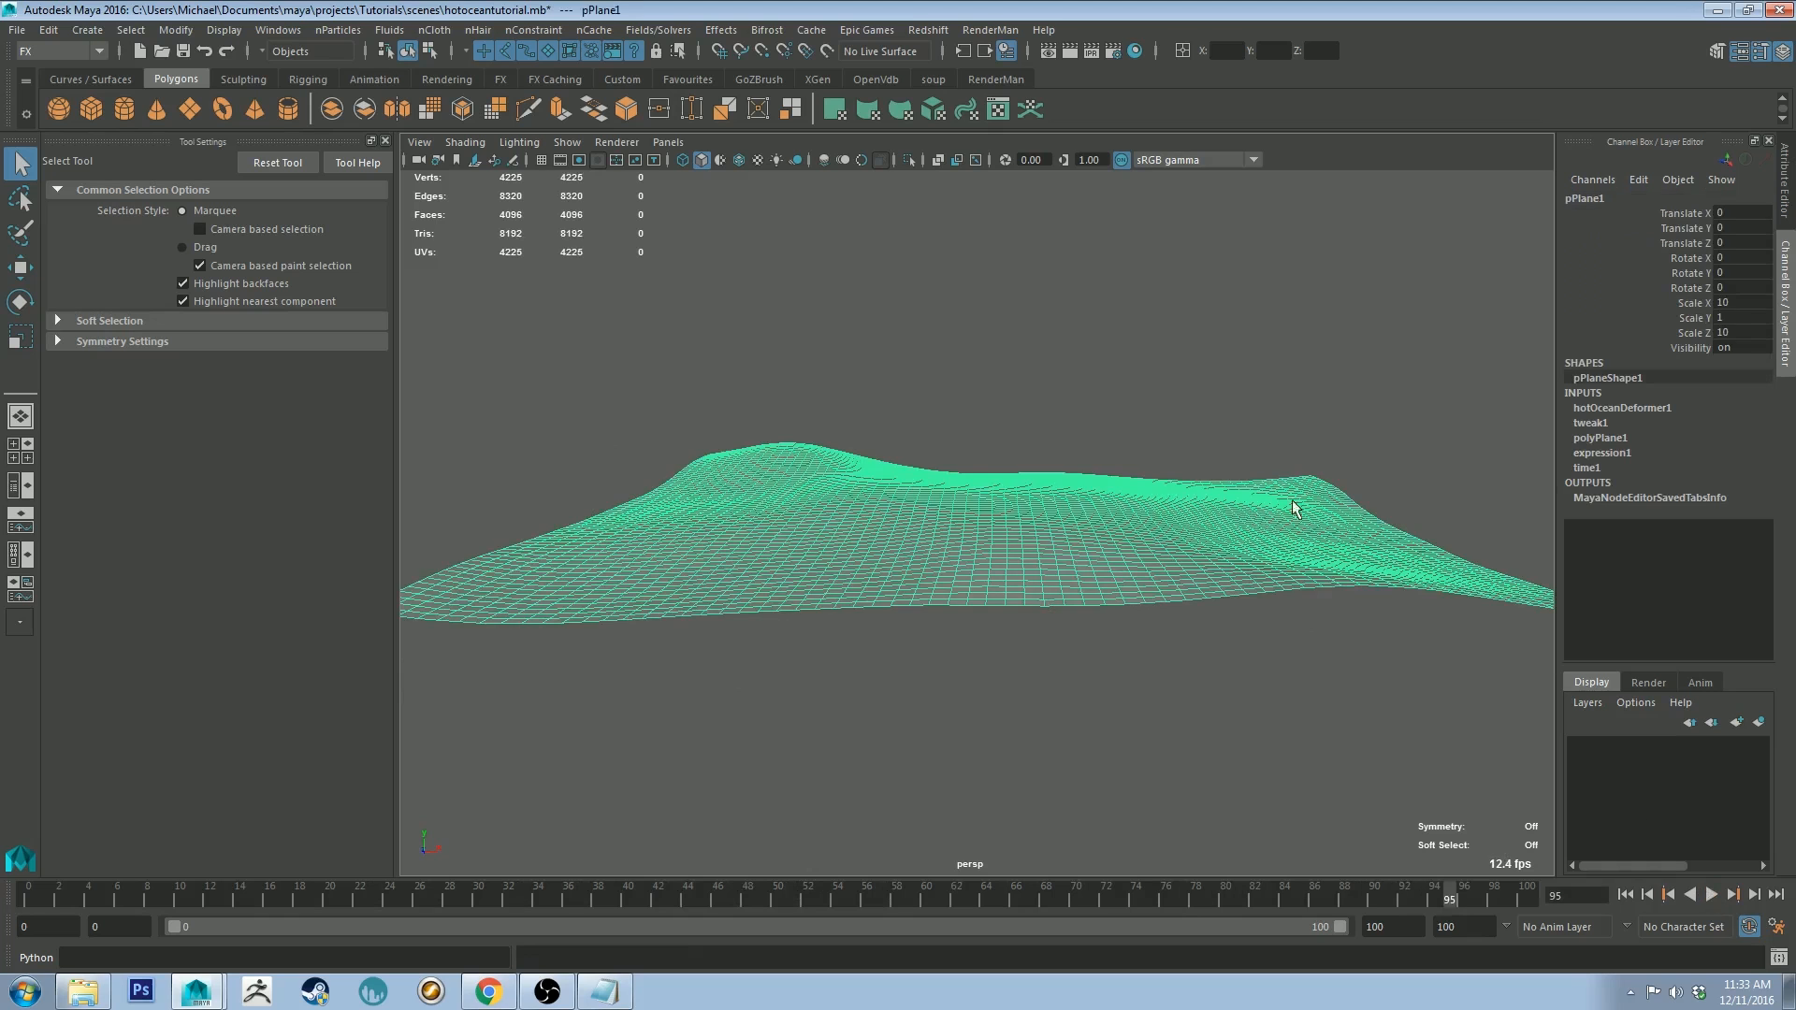
click(1623, 409)
double_click(1721, 511)
key(Return)
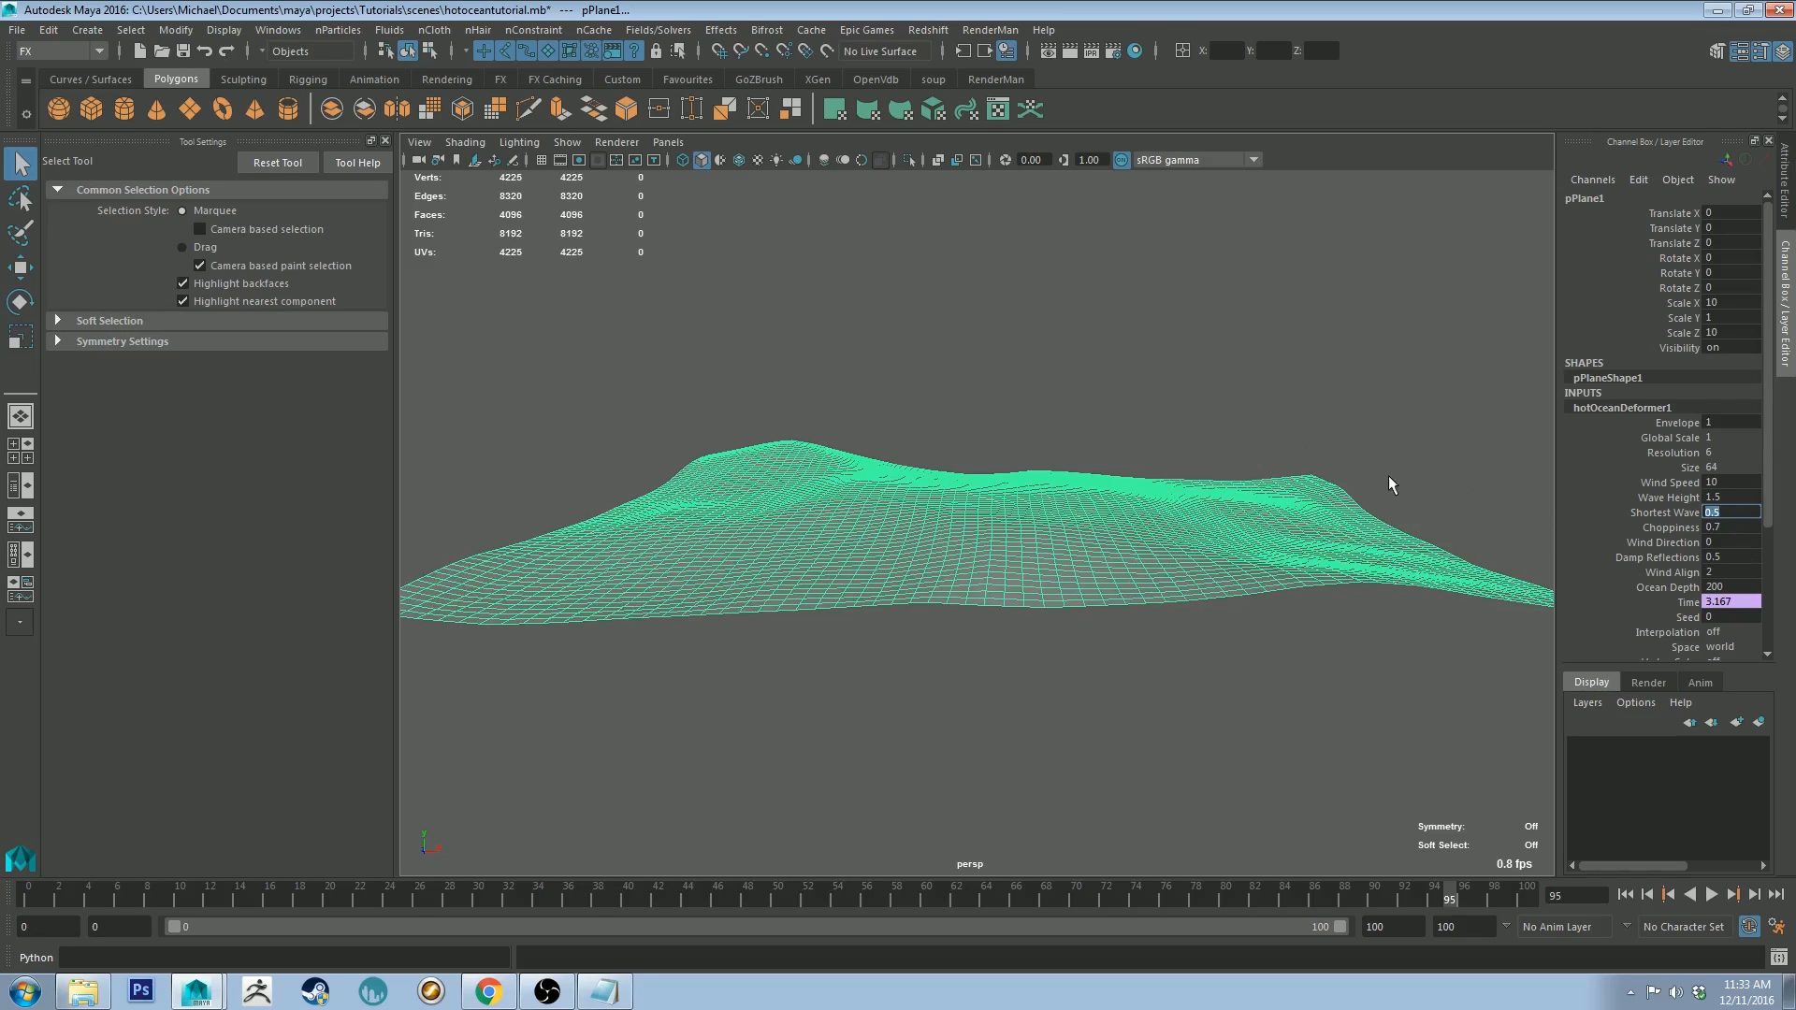
key(Tab)
click(1301, 491)
click(1338, 338)
click(1233, 484)
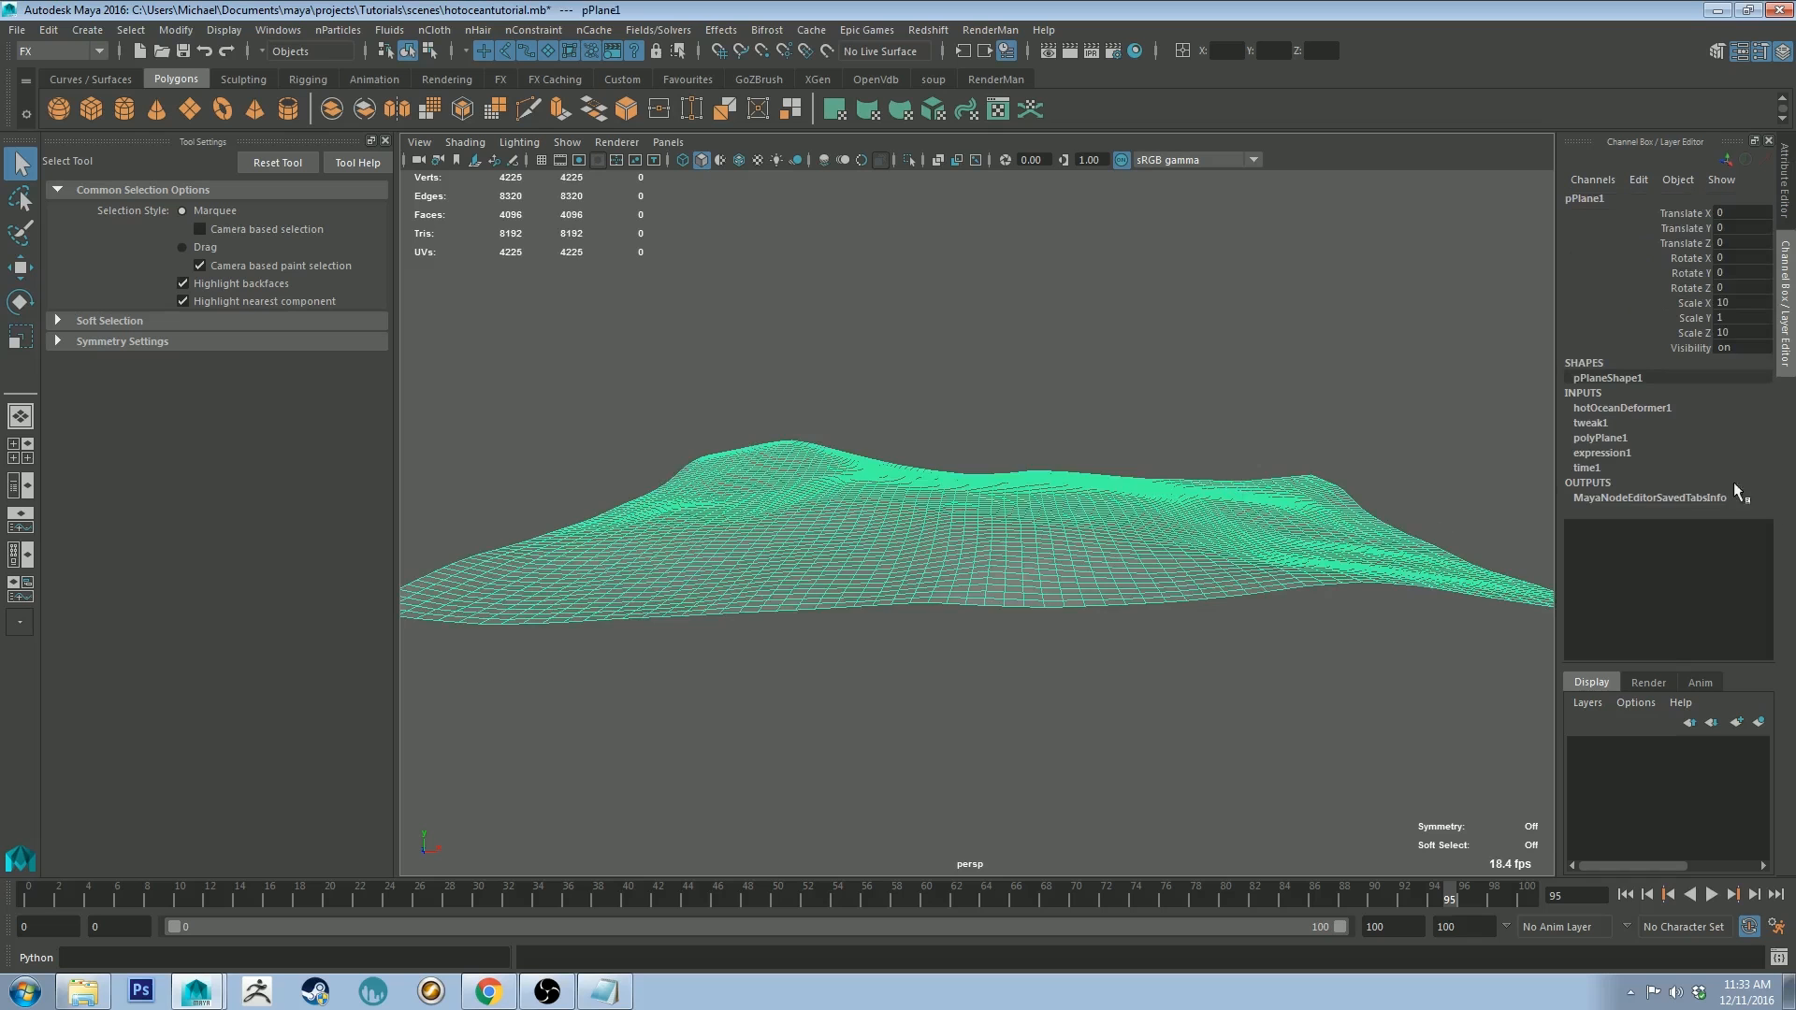
Step: Set the hotOceanDeformer1 Wind Speed to 5
click(1623, 408)
click(1718, 483)
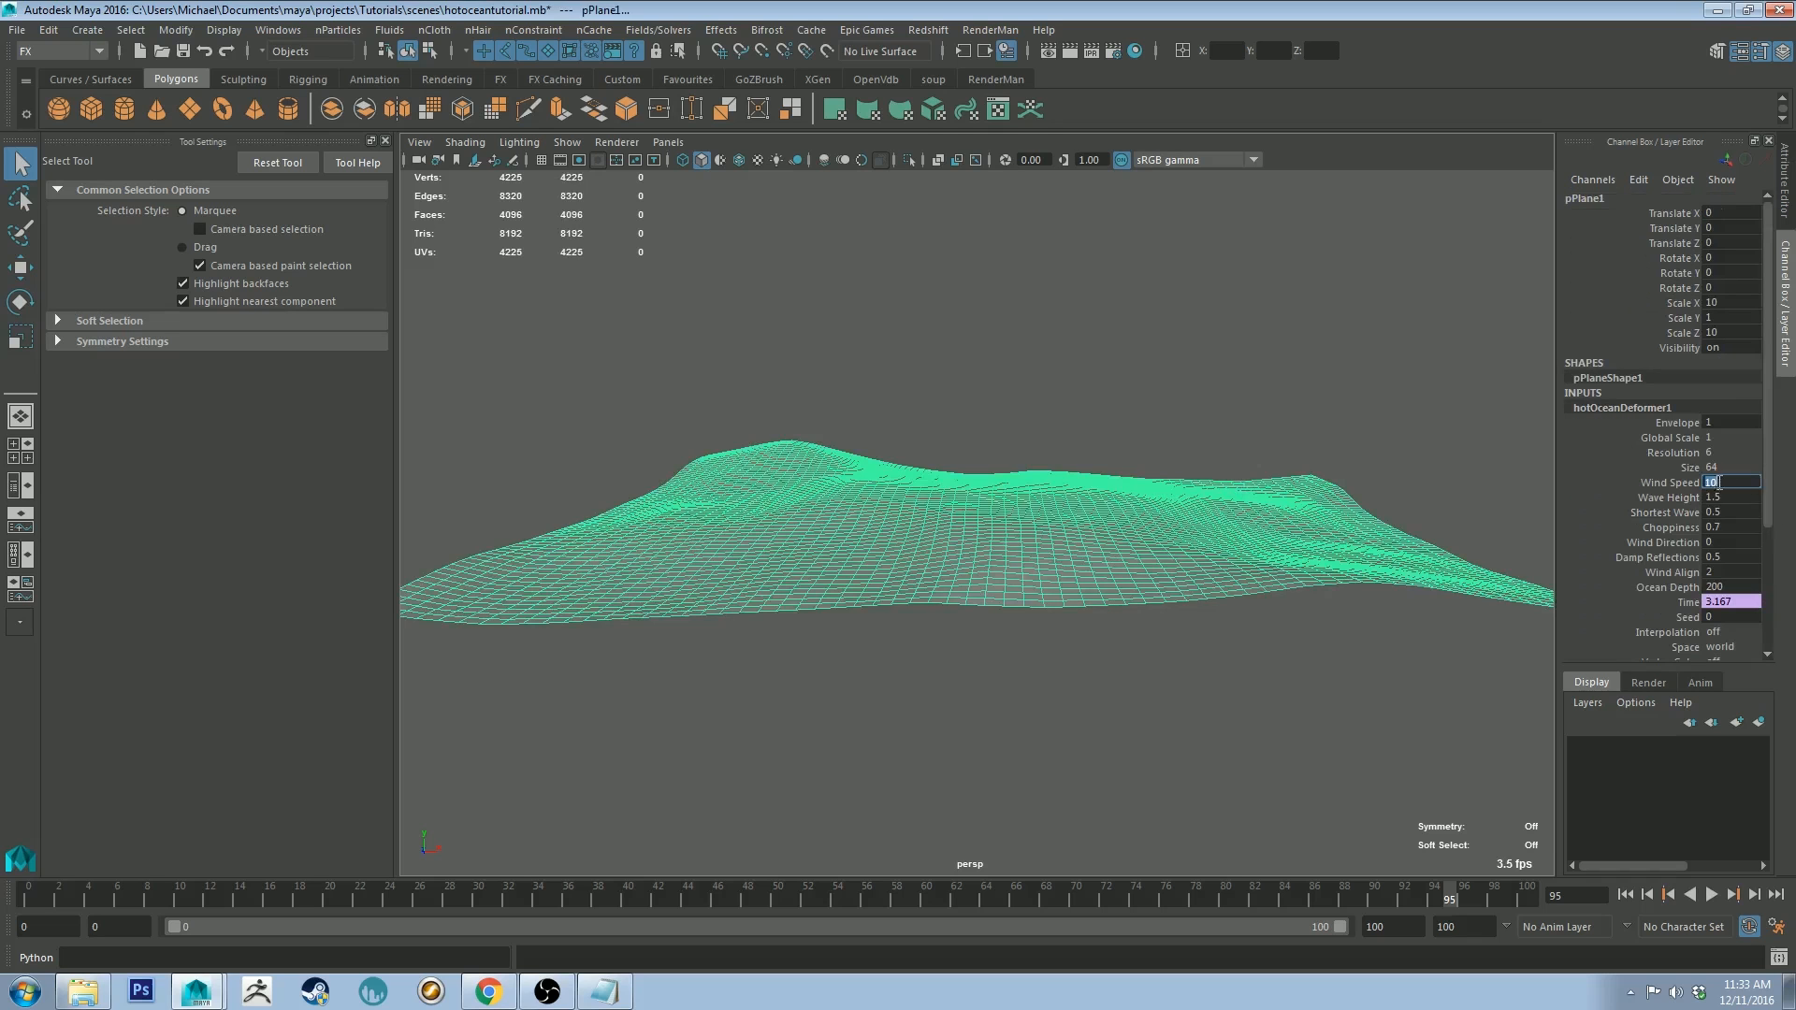
text(5)
key(Return)
Step: Raise the deformer's Choppiness to 2
click(1719, 527)
text(1)
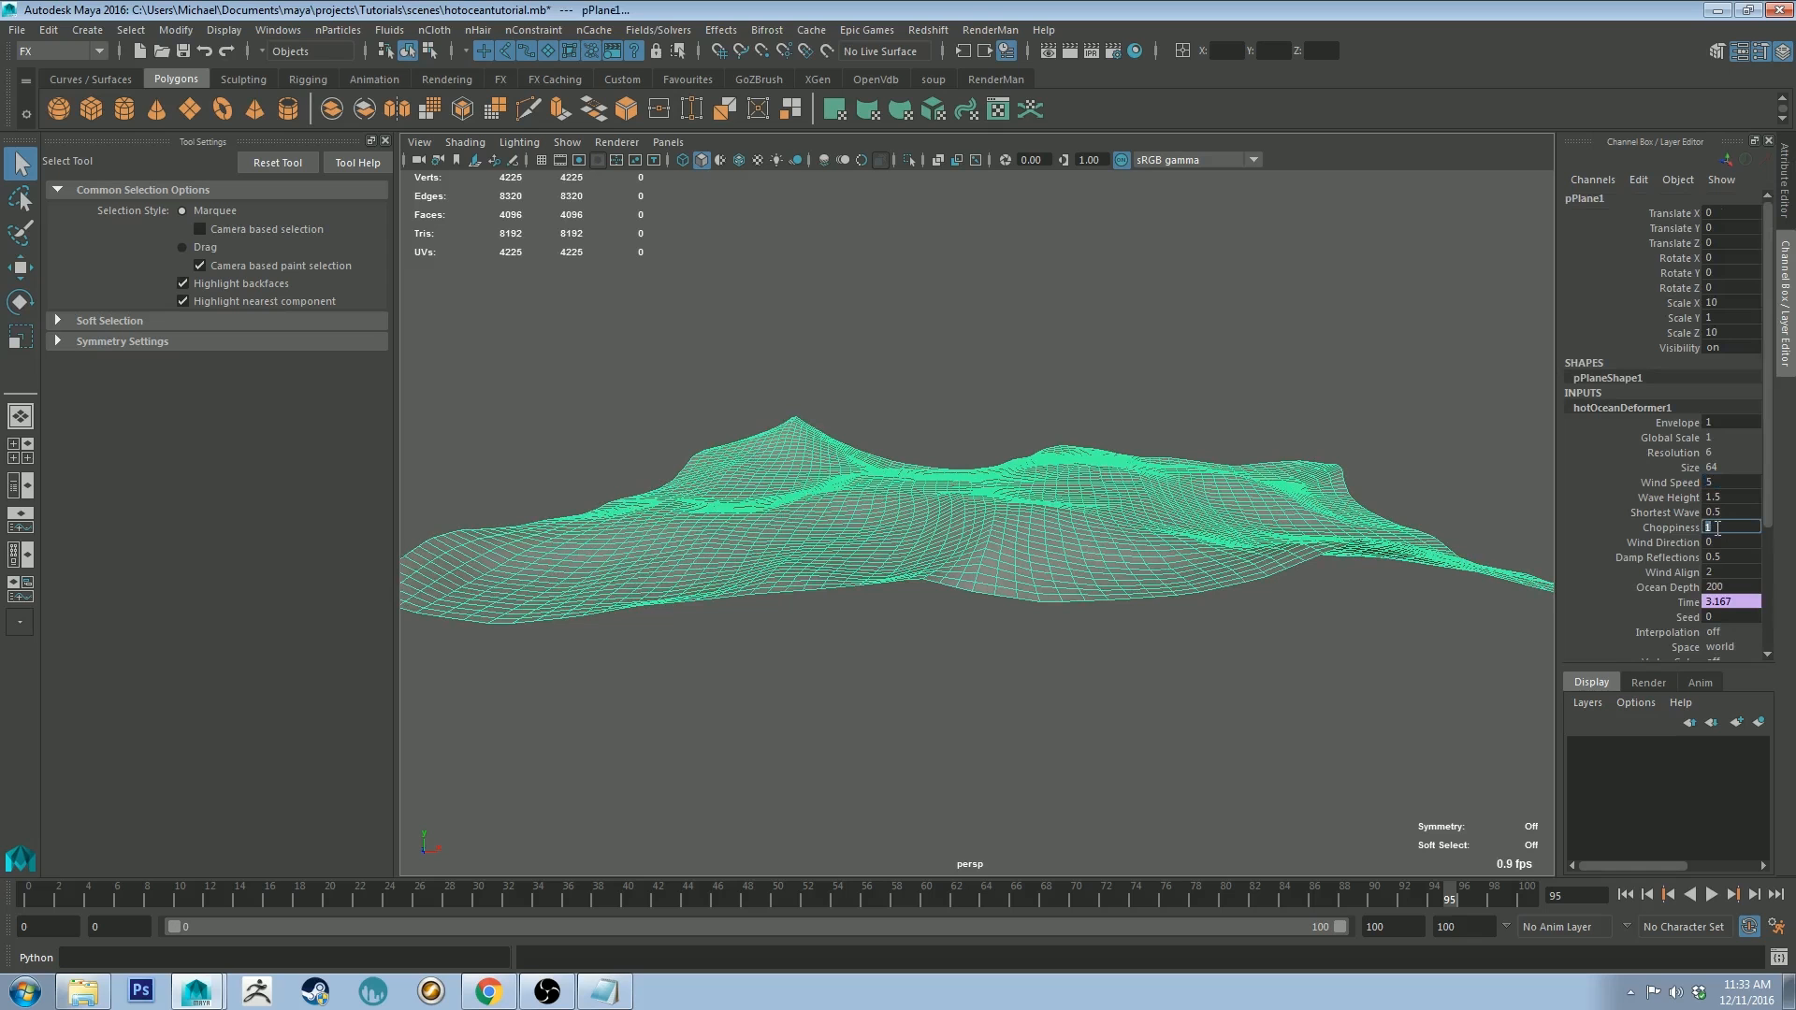
text(.5)
key(Return)
text(2)
key(Return)
Step: Deselect the plane, play back the choppy waves while examining their peaks from several angles, and stop playback
alt+drag(1365, 404, 929, 481)
click(1214, 337)
alt+drag(1214, 337, 1057, 336)
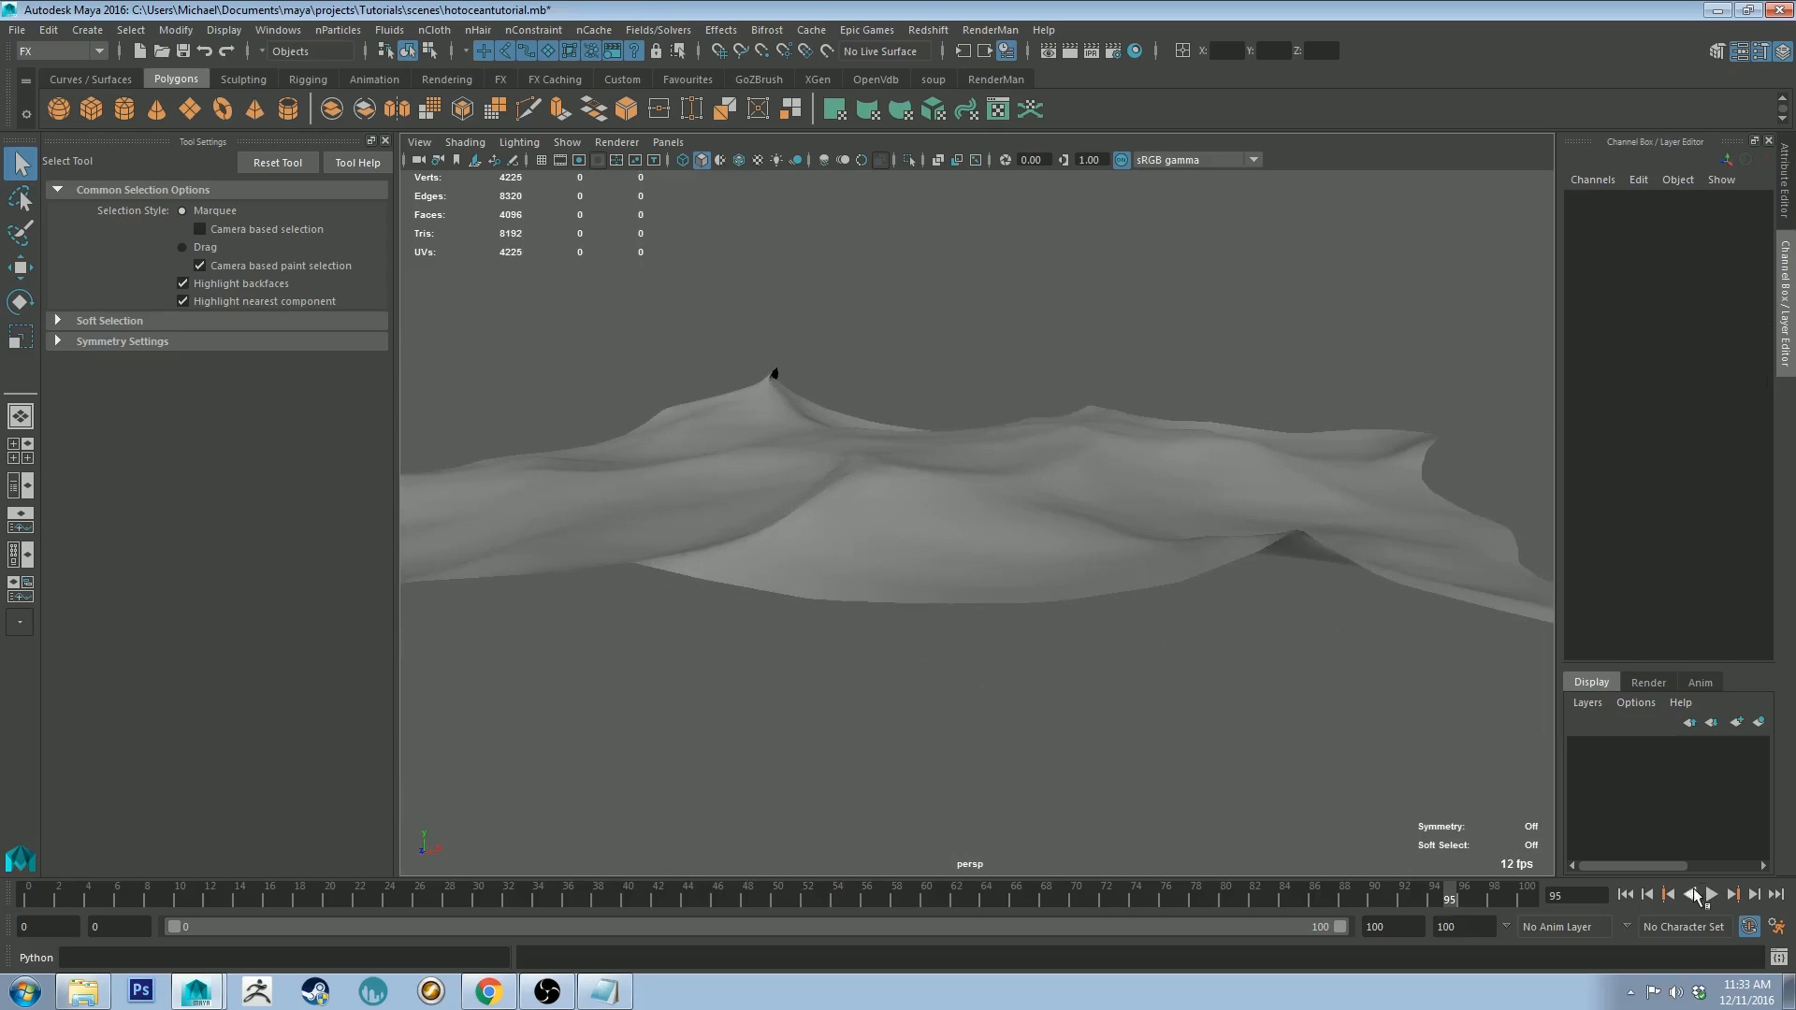
click(1712, 895)
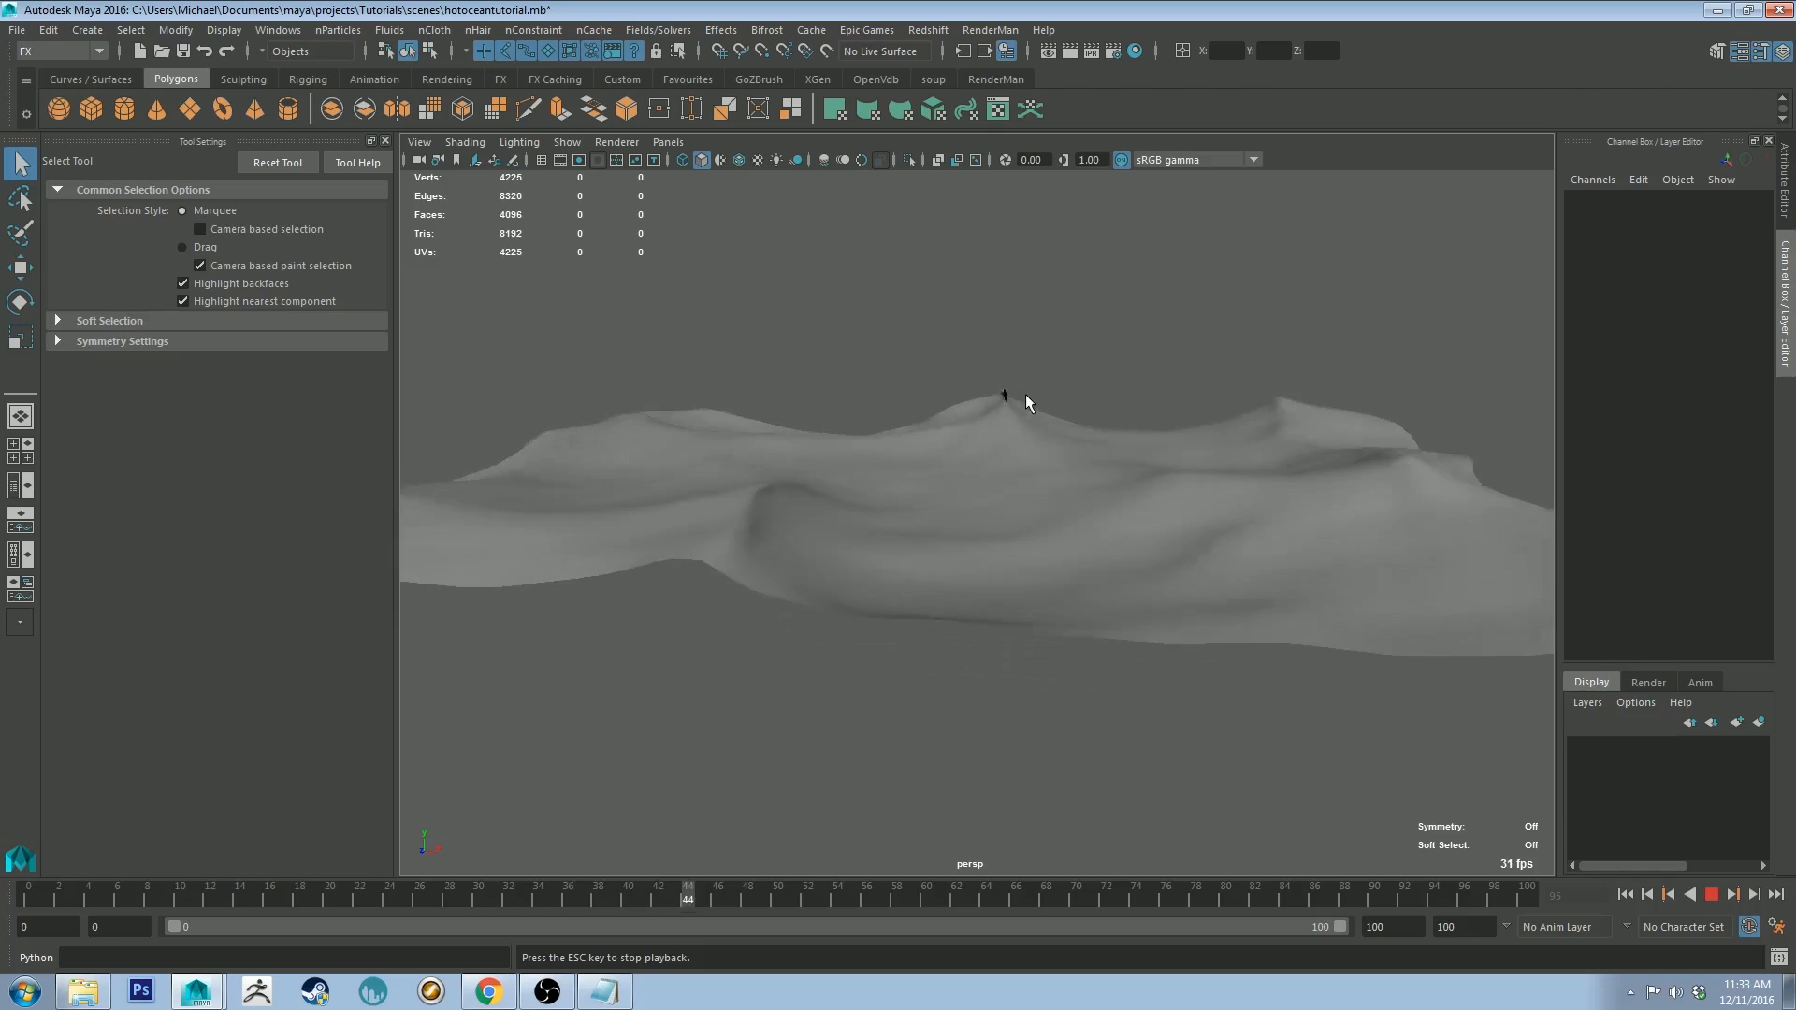
alt+drag(1235, 525, 1220, 387)
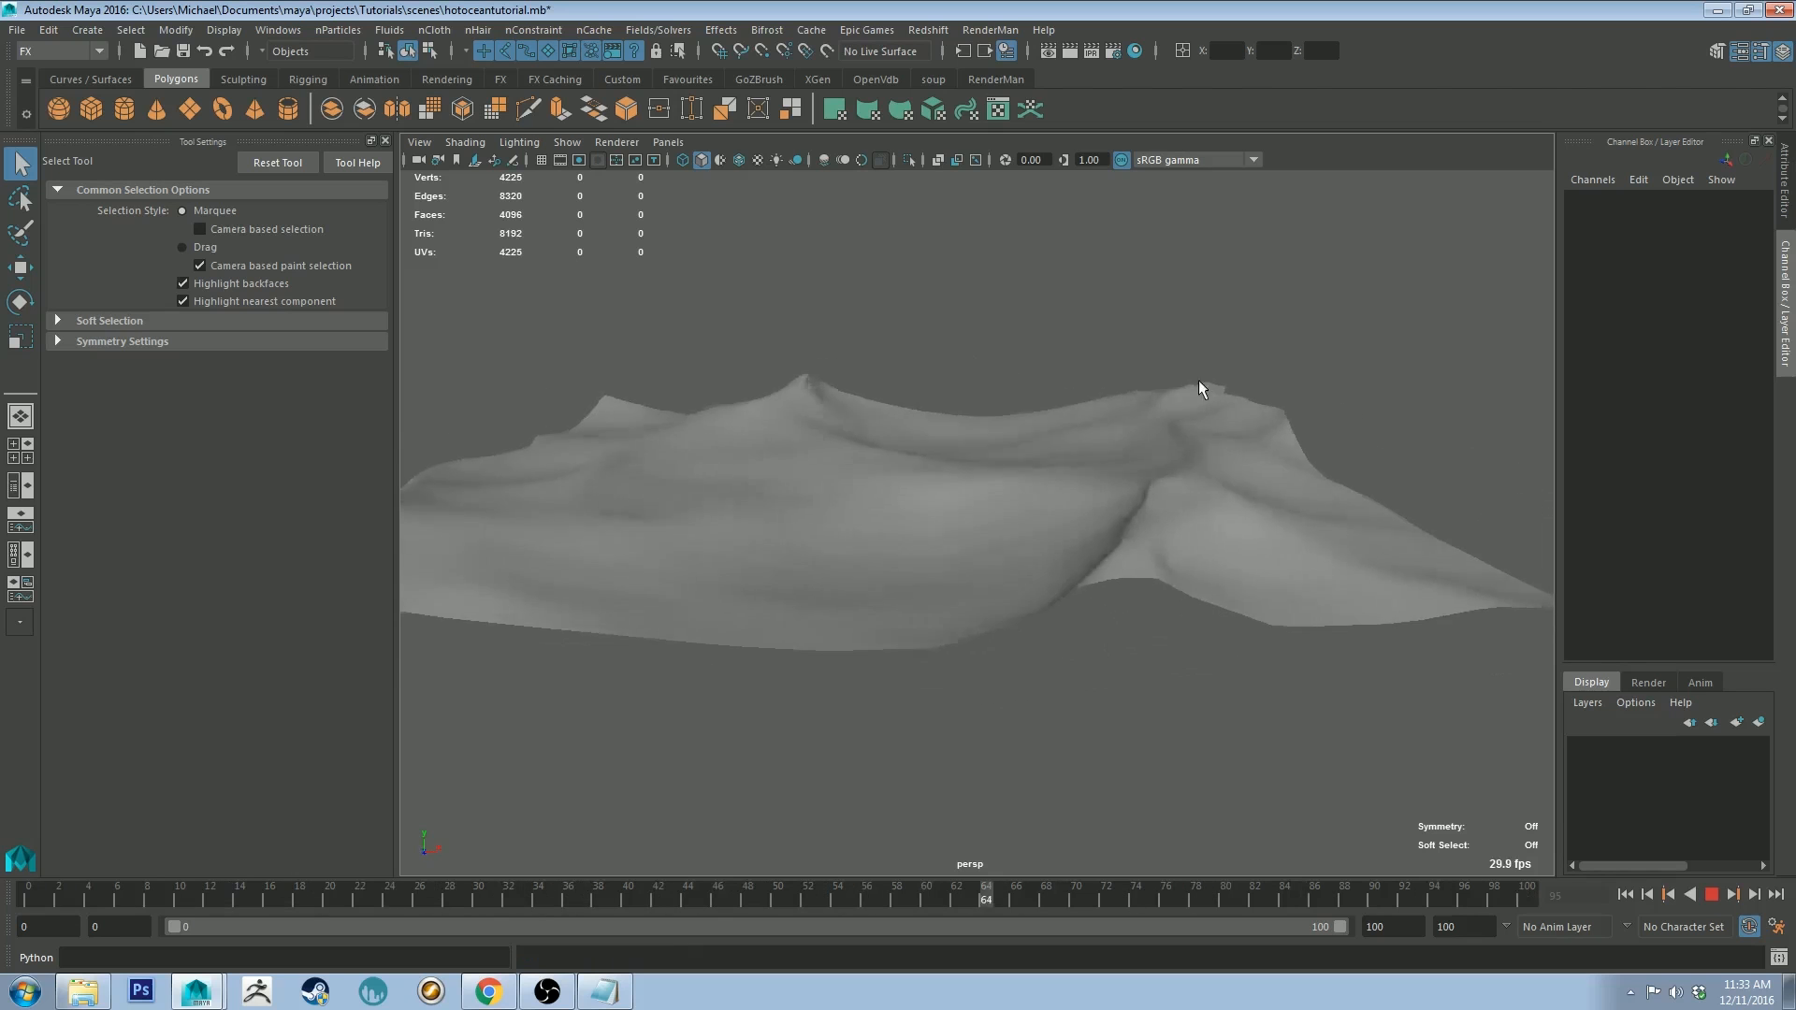
click(1713, 895)
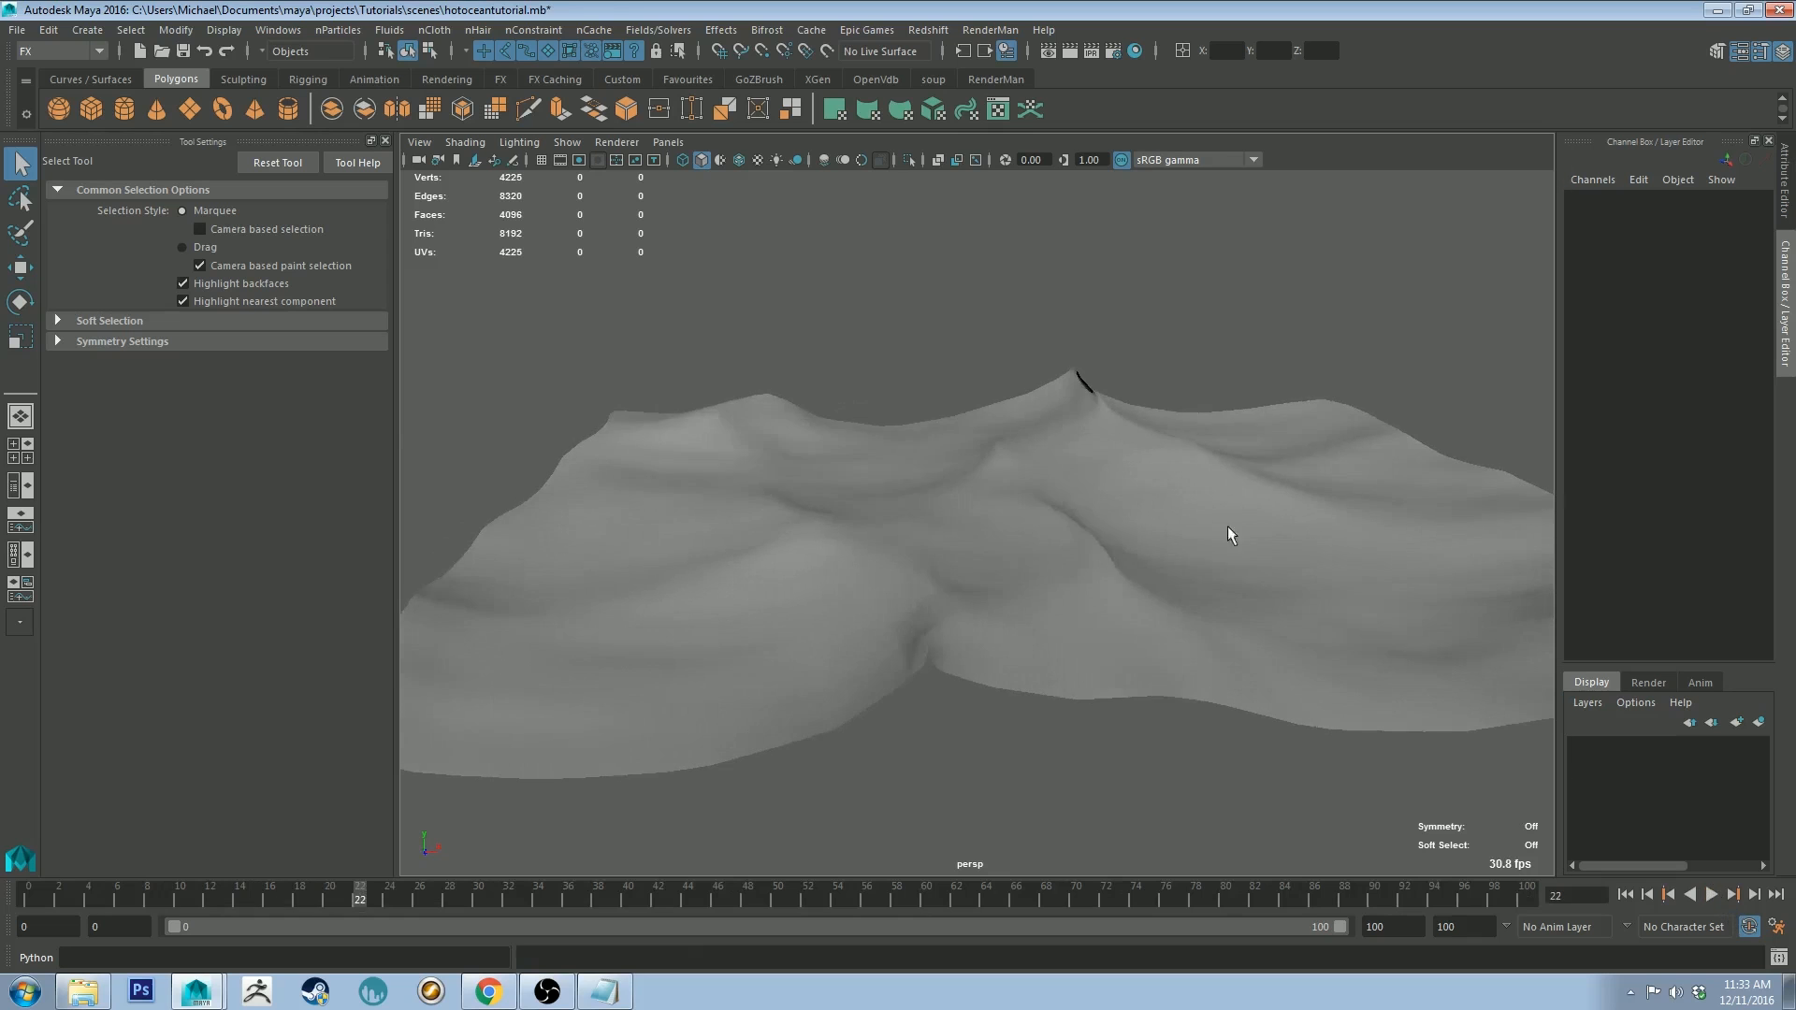
Step: Reselect the plane, set the hotOceanDeformer1 Choppiness to 1.5, deselect it, and play back the shaded surface
click(1227, 526)
click(1626, 407)
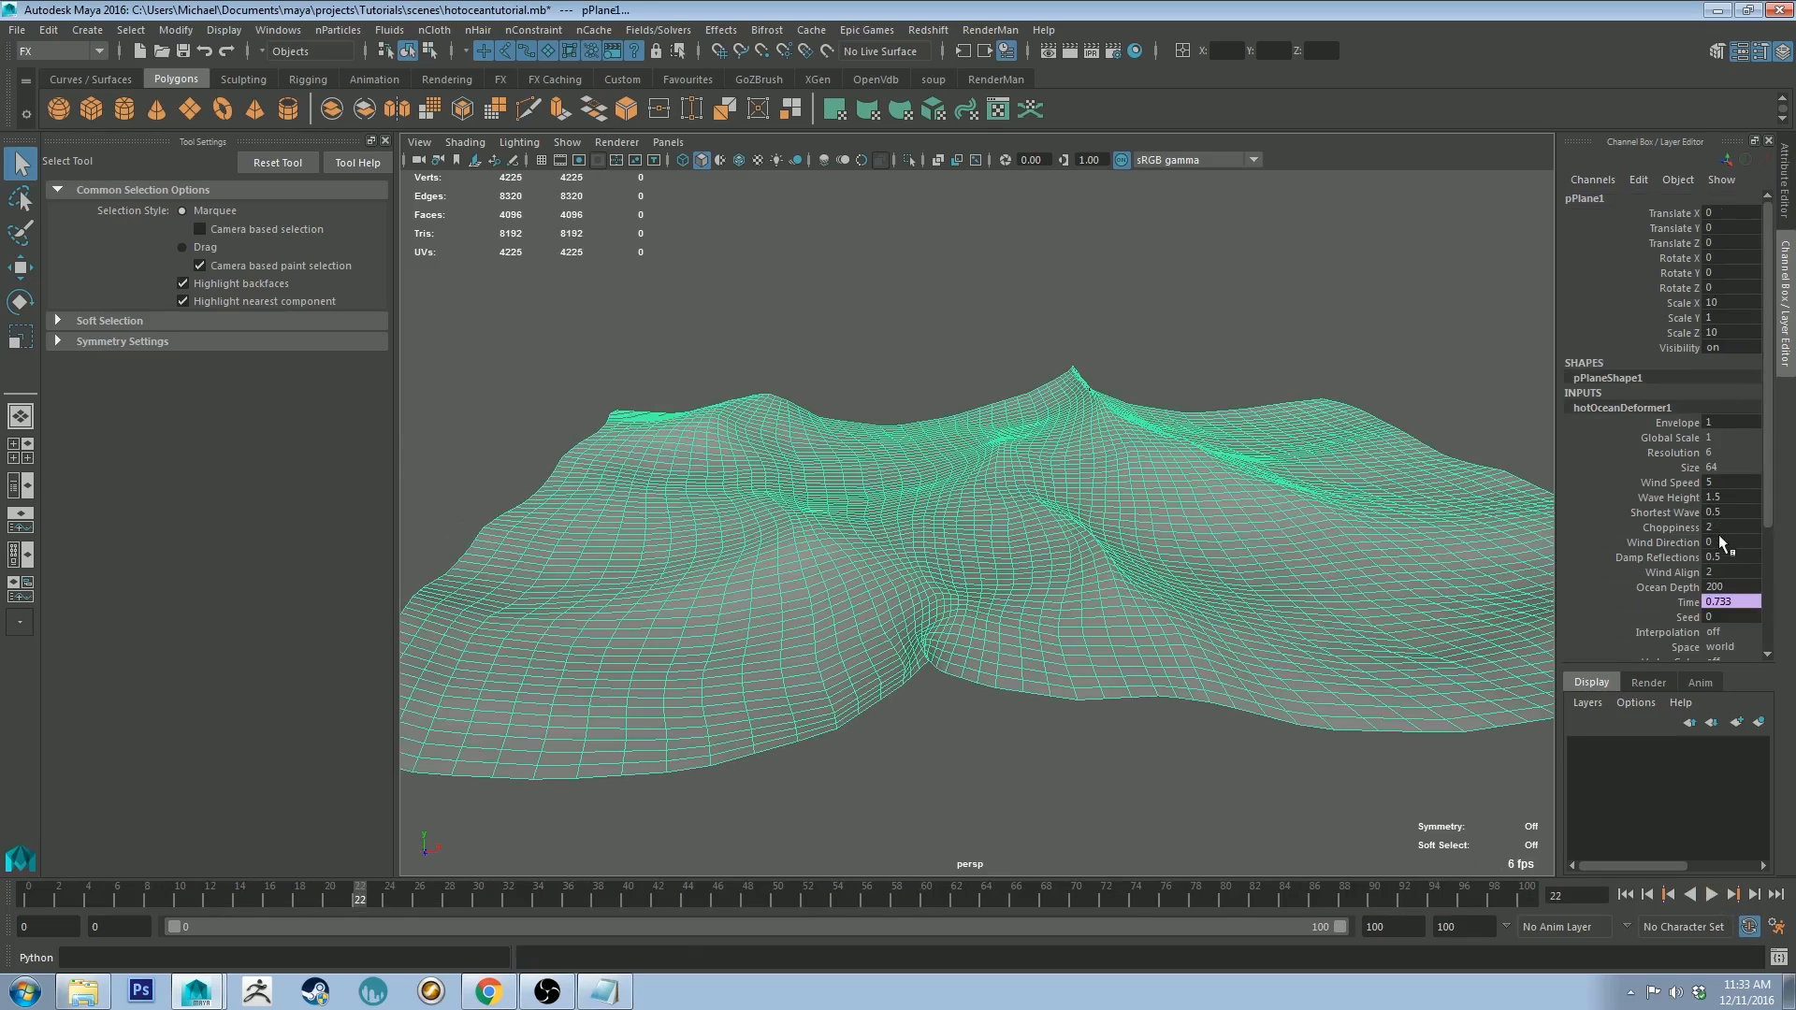
double_click(1744, 526)
text(1.5)
key(Return)
click(1286, 389)
click(1711, 895)
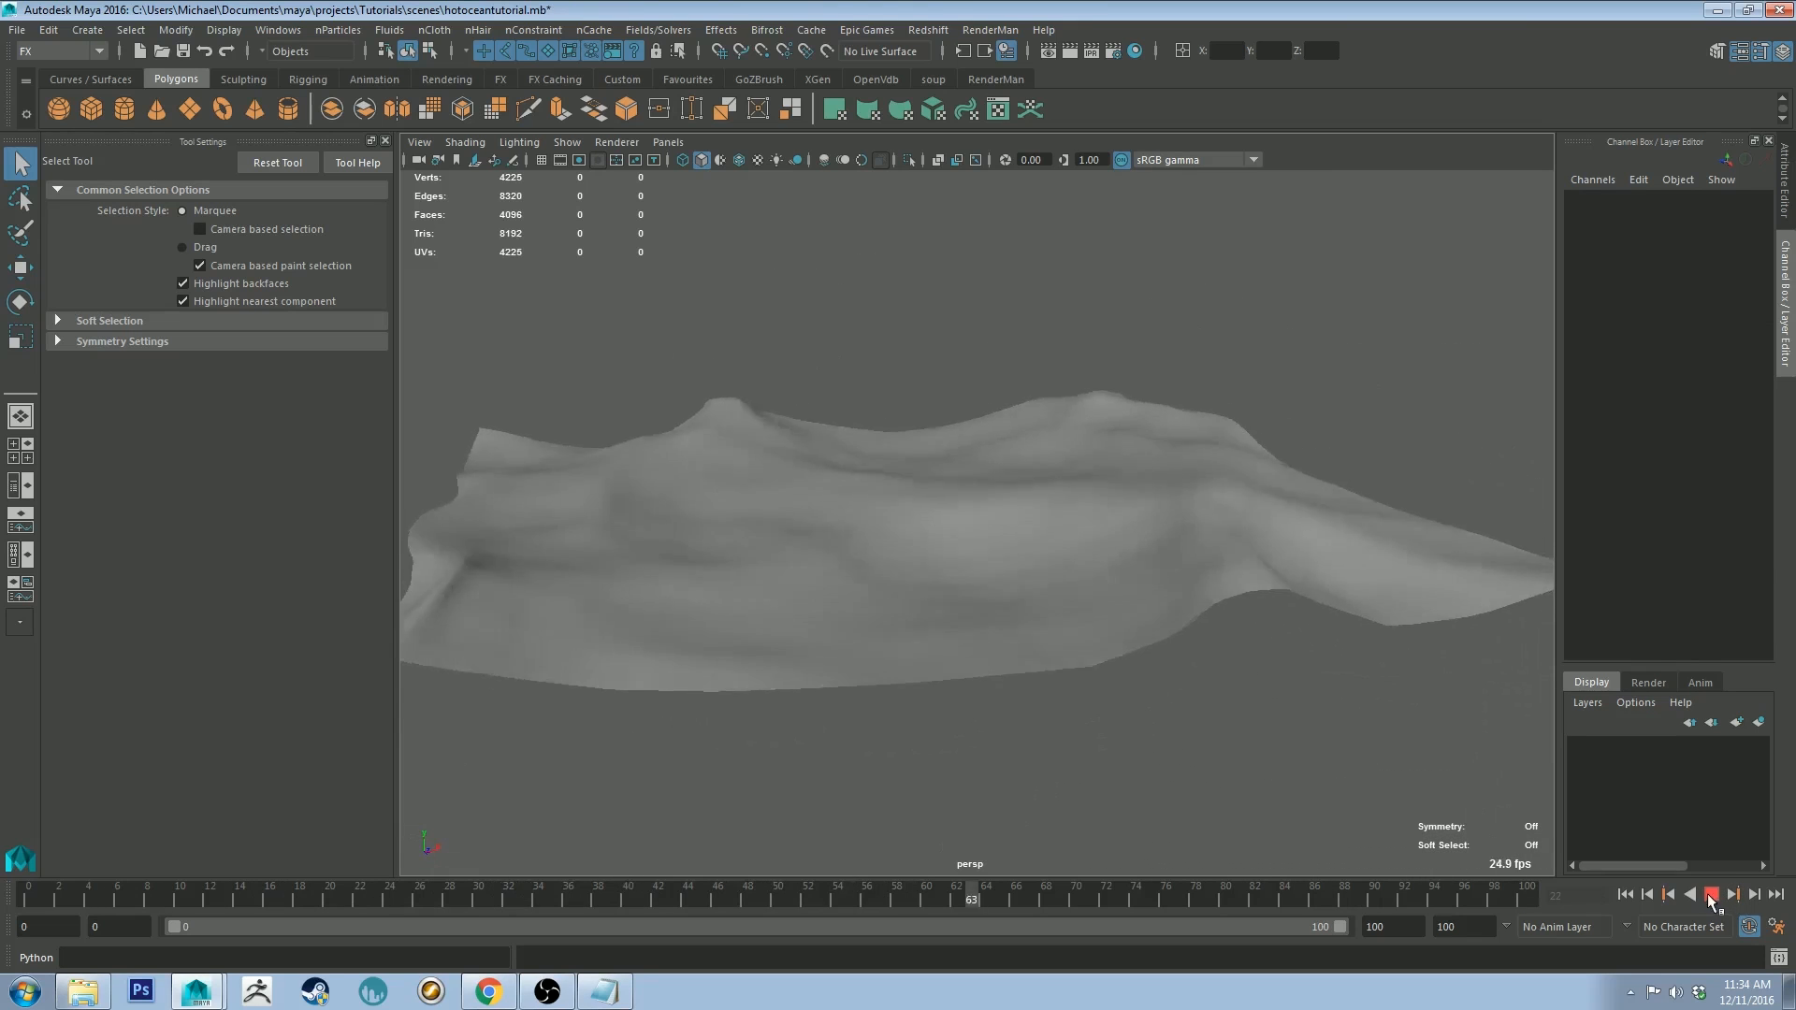
Step: Reselect the plane and set the deformer's Wind Direction to 90 while viewing the surface from above
click(1092, 550)
alt+drag(1266, 289, 1613, 518)
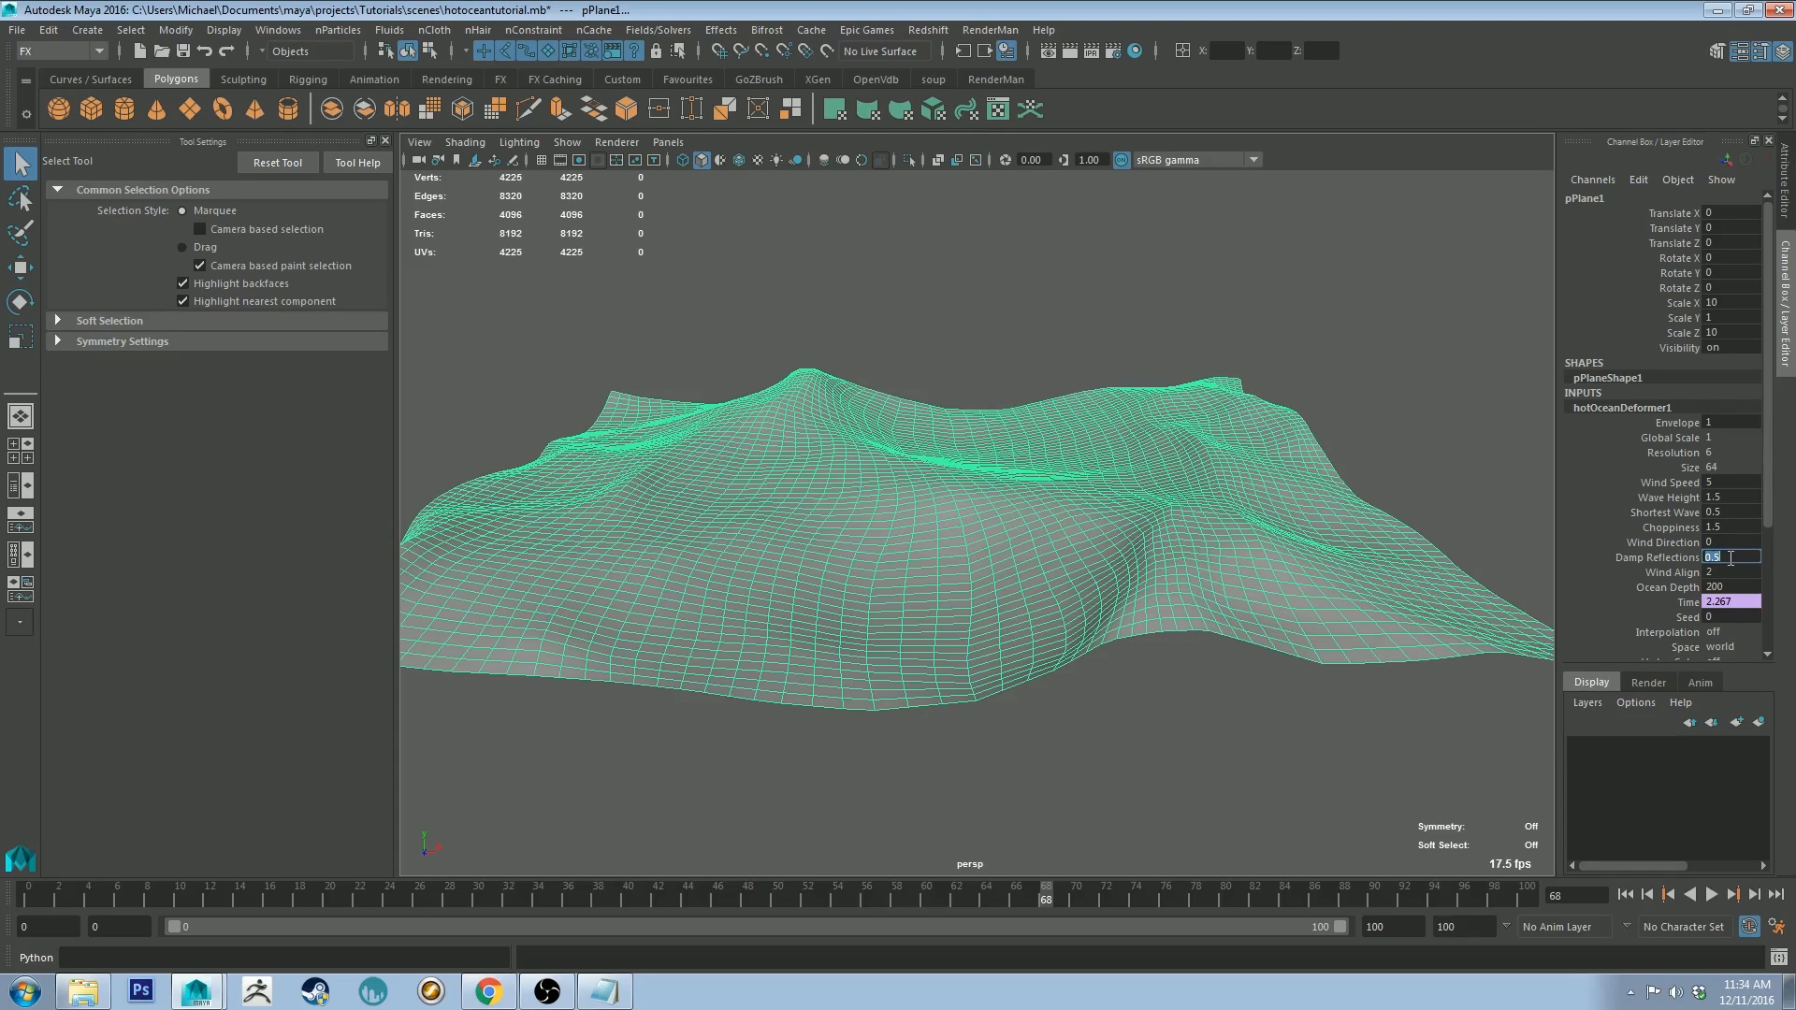
click(1725, 543)
alt+drag(1291, 407, 1120, 377)
alt+drag(1323, 618, 1087, 432)
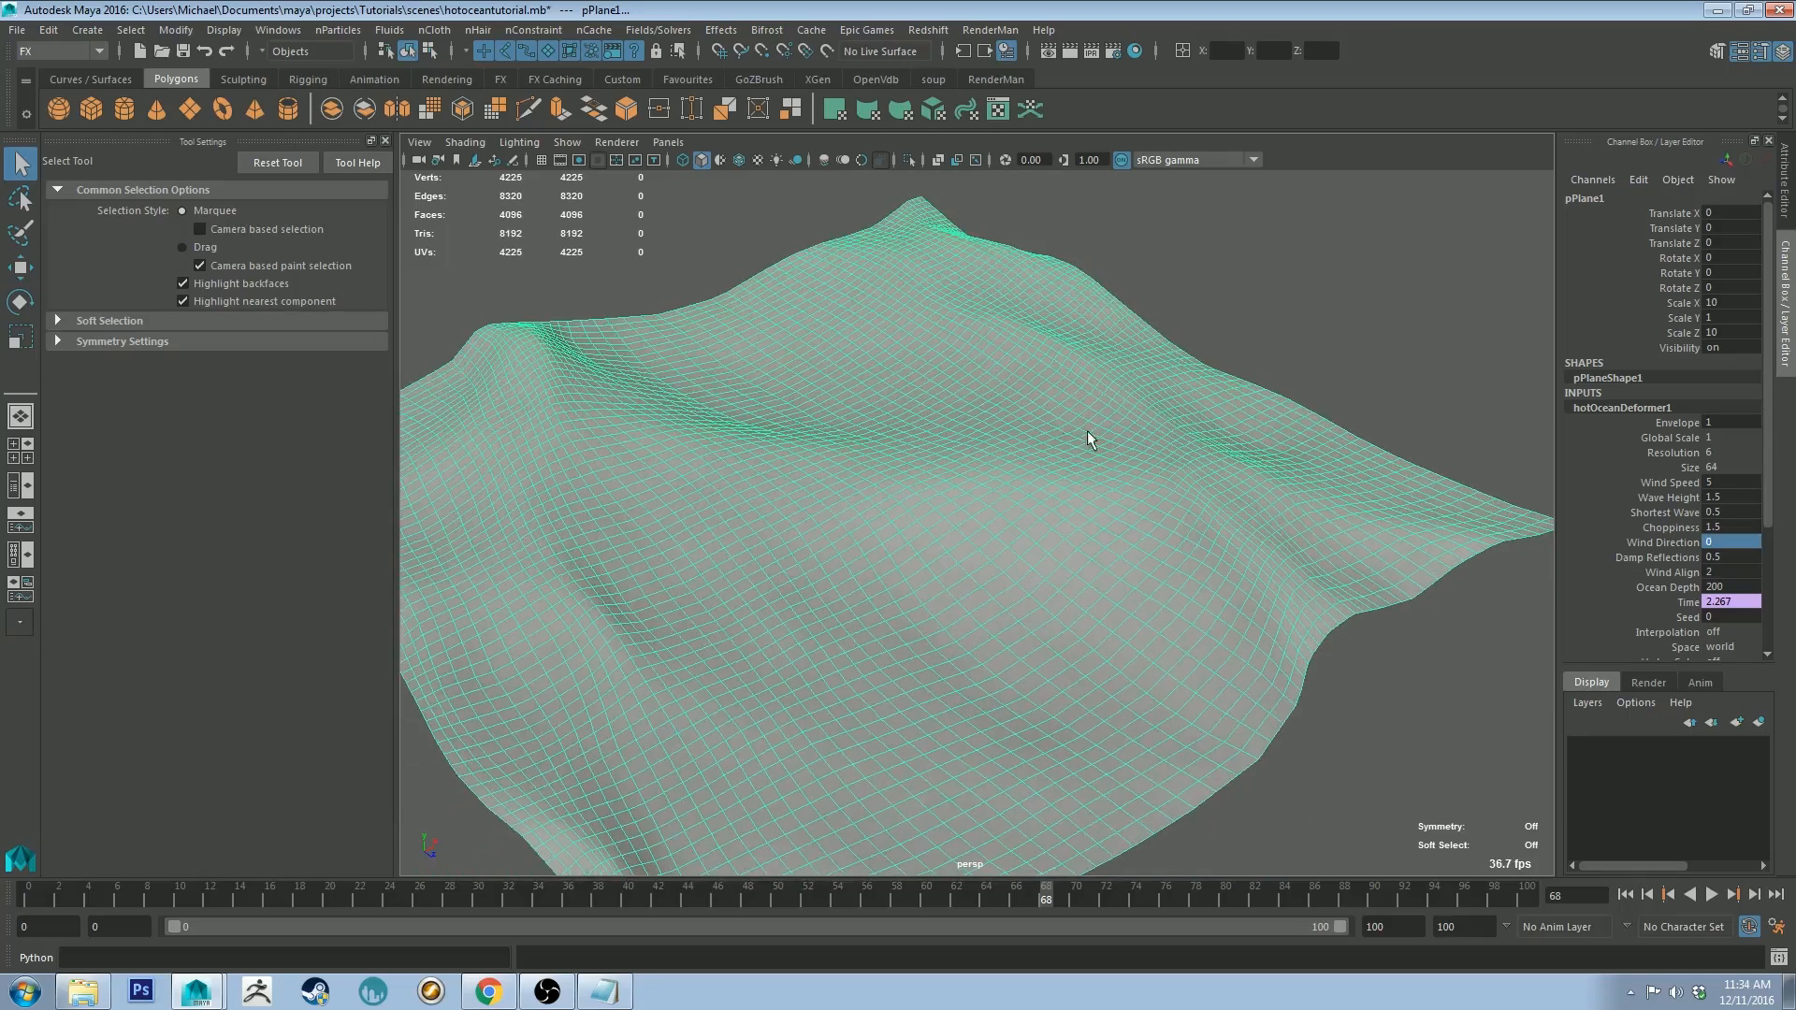
alt+drag(1395, 407, 1397, 457)
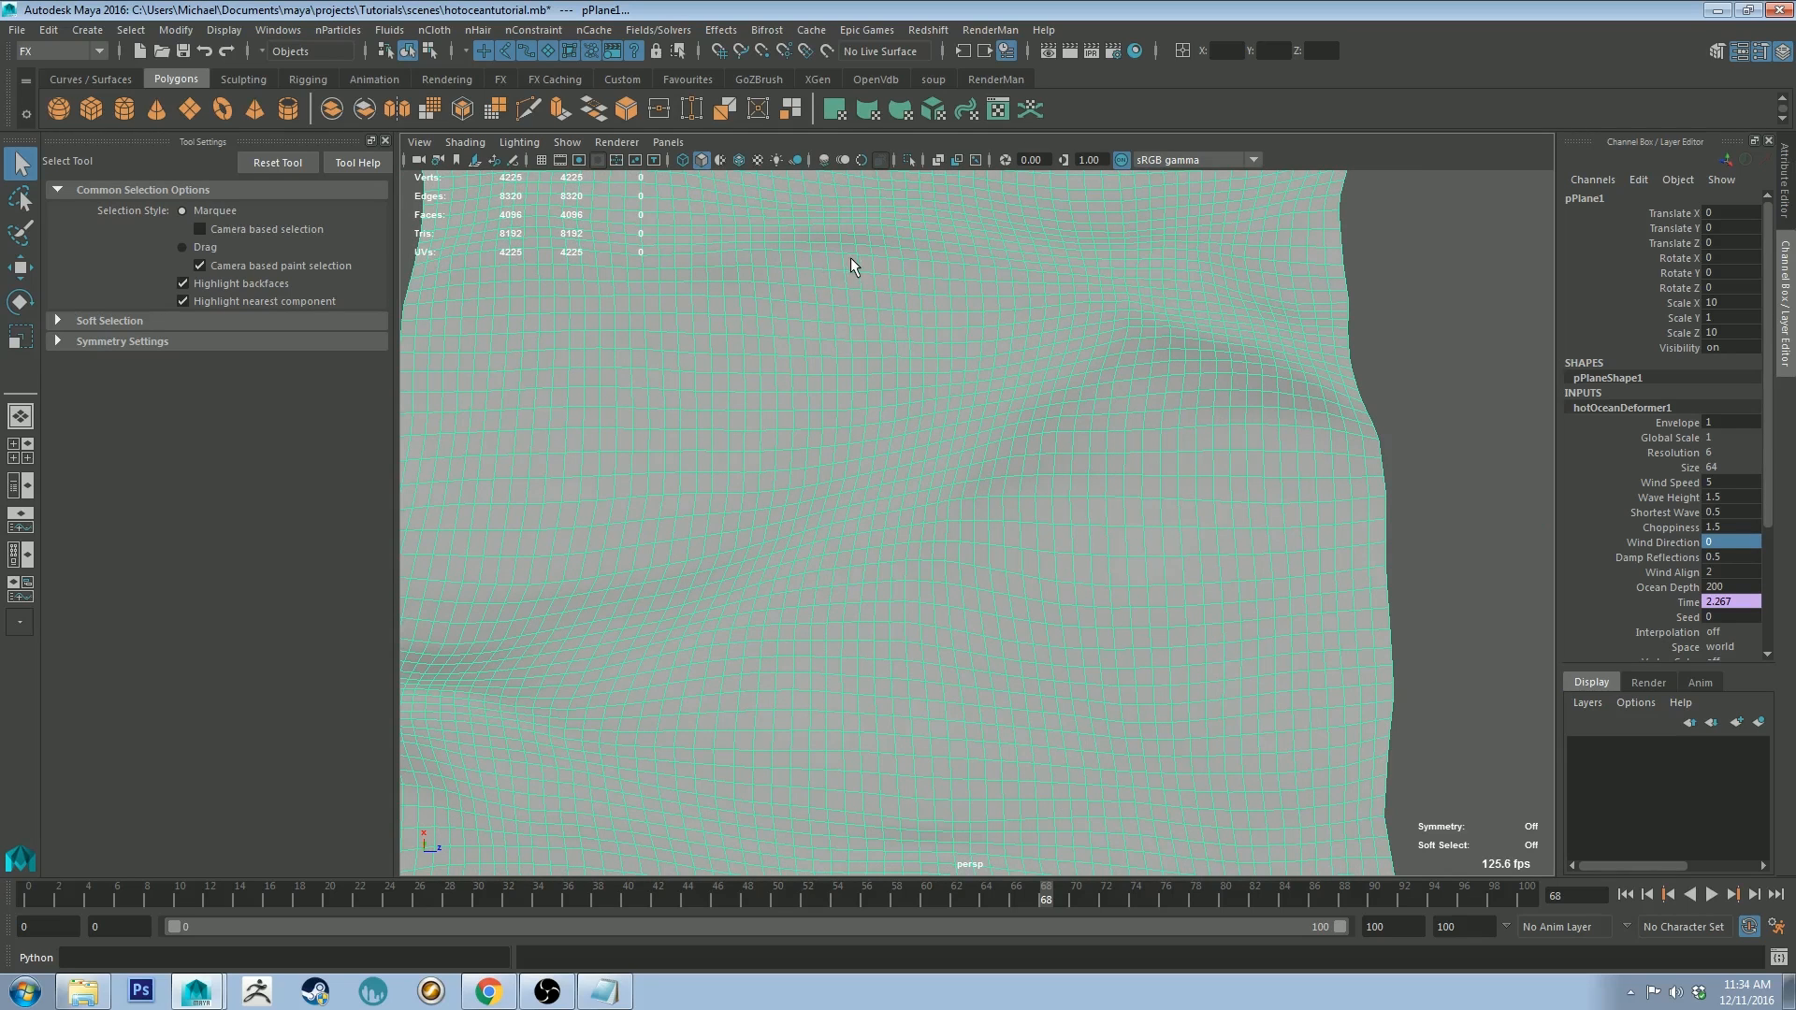
click(1726, 541)
key(BackSpace)
text(0)
key(Return)
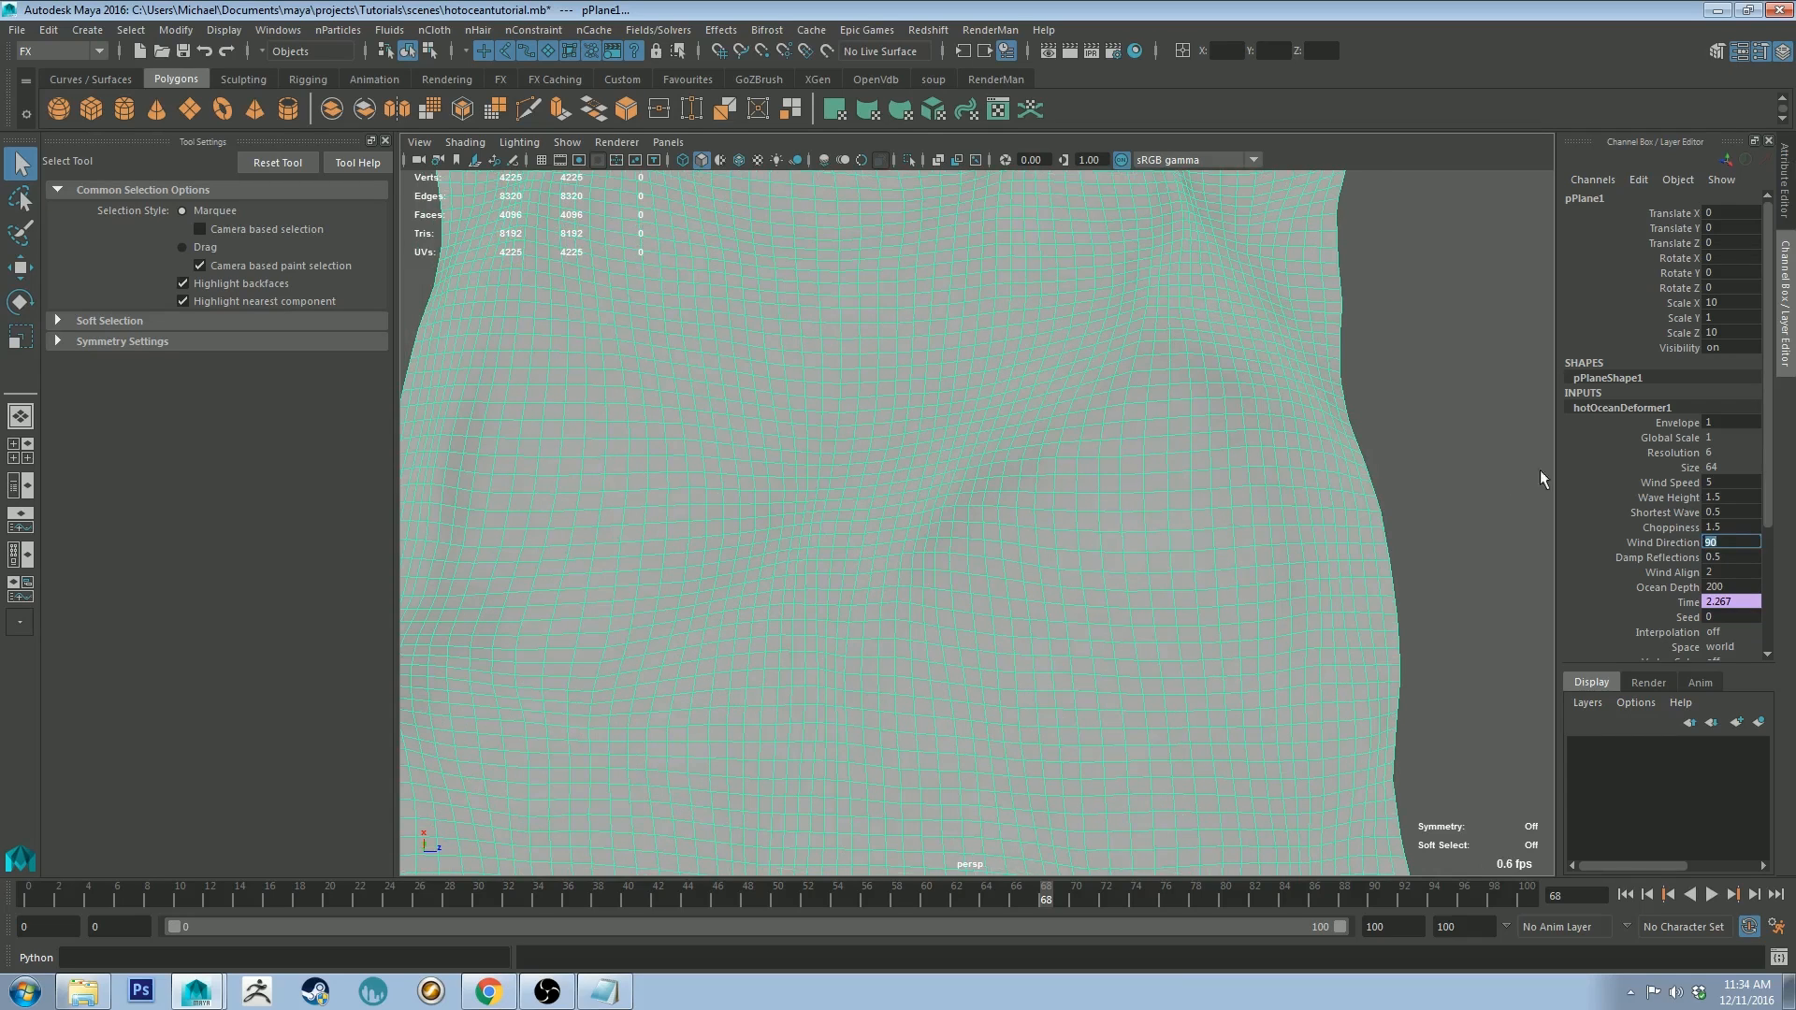
Step: Play back the ocean animation to examine the wave travel direction, and stop playback
click(1711, 895)
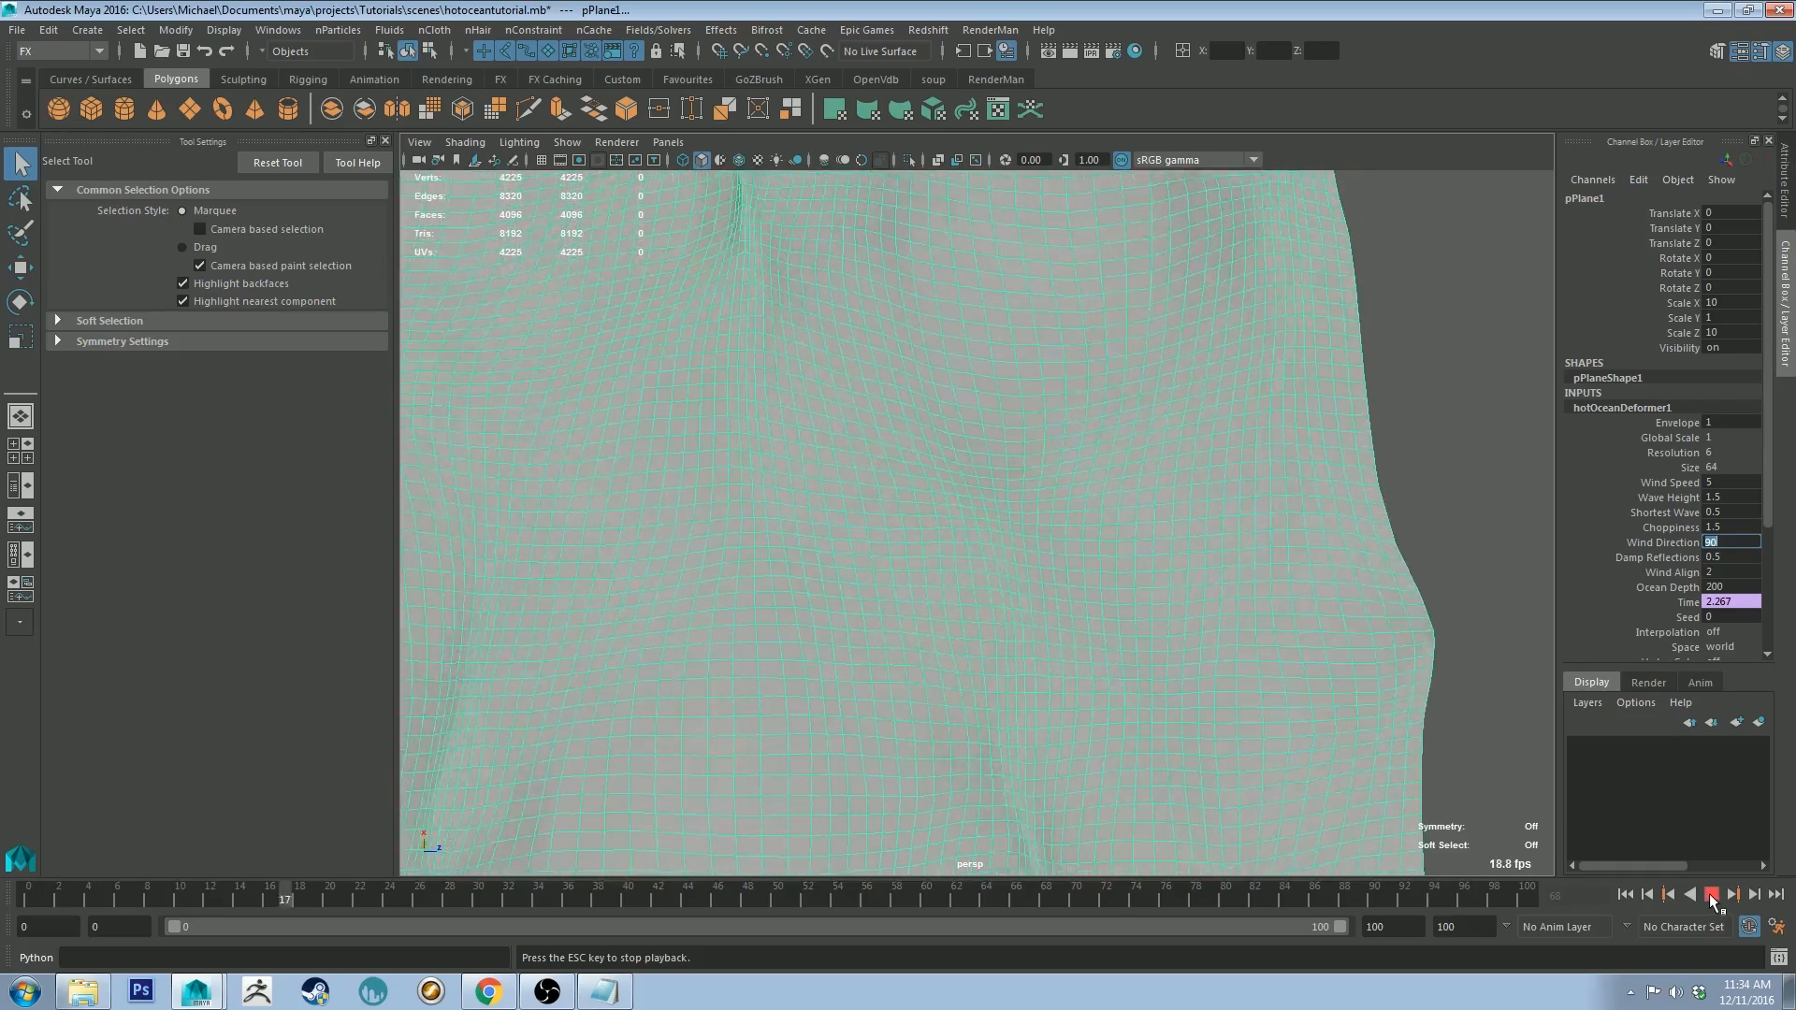
alt+drag(1401, 604, 1405, 541)
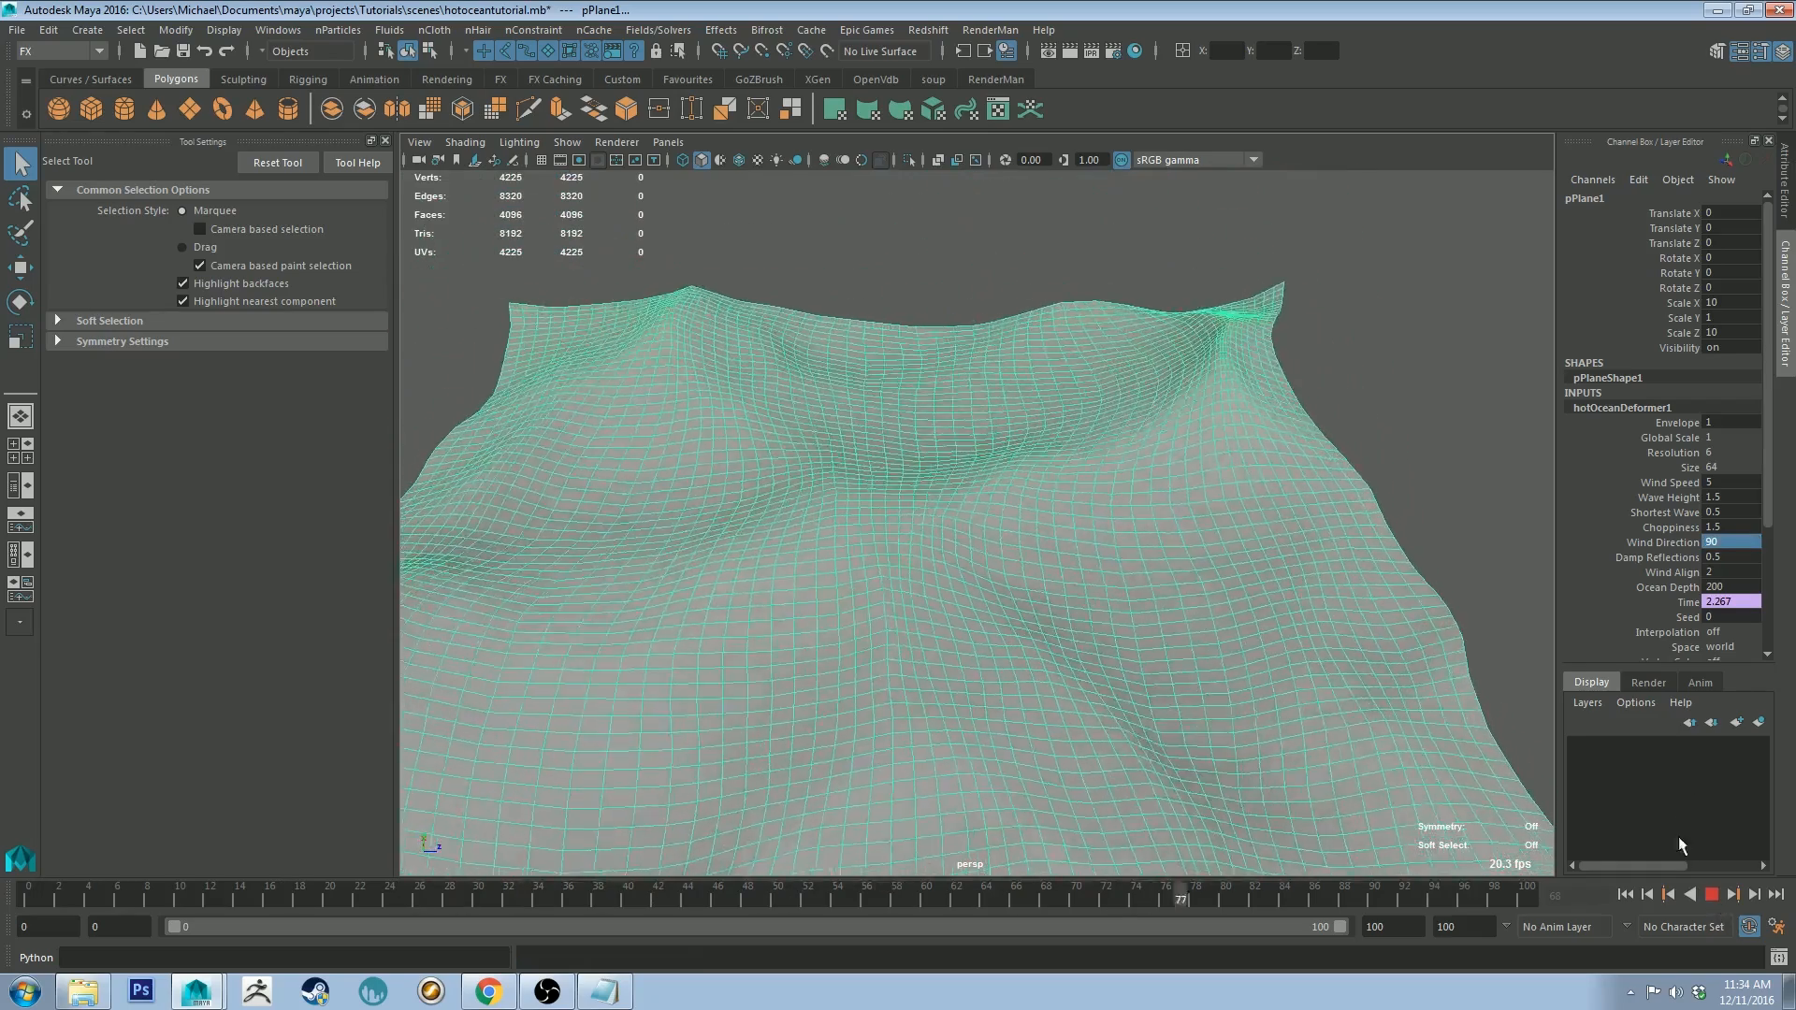
key(Escape)
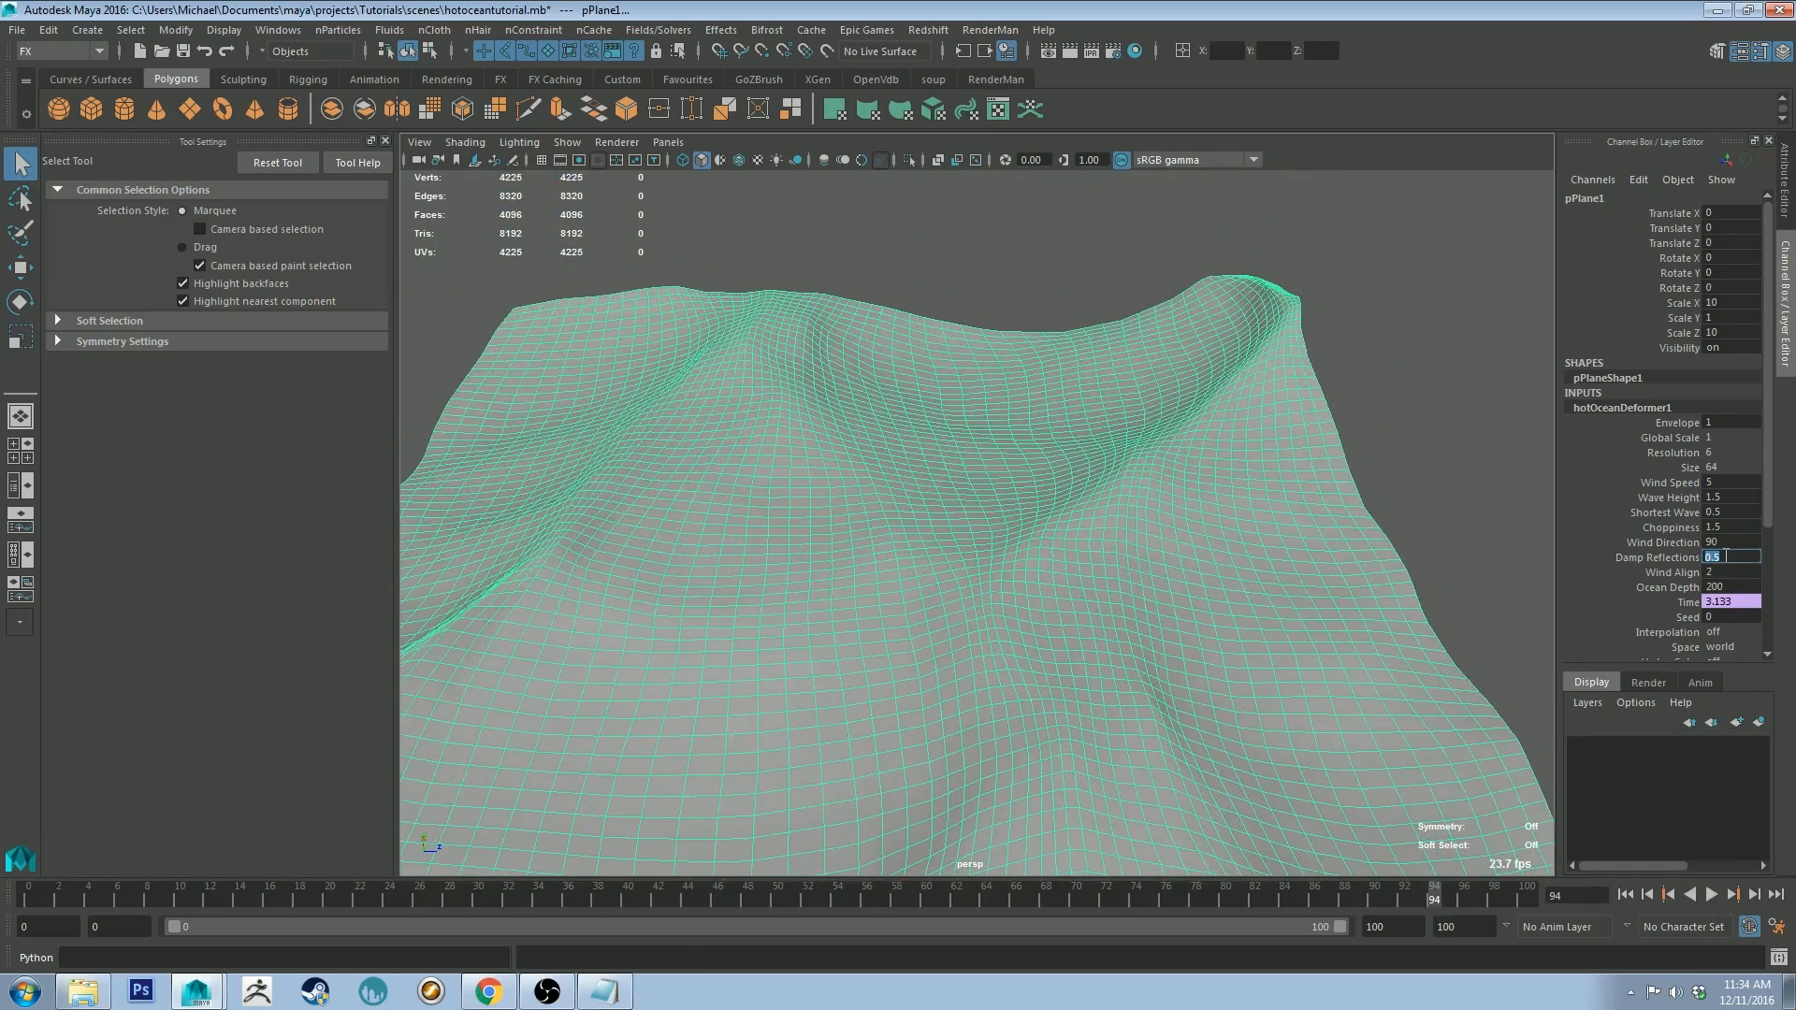
Step: Set the deformer's Damp Reflections to 1 and play back the waves, viewing them from above and from the side
text(1)
key(Return)
scroll(1122, 374, up, 4)
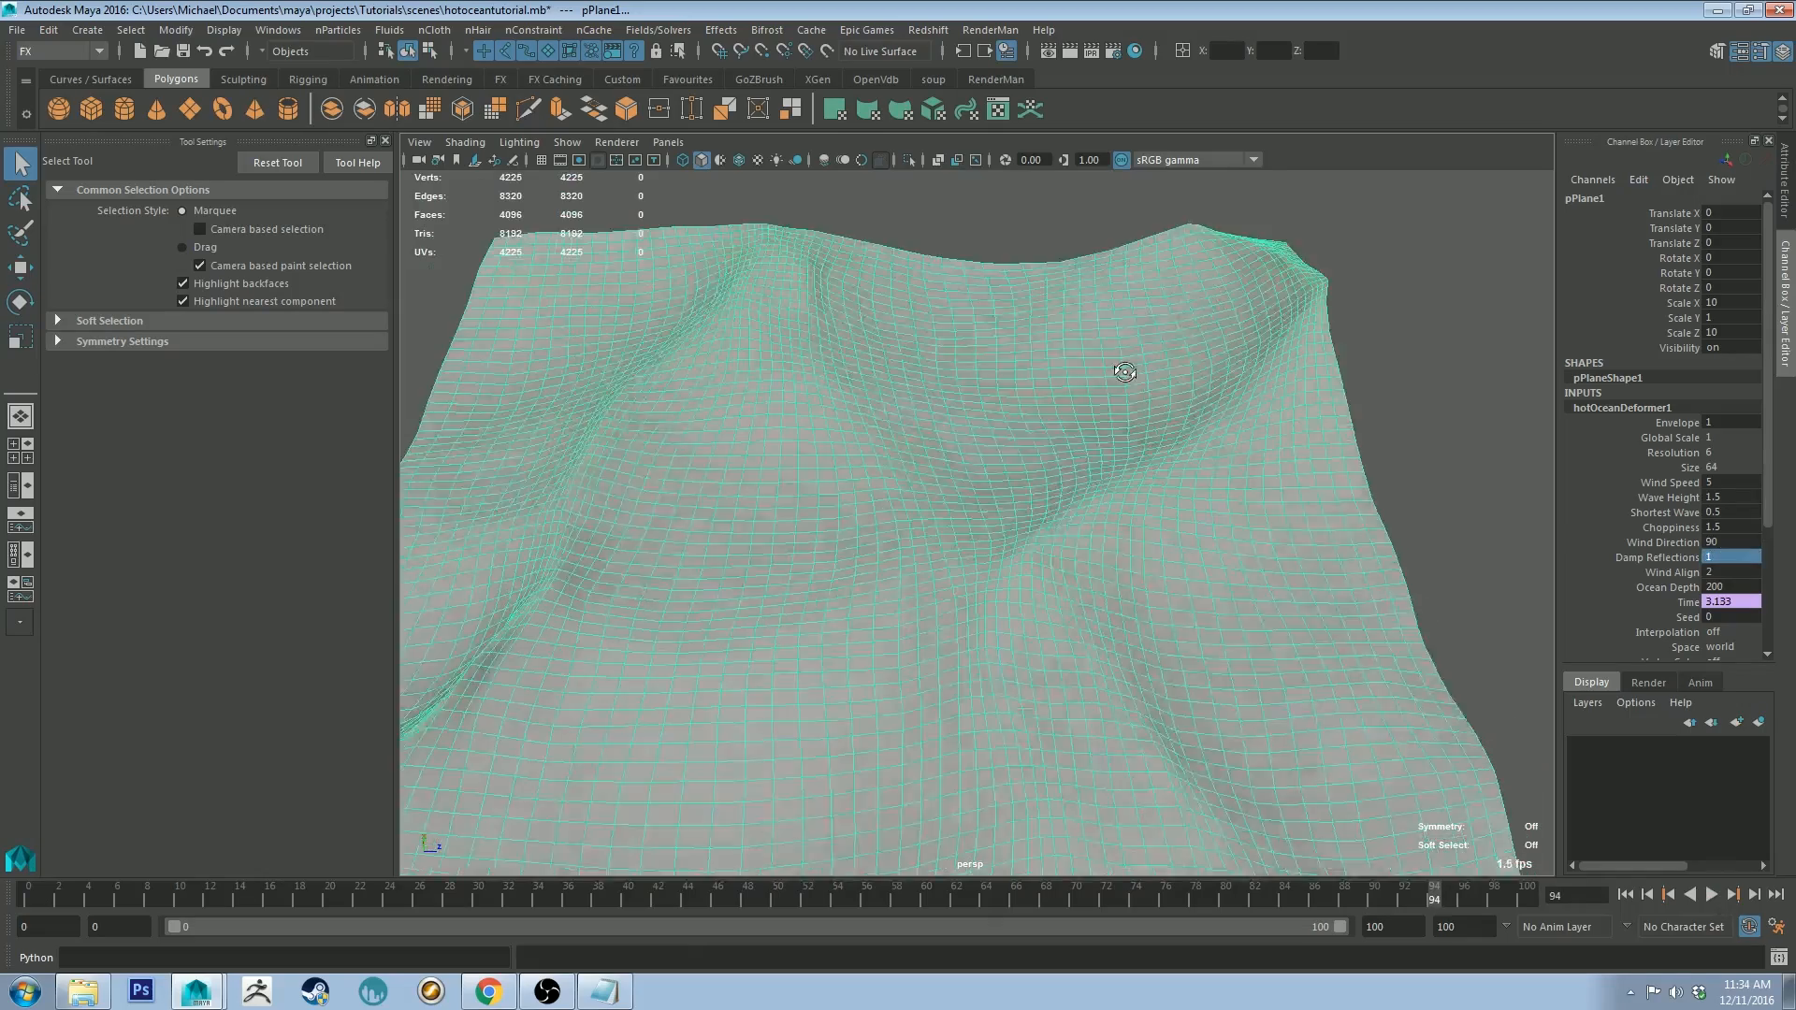
click(1711, 894)
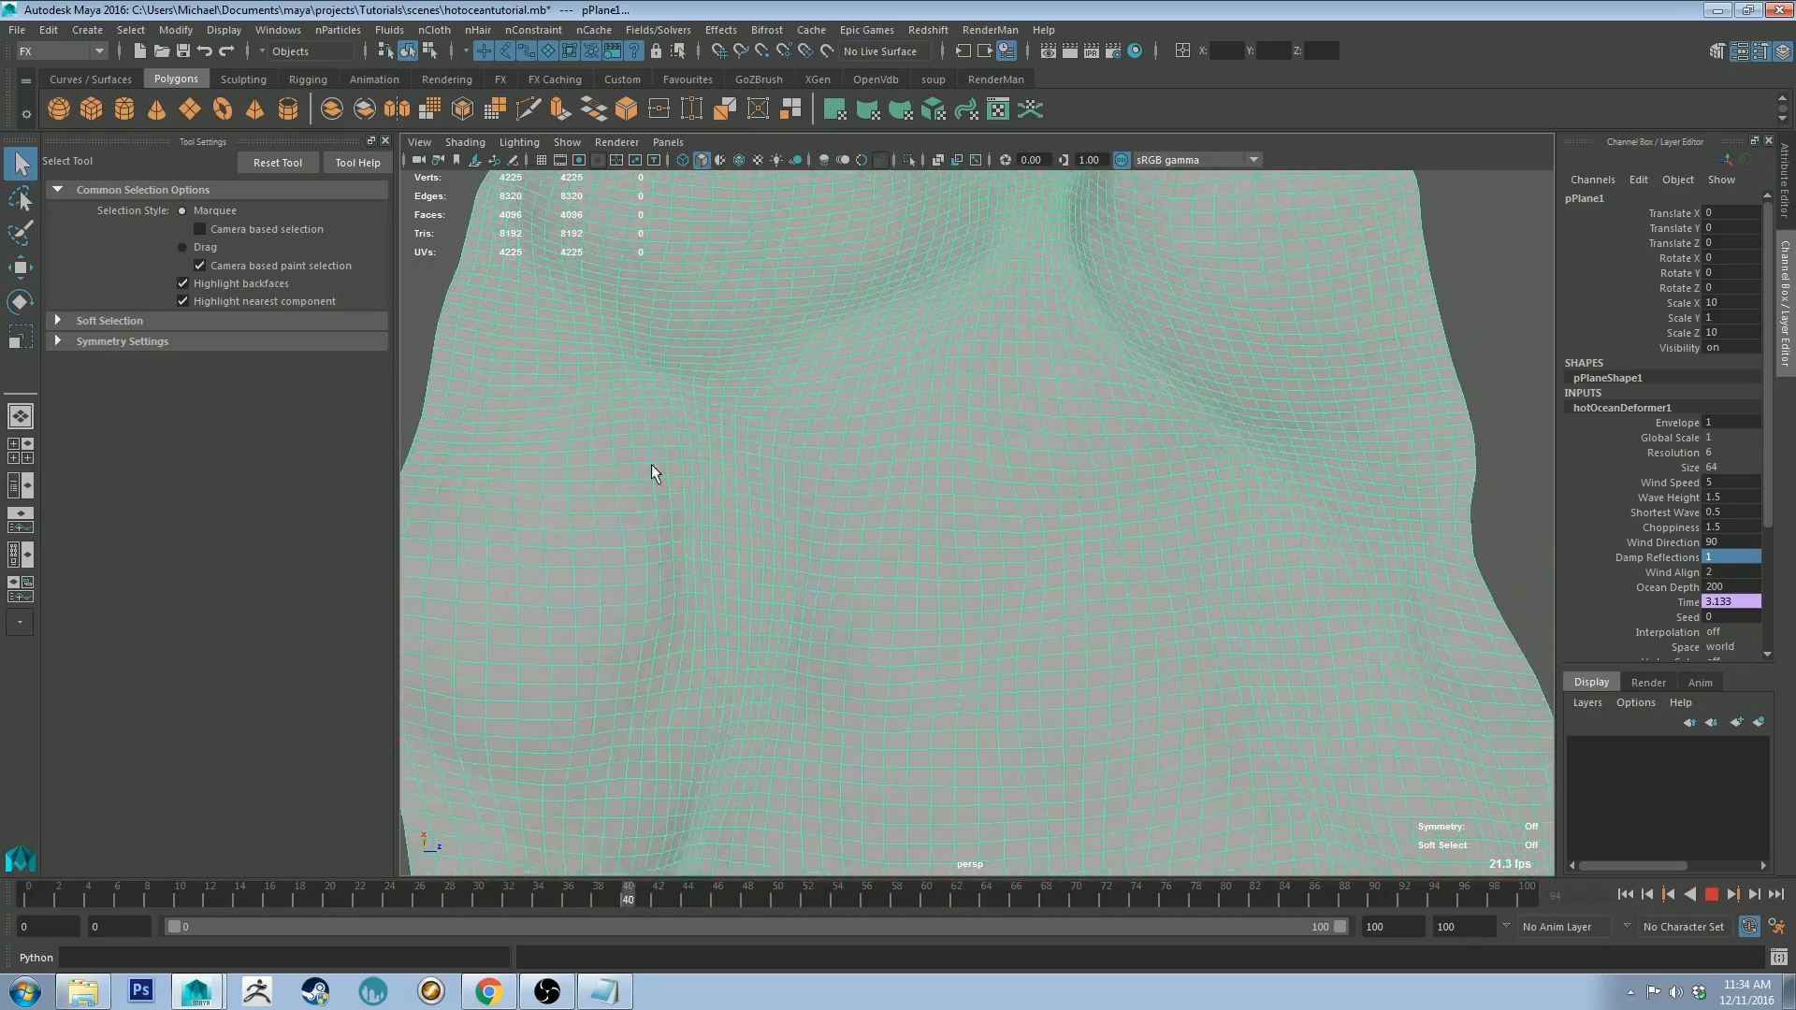
alt+drag(1162, 505, 1150, 435)
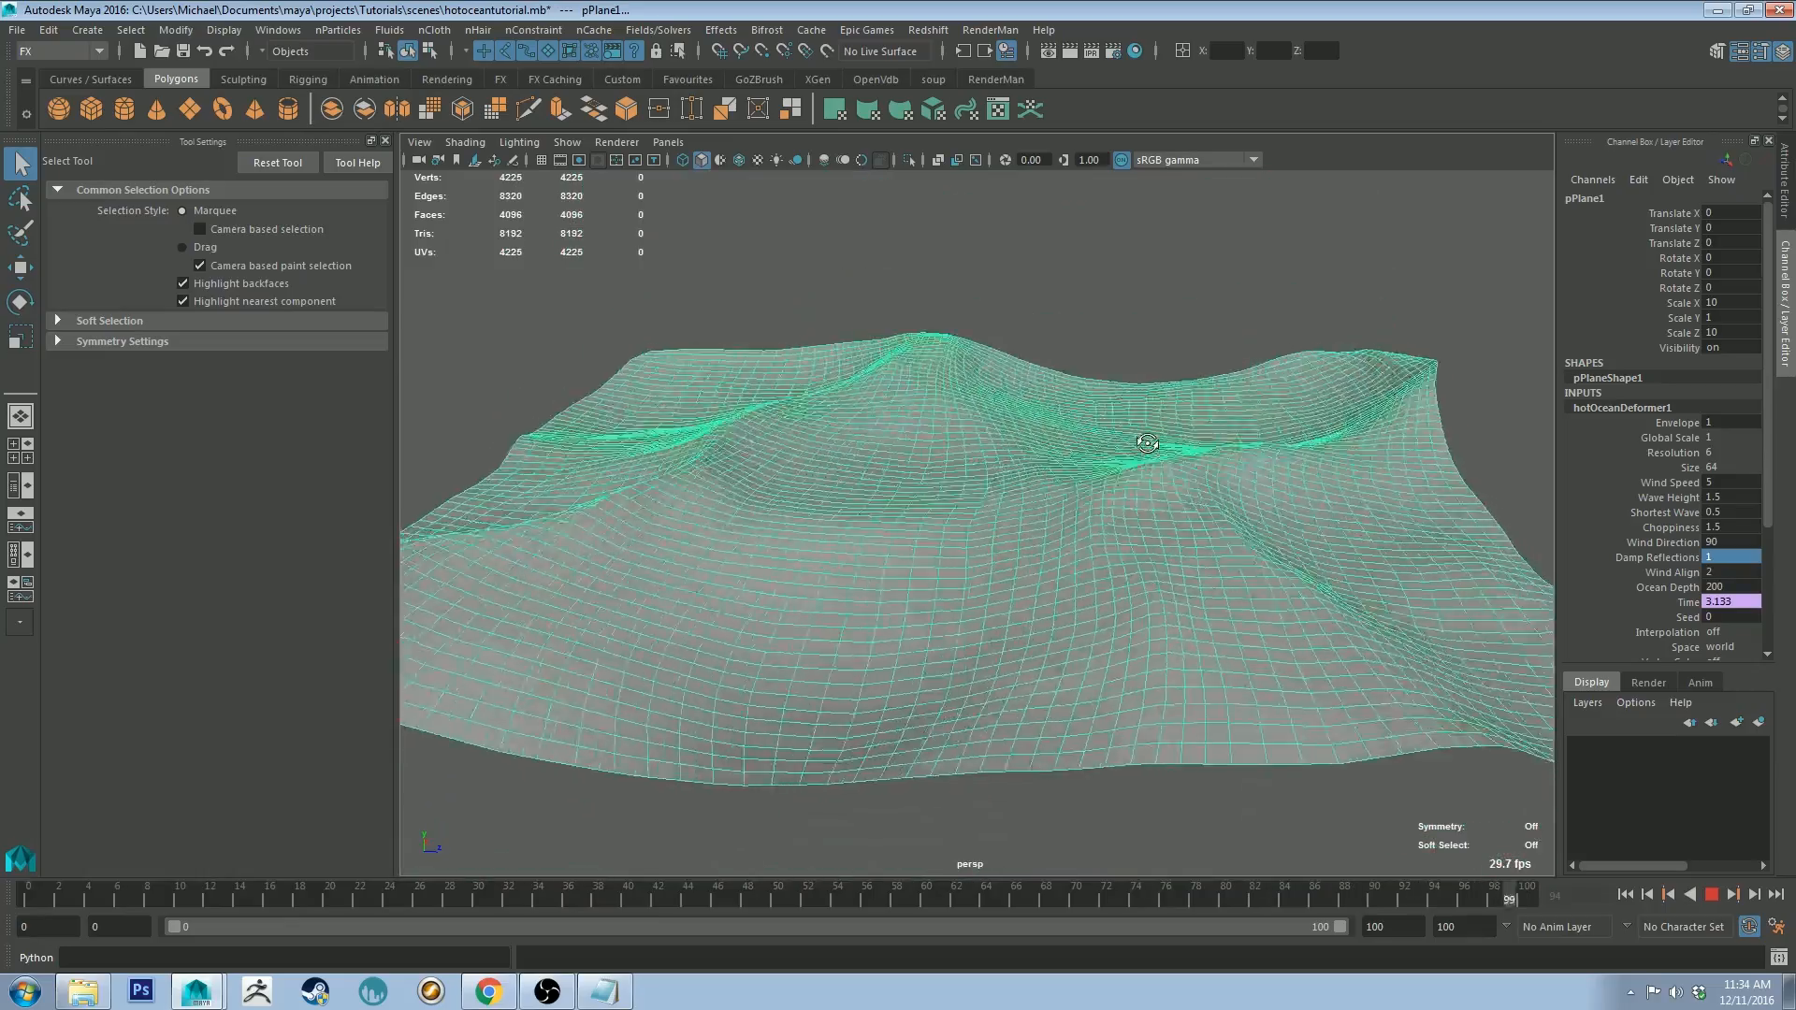
Step: Set the deformer's Damp Reflections to 0.5 during playback, compare the wave motion, and stop playback
click(1730, 557)
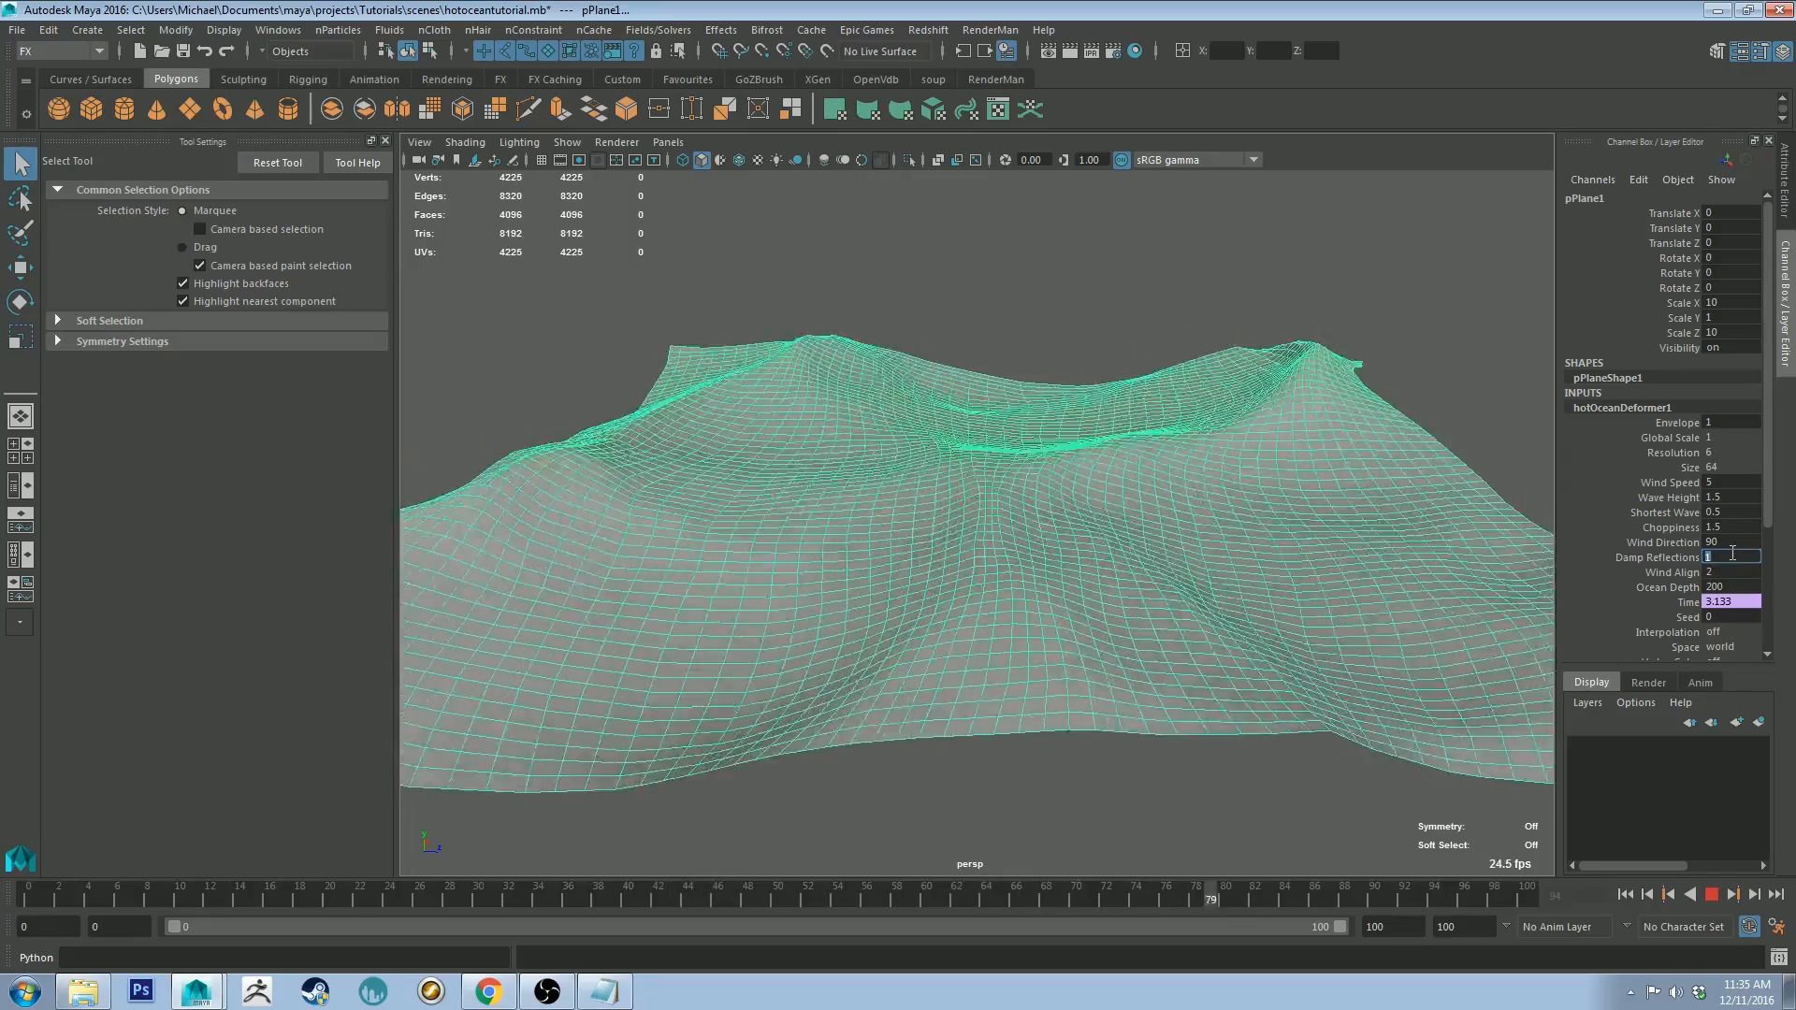
text(0.5)
key(Return)
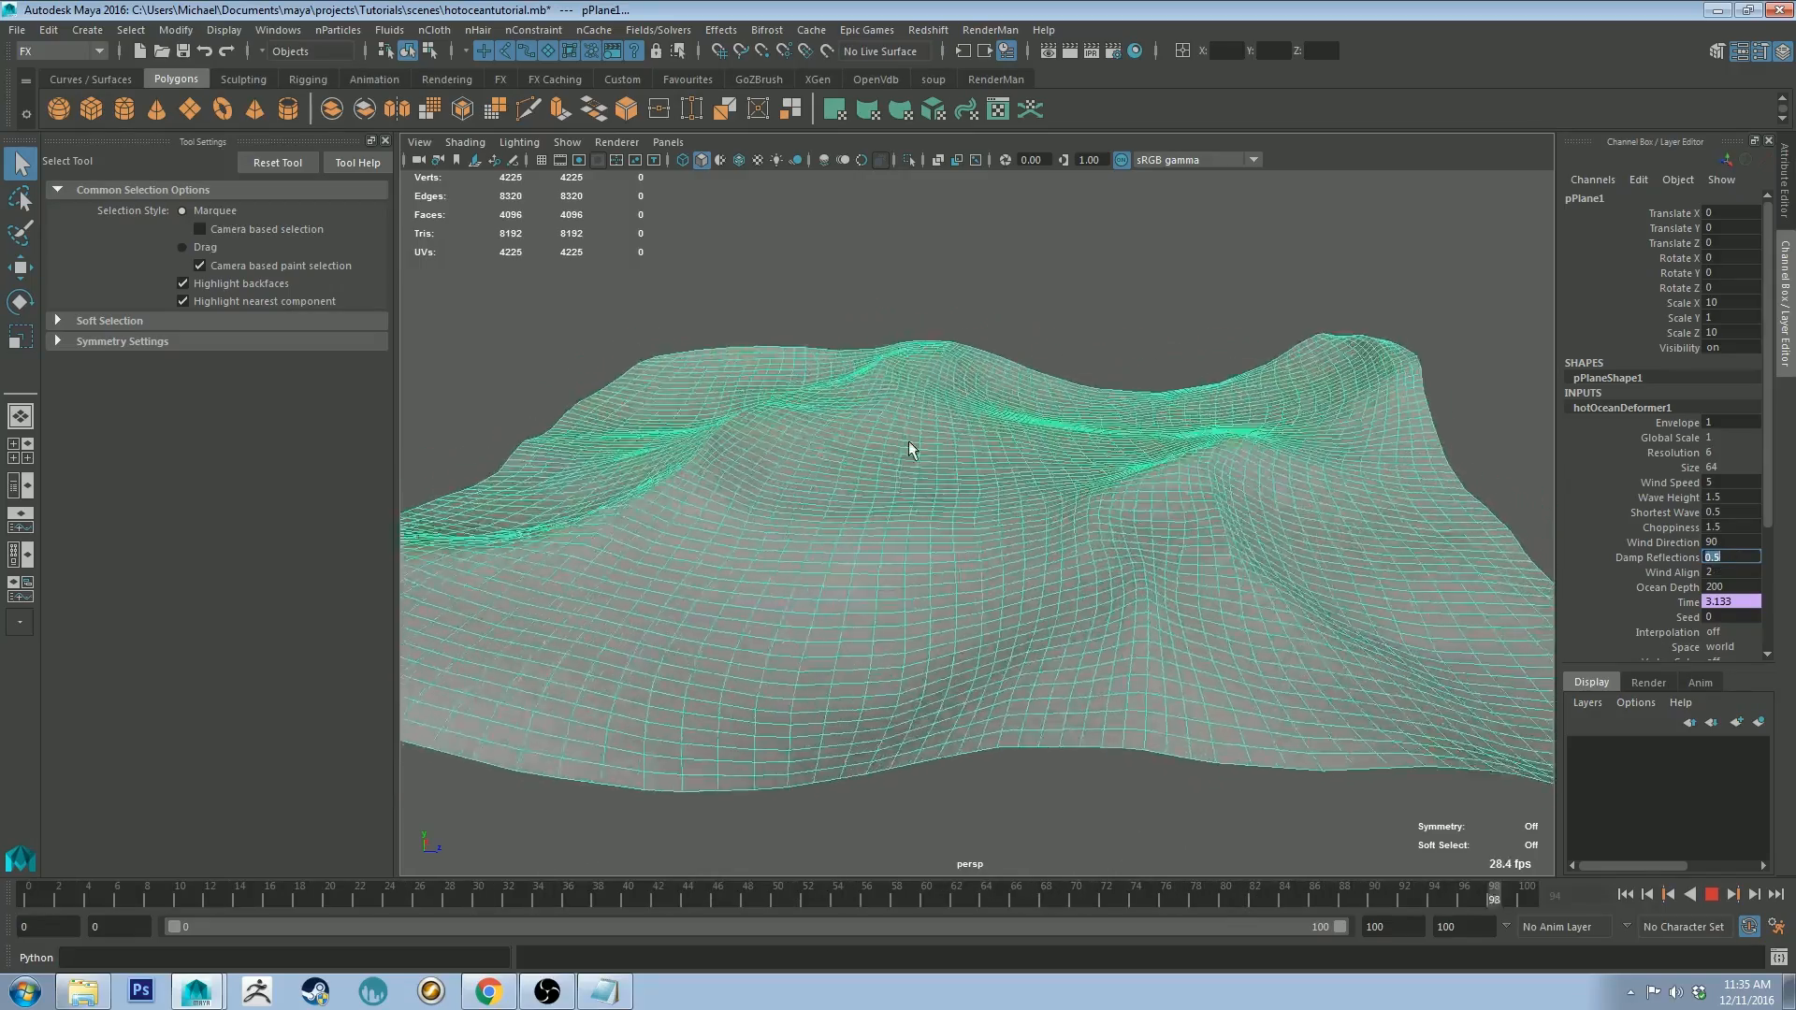
click(1714, 895)
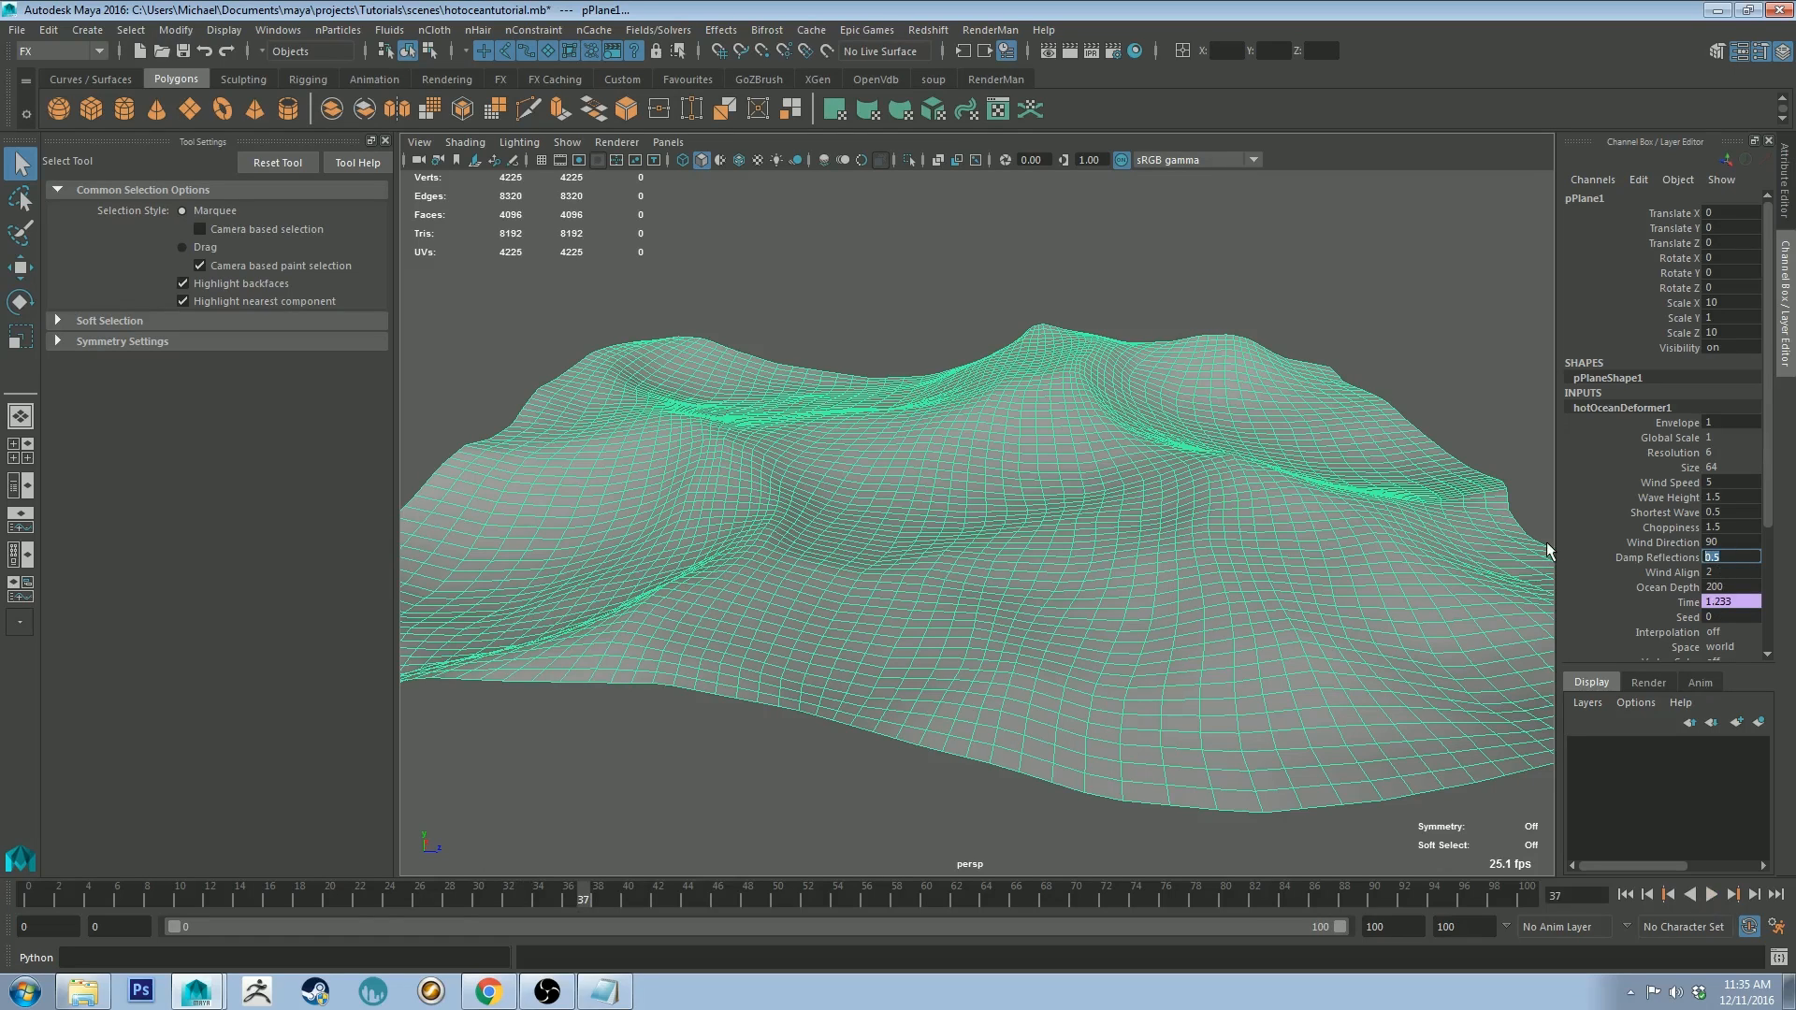
Step: Set the deformer's Damp Reflections to 0, play back the deselected surface, and stop playback
text(0)
key(Return)
click(1712, 895)
click(1217, 297)
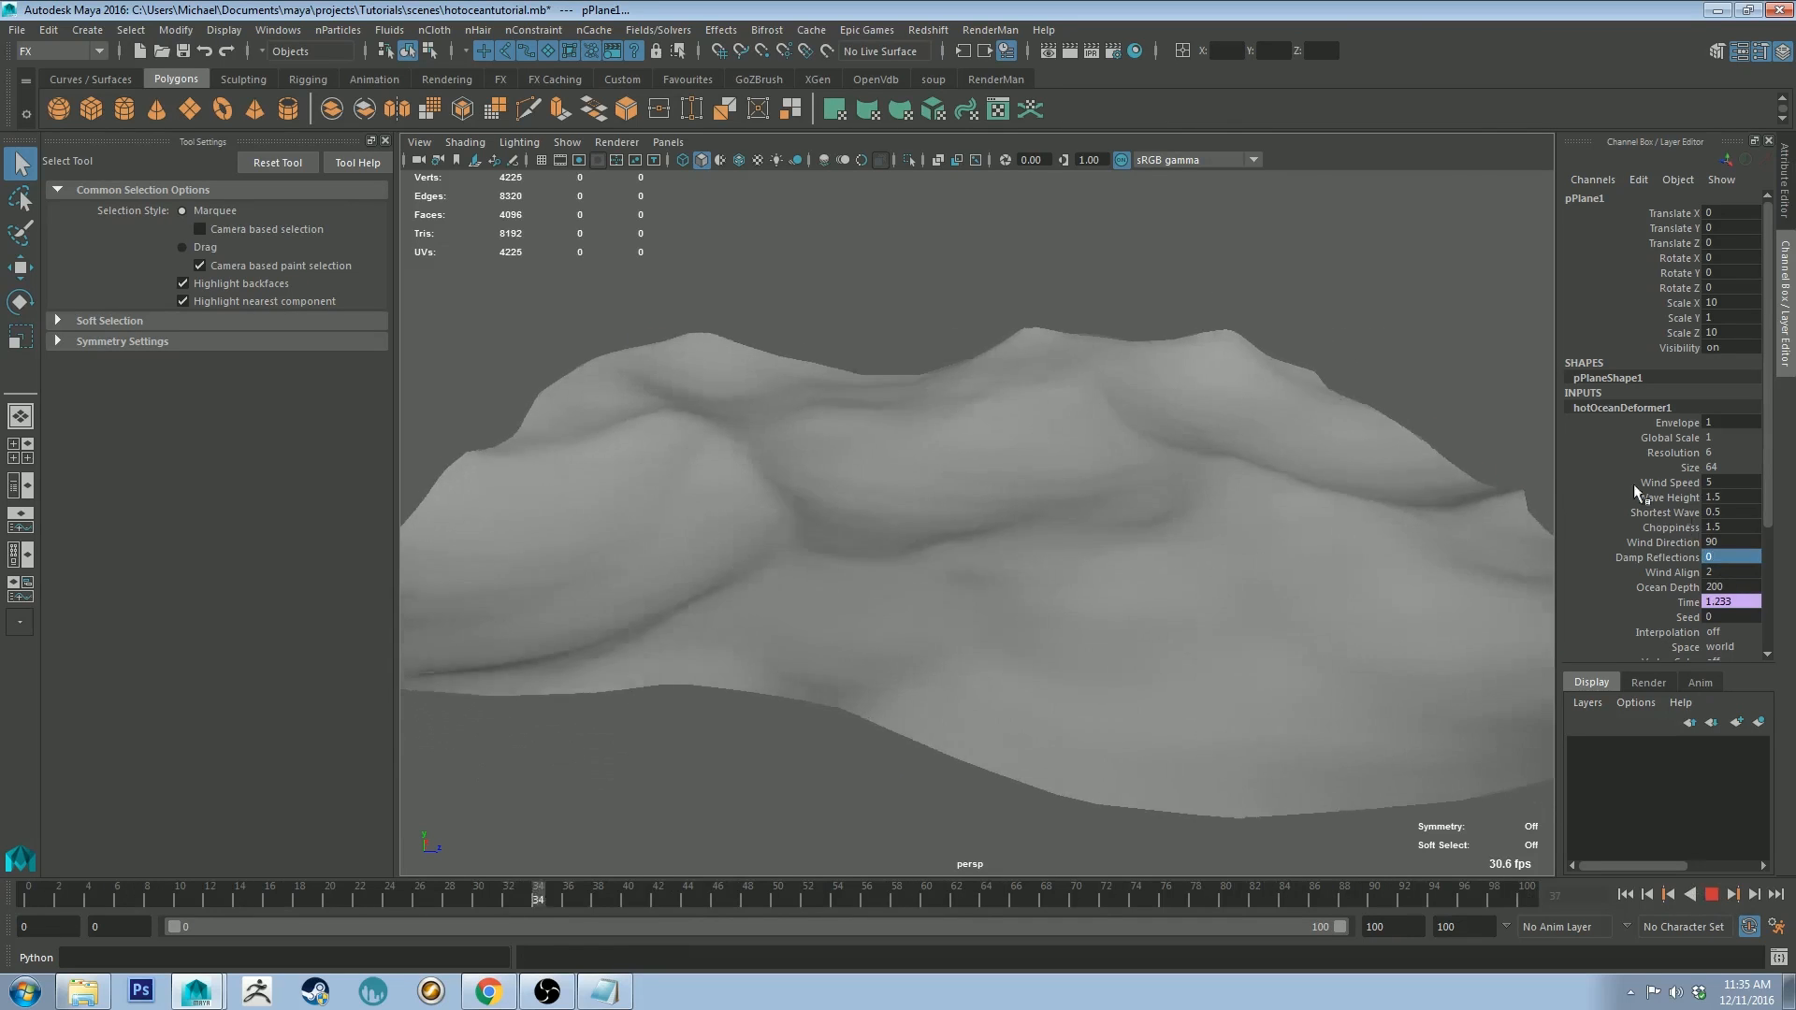
click(1710, 895)
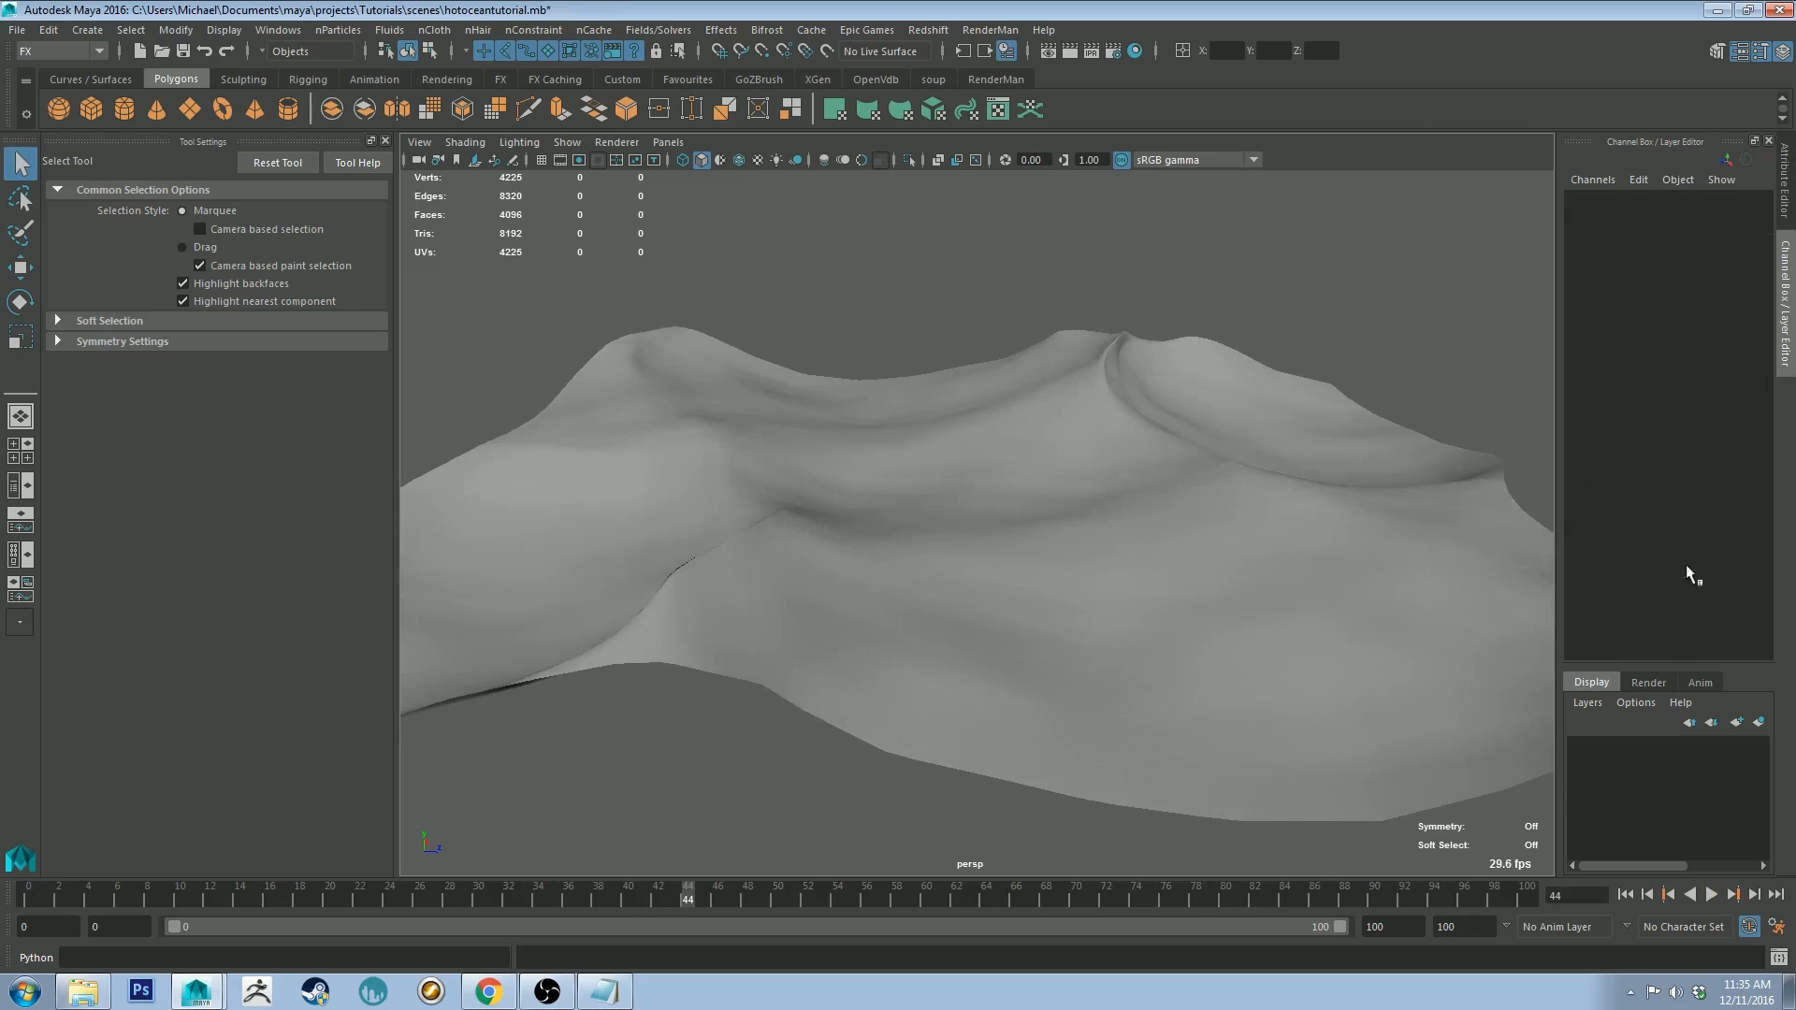
Step: Reselect the plane and try a hotOceanDeformer1 Wind Speed of 1, settling on 2
click(1213, 540)
click(1604, 409)
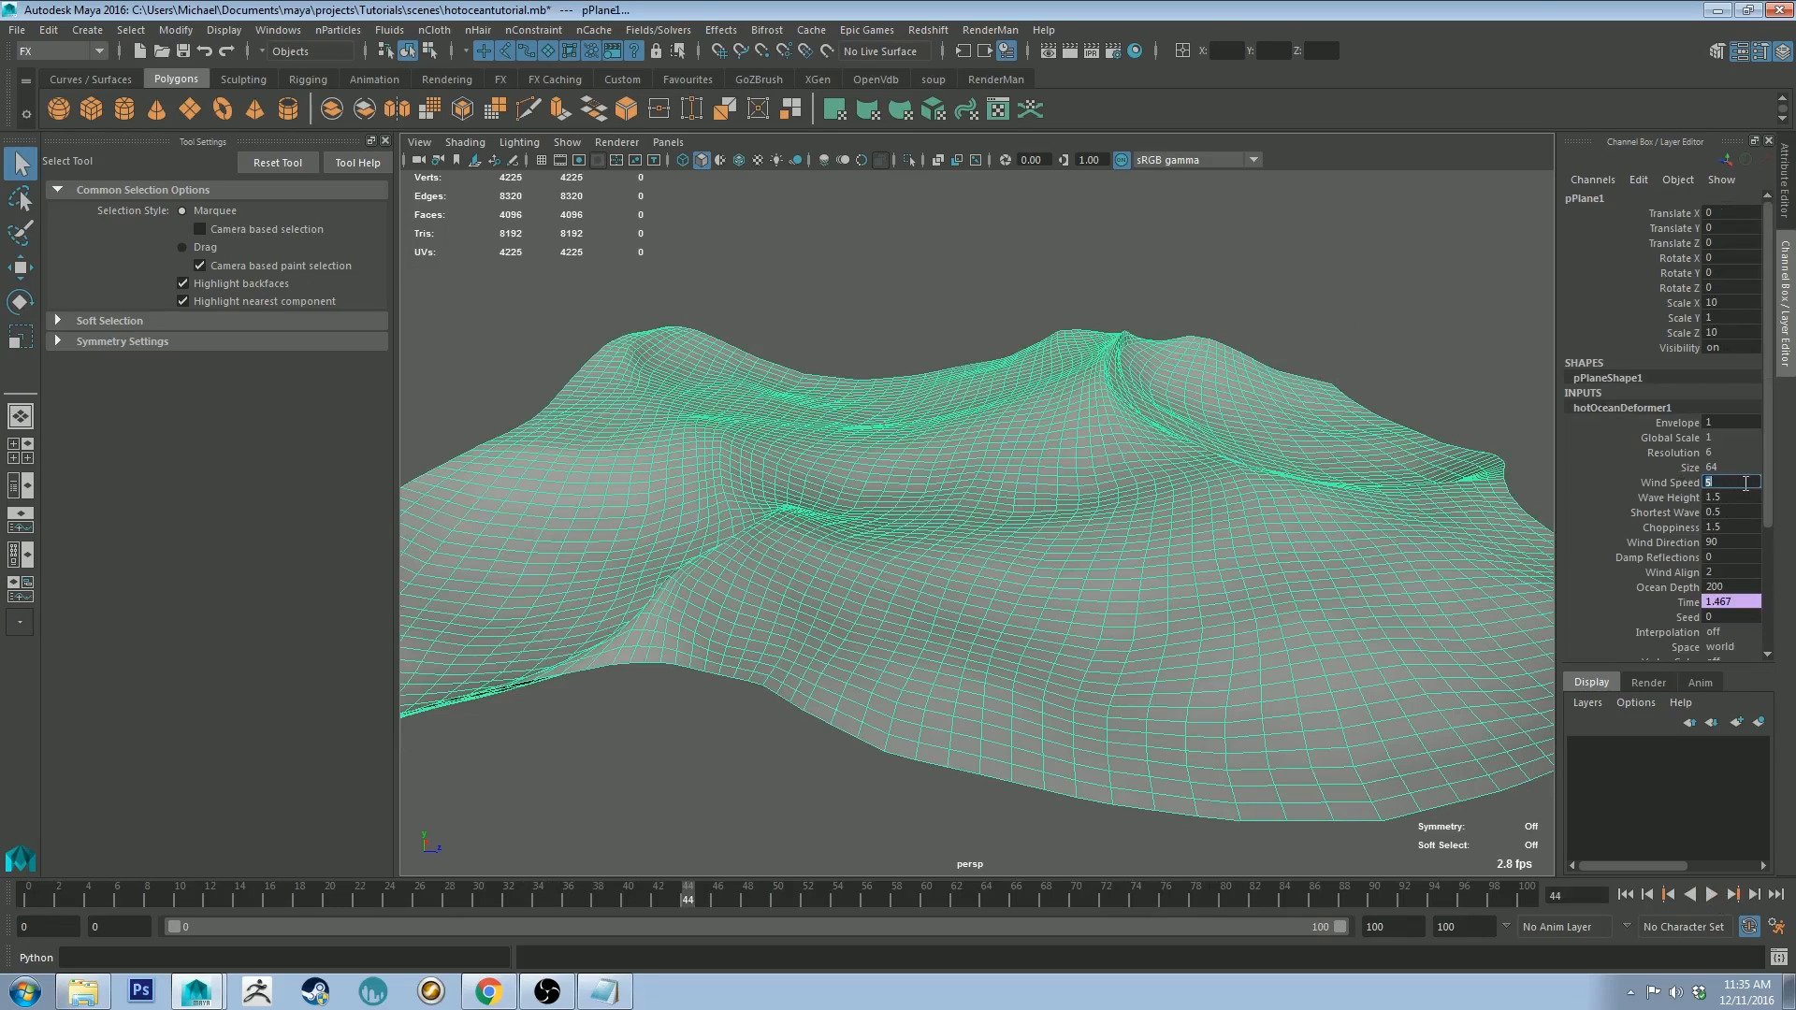
text(1)
key(Return)
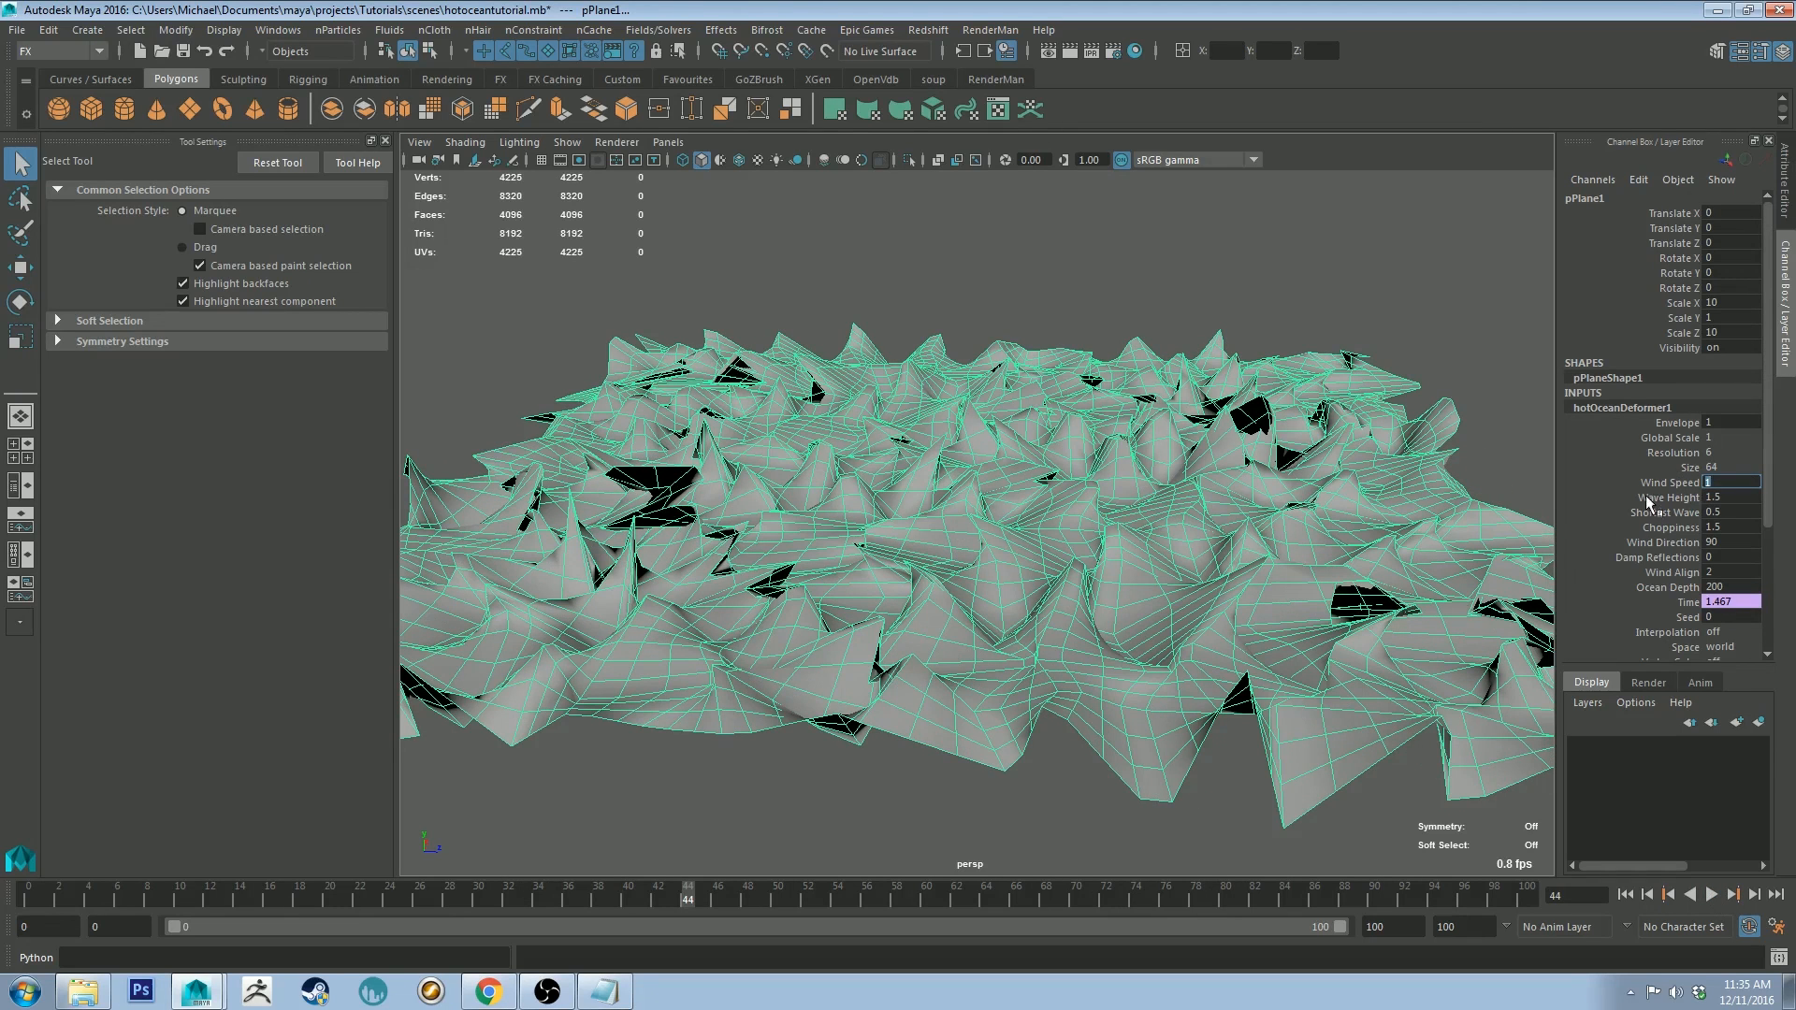
text(2)
key(Return)
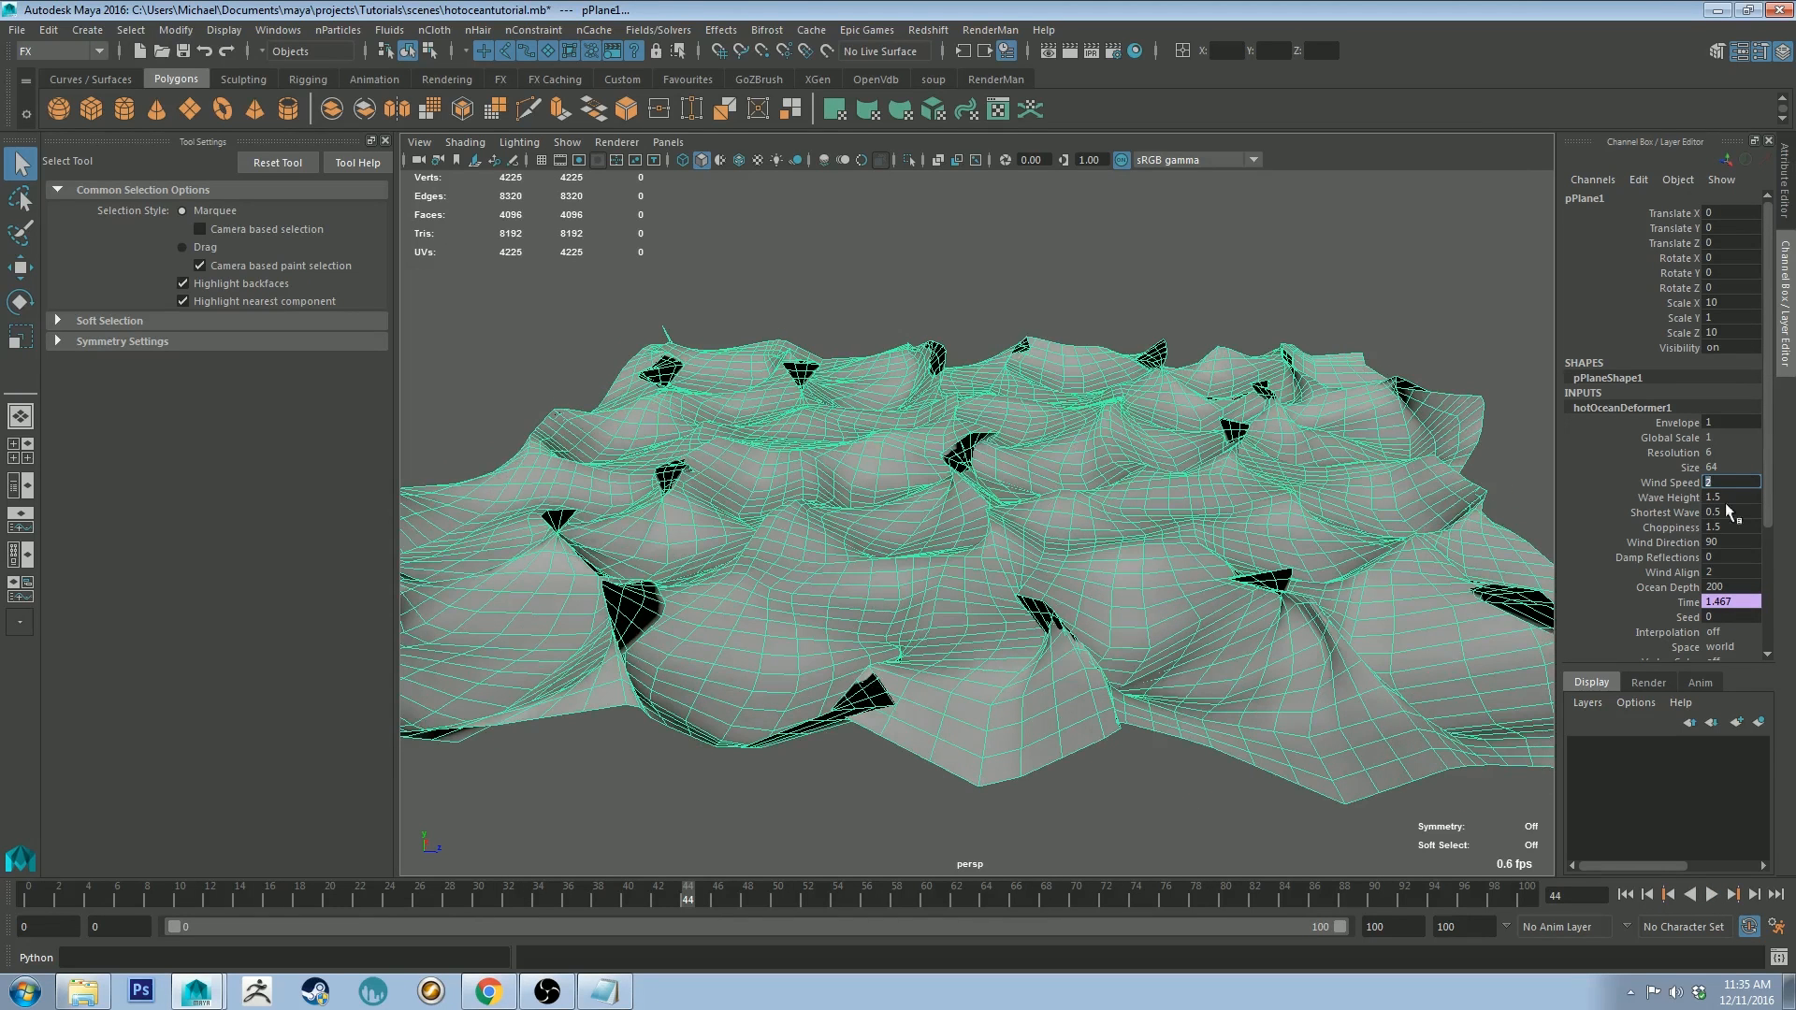
Step: Set the deformer's Choppiness to 1 to reduce the overlapping wave peaks
click(1726, 527)
text(1)
key(Return)
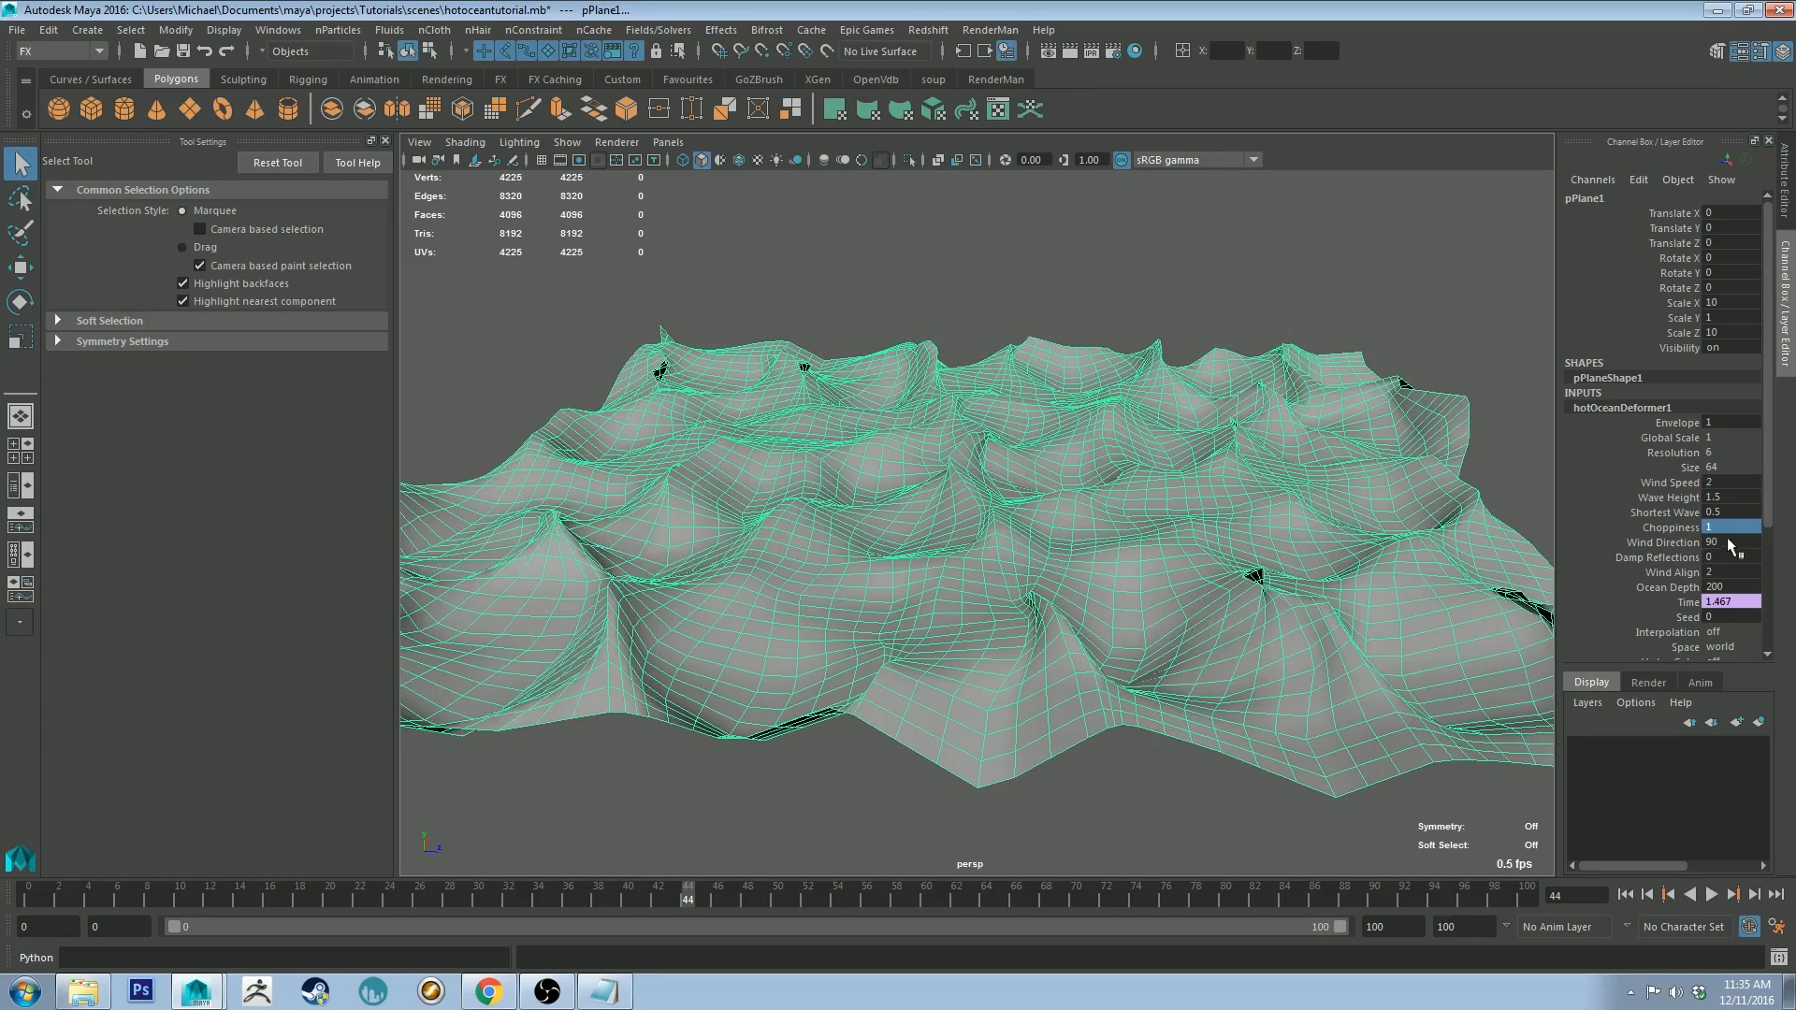
Step: Set the deformer's Choppiness to 0.7 and its Shortest Wave to 1
click(1719, 526)
text(0.5)
key(Return)
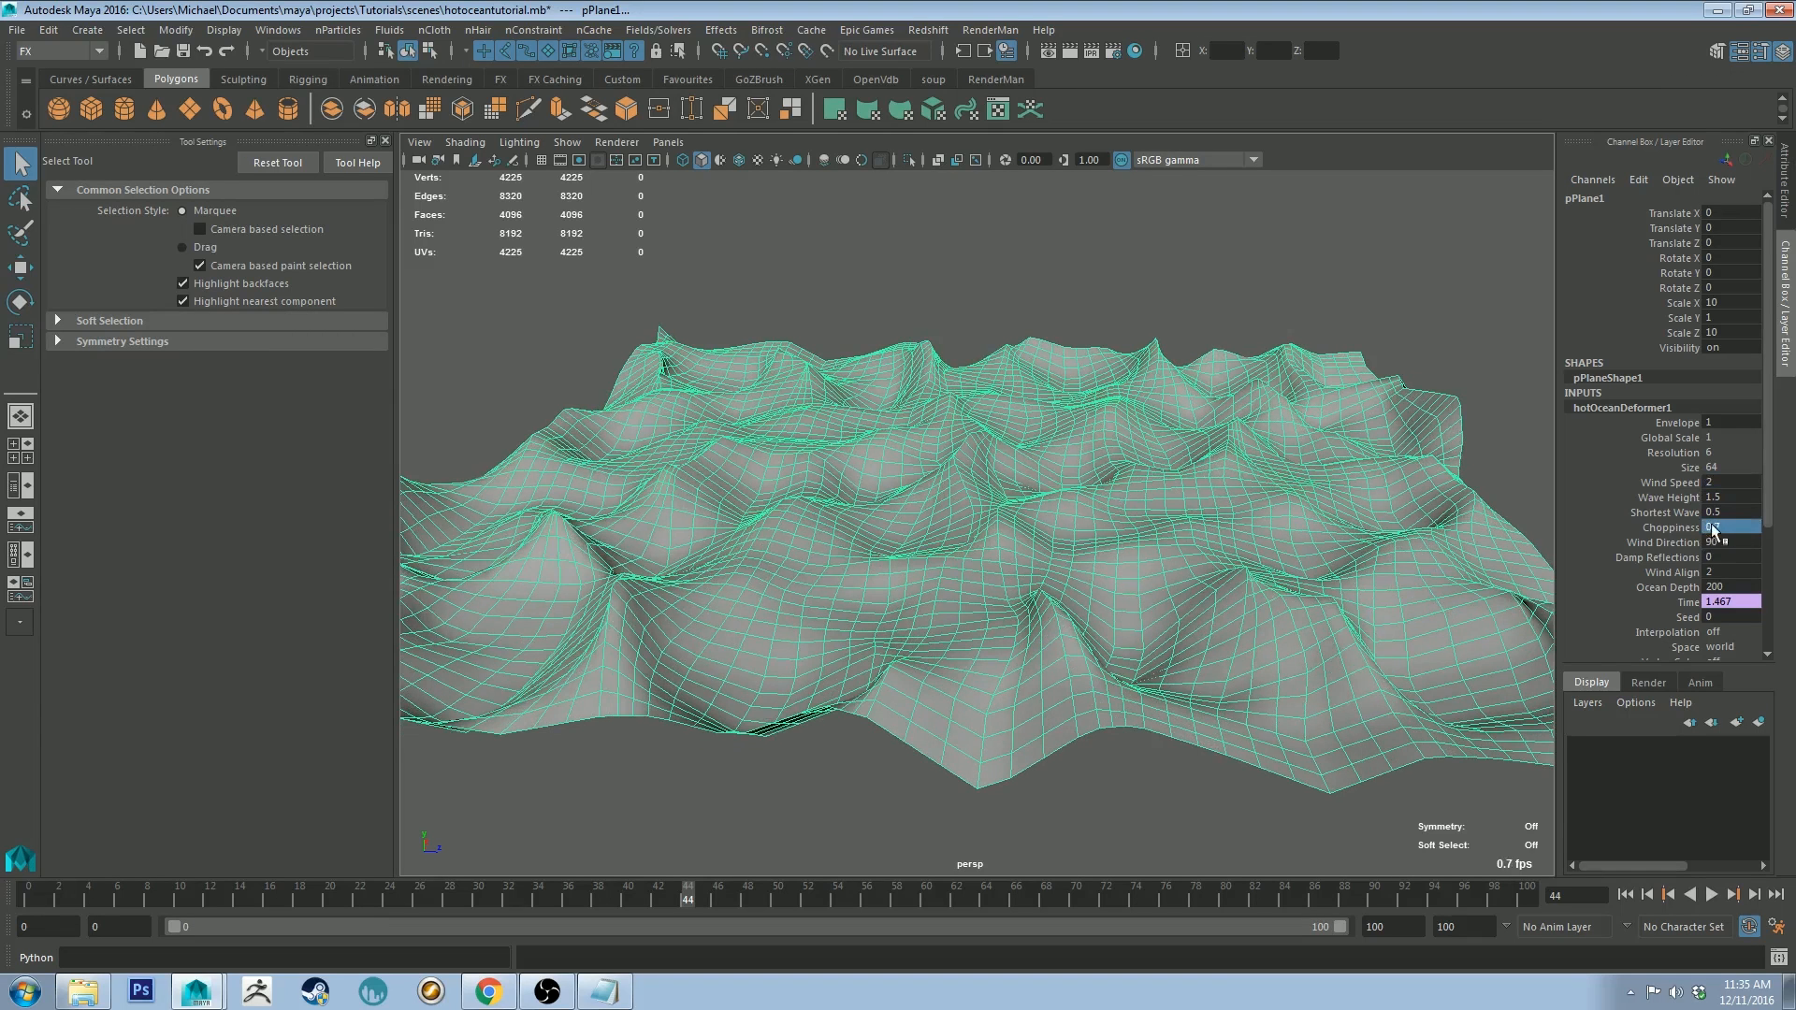
click(1727, 512)
text(1)
key(Return)
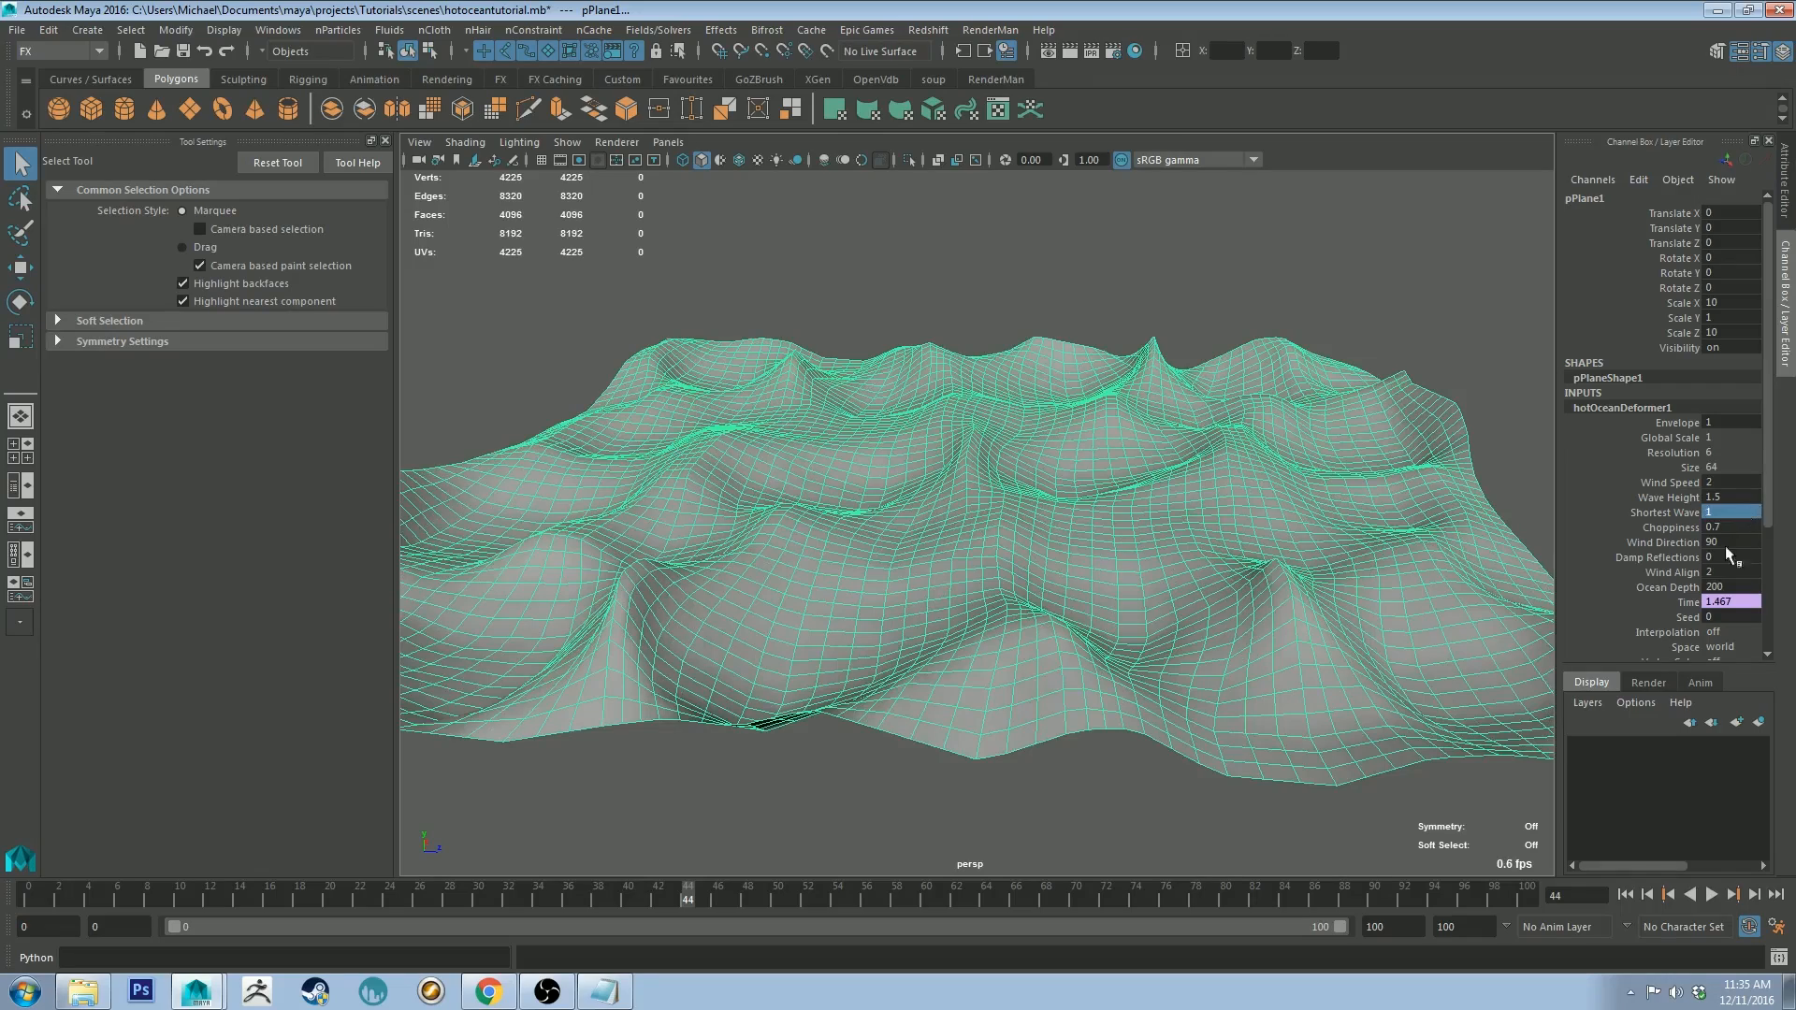
Step: Play back the deselected ocean surface to check its motion, stop playback, and reselect the plane
click(1711, 895)
click(1369, 281)
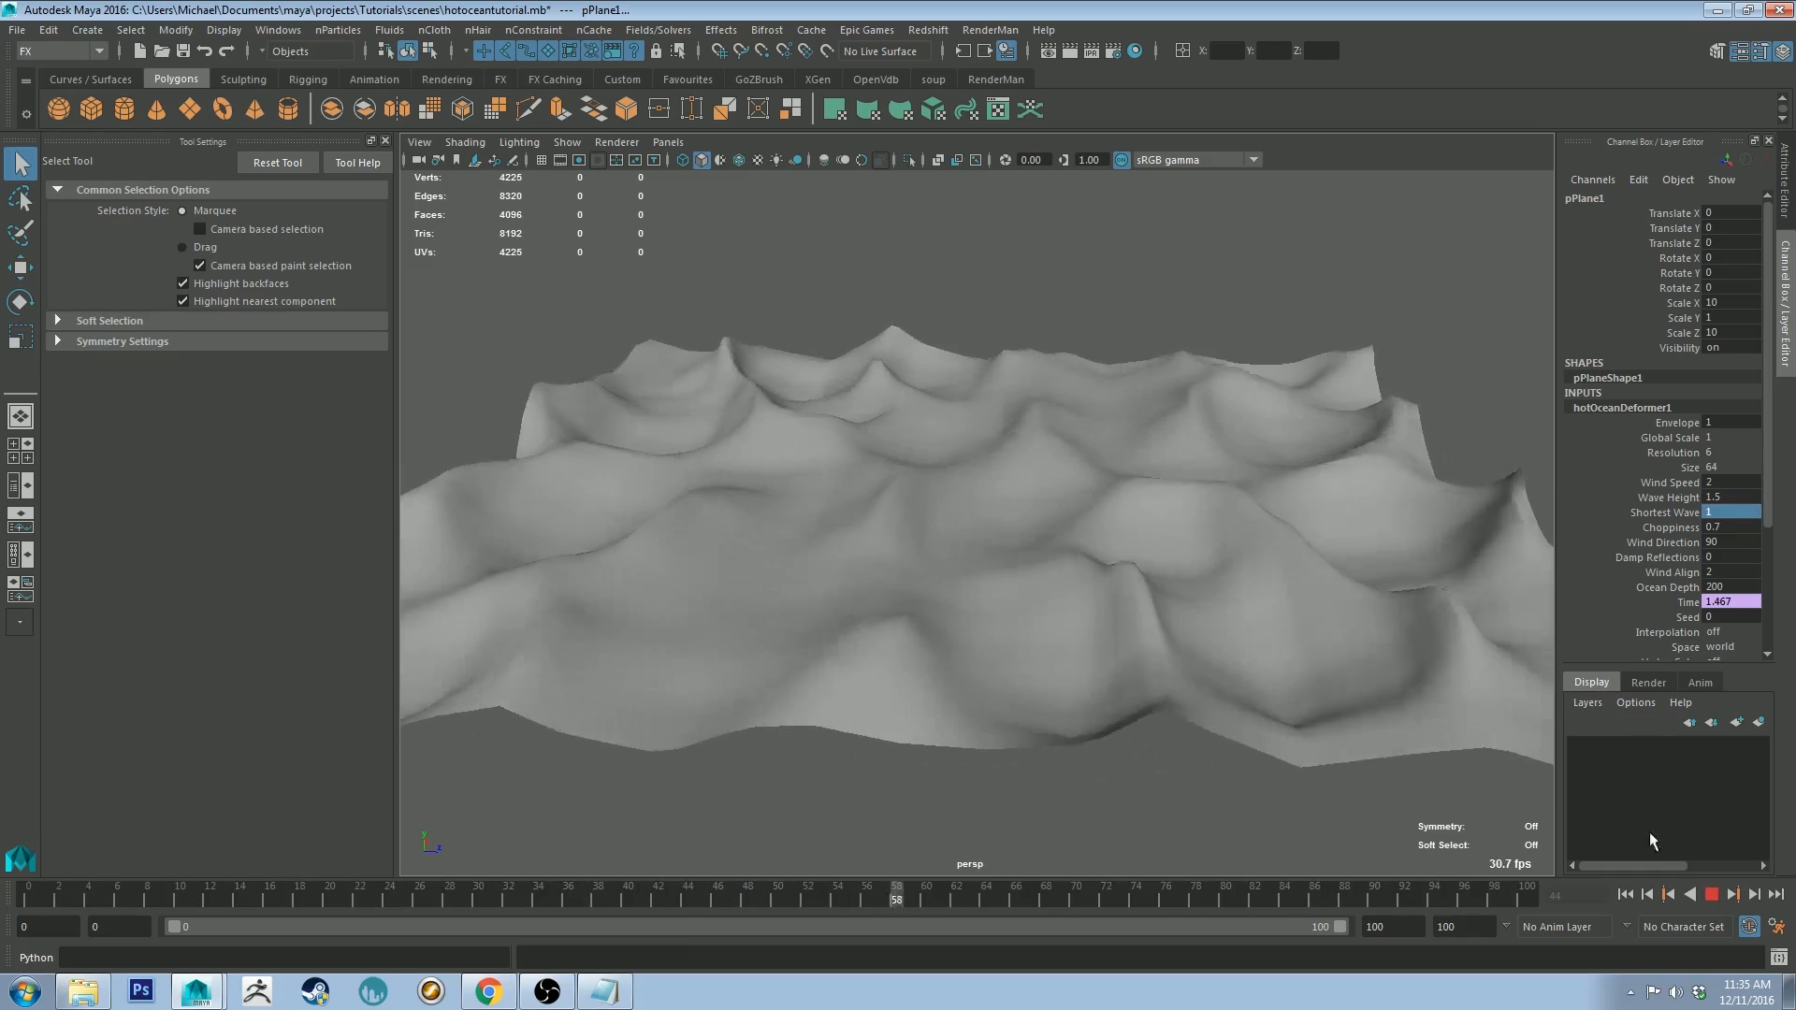
click(1711, 894)
click(1523, 530)
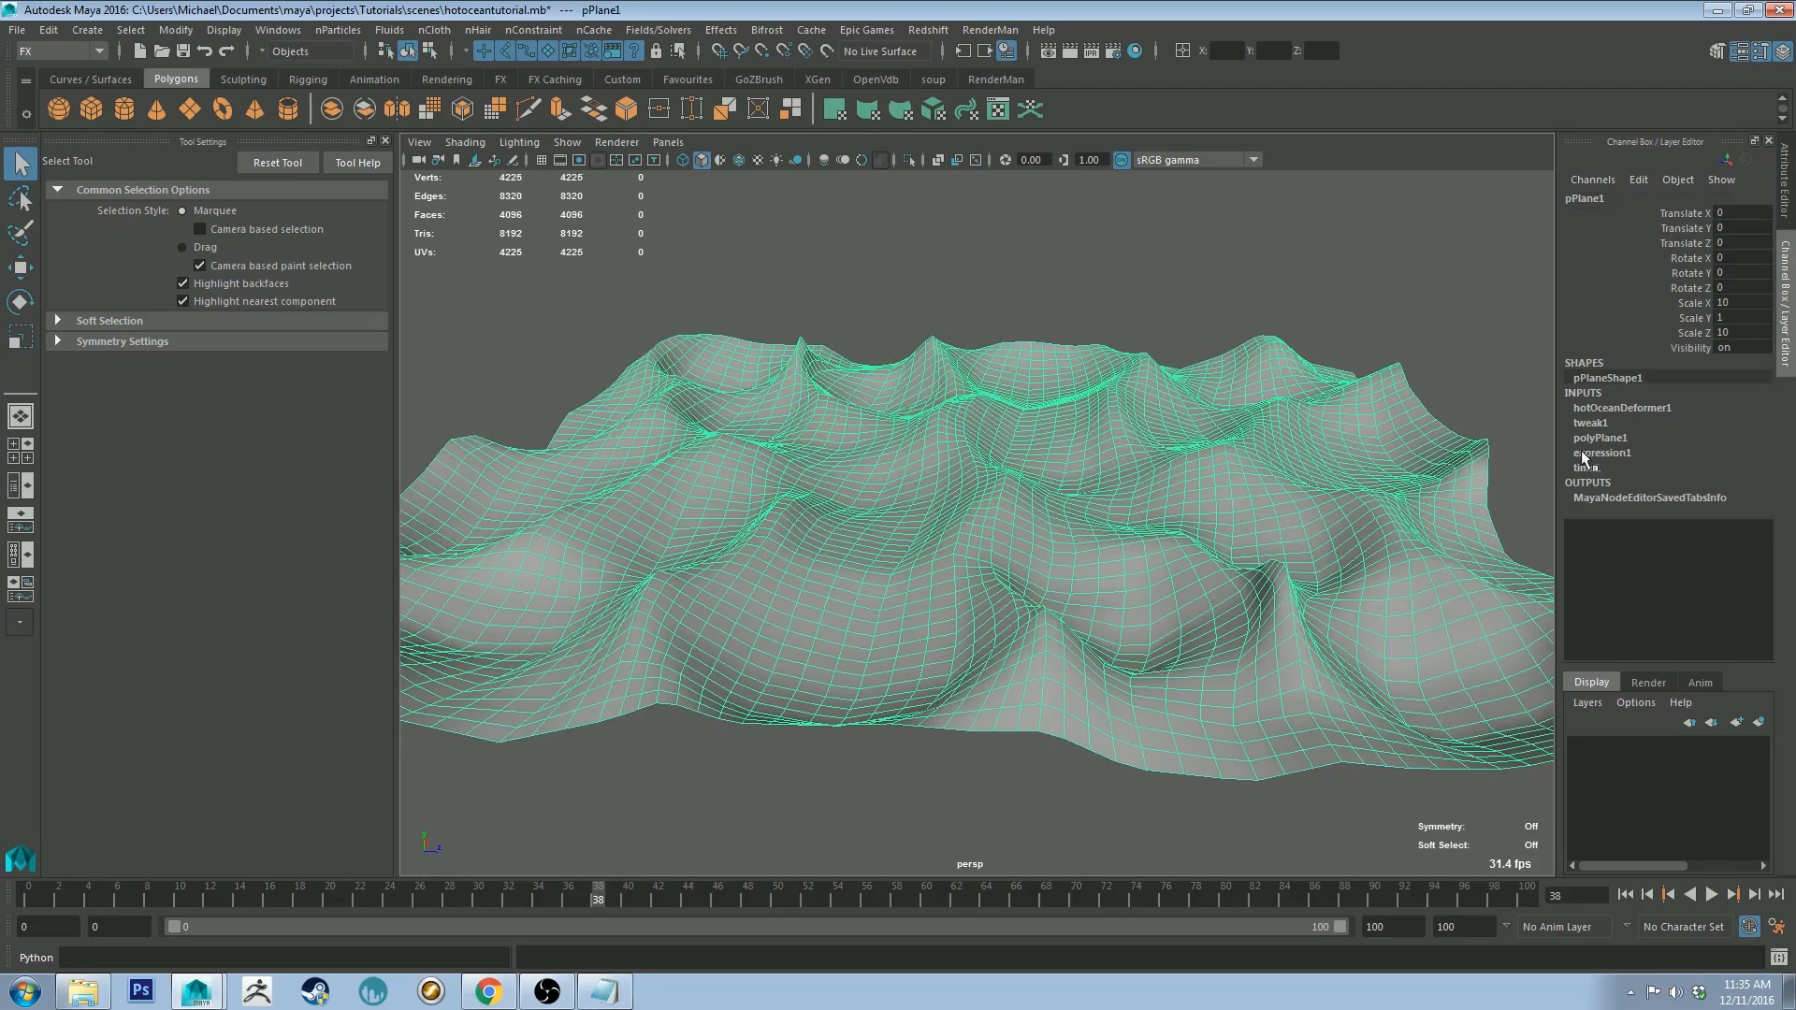
Step: Try a hotOceanDeformer1 Ocean Depth of 1 and start playback
click(1610, 406)
click(1726, 586)
click(1726, 588)
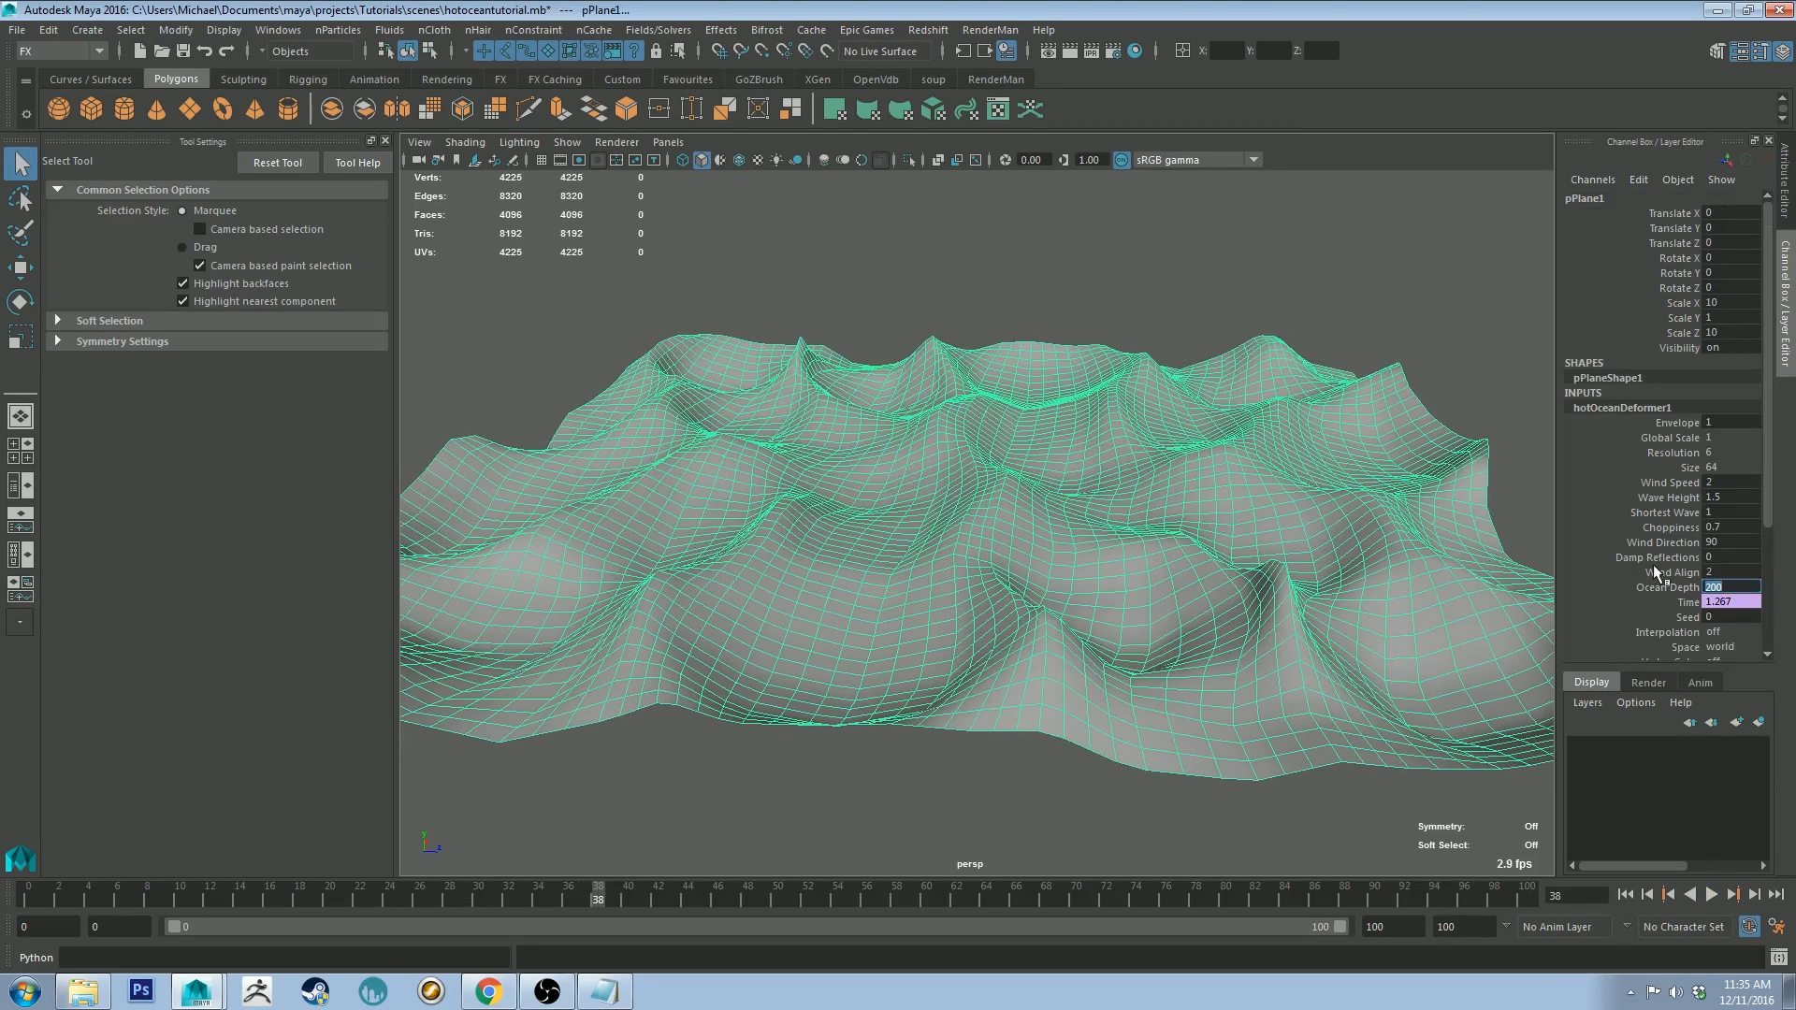
text(1)
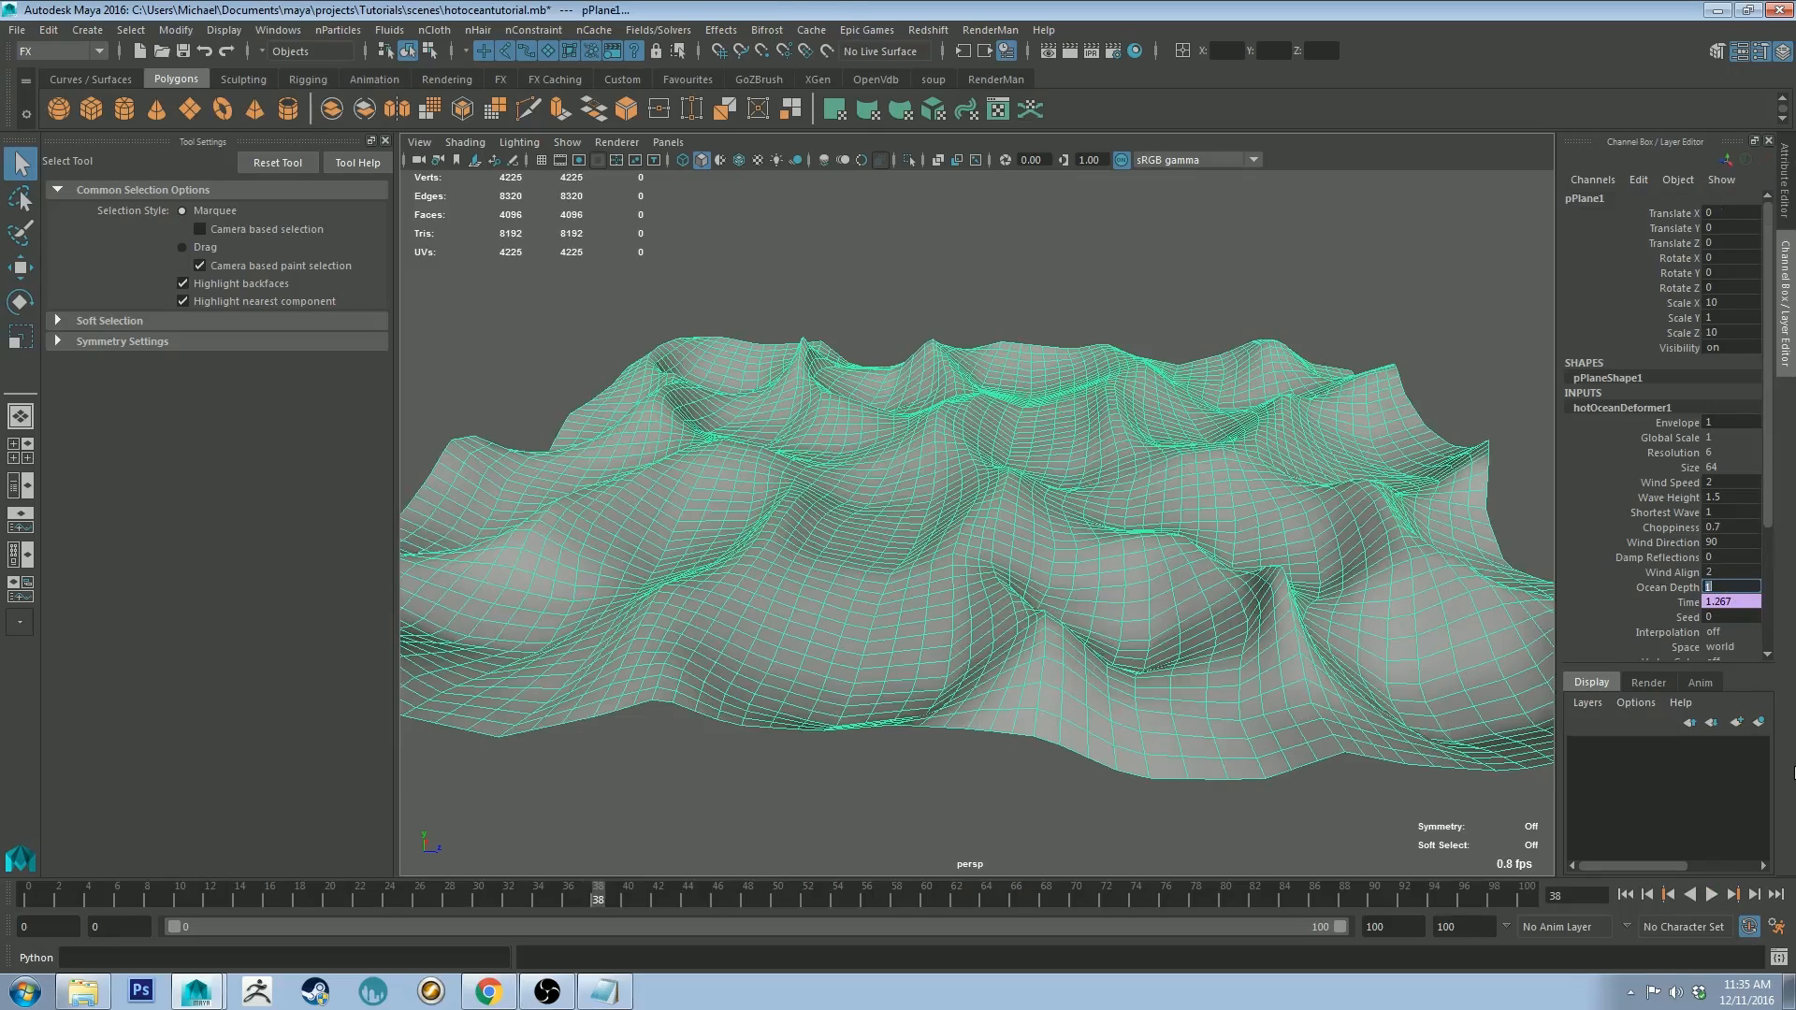
click(1711, 895)
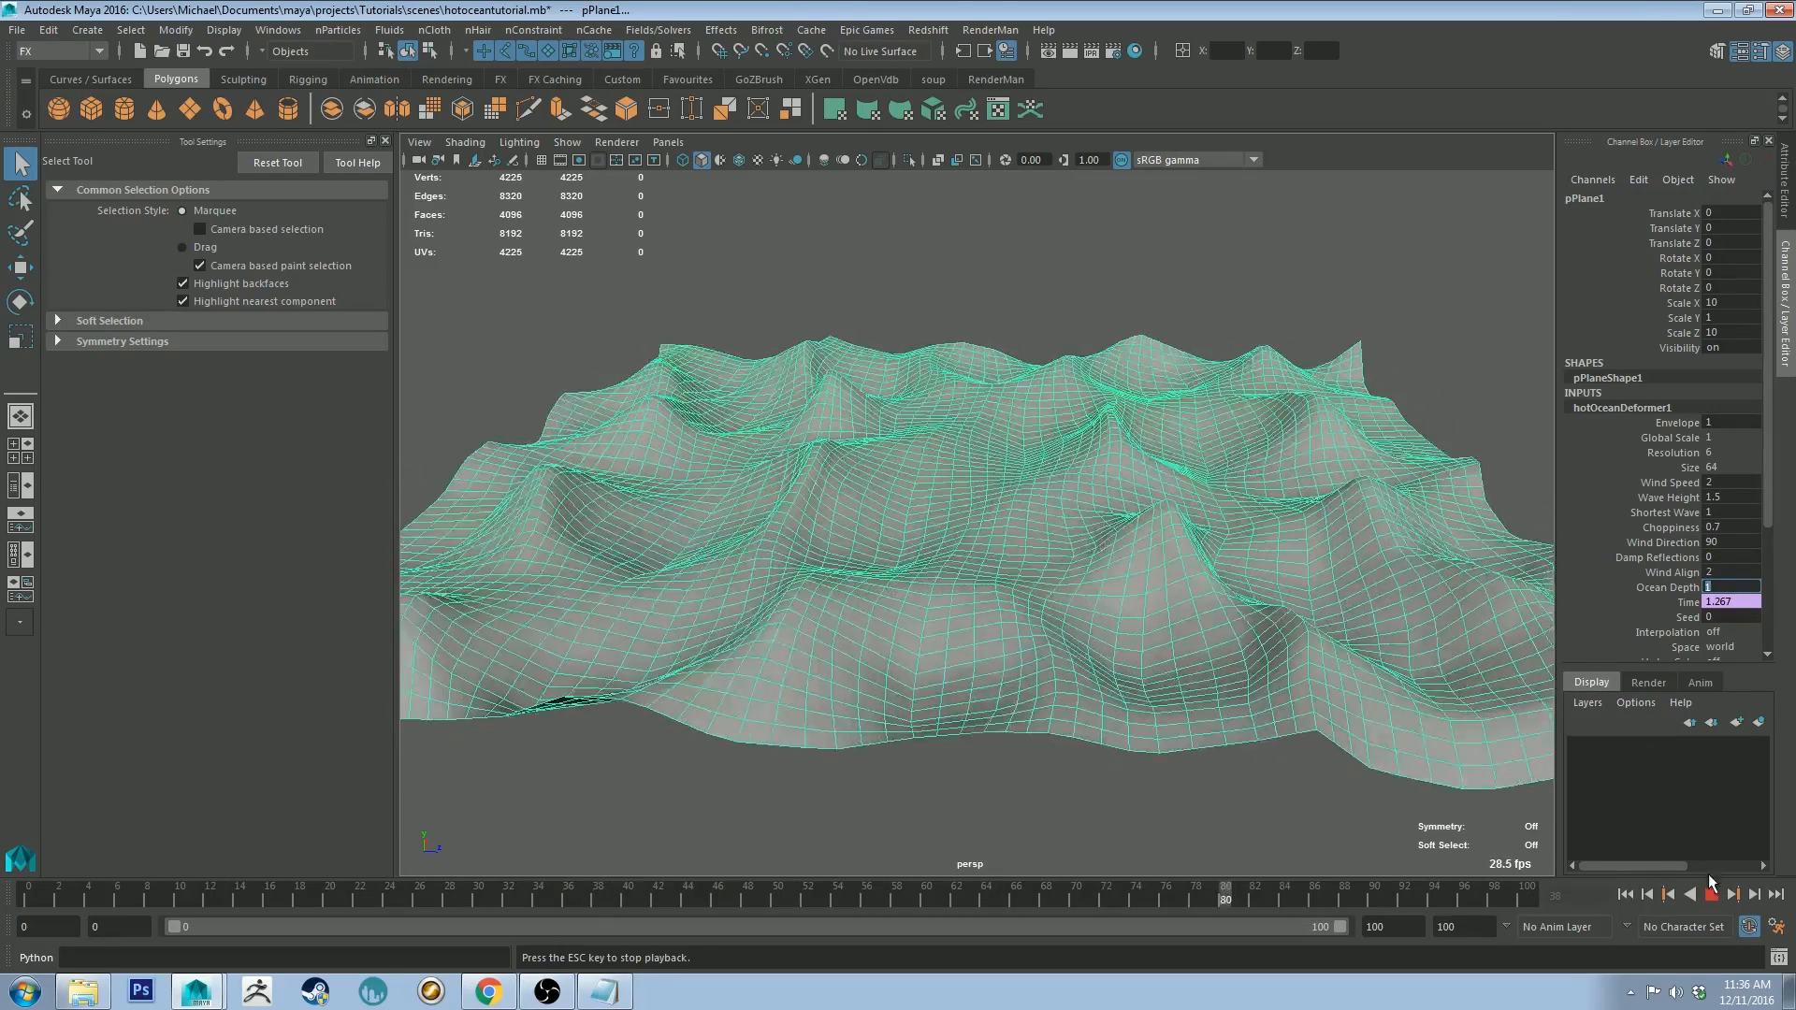
Step: Try an Ocean Depth of 0.1, watch the deselected surface play back, stop playback, and reselect the plane
text(0.1)
key(Return)
click(1711, 895)
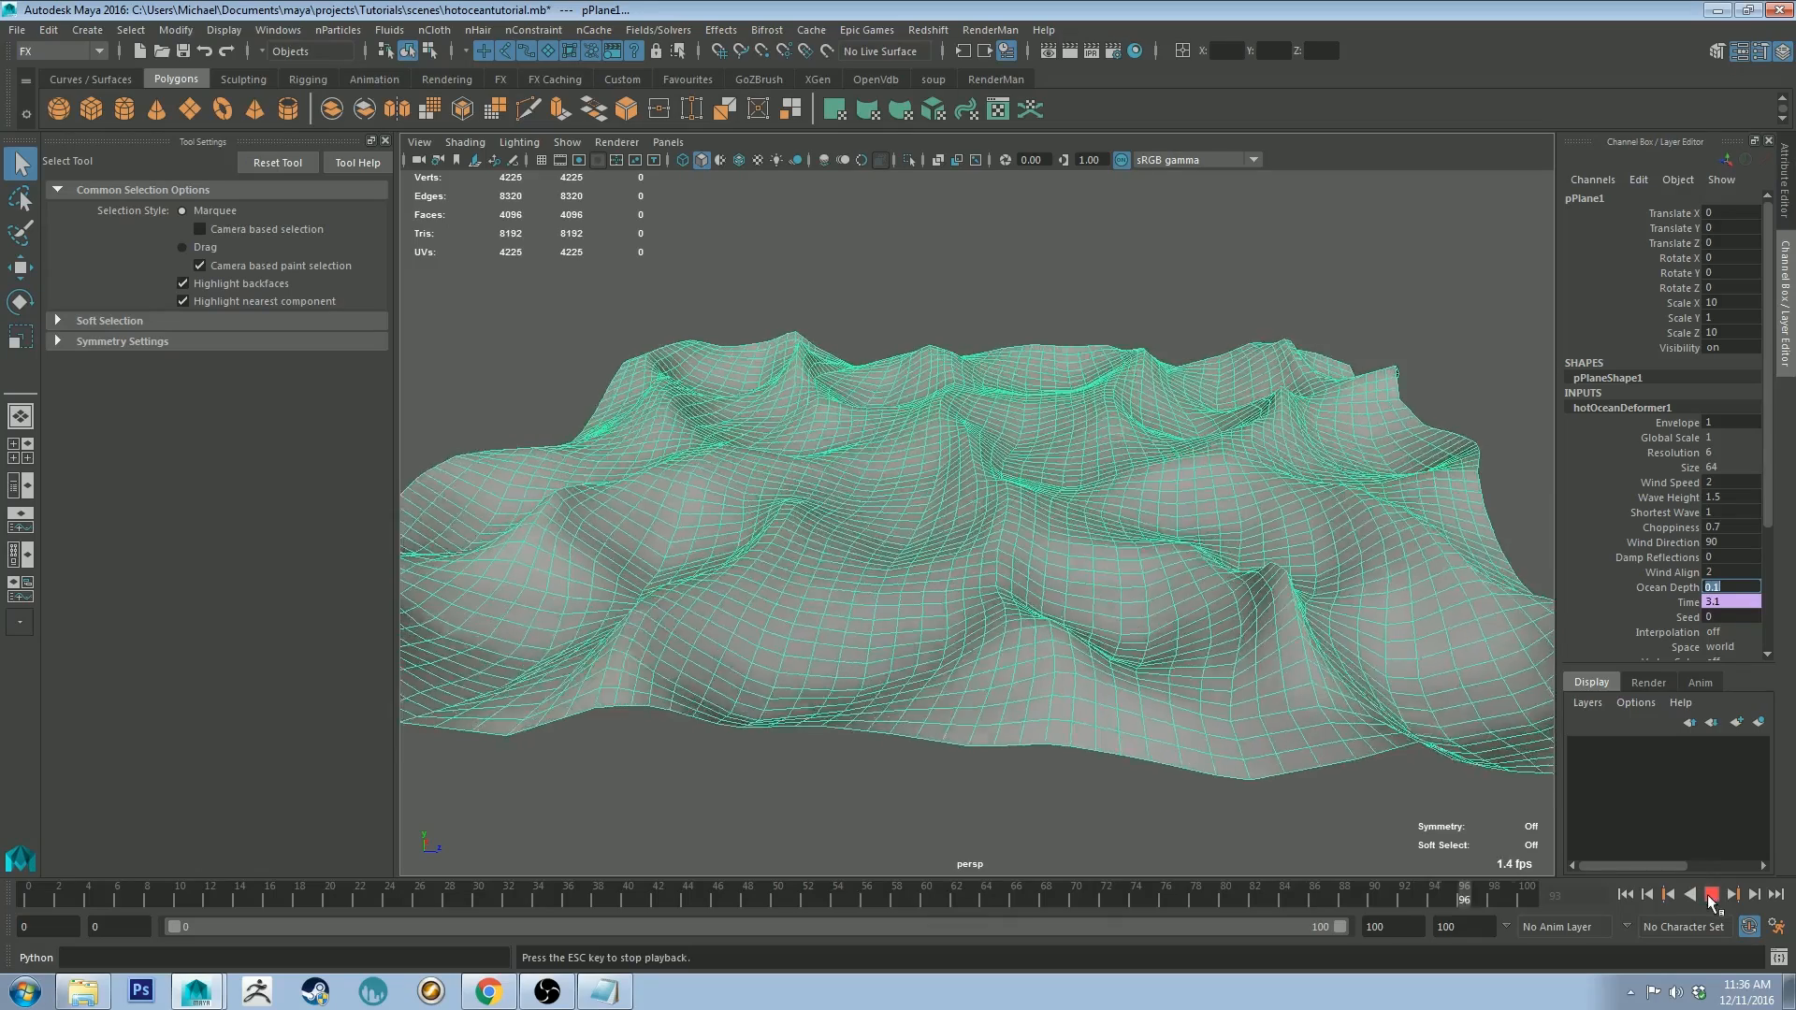
click(1281, 260)
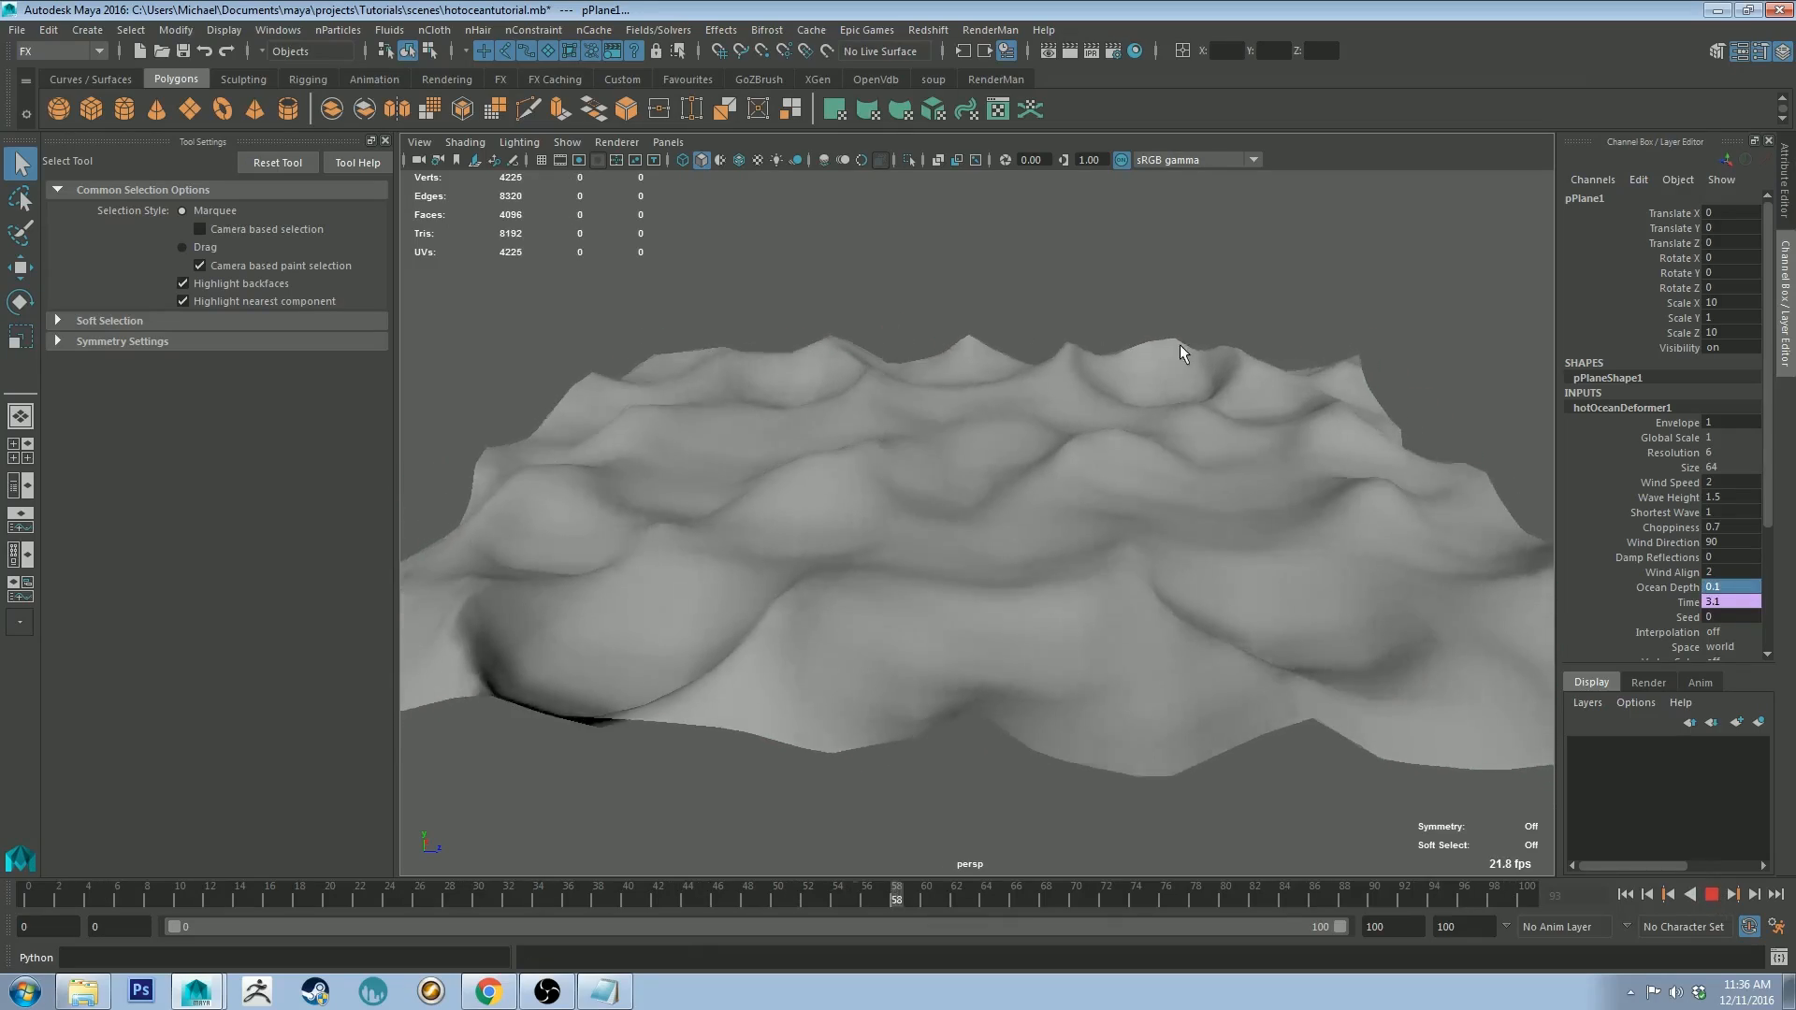
click(1711, 895)
click(1316, 559)
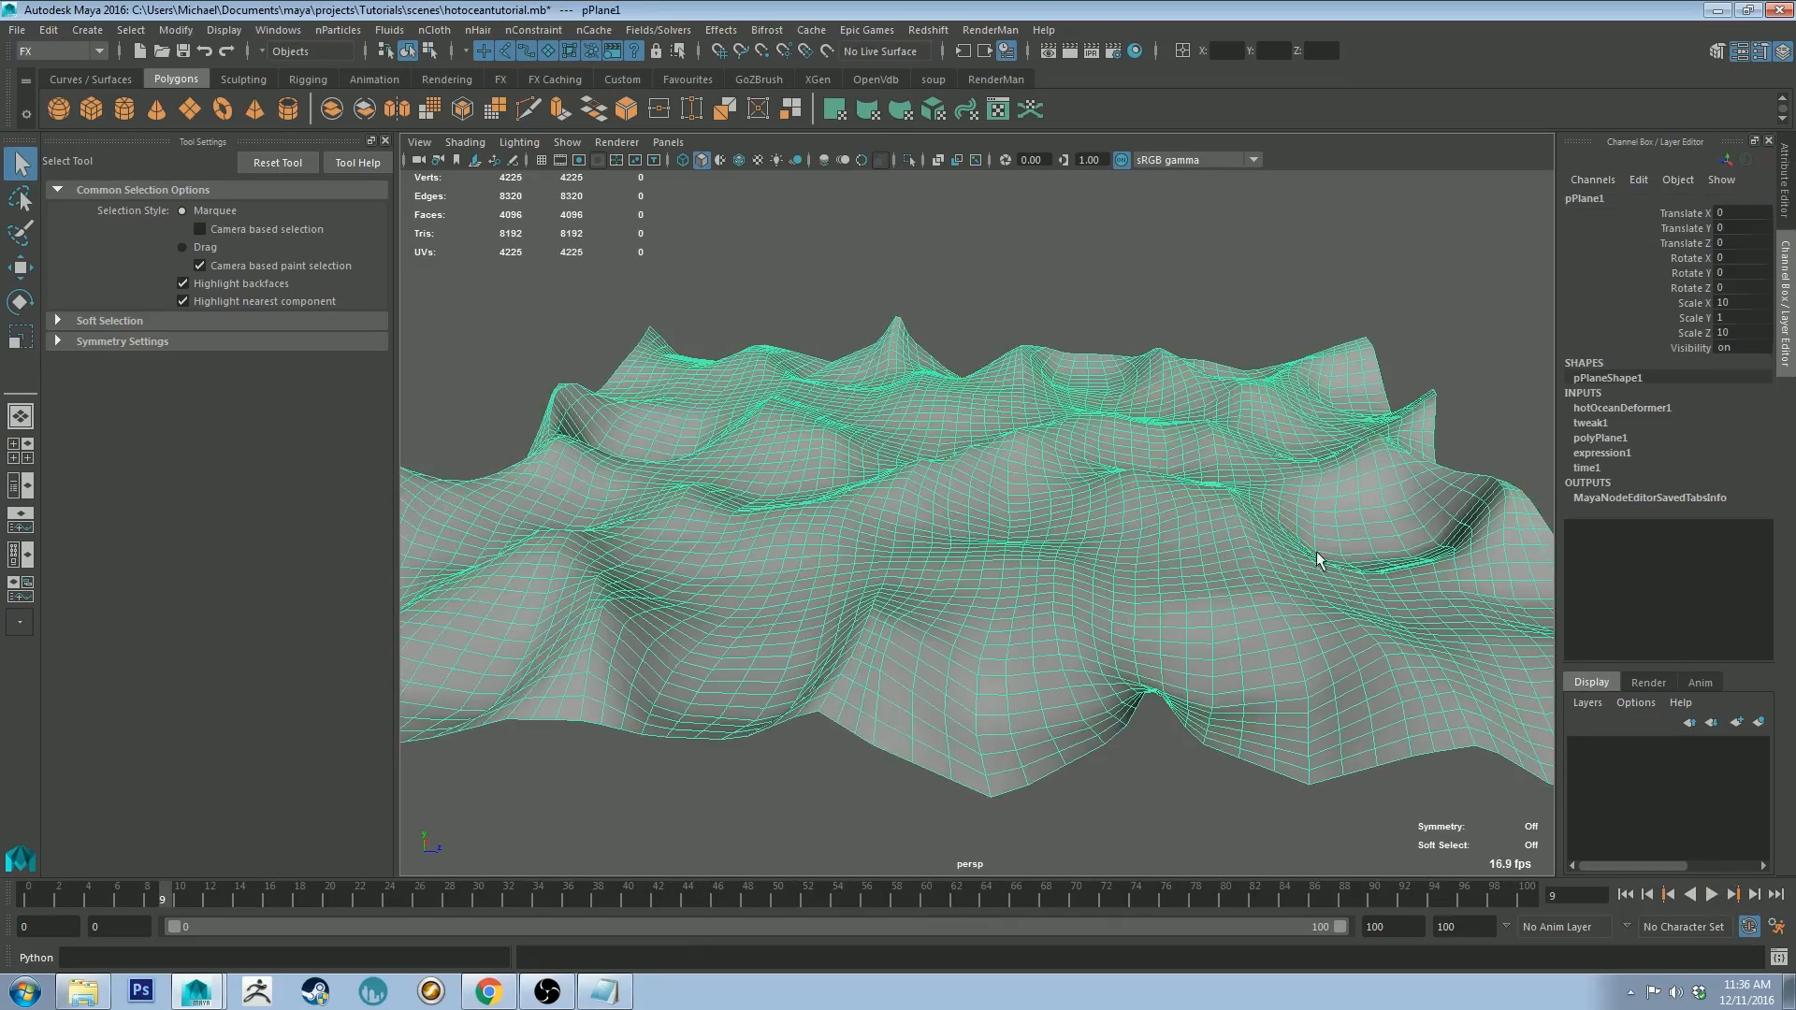
Step: Try a hotOceanDeformer1 Ocean Depth of 500, play back the deselected surface, and stop playback
click(1627, 408)
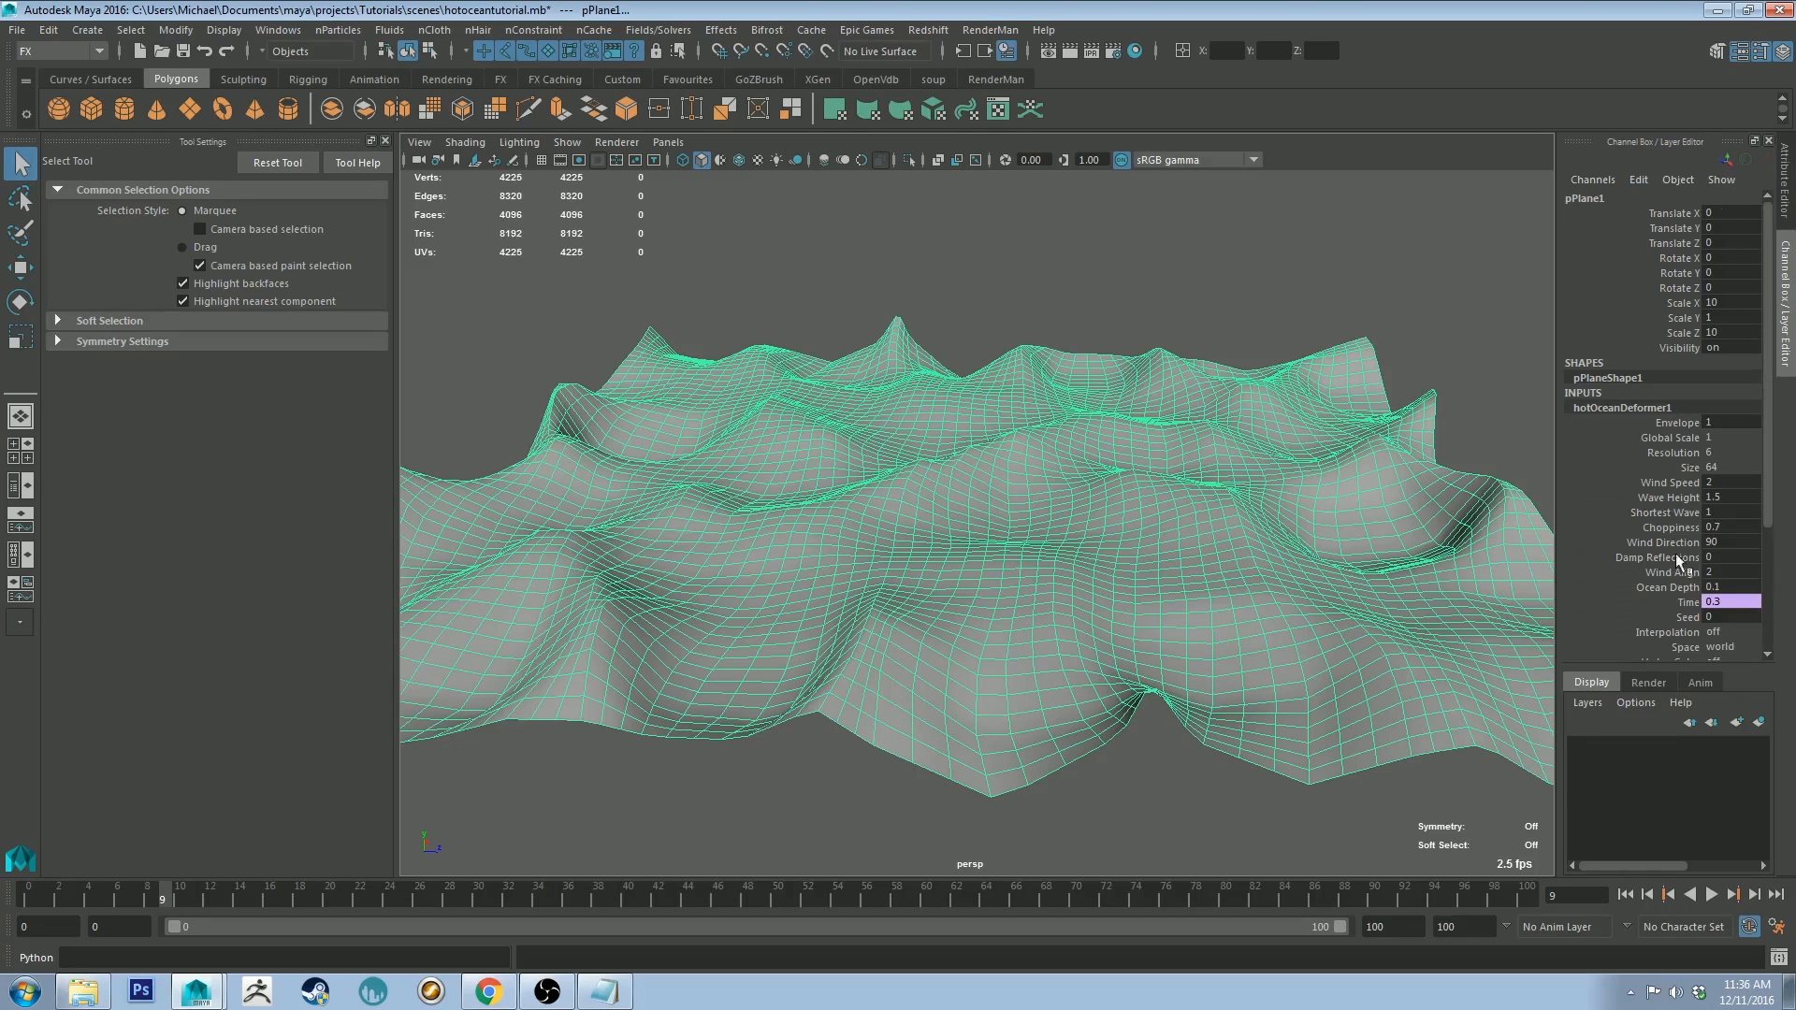
click(1718, 587)
text(500)
key(Return)
click(1711, 894)
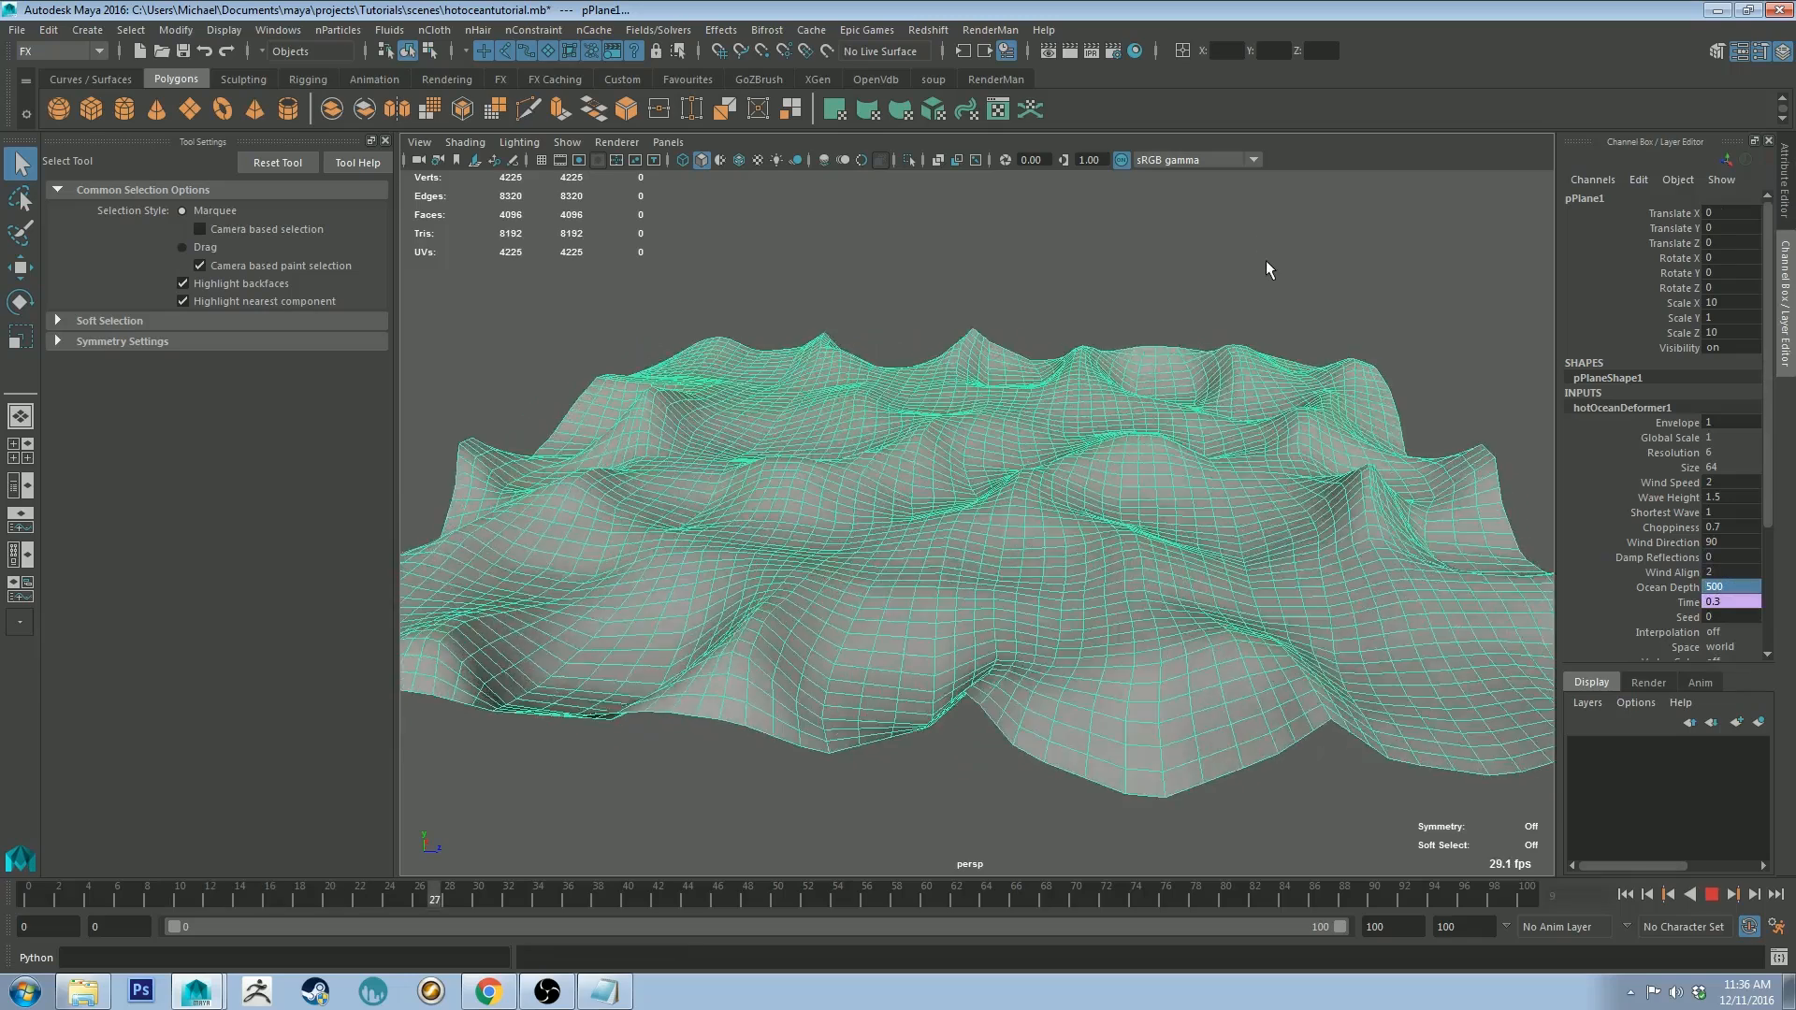
click(1265, 260)
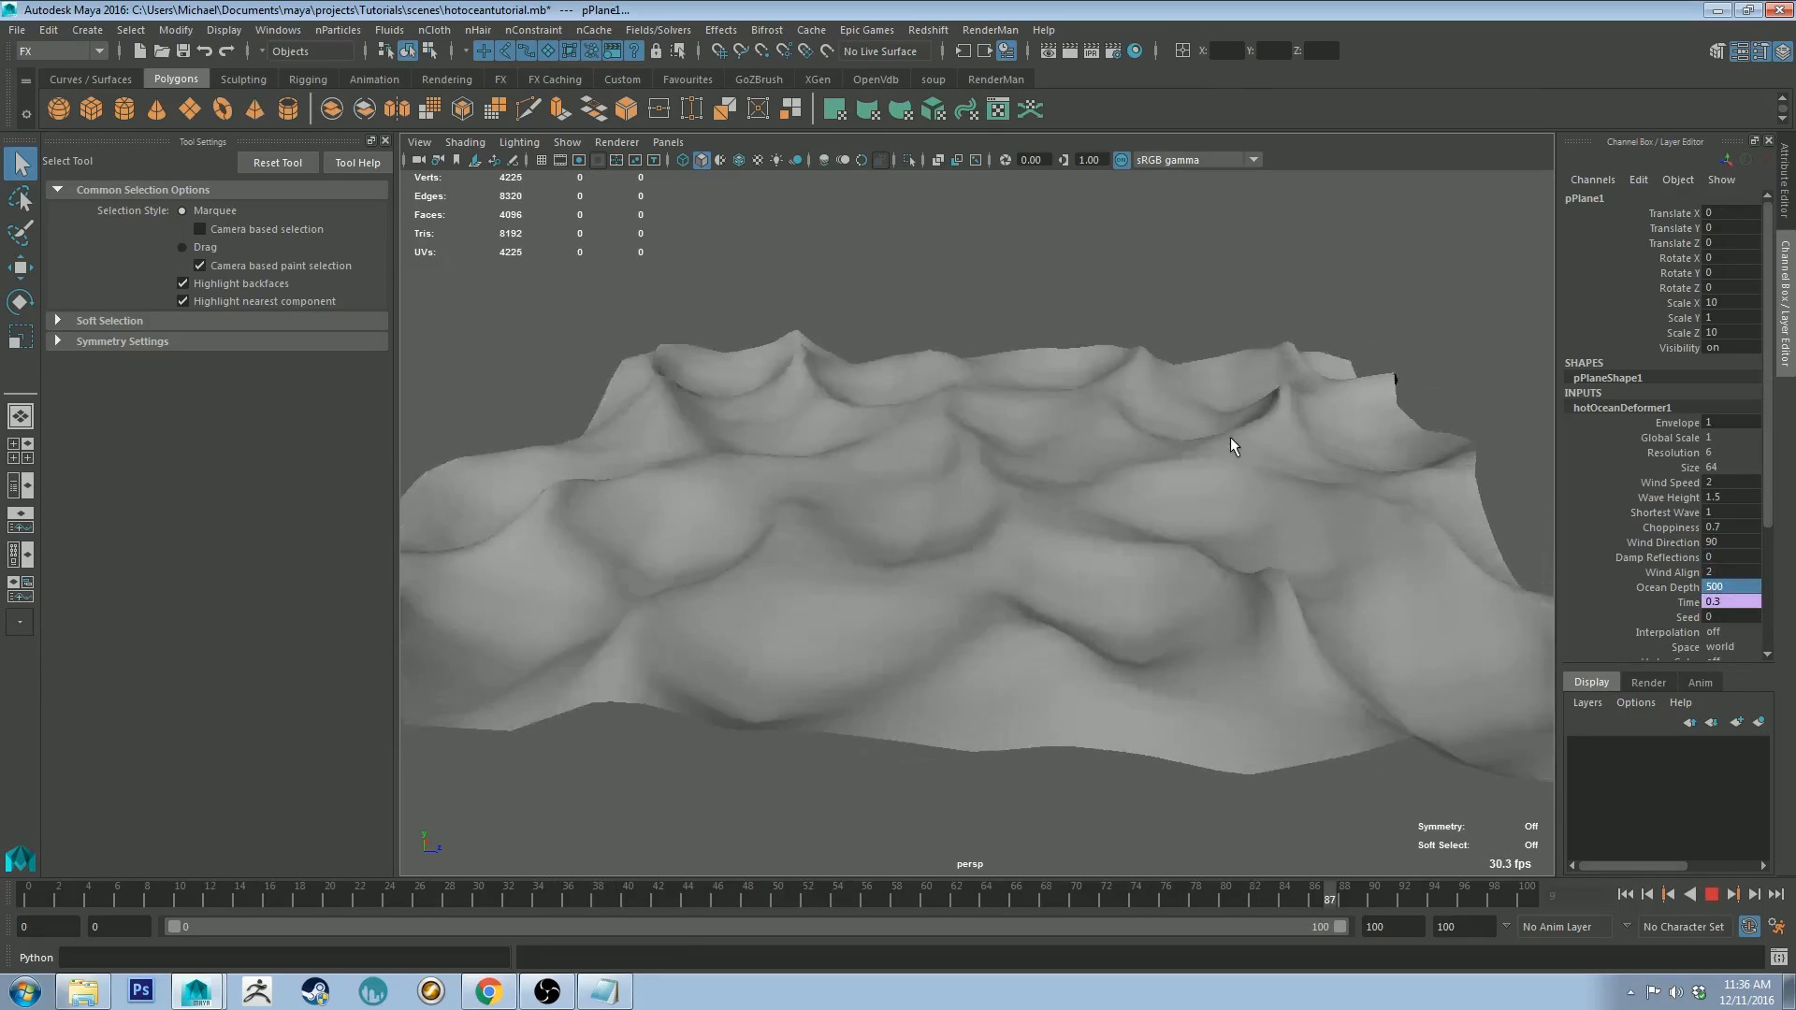
click(1711, 894)
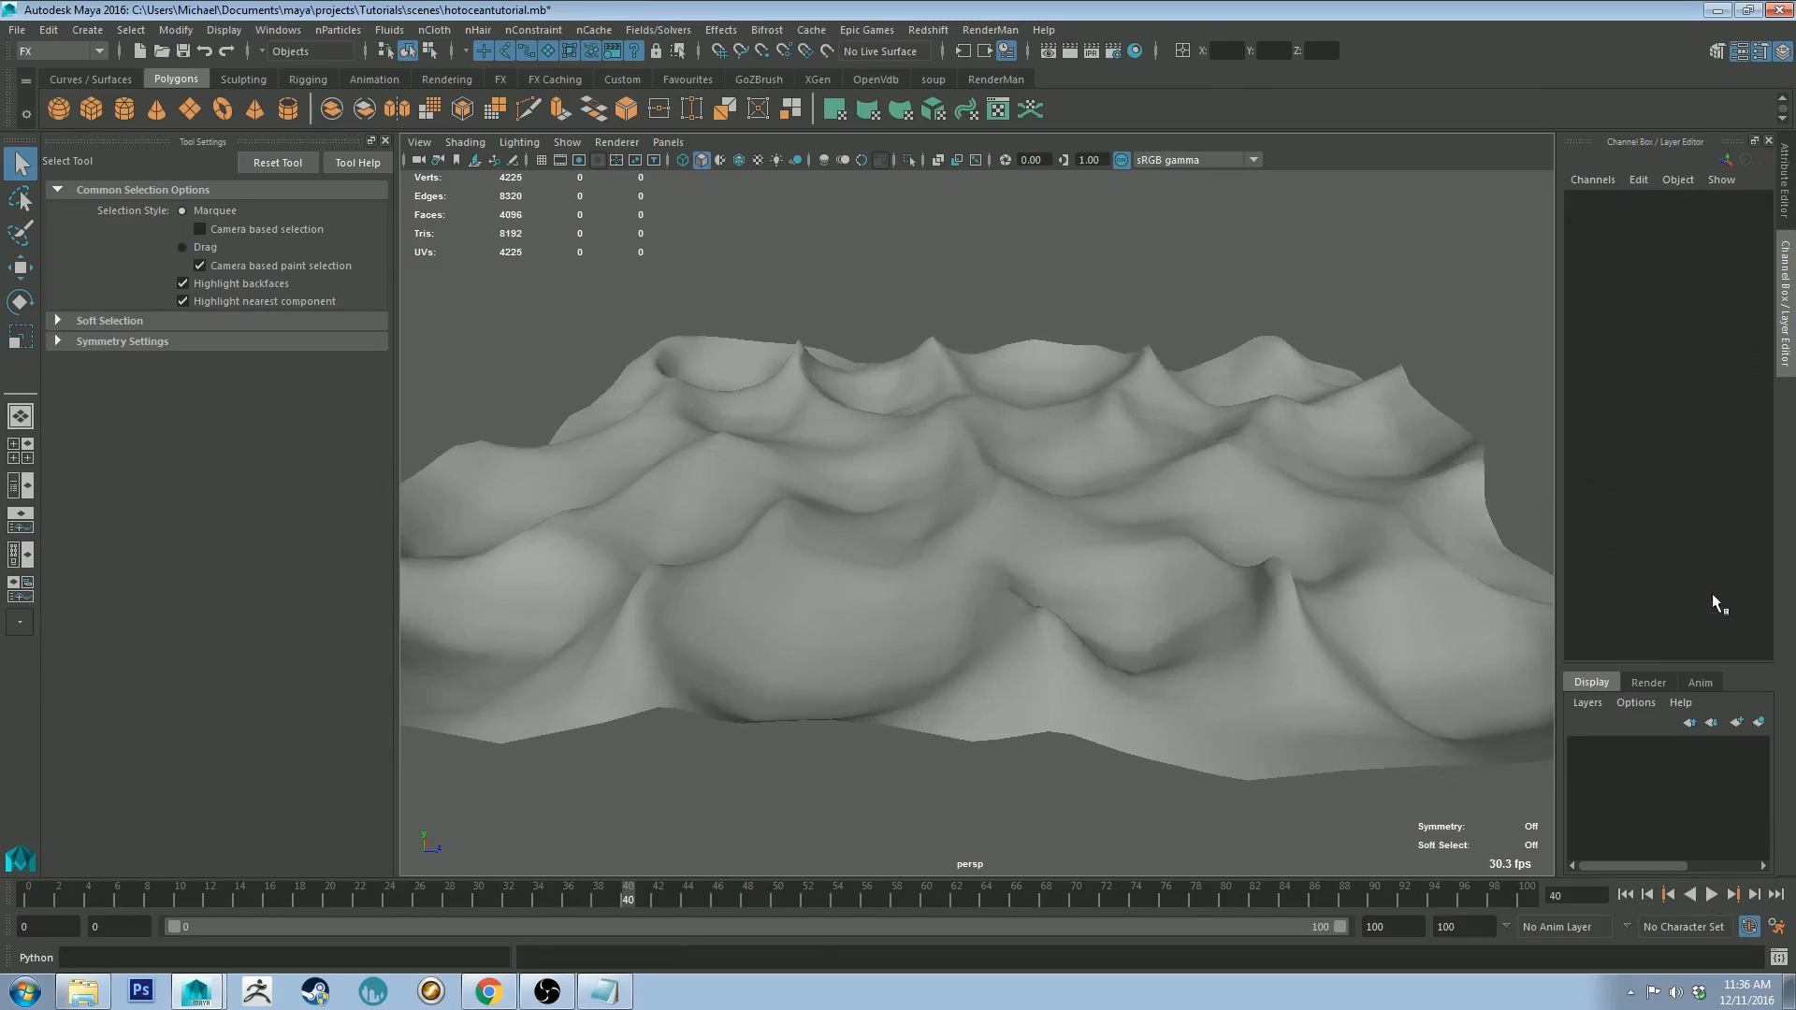
Step: Reselect the plane and set hotOceanDeformer1's Ocean Depth to 200 and Damp Reflections to 1
click(1242, 557)
click(1621, 407)
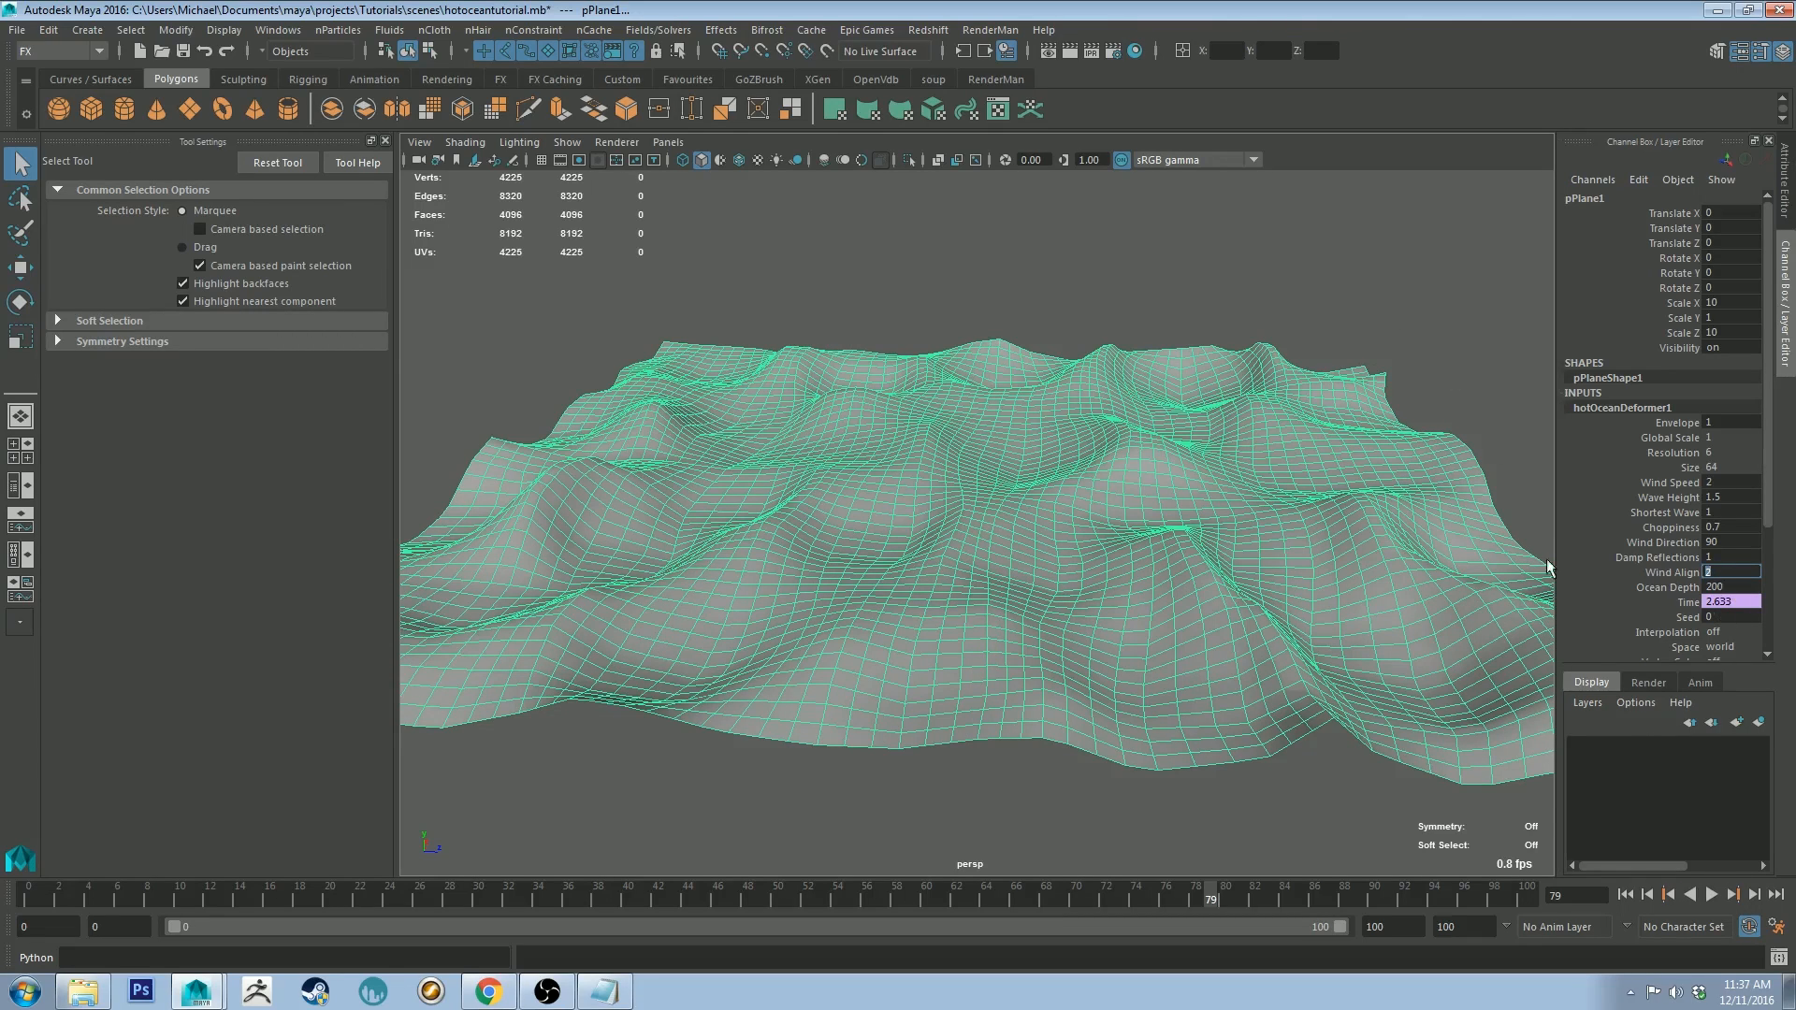
Step: Try a Wind Align of 100 during playback and inspect the direction of the waves from several angles
click(1712, 895)
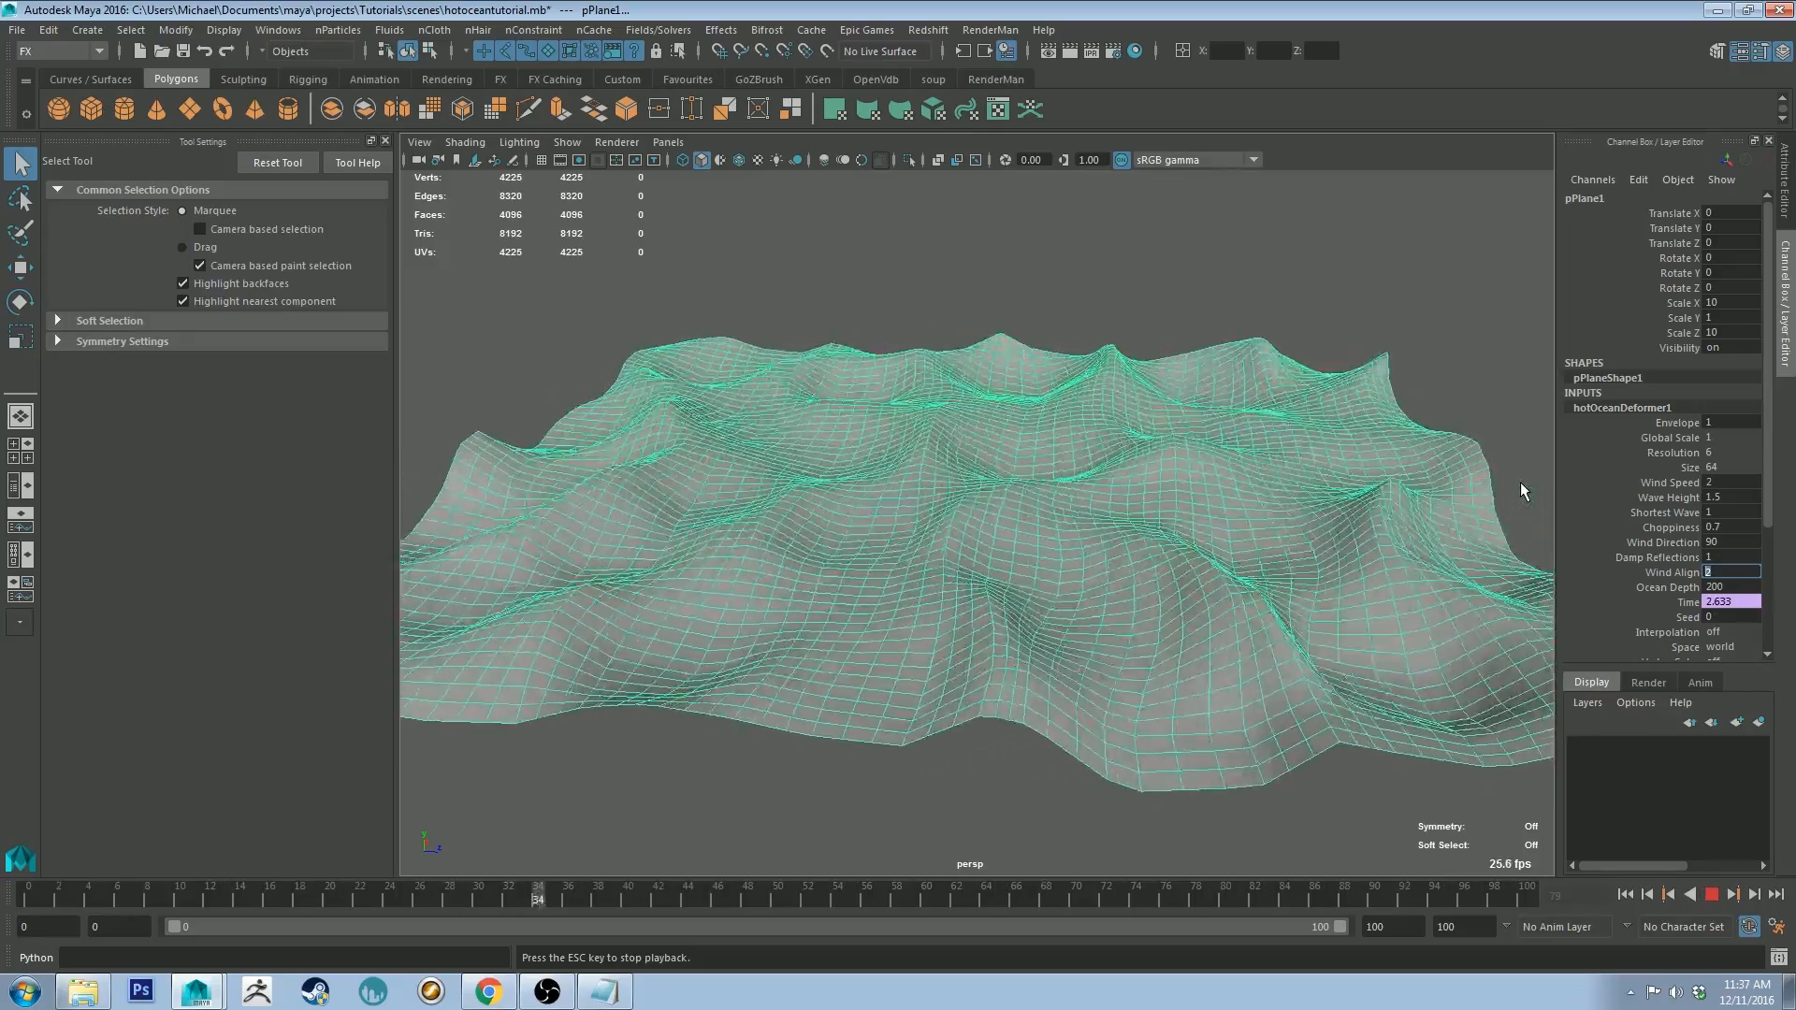
text(100)
key(Return)
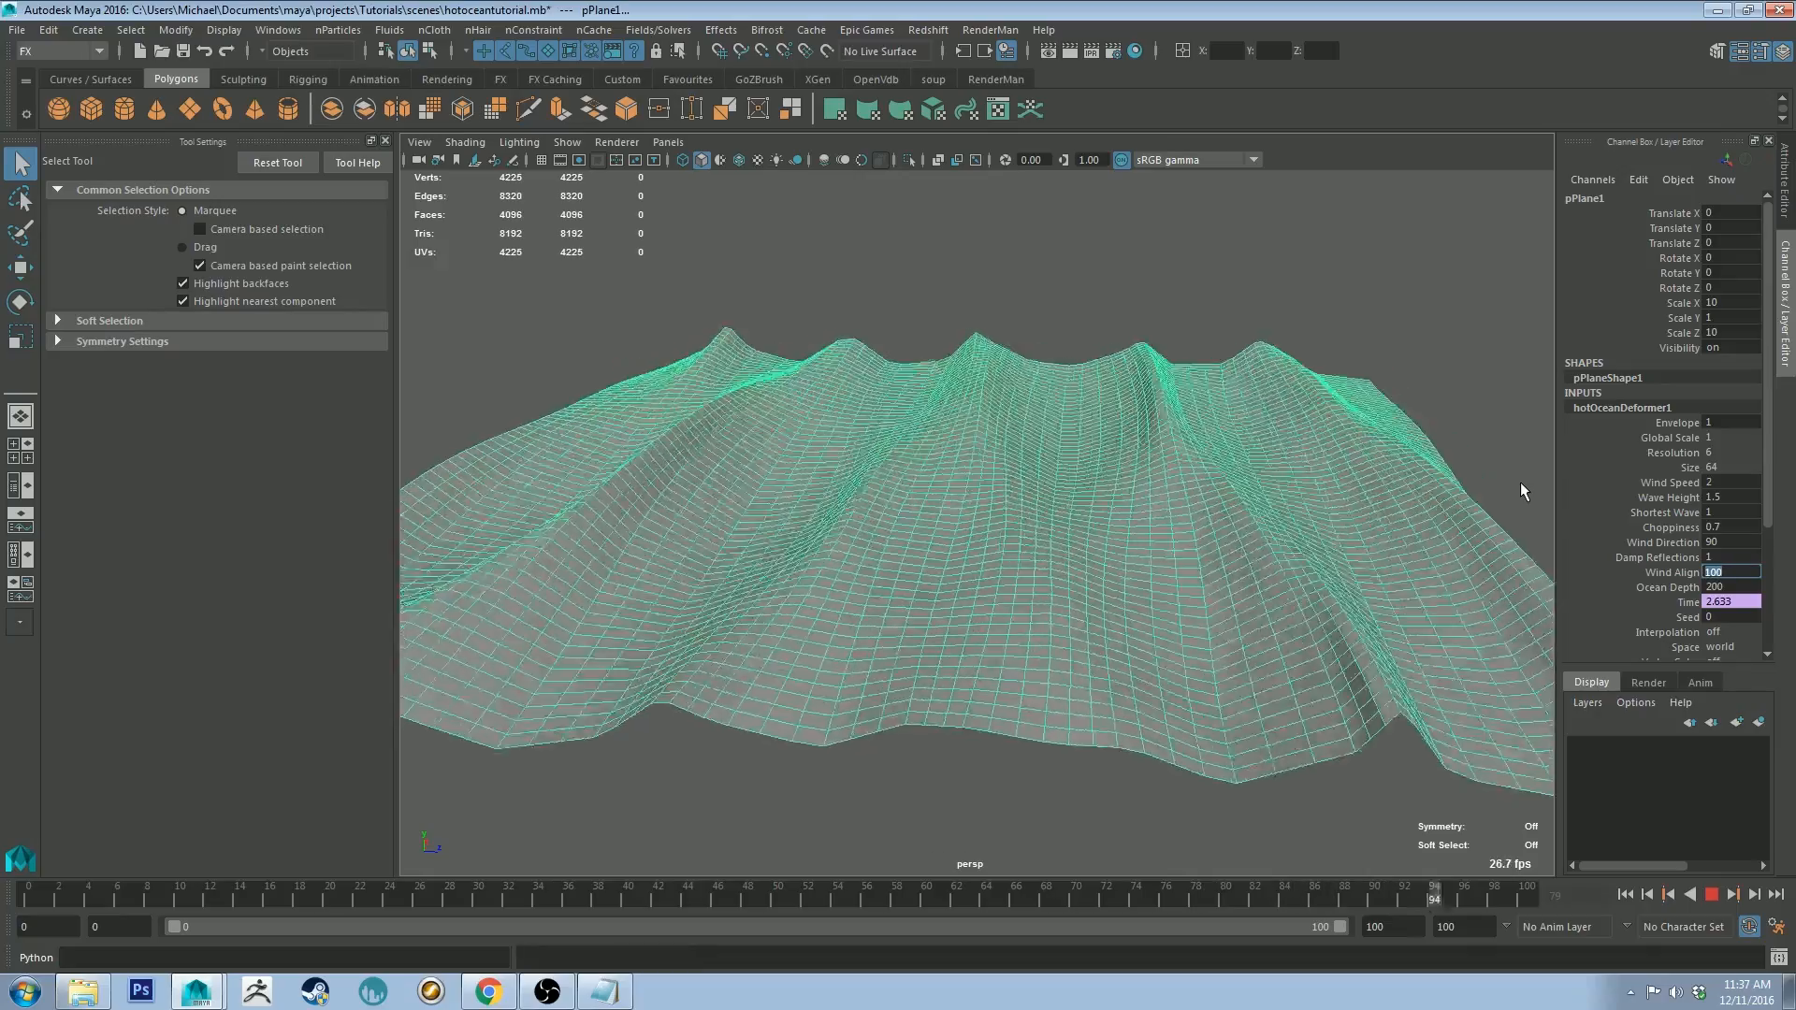
alt+drag(1306, 354, 1155, 326)
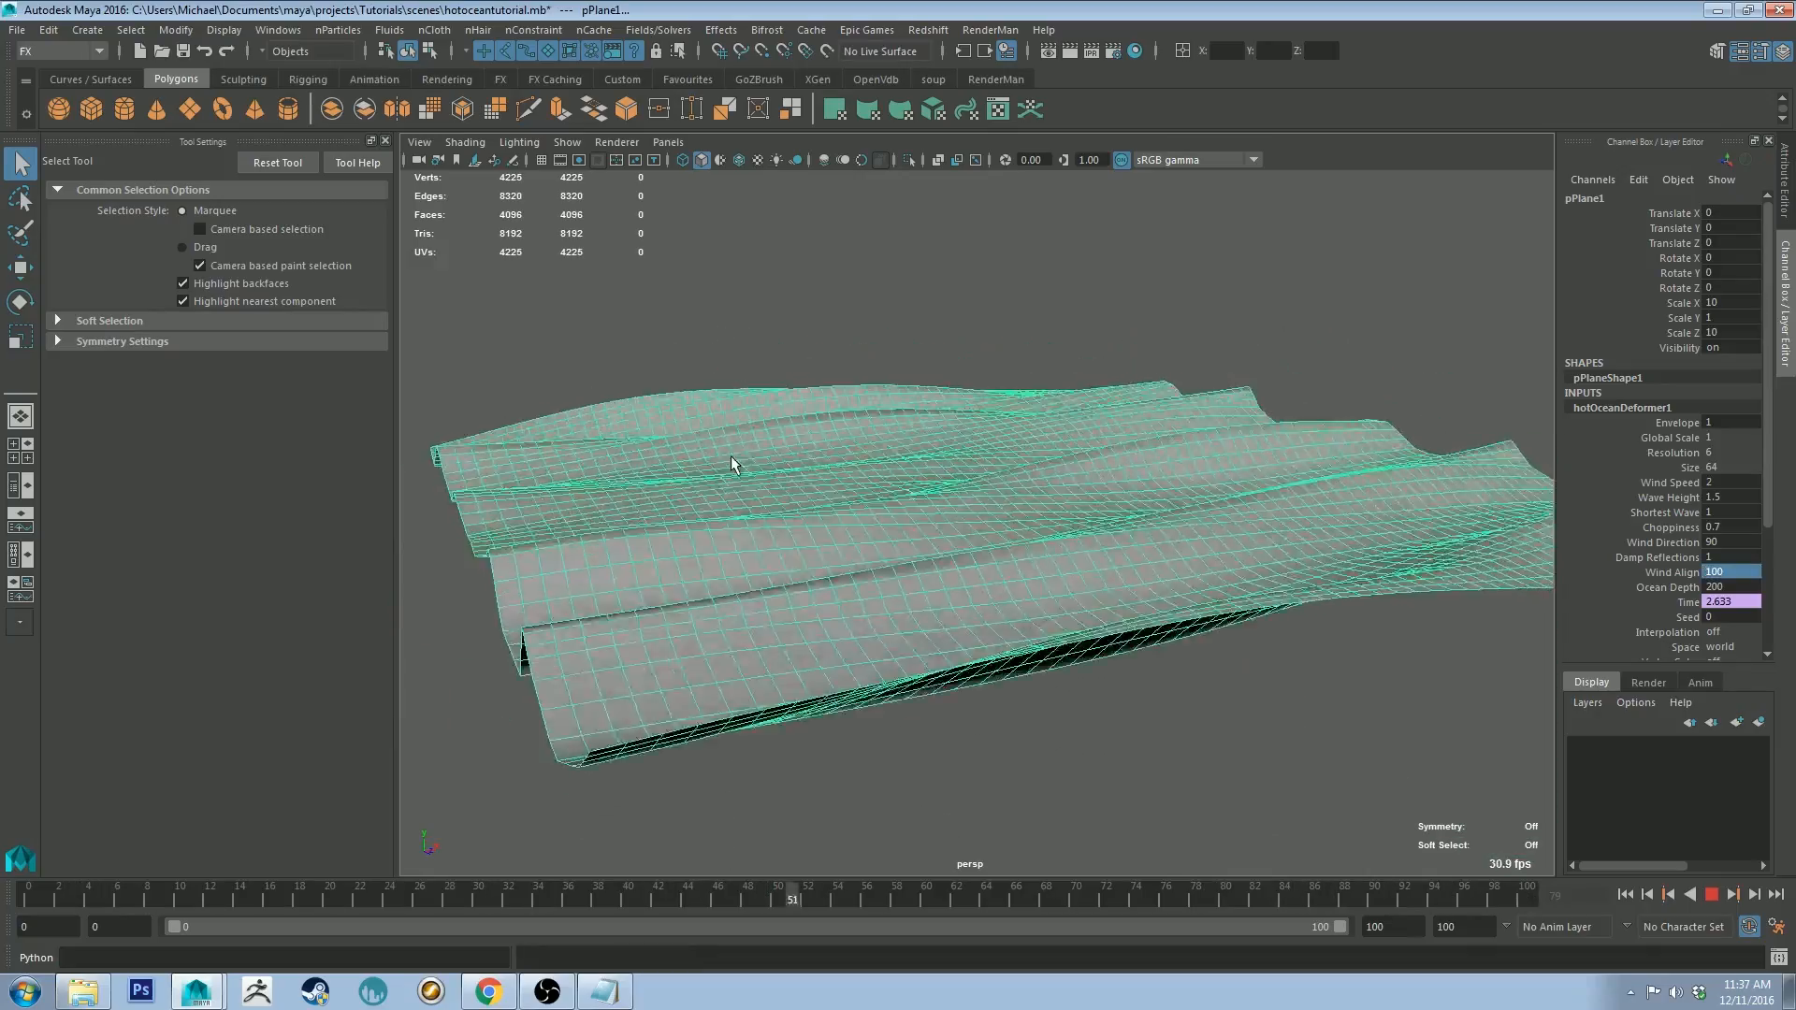
mouse_move(864, 446)
alt+mouse_down()
mouse_move(749, 465)
mouse_move(861, 465)
alt+mouse_up()
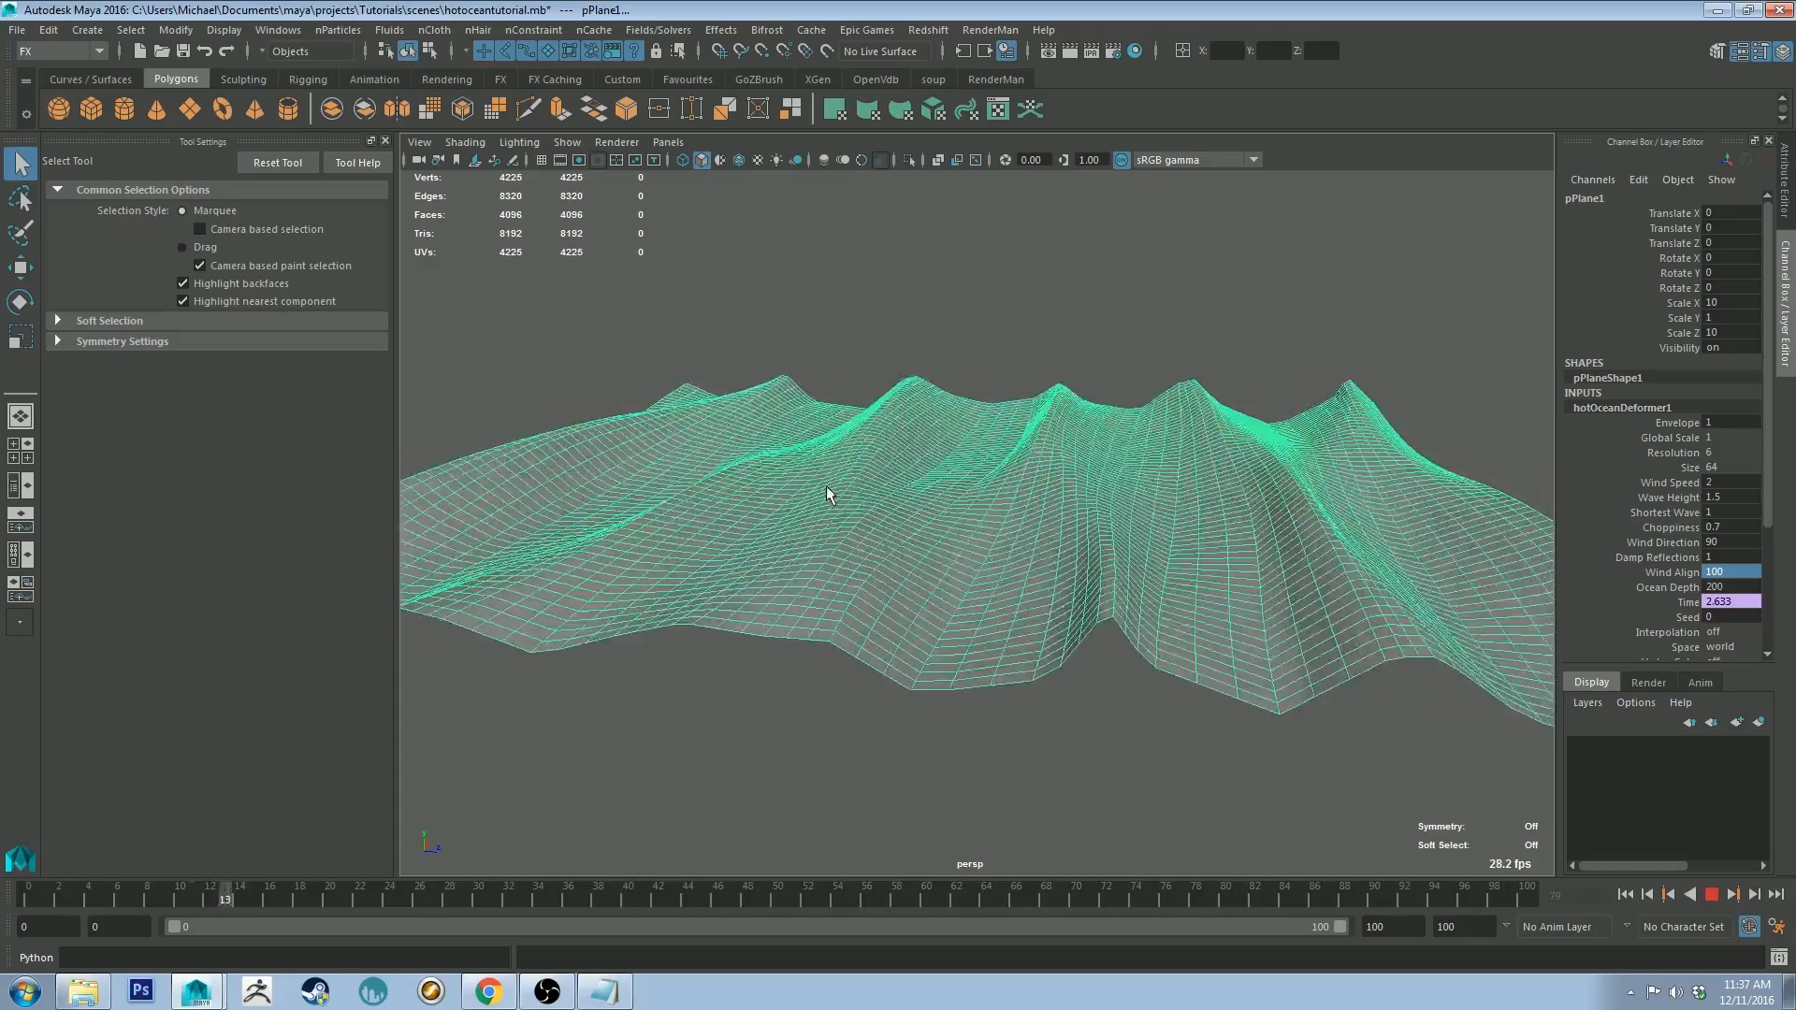
Step: Set the deformer's Wind Align to 10 during playback and inspect the wave pattern
double_click(1728, 571)
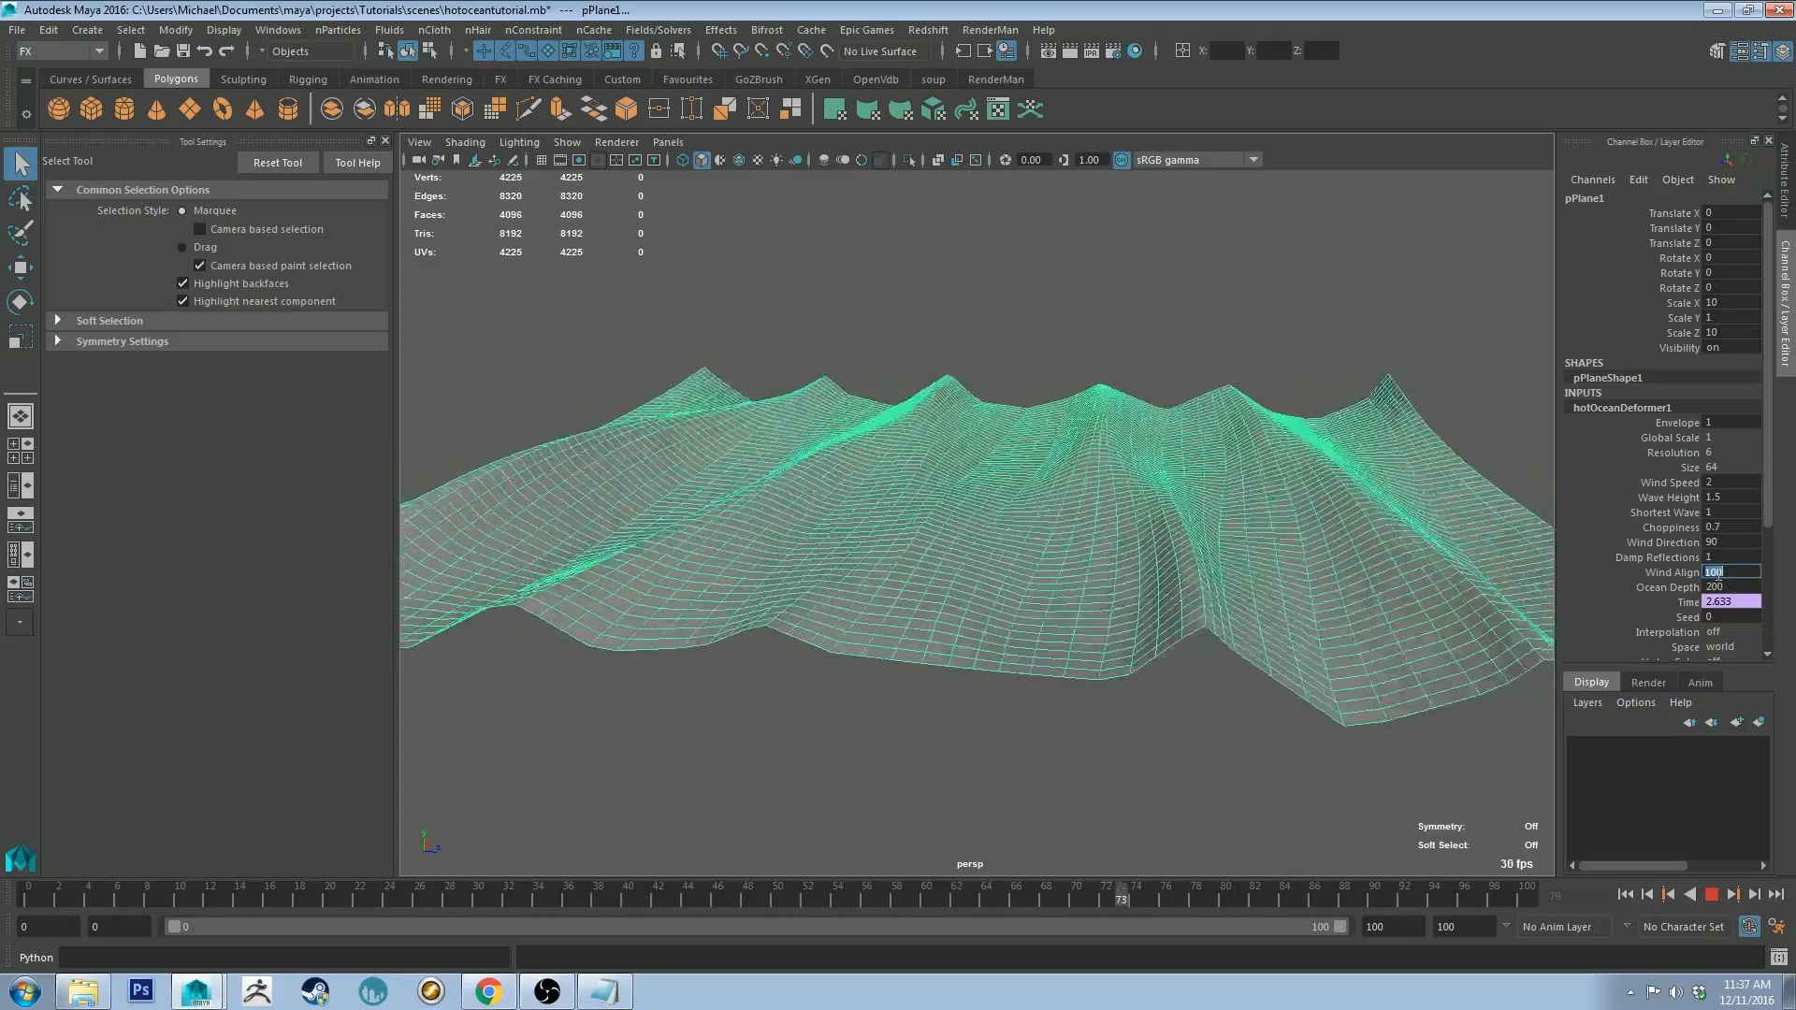
text(10)
key(Return)
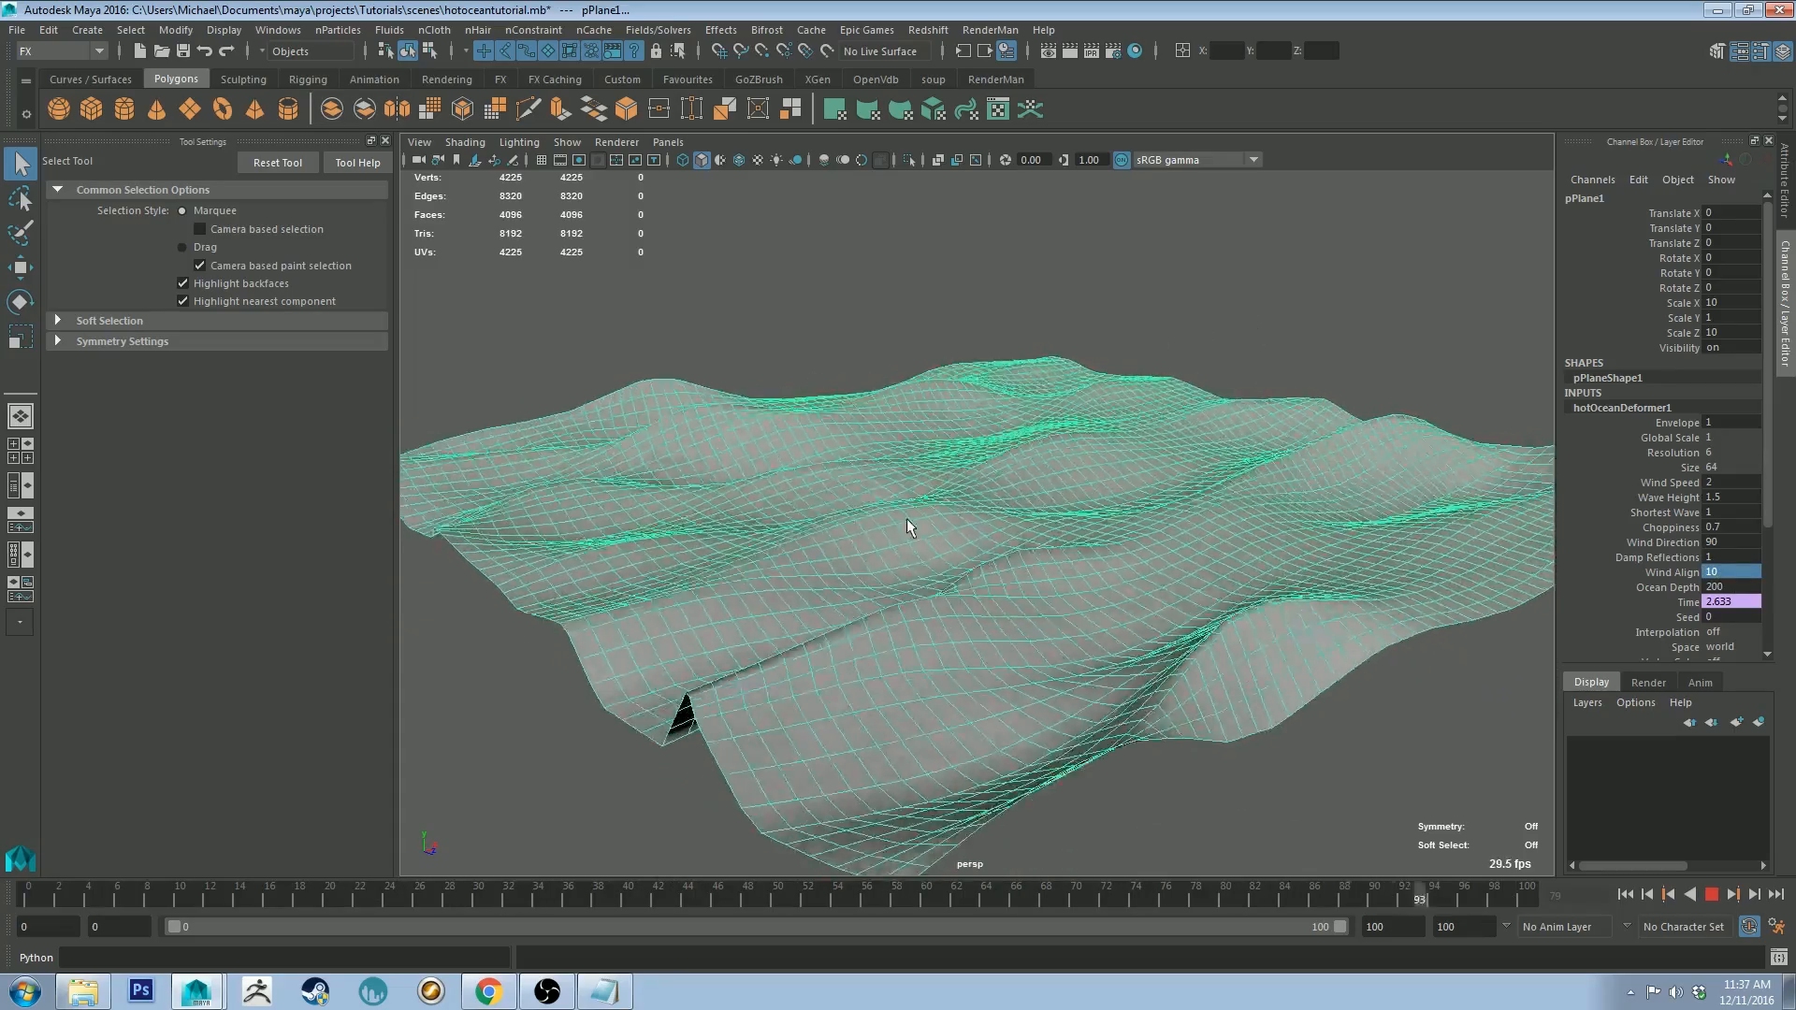
alt+drag(855, 457, 1038, 416)
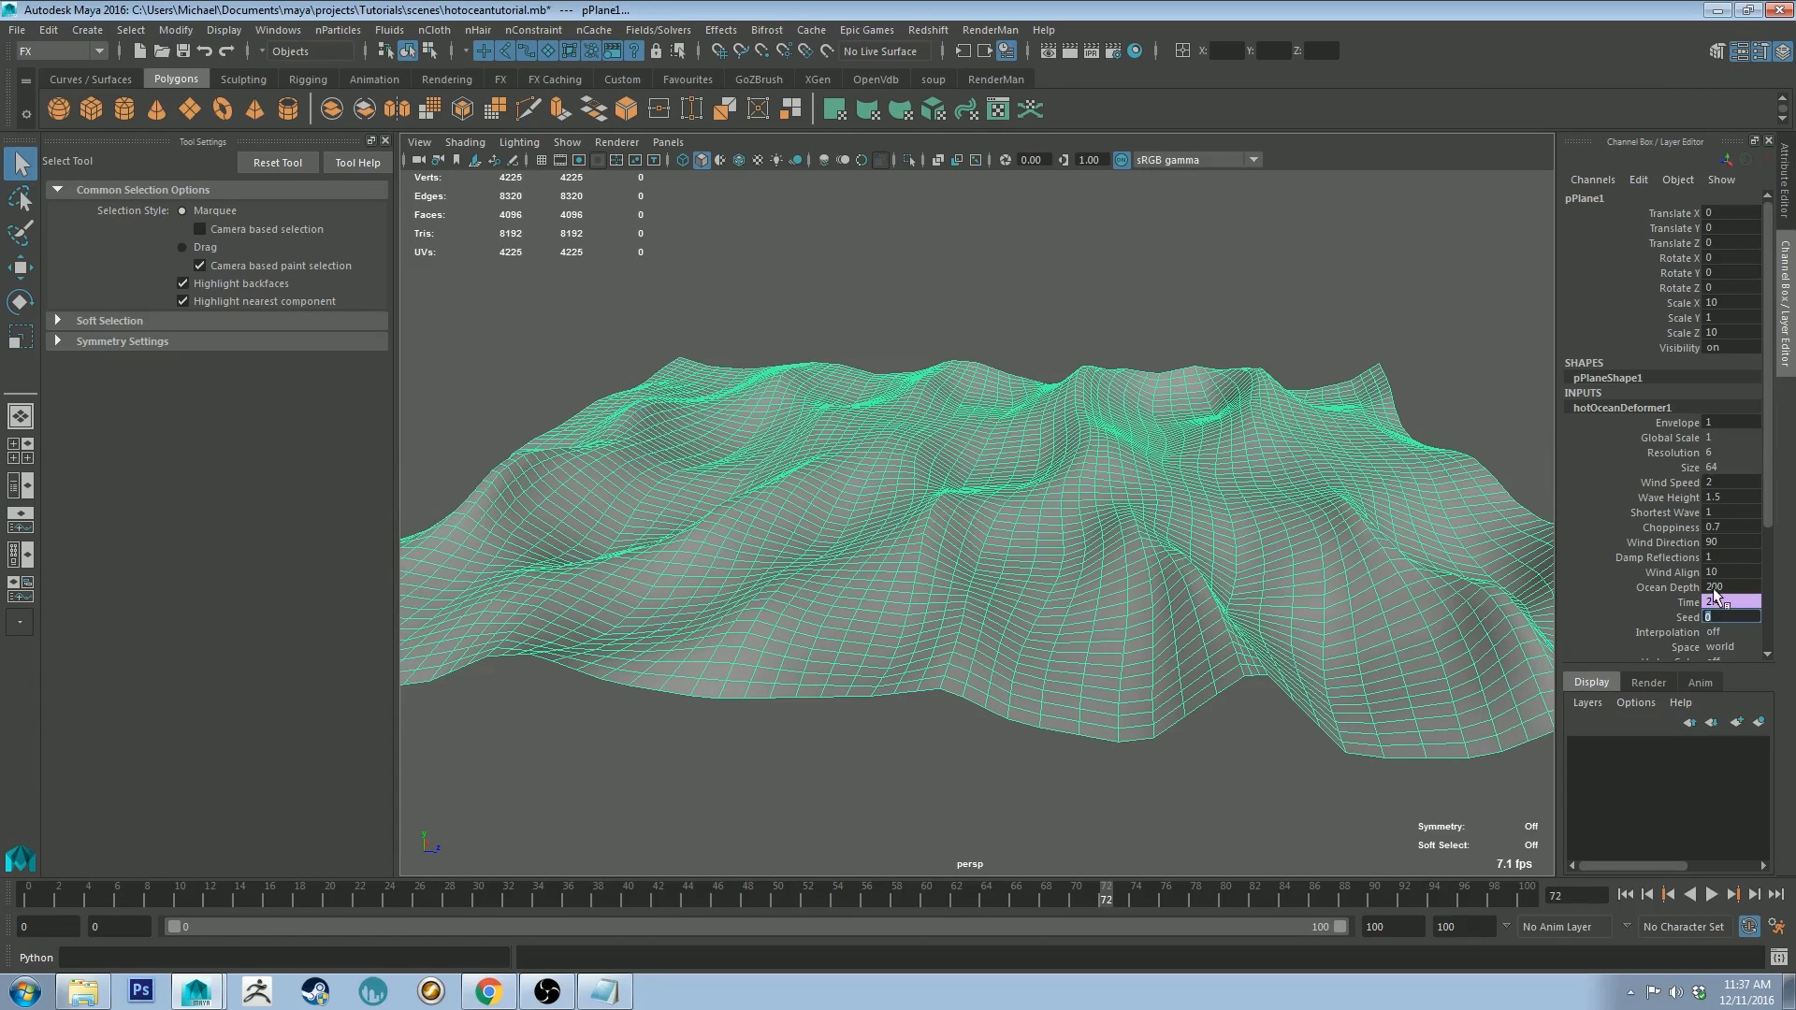
Step: Set the deformer's Seed to 5, play back the changed wave pattern, and stop playback
text(5)
key(Return)
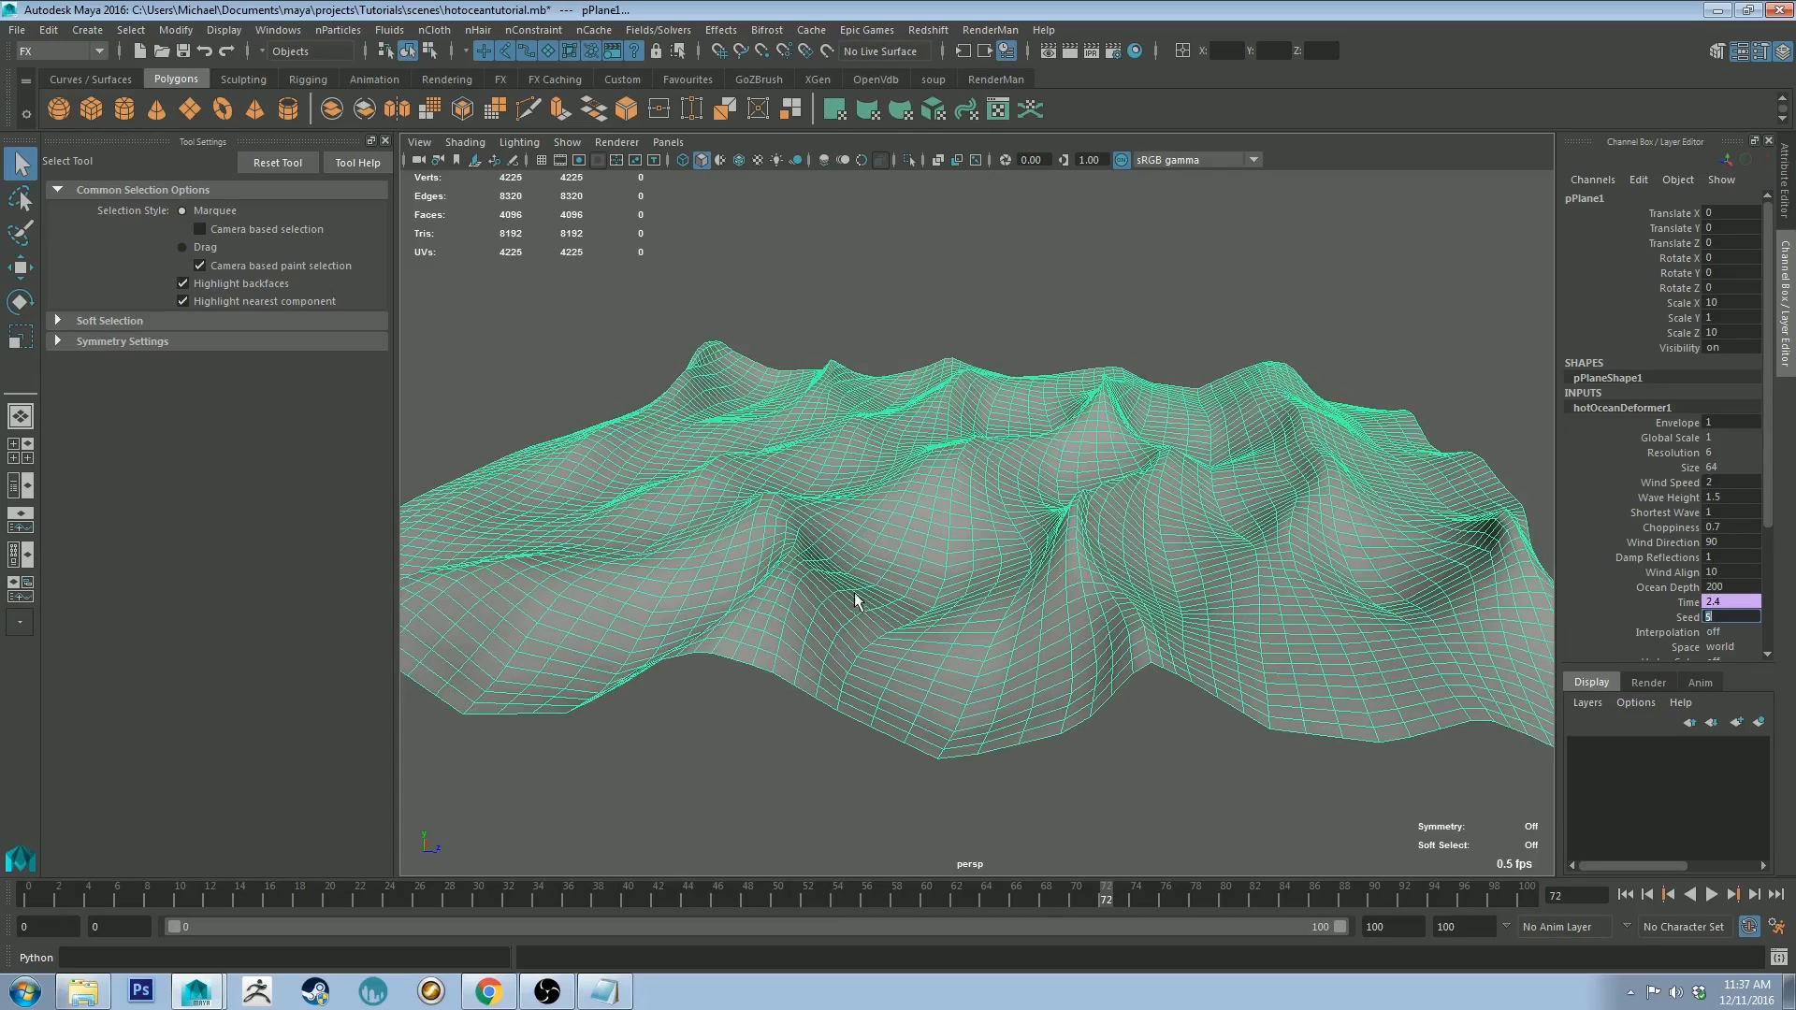
click(1711, 895)
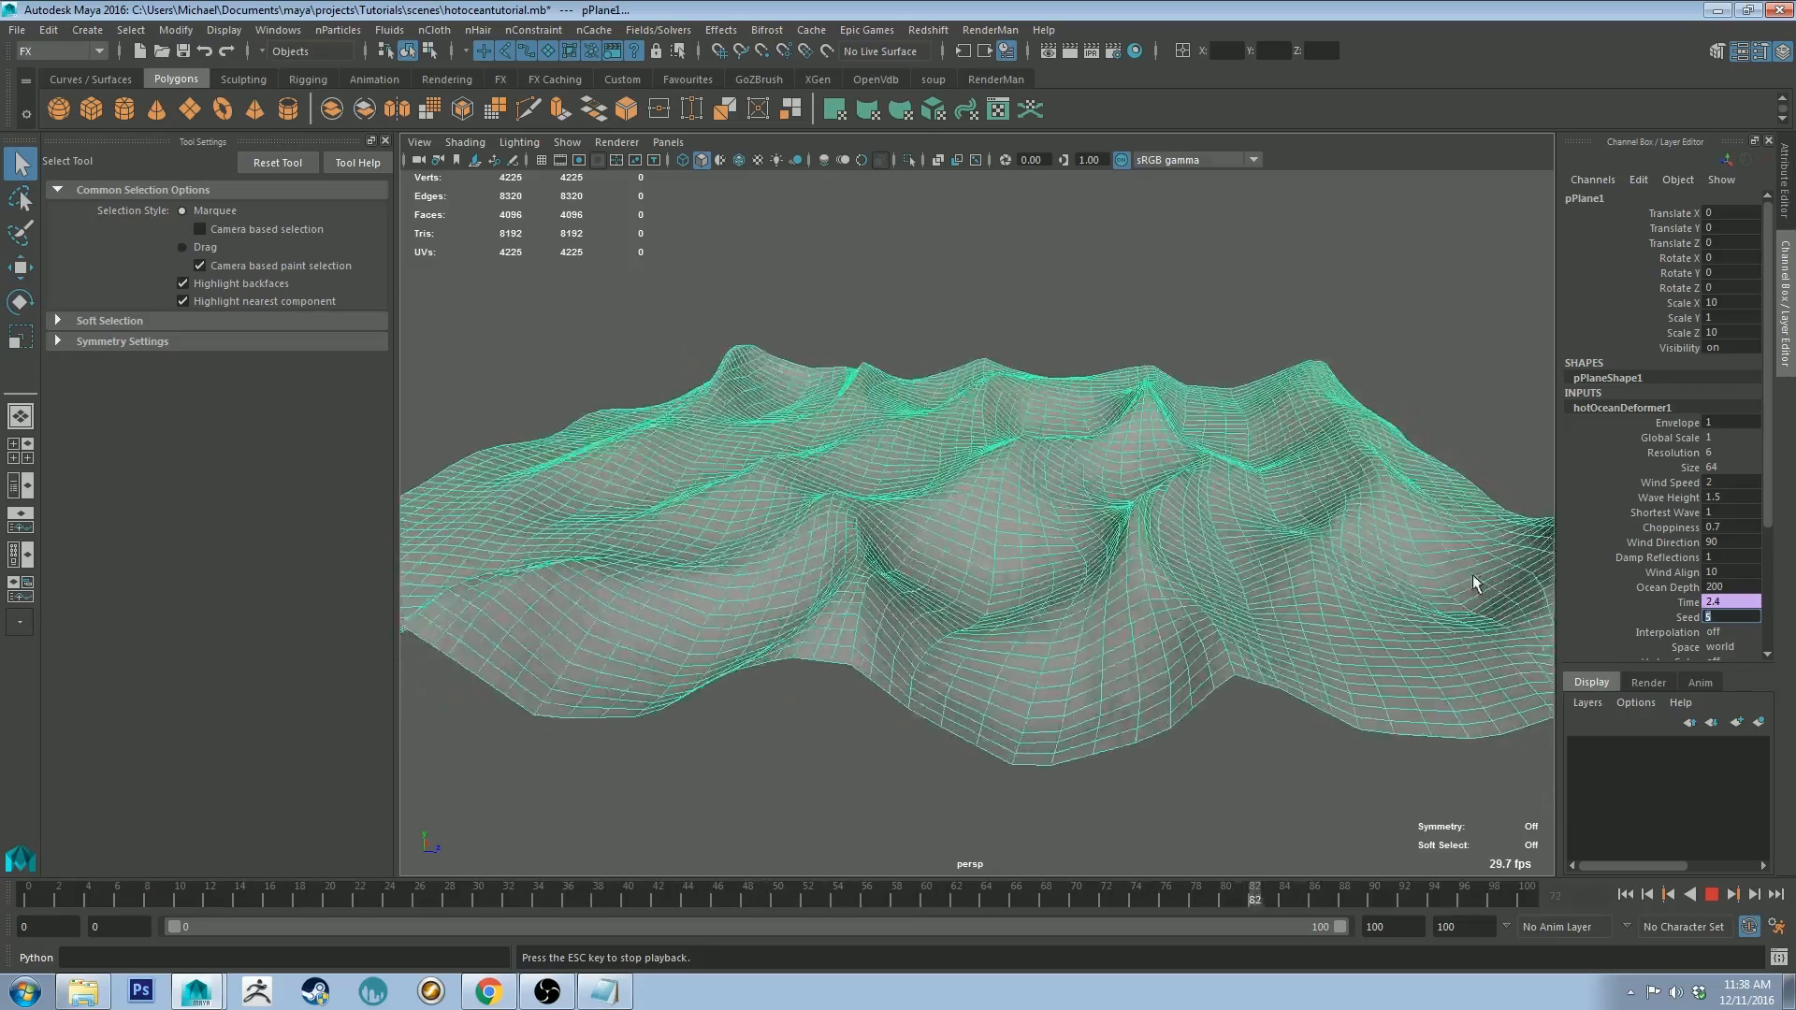
click(1710, 895)
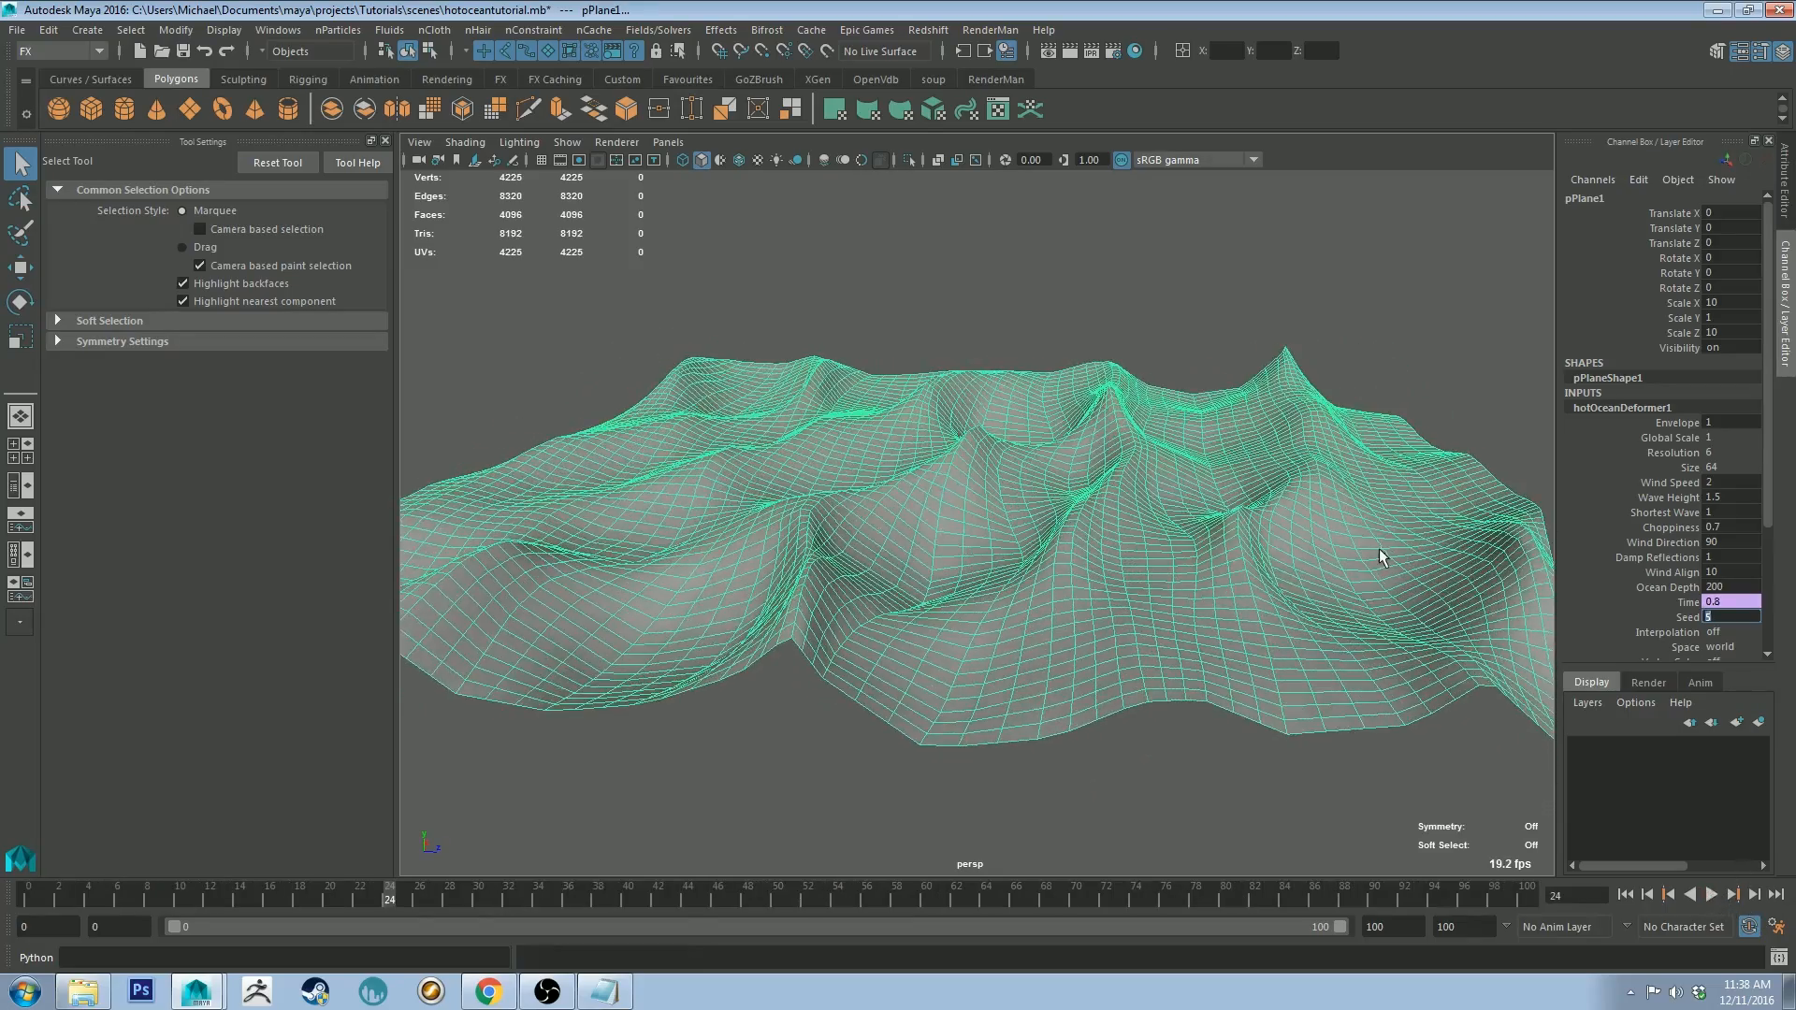
key(Return)
Step: Reselect the plane, reopen the hotOceanDeformer1 attributes, and try a Size of 256
click(1163, 329)
click(1340, 549)
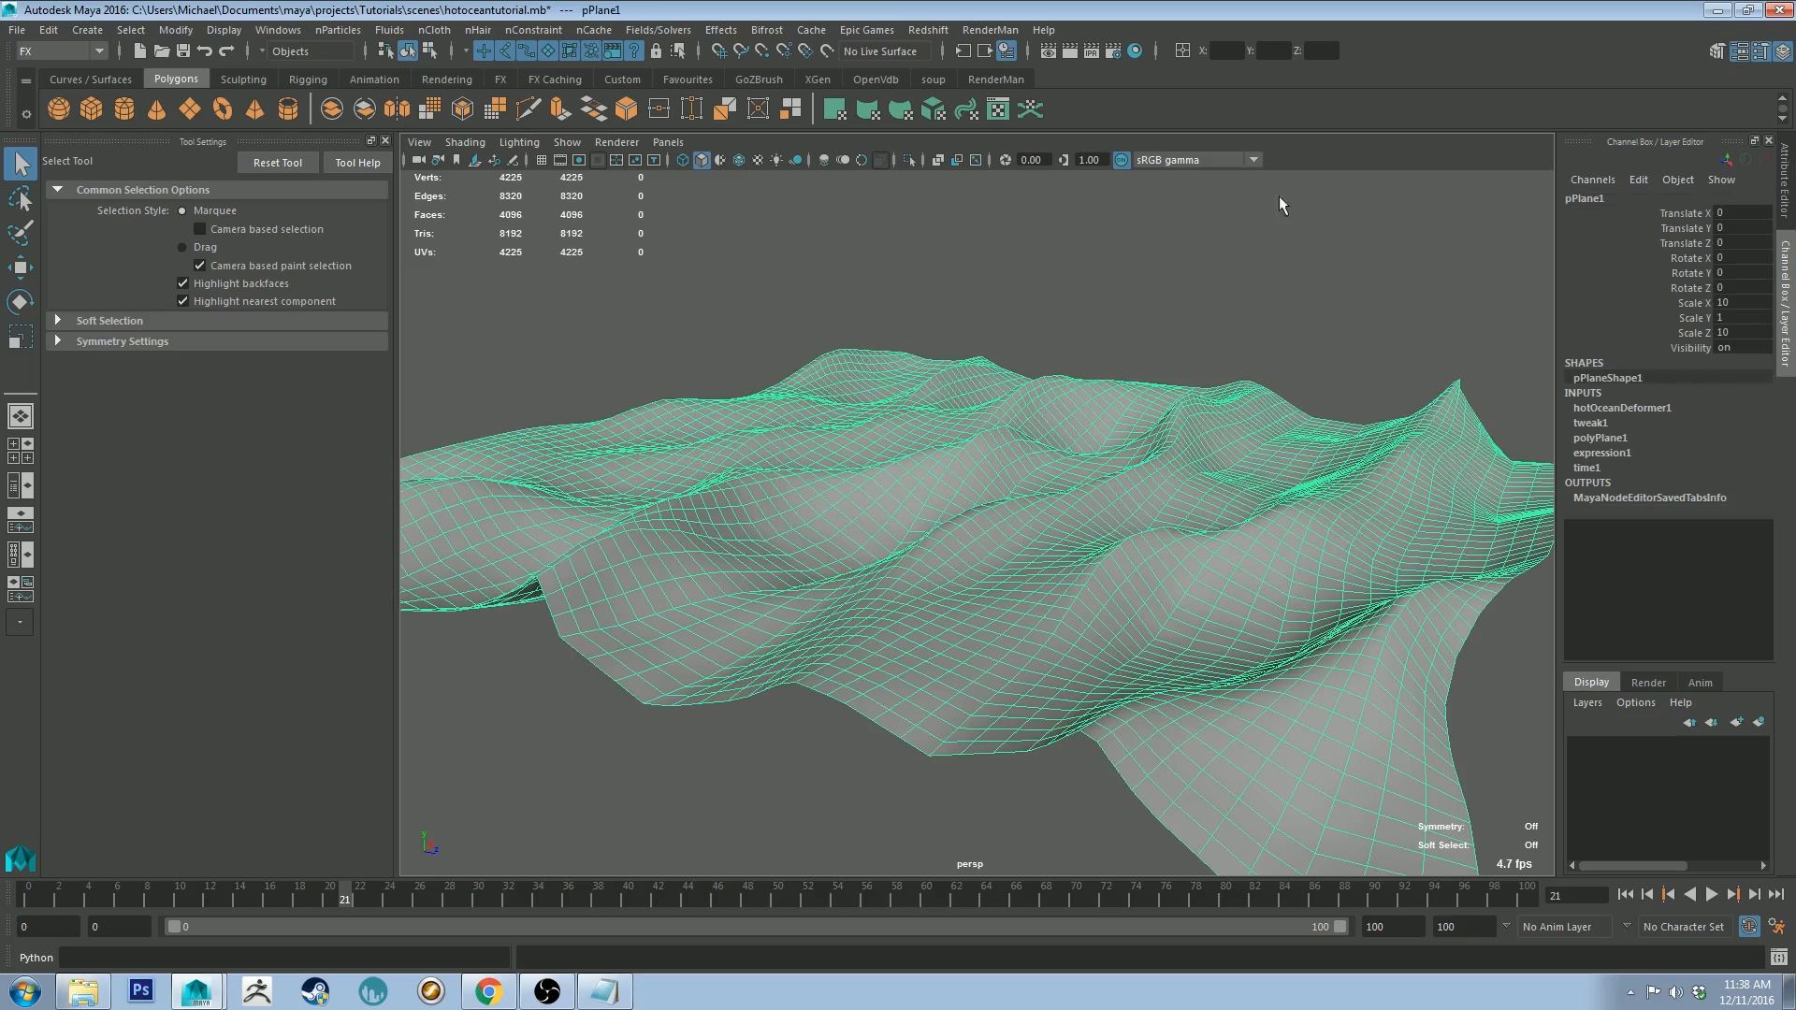
click(1623, 406)
scroll(1656, 454, down, 3)
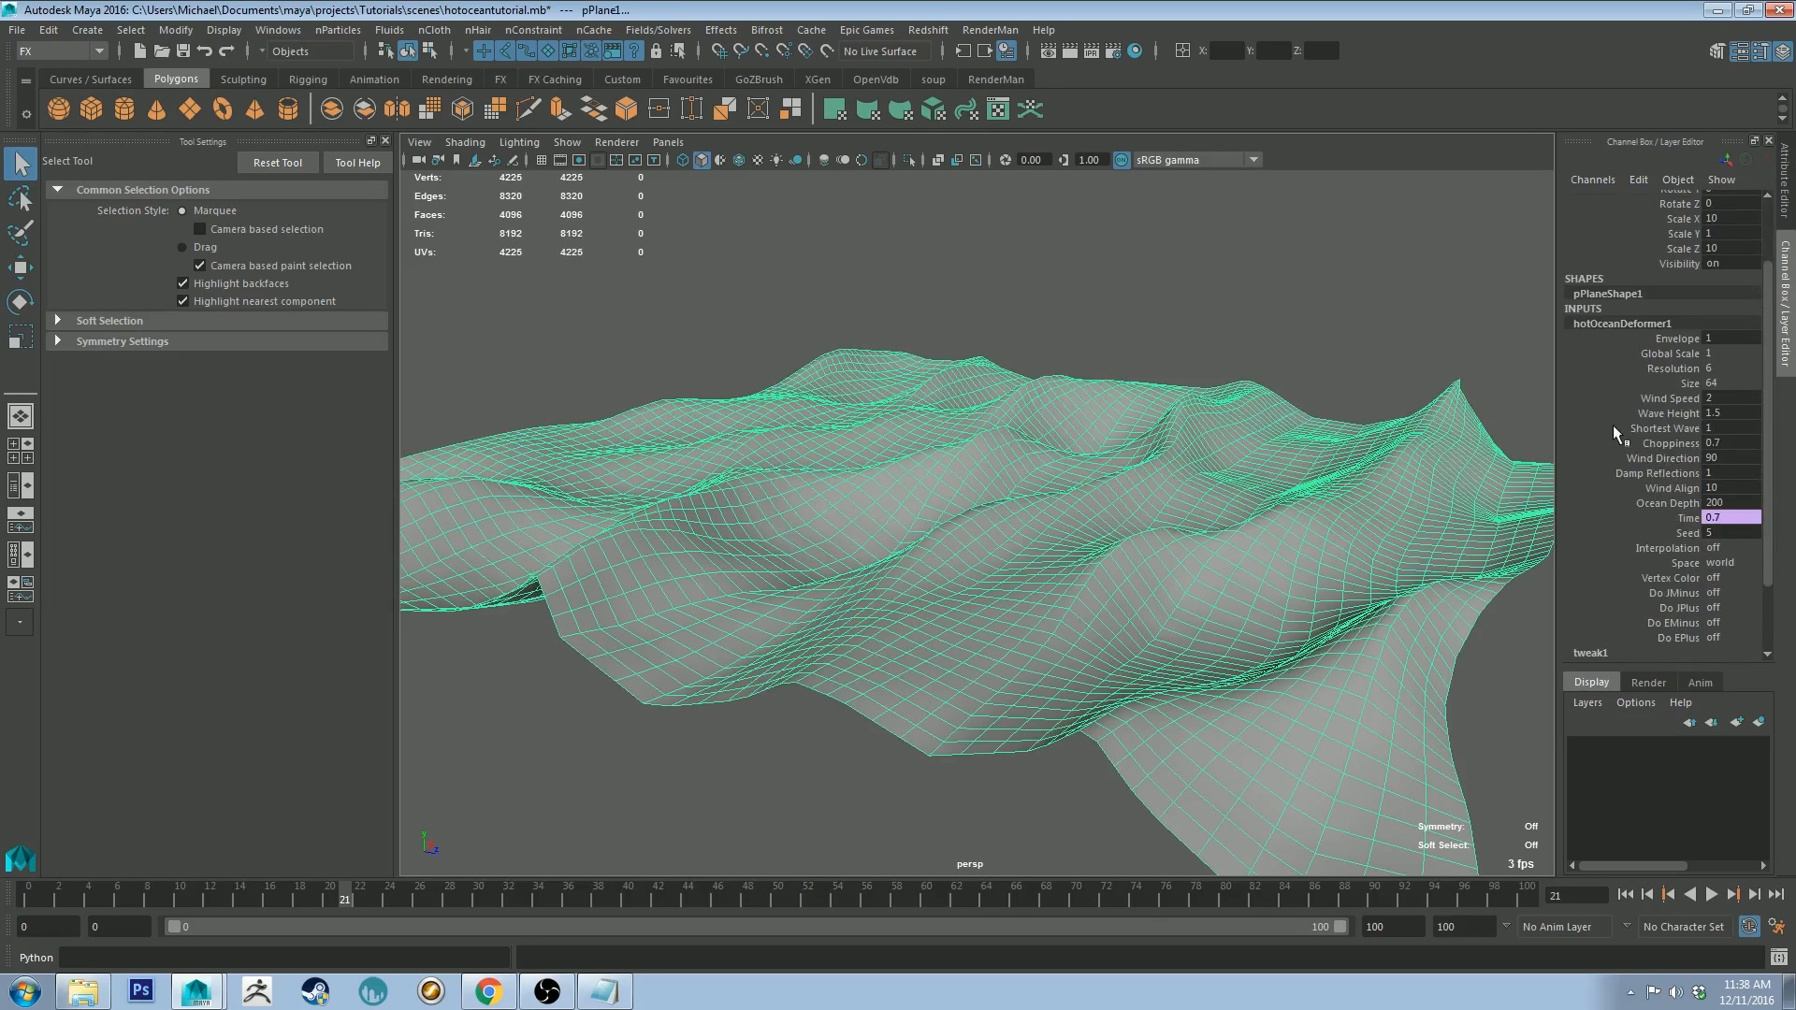
mouse_move(1175, 364)
alt+mouse_down()
mouse_move(1150, 342)
mouse_move(1177, 356)
alt+mouse_up()
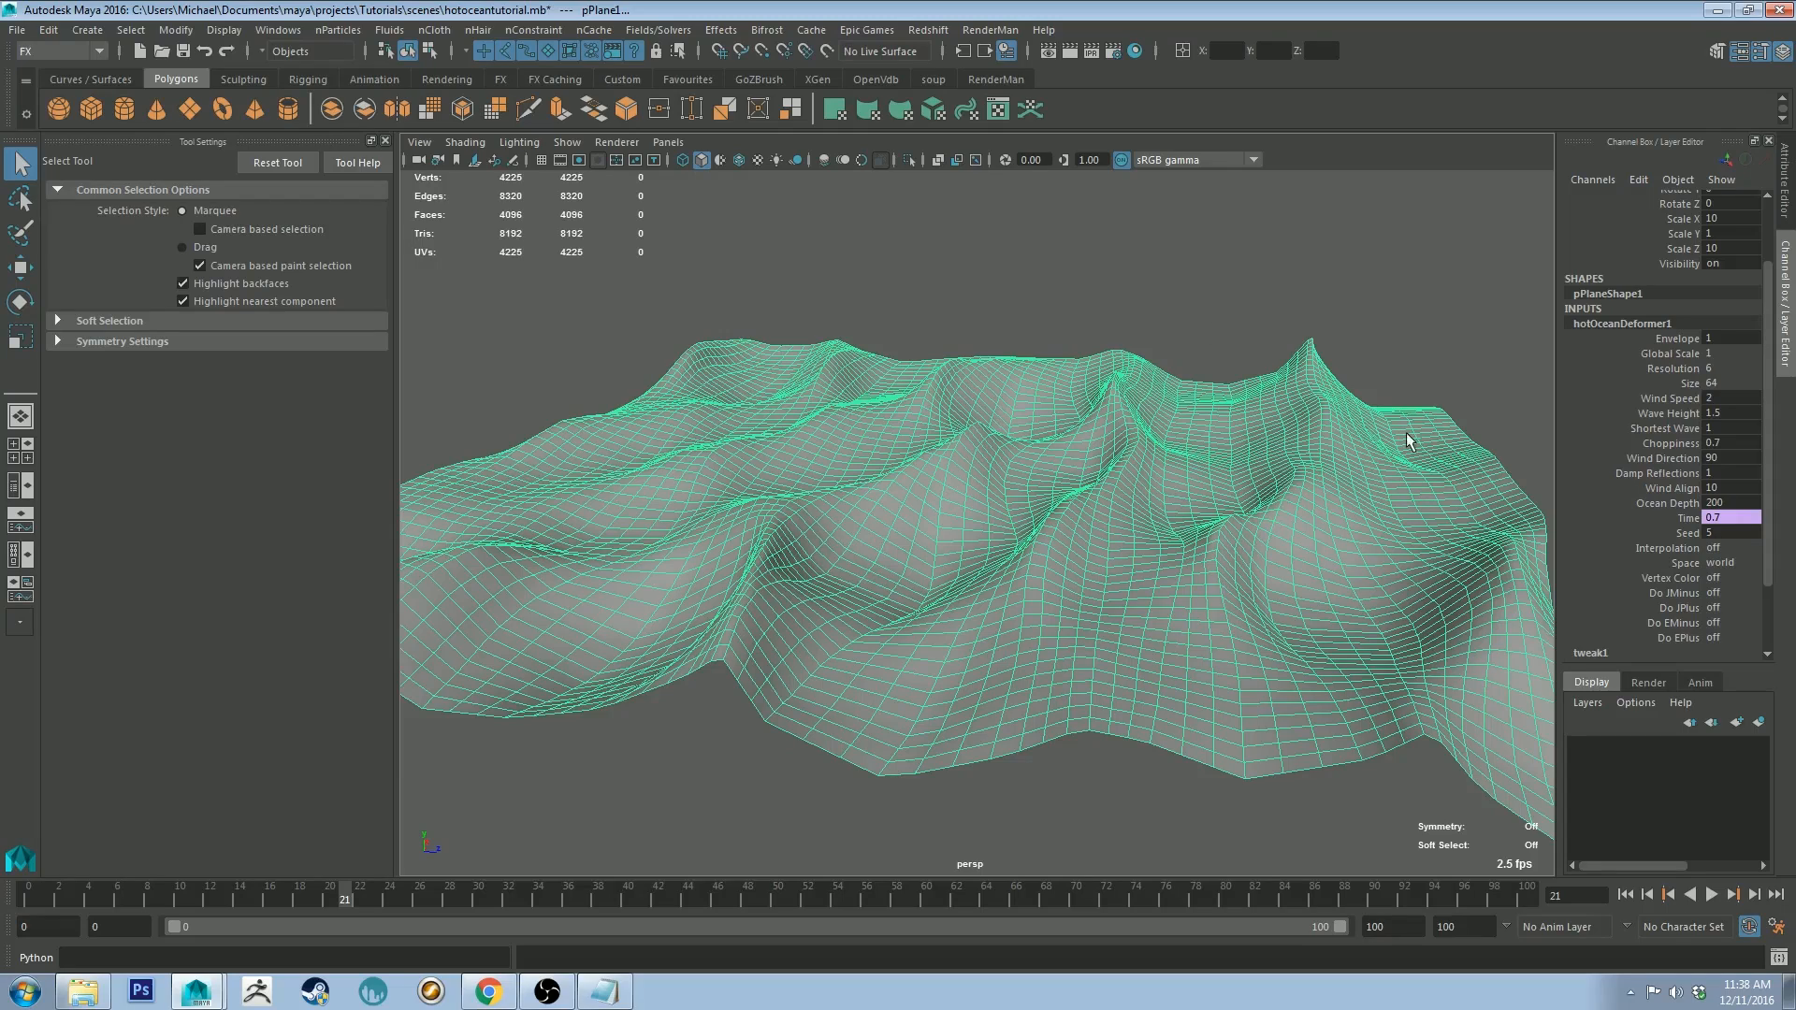
alt+drag(1364, 355, 1326, 374)
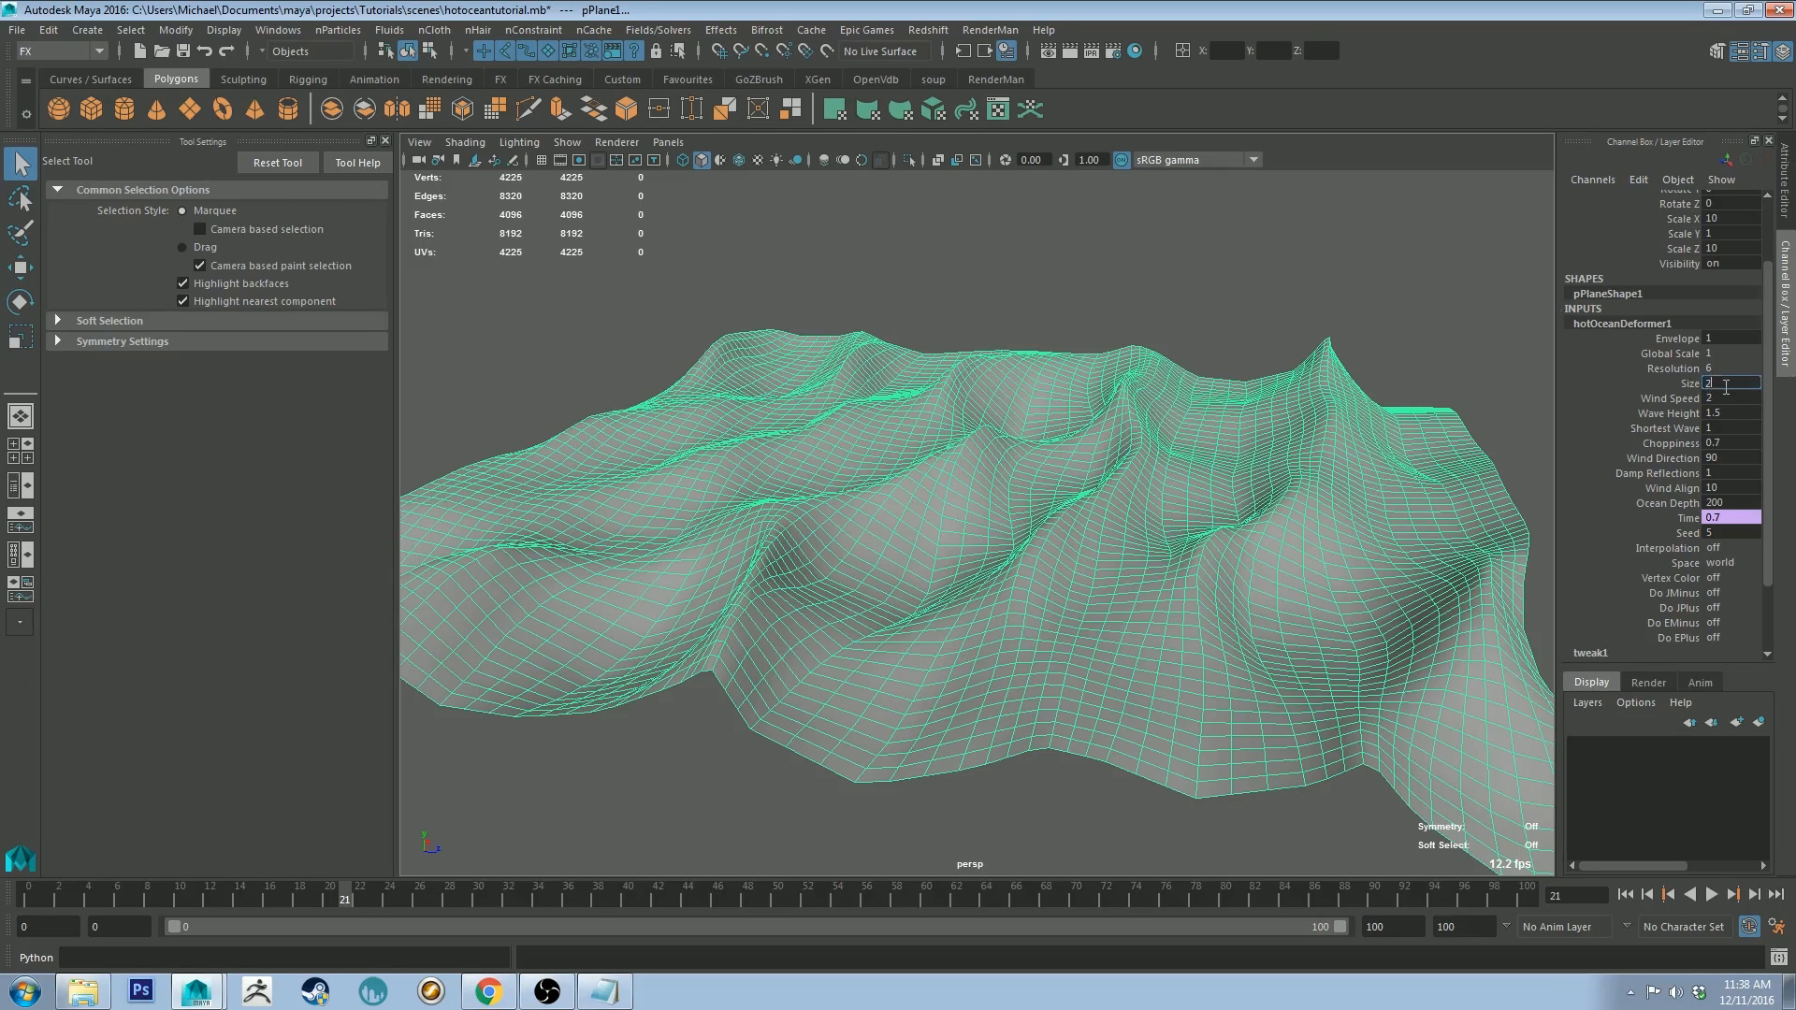
key(Return)
Step: Play back the resized waves with the plane deselected, reselect it, and stop playback
click(1235, 291)
click(1198, 393)
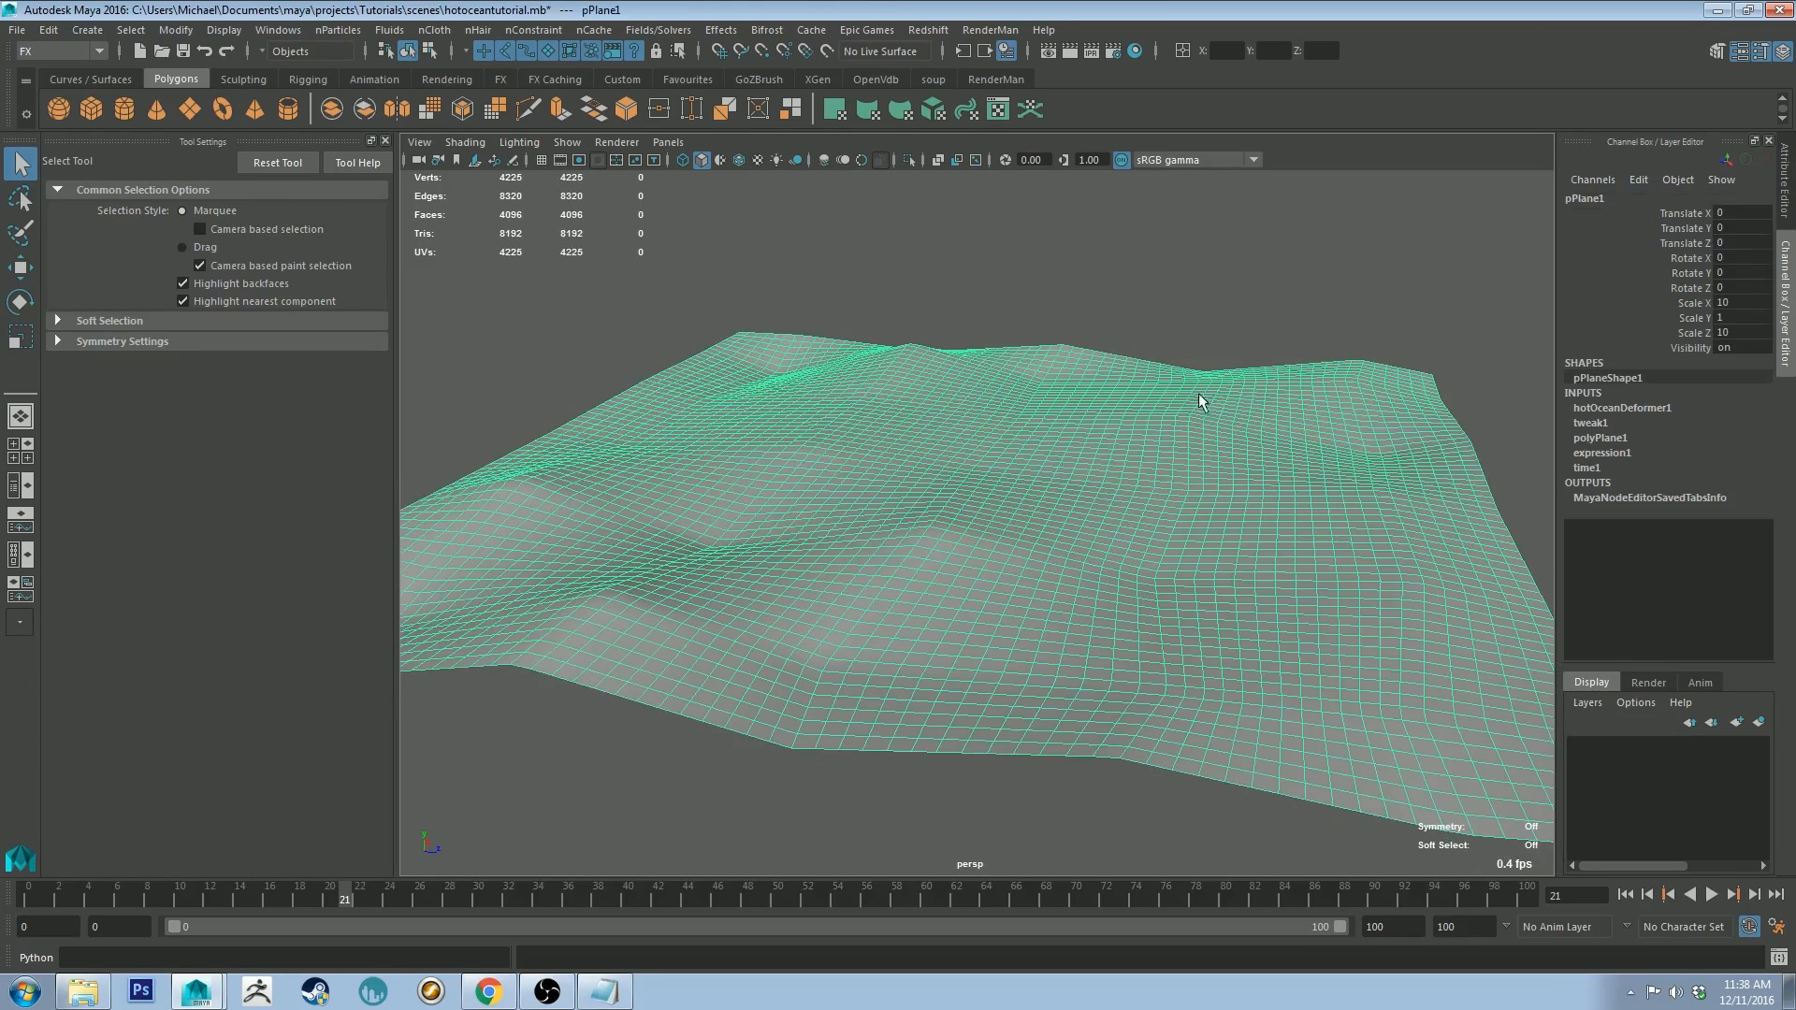
click(1712, 894)
click(1371, 337)
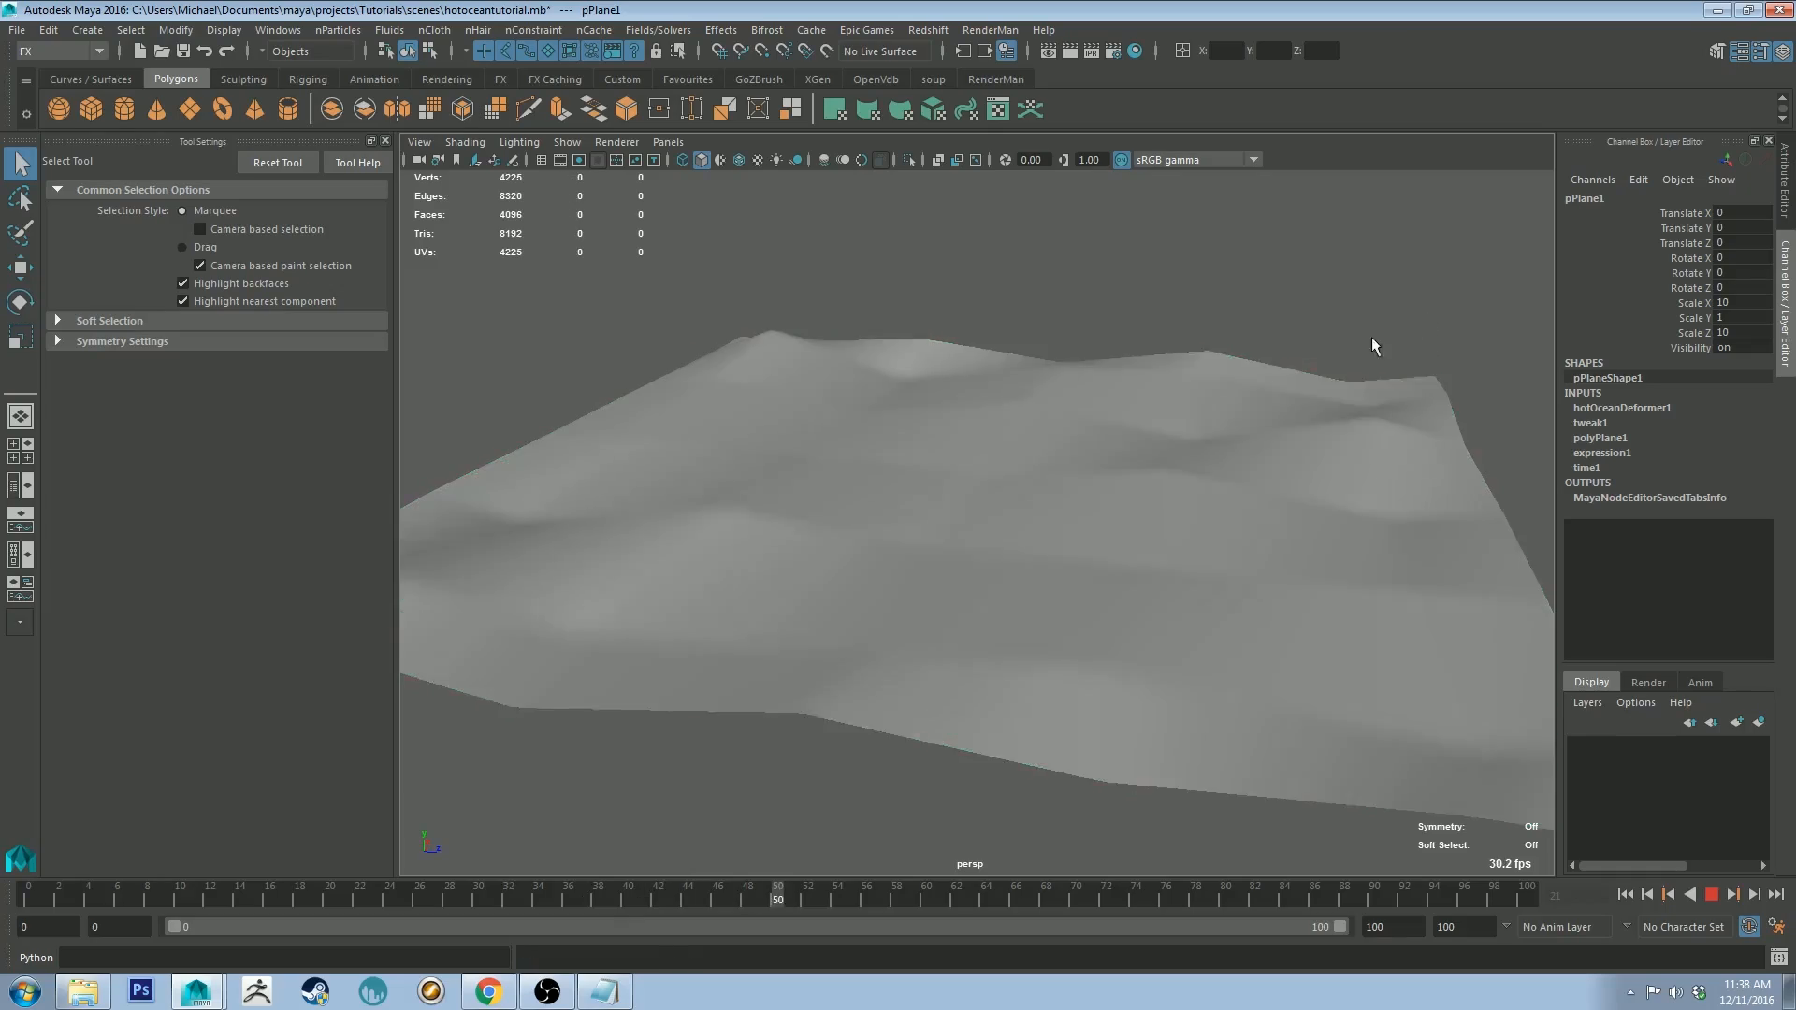
click(952, 492)
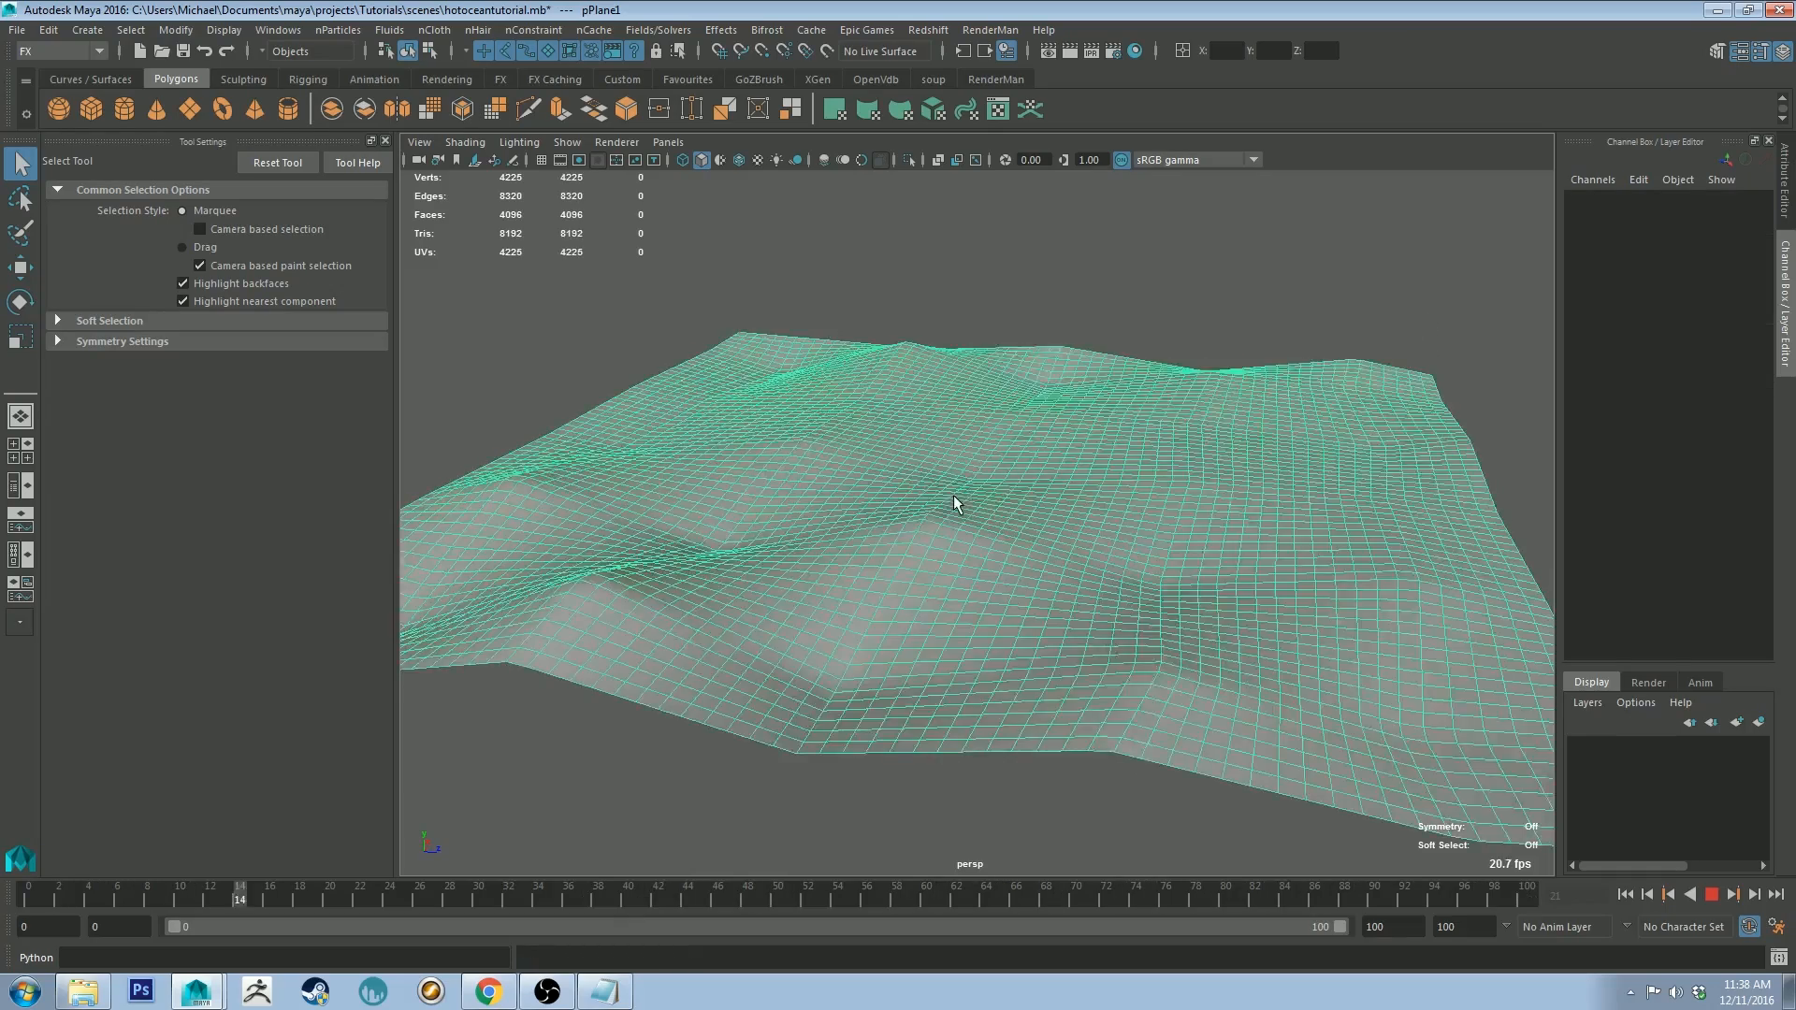
click(1711, 894)
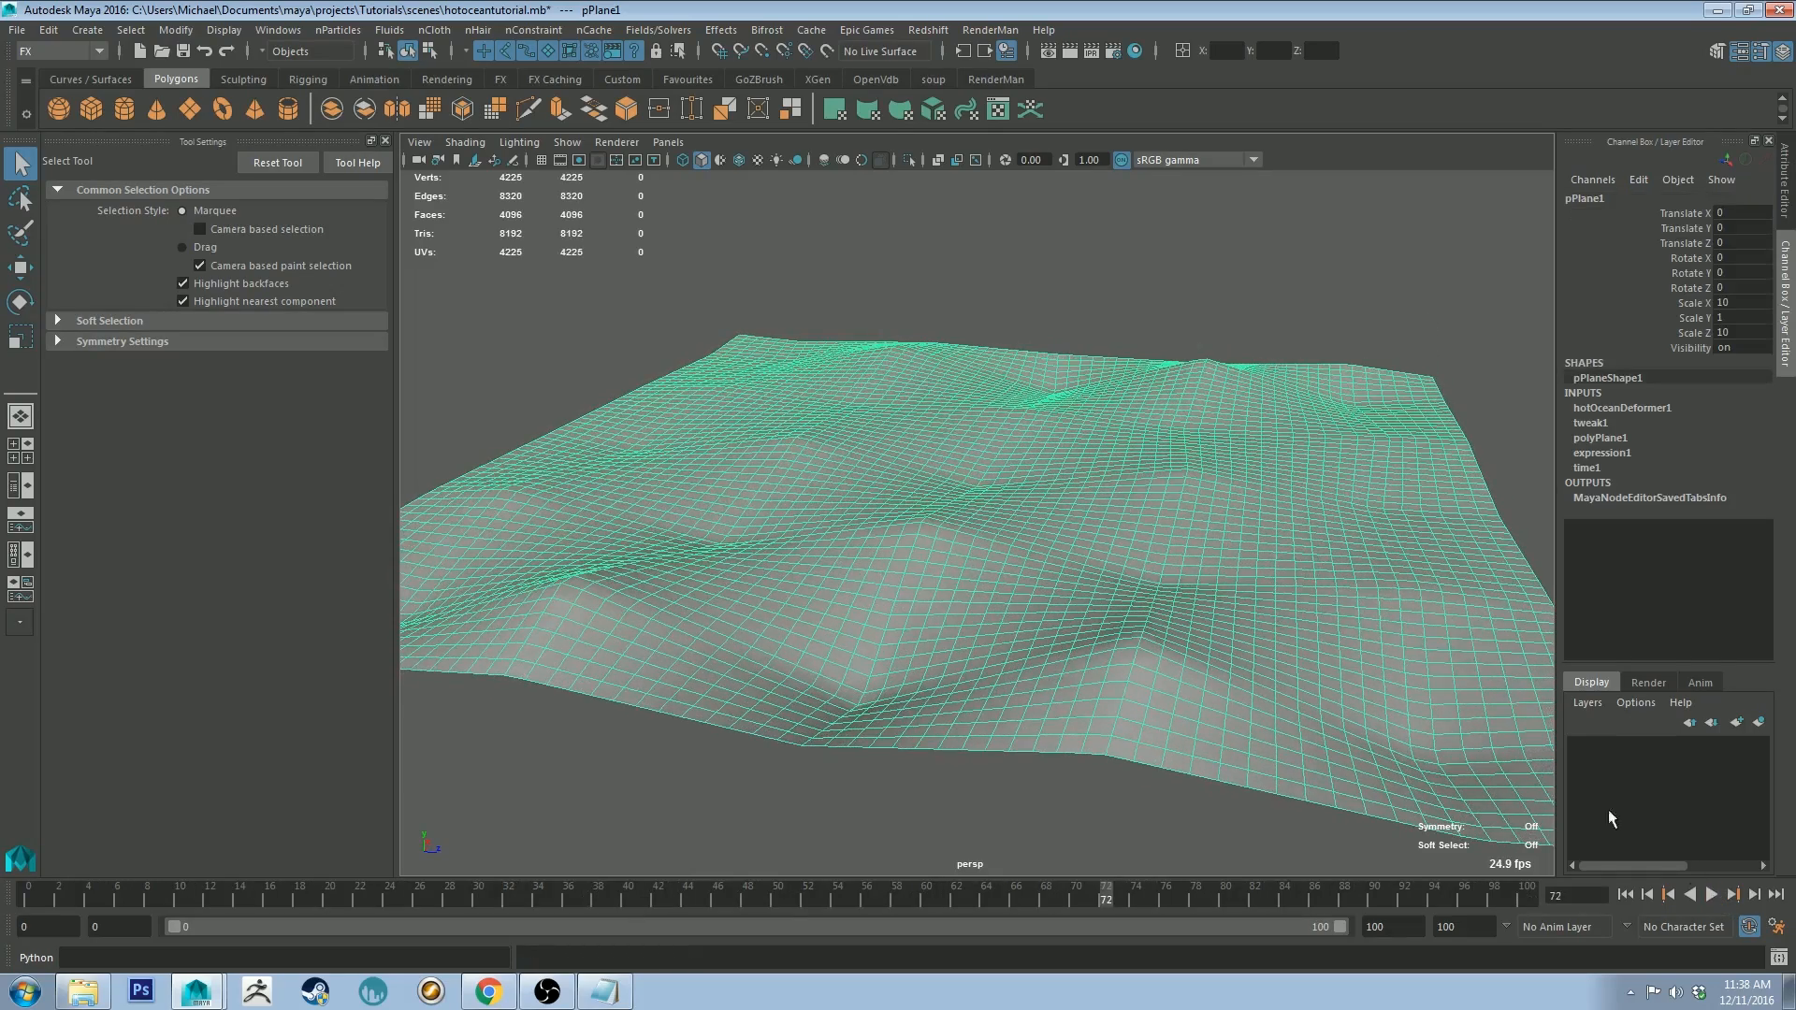
Step: Set hotOceanDeformer1's Size to 16 on the plane
click(1622, 408)
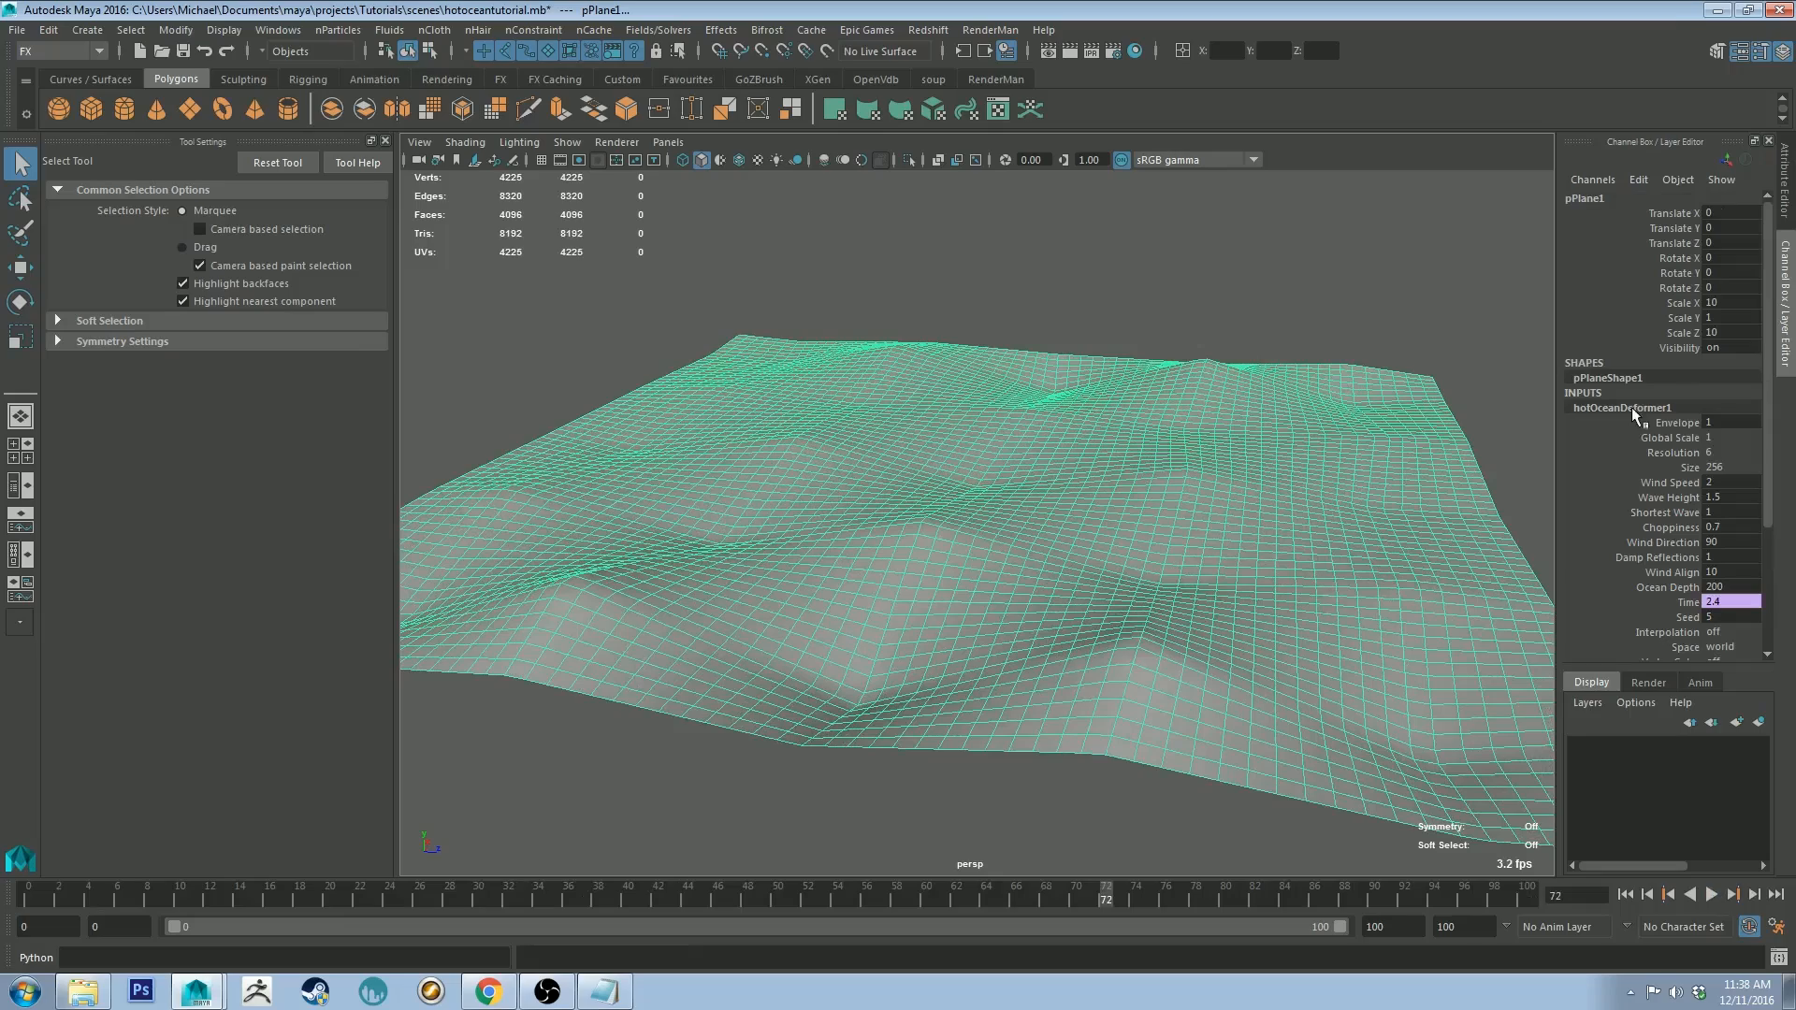
double_click(1719, 467)
key(Return)
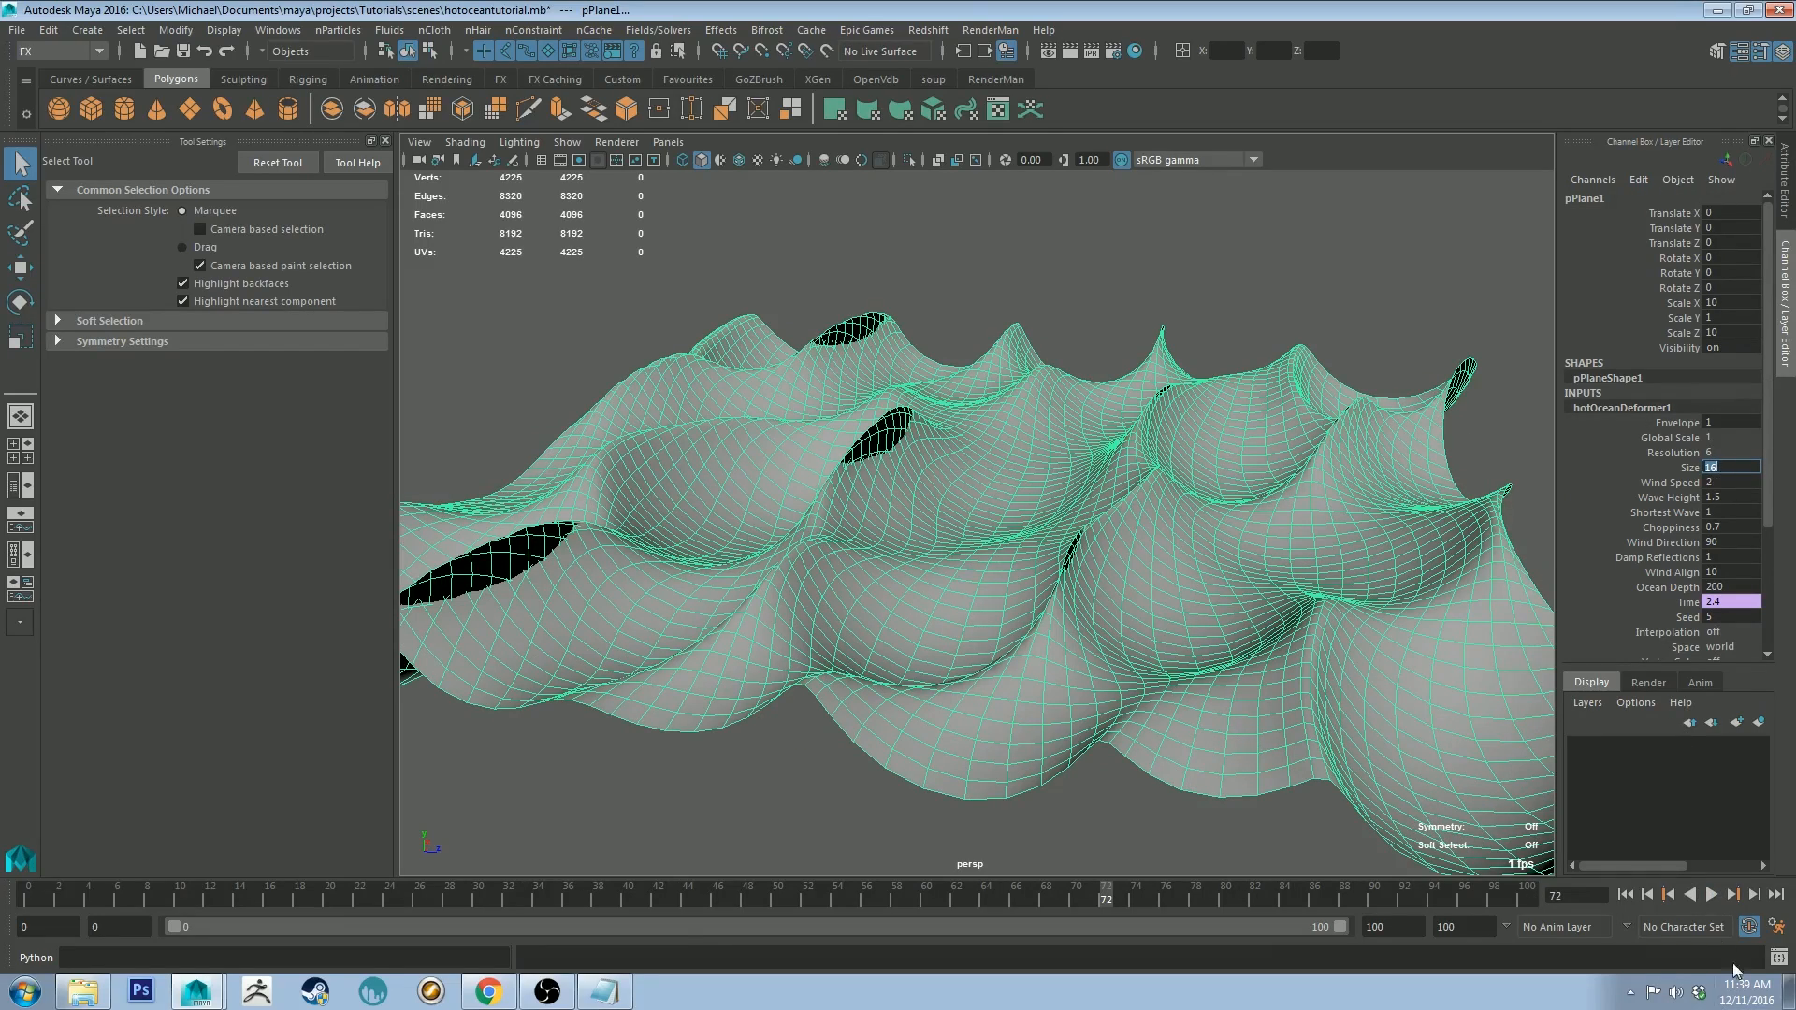
Step: Play back the waves and try a Size of 64 on hotOceanDeformer1
click(1716, 895)
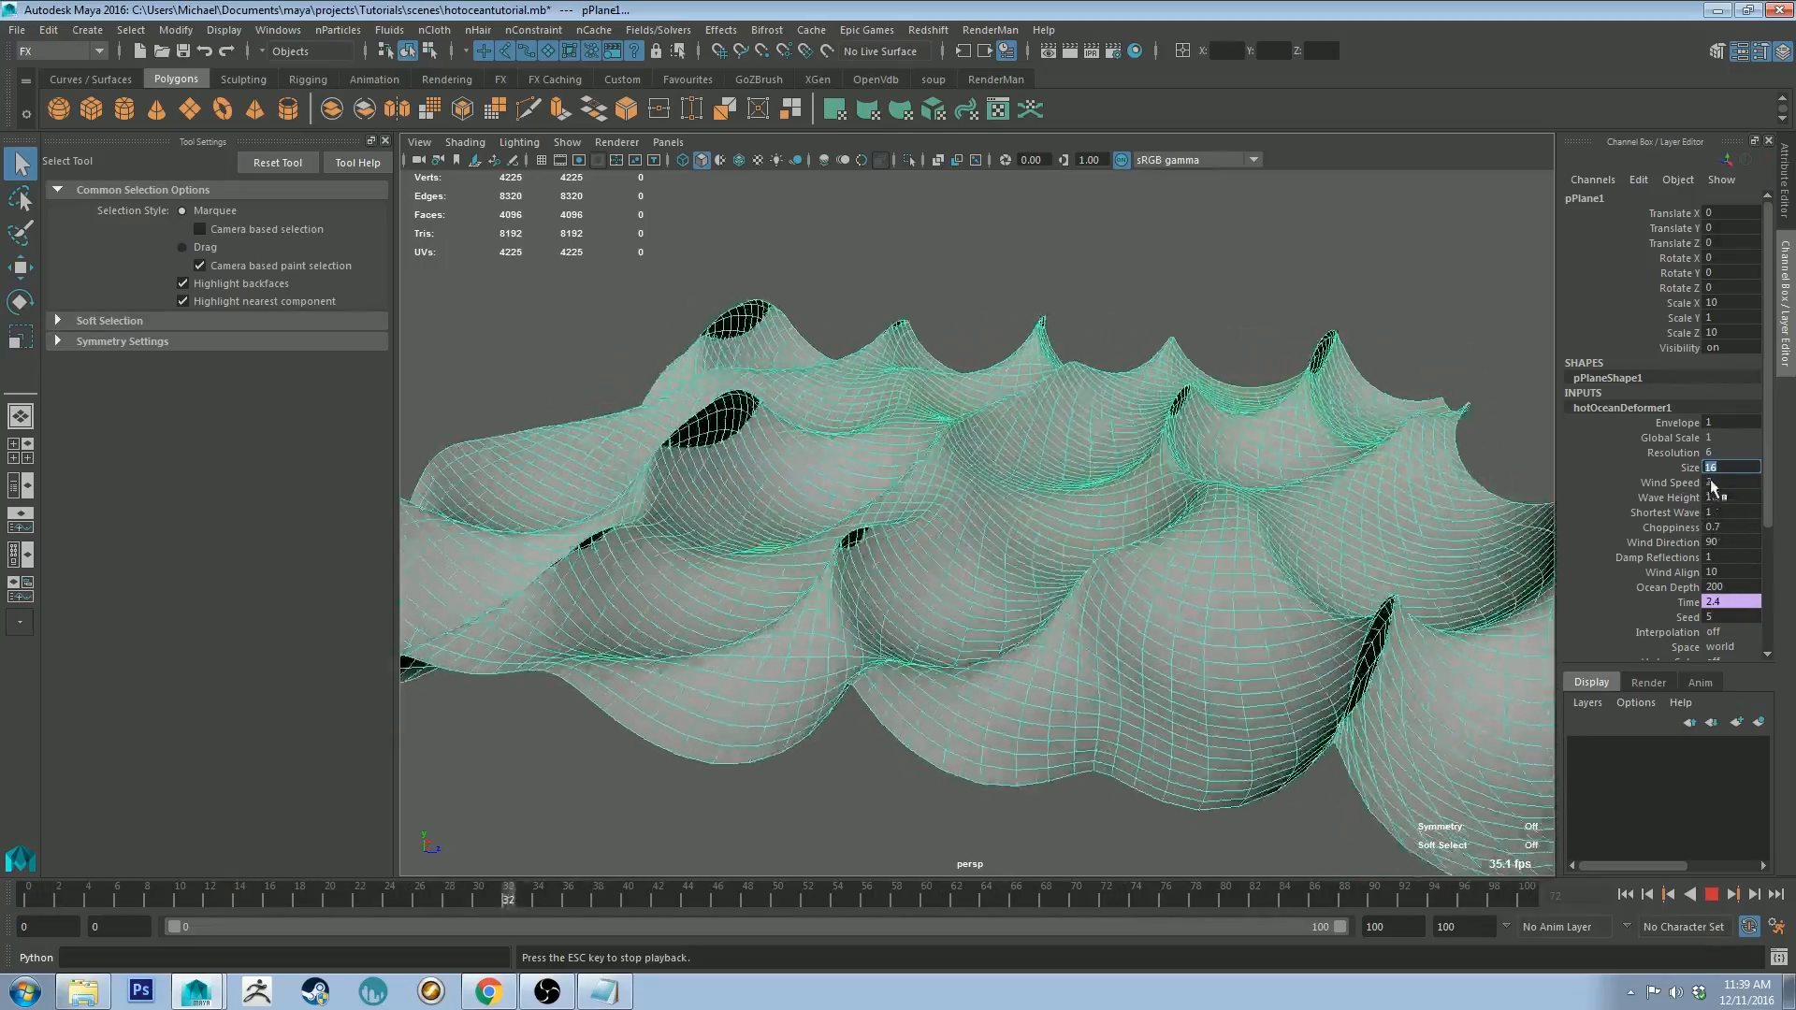
alt+drag(842, 493, 1341, 285)
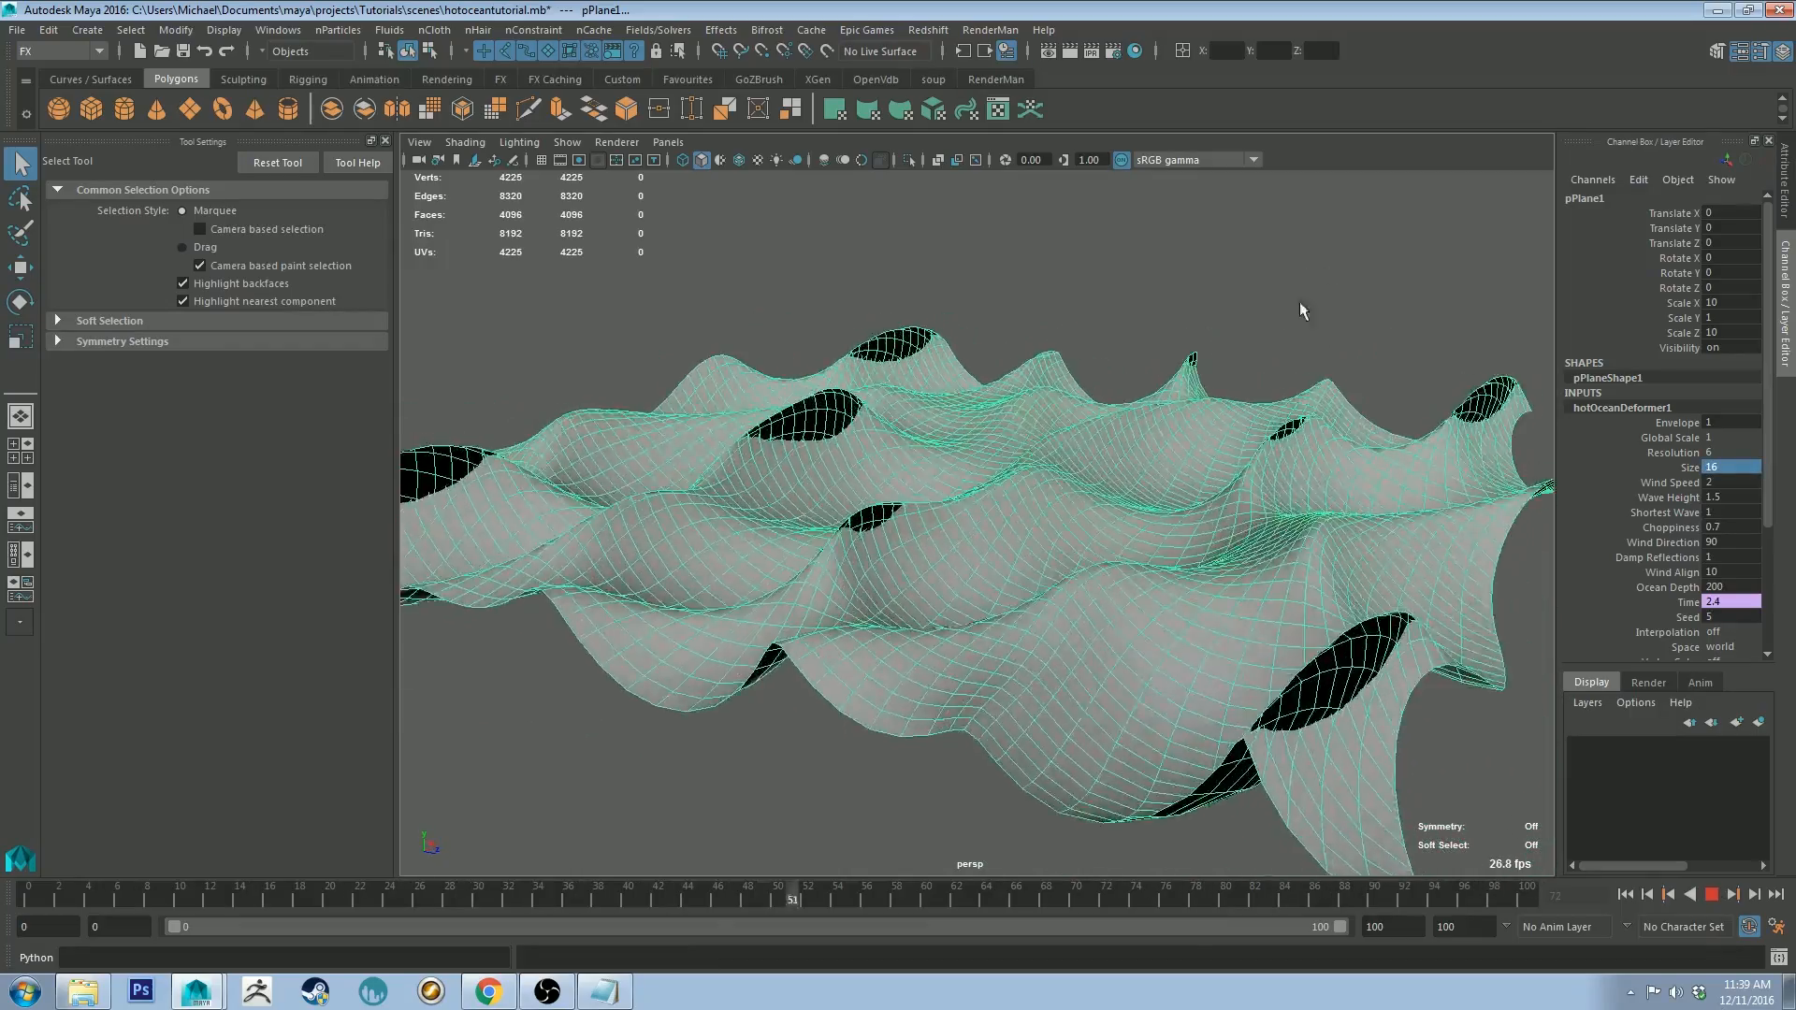
double_click(1728, 466)
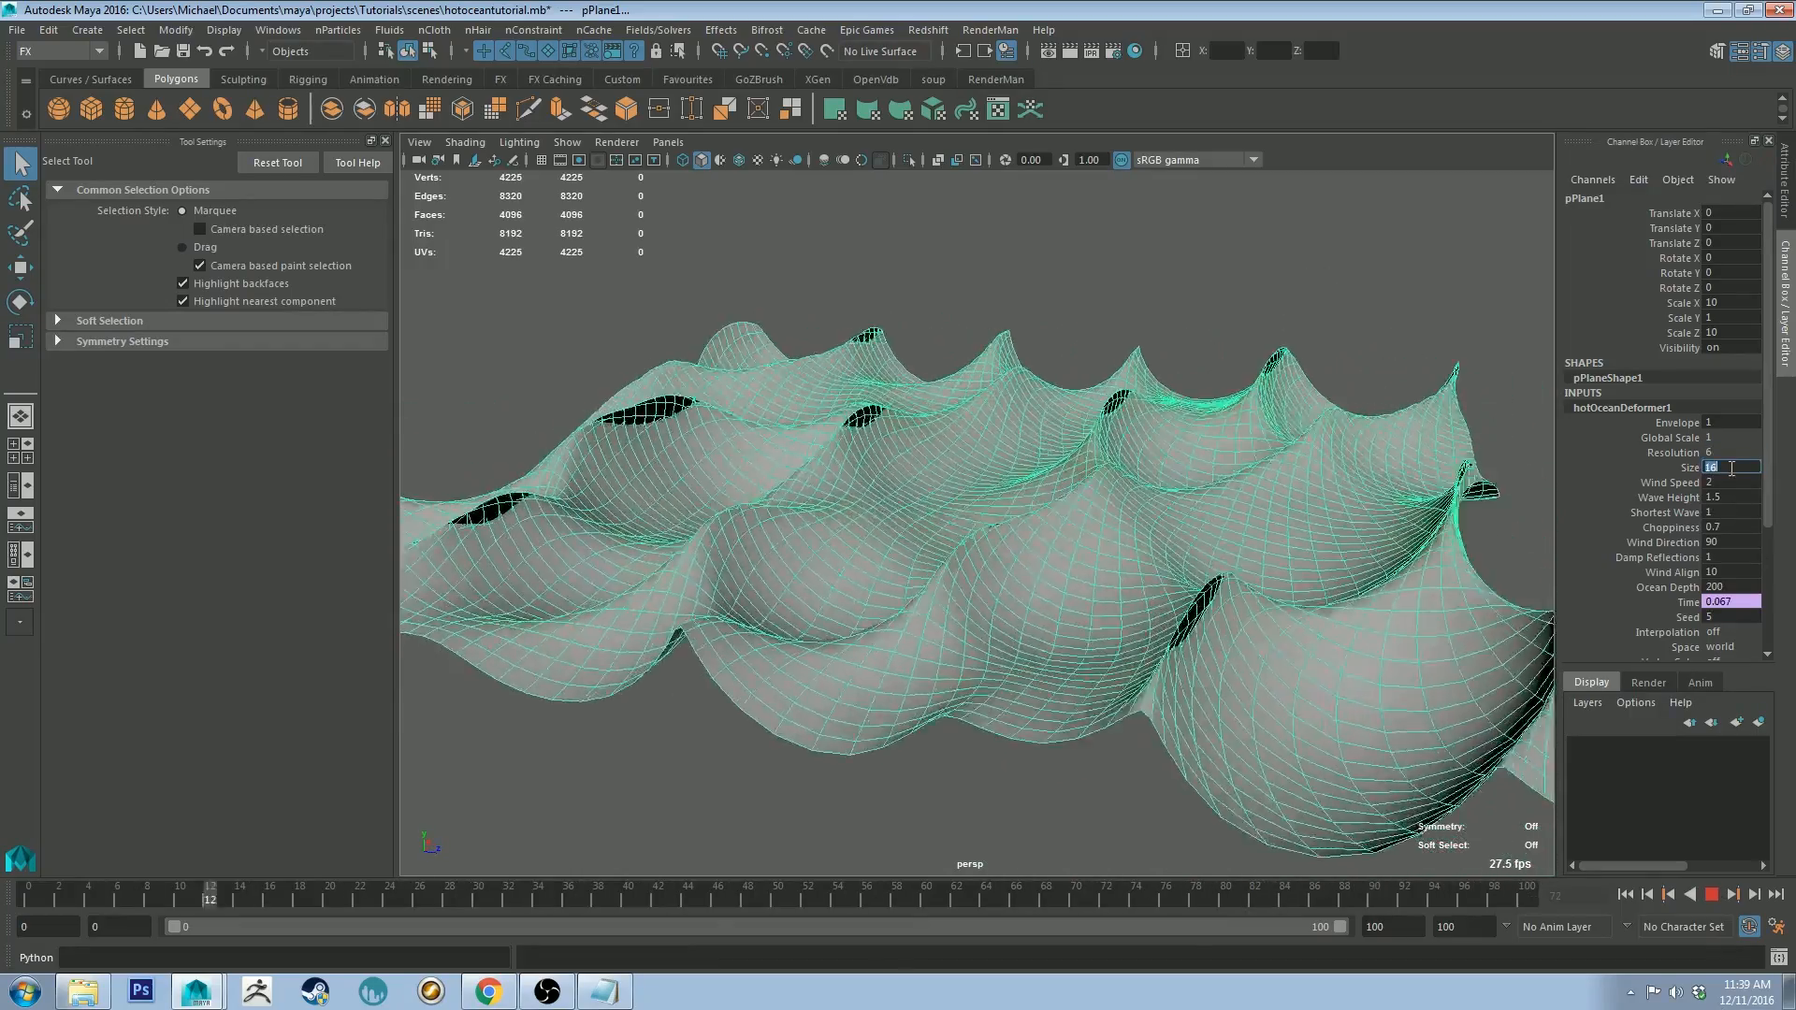
text(64)
key(Return)
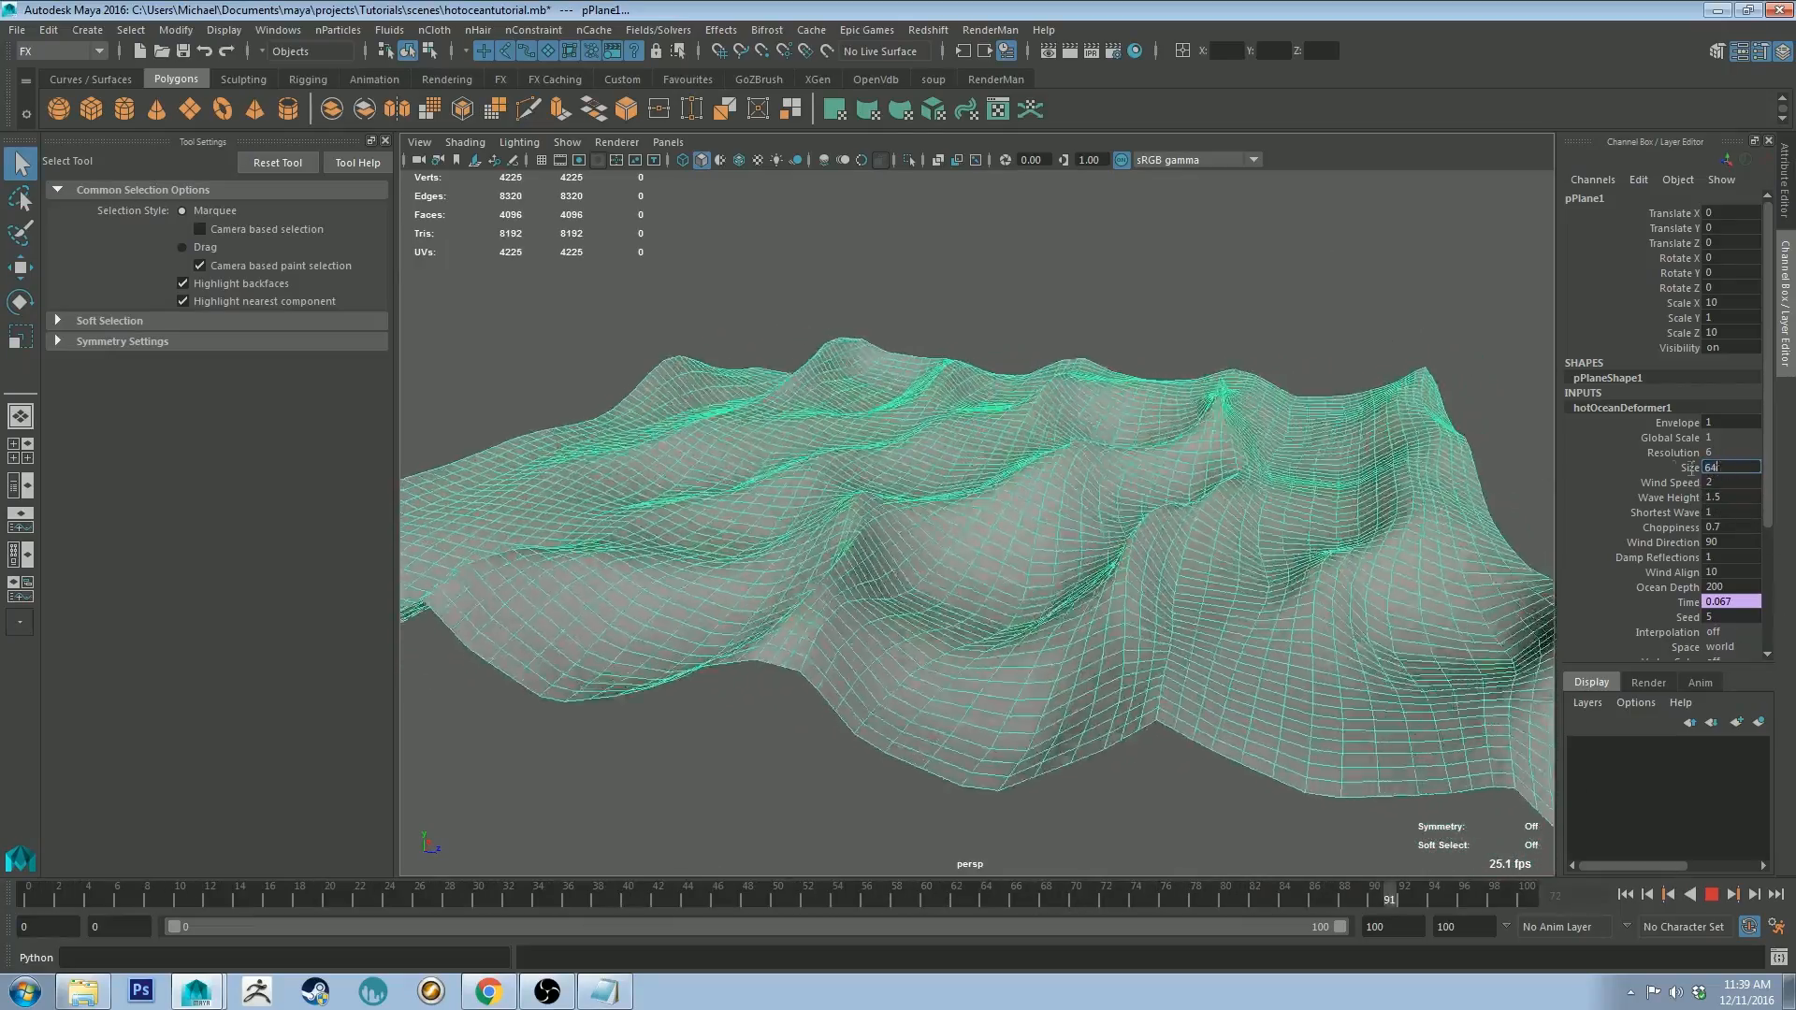
Step: Set hotOceanDeformer1's Size to 128 during playback, and stop the playback
text(128)
key(Return)
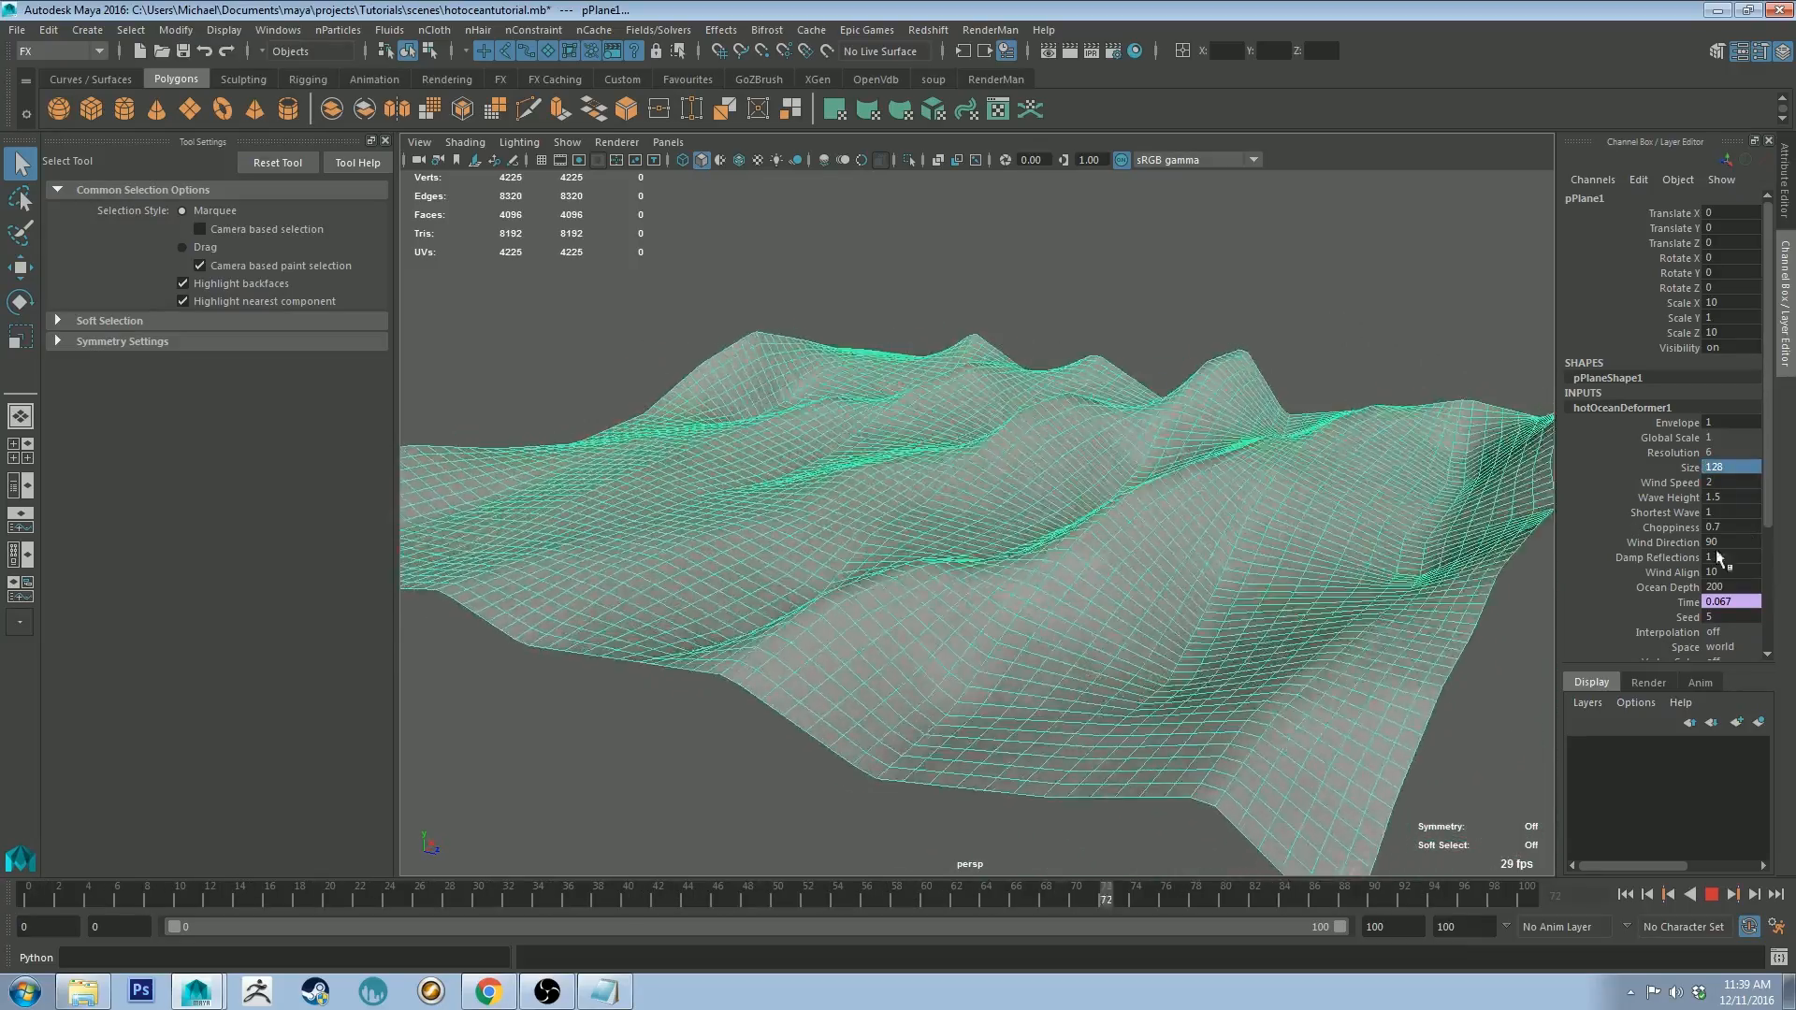
click(1726, 558)
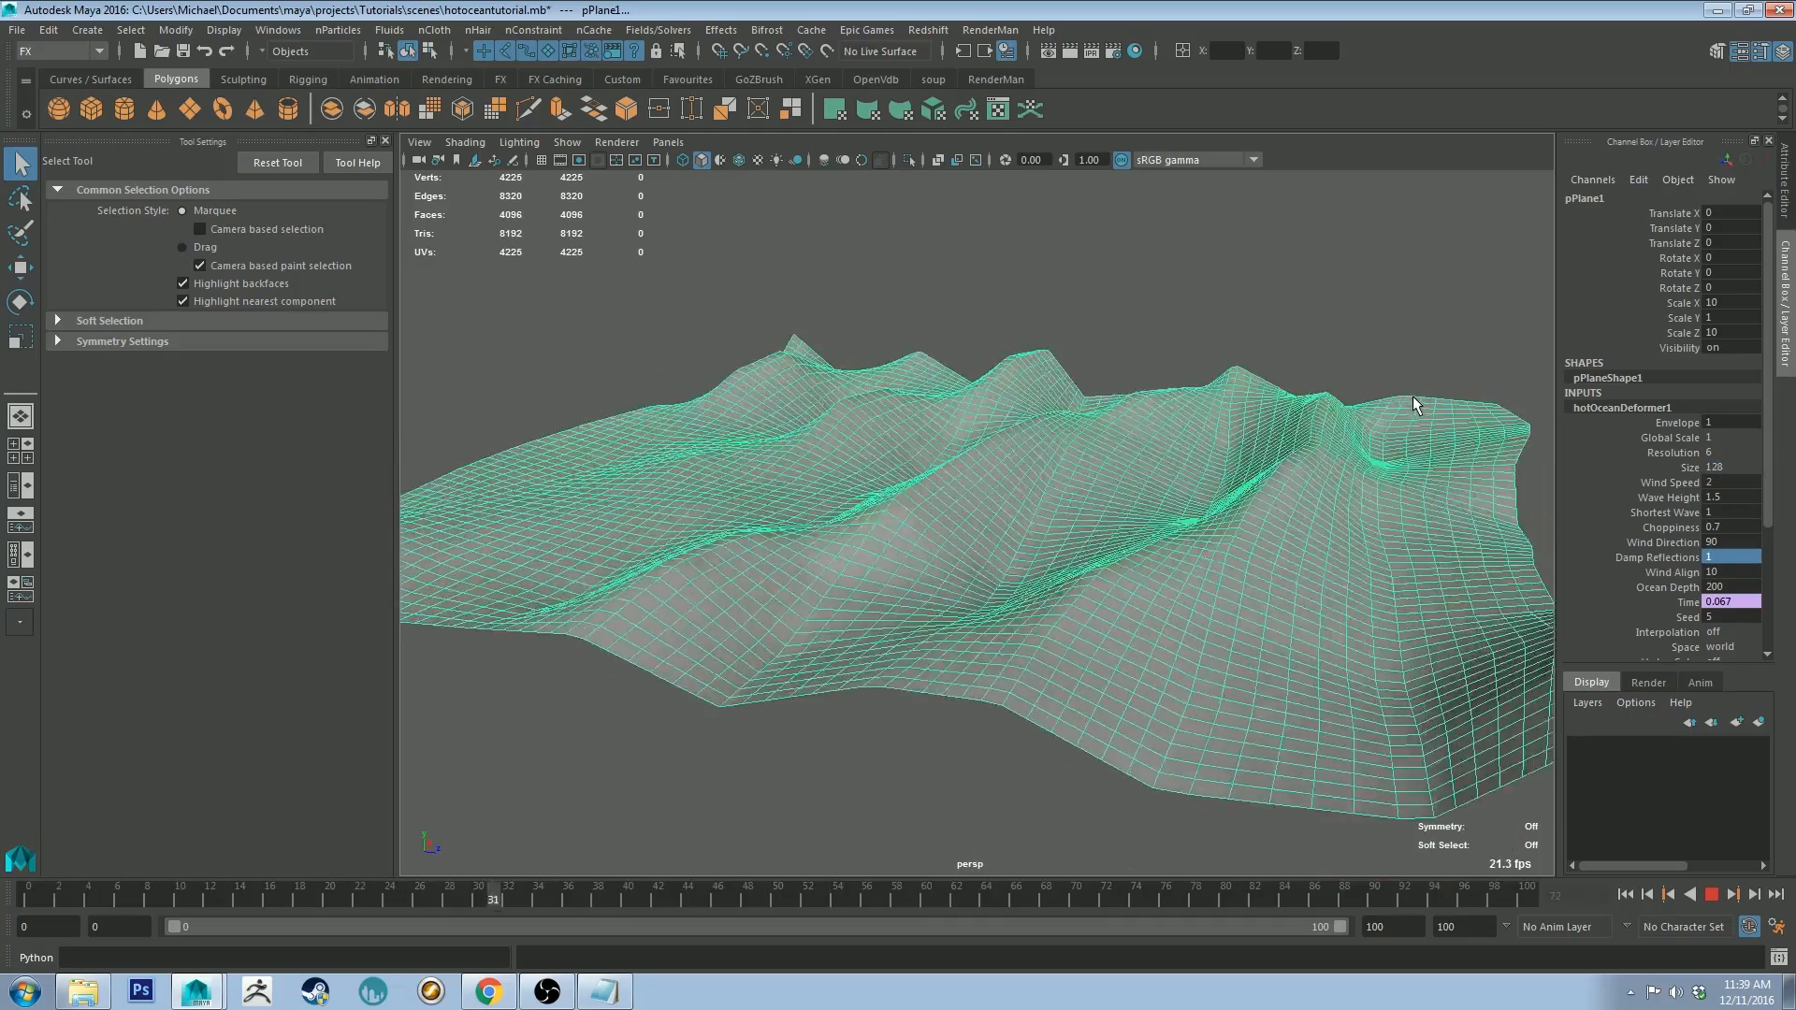
click(1407, 329)
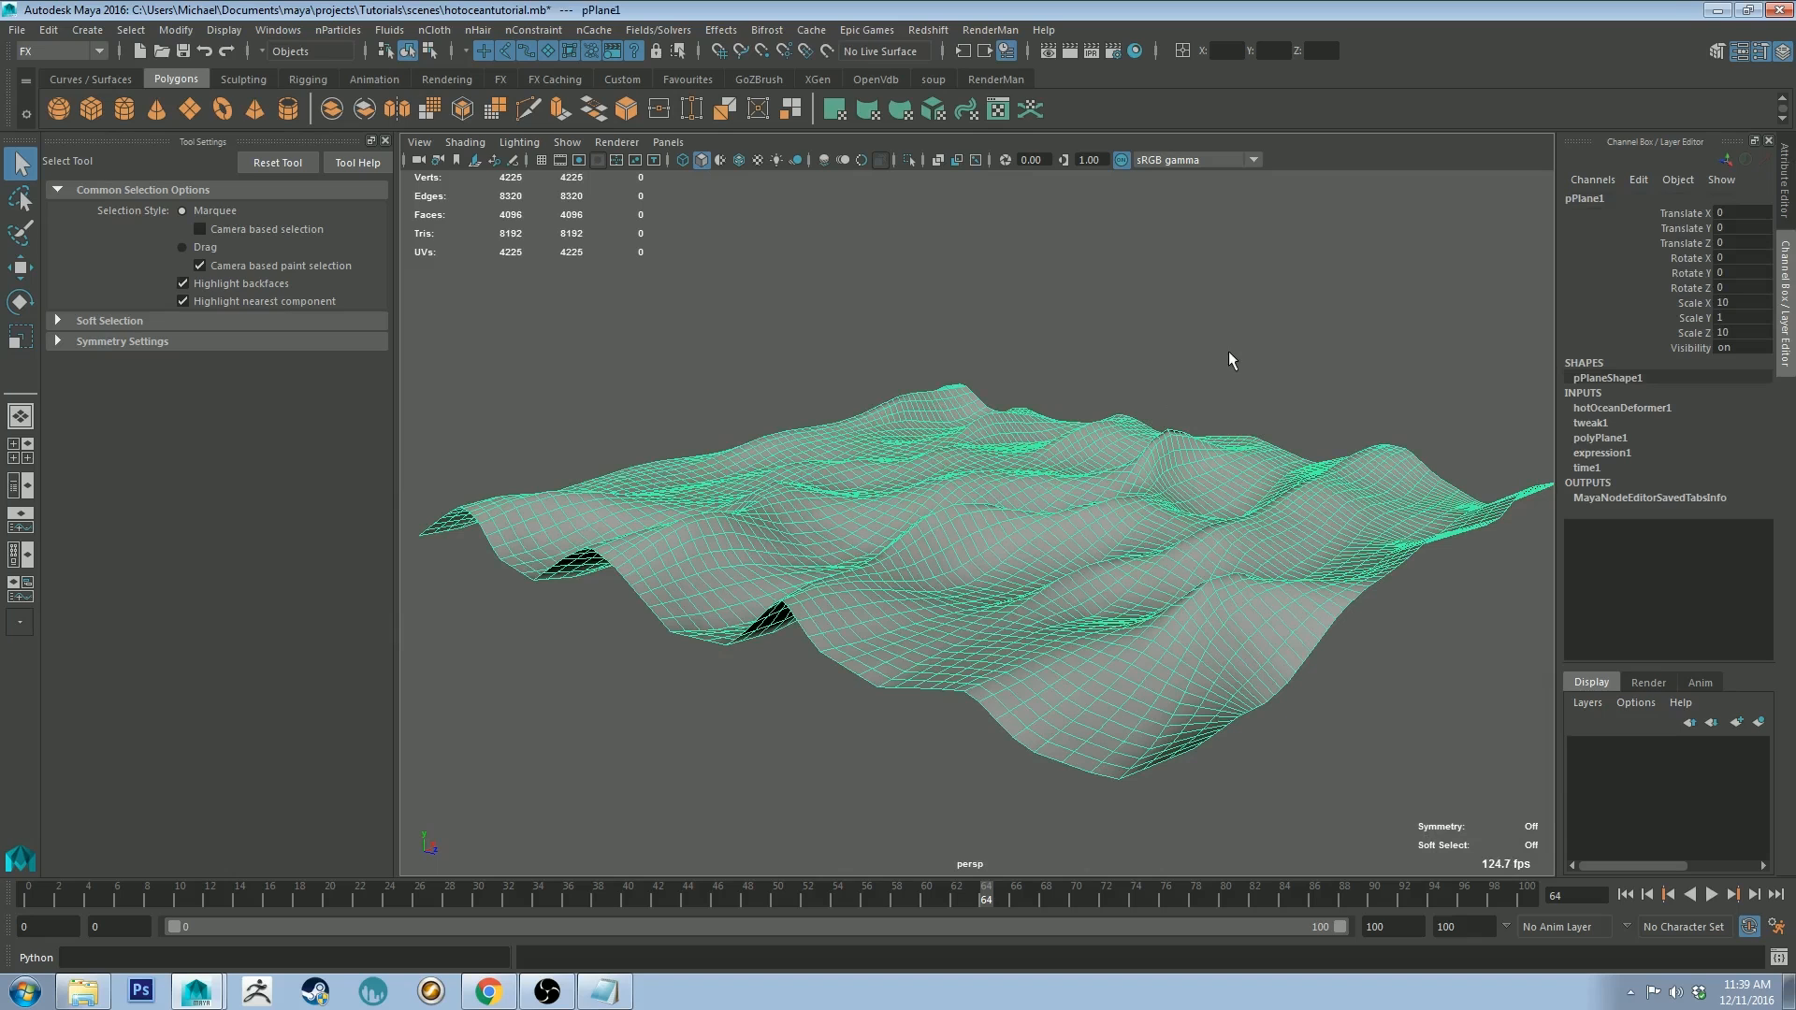
Step: Show the RenderMan tools, open Hypershade, and create a PxrLMMetal material from the RenderMan RIS base materials
click(997, 80)
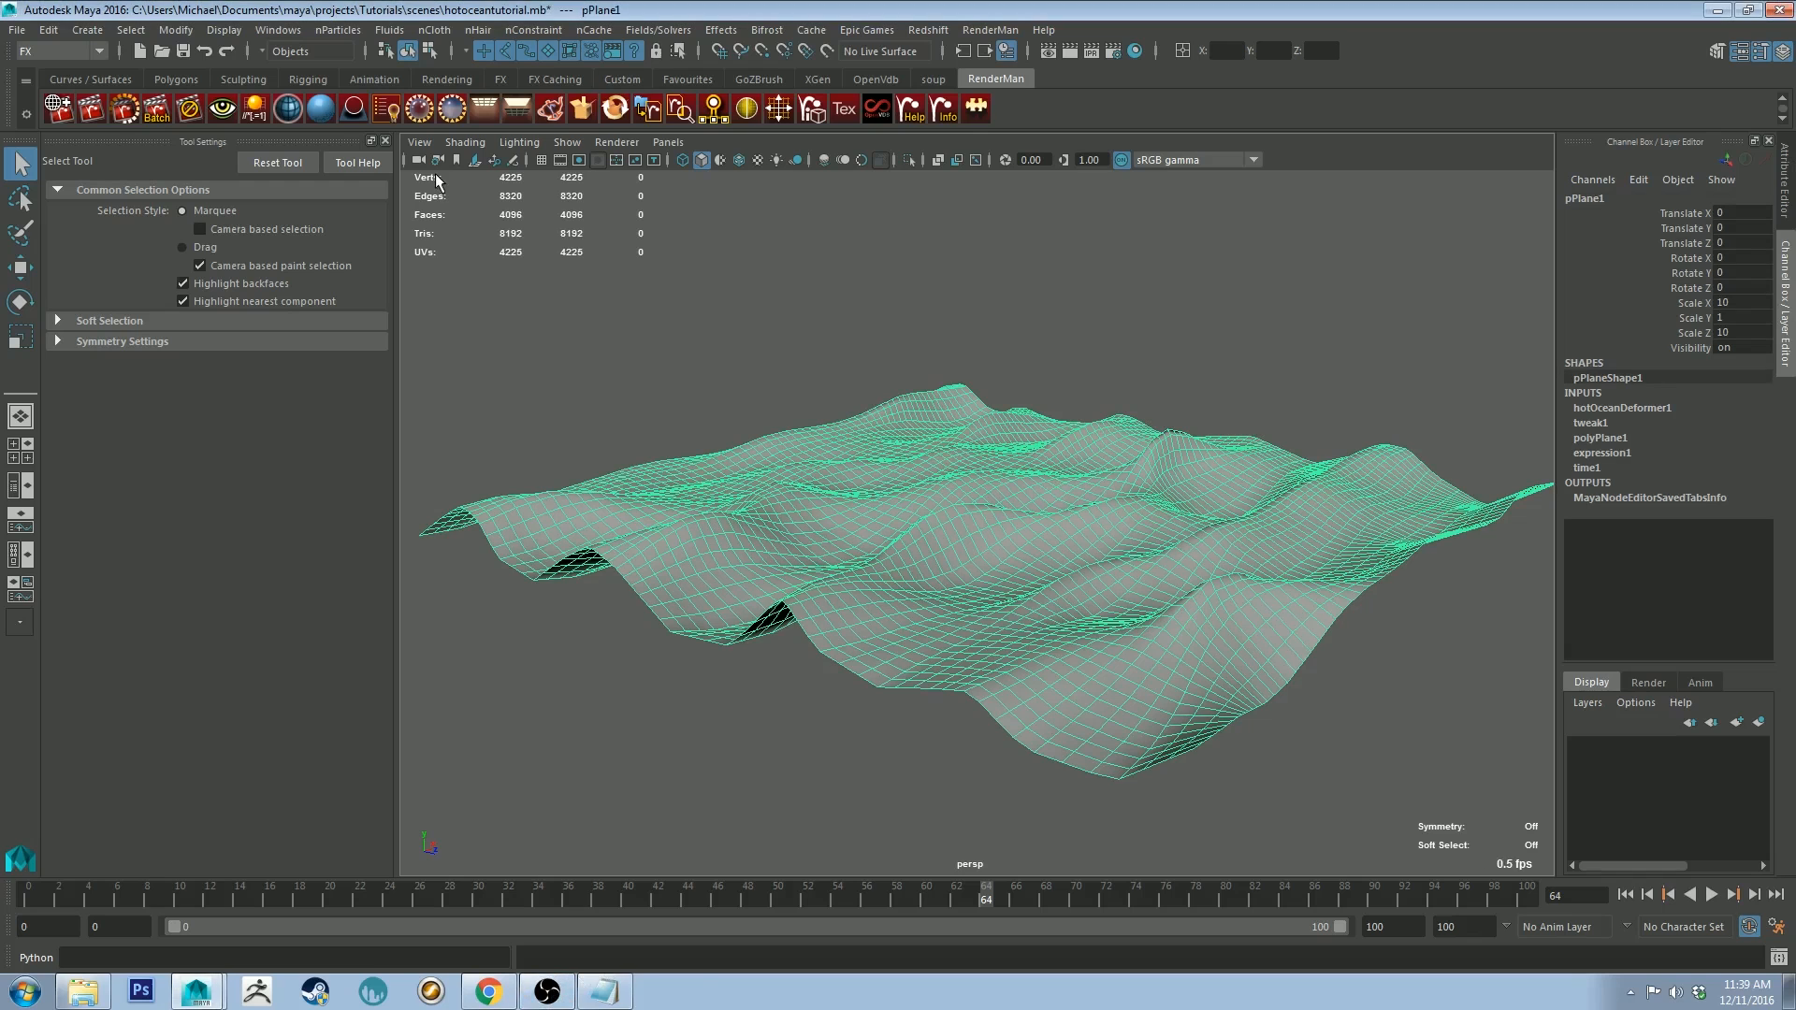
click(1132, 53)
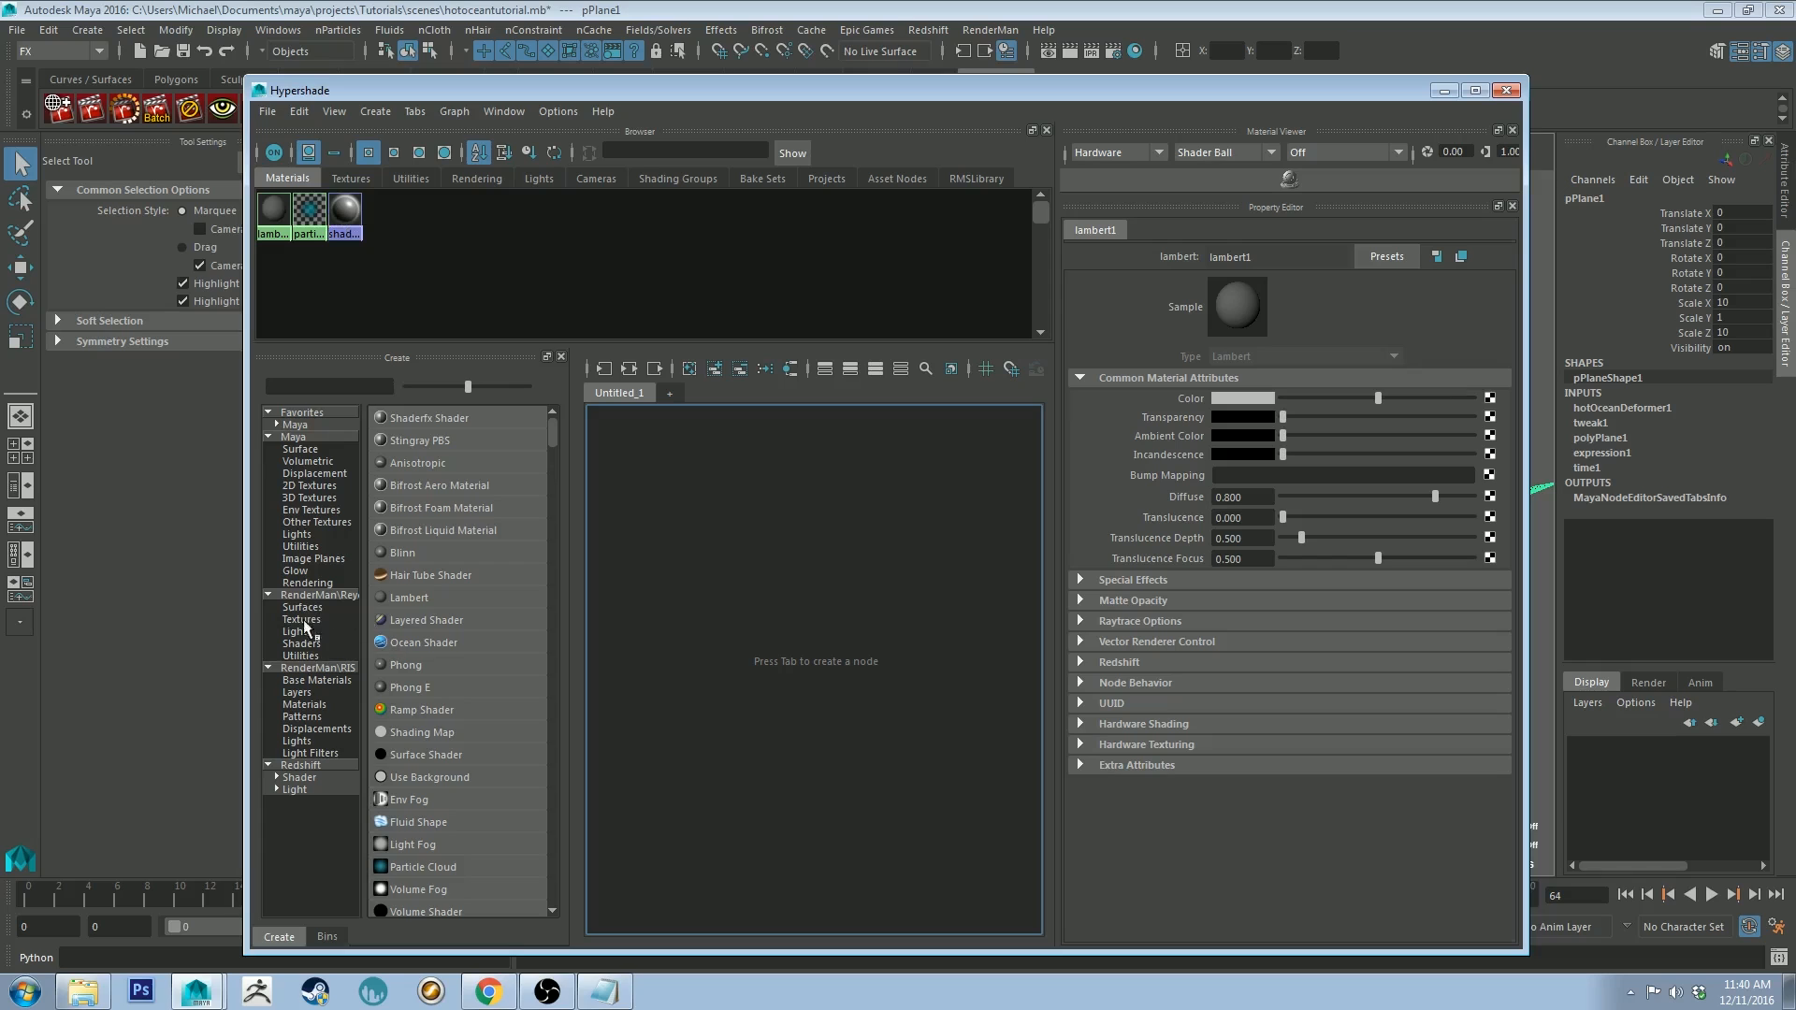
click(318, 681)
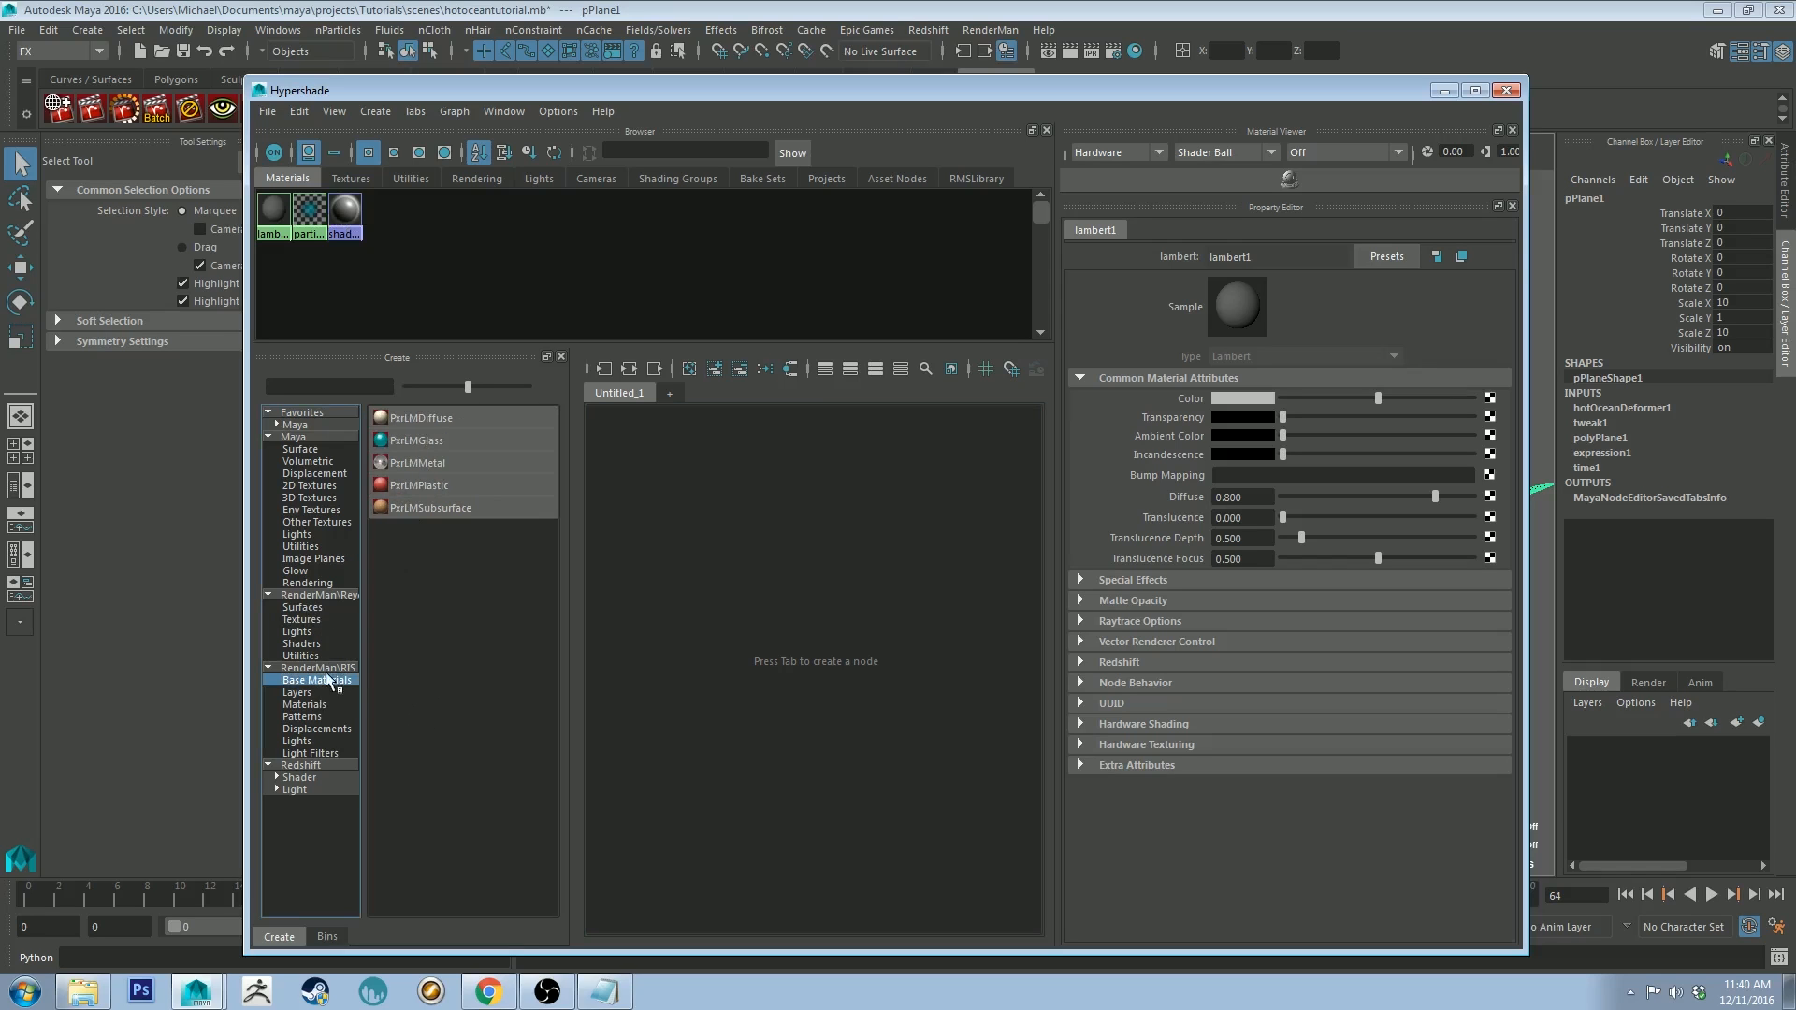
click(436, 470)
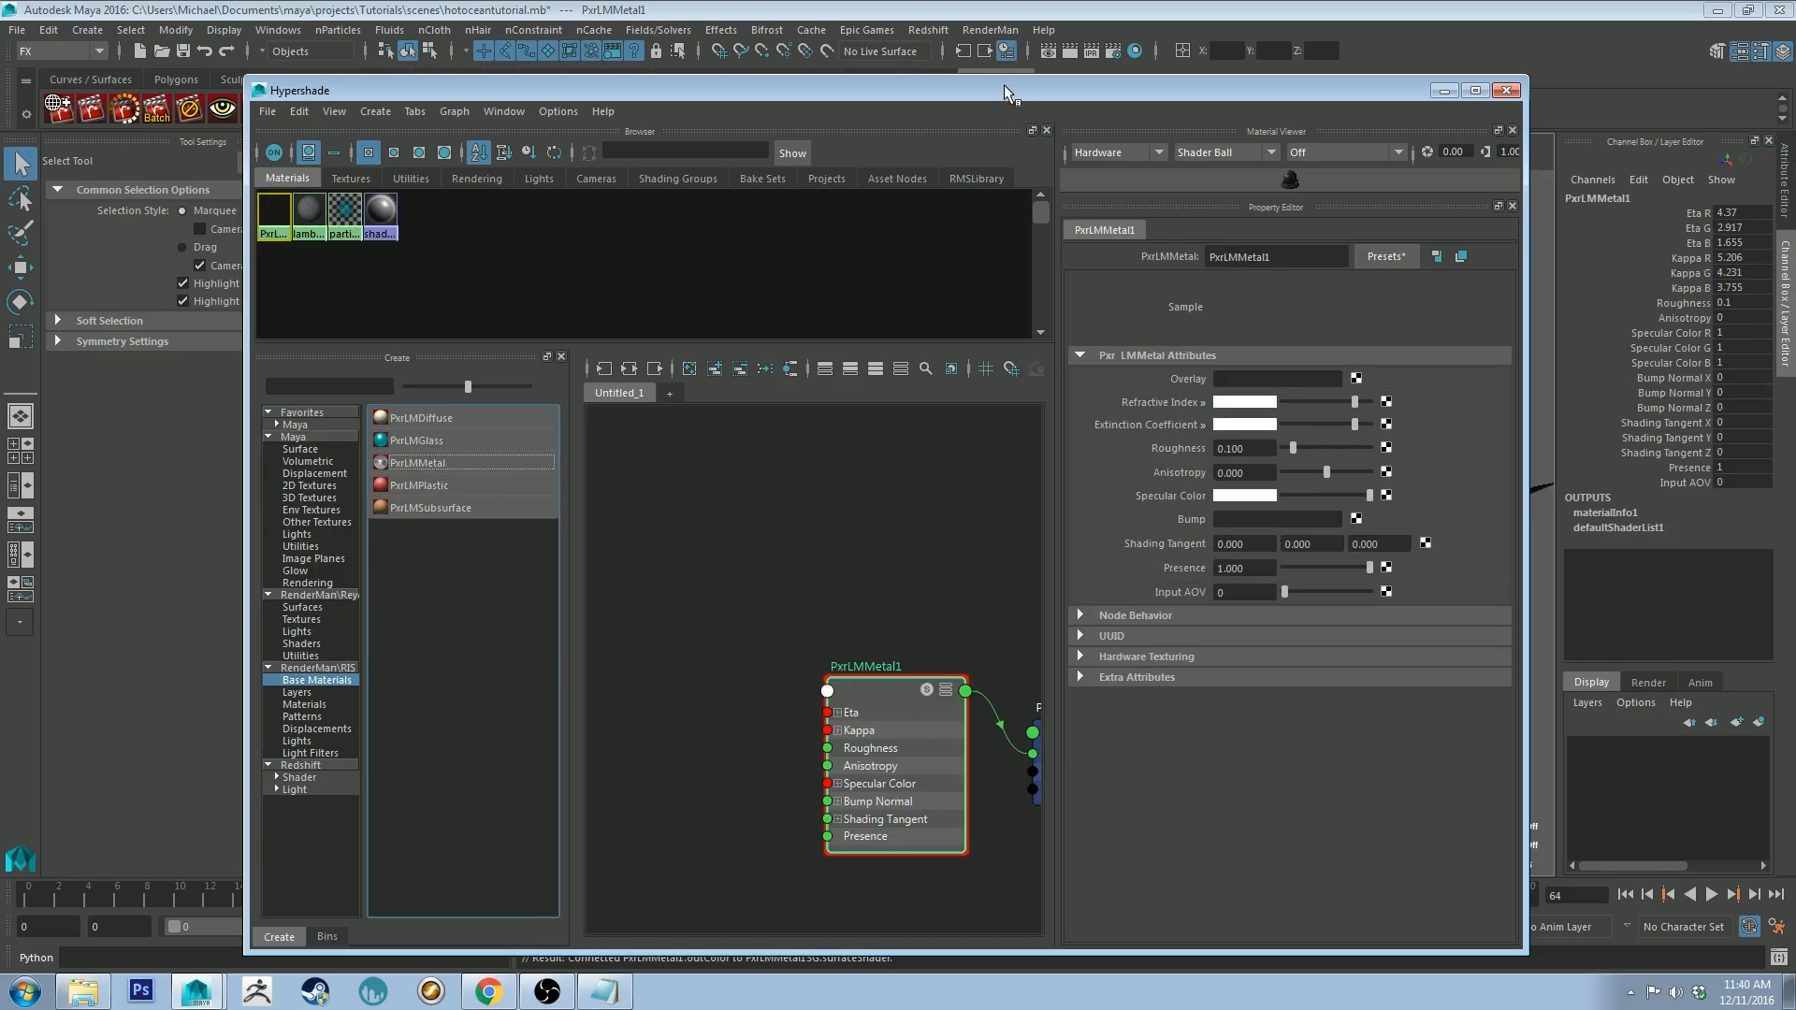
Step: Assign the PxrLMMetal material to the ocean plane, minimize Hypershade, and deselect the plane
drag(1001, 105, 1790, 205)
click(936, 603)
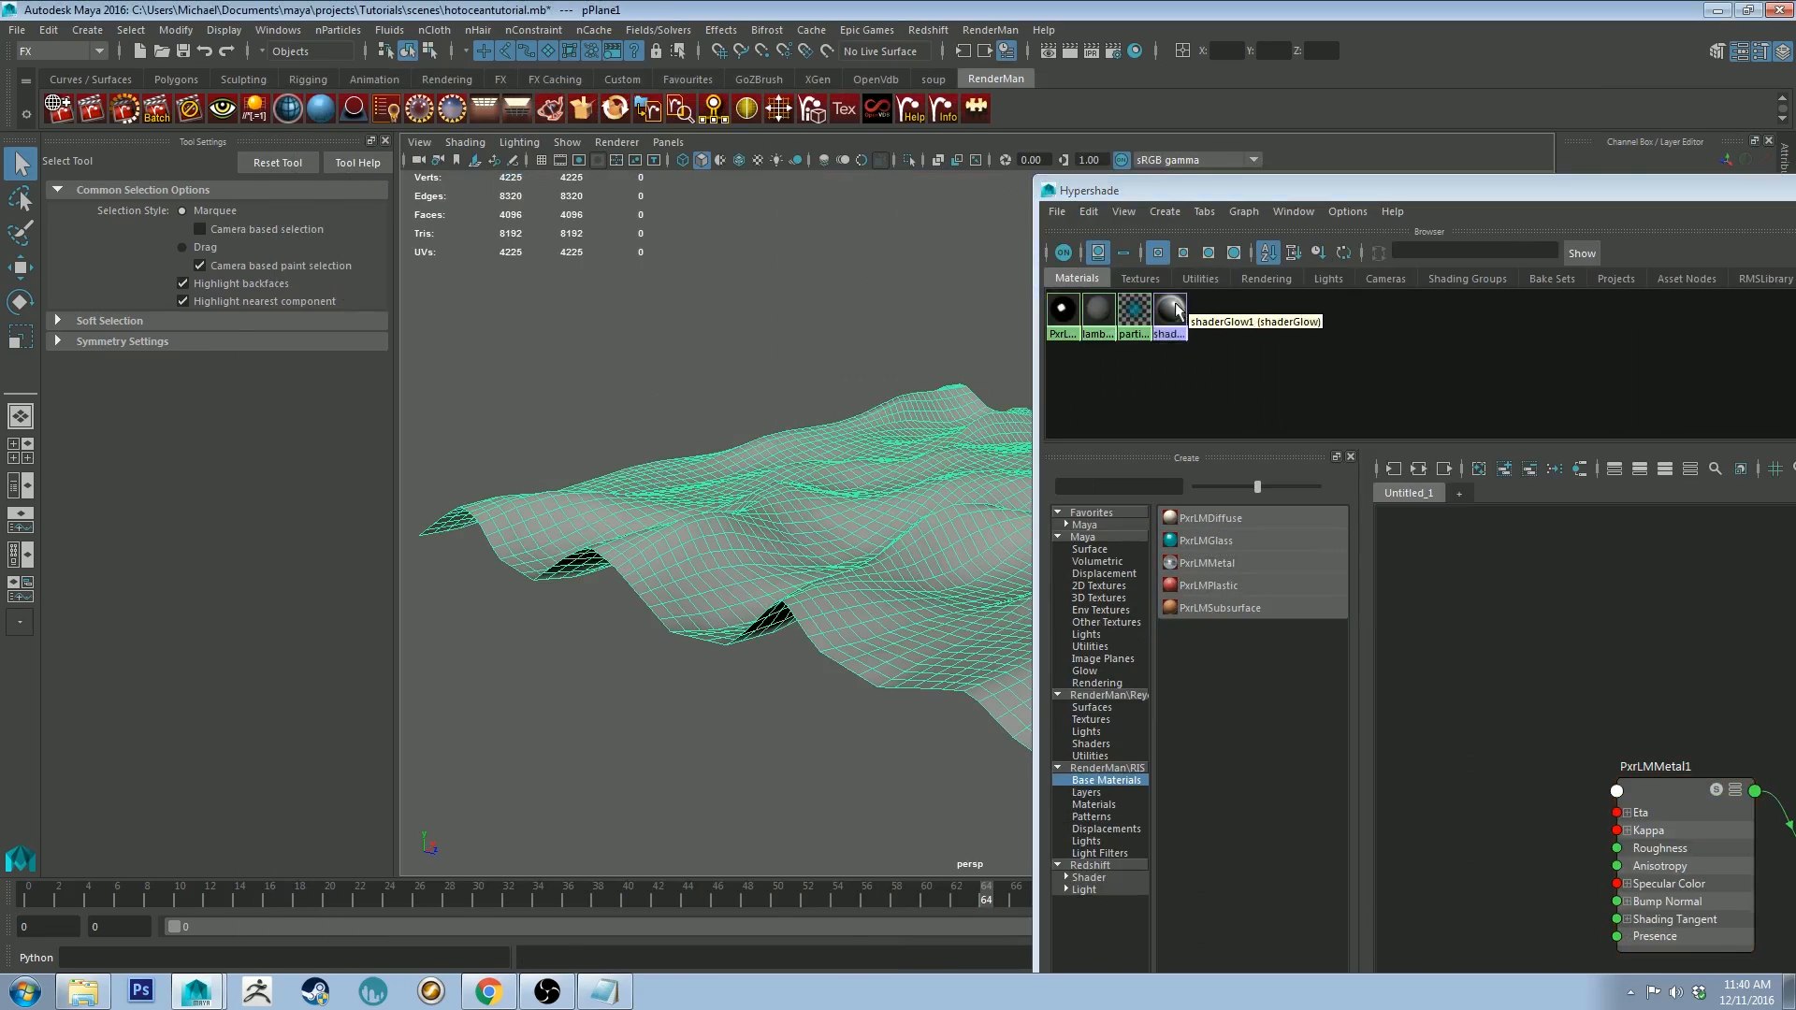
drag(1328, 197, 734, 146)
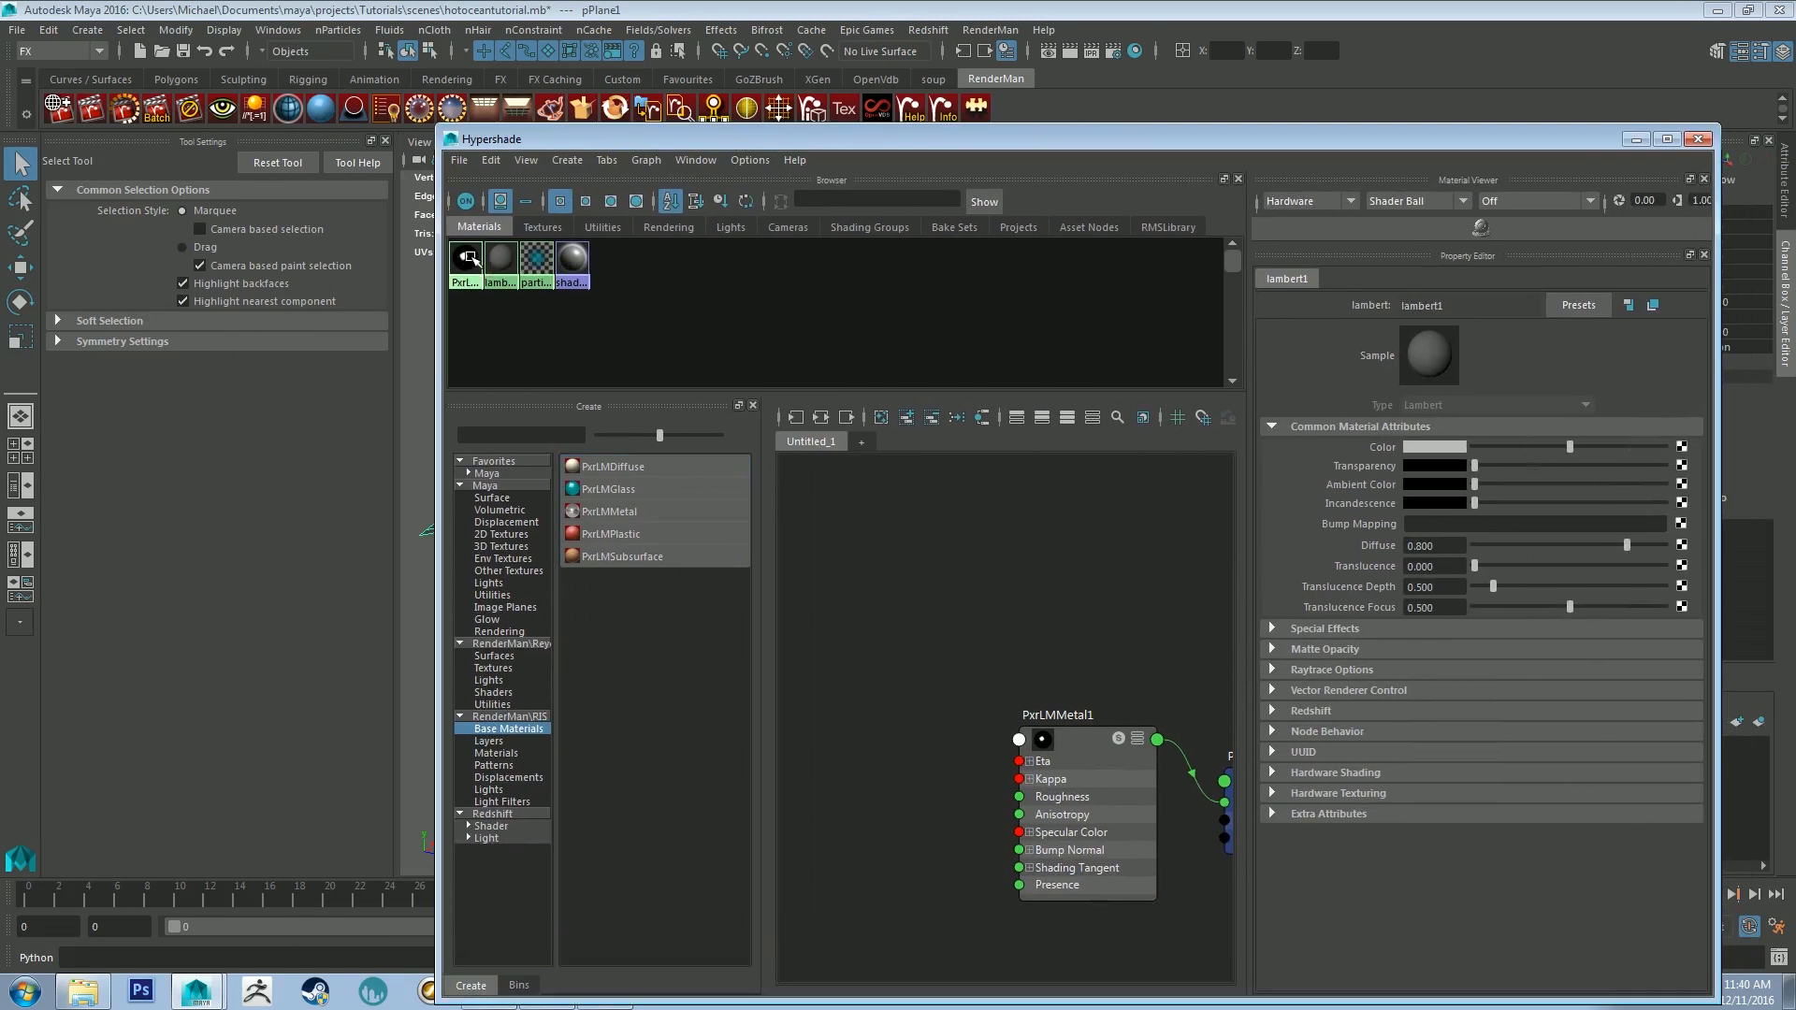
click(1634, 141)
click(1049, 377)
alt+drag(1049, 377, 1085, 449)
alt+right_drag(1111, 537, 1102, 421)
alt+drag(1102, 420, 1096, 386)
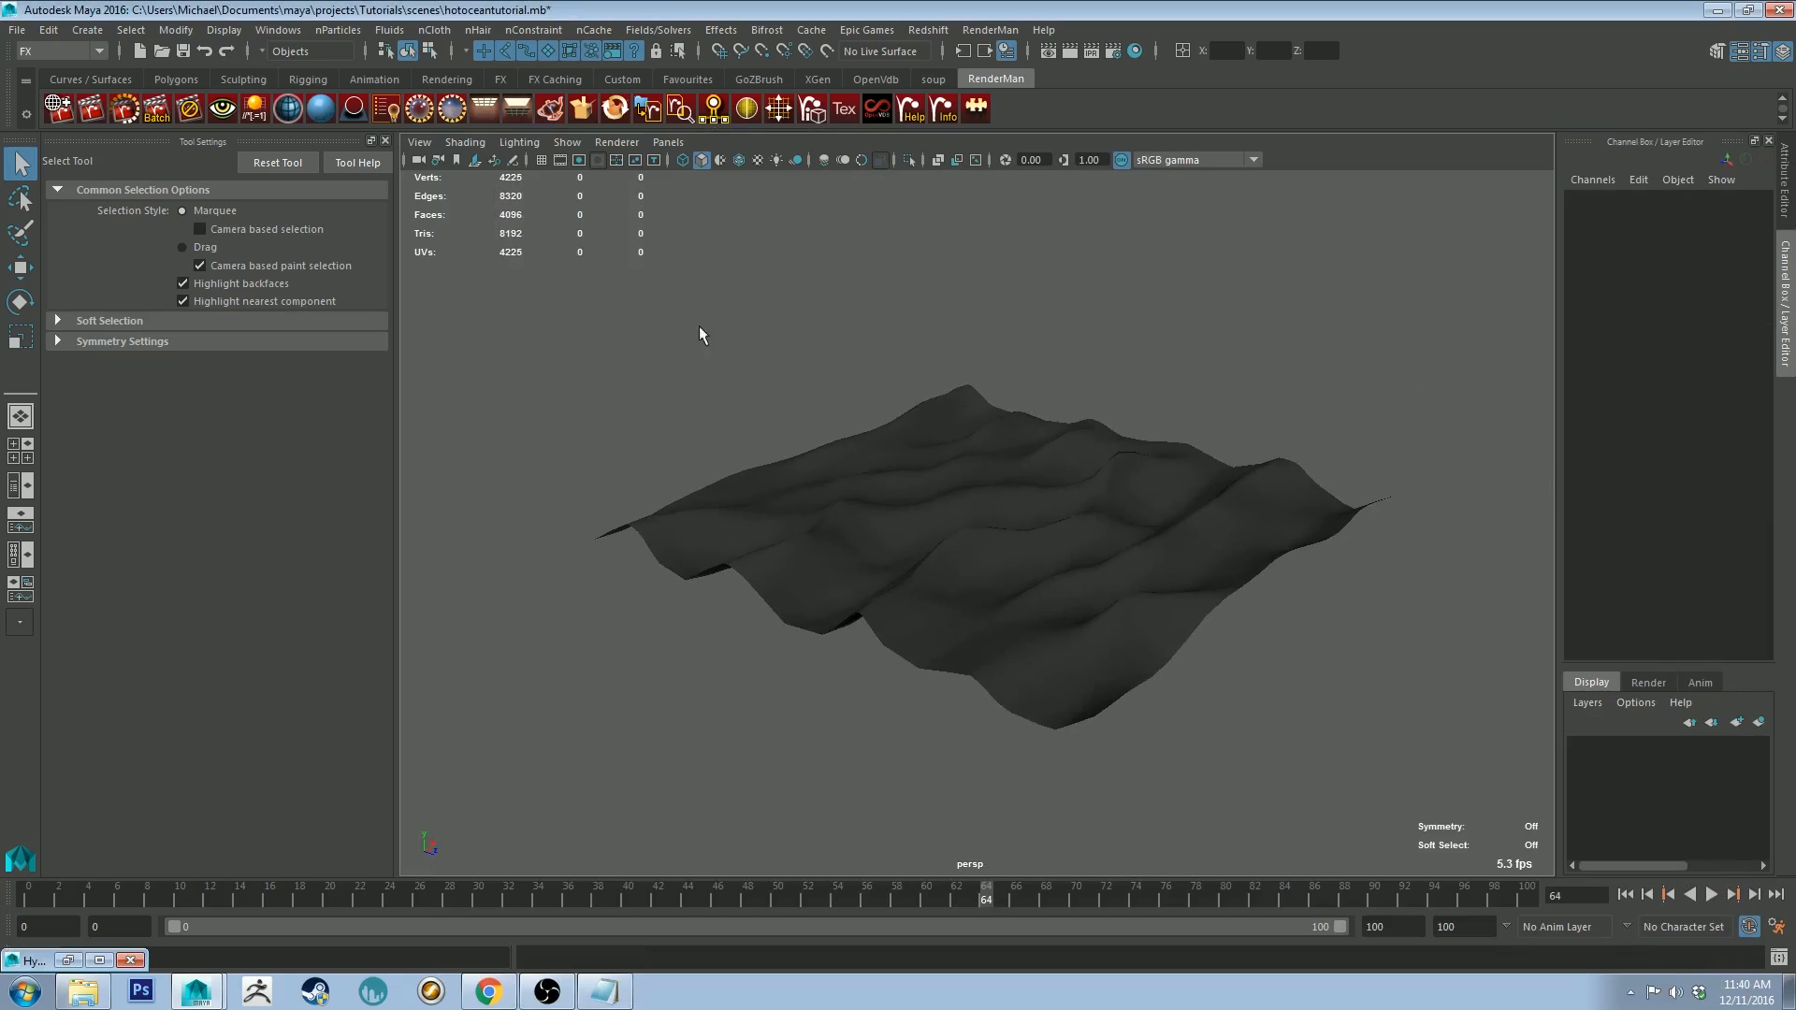
Step: Create a RenderMan area light and raise it above the ocean plane
click(485, 108)
key(w)
drag(1002, 432, 1001, 271)
alt+drag(937, 352, 1043, 379)
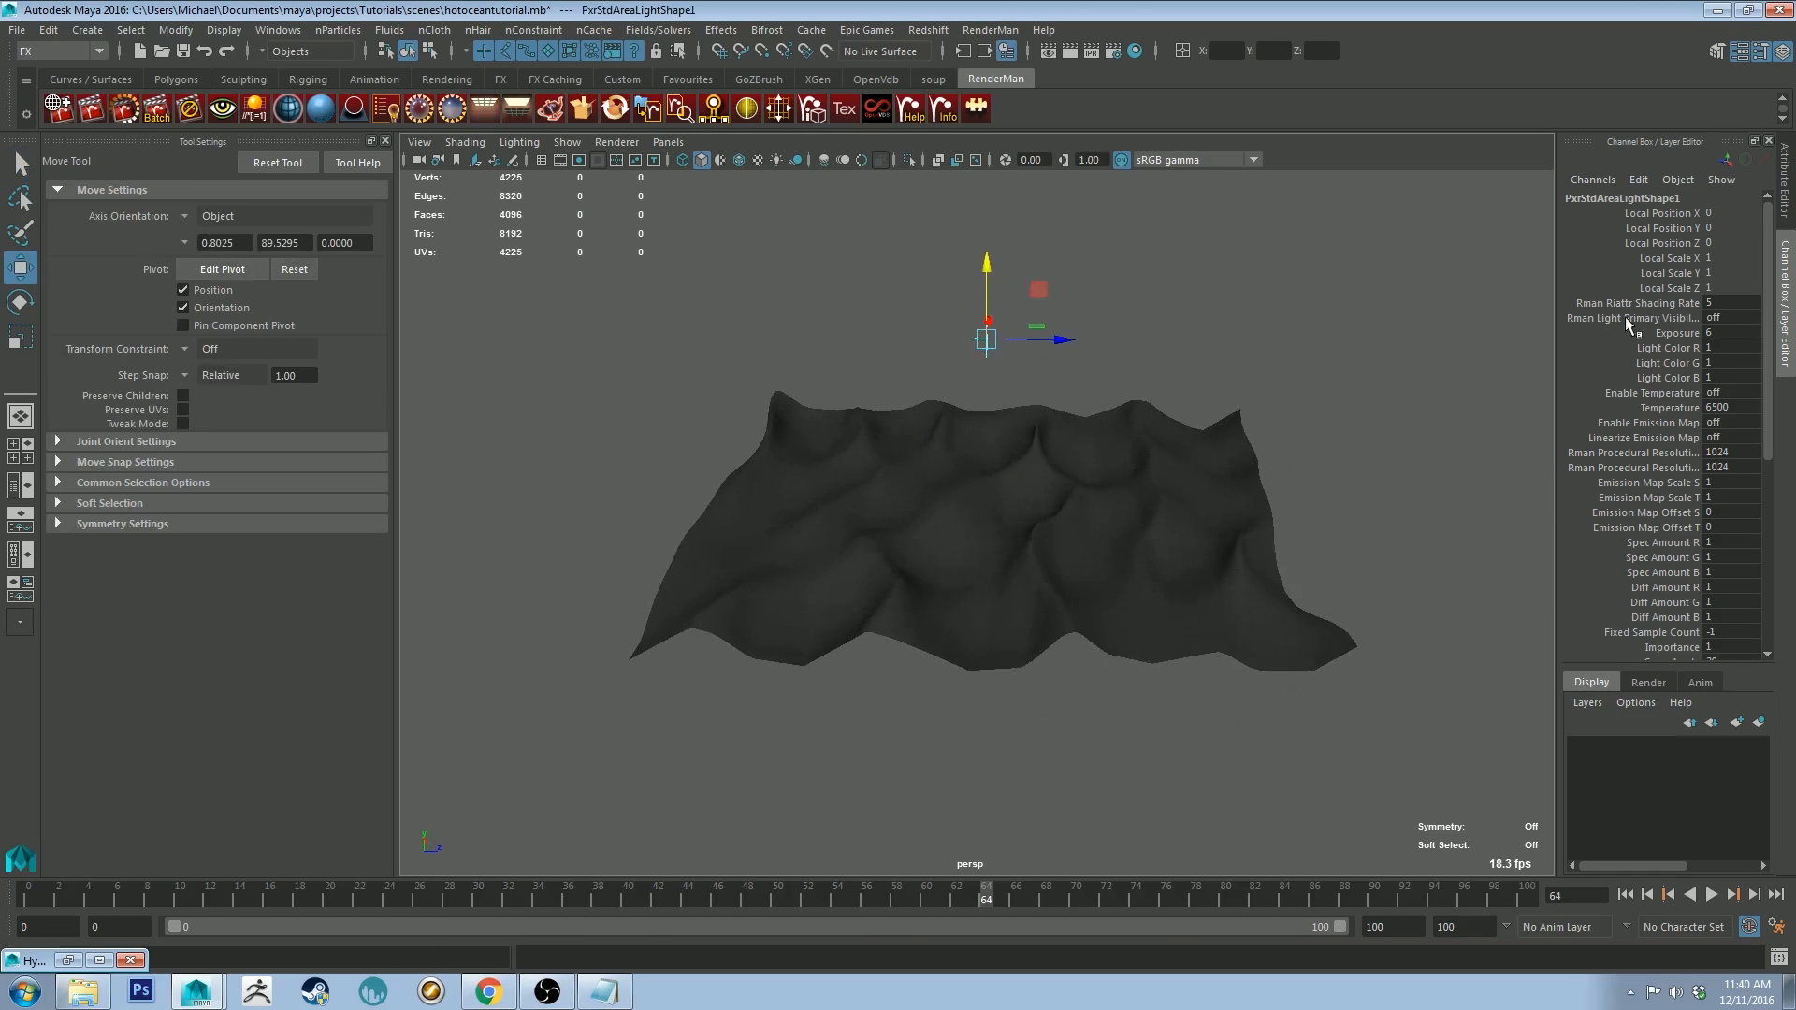
Step: Set the RenderMan area light's Shape to distant in its attributes
click(1785, 192)
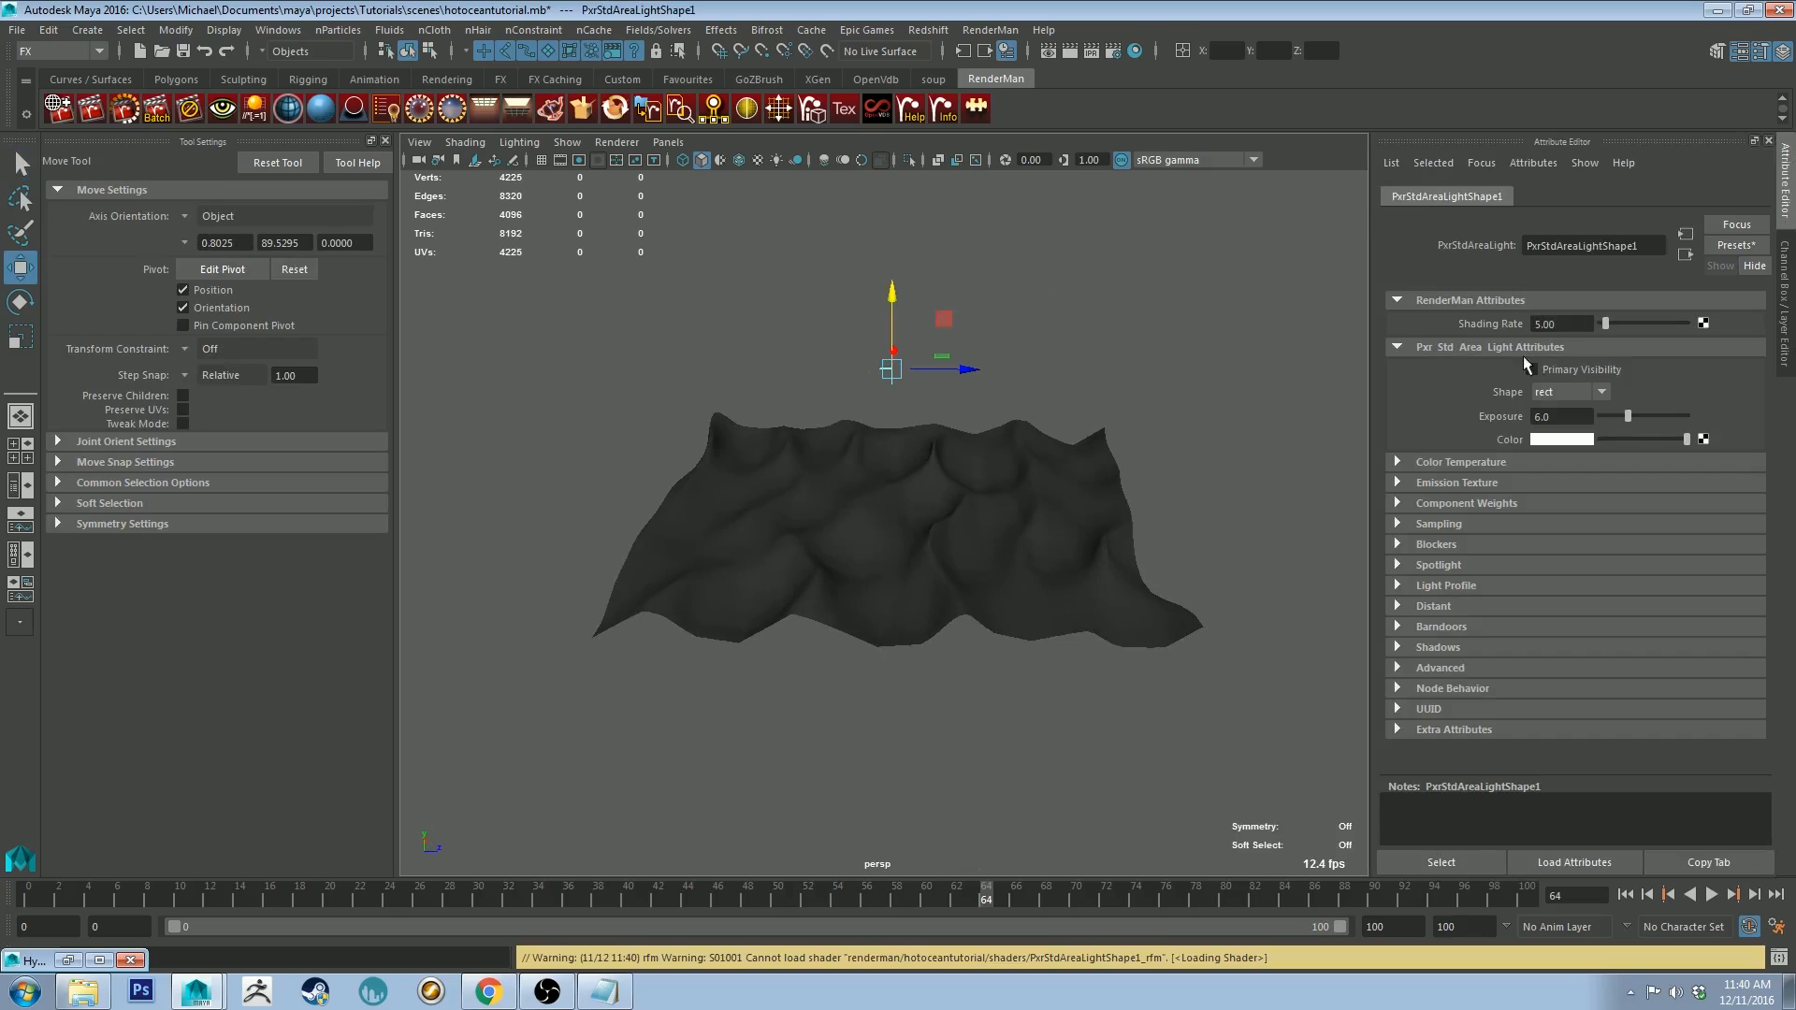
click(1562, 393)
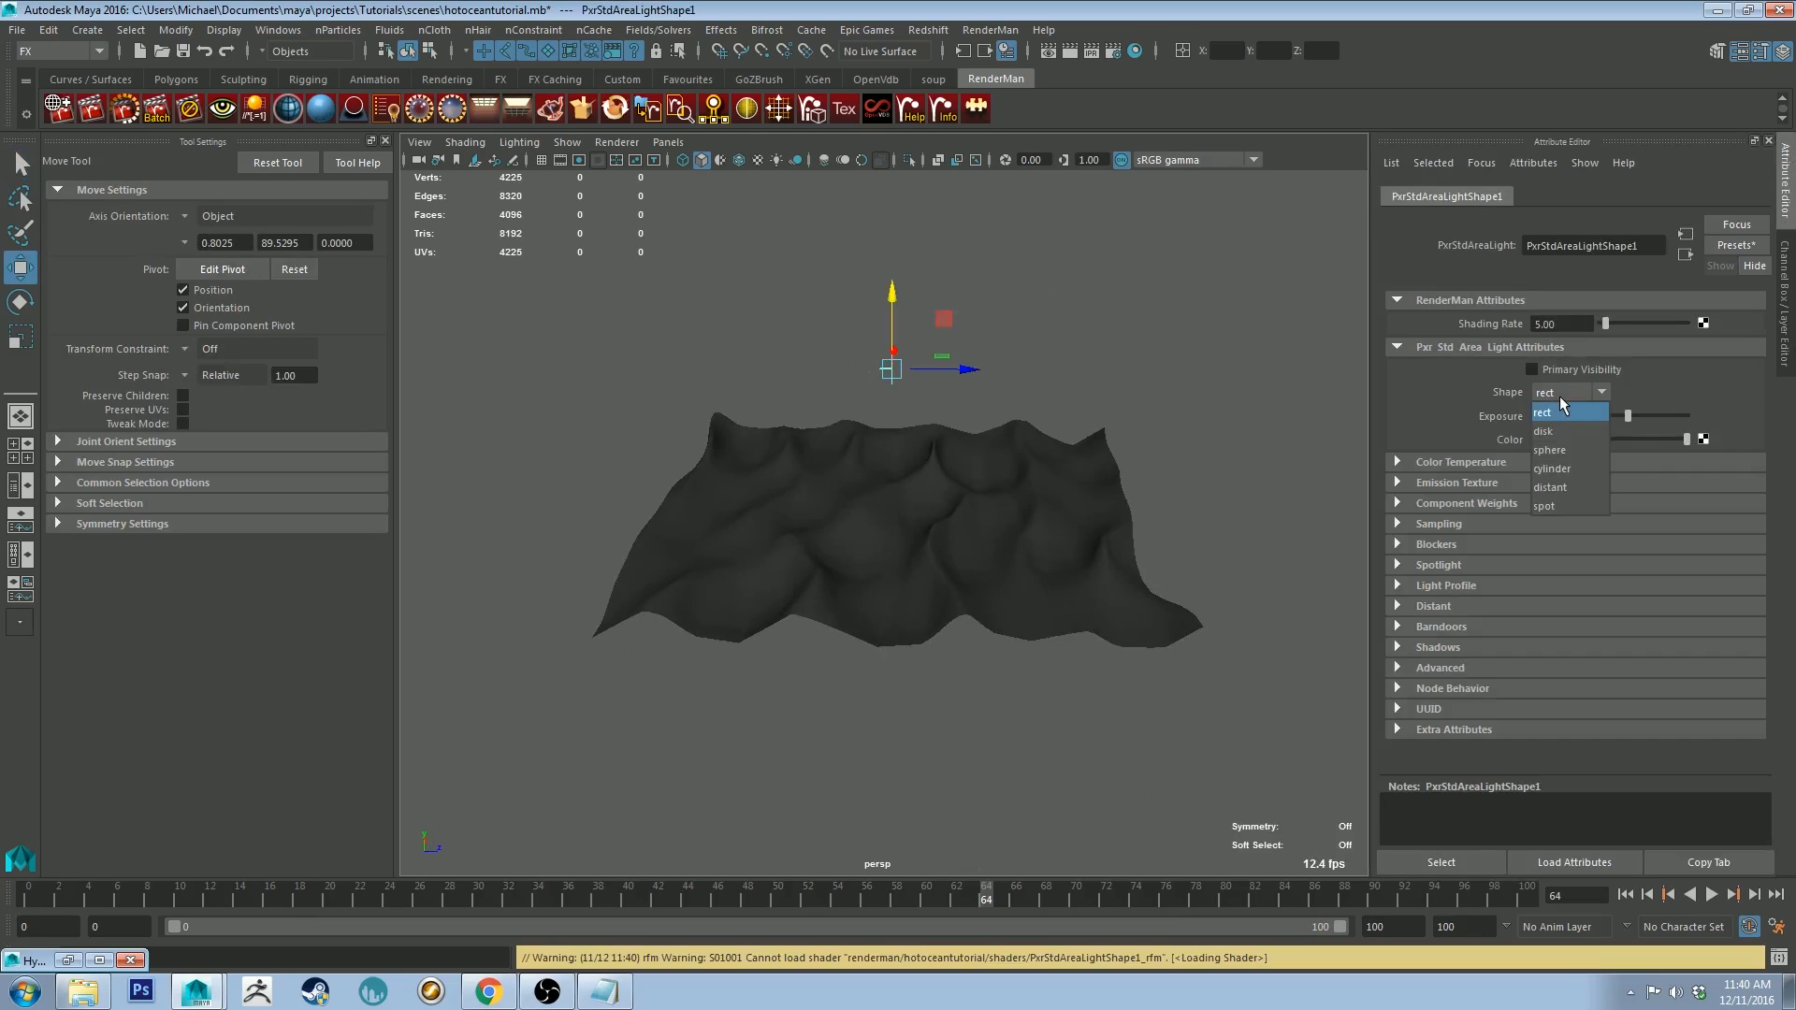
click(1584, 490)
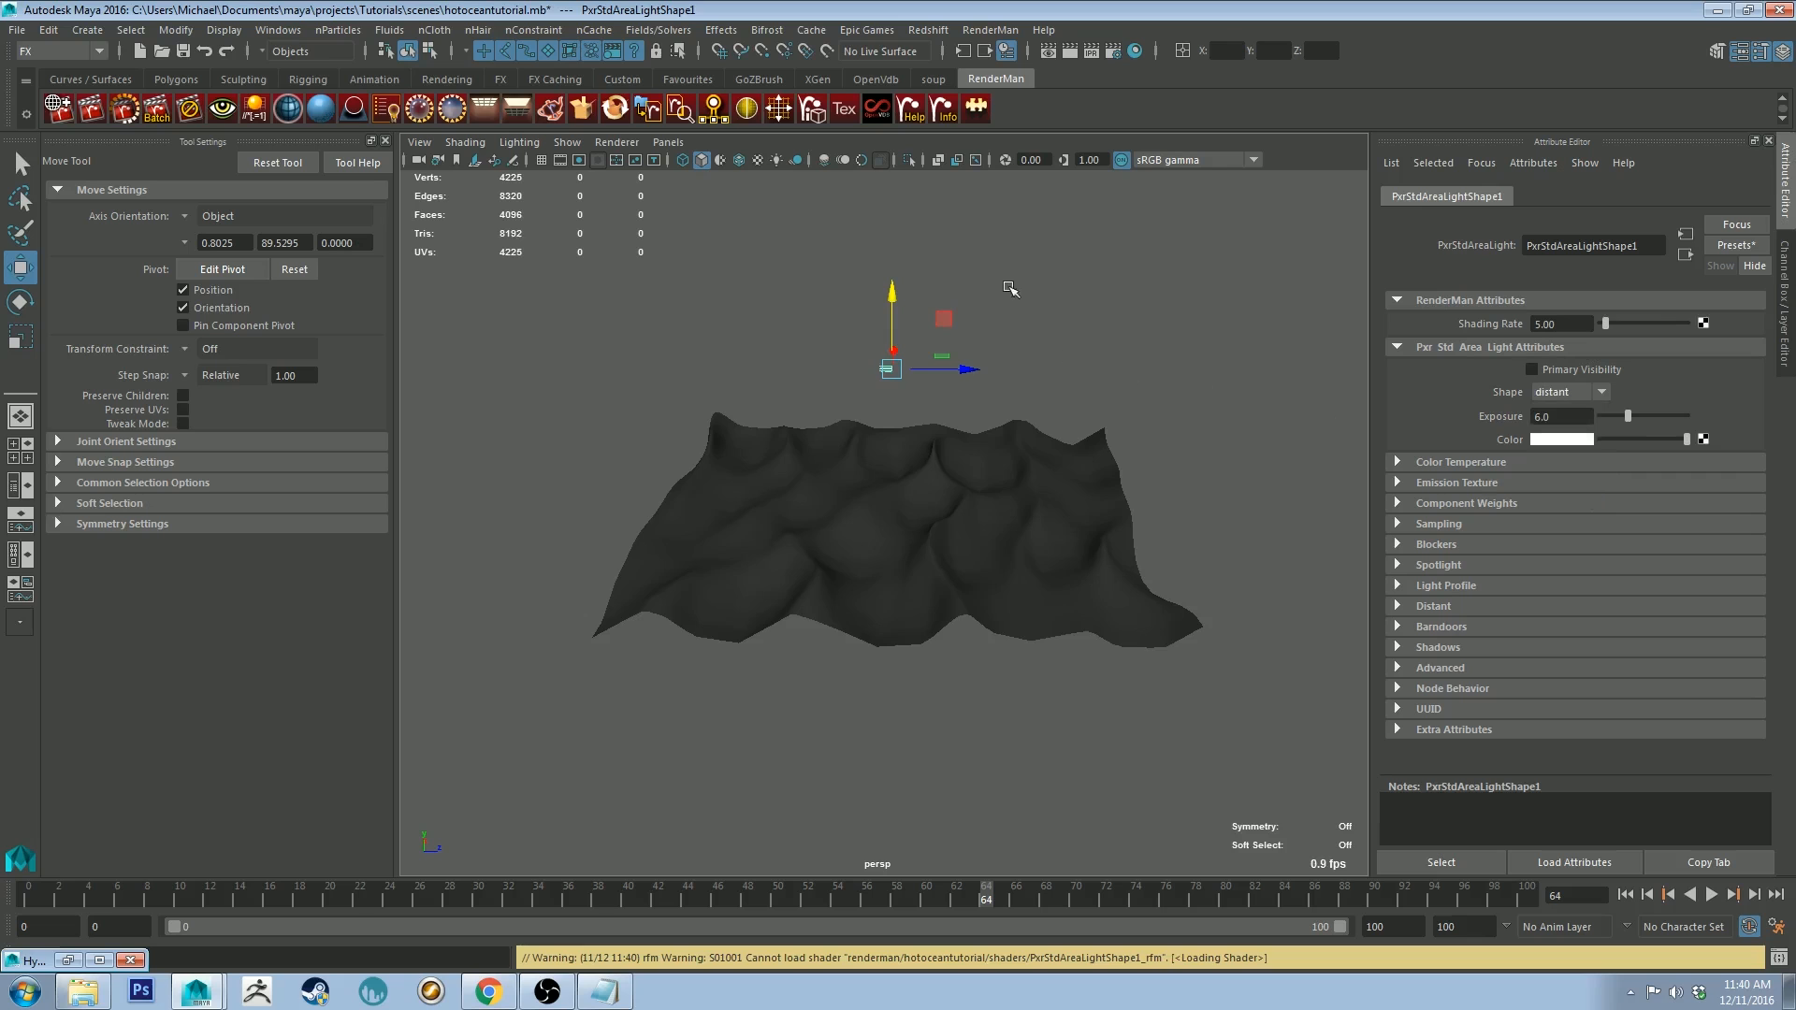
Step: Rotate the distant light above the ocean so it angles down toward the waves
alt+right_drag(1010, 289, 1072, 420)
alt+middle_drag(1071, 420, 1066, 598)
alt+drag(995, 517, 973, 468)
key(e)
drag(940, 367, 893, 354)
click(1017, 421)
click(912, 401)
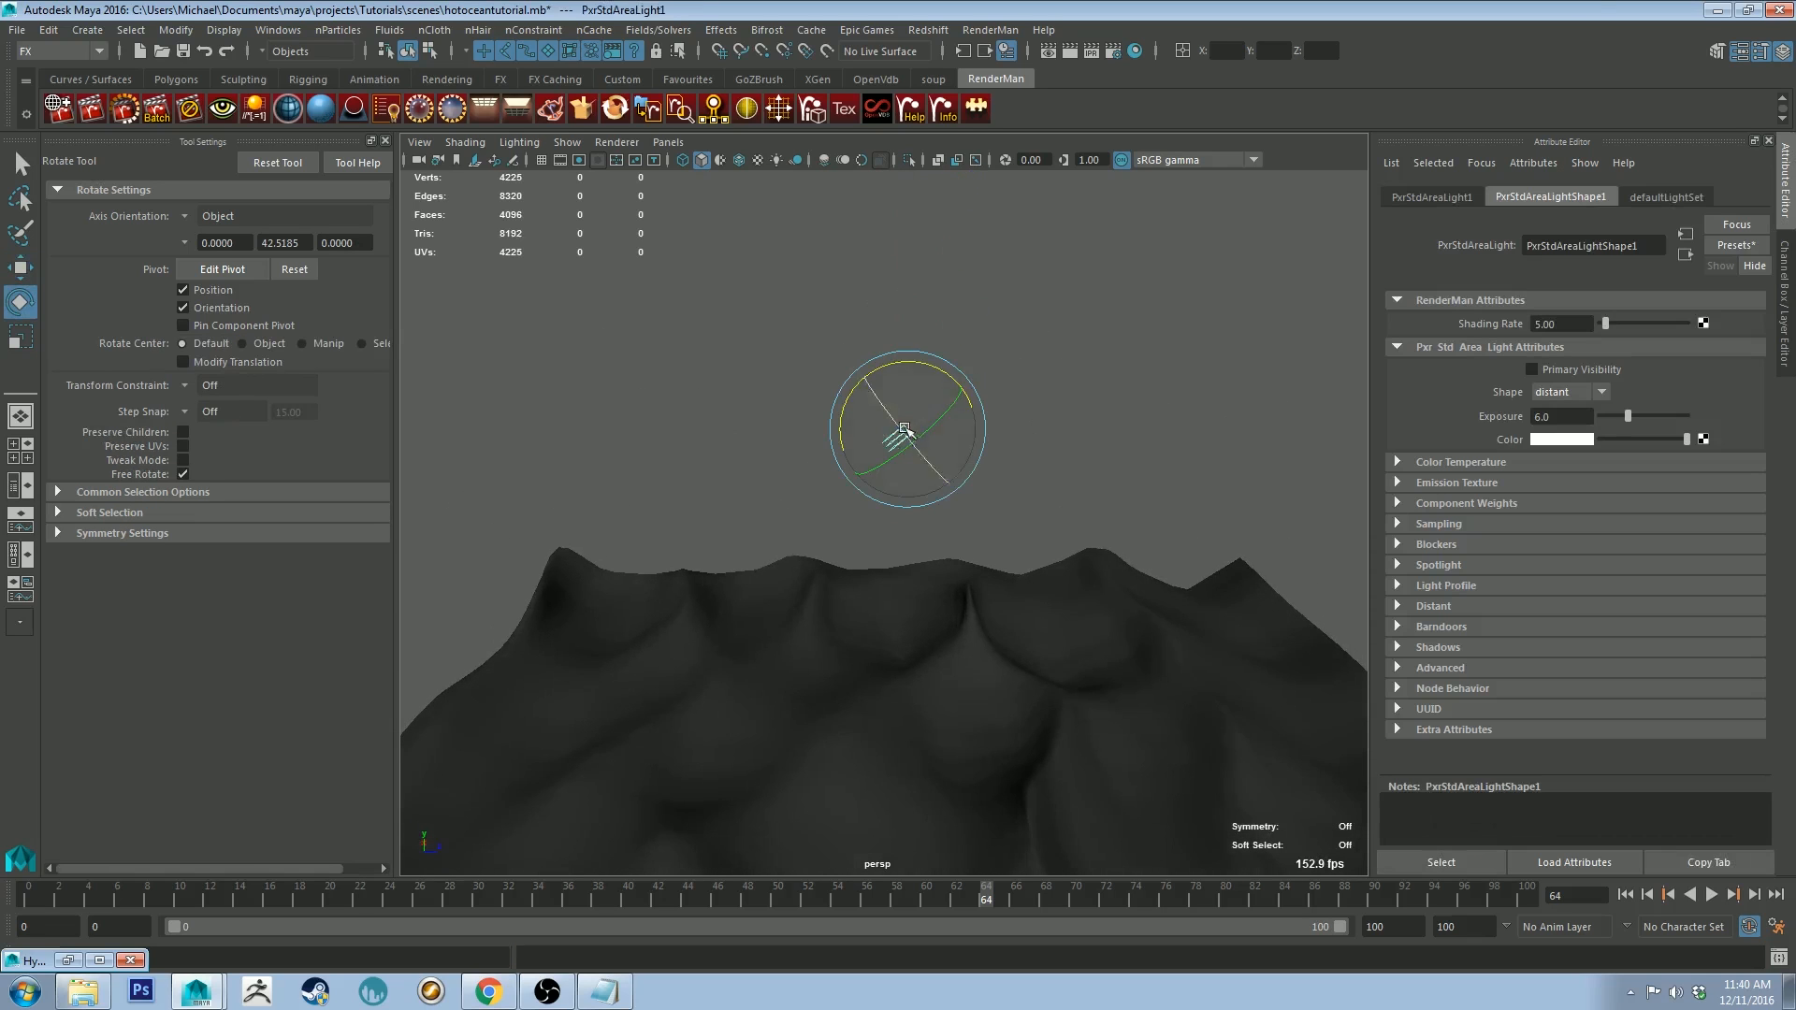
Step: Fine-tune the distant light's rotation and lower its Exposure, leaving the light deselected
alt+drag(773, 502, 851, 408)
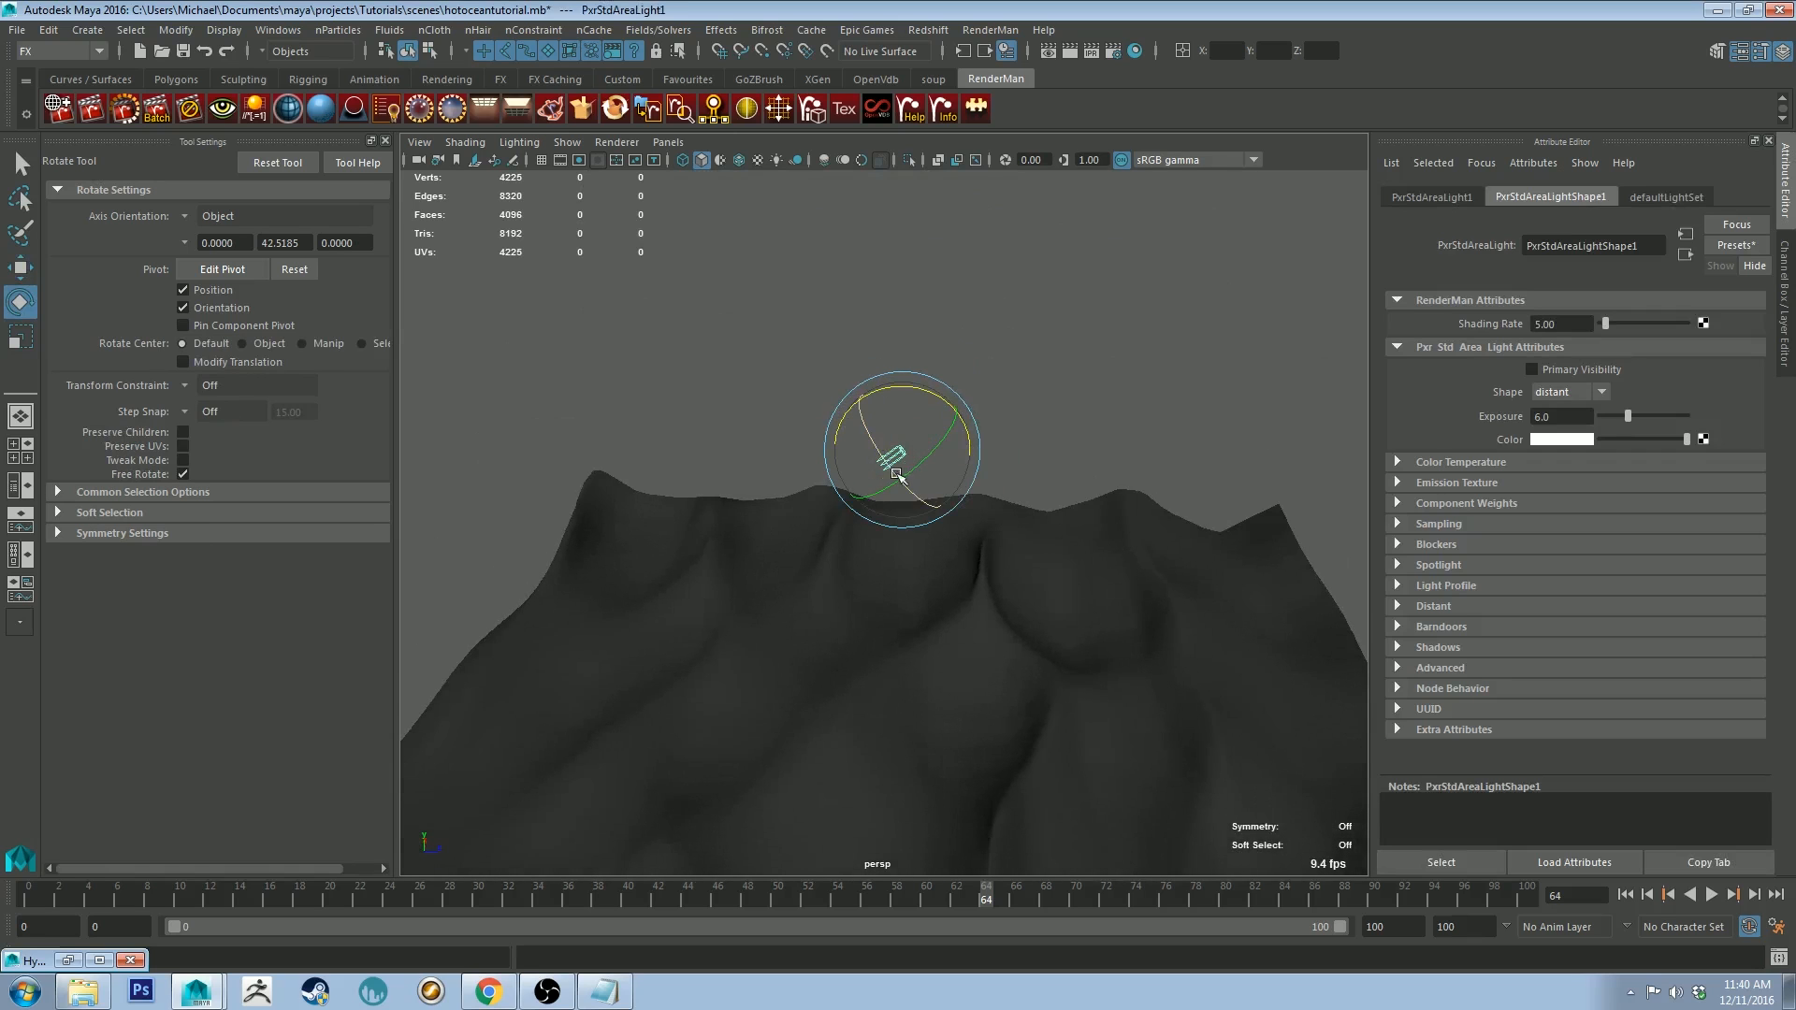
alt+drag(878, 521, 968, 561)
click(934, 623)
click(901, 538)
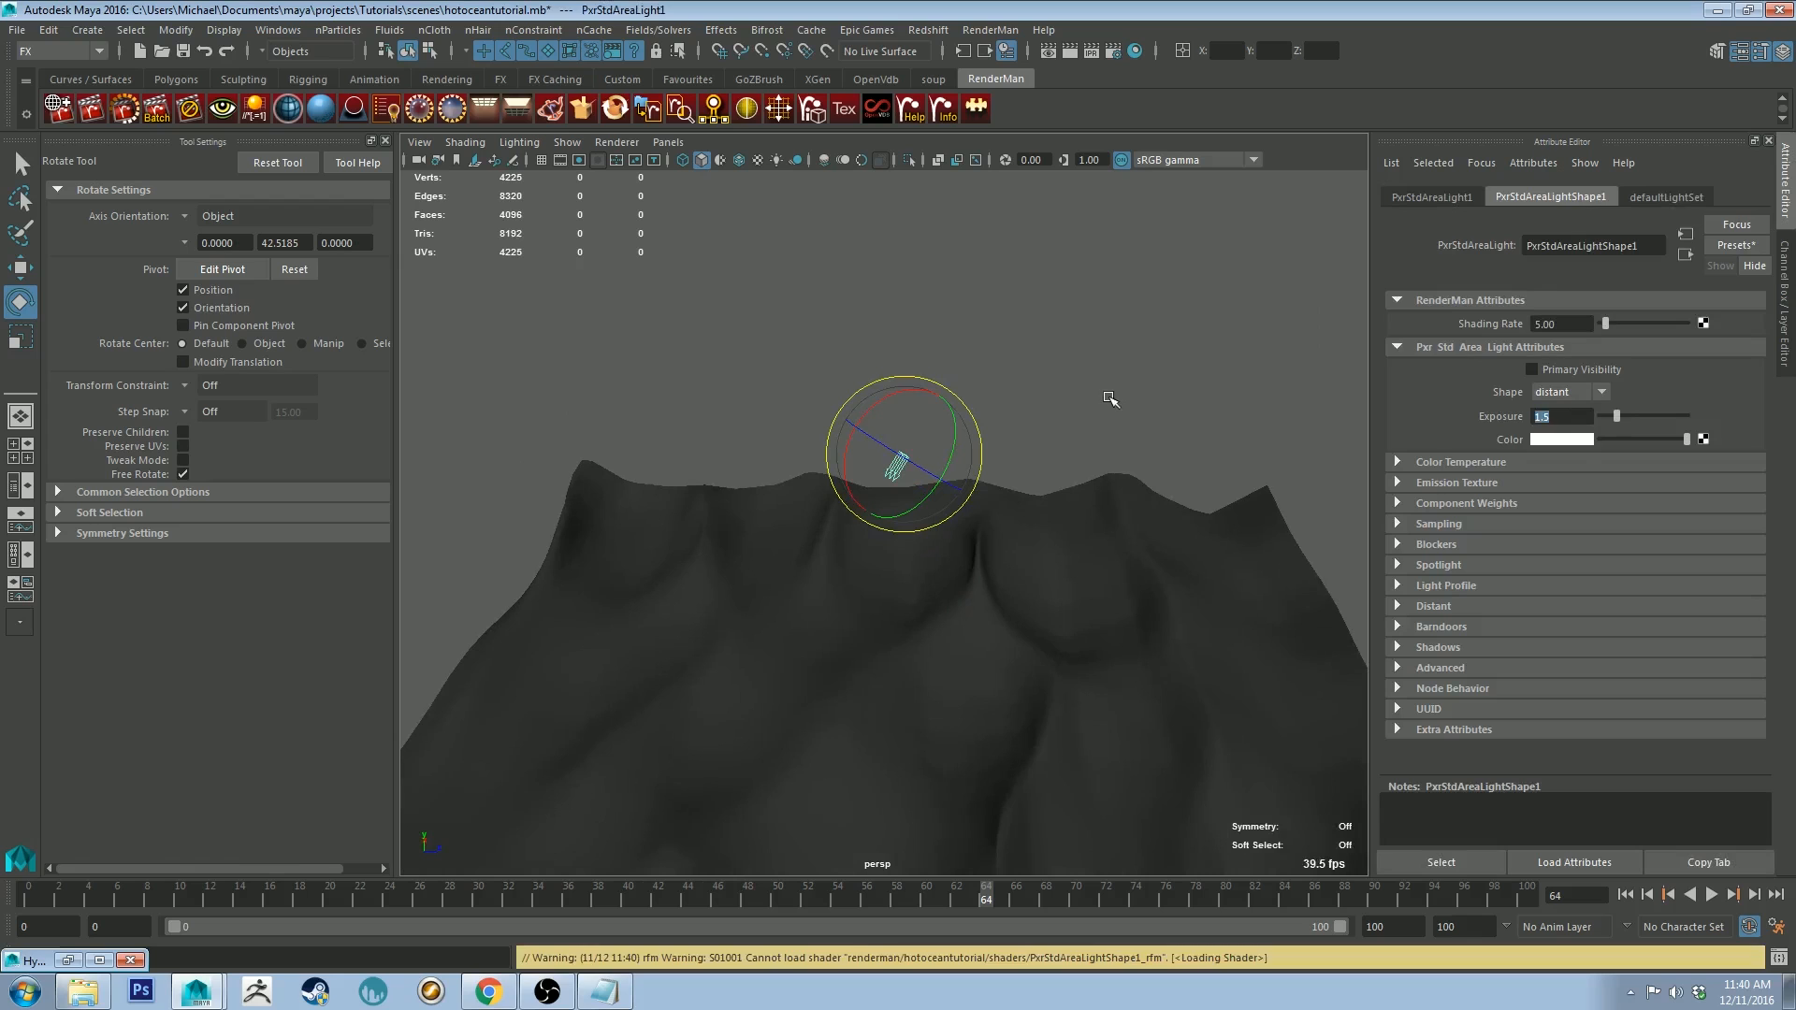
click(1037, 439)
alt+drag(1006, 445, 962, 514)
click(887, 708)
alt+drag(887, 708, 896, 438)
click(973, 374)
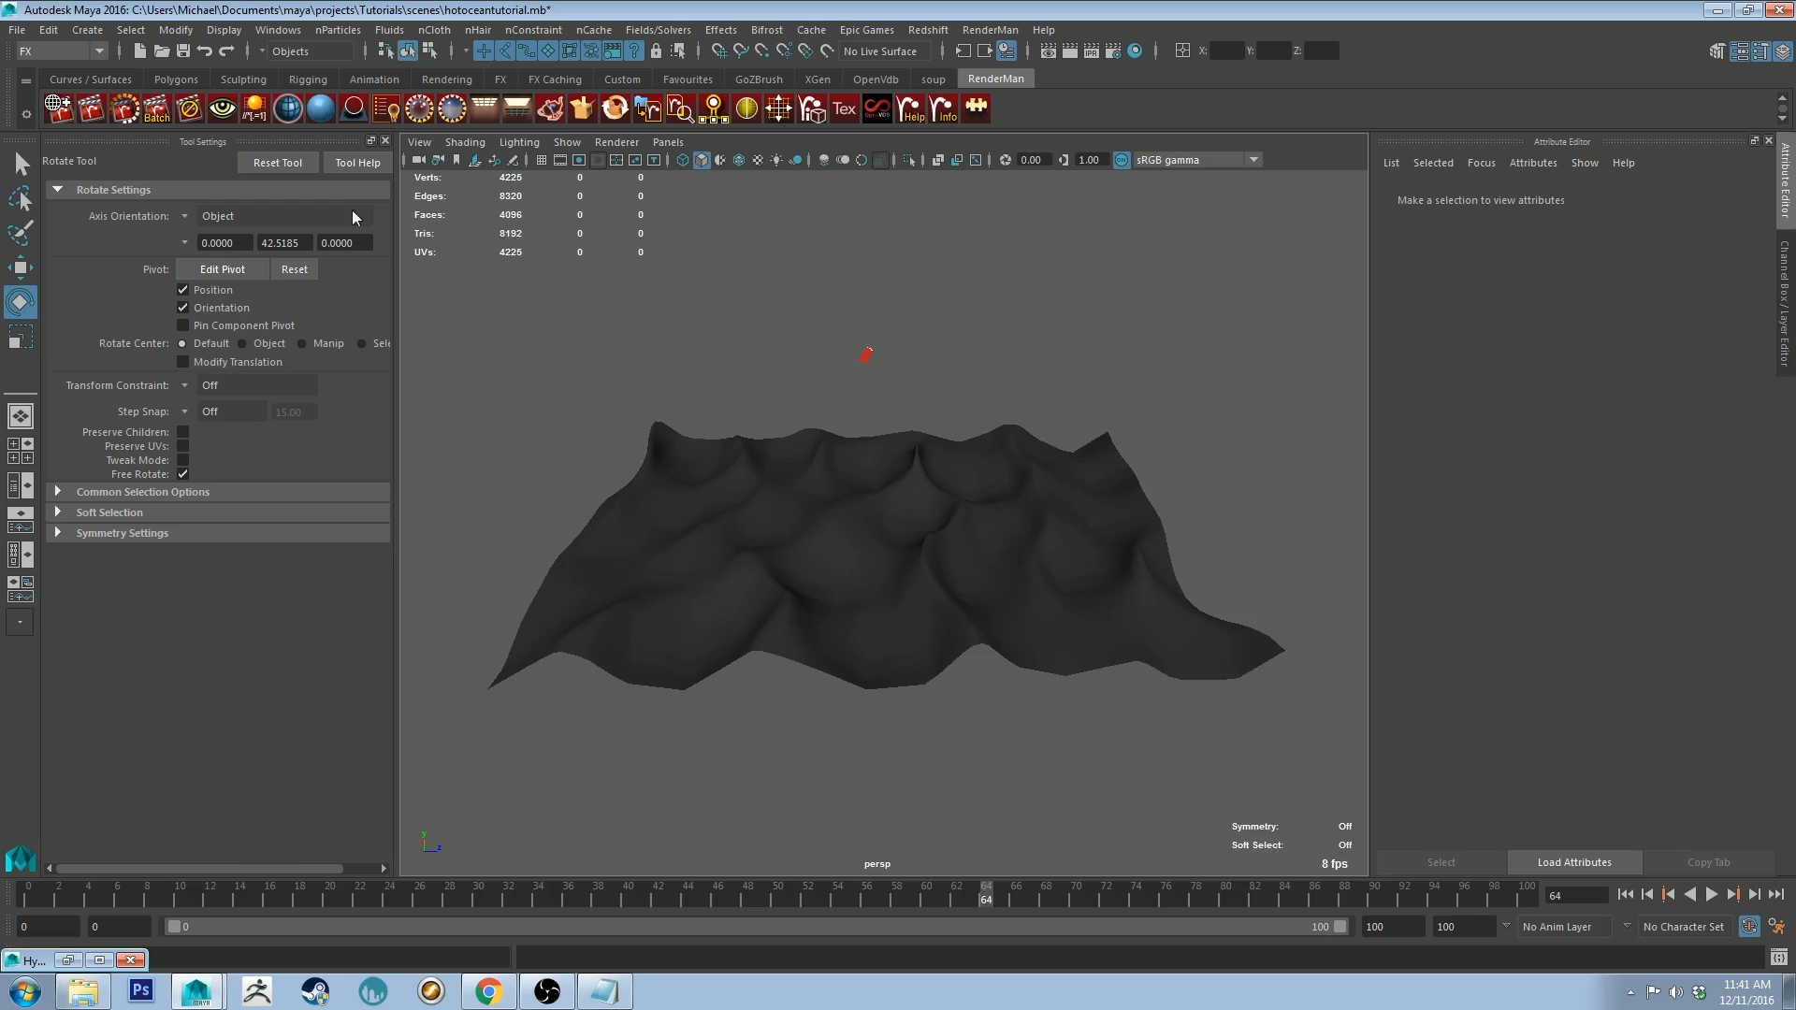
Step: Create a second polygon plane, scale it wider than the ocean, and move it below the waves
click(155, 81)
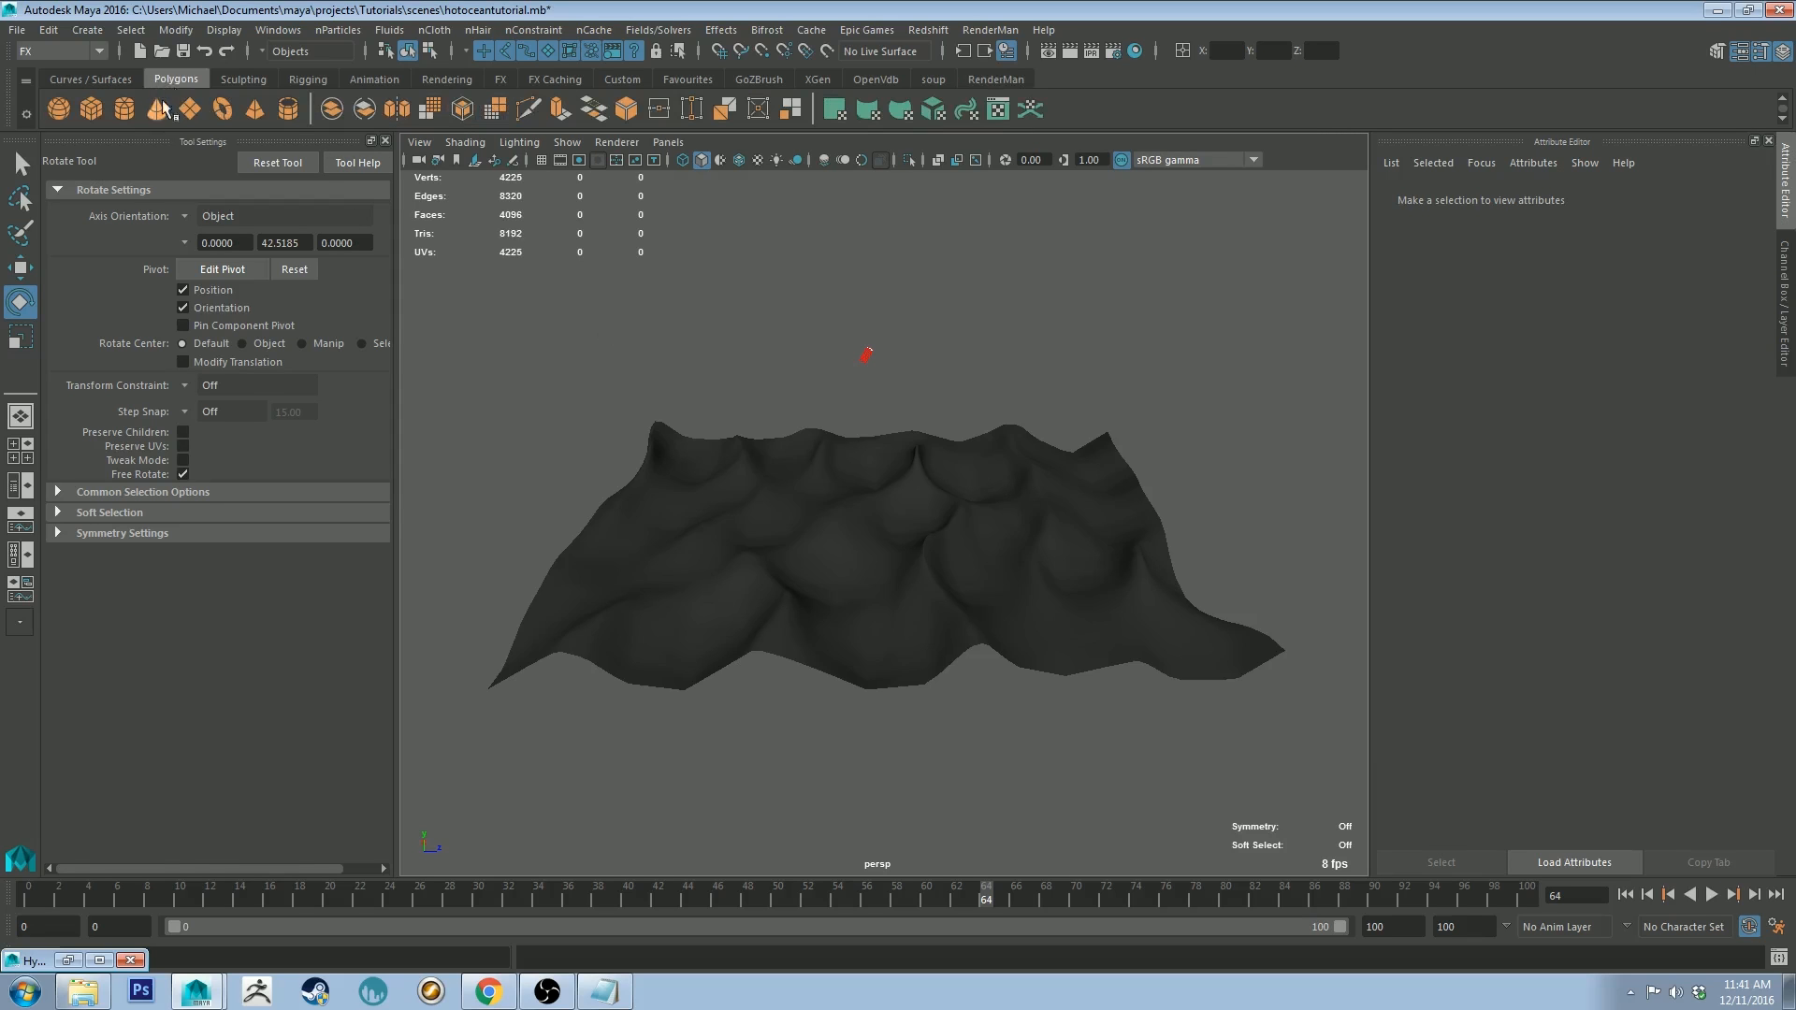
click(190, 109)
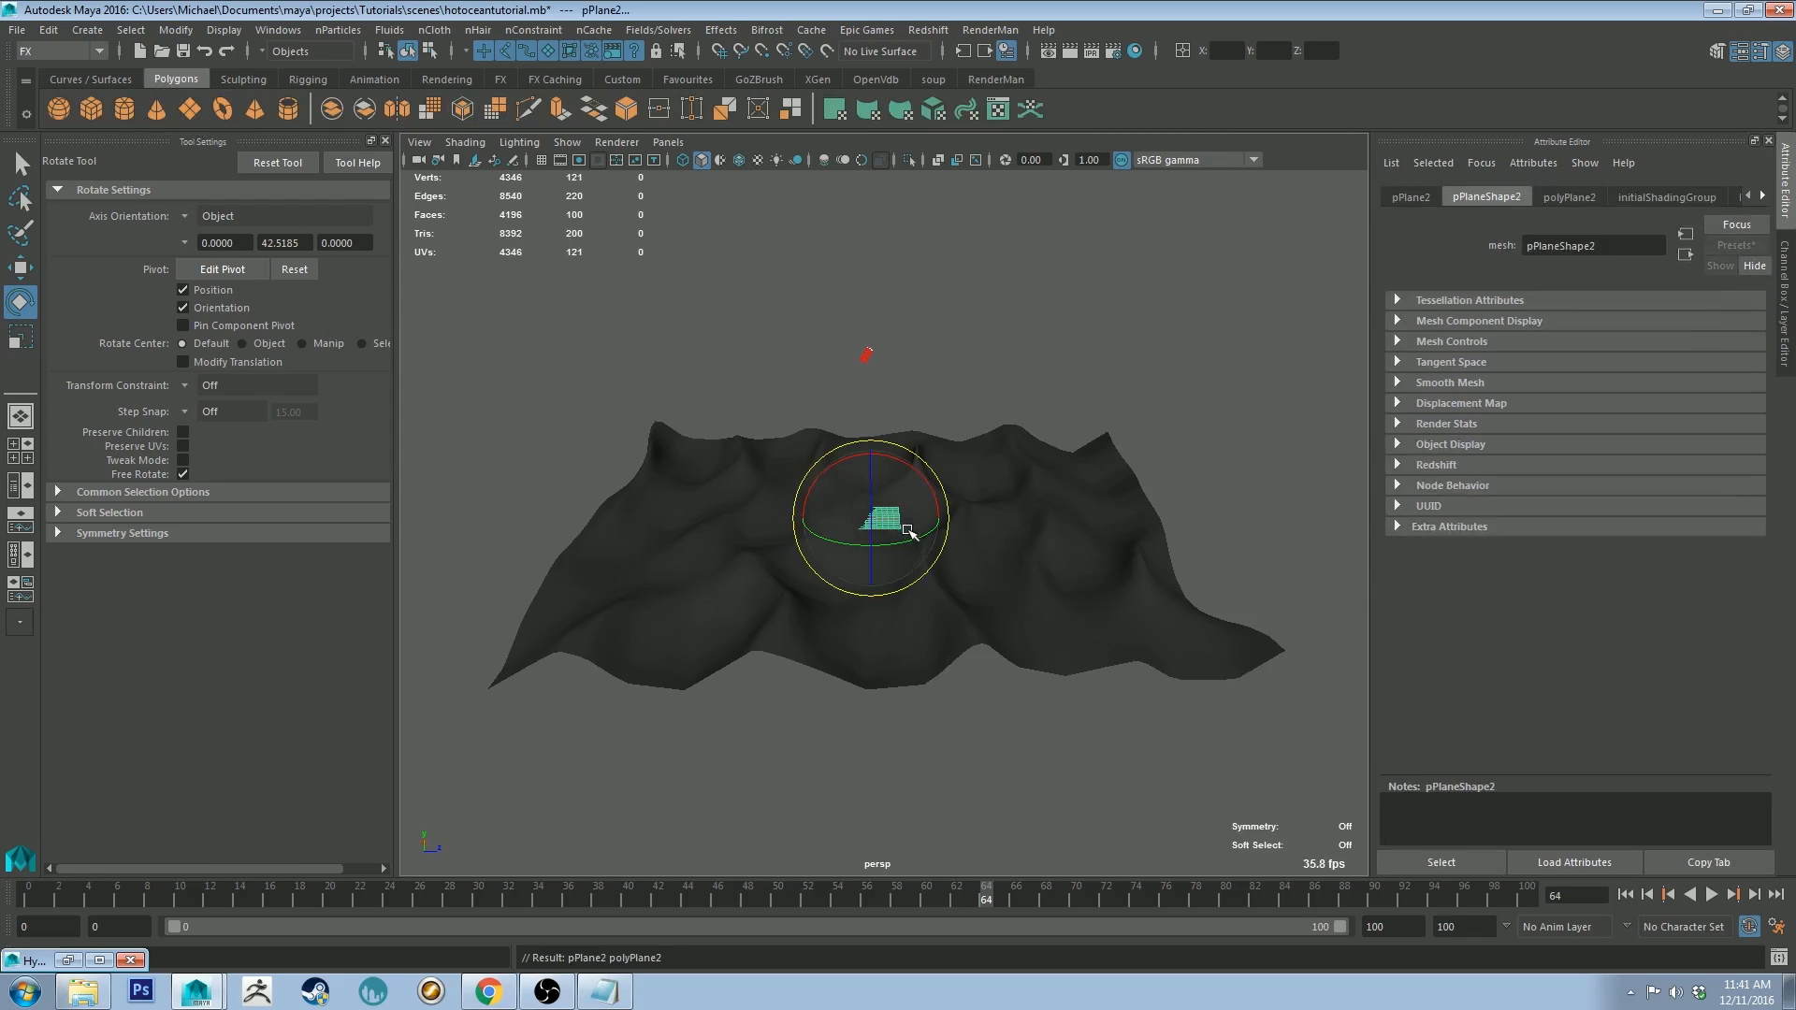
key(r)
drag(872, 519, 1447, 789)
key(w)
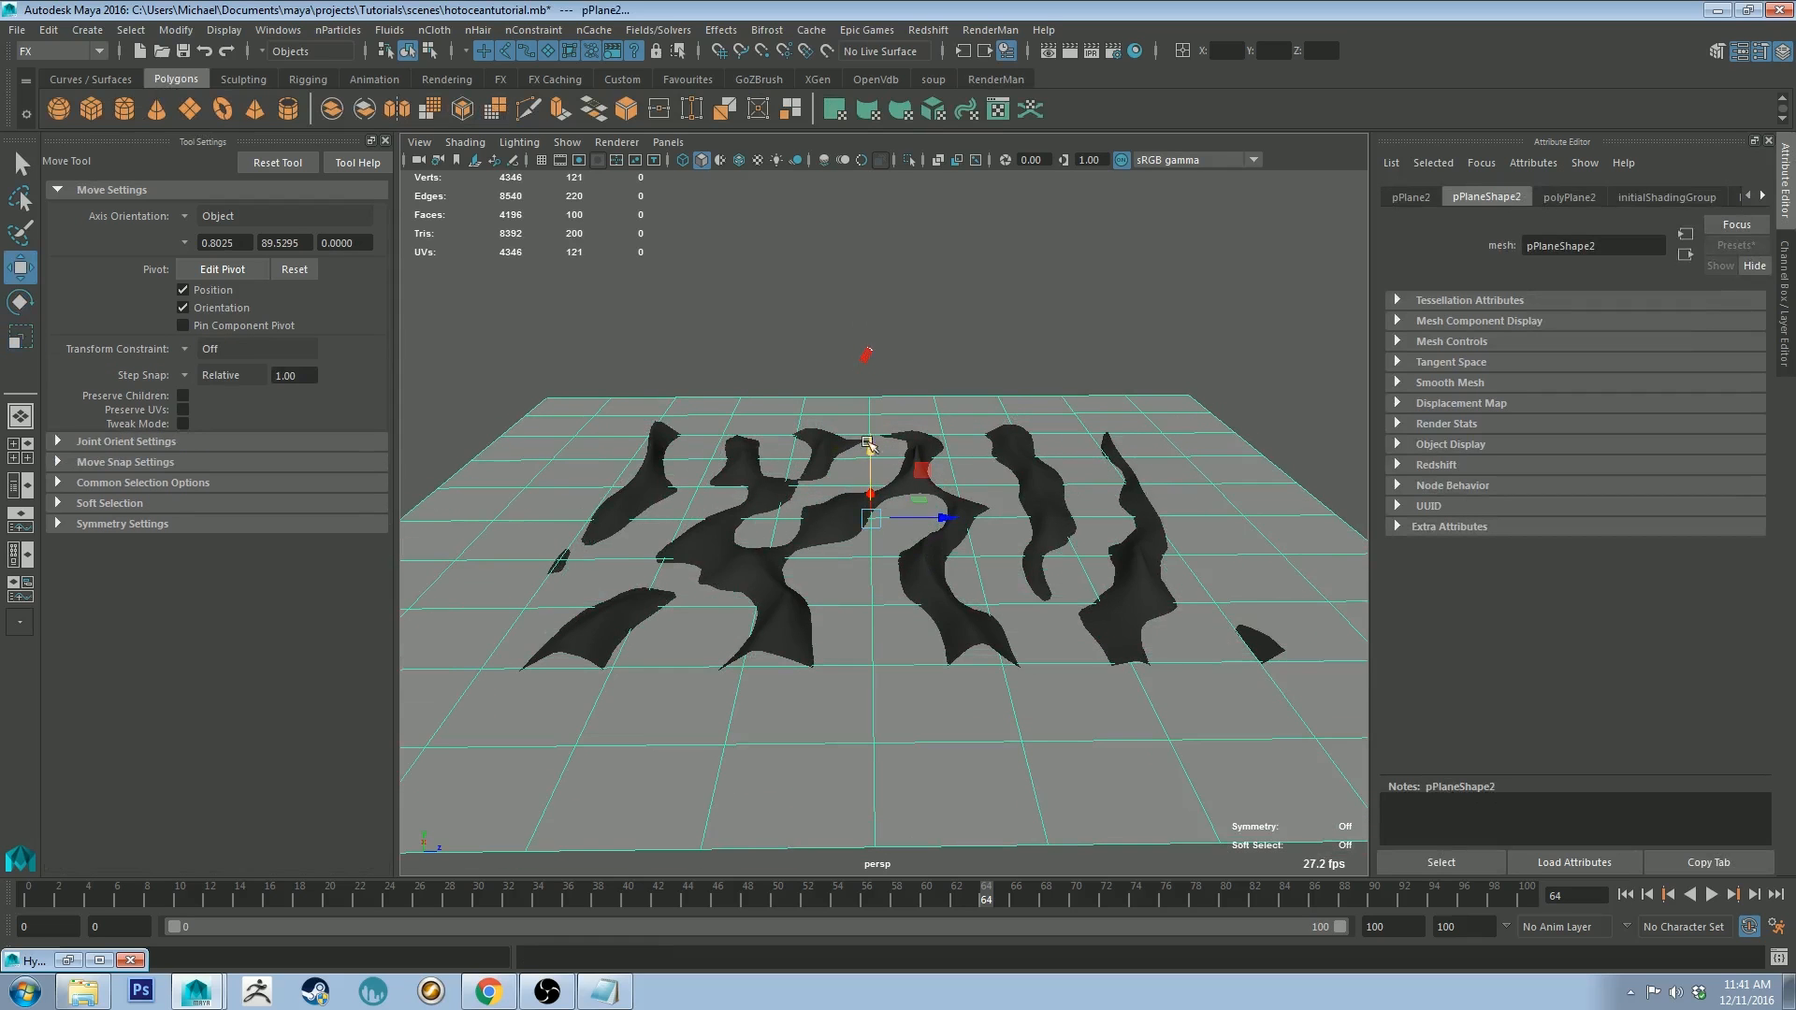
drag(870, 457, 869, 579)
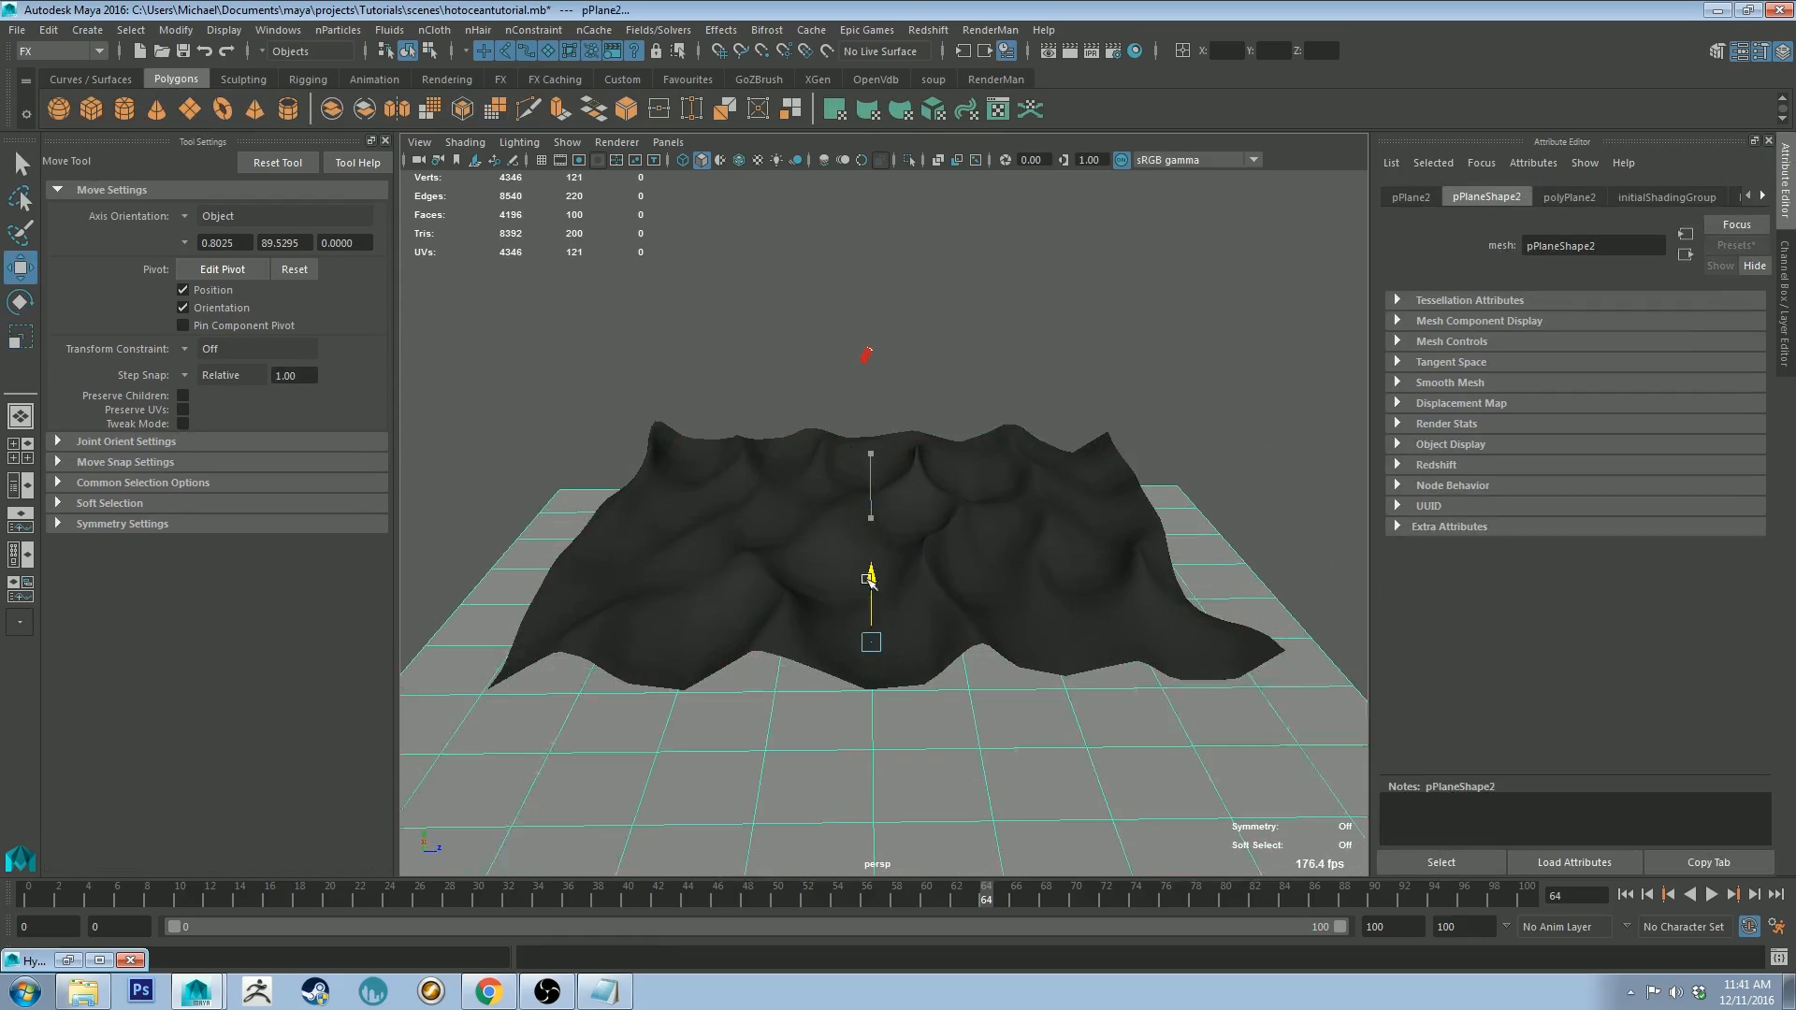
Step: Select the ocean plane, restore Hypershade, delete the PxrLMMetal material, and clear the node graph
click(945, 509)
click(84, 961)
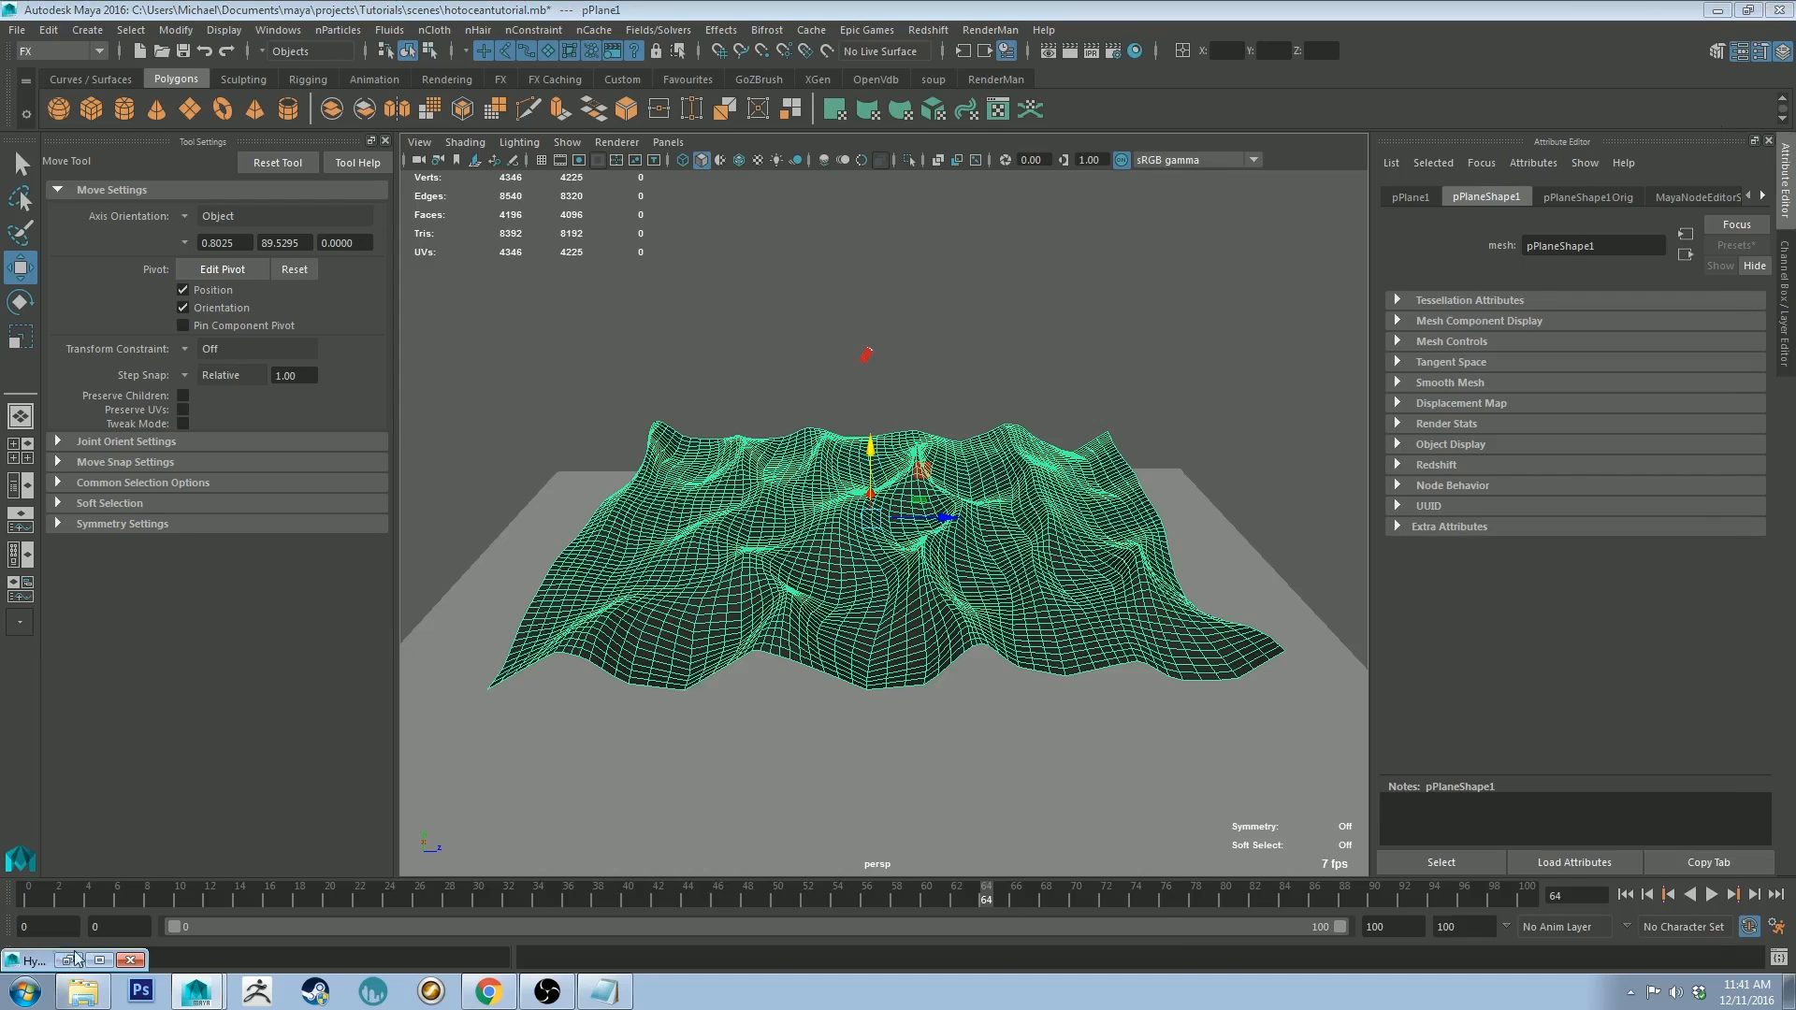
click(293, 190)
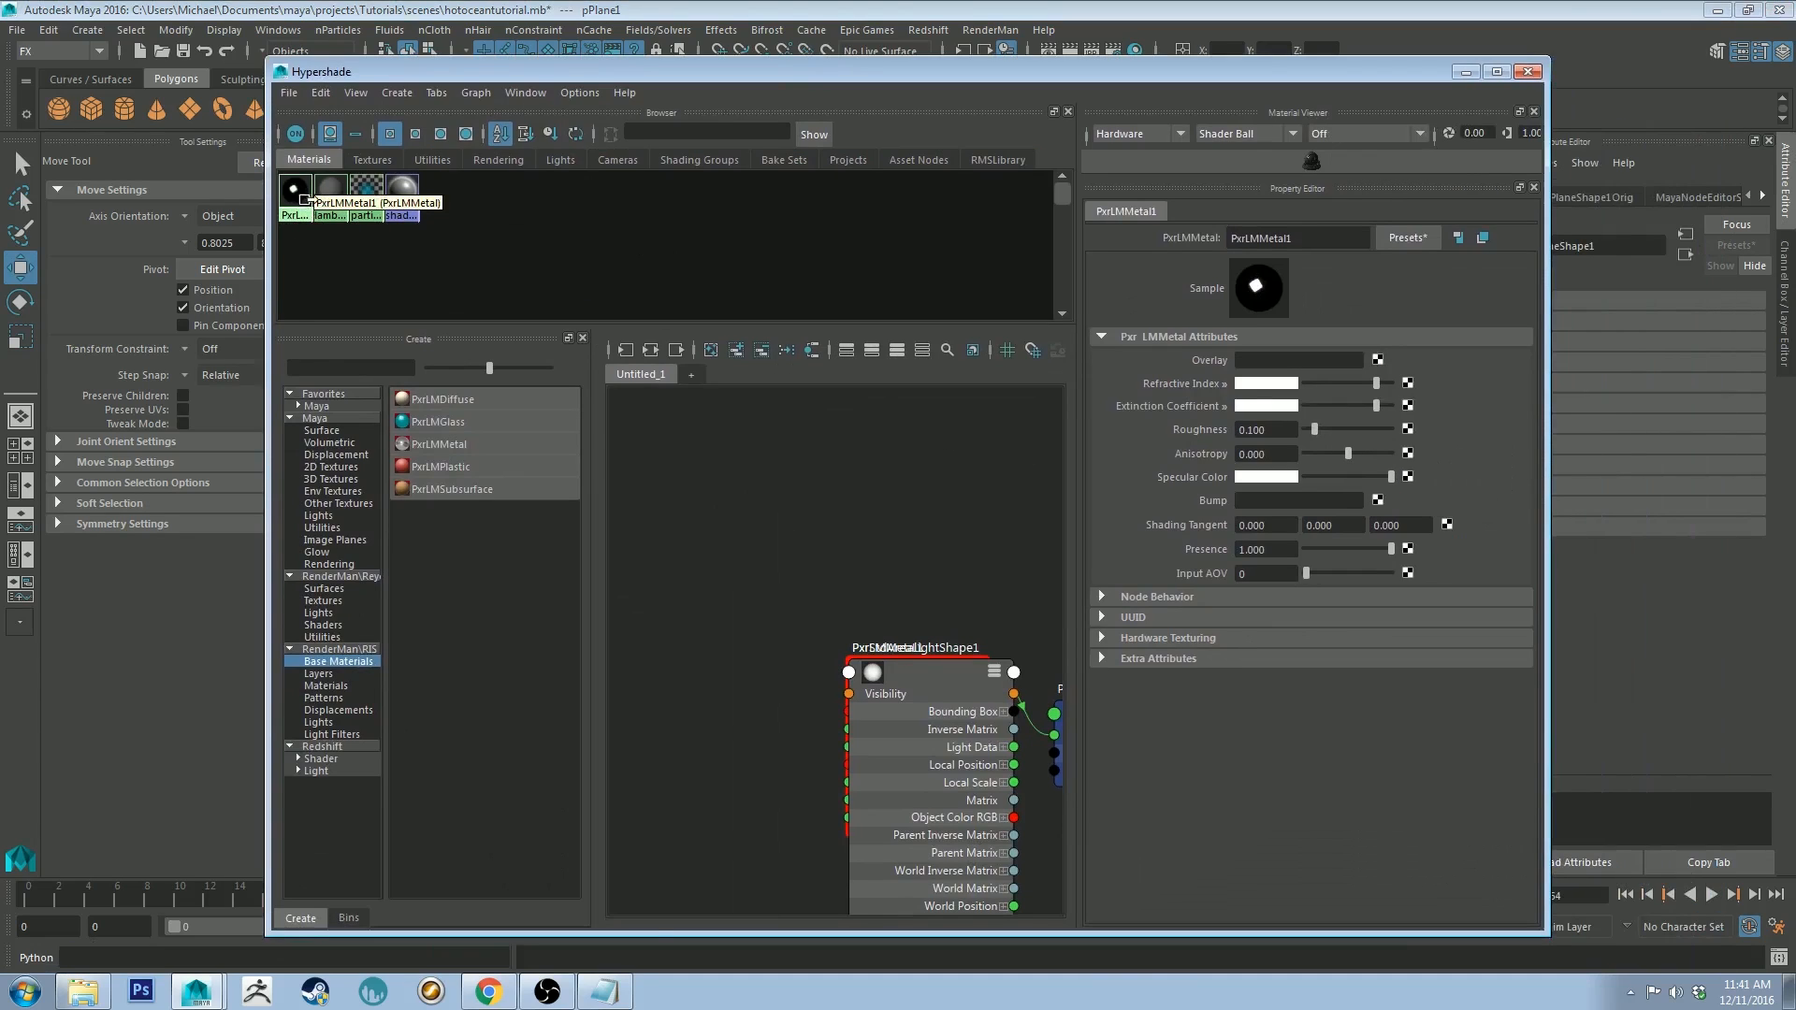
key(Delete)
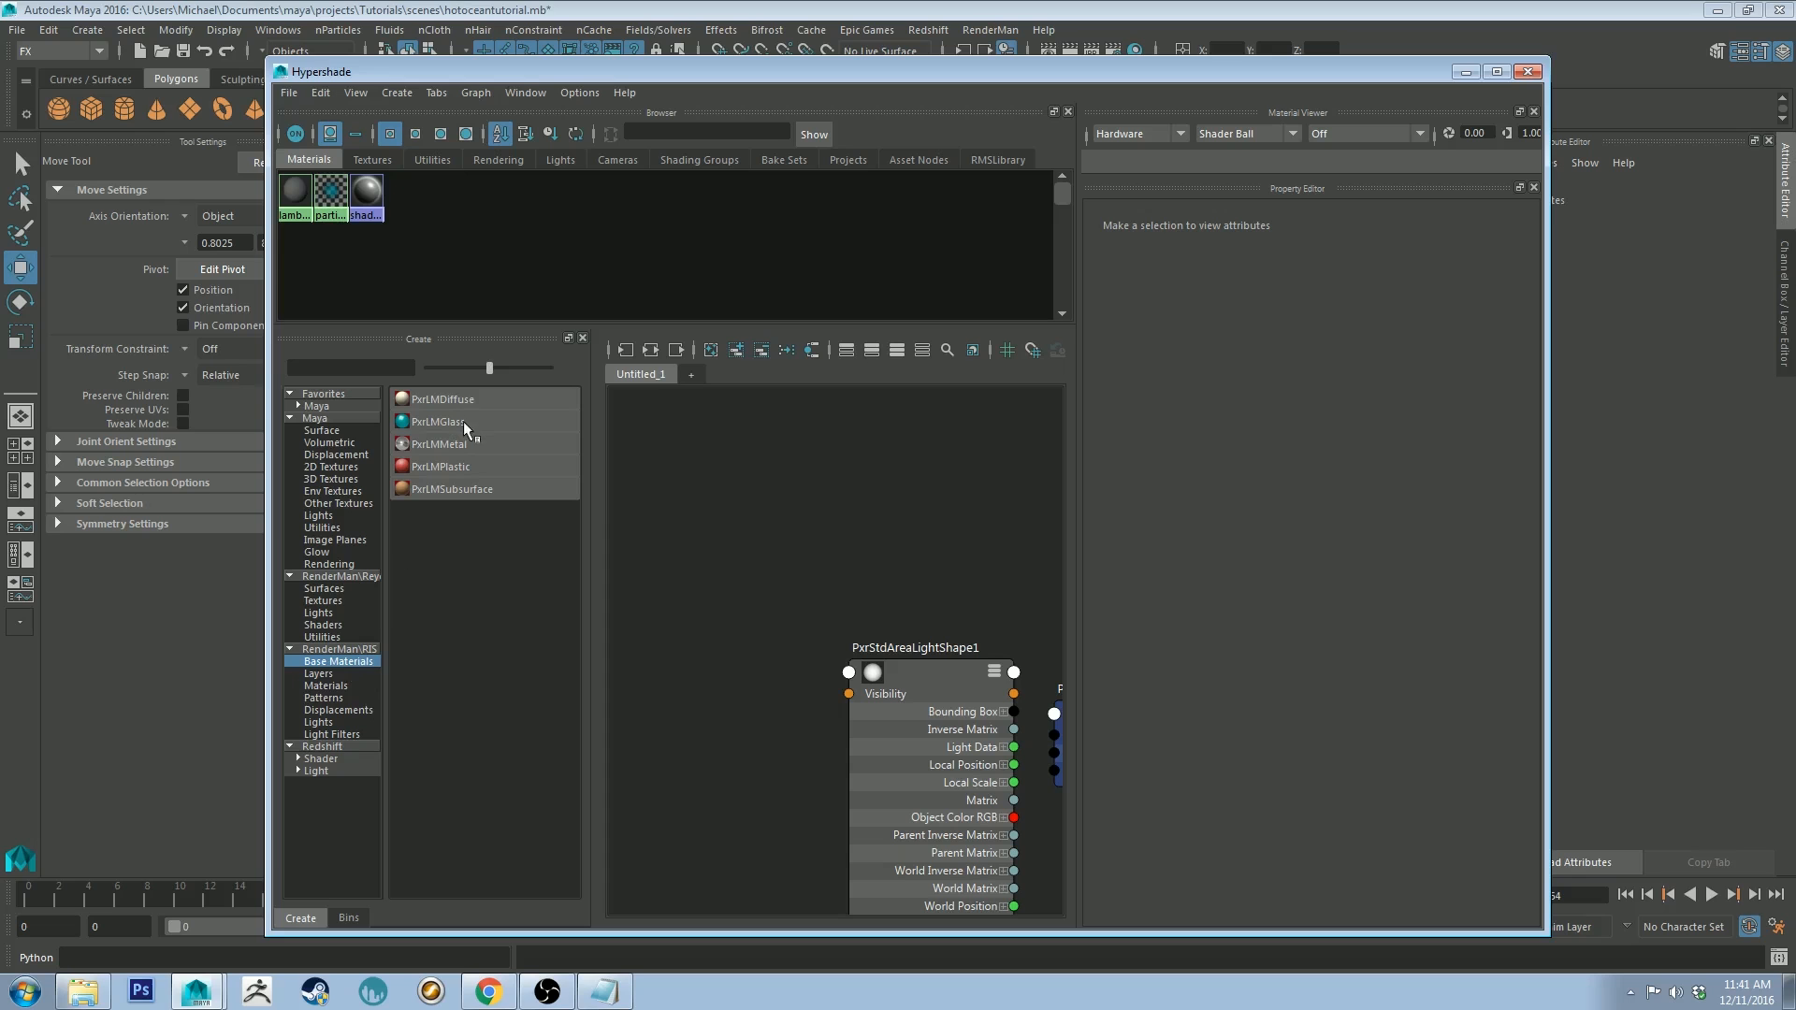
click(711, 350)
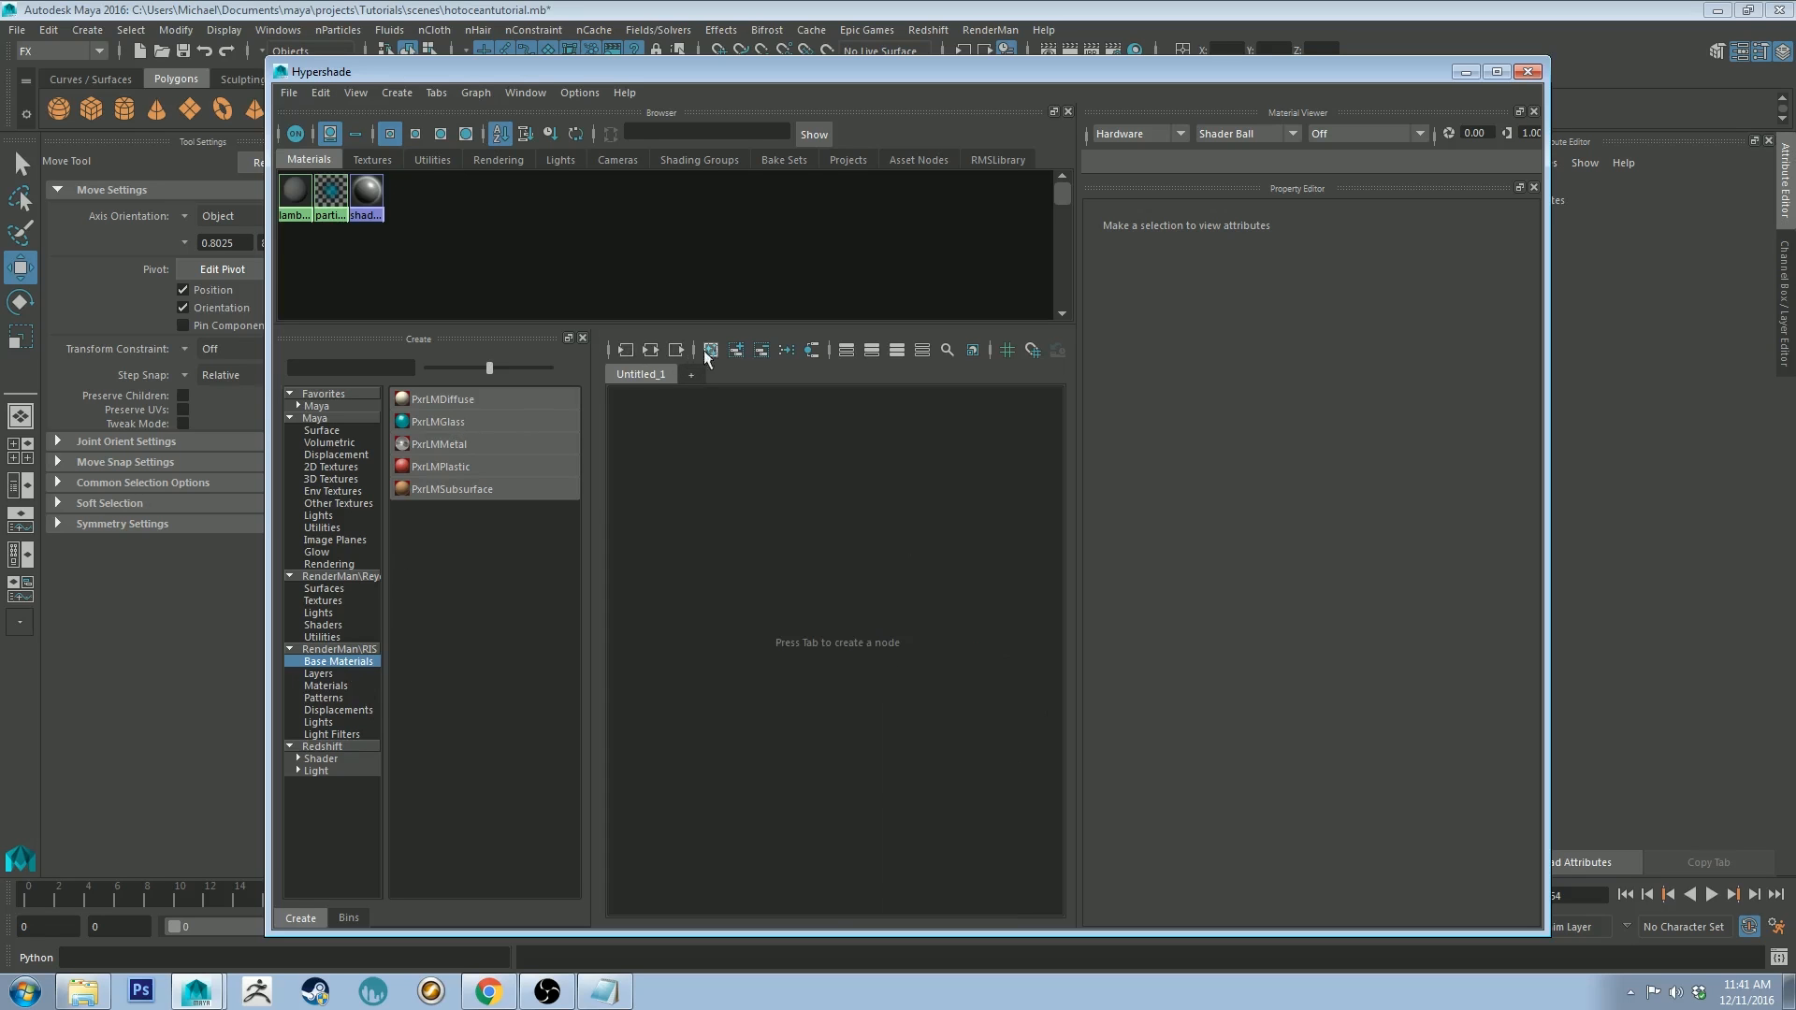
Step: Create a PxrLMGlass base material and assign it to the ocean plane
click(420, 421)
drag(696, 80, 864, 107)
click(818, 519)
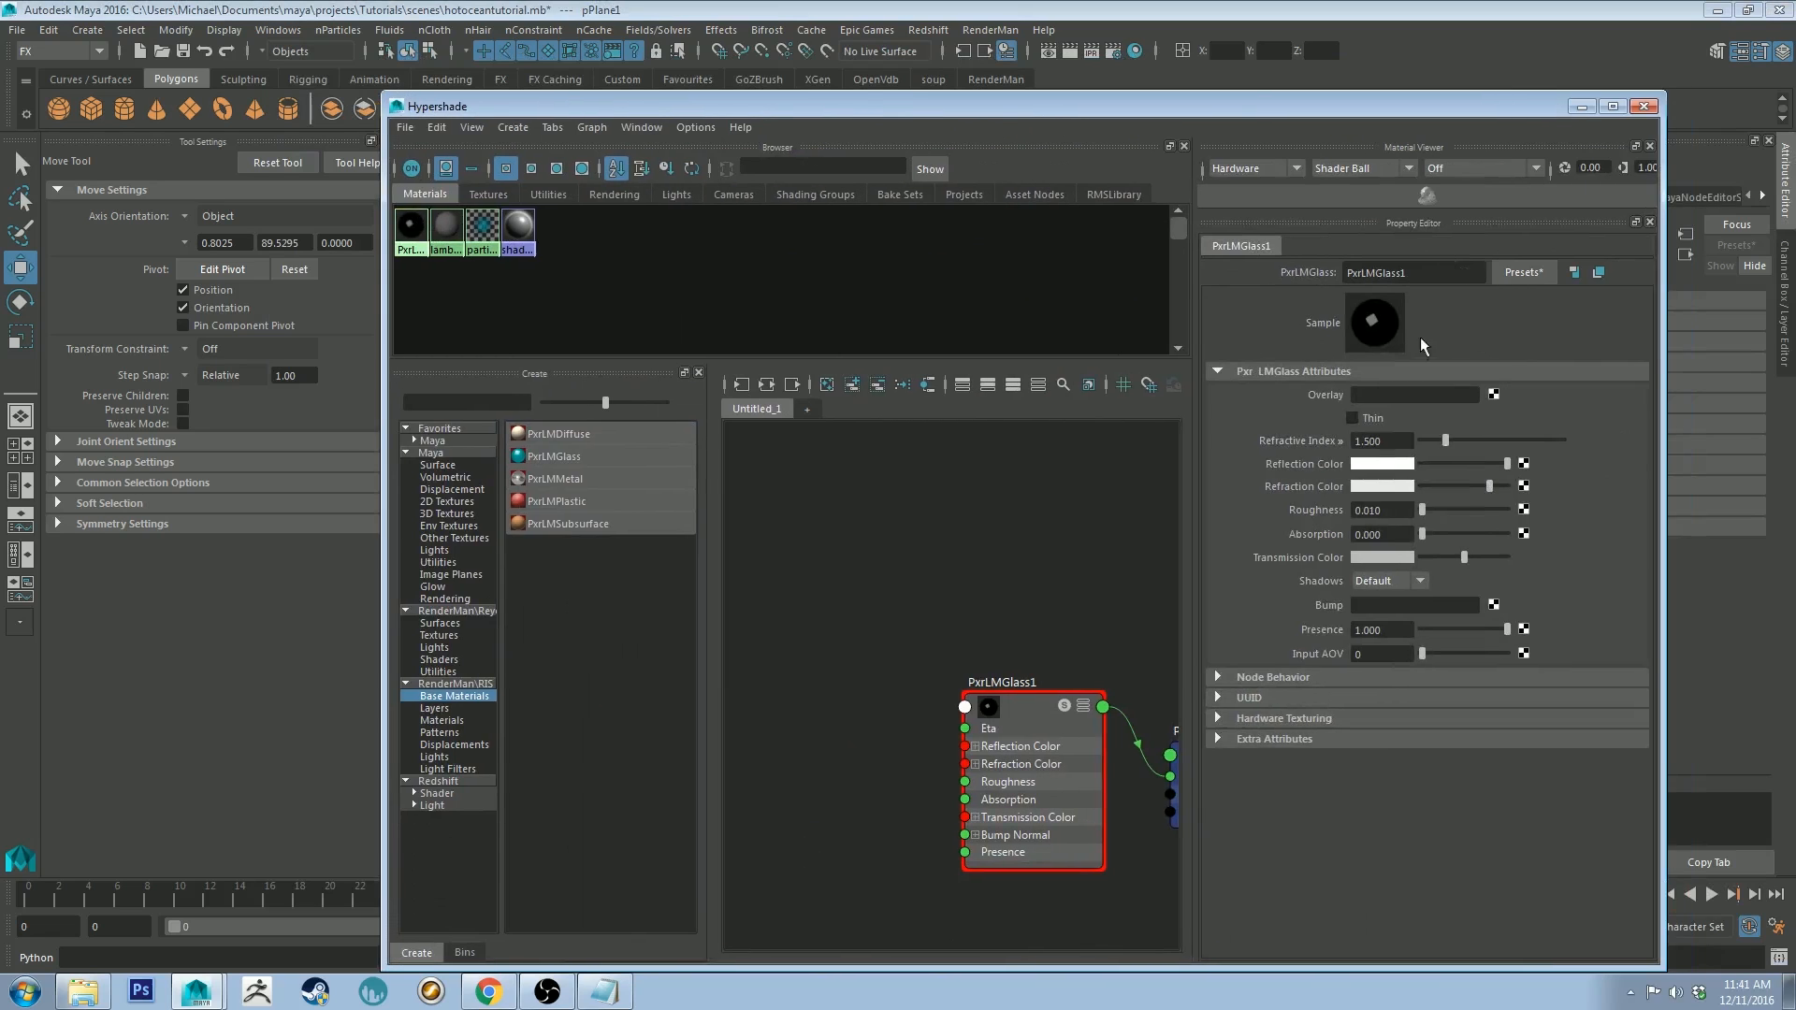
Step: Set the PxrLMGlass material's Reflection, Refraction and Transmission colors to the same pale aqua
drag(1493, 105, 1332, 48)
click(1239, 409)
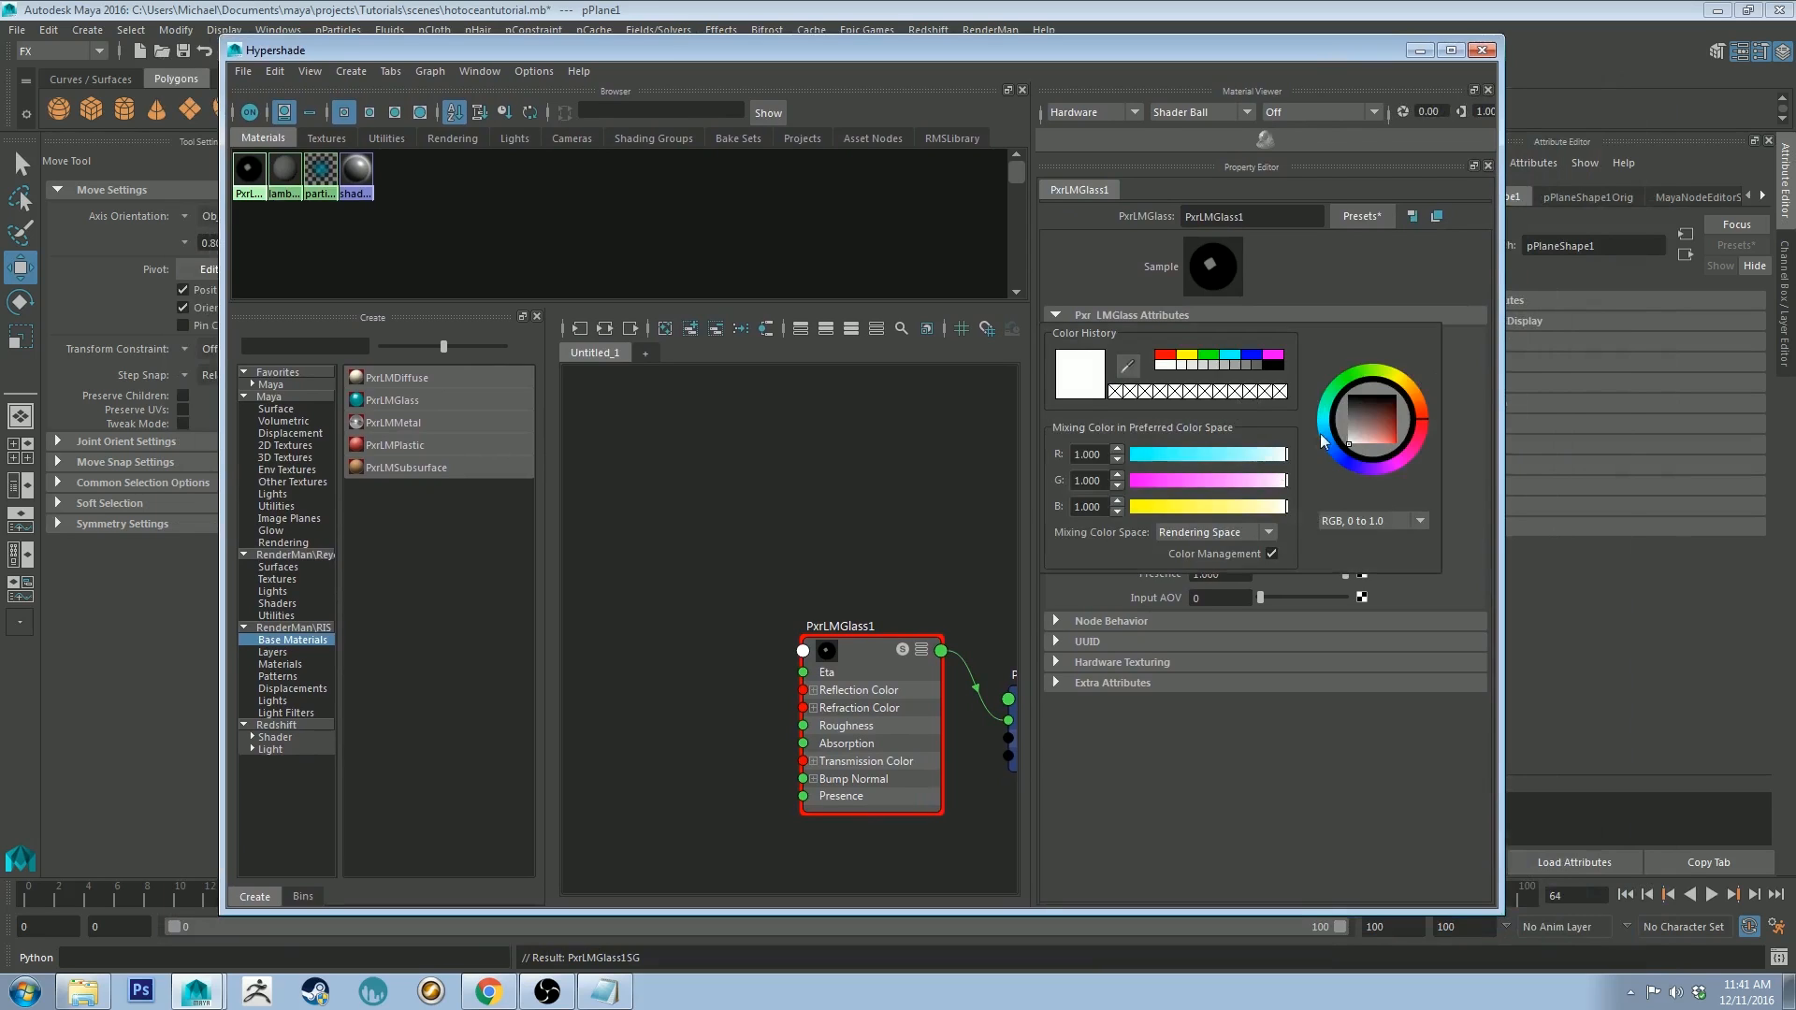
drag(1332, 393, 1370, 444)
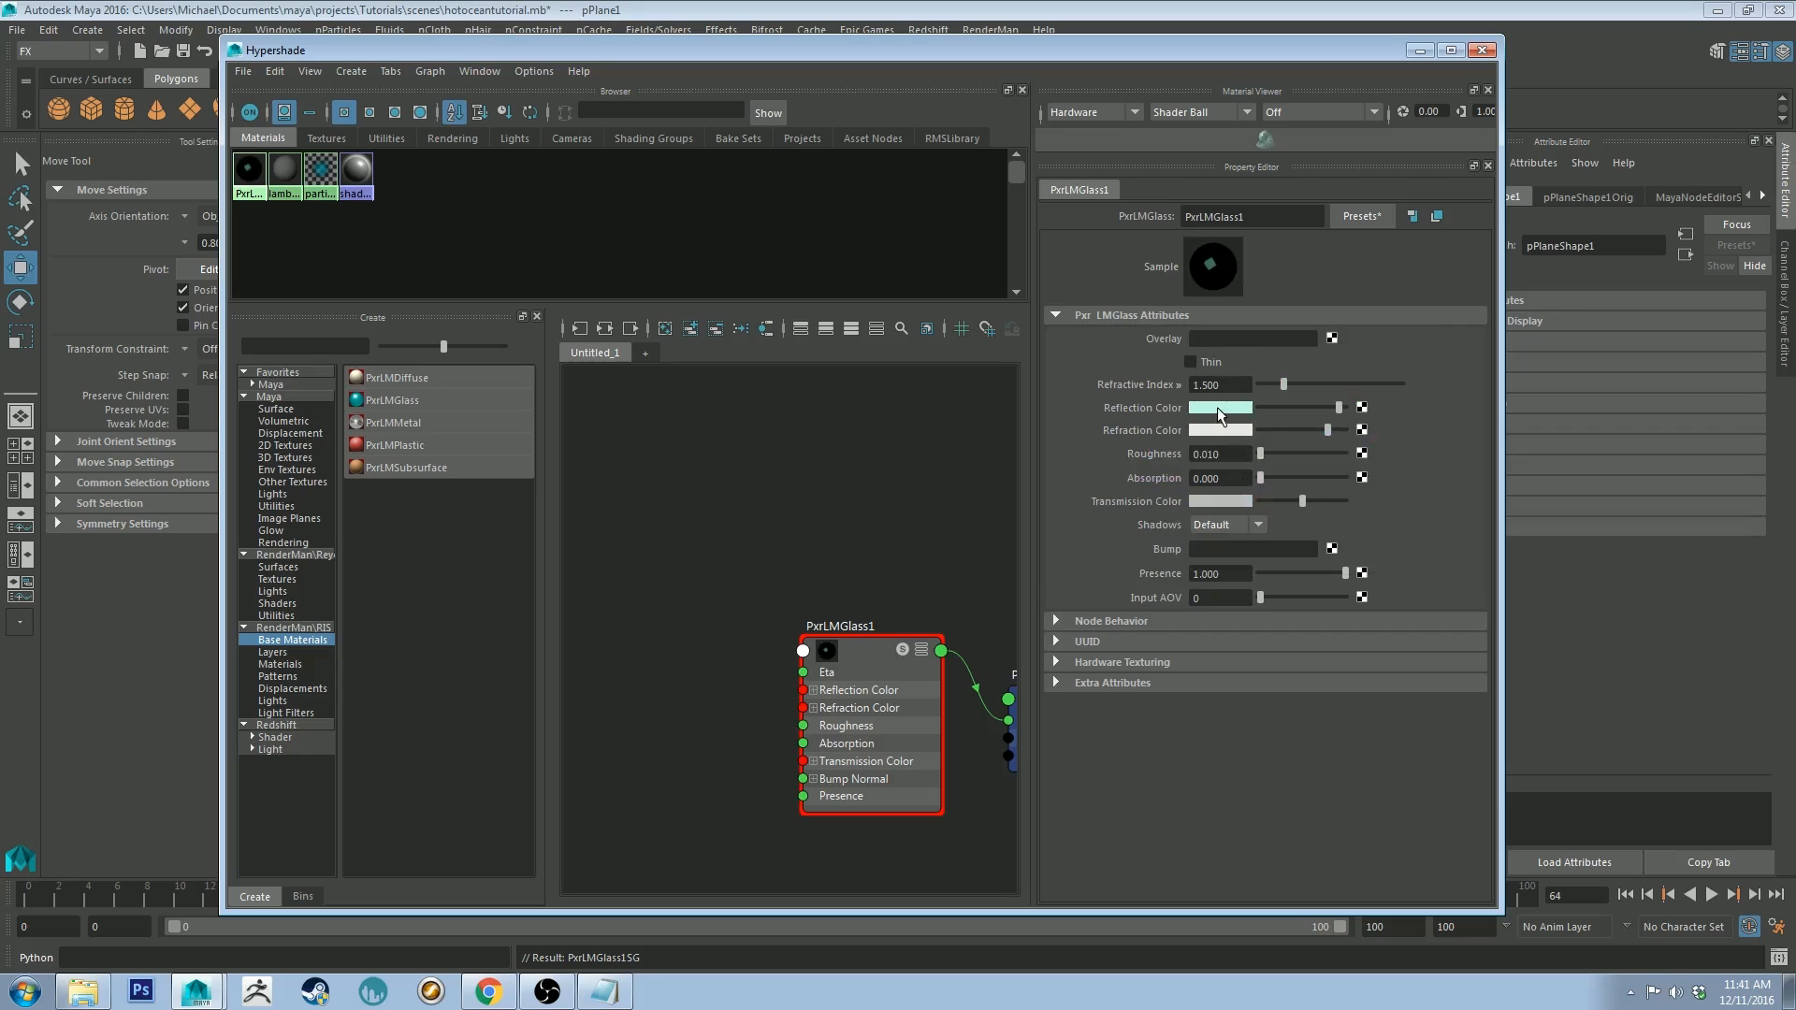
click(1226, 434)
click(1238, 506)
click(1132, 500)
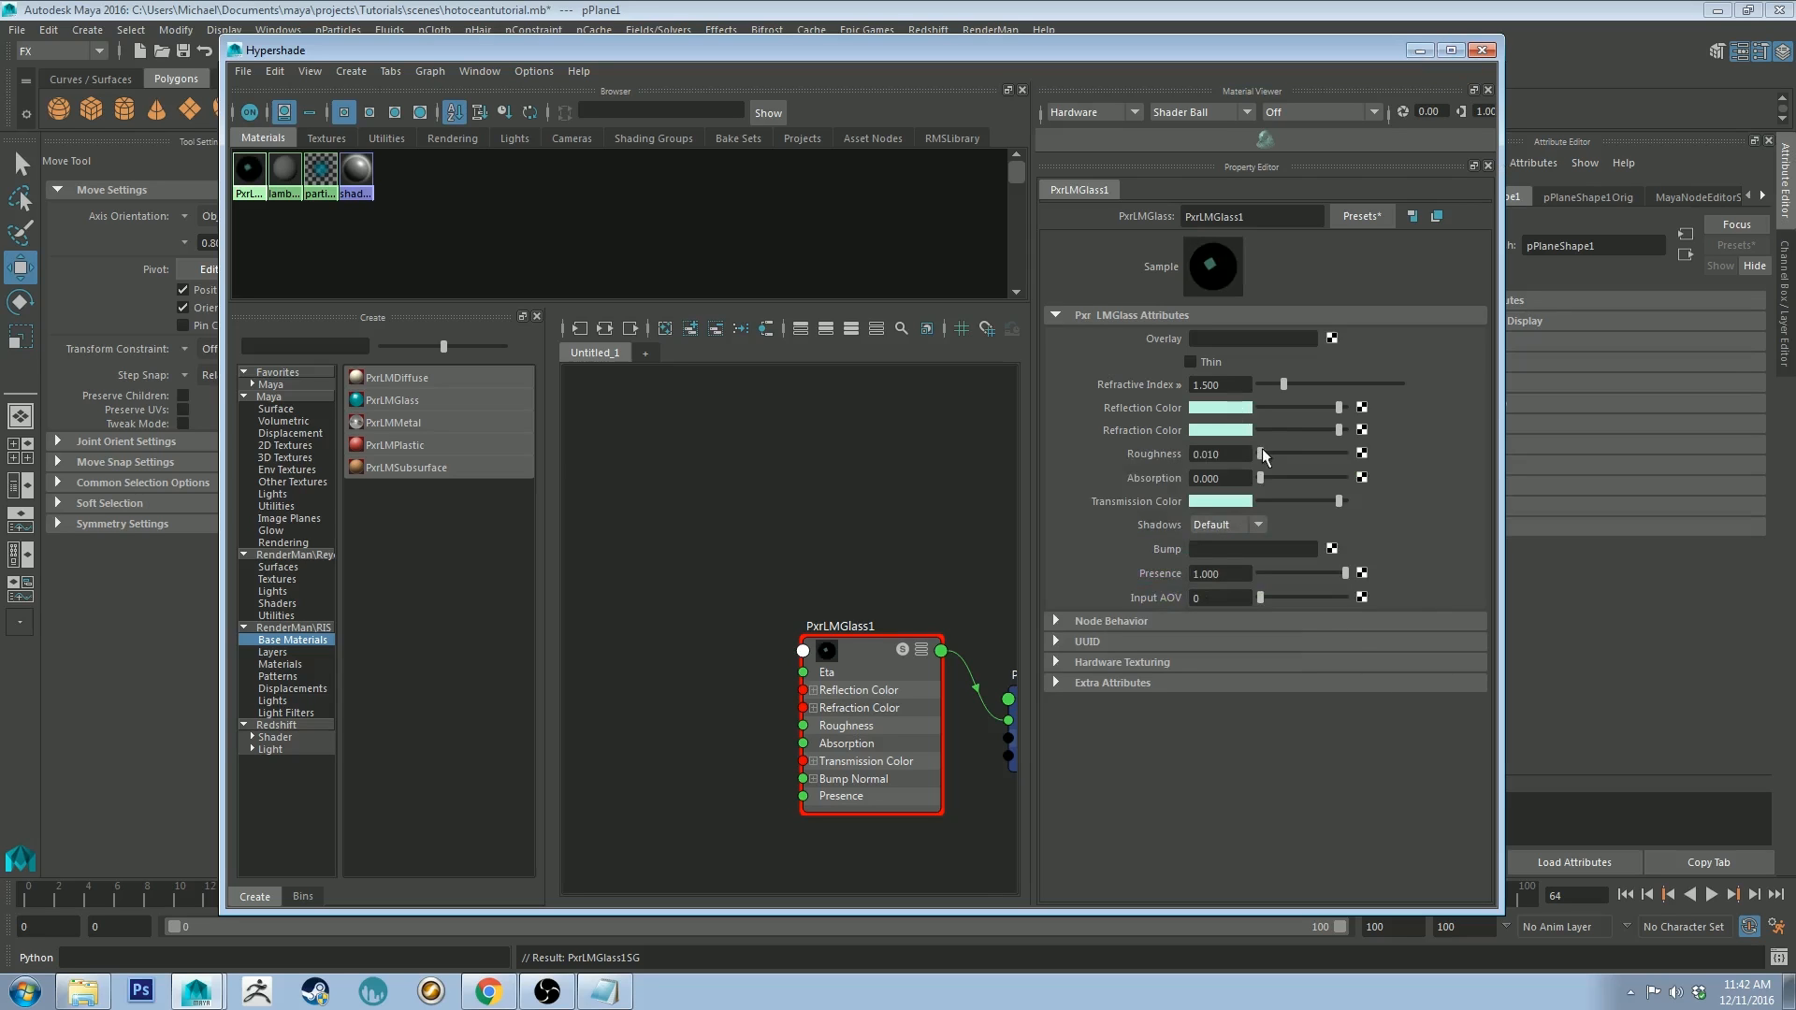
Step: Set the PxrLMGlass material's Roughness to 0.2
text(.2)
key(Return)
drag(1385, 50, 1425, 72)
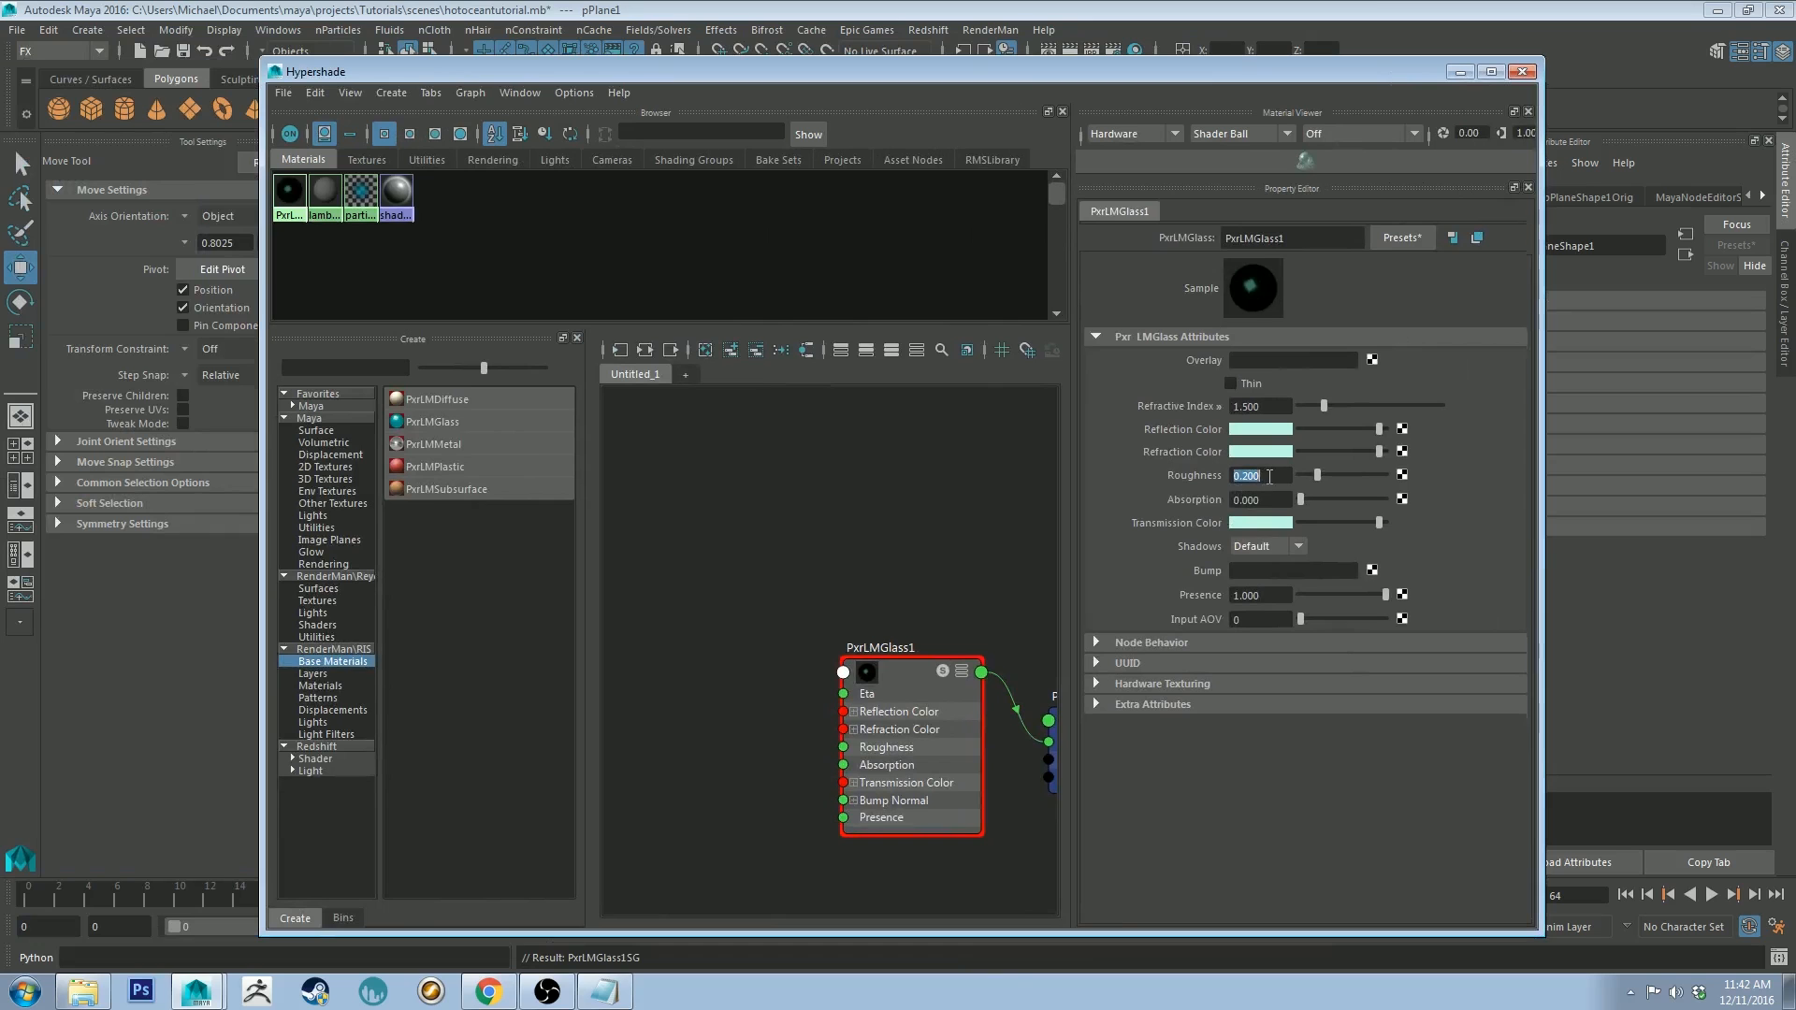
Step: Minimize Hypershade, deselect the ocean plane, frame it in perspective, and preview the glass material with a RenderMan re-render
click(1459, 73)
click(902, 370)
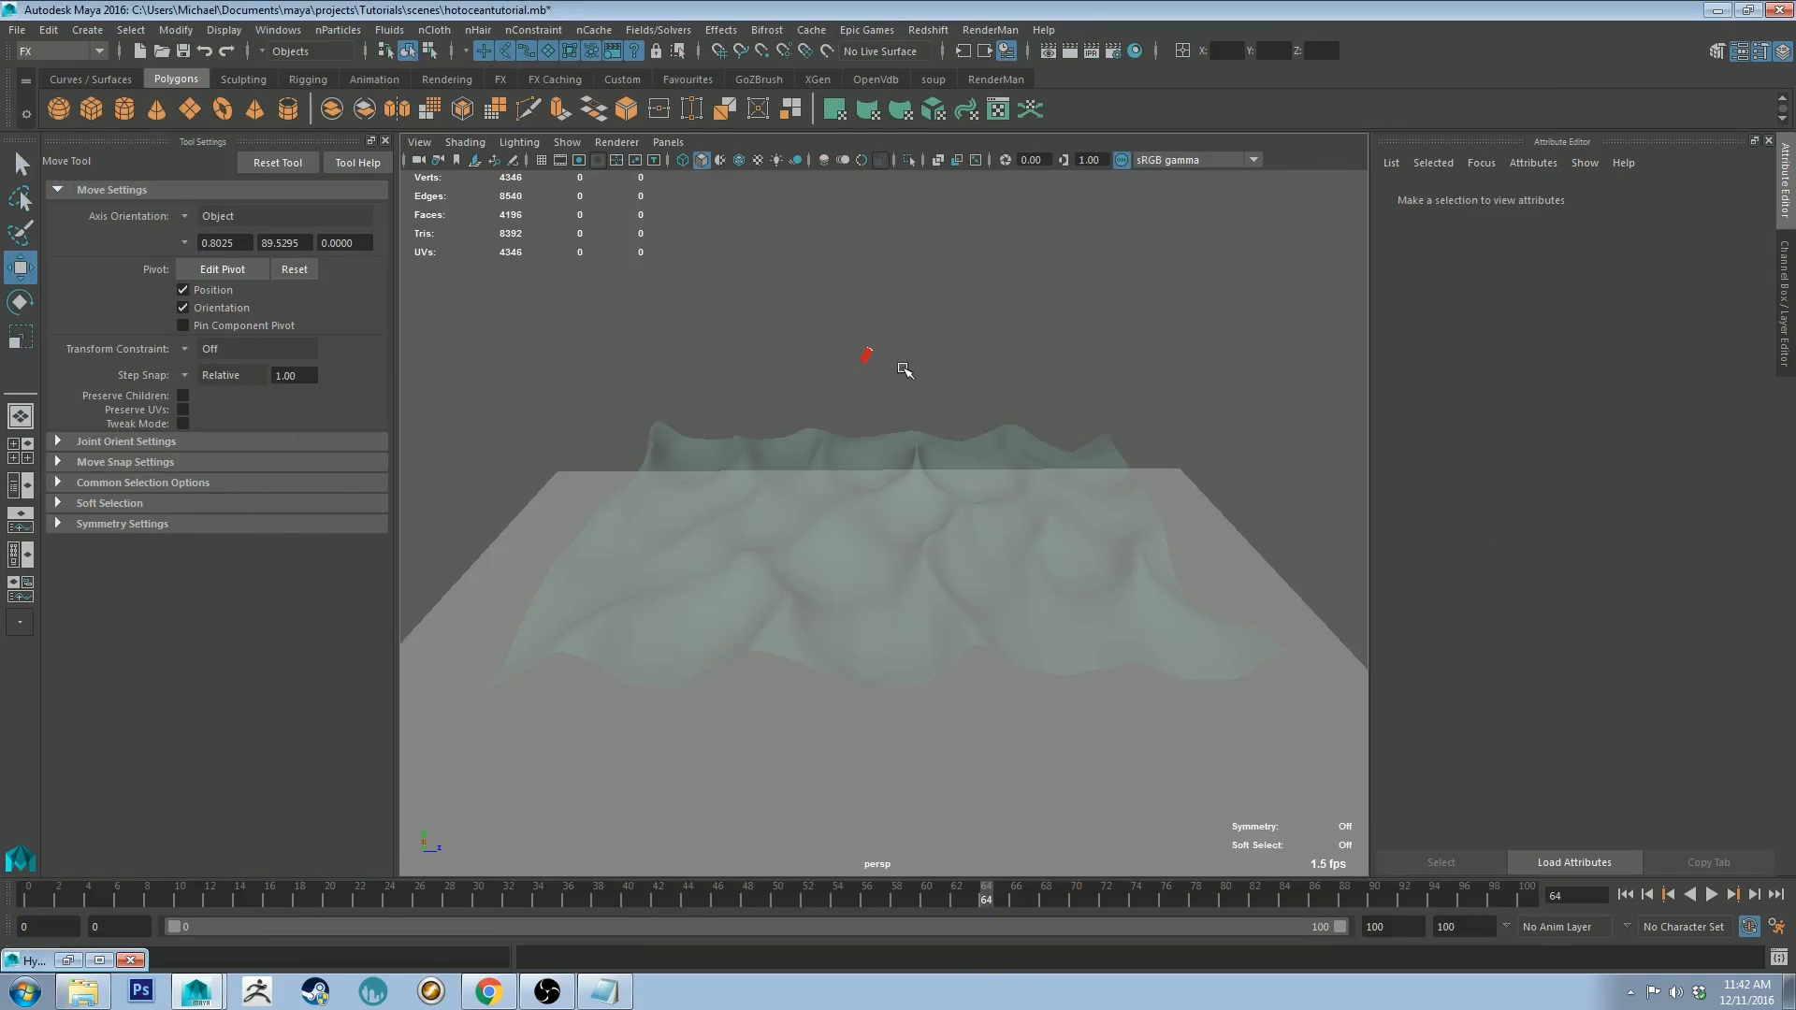
alt+middle_drag(869, 386, 923, 360)
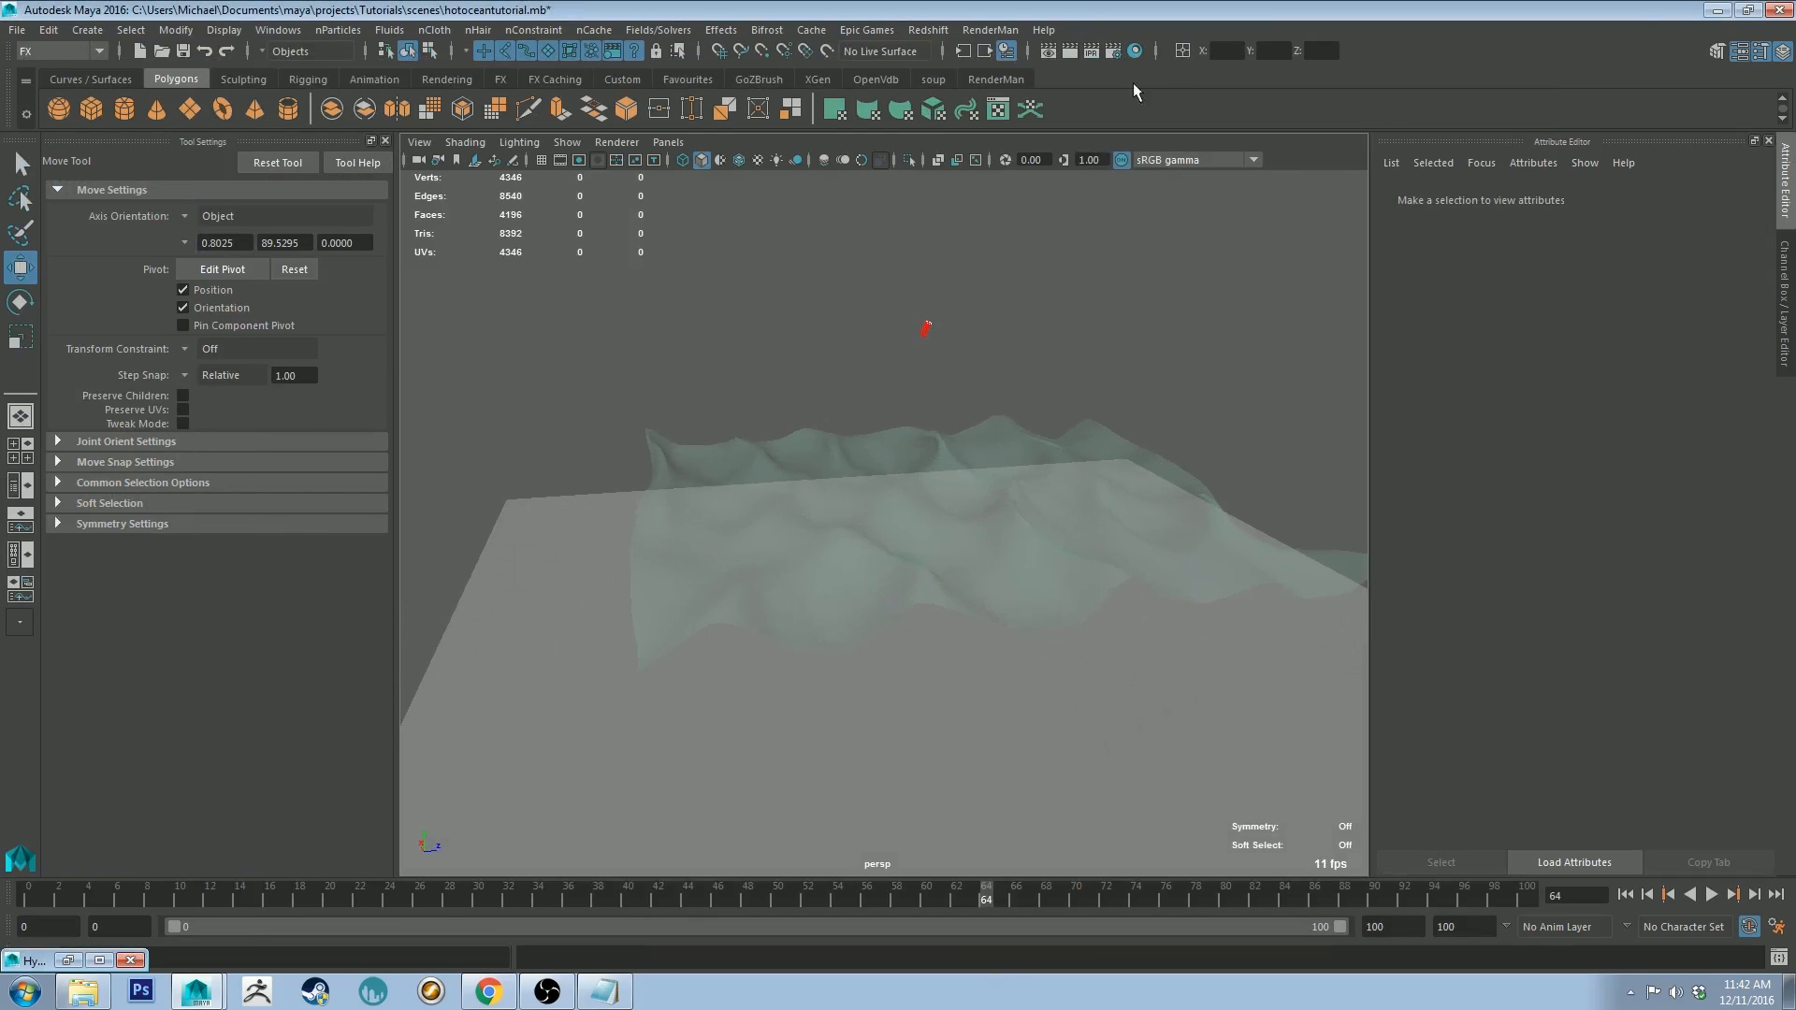
click(995, 78)
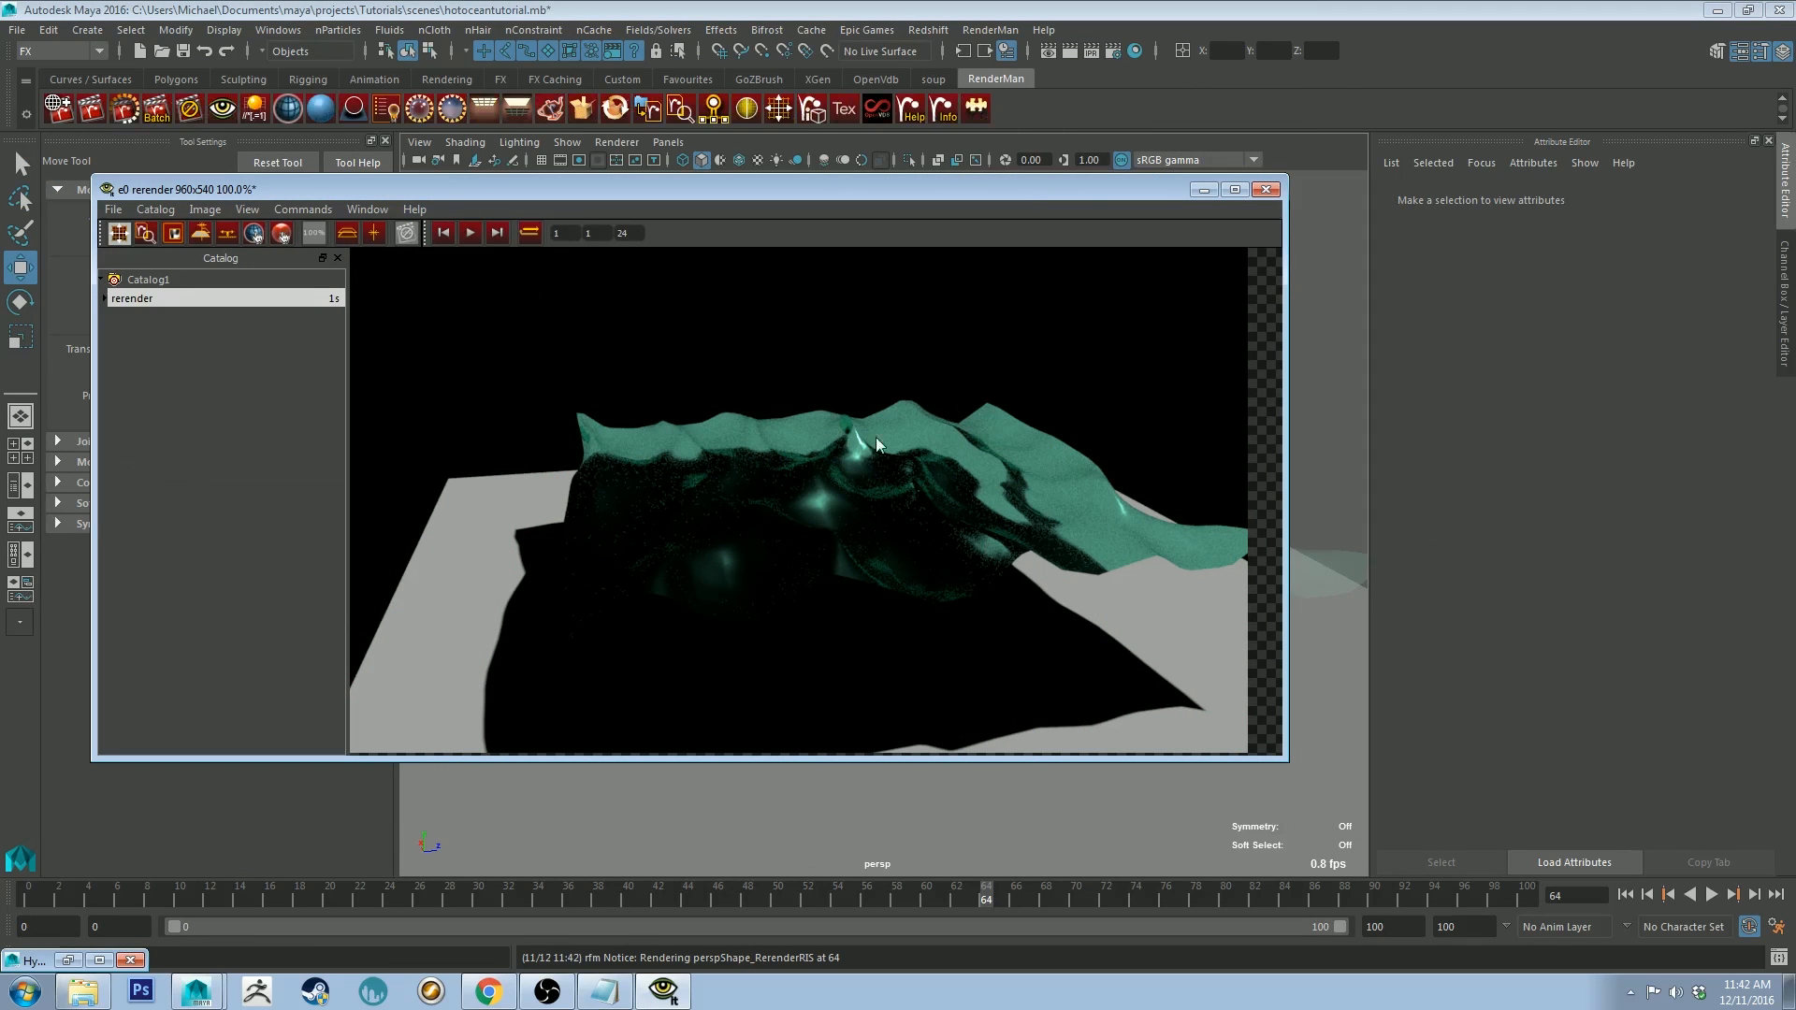
Step: Enable Thin on the PxrLMGlass material, re-render the ocean to check it, and stop the render
click(69, 961)
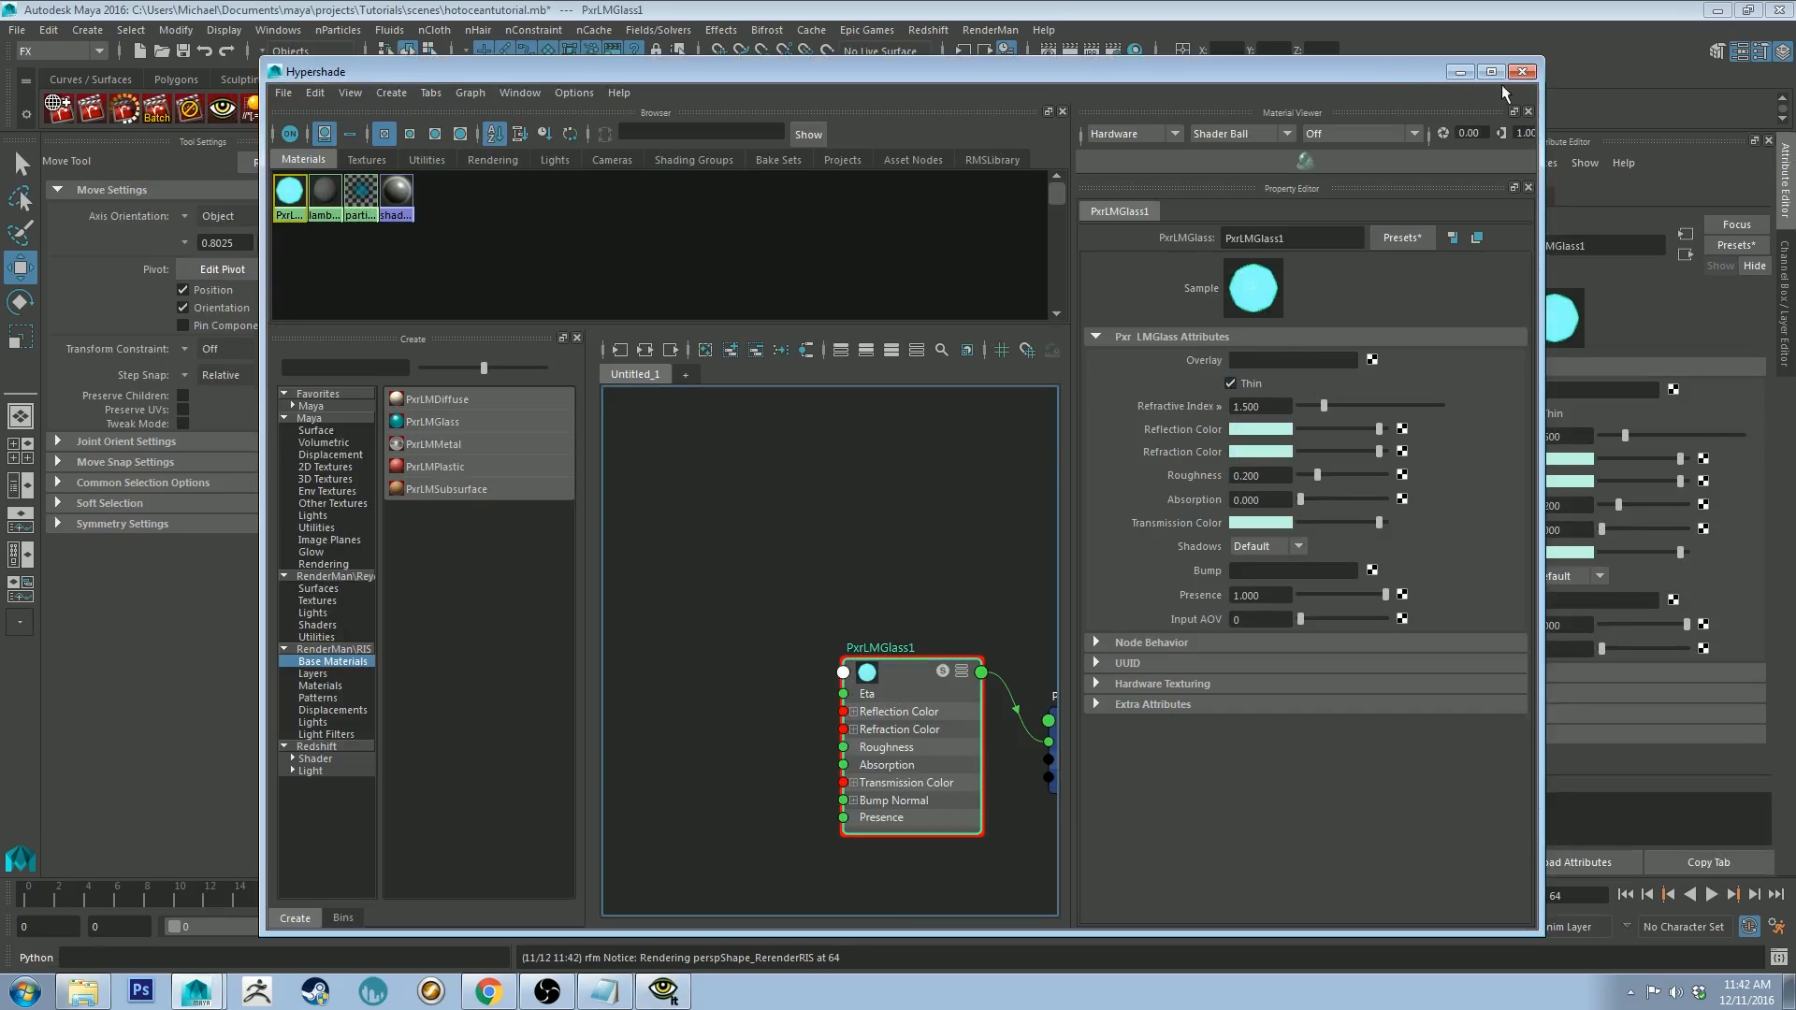
click(1462, 74)
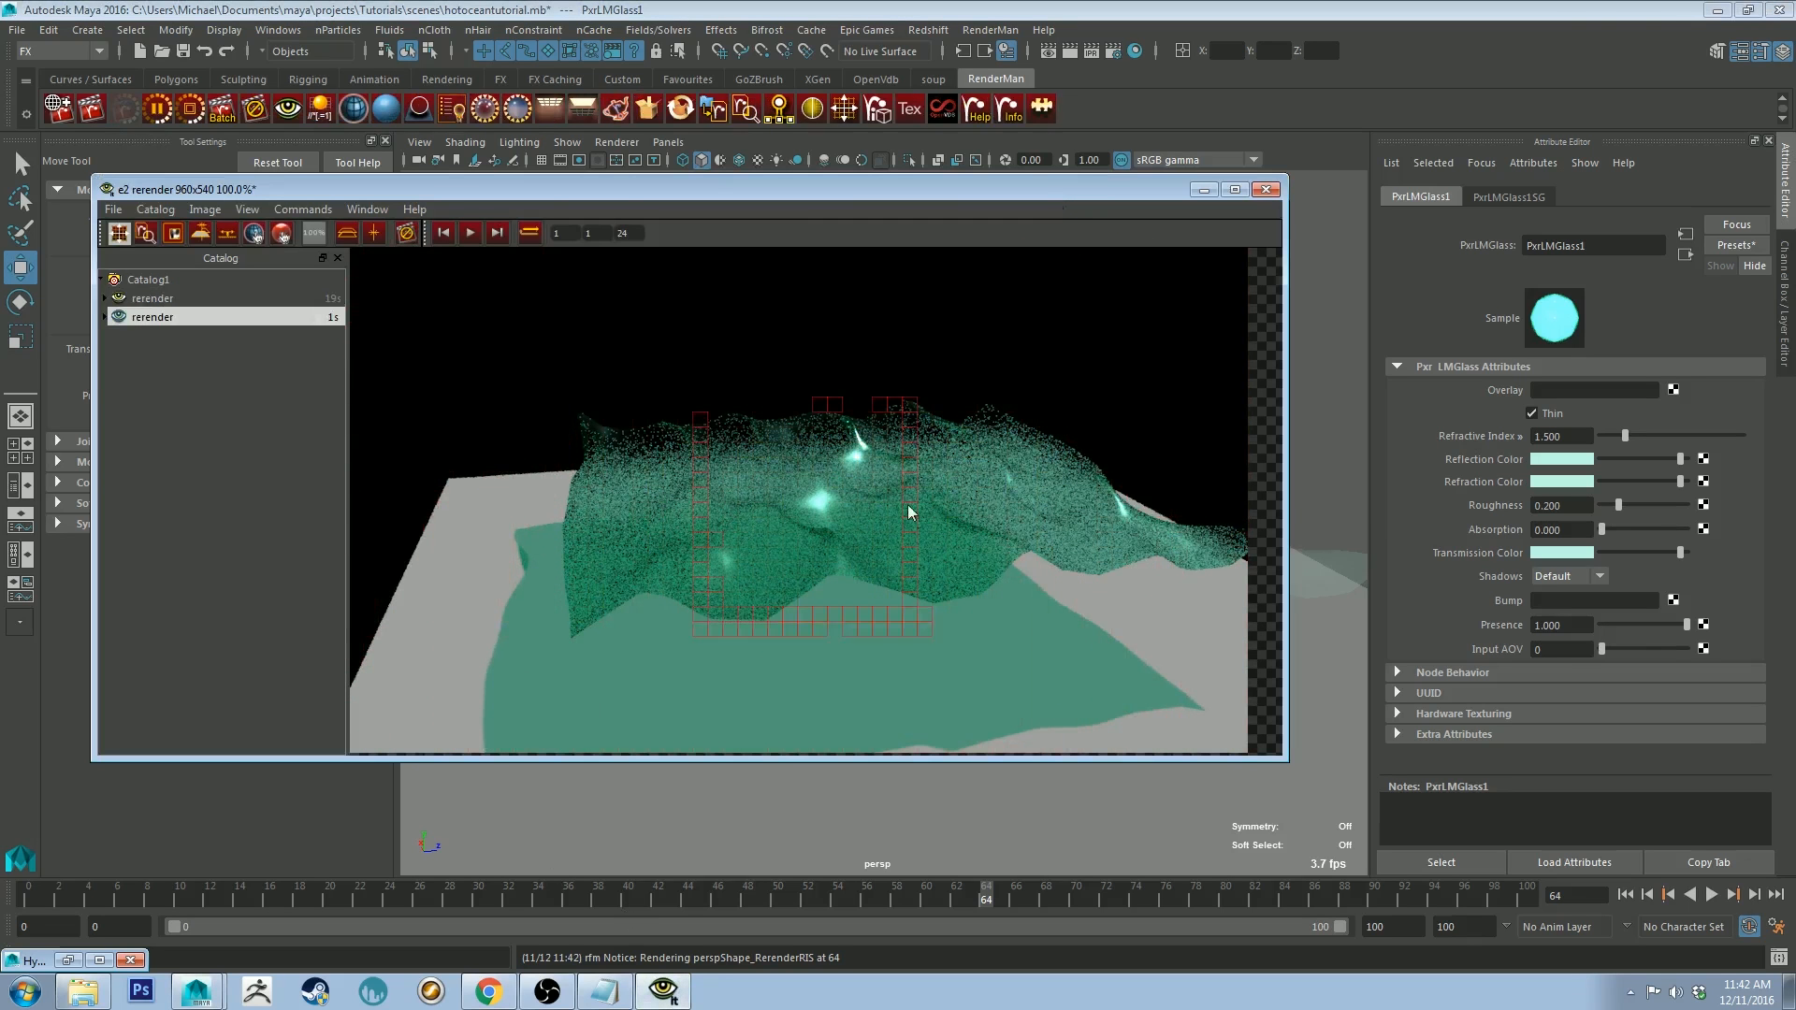
click(183, 113)
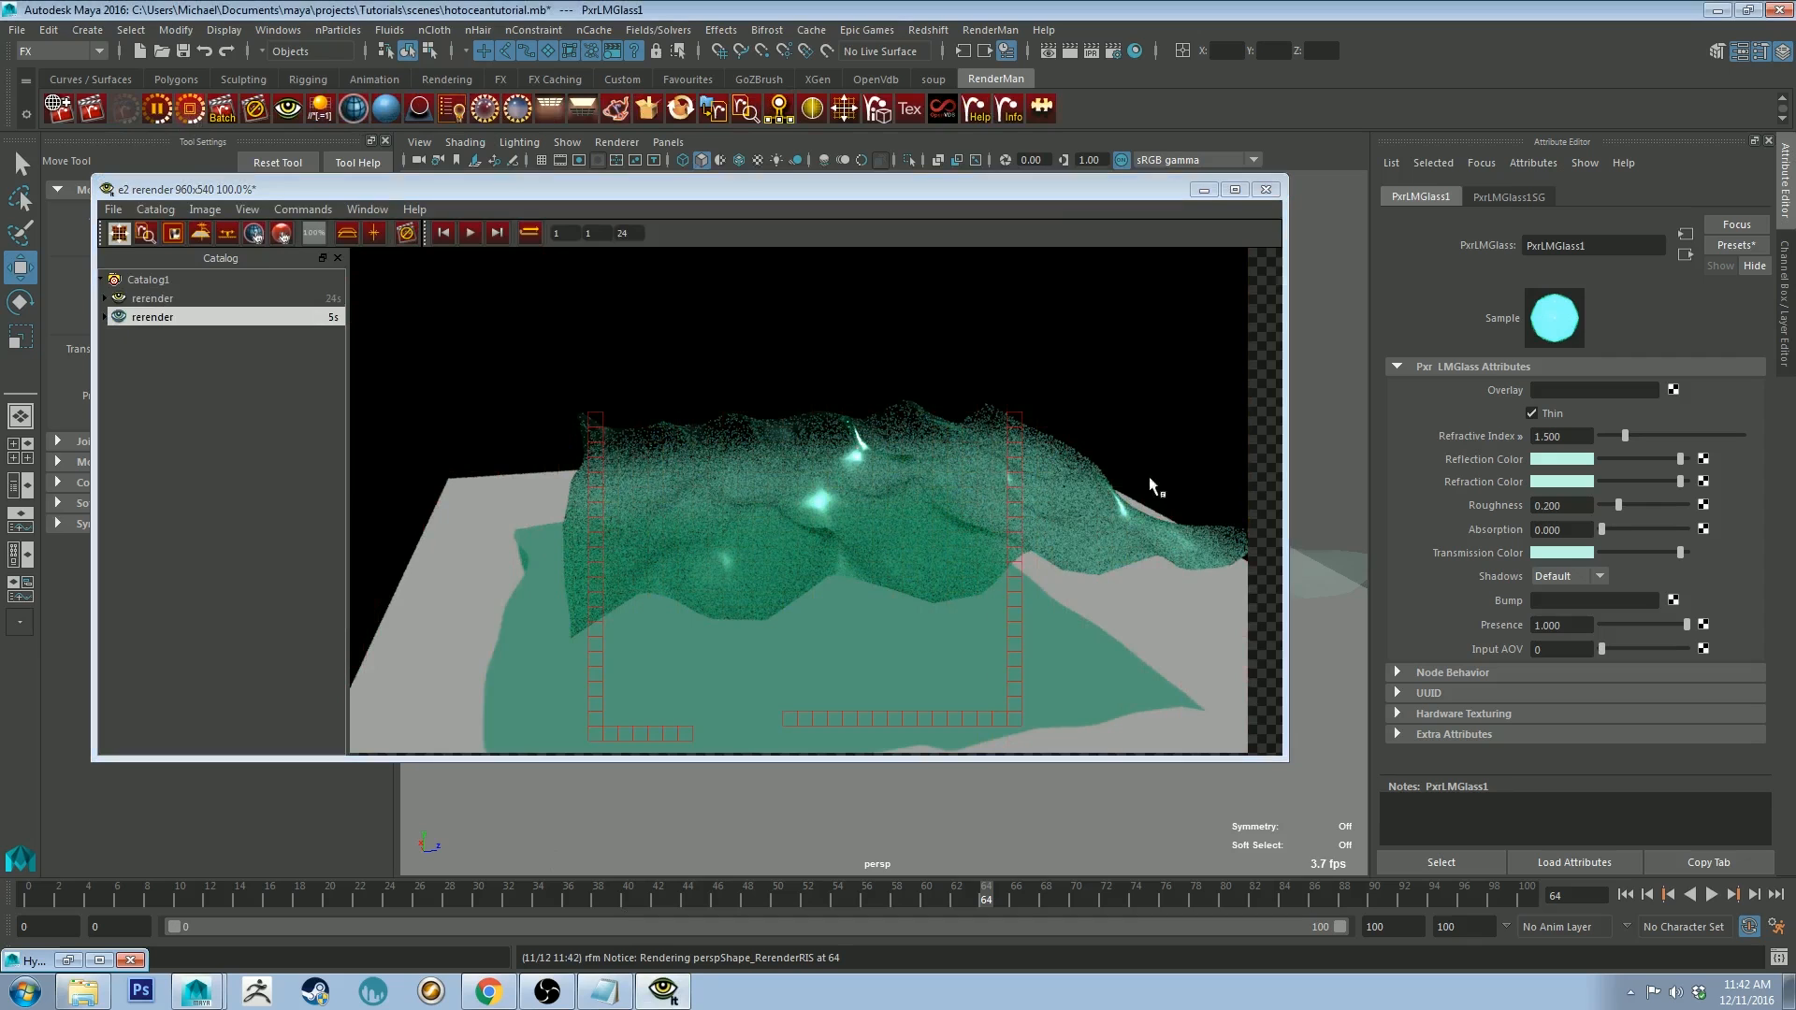
Step: Rotate the distant PxrStdAreaLight above the ocean to change the angle at which it lights the waves
mouse_move(1052, 357)
alt+mouse_down()
mouse_move(1034, 328)
mouse_move(1034, 355)
alt+mouse_up()
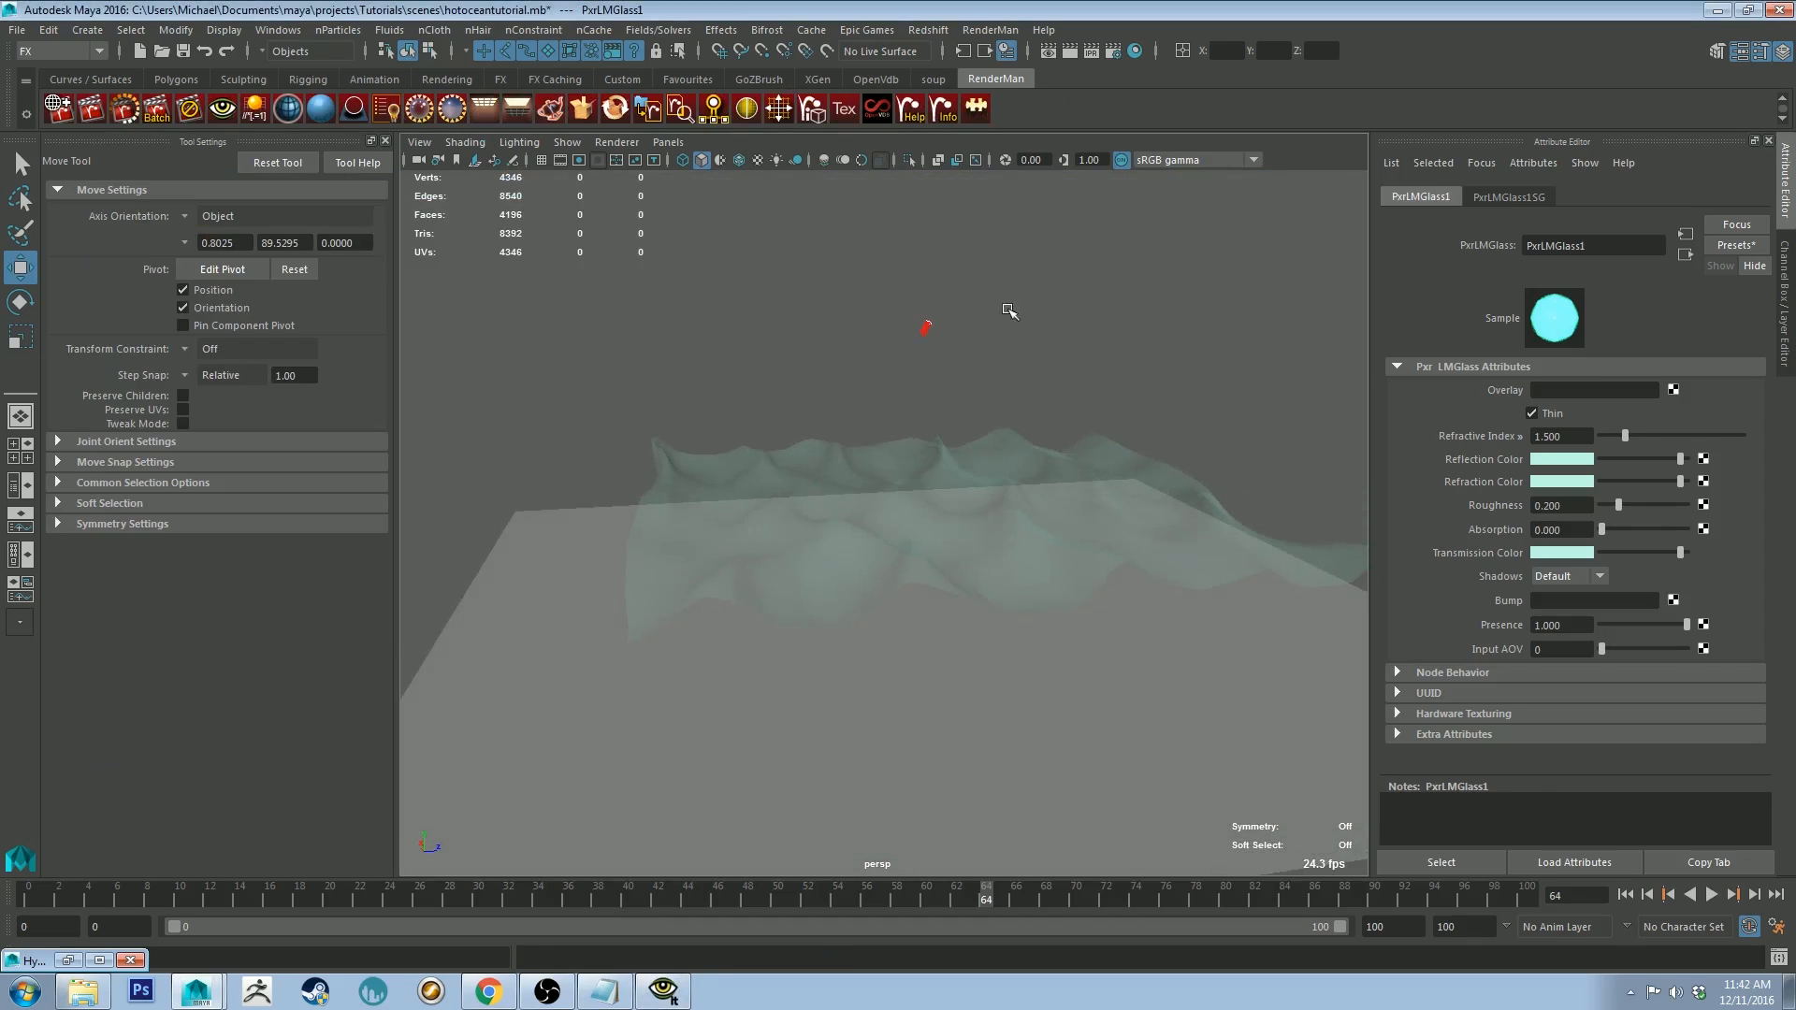
click(925, 328)
alt+drag(1138, 296, 1050, 306)
key(e)
drag(899, 344, 913, 311)
alt+drag(1127, 350, 983, 357)
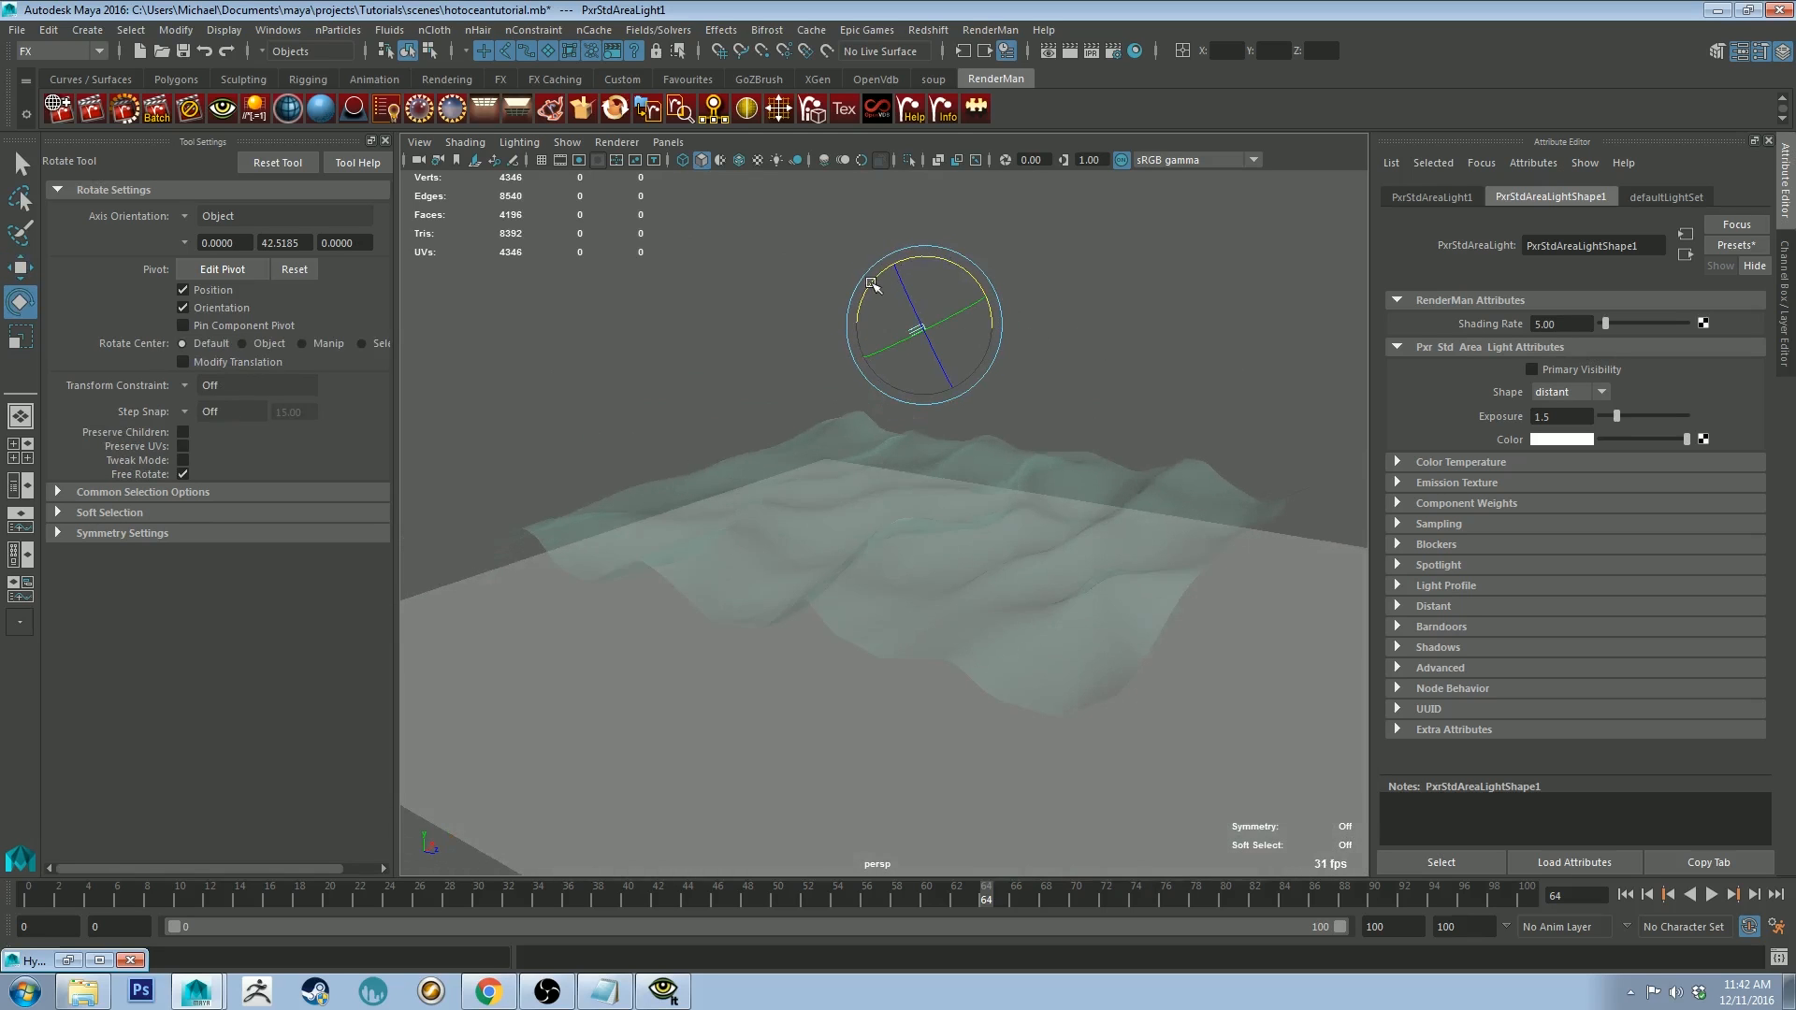
drag(875, 278, 866, 289)
alt+drag(732, 372, 829, 381)
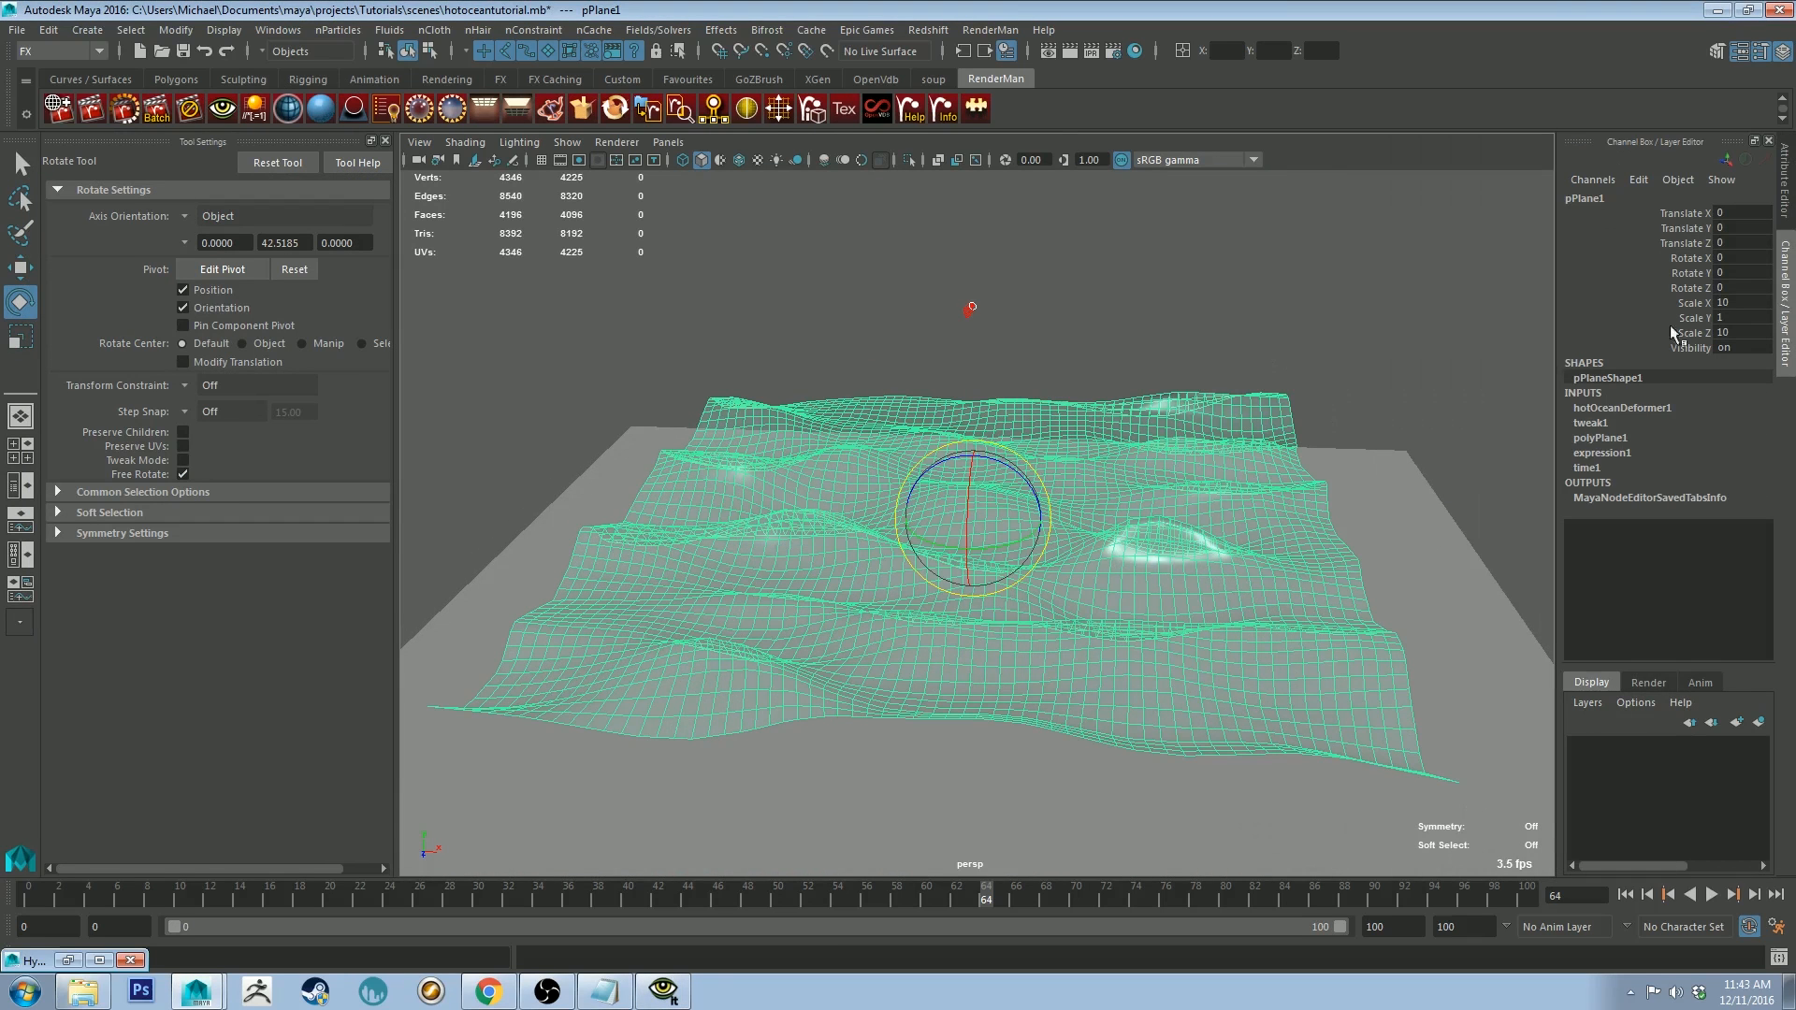
Step: Set the ocean plane's hotOceanDeformer Choppiness to 1.5 and check the wave crests from a low angle
double_click(1628, 410)
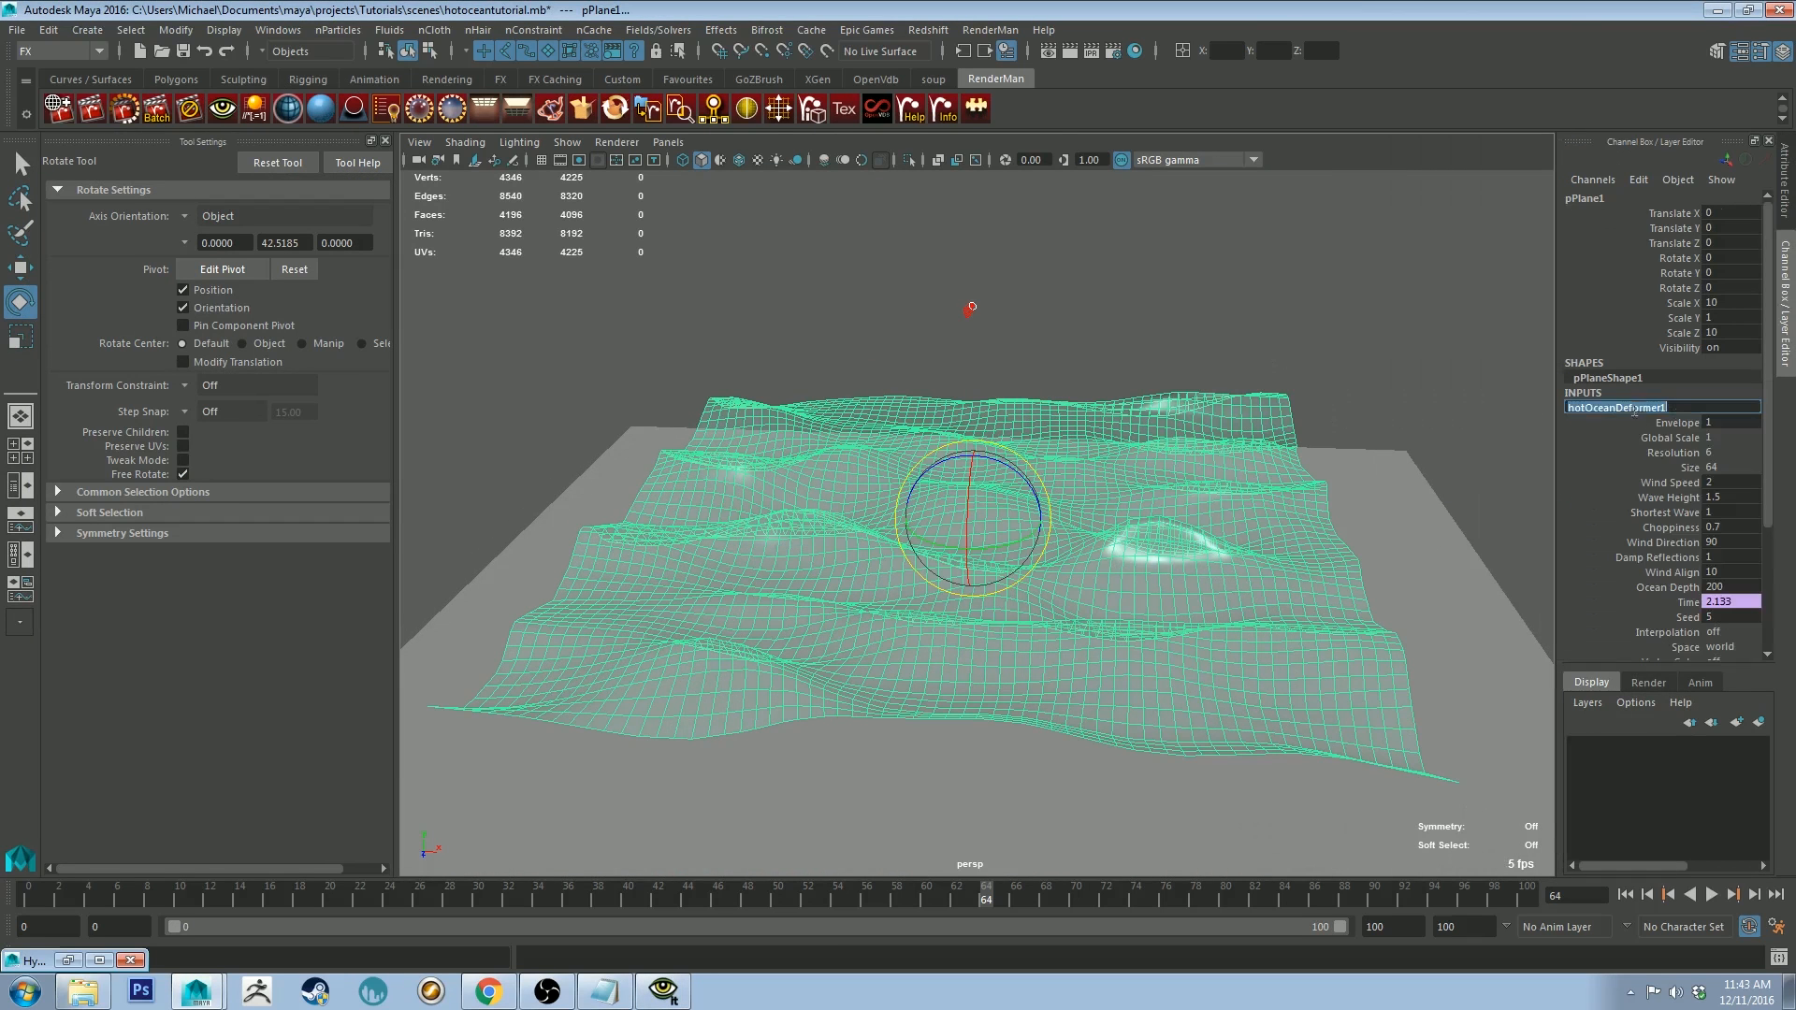
click(1724, 527)
alt+drag(1443, 429, 1174, 310)
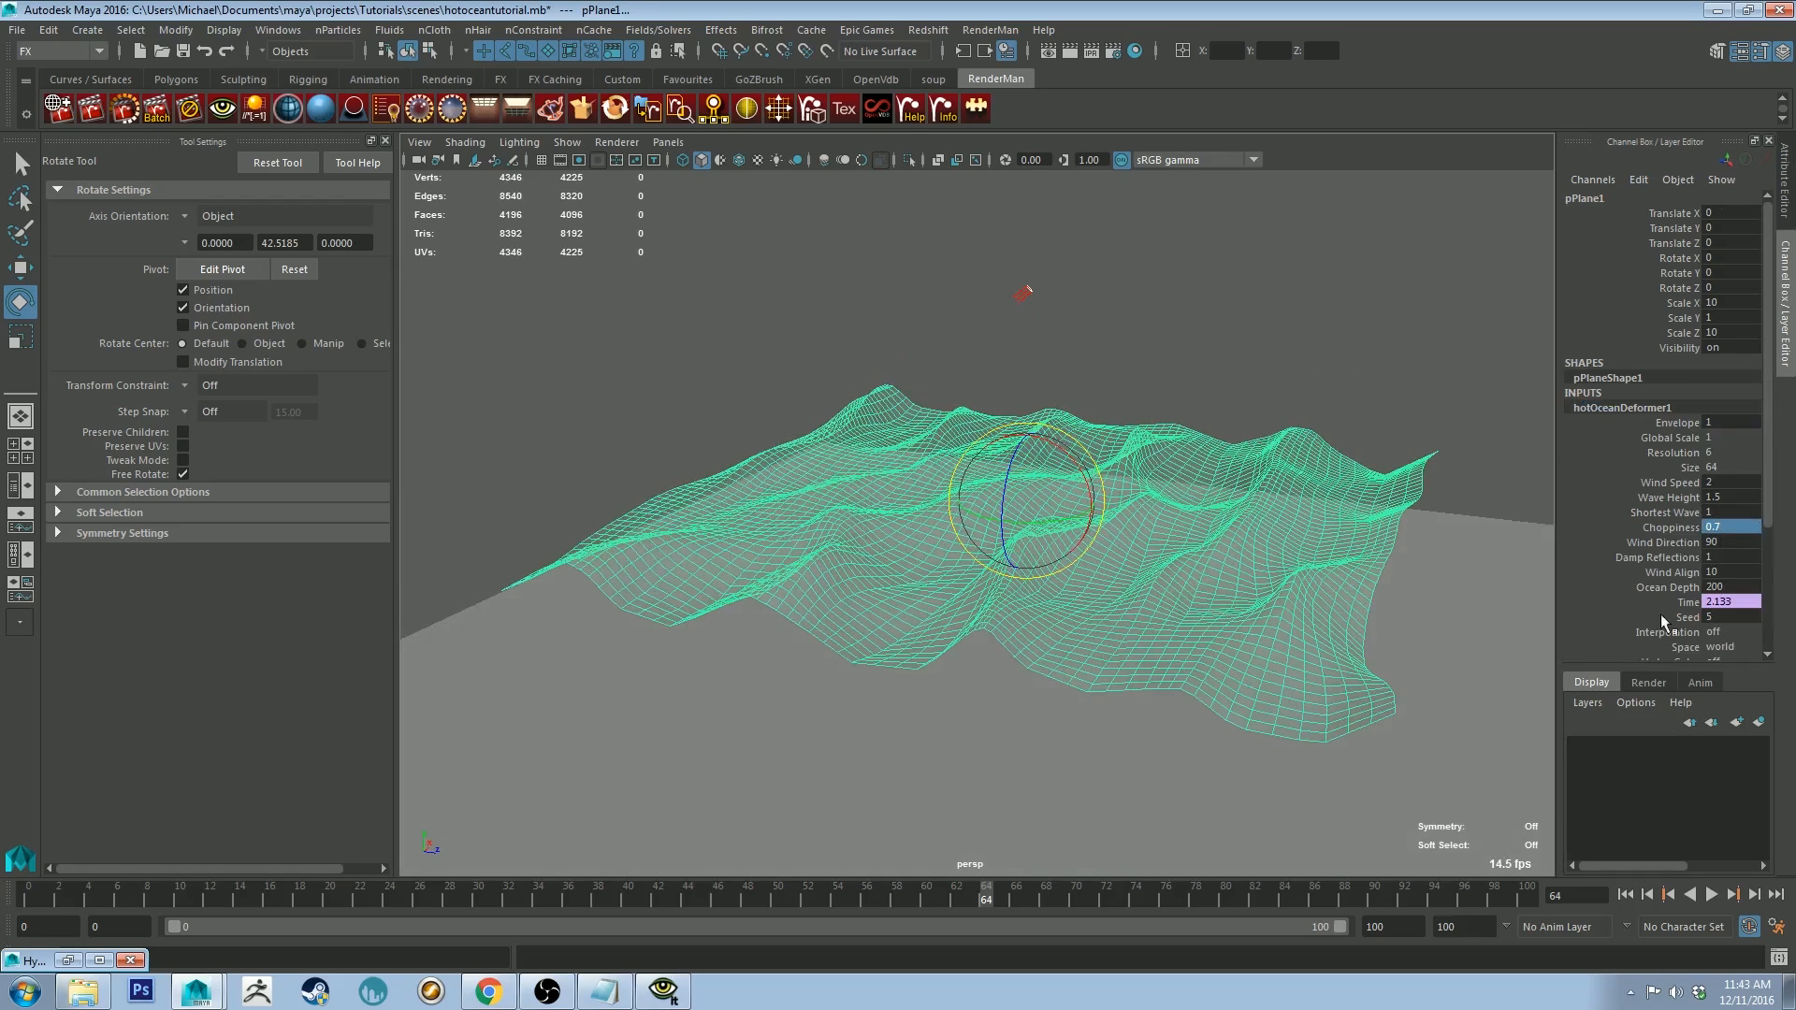
double_click(1732, 528)
text(1.5)
key(Return)
alt+drag(1117, 345, 1113, 446)
double_click(1746, 529)
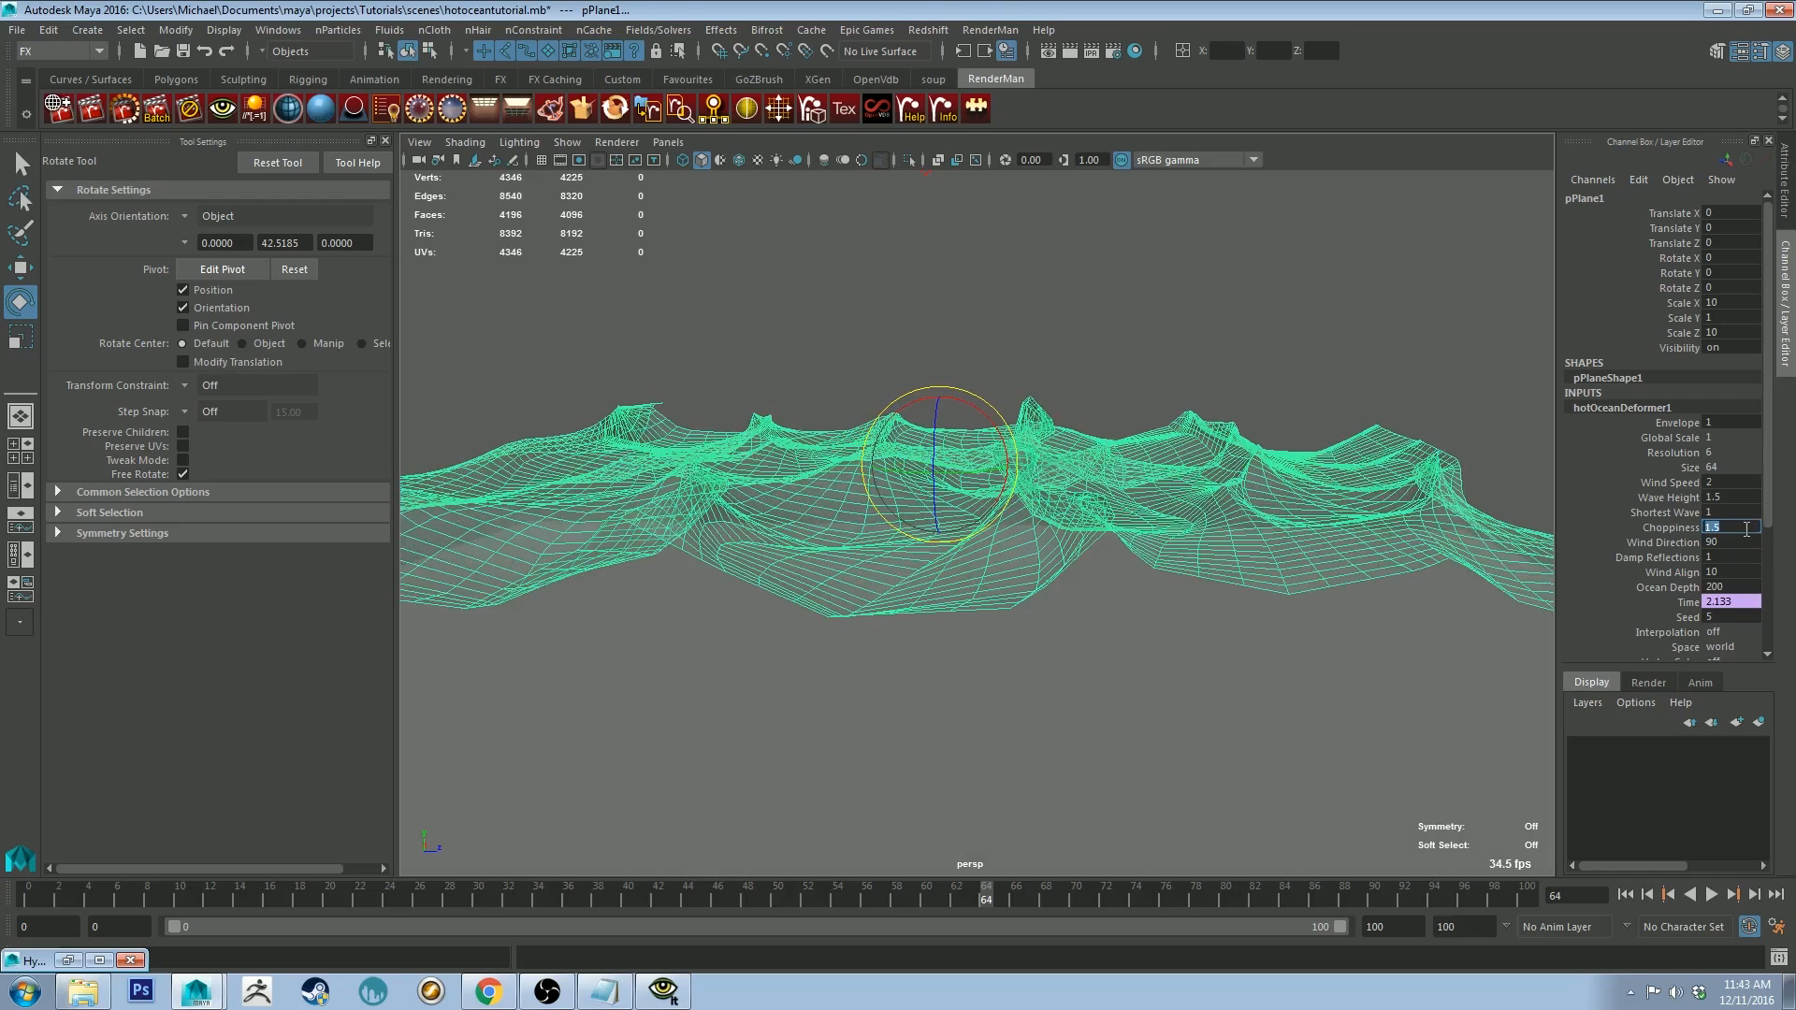
key(Return)
Step: Deselect the ocean, return to shaded display, and re-render the choppier waves from a low angle before stopping the render
click(1445, 425)
key(5)
mouse_move(1400, 341)
alt+mouse_down()
mouse_move(1071, 534)
mouse_move(994, 511)
mouse_move(1030, 501)
mouse_move(1029, 517)
alt+mouse_up()
click(128, 112)
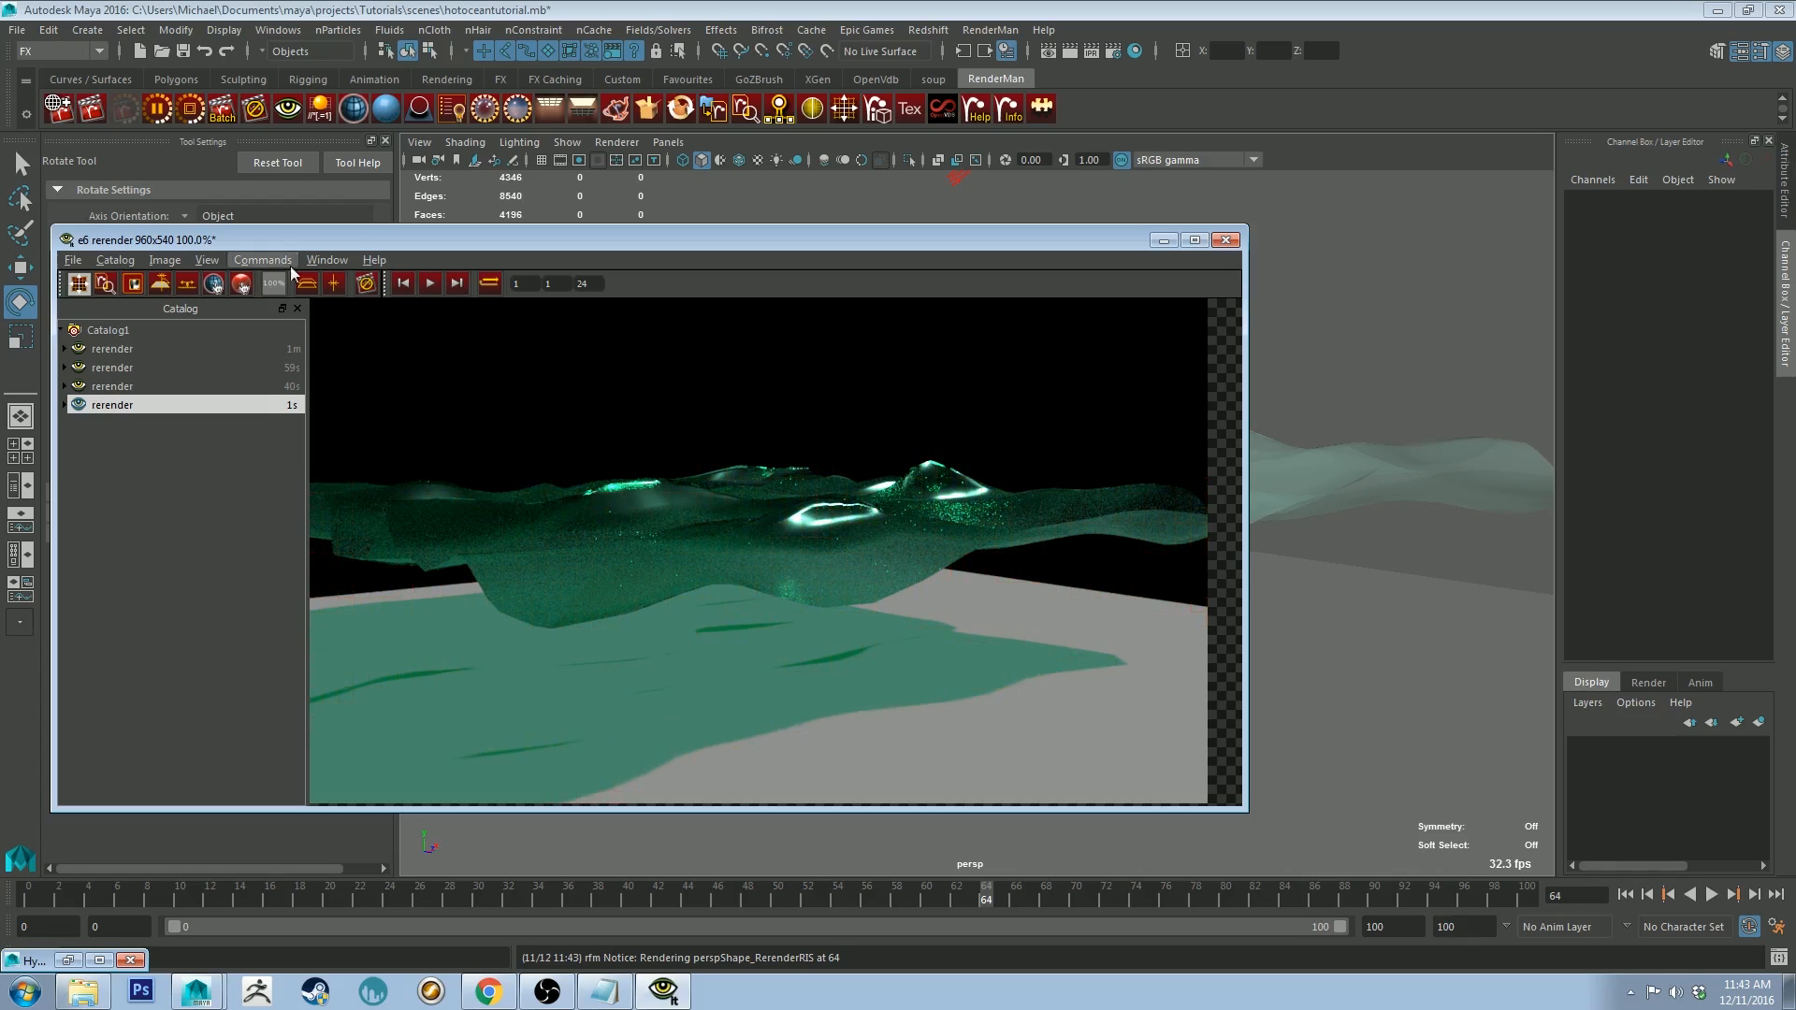
click(366, 284)
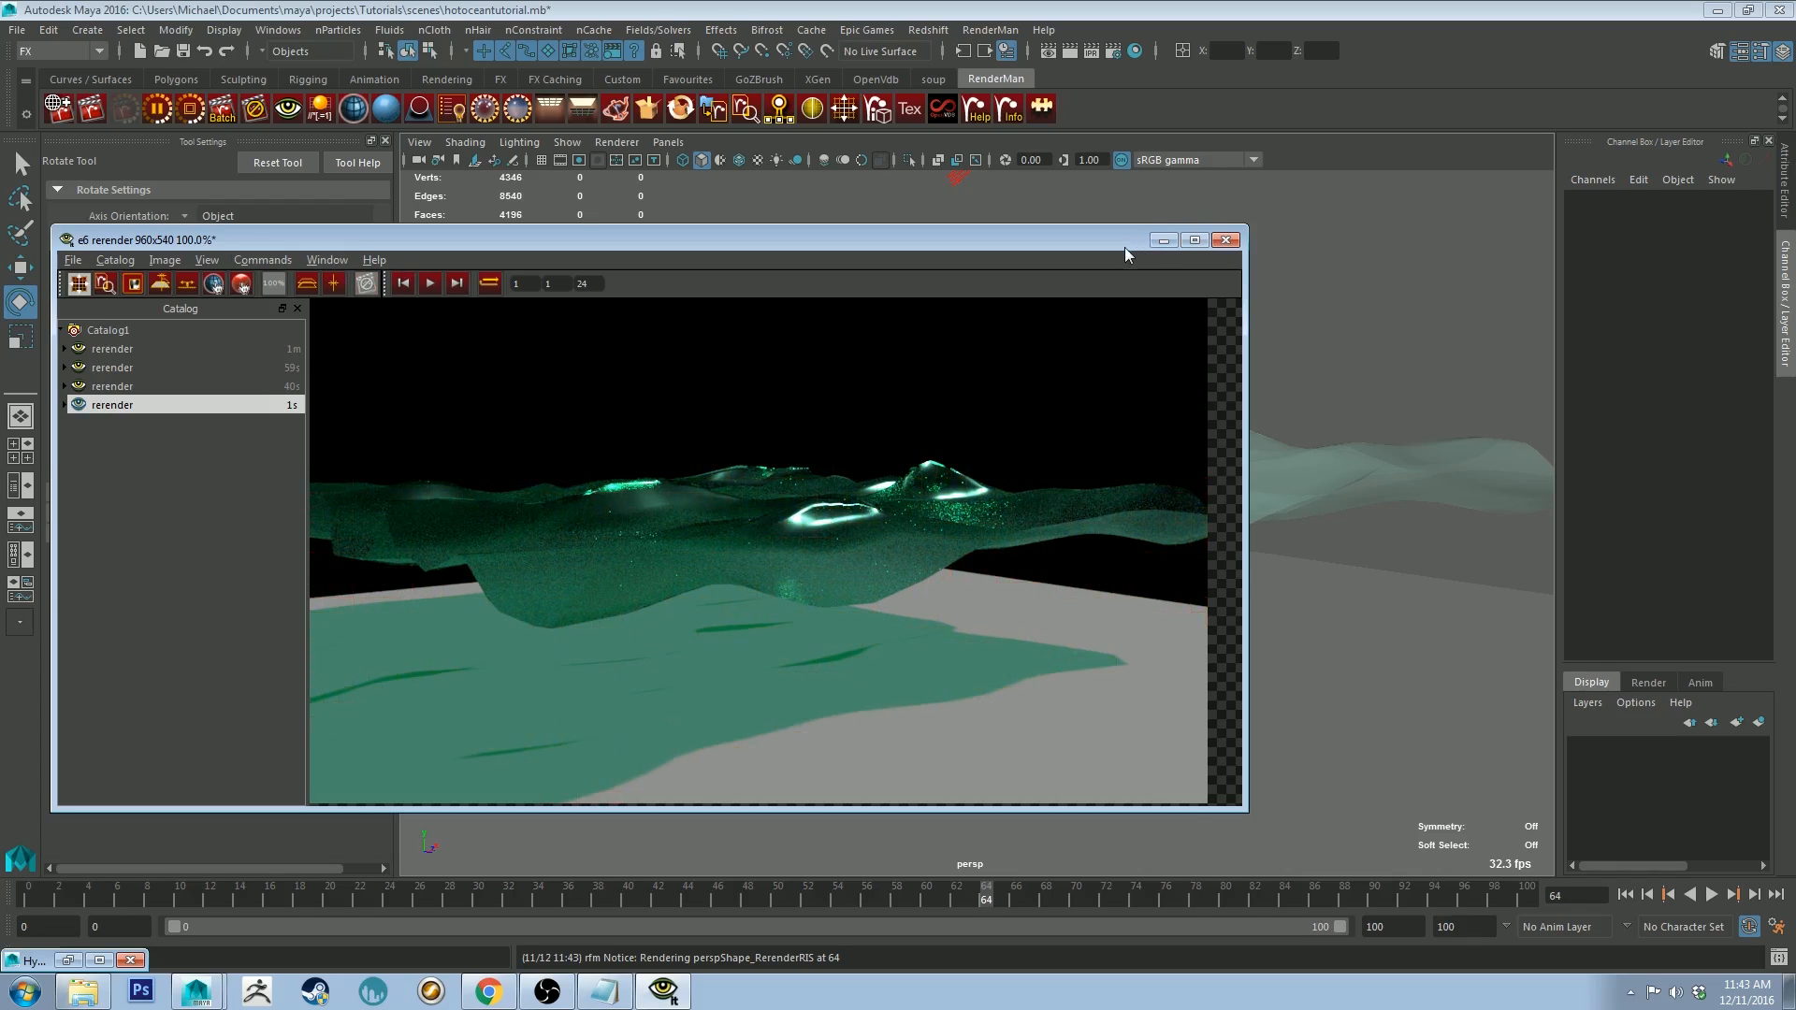
Step: Review the Features, IPR Sampling and Sampling settings in RenderMan Controls, then close them
click(1225, 240)
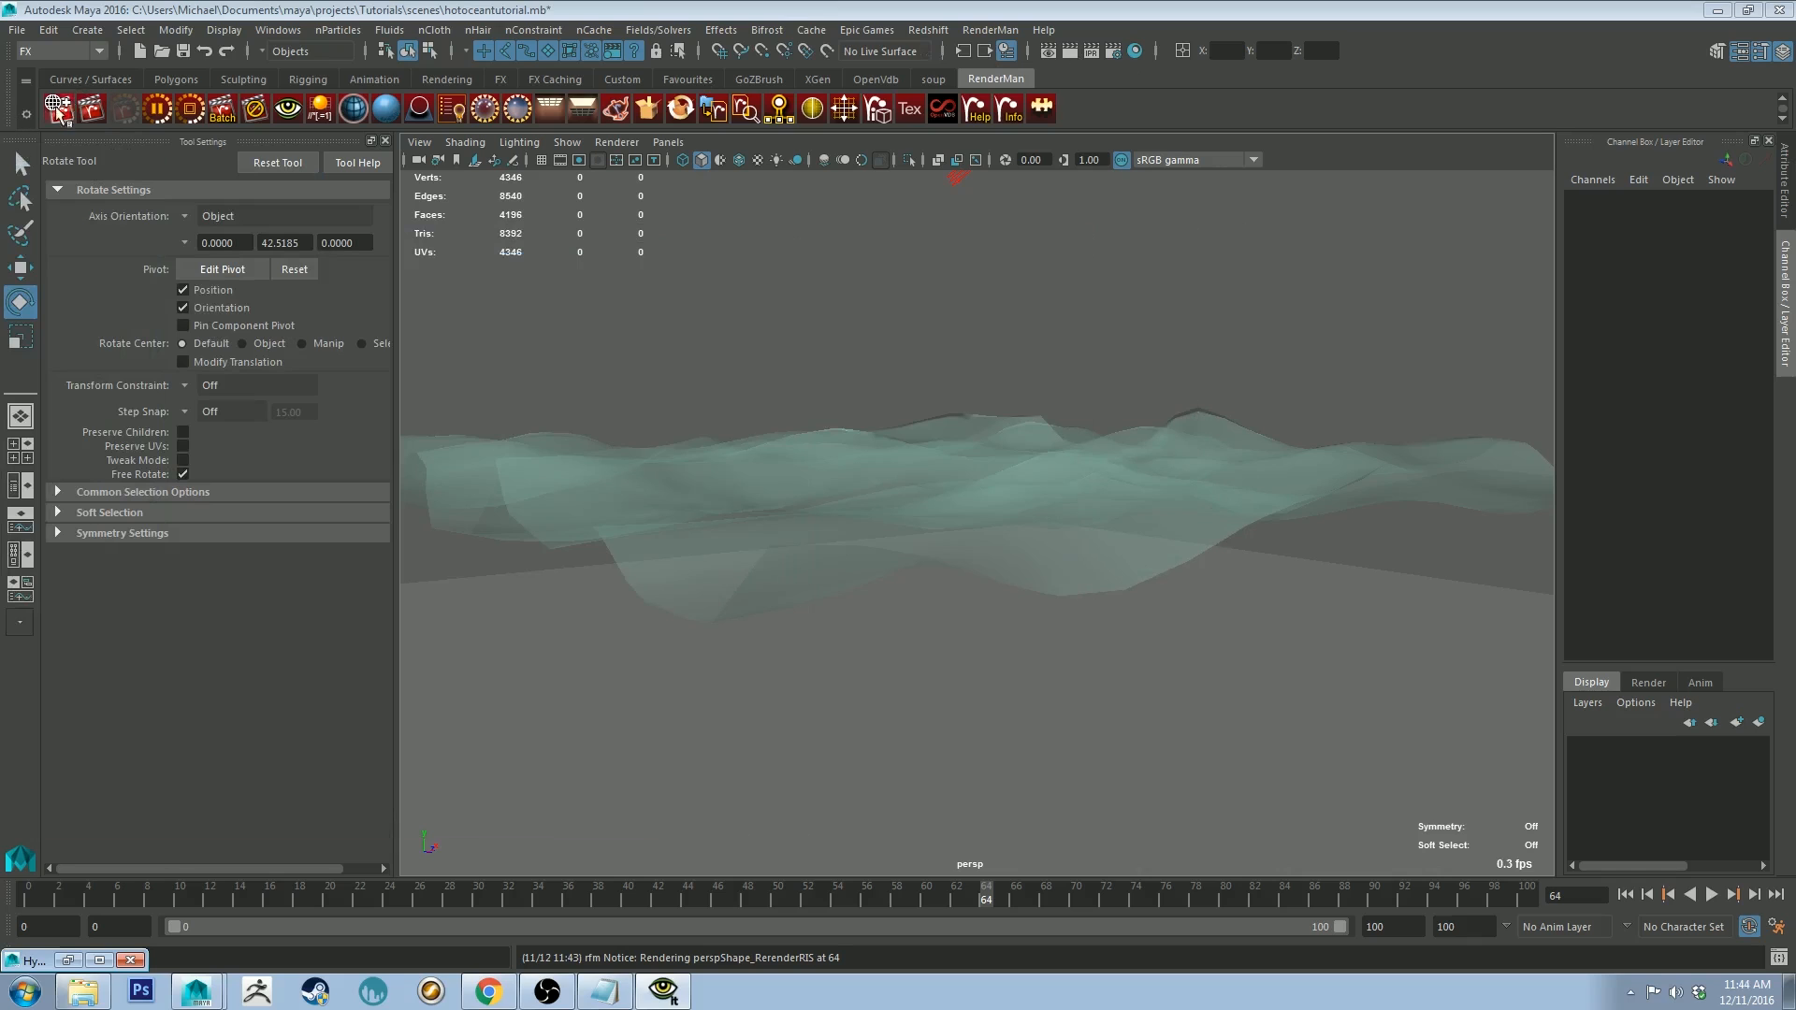
click(80, 114)
click(750, 350)
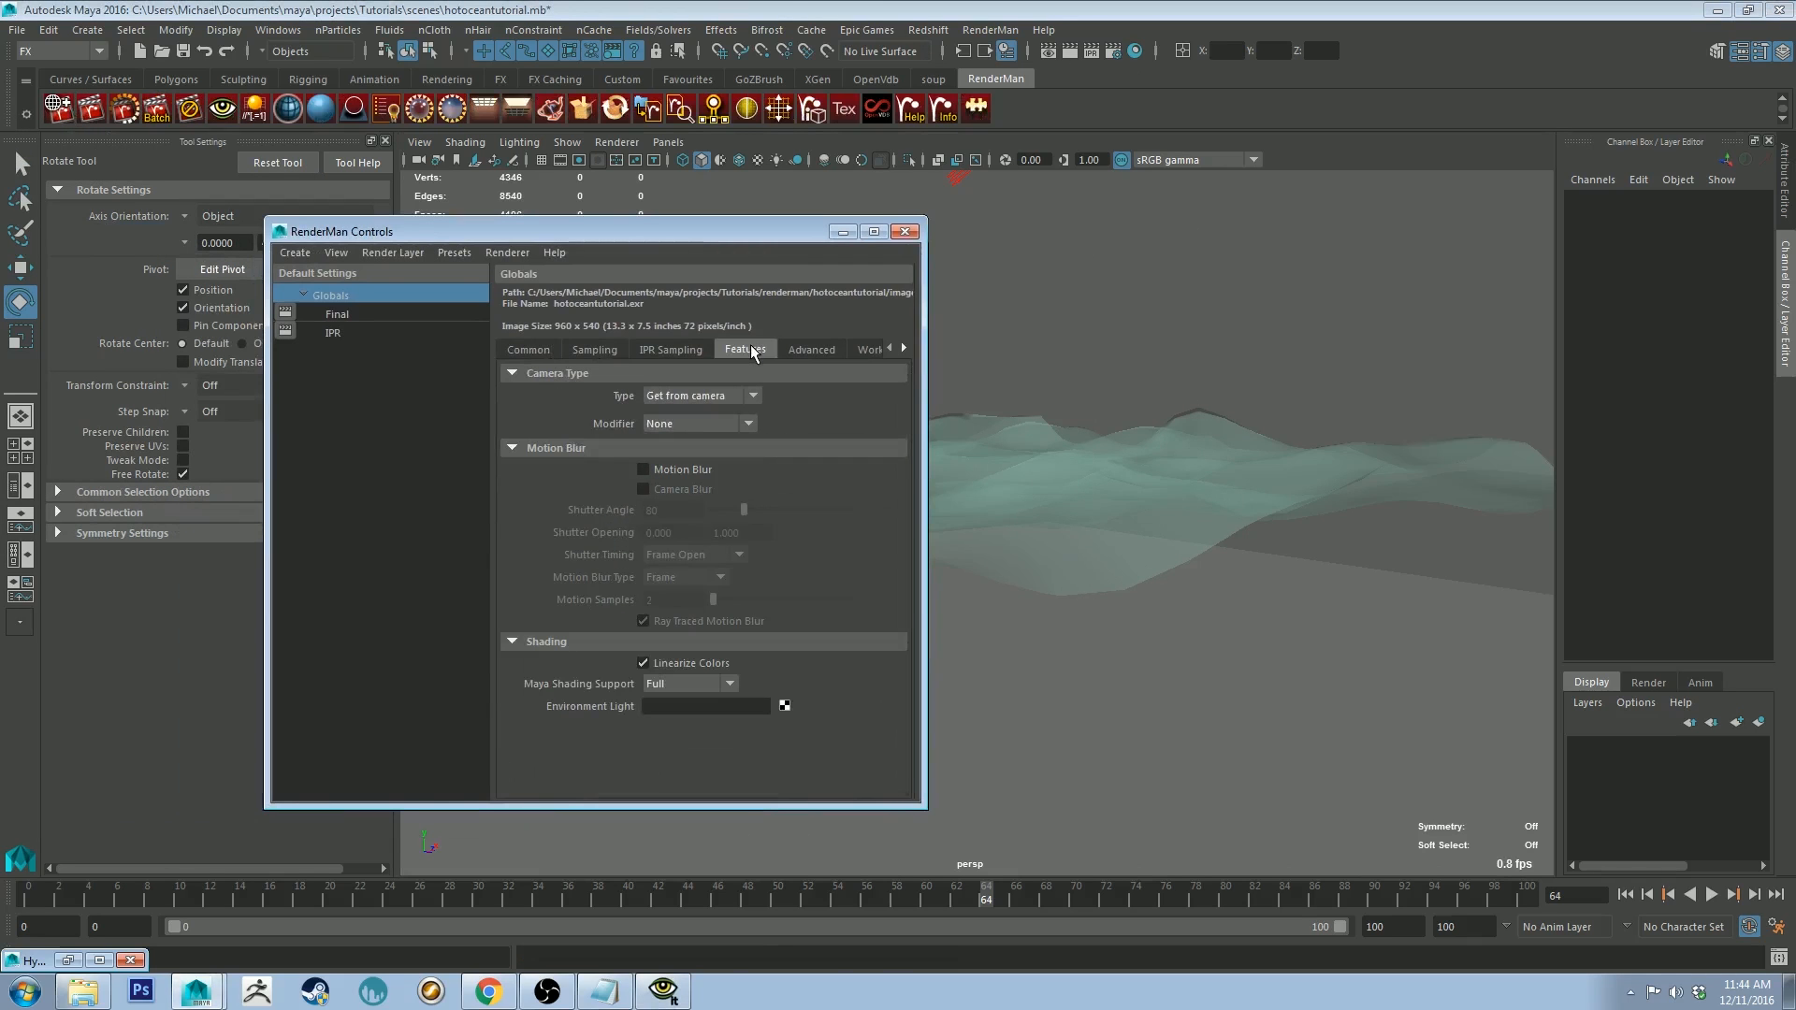
click(671, 350)
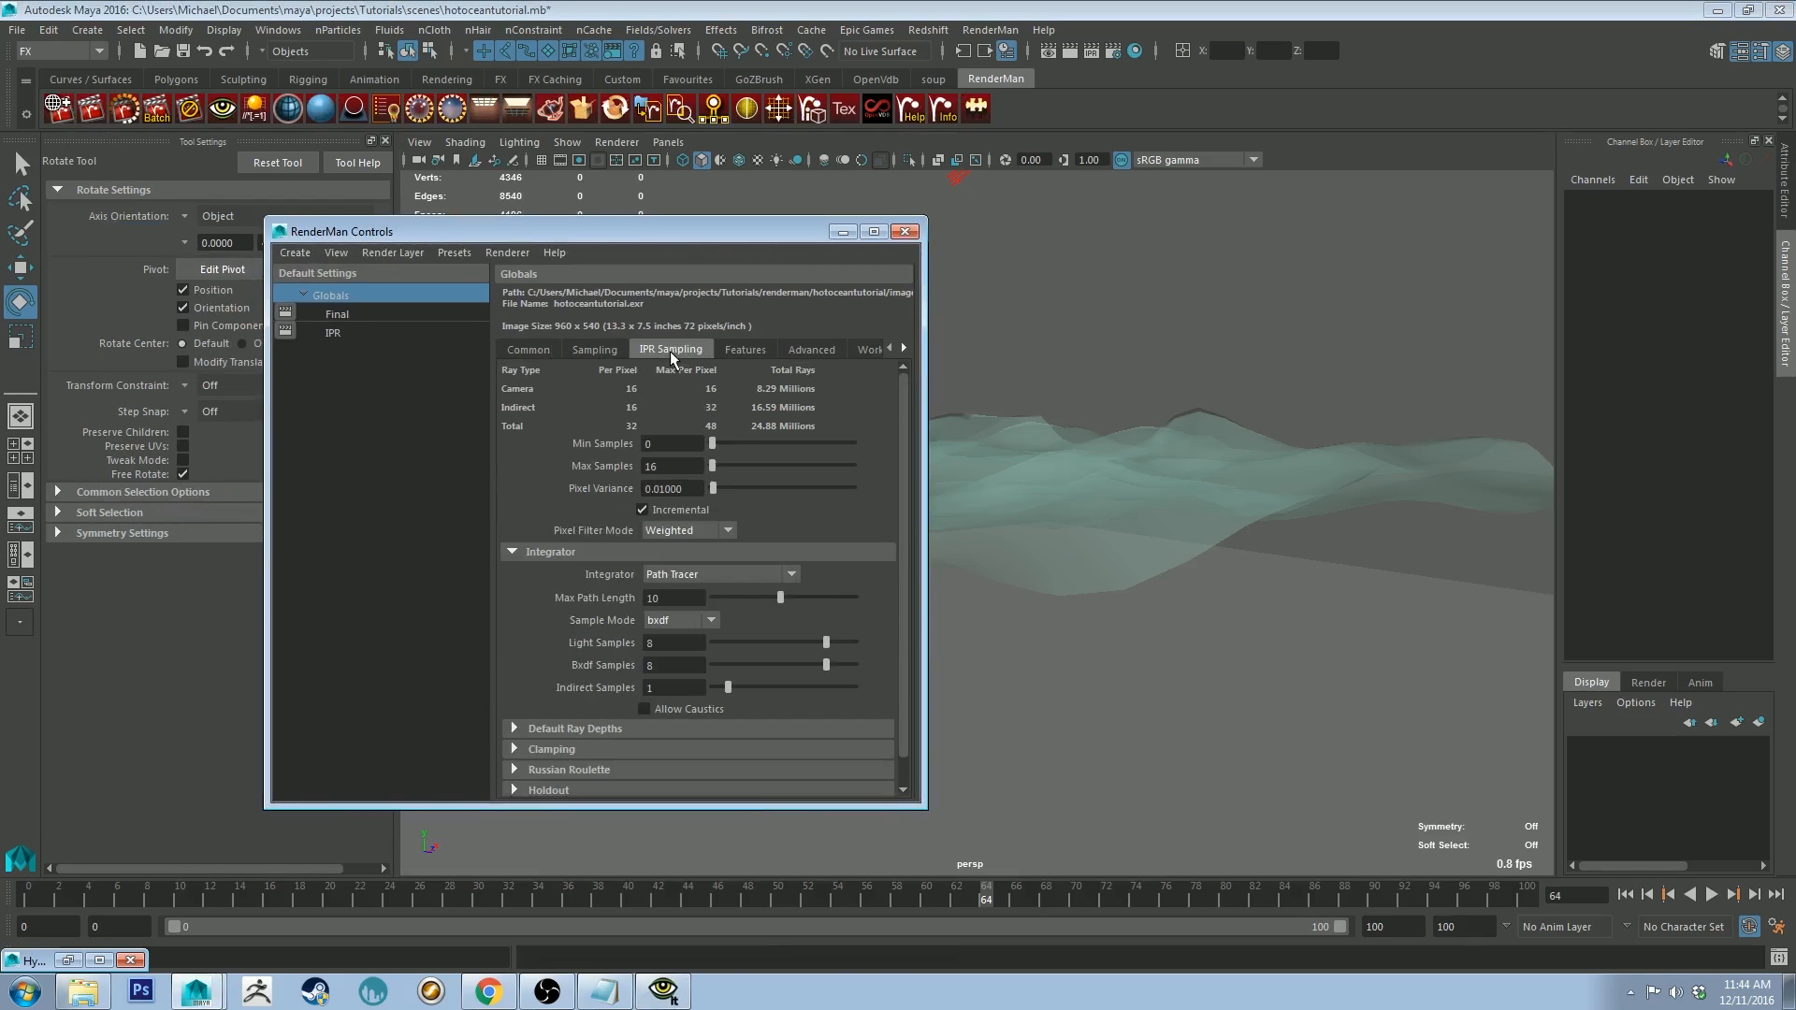
click(608, 353)
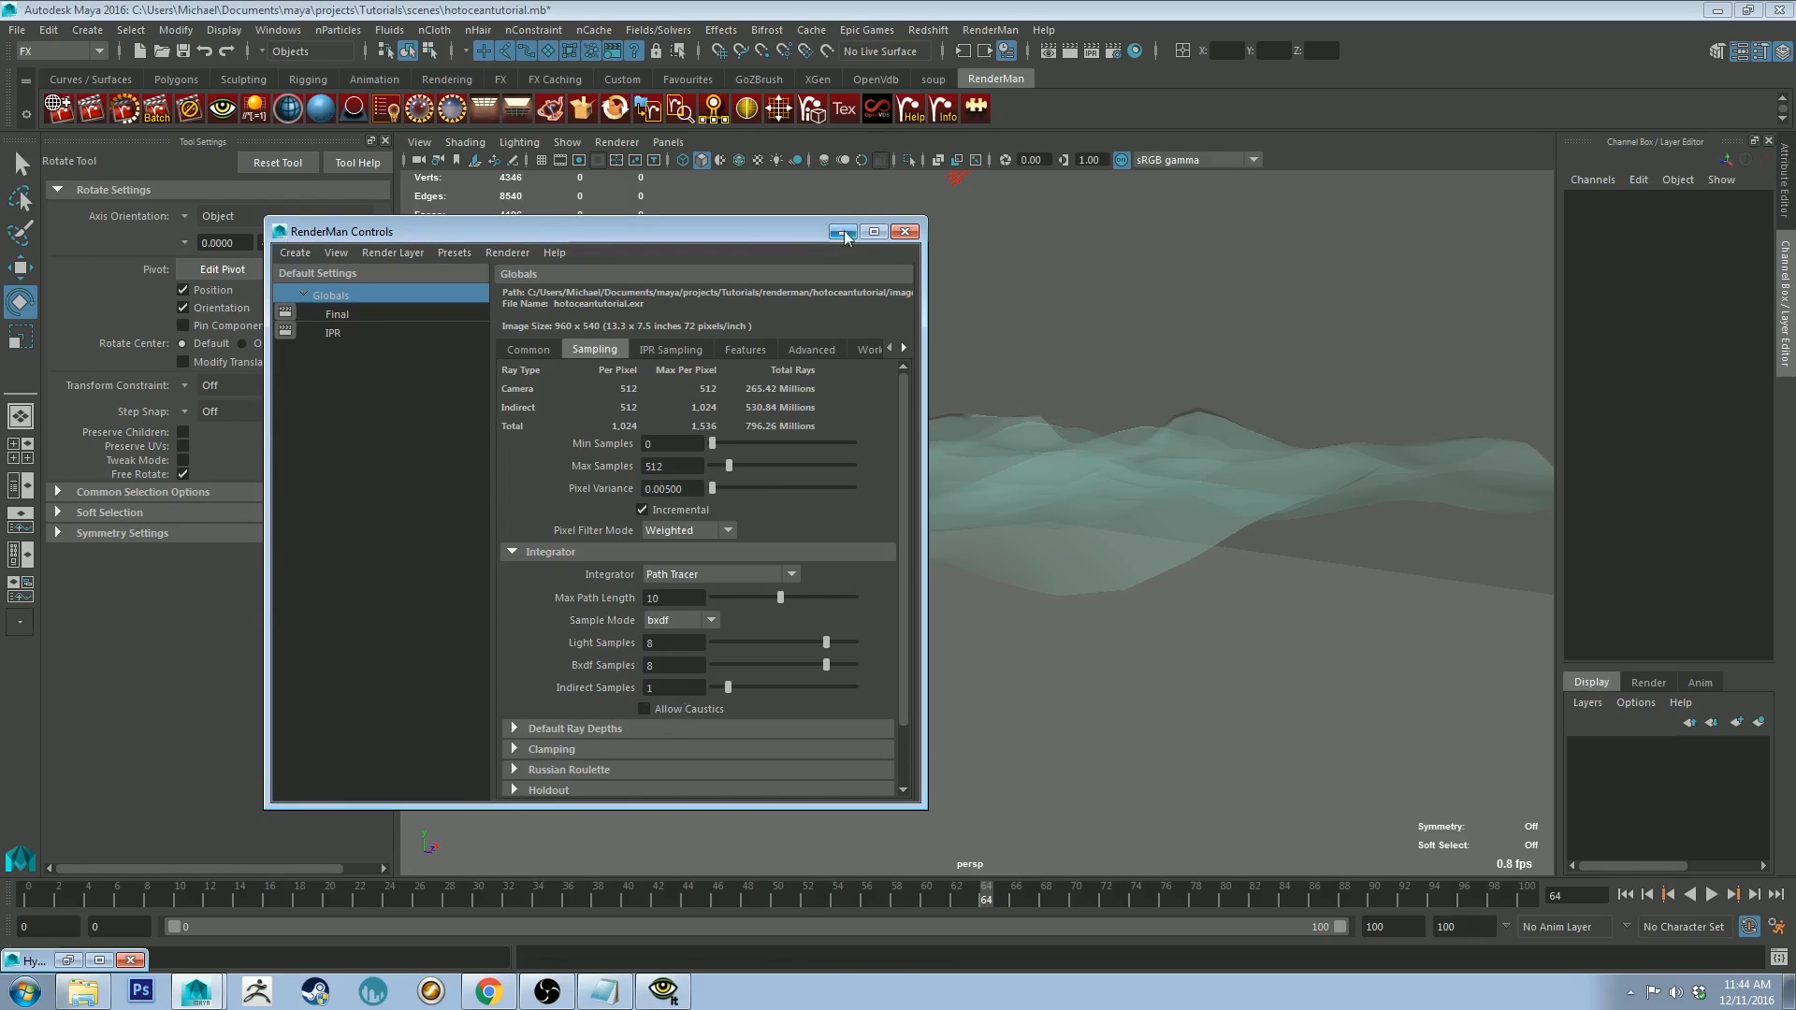
click(903, 232)
Step: Minimize the render window, add a PxrStdEnvMapLight around the ocean, and show its attributes
drag(655, 233, 1114, 206)
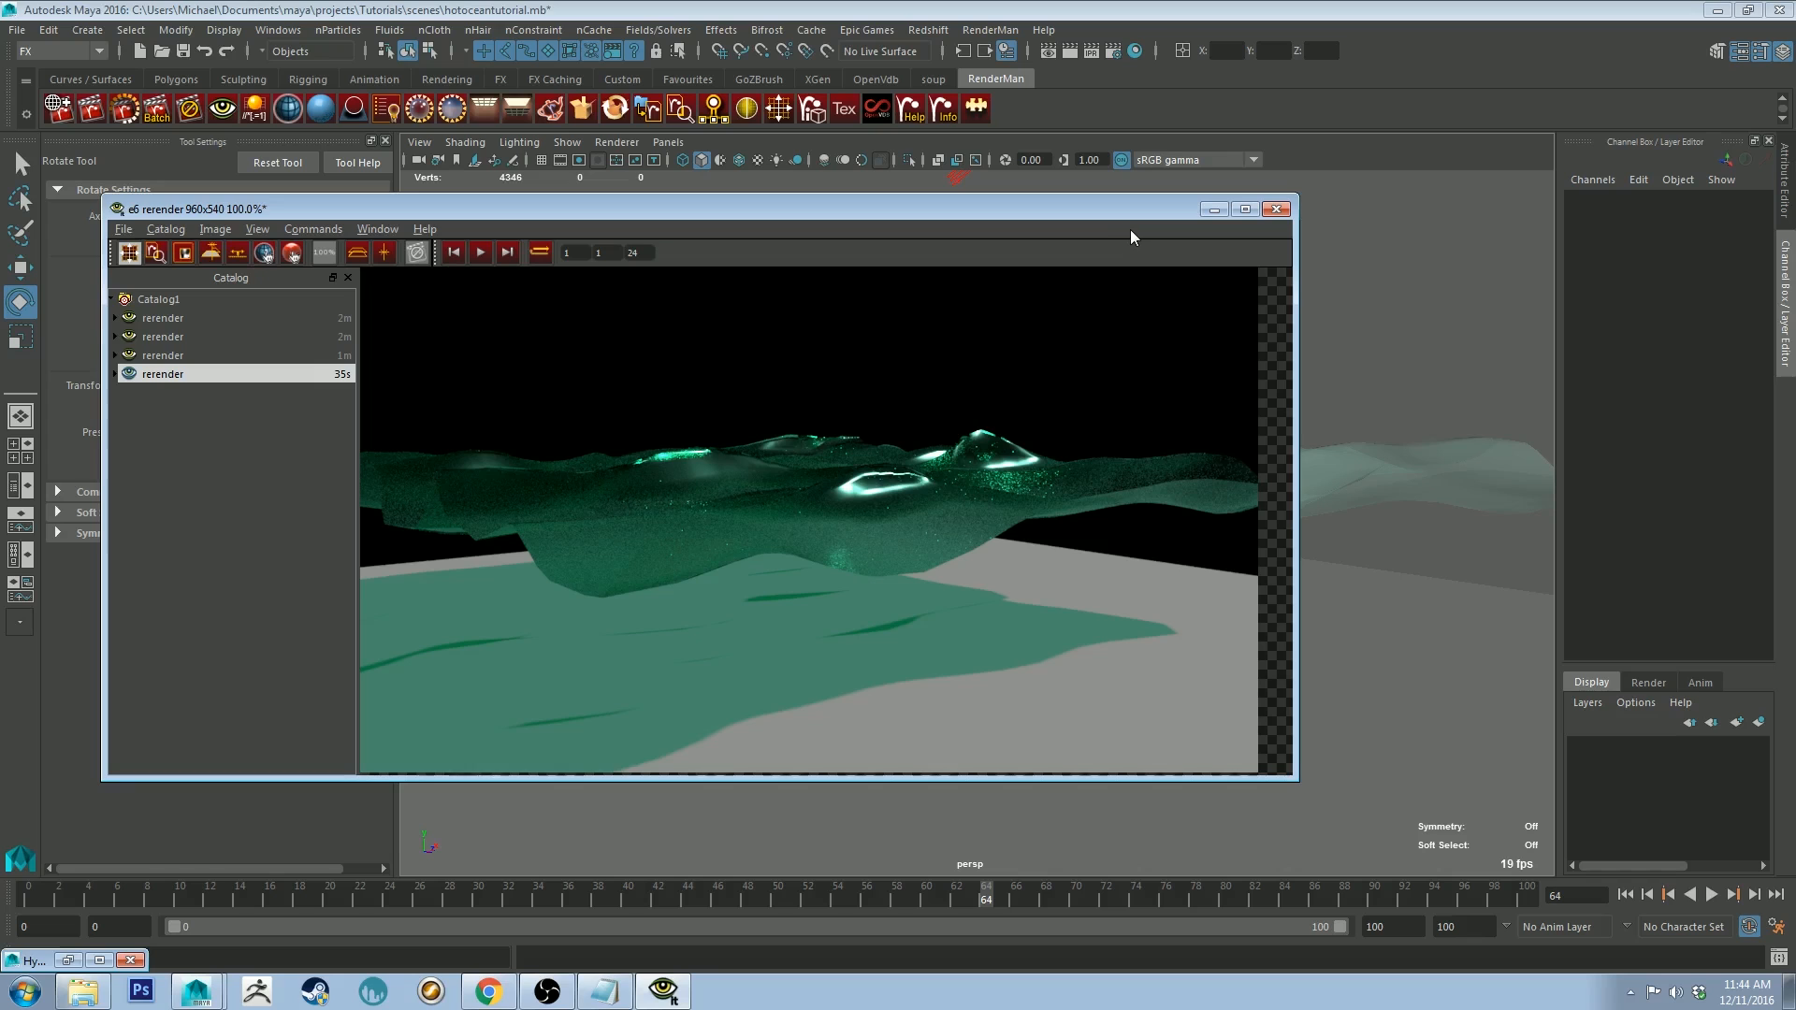
click(1214, 209)
alt+drag(1062, 368, 915, 212)
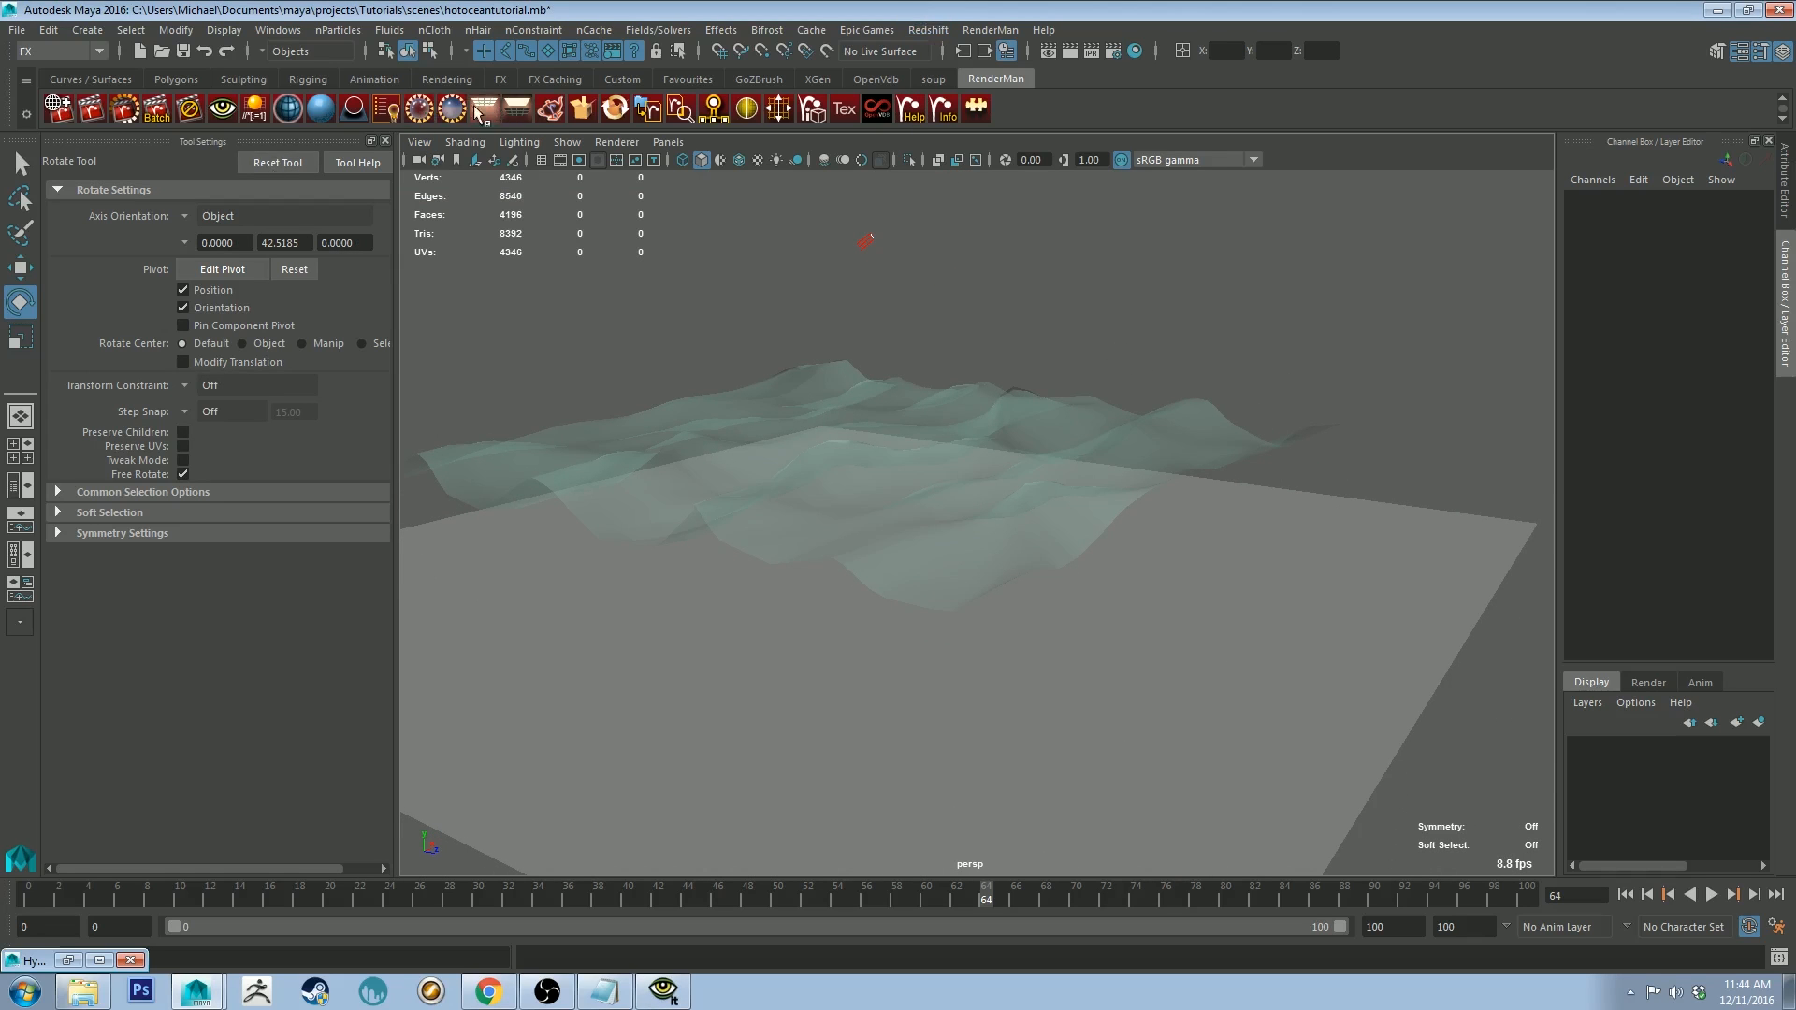
click(418, 112)
click(1382, 209)
drag(1385, 207, 1118, 208)
click(1788, 181)
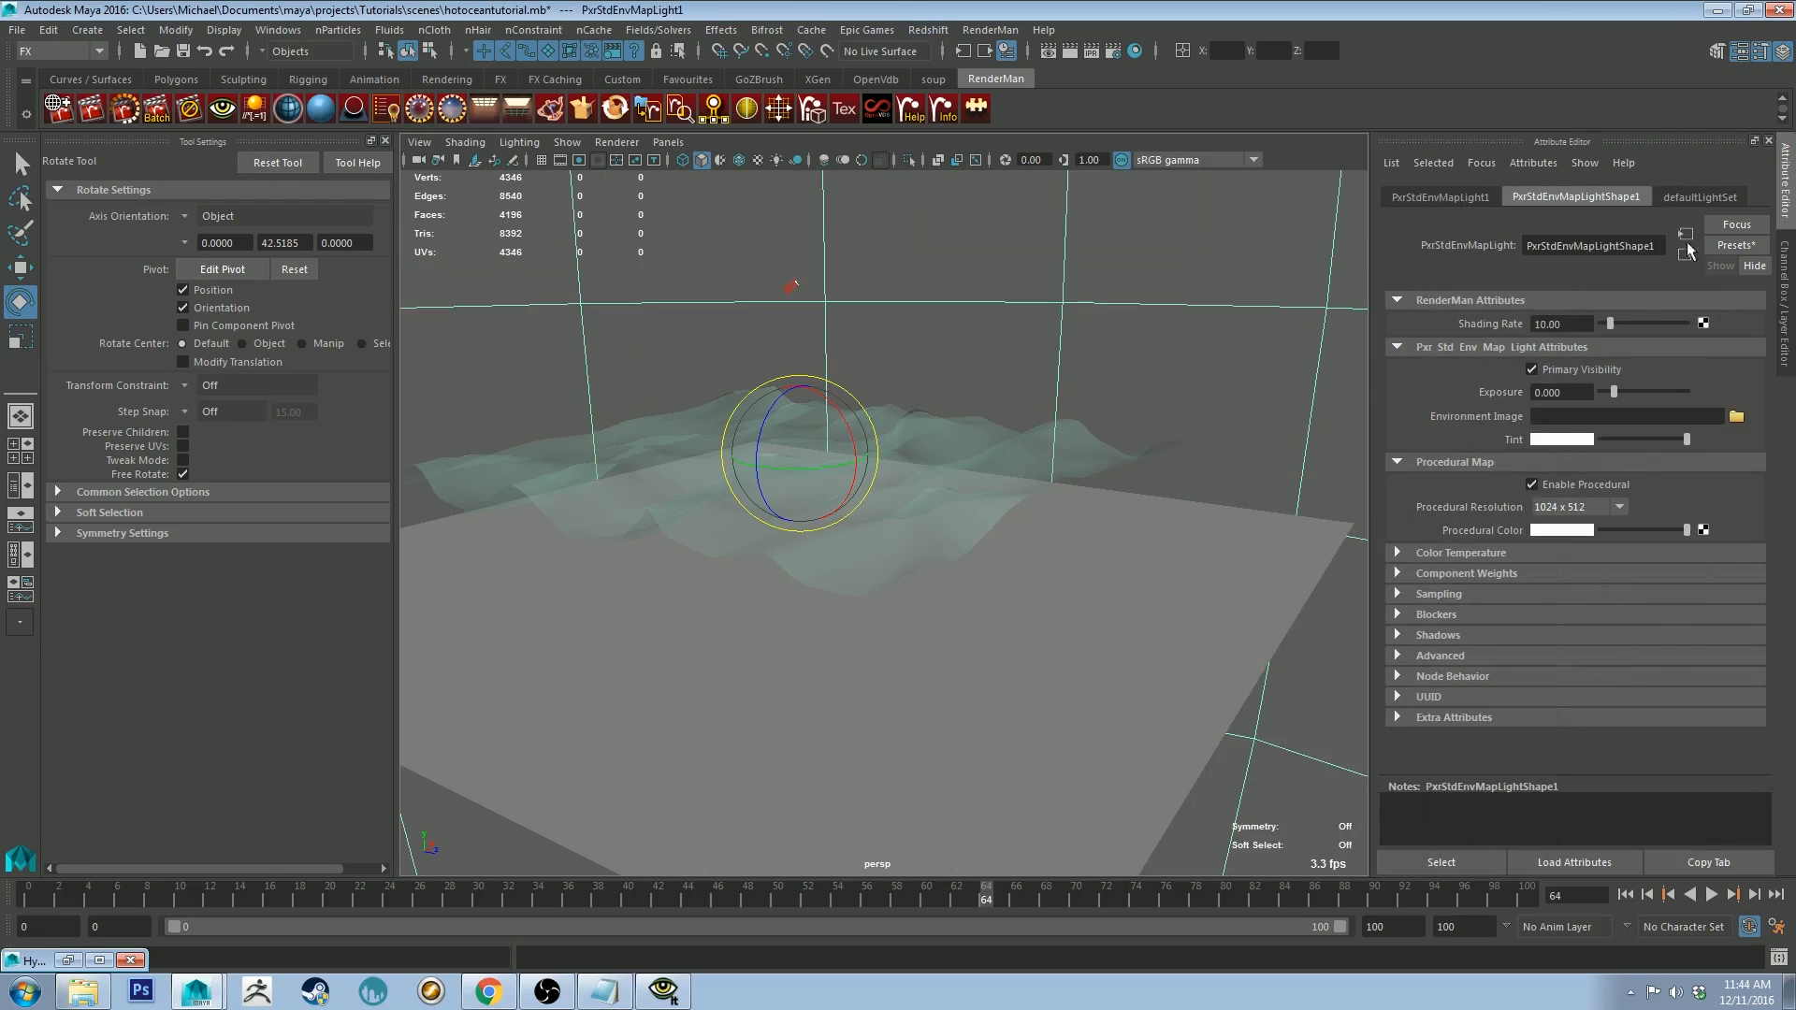
Step: Tint the environment light light cyan, preview the ocean in a RenderMan re-render, and stop the render
click(1553, 438)
drag(1485, 487, 1545, 498)
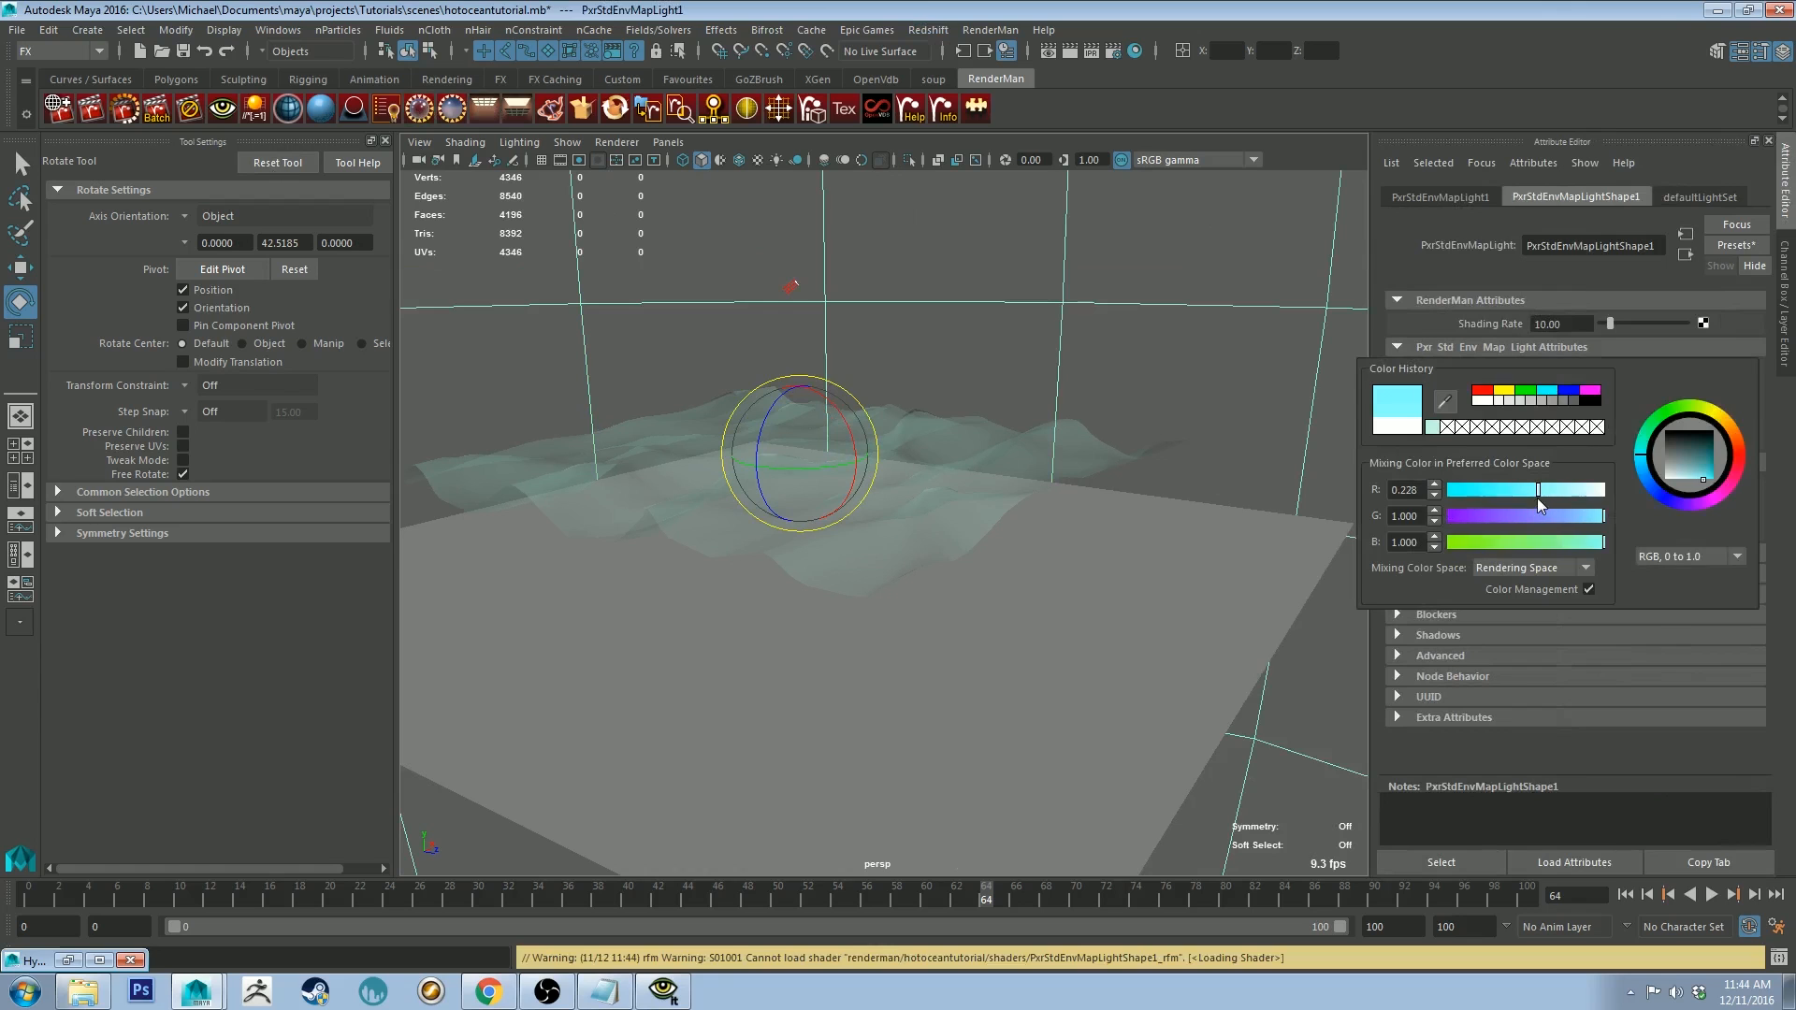
alt+drag(997, 299, 995, 402)
alt+middle_drag(995, 402, 1043, 353)
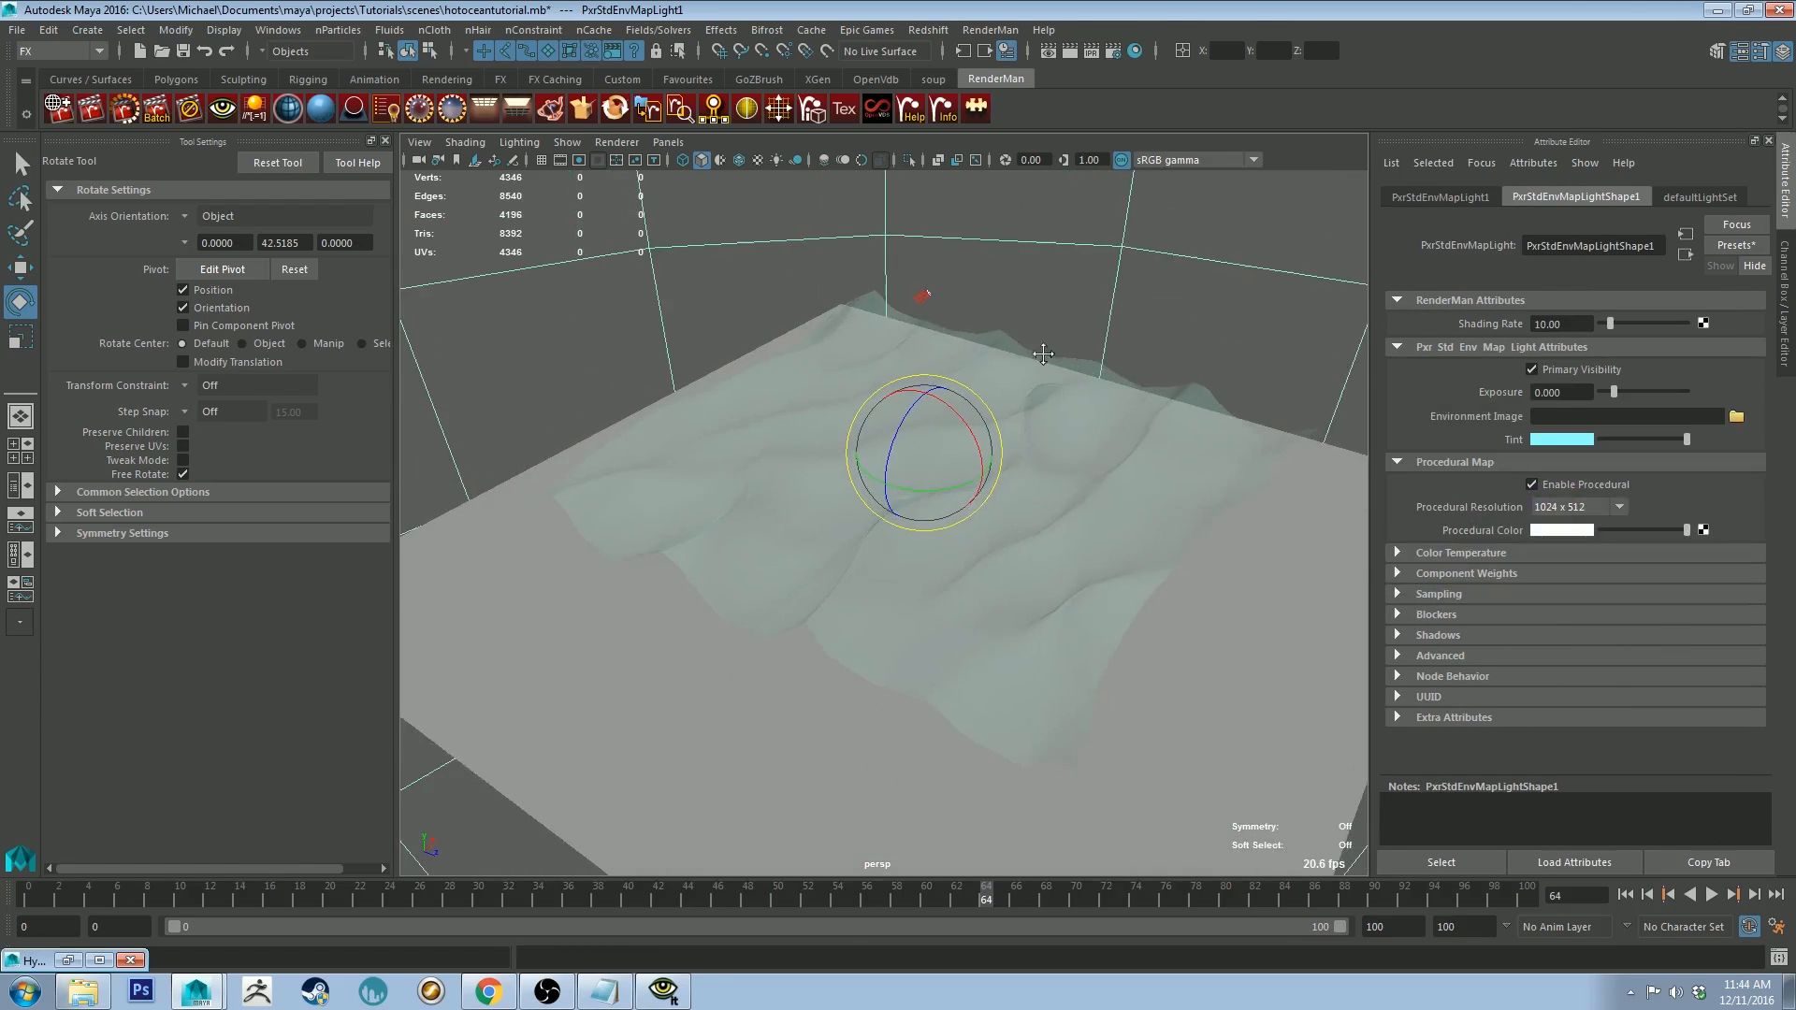
alt+drag(1042, 354, 1049, 348)
alt+middle_drag(1049, 348, 945, 408)
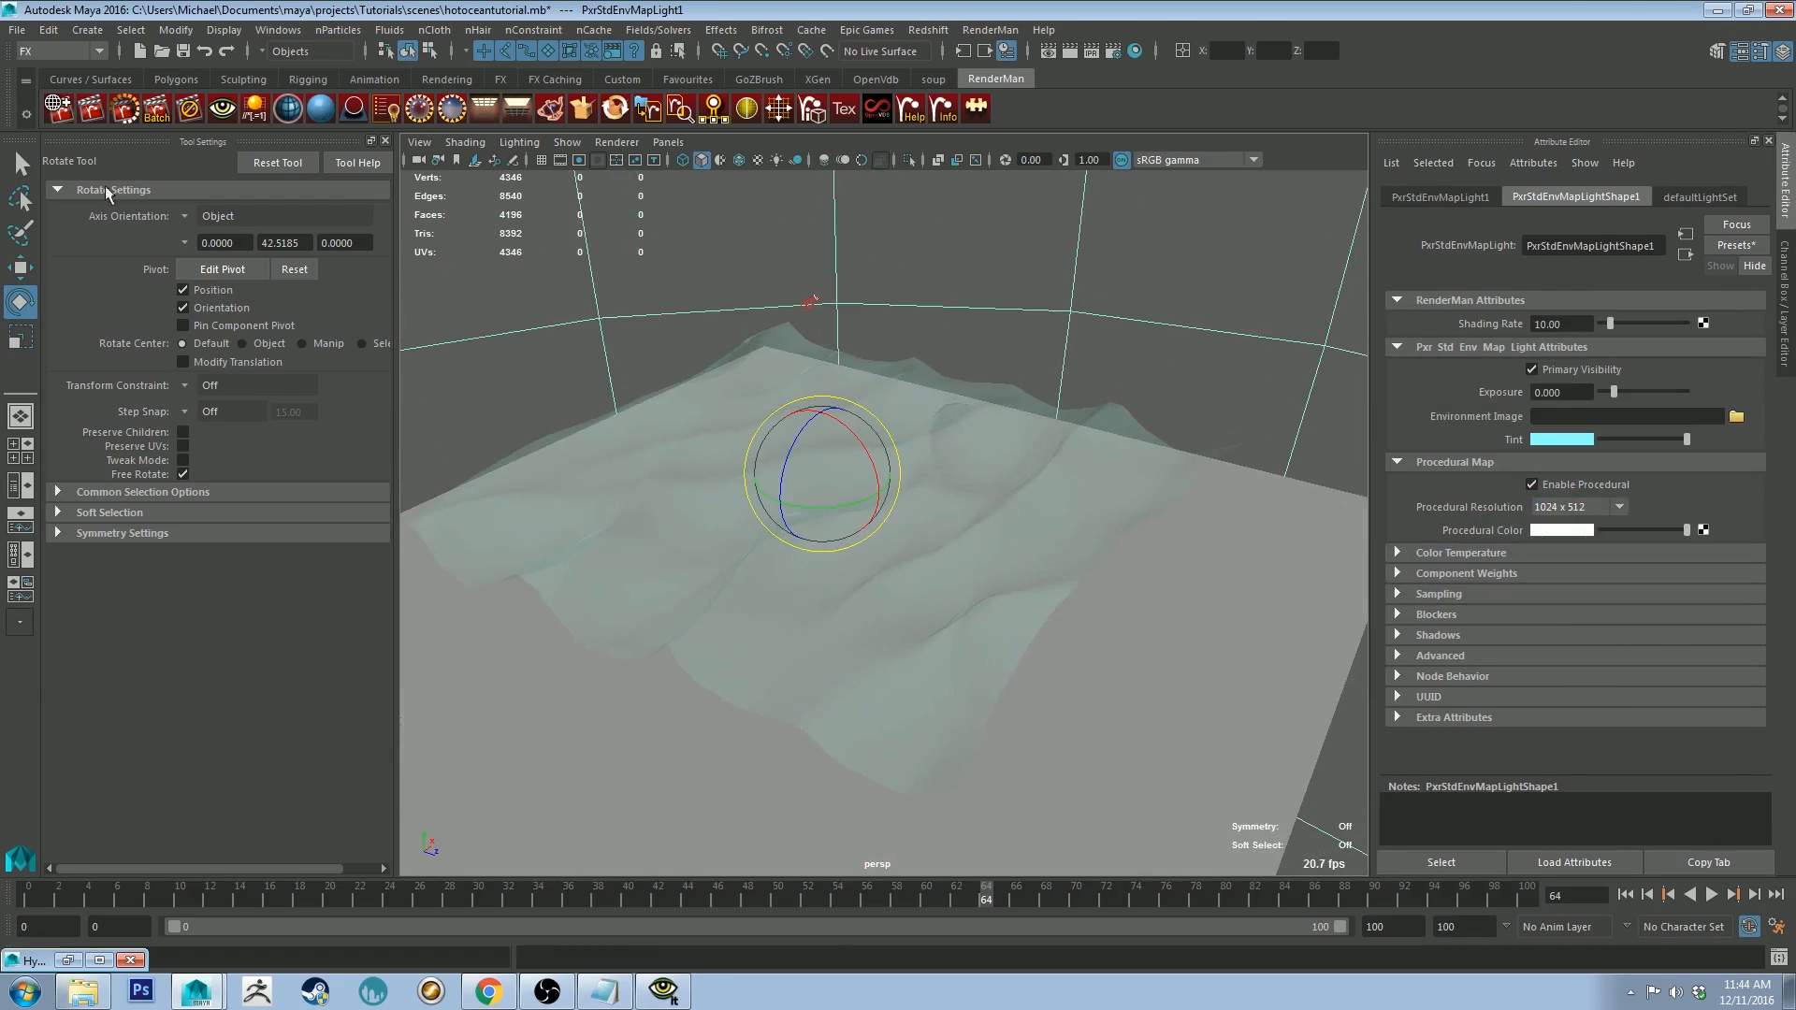
click(124, 109)
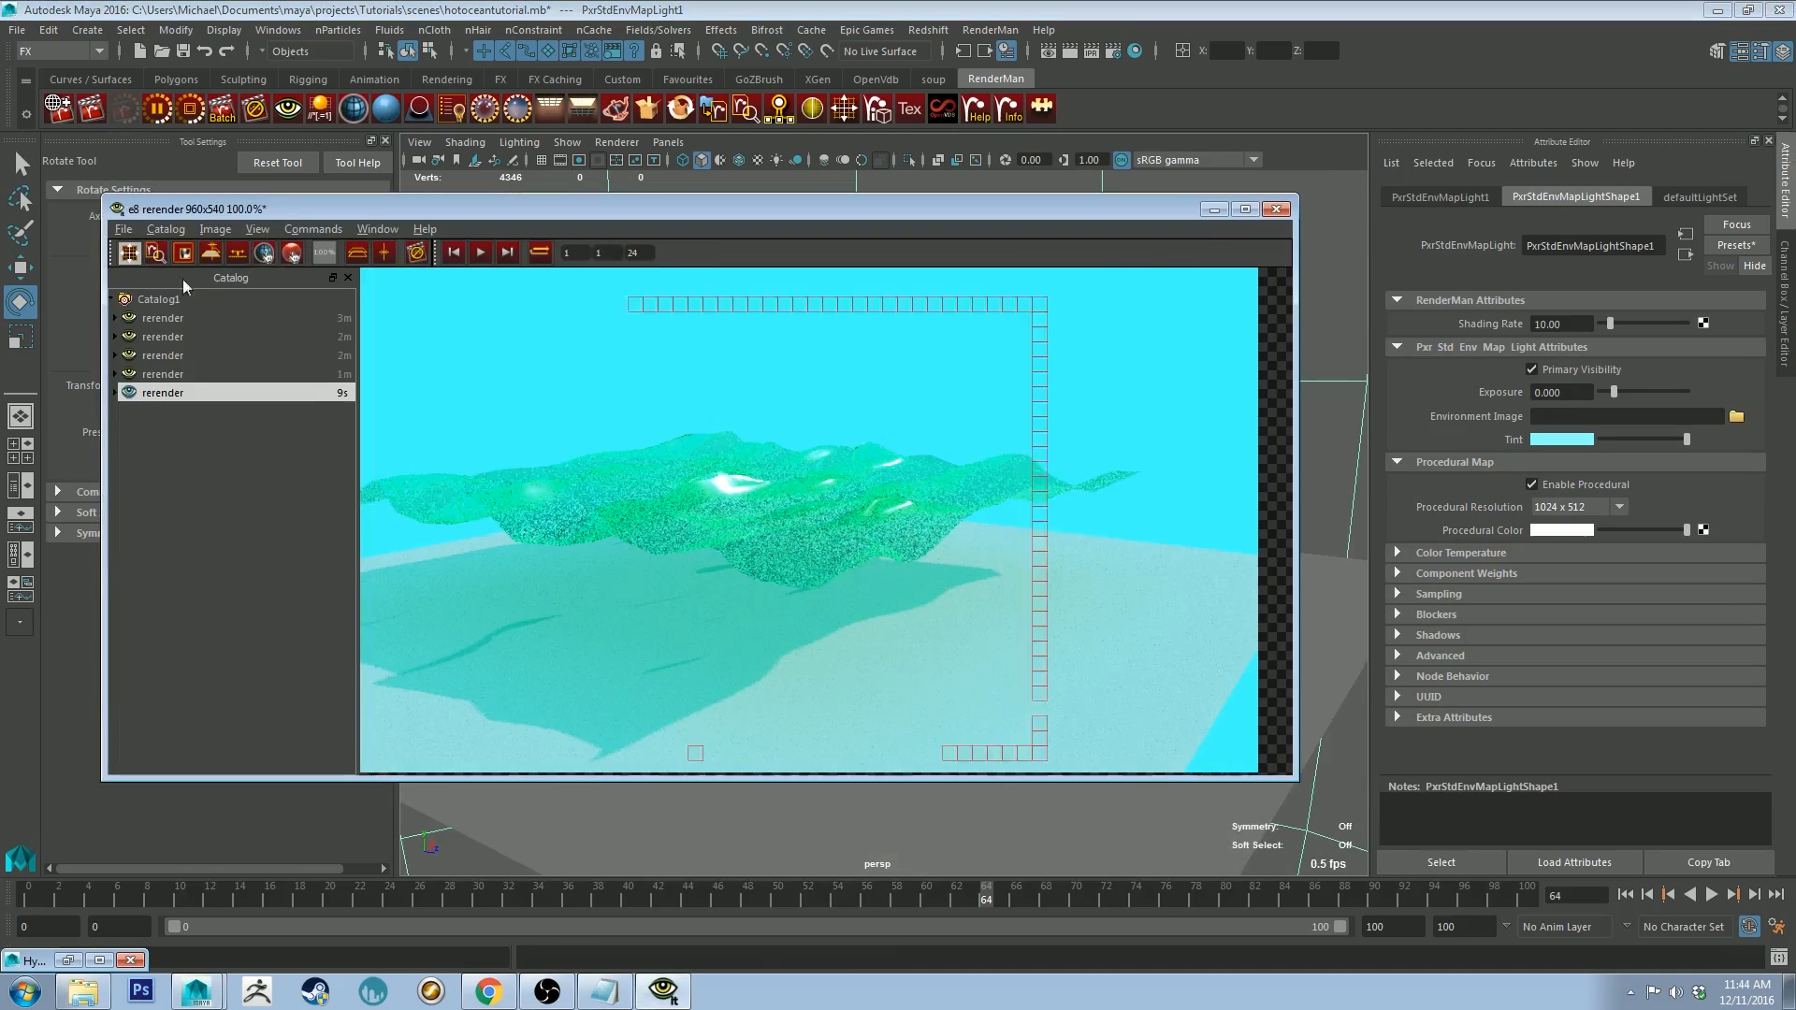
click(189, 112)
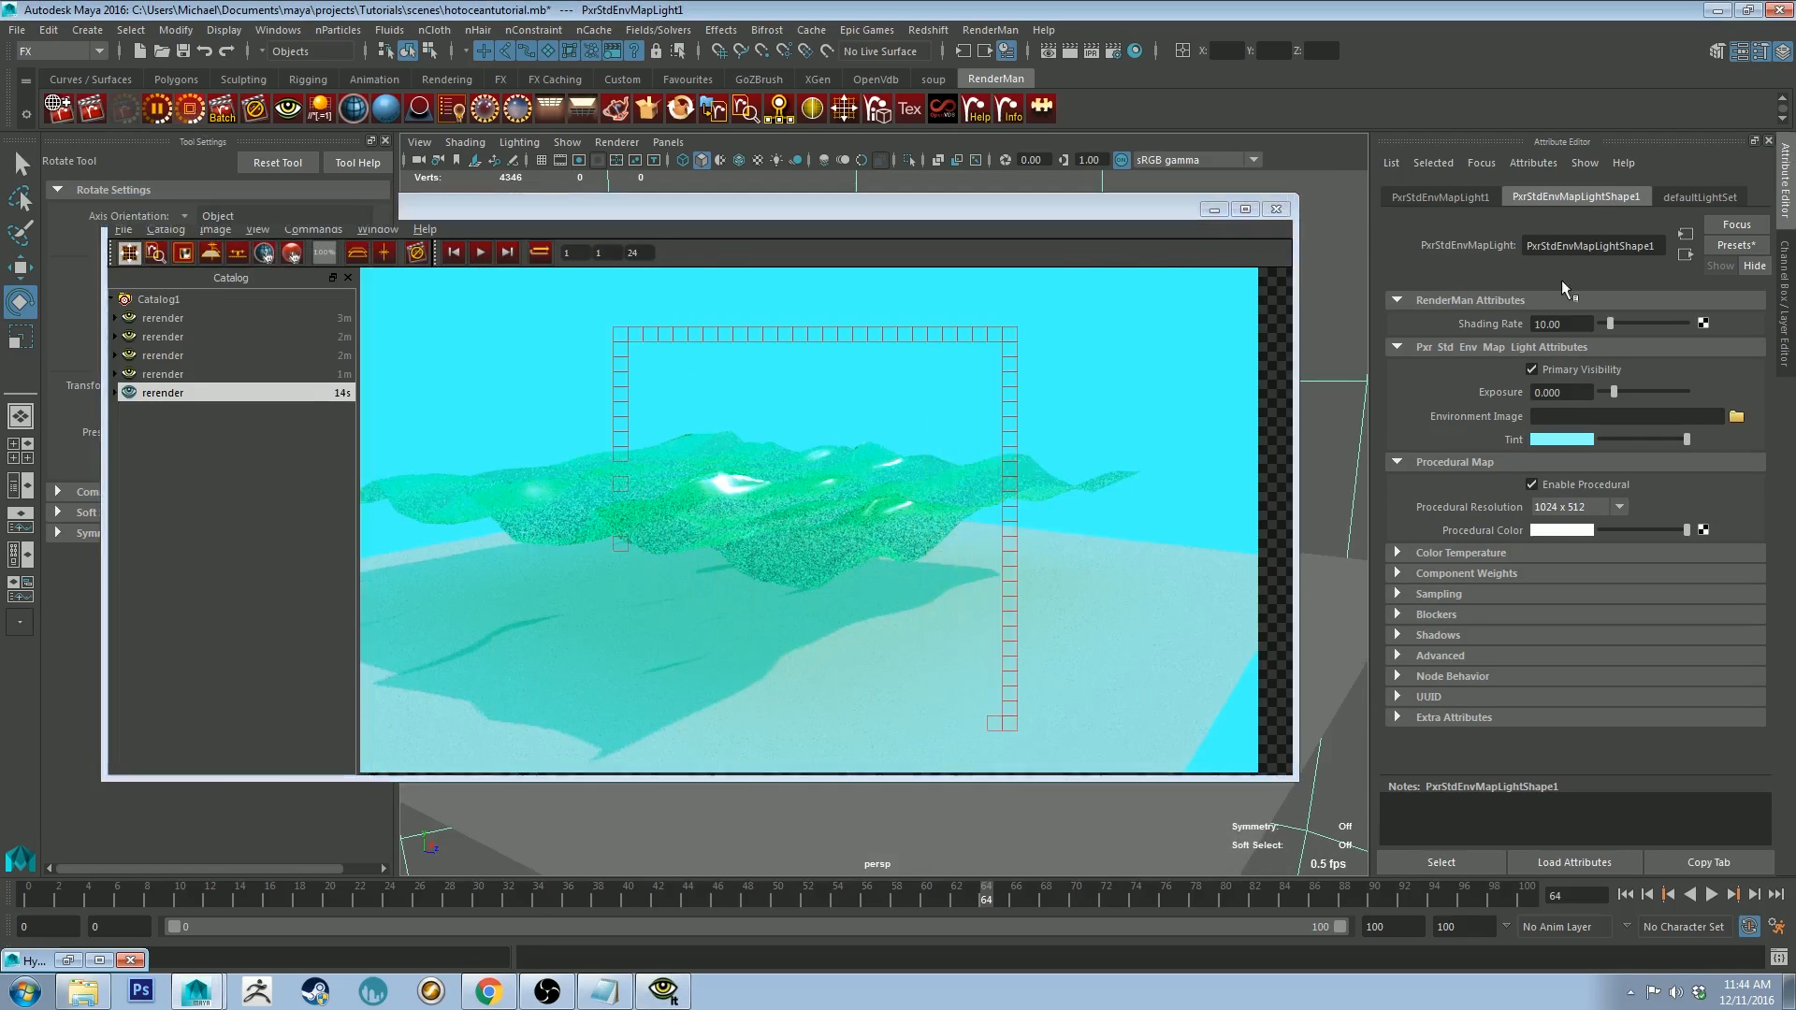
Step: Change the environment light's Tint to a pale sky blue and check it in a new re-render
click(1555, 439)
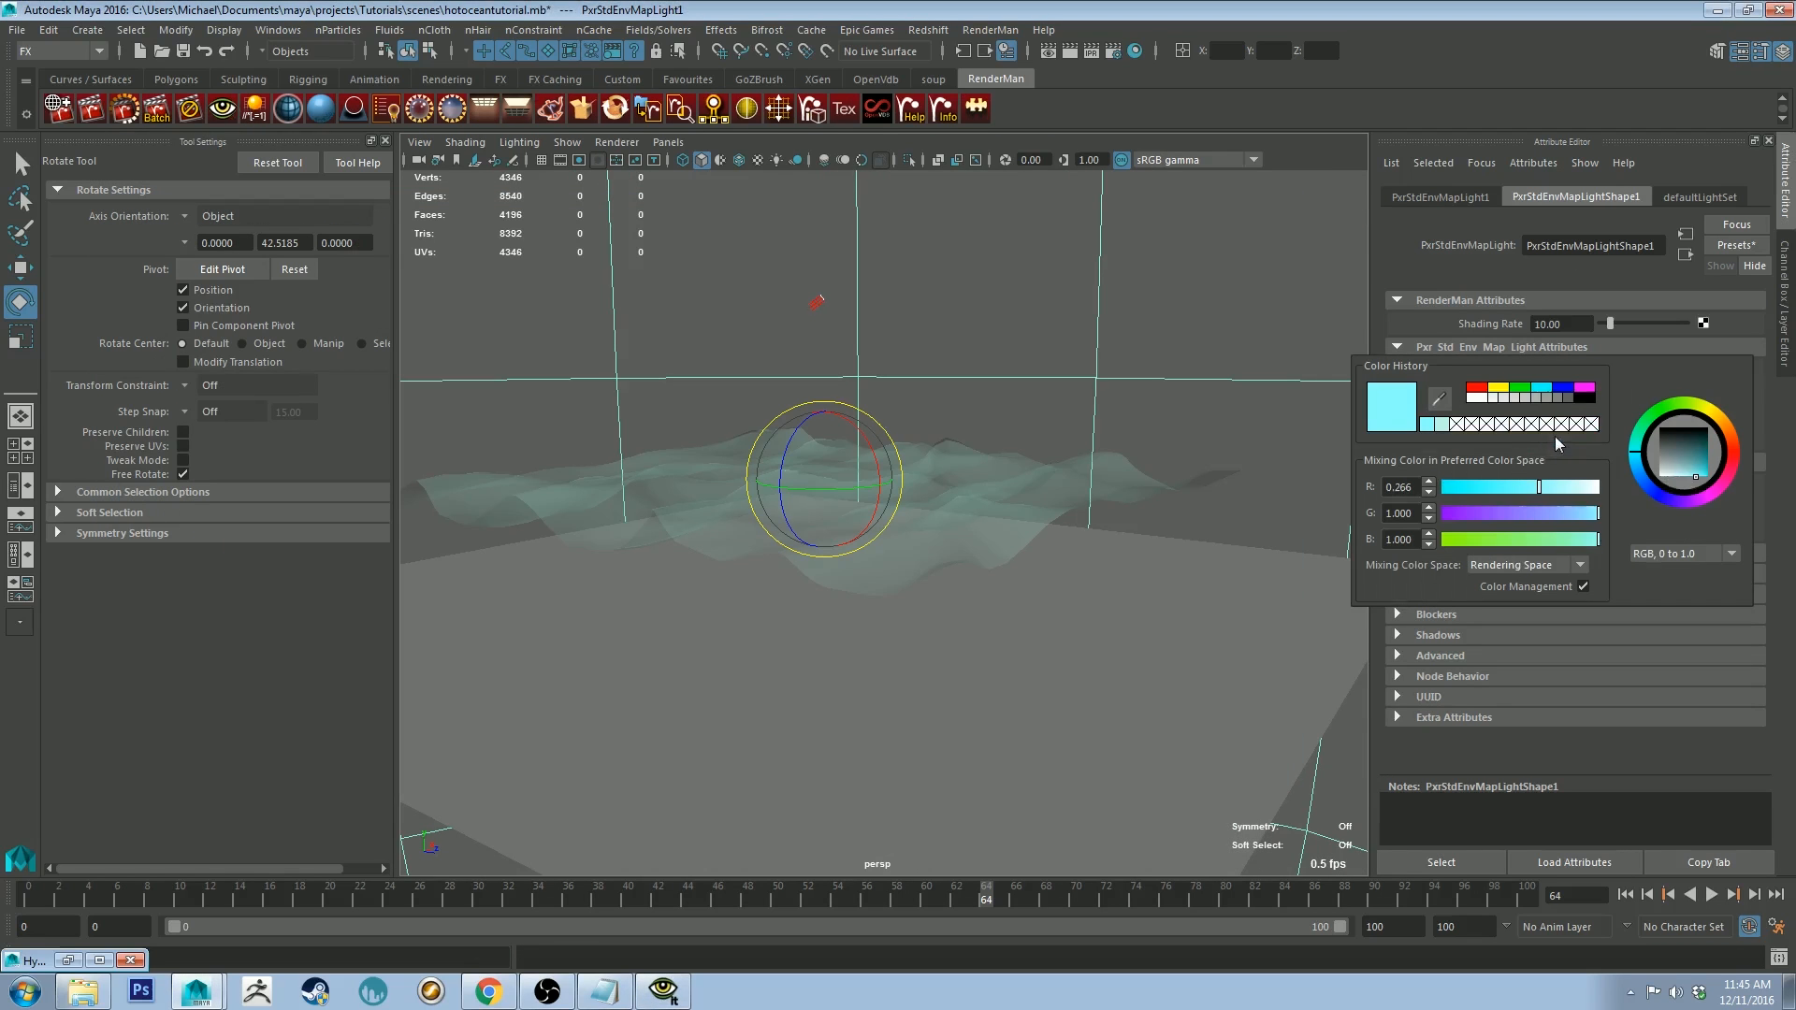
click(1684, 481)
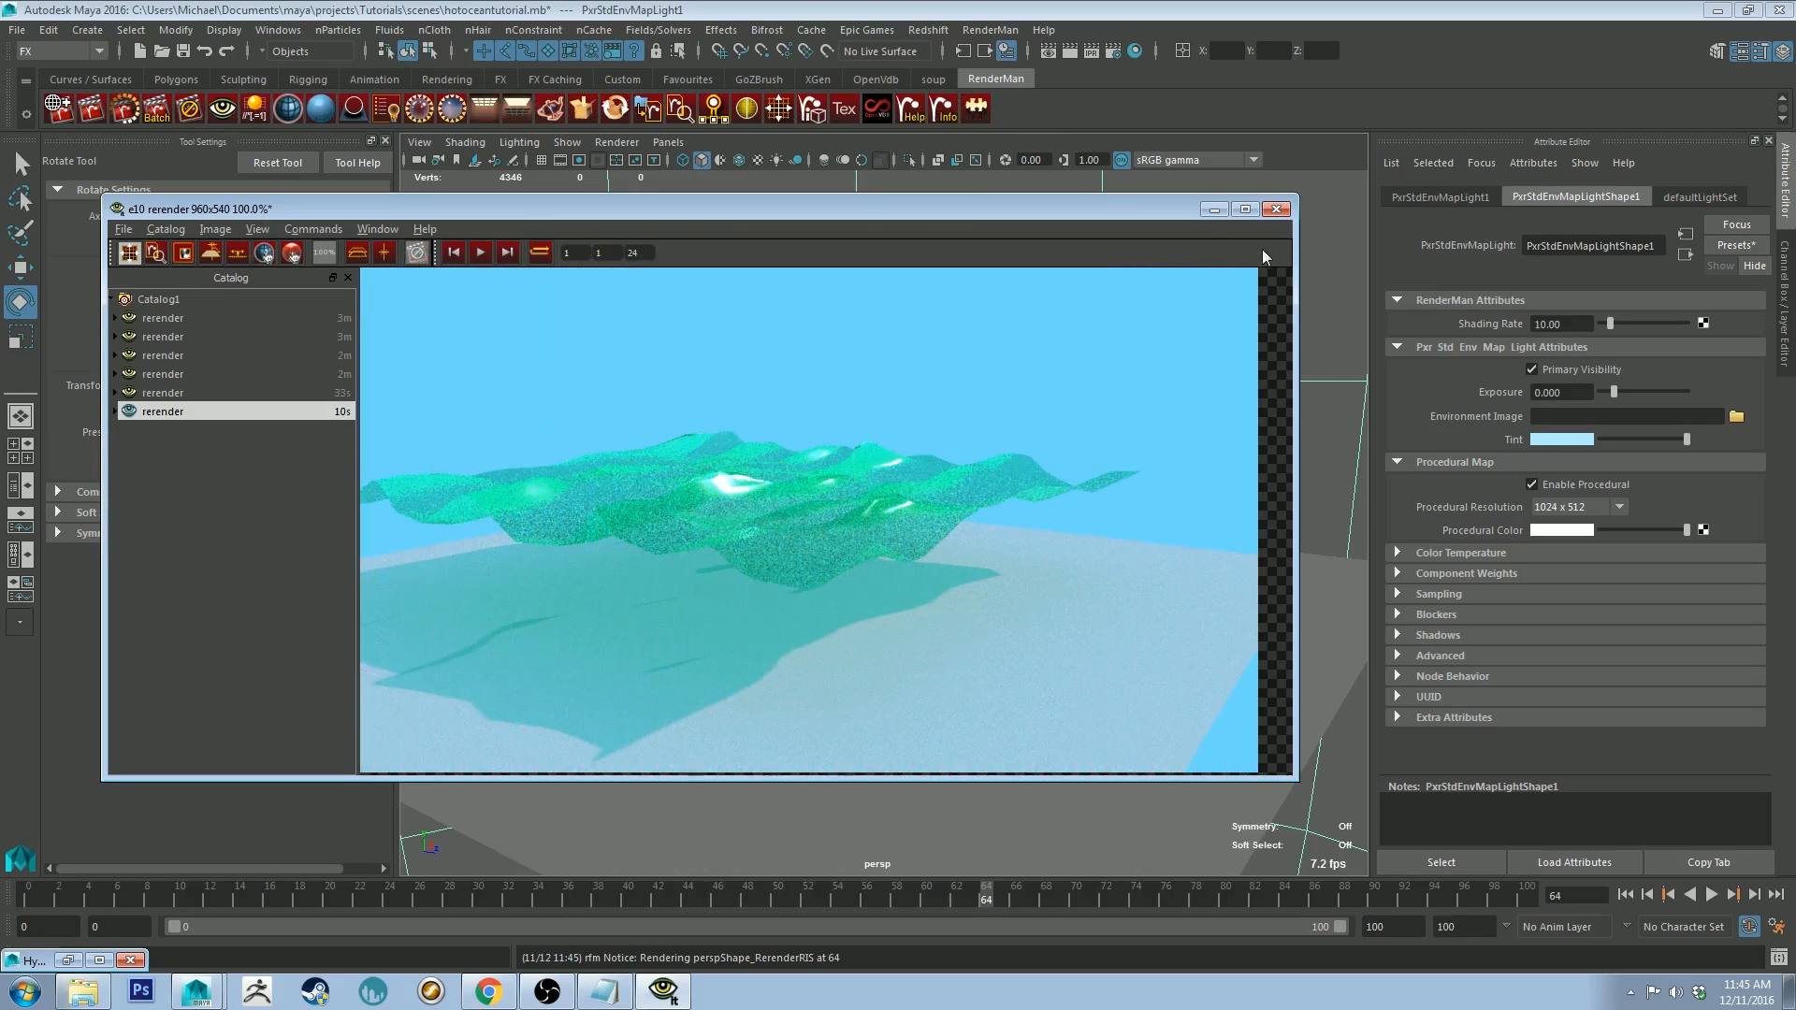
click(1214, 210)
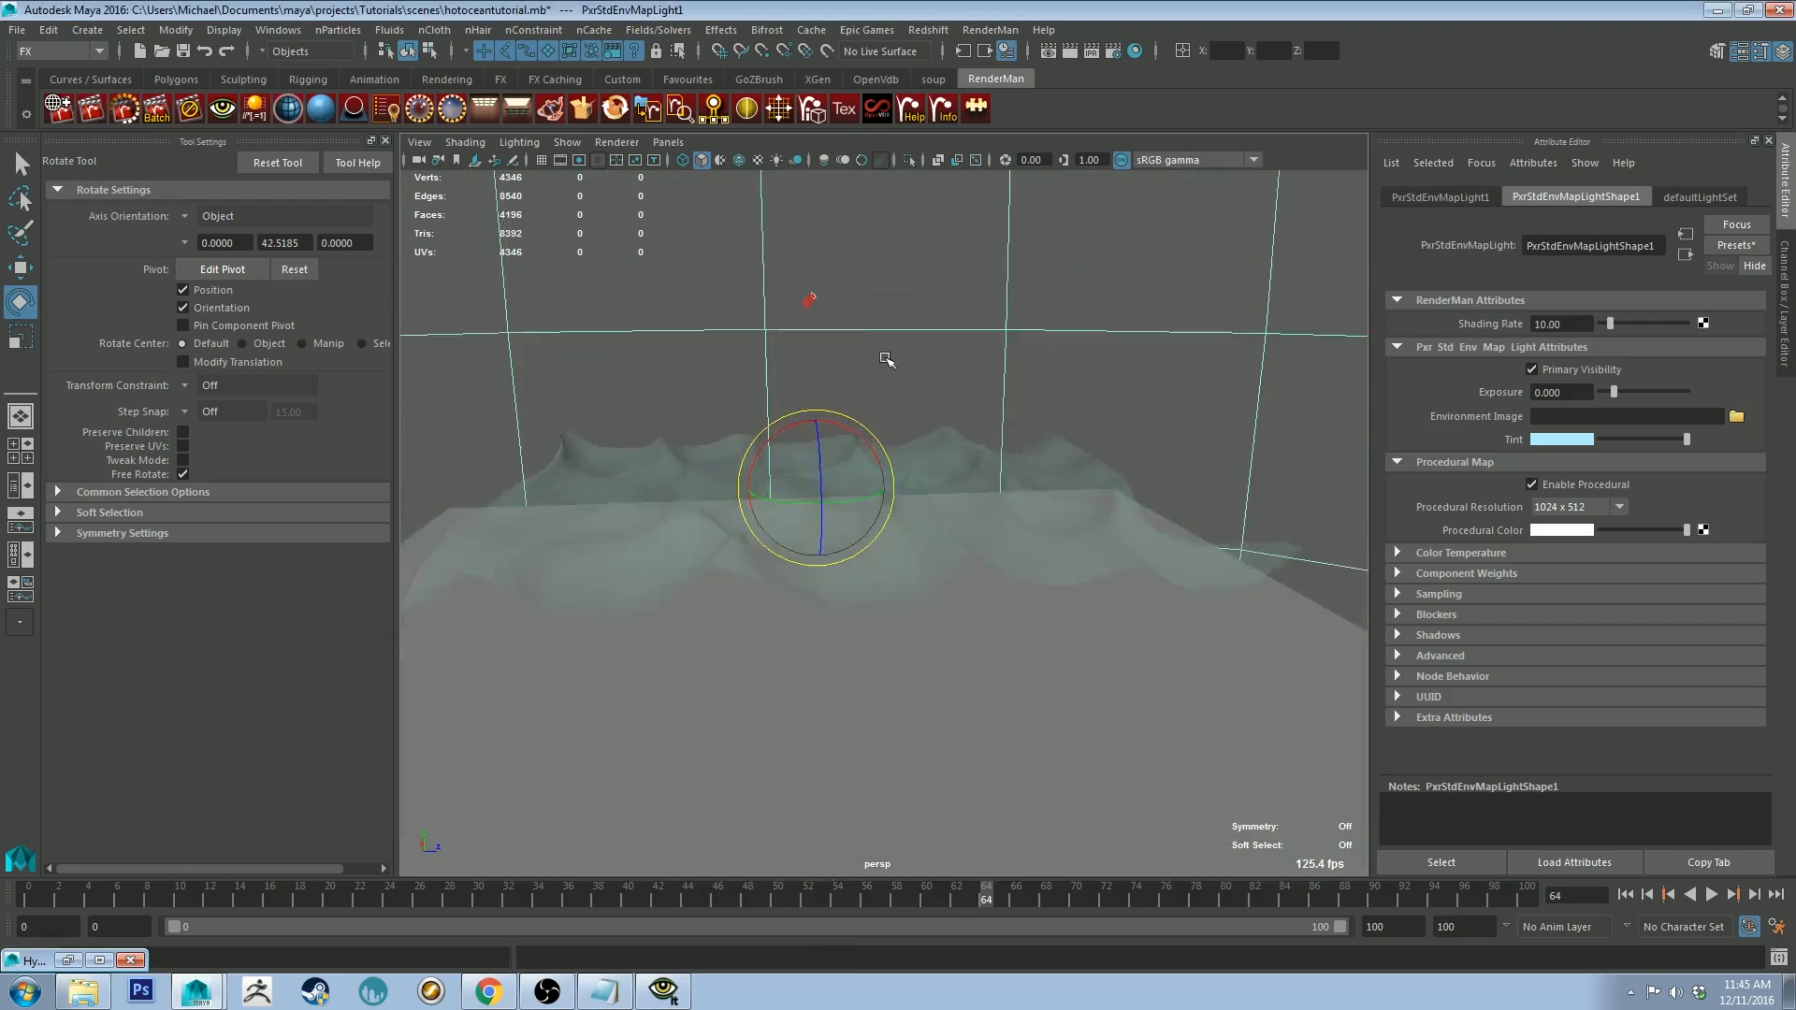
Step: Create a 3D fluid container with an emitter from the FX fluid tools
alt+drag(875, 364, 884, 504)
alt+drag(784, 355, 825, 470)
alt+drag(745, 402, 842, 393)
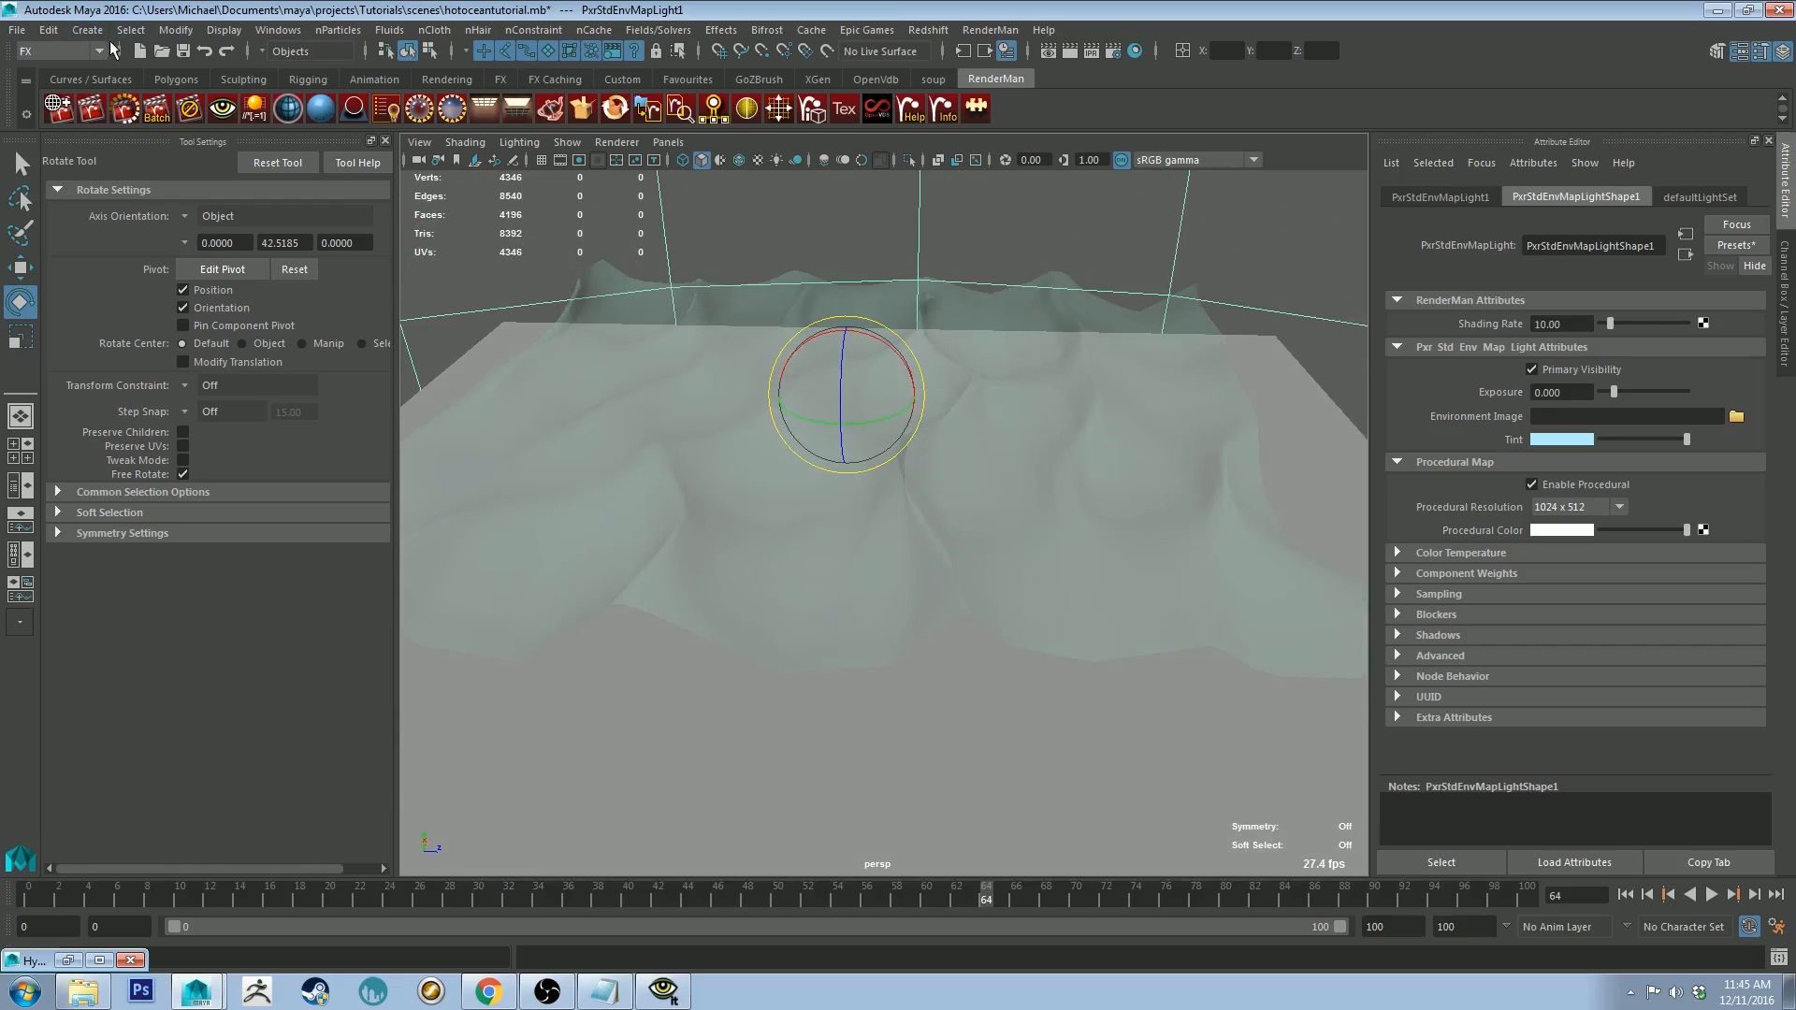
click(98, 53)
click(98, 53)
click(92, 54)
click(42, 128)
click(389, 30)
click(548, 86)
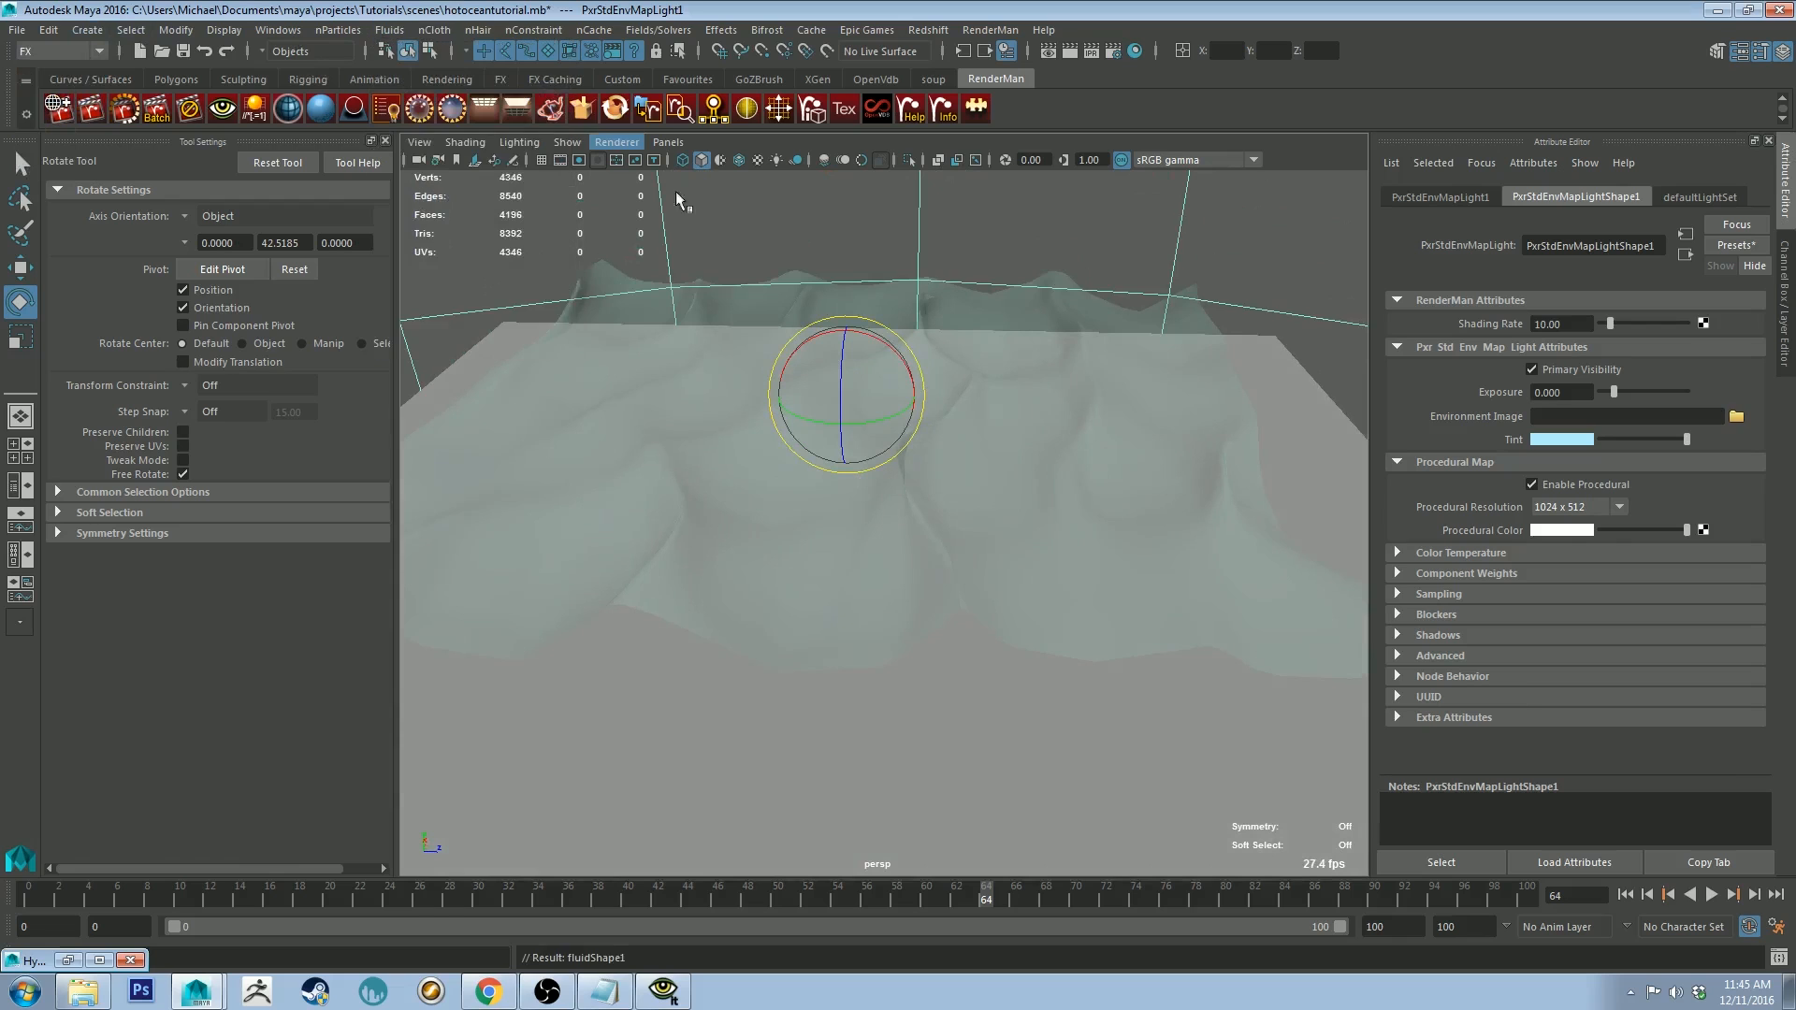
Step: Scale the fluid container out to roughly the ocean plane's width and position it just beneath the water surface
alt+drag(947, 505, 955, 486)
key(w)
drag(847, 323, 1253, 723)
key(e)
key(r)
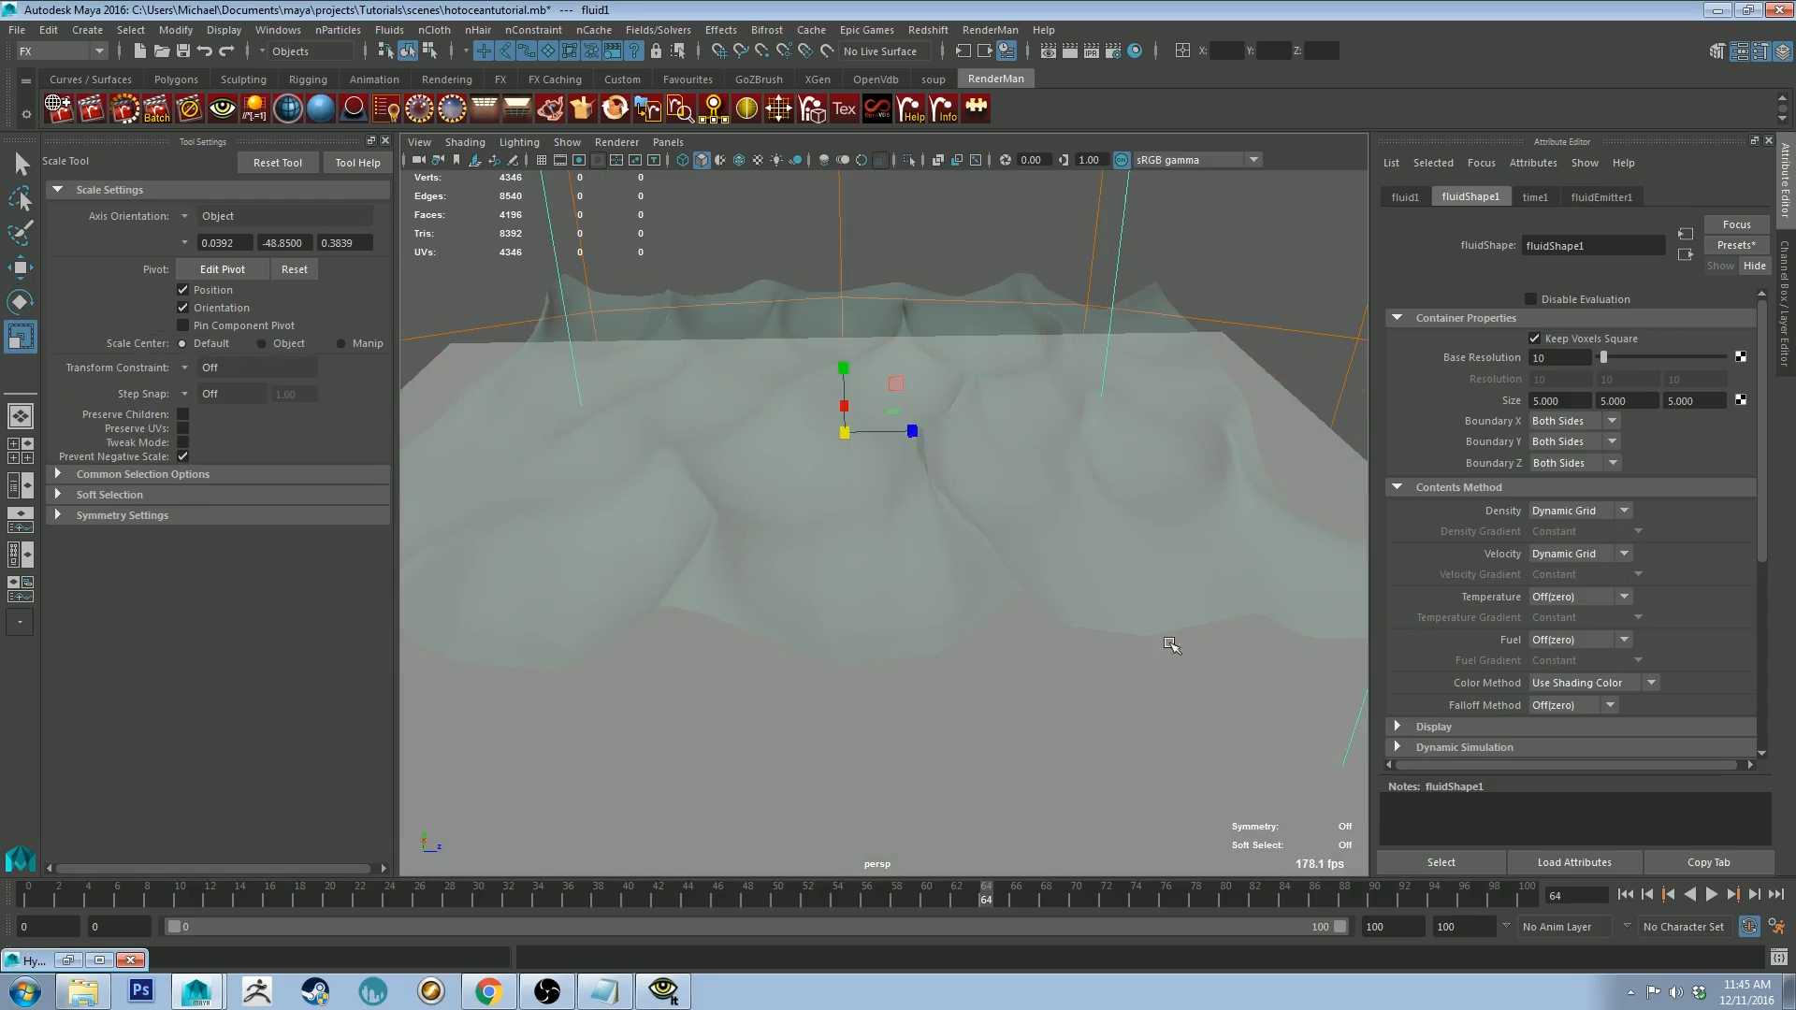
alt+drag(977, 383, 1047, 464)
alt+right_drag(1046, 465, 938, 437)
alt+drag(938, 436, 923, 395)
mouse_move(858, 457)
alt+mouse_down()
mouse_move(776, 445)
mouse_move(832, 467)
mouse_move(872, 450)
mouse_move(852, 435)
alt+mouse_up()
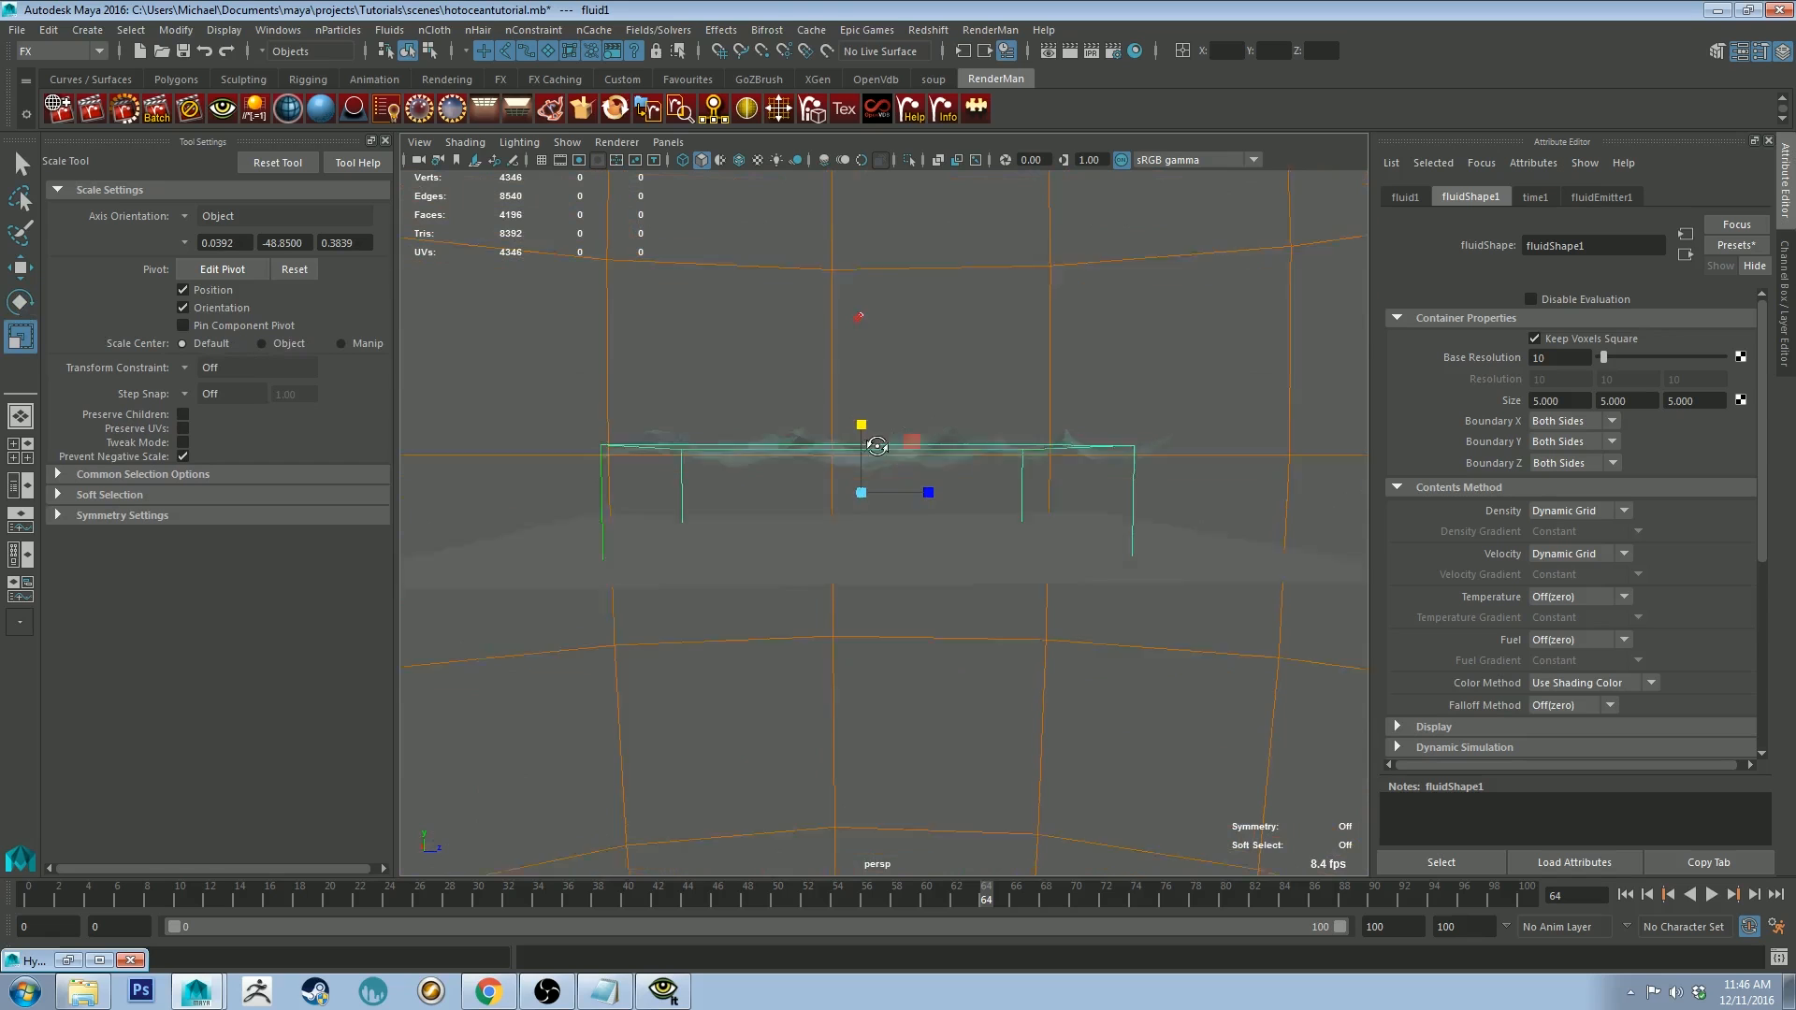
alt+right_drag(853, 435, 944, 719)
alt+drag(908, 471, 841, 440)
key(w)
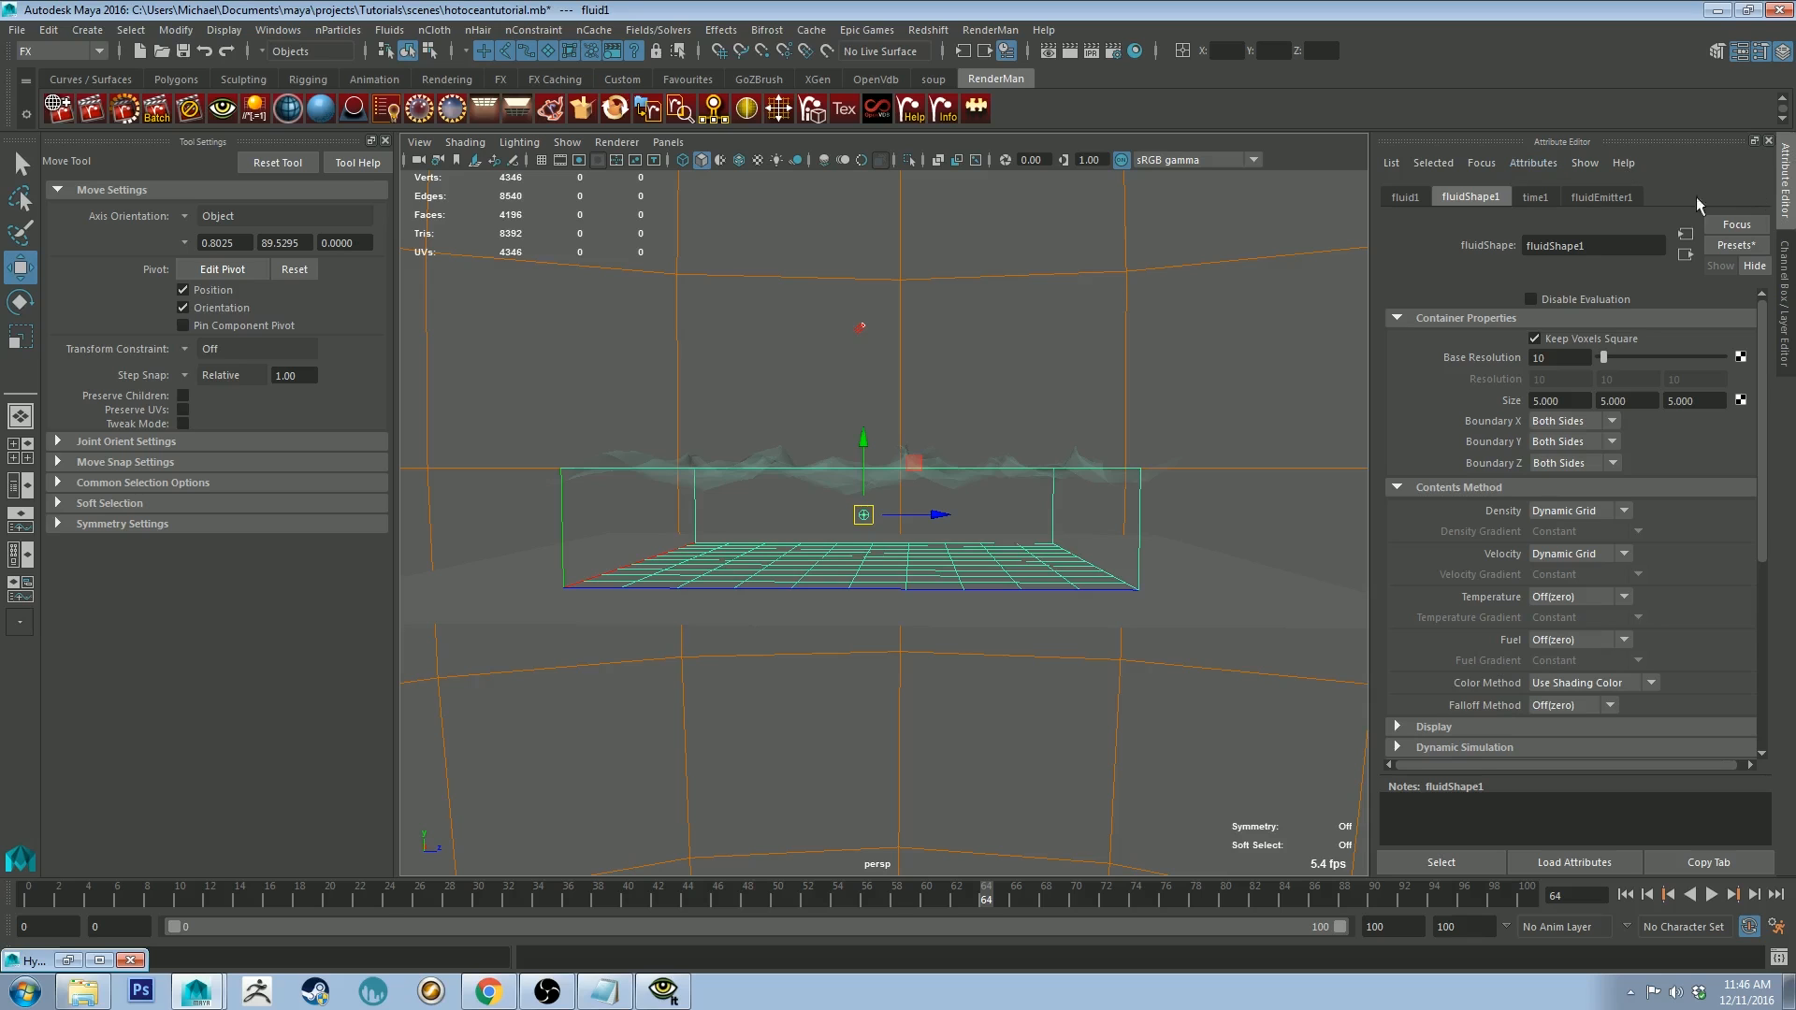
Step: Set the fluid container's Density to Gradient and its Density Gradient to Y Gradient
scroll(1502, 365, down, 2)
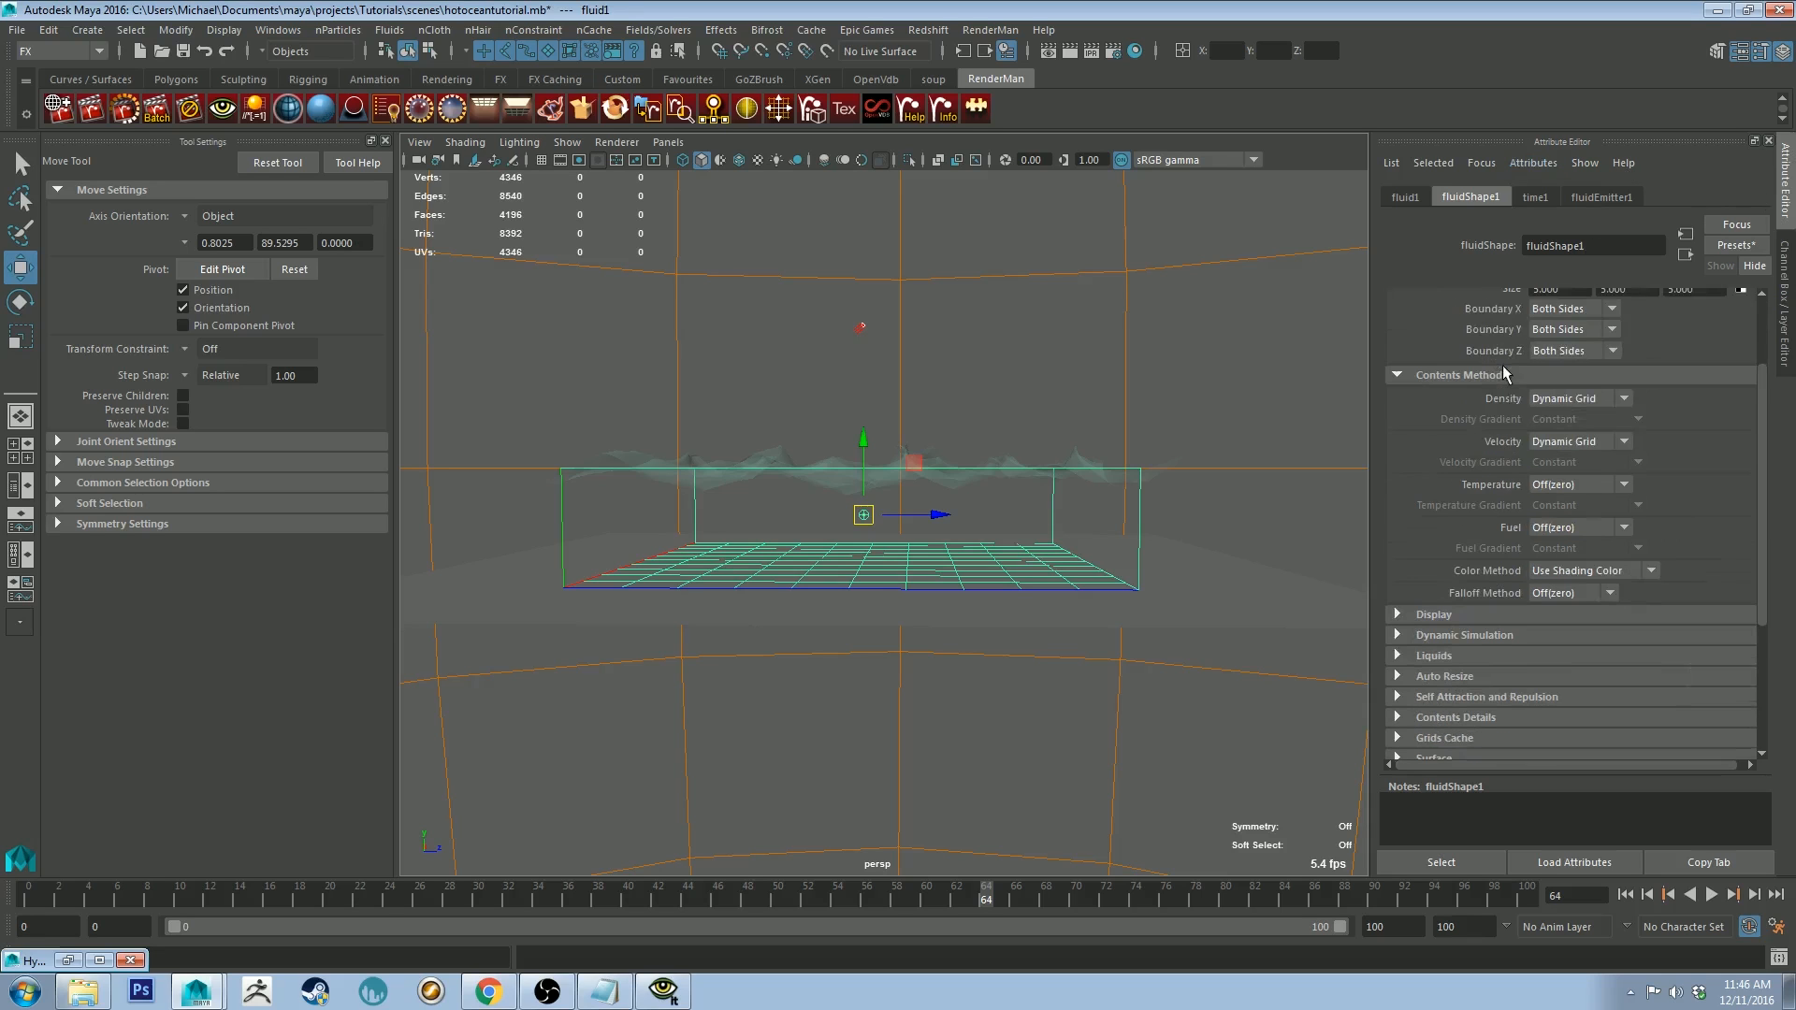
scroll(1507, 557, down, 1)
scroll(1501, 467, up, 3)
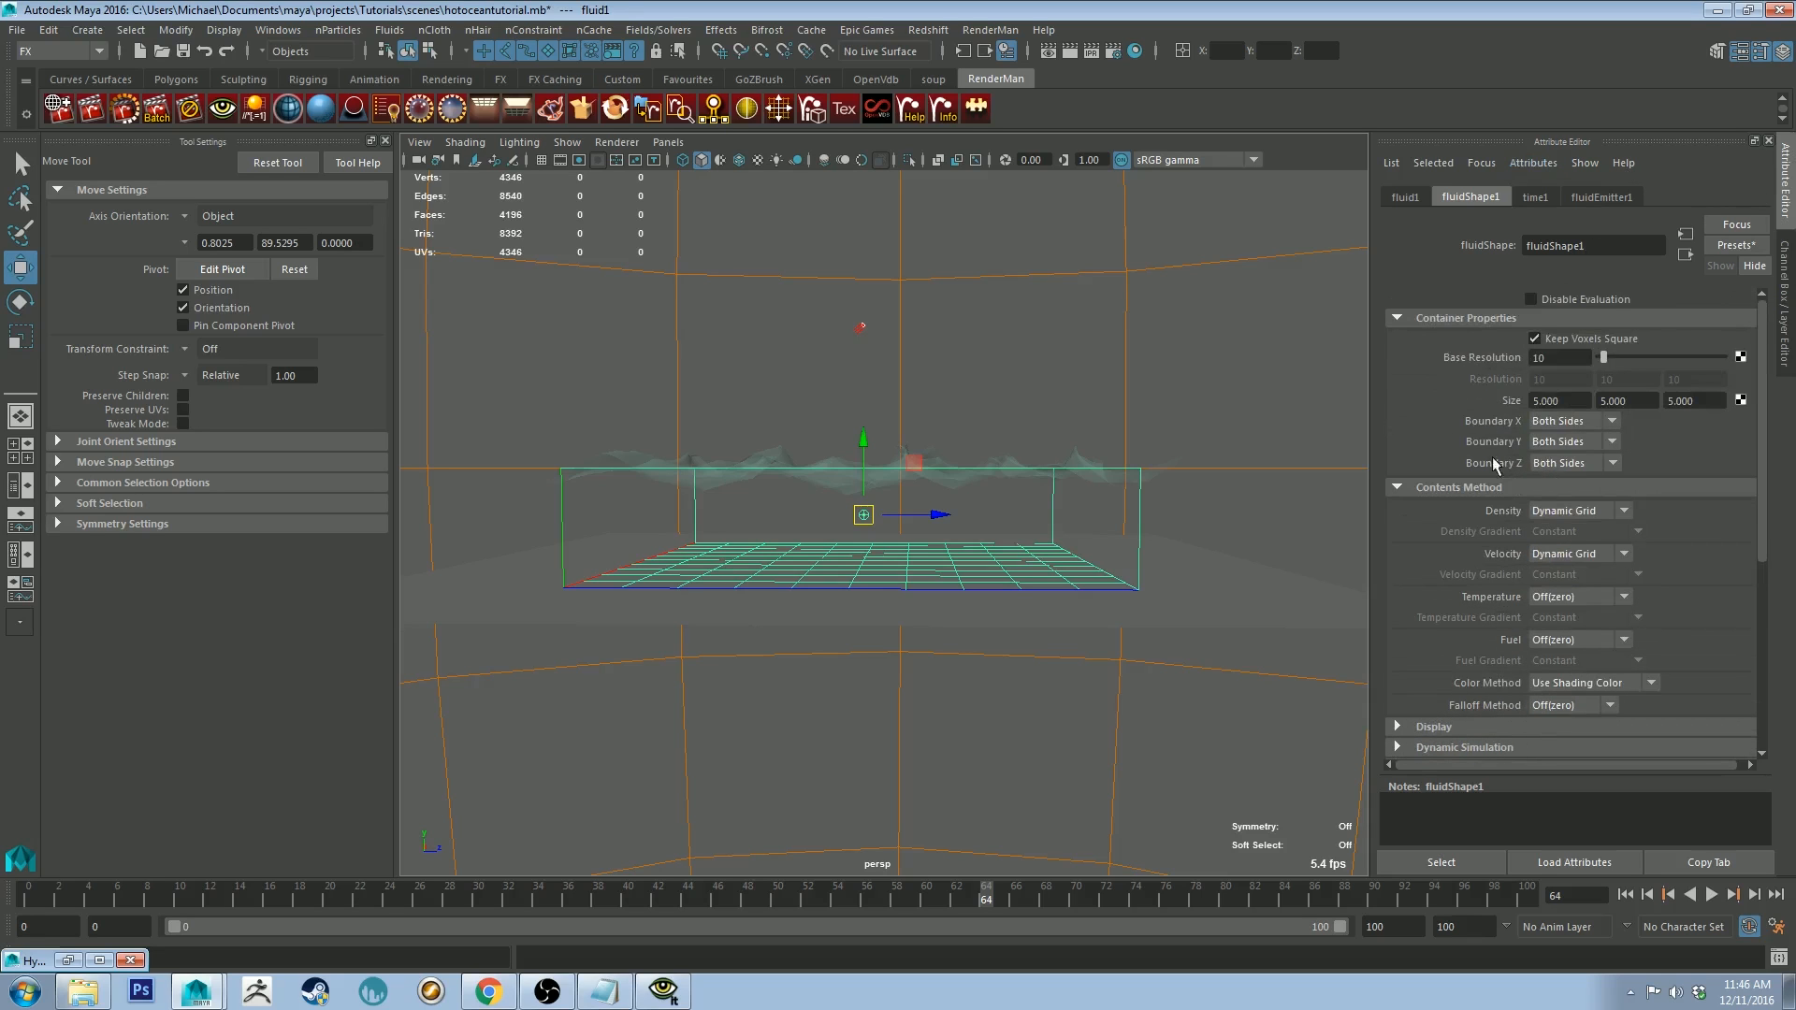
click(1574, 512)
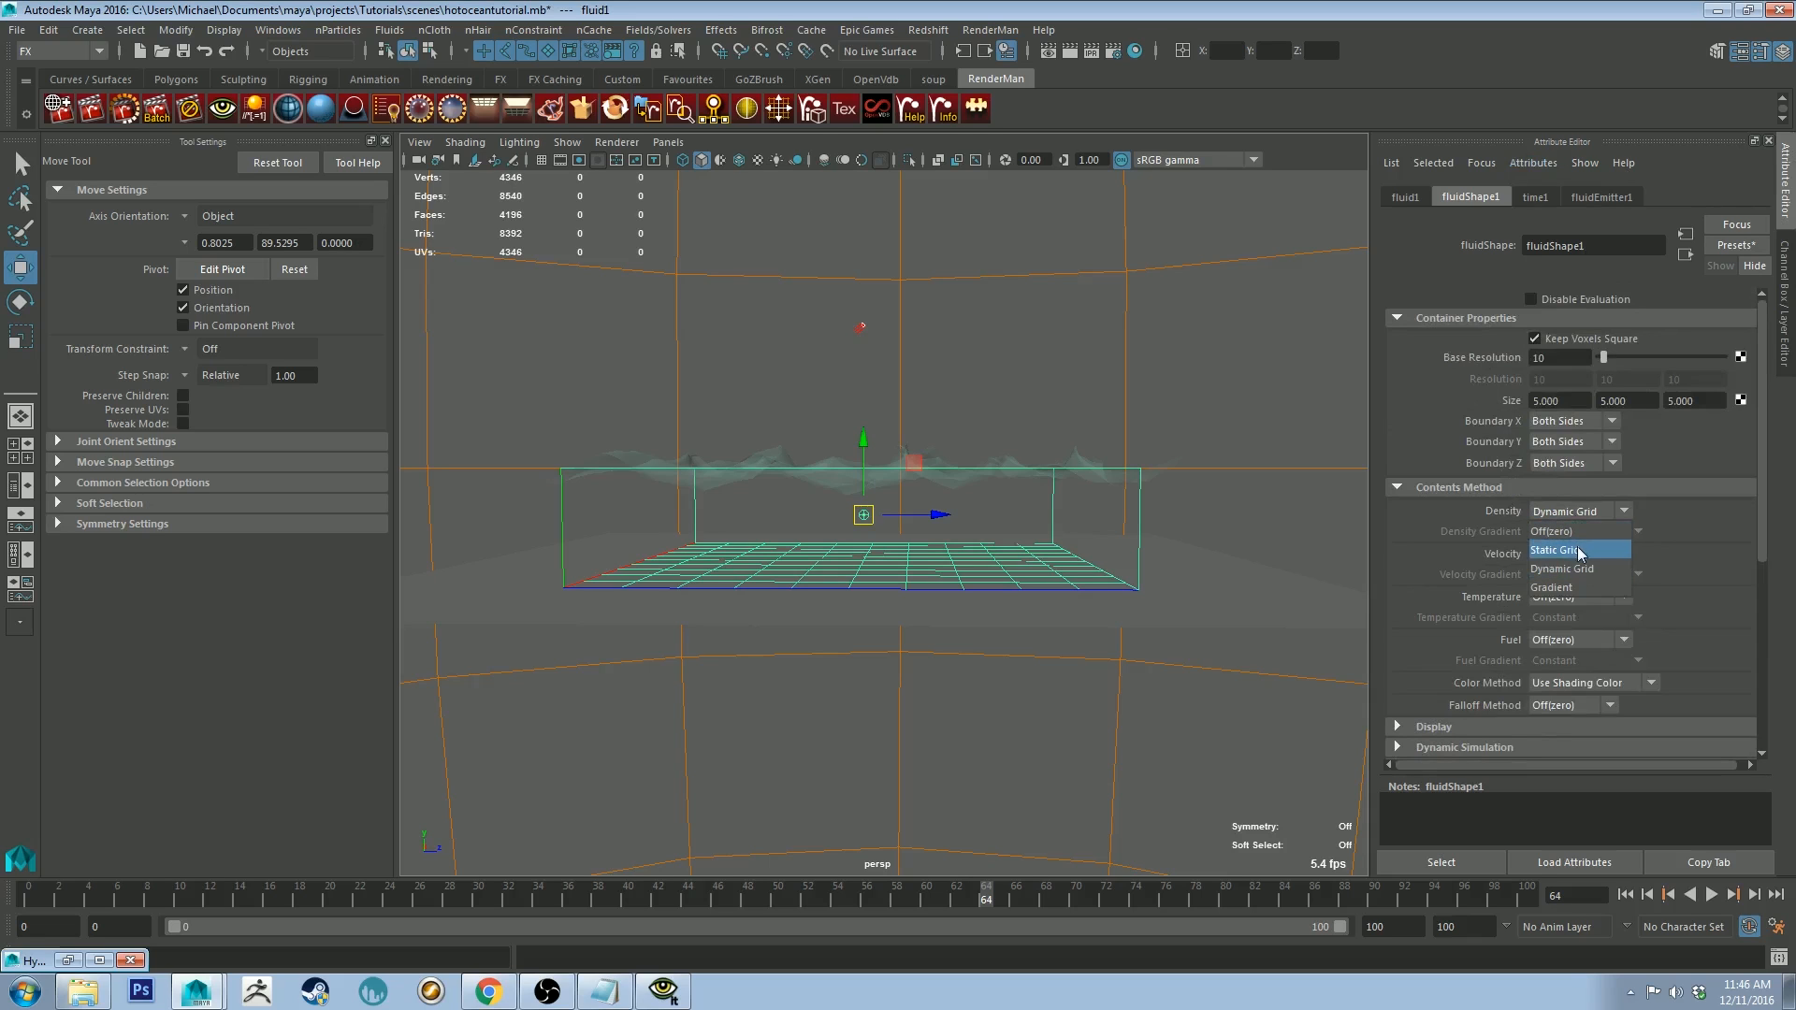
click(1579, 587)
click(1583, 554)
click(1607, 551)
click(1605, 533)
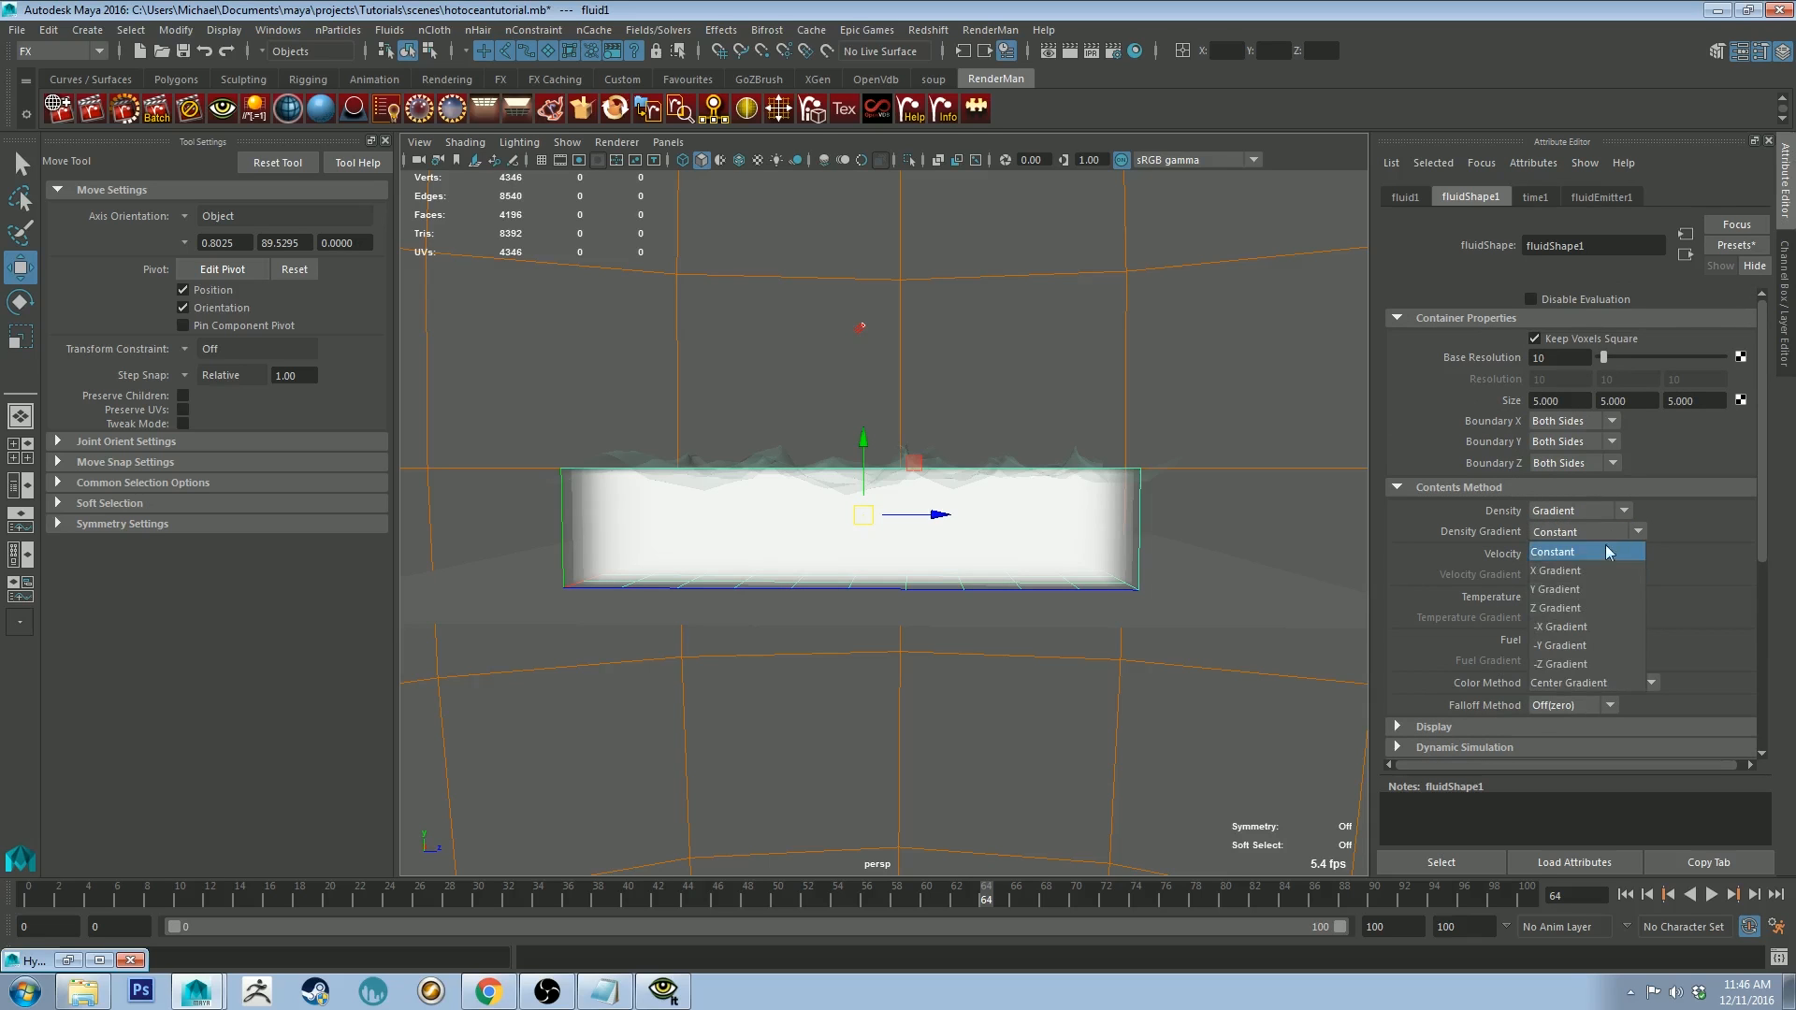
click(1586, 590)
Step: Lower the end point of the fluid's Opacity ramp to a value of 0.040 at position 1.000
scroll(1585, 514, down, 5)
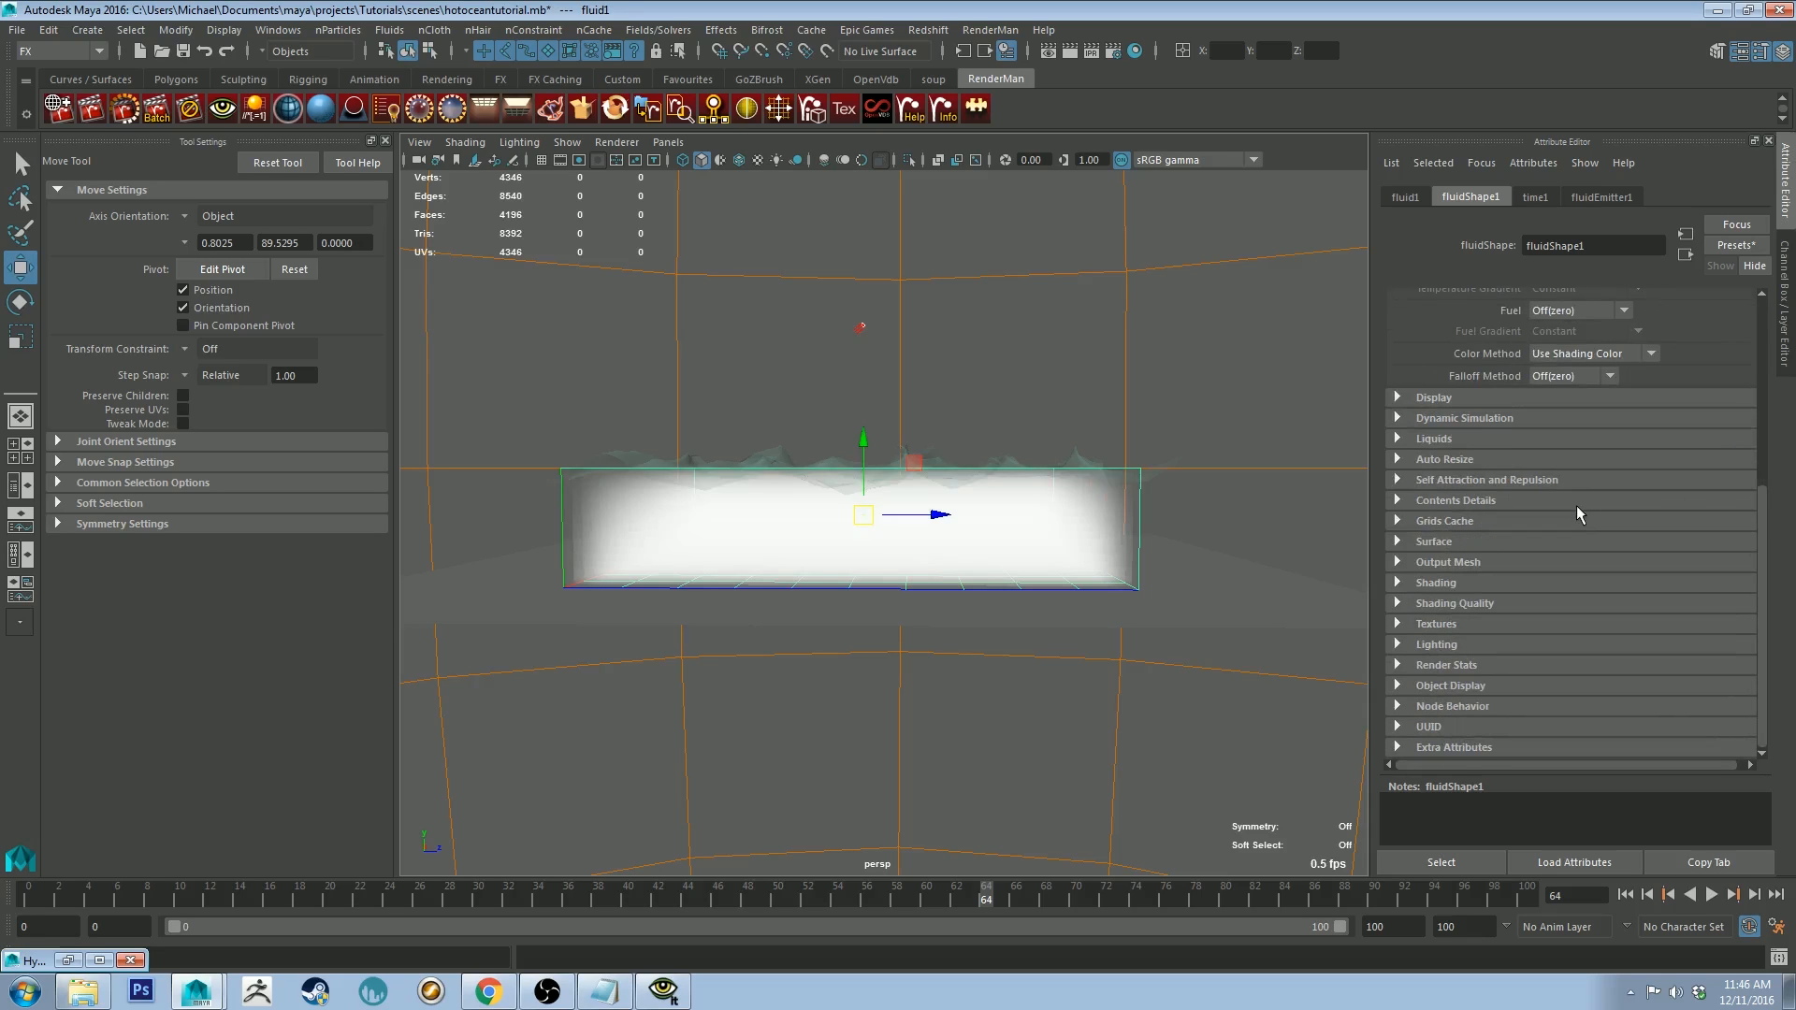
click(1479, 581)
scroll(1479, 573, down, 5)
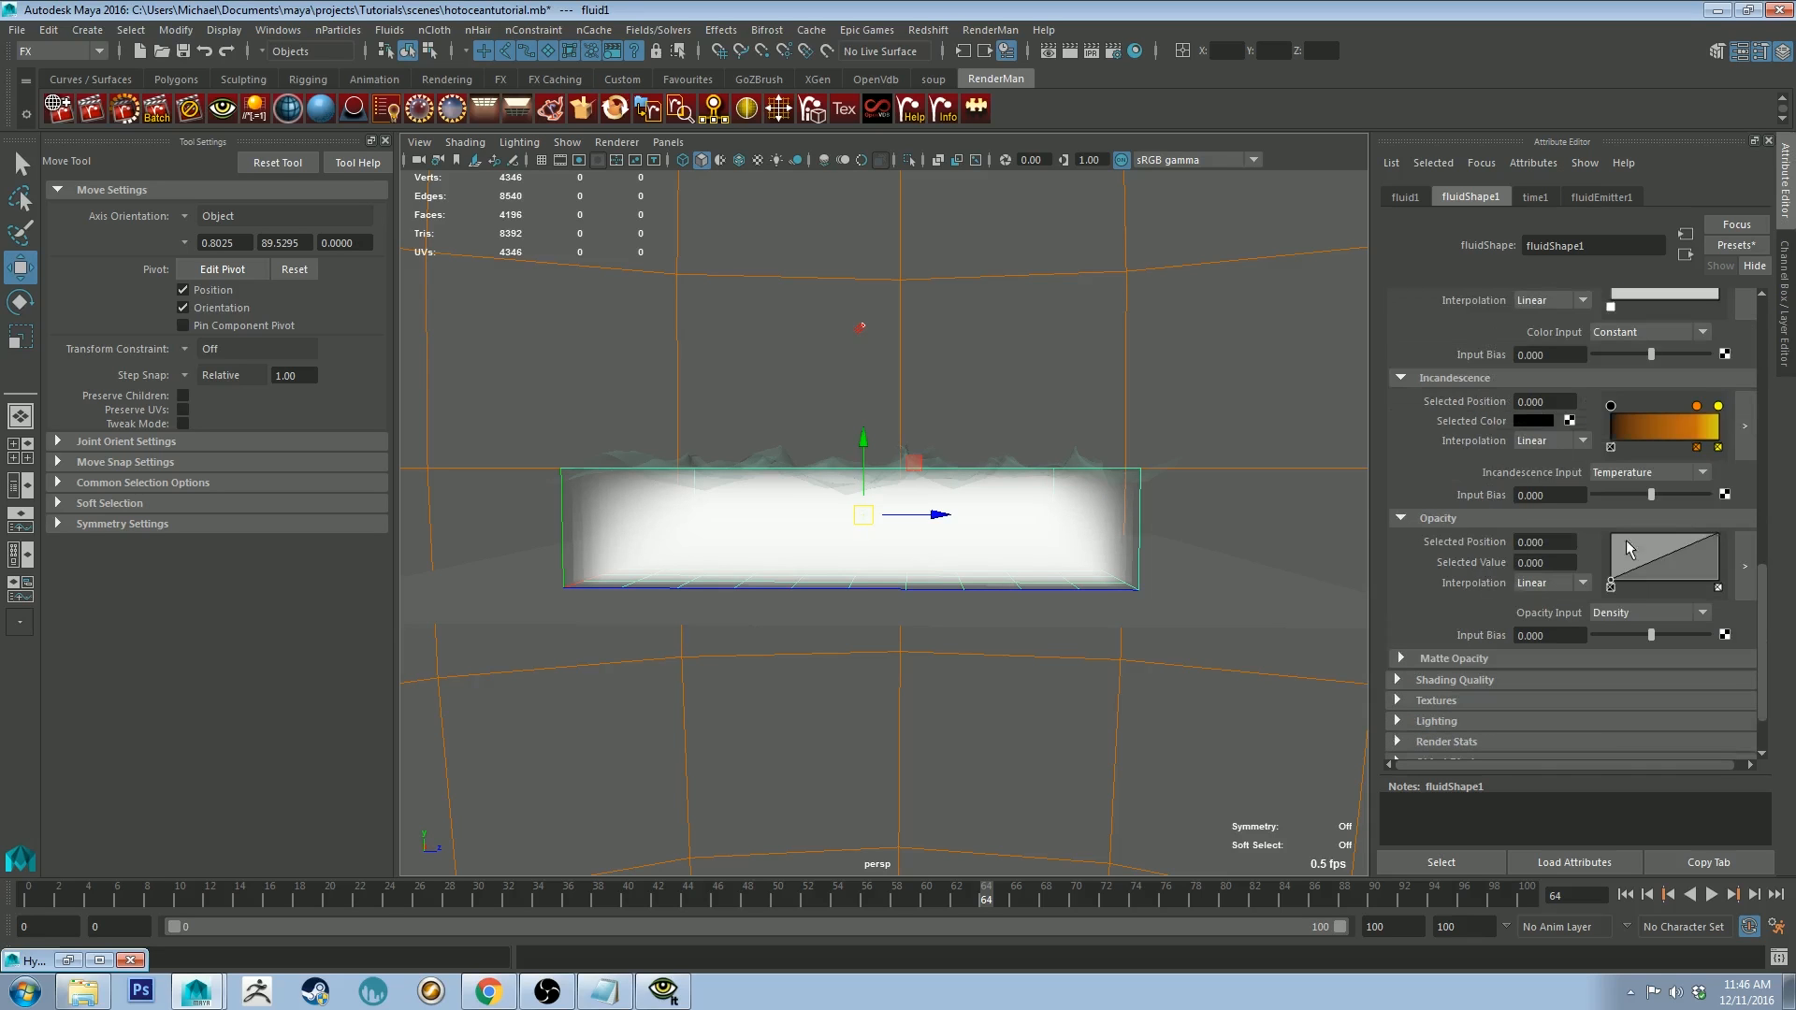
scroll(1633, 458, up, 3)
scroll(1635, 462, down, 3)
drag(1719, 545, 1740, 578)
alt+right_drag(907, 348, 985, 431)
mouse_move(984, 431)
alt+middle_down()
mouse_move(1075, 494)
mouse_move(975, 453)
alt+middle_up()
alt+right_drag(974, 454, 970, 404)
Step: Change the fluid's shading color to a muted teal of about RGB 0.283, 0.578, 0.469
scroll(1545, 449, up, 2)
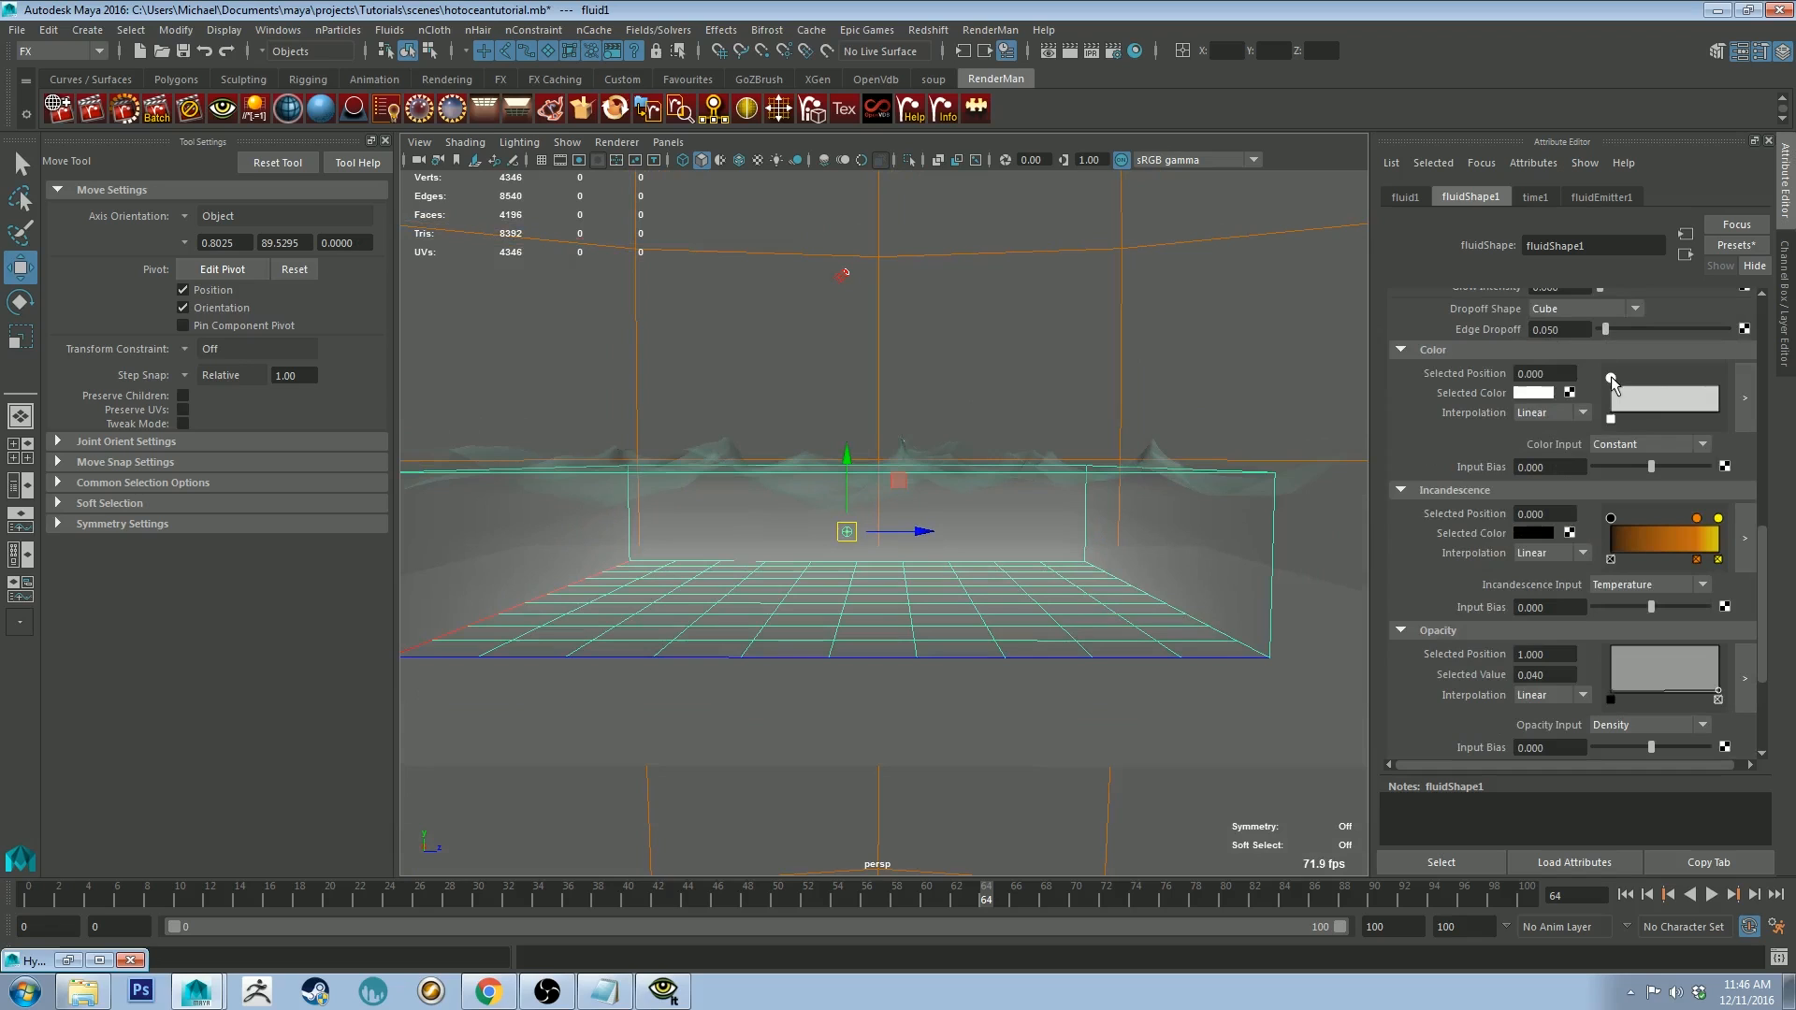
click(1524, 392)
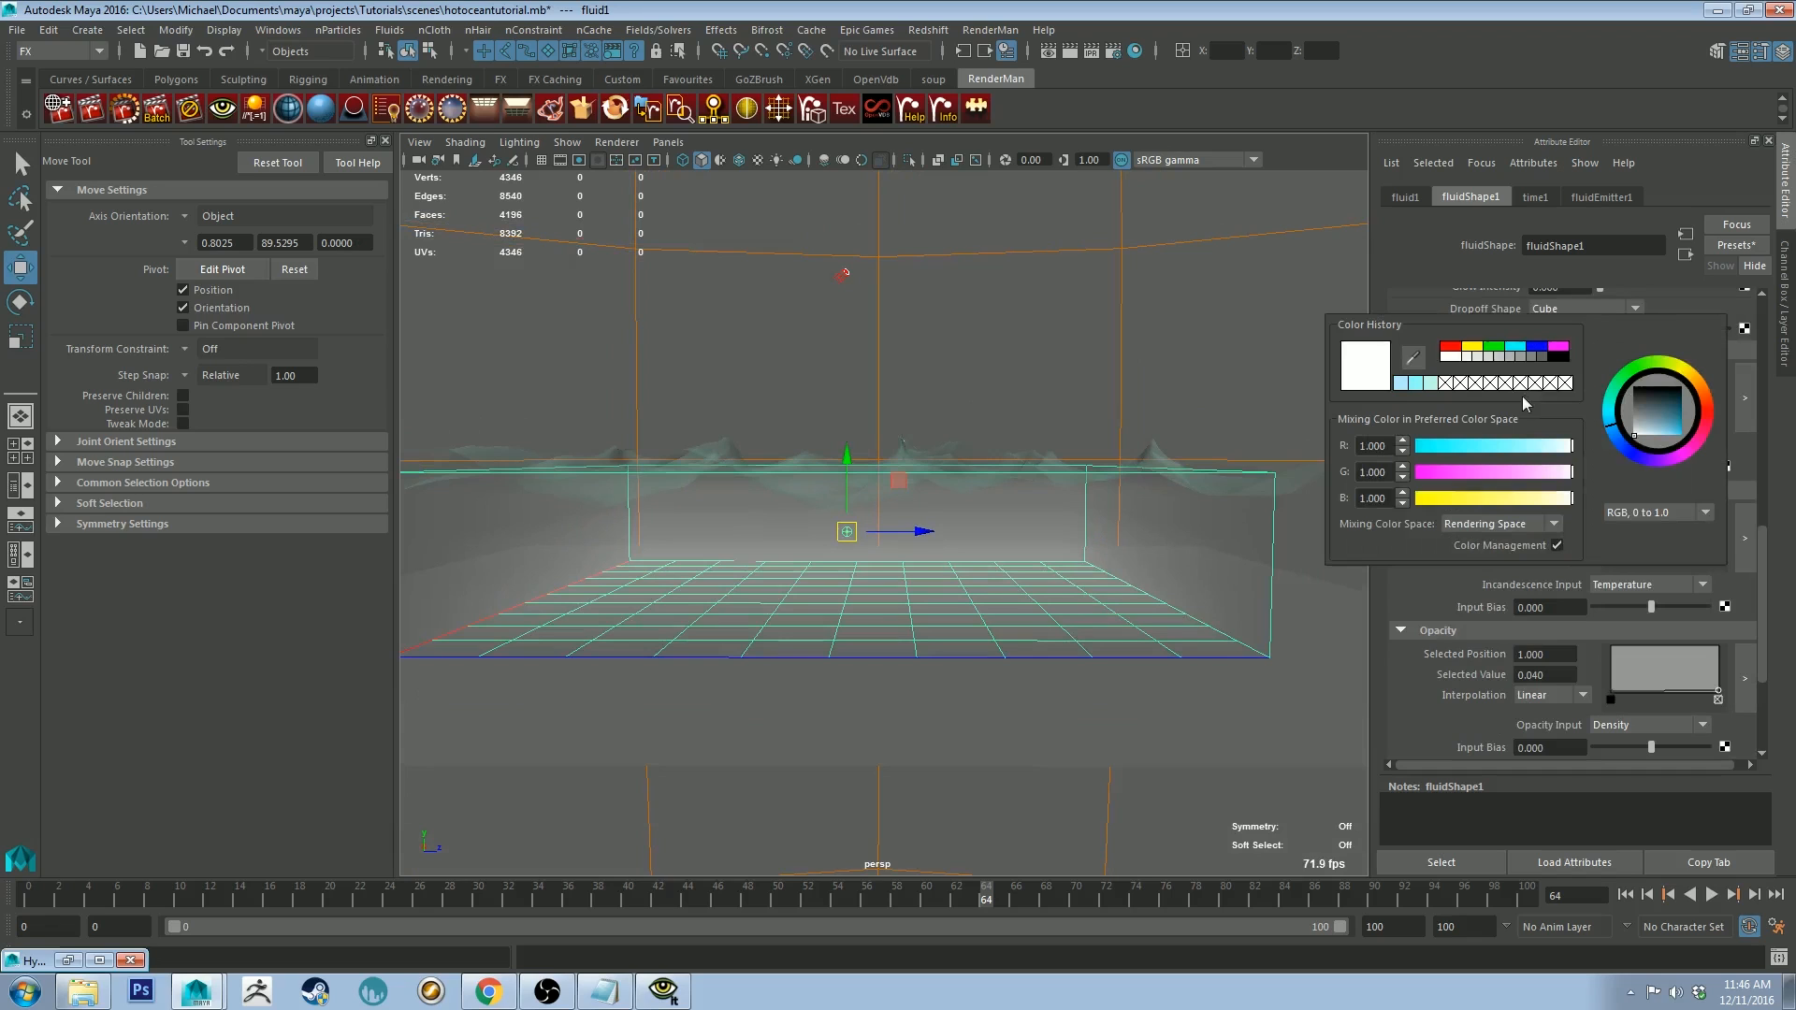
click(1428, 383)
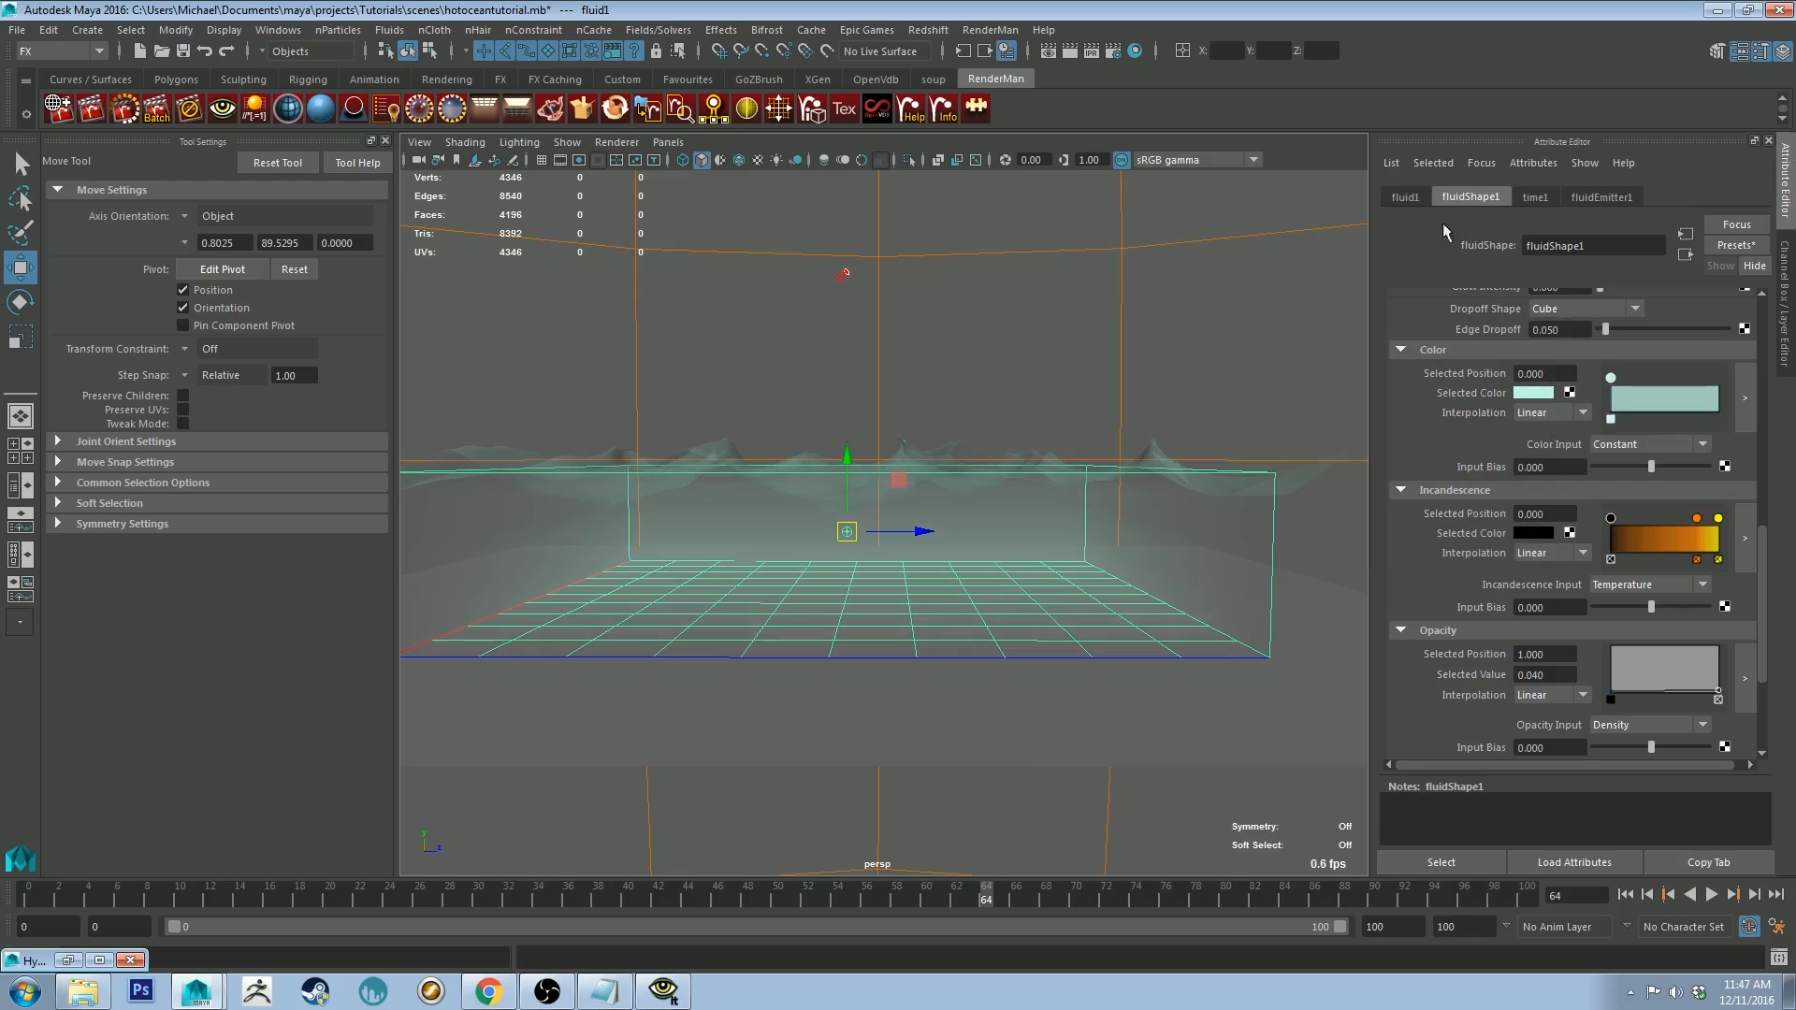
click(1518, 395)
drag(1655, 432, 1659, 427)
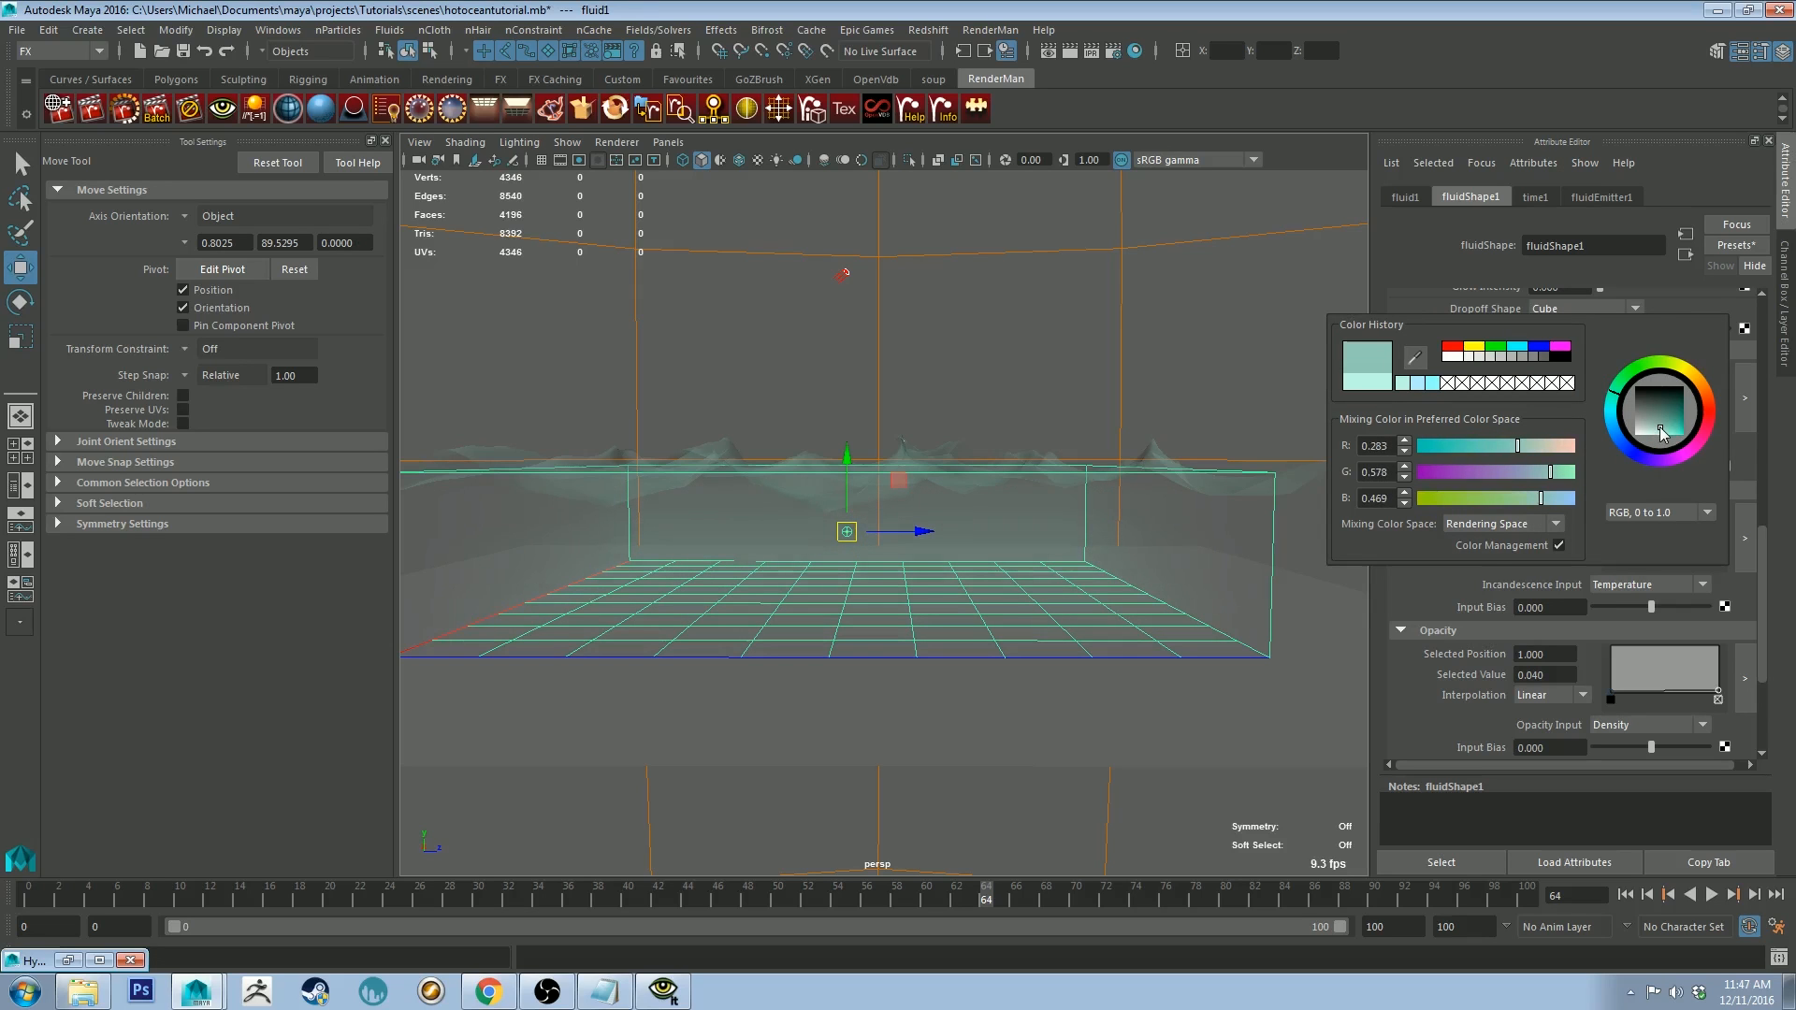
Step: Preview the ocean with the tinted fluid in a RenderMan re-render and stop the render
mouse_move(982, 300)
alt+mouse_down()
mouse_move(1007, 312)
mouse_move(1011, 296)
mouse_move(1002, 316)
alt+mouse_up()
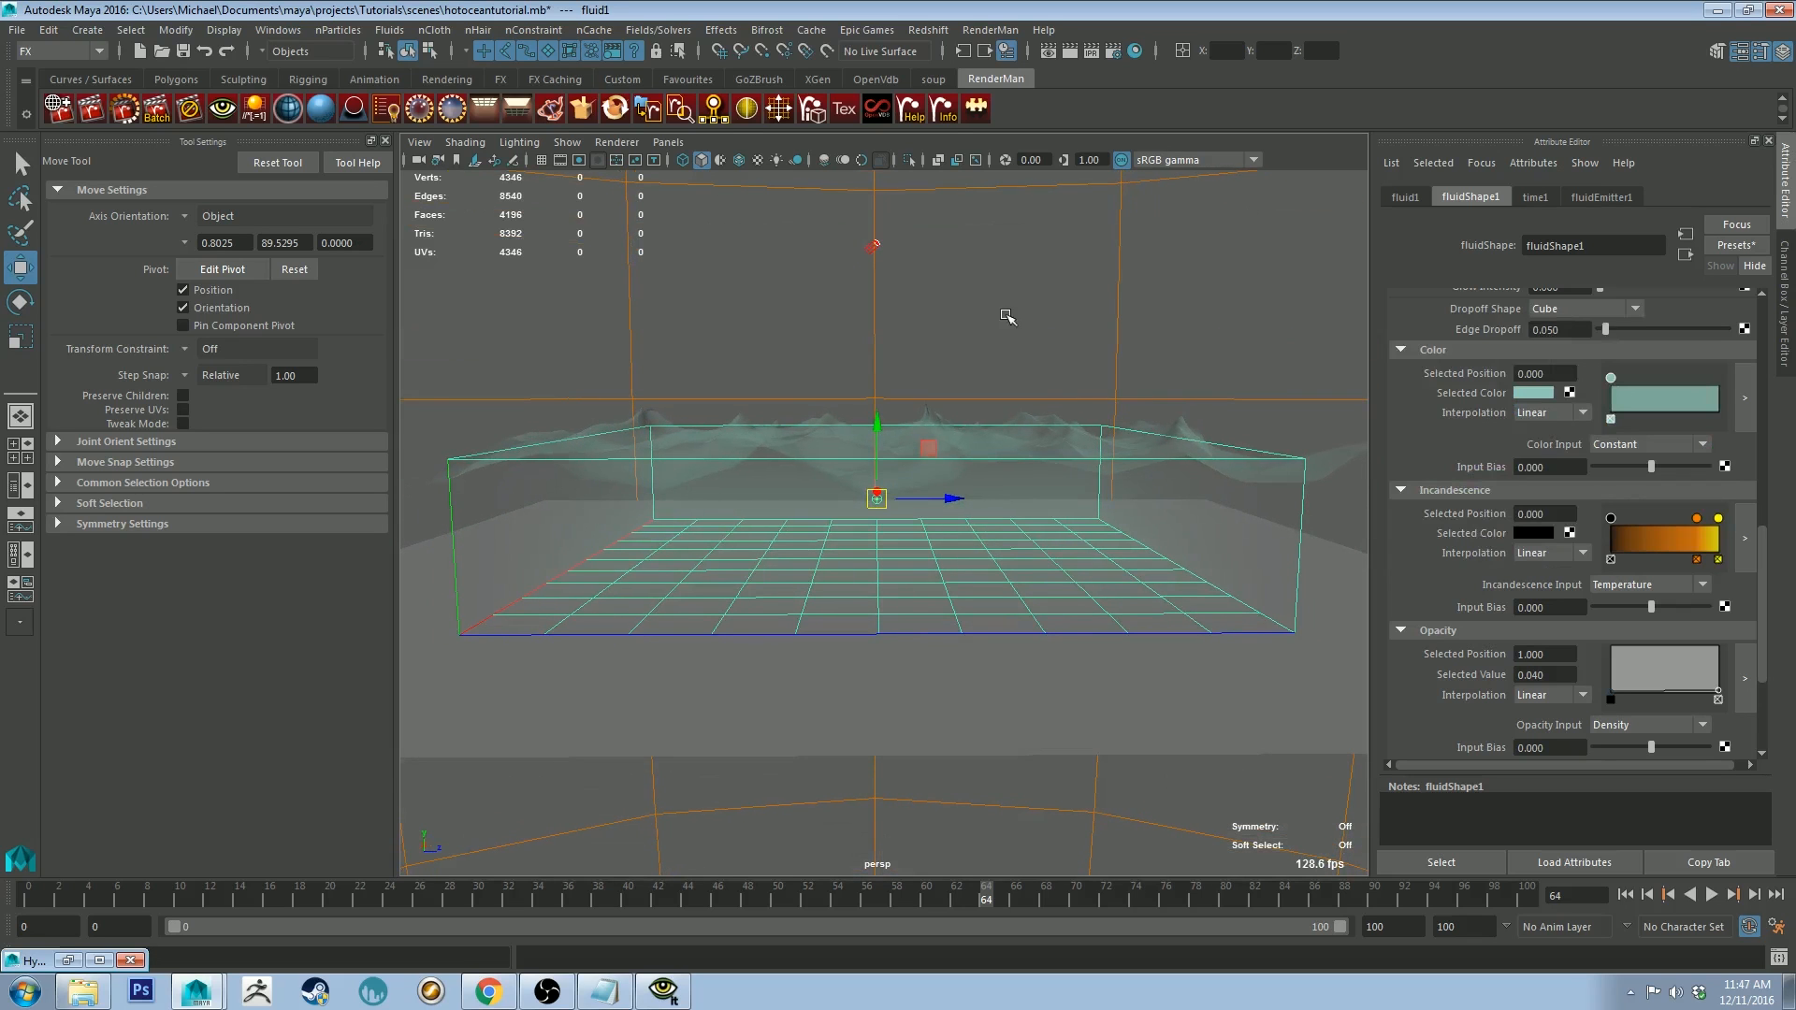
click(120, 110)
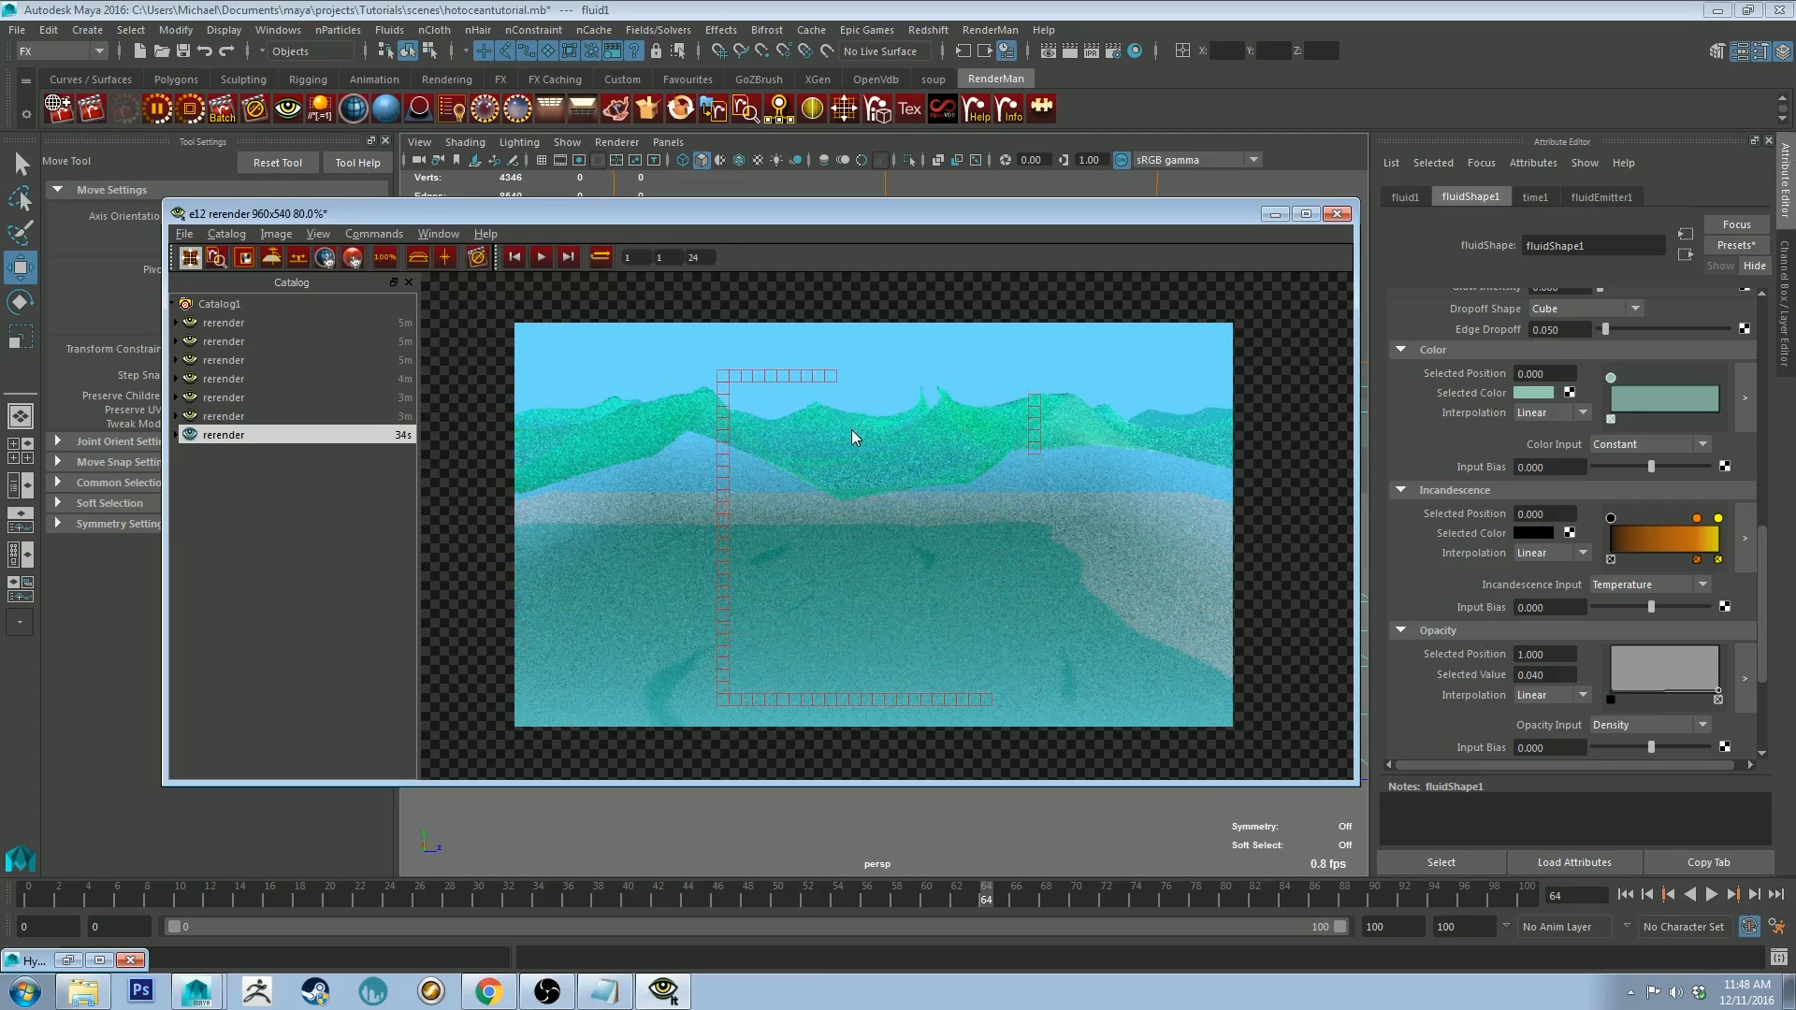
click(480, 259)
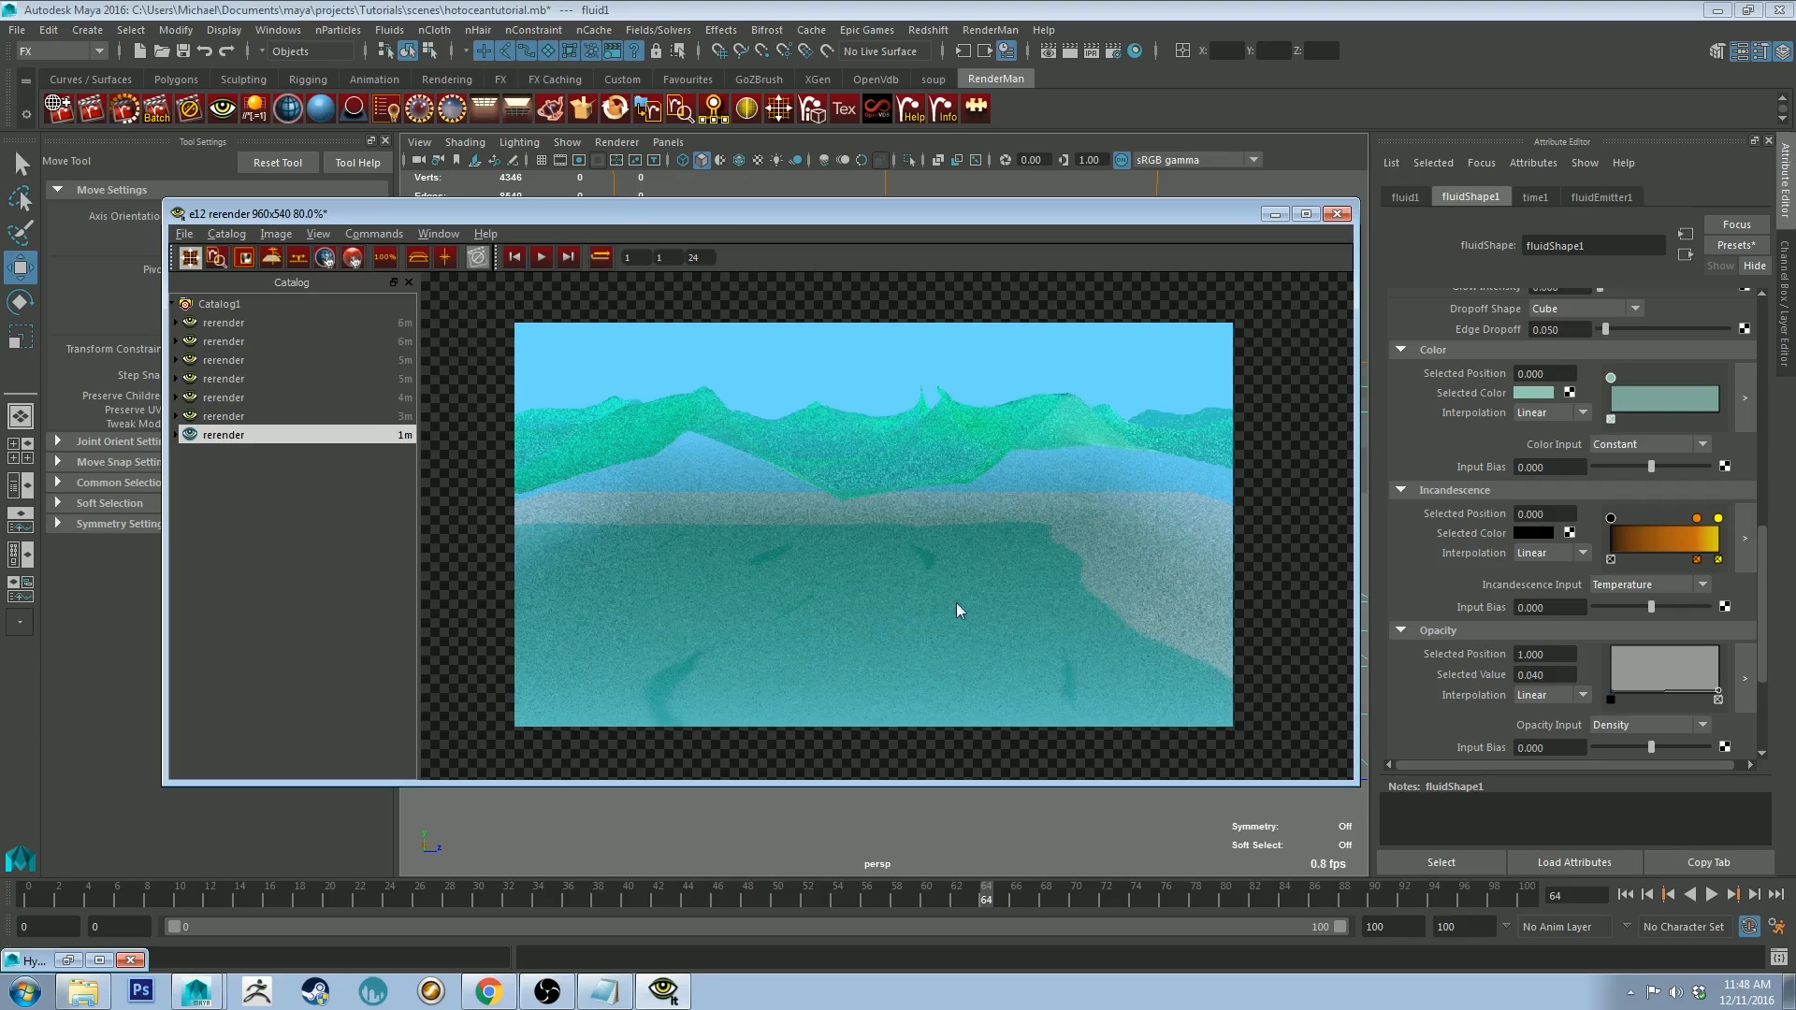
Step: Minimize the render window, switch to the Modeling menu set, and examine the ocean mesh and fluid container from several angles
click(1274, 215)
alt+drag(1122, 315, 1031, 273)
click(1129, 404)
alt+right_drag(1031, 273, 1038, 196)
alt+drag(1038, 197, 1020, 305)
click(1020, 305)
click(1018, 428)
alt+drag(978, 412, 899, 420)
alt+middle_drag(900, 421, 899, 464)
alt+drag(900, 464, 841, 487)
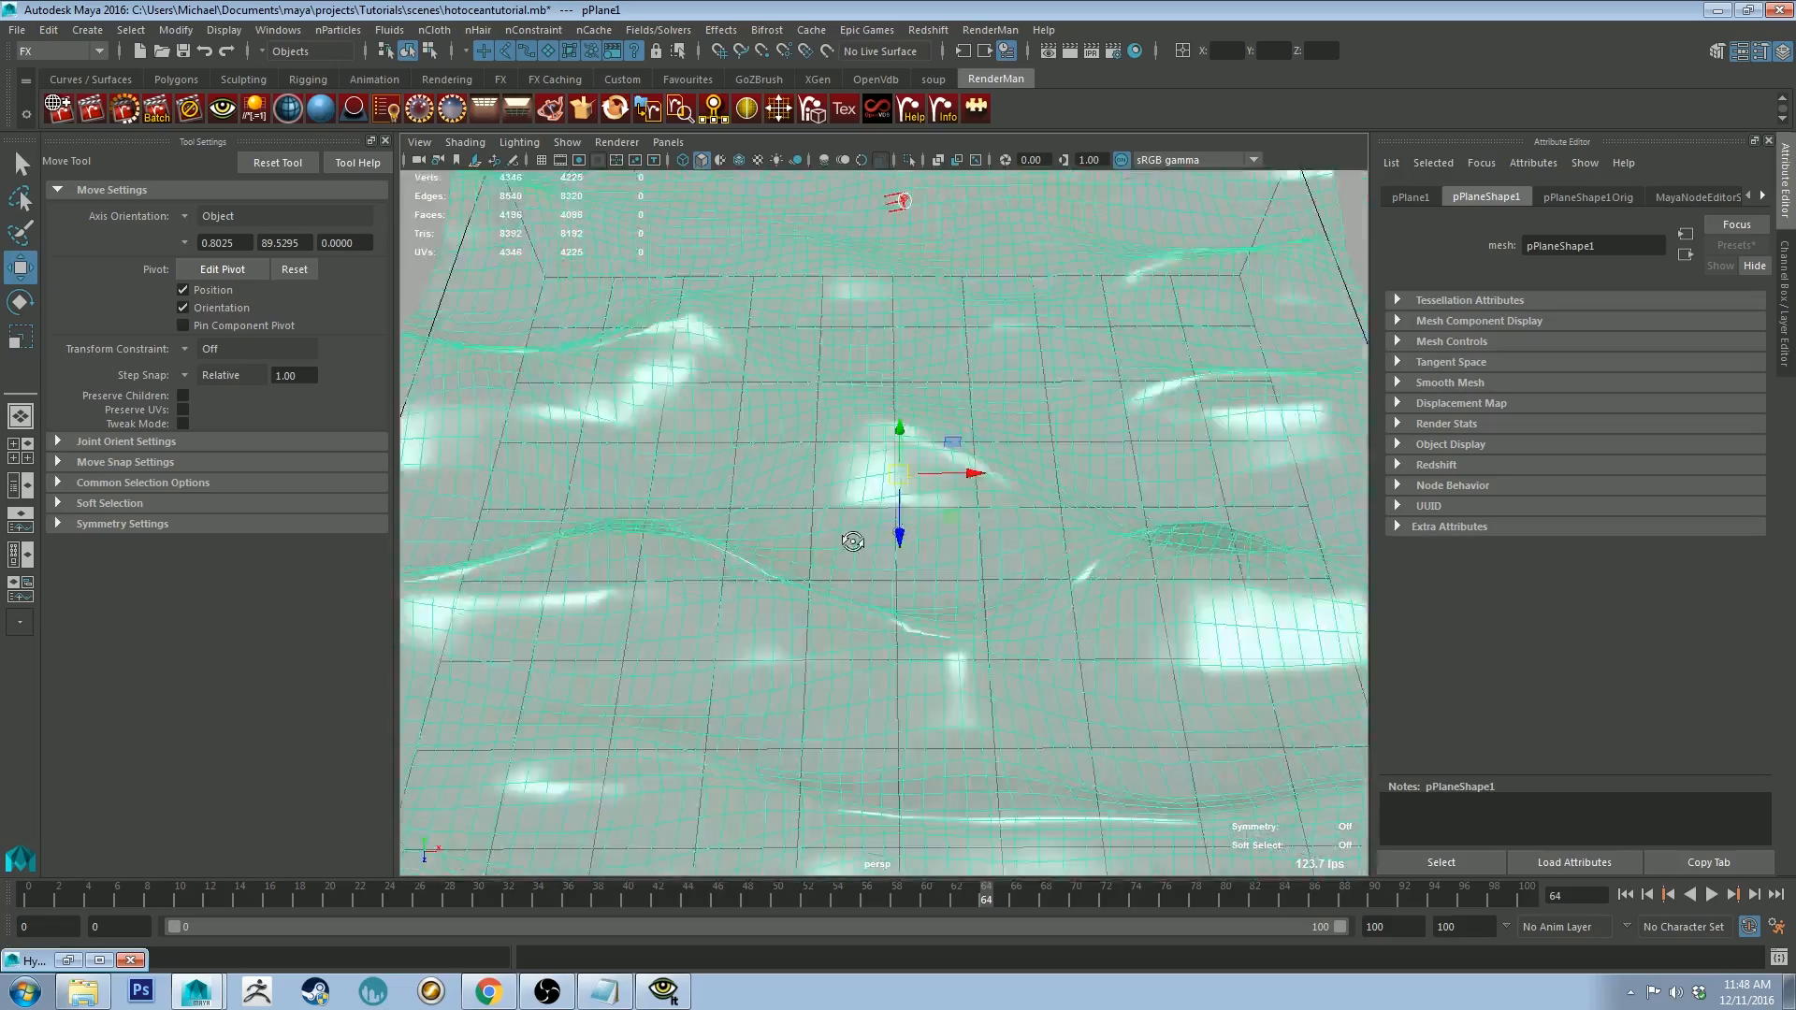
key(F2)
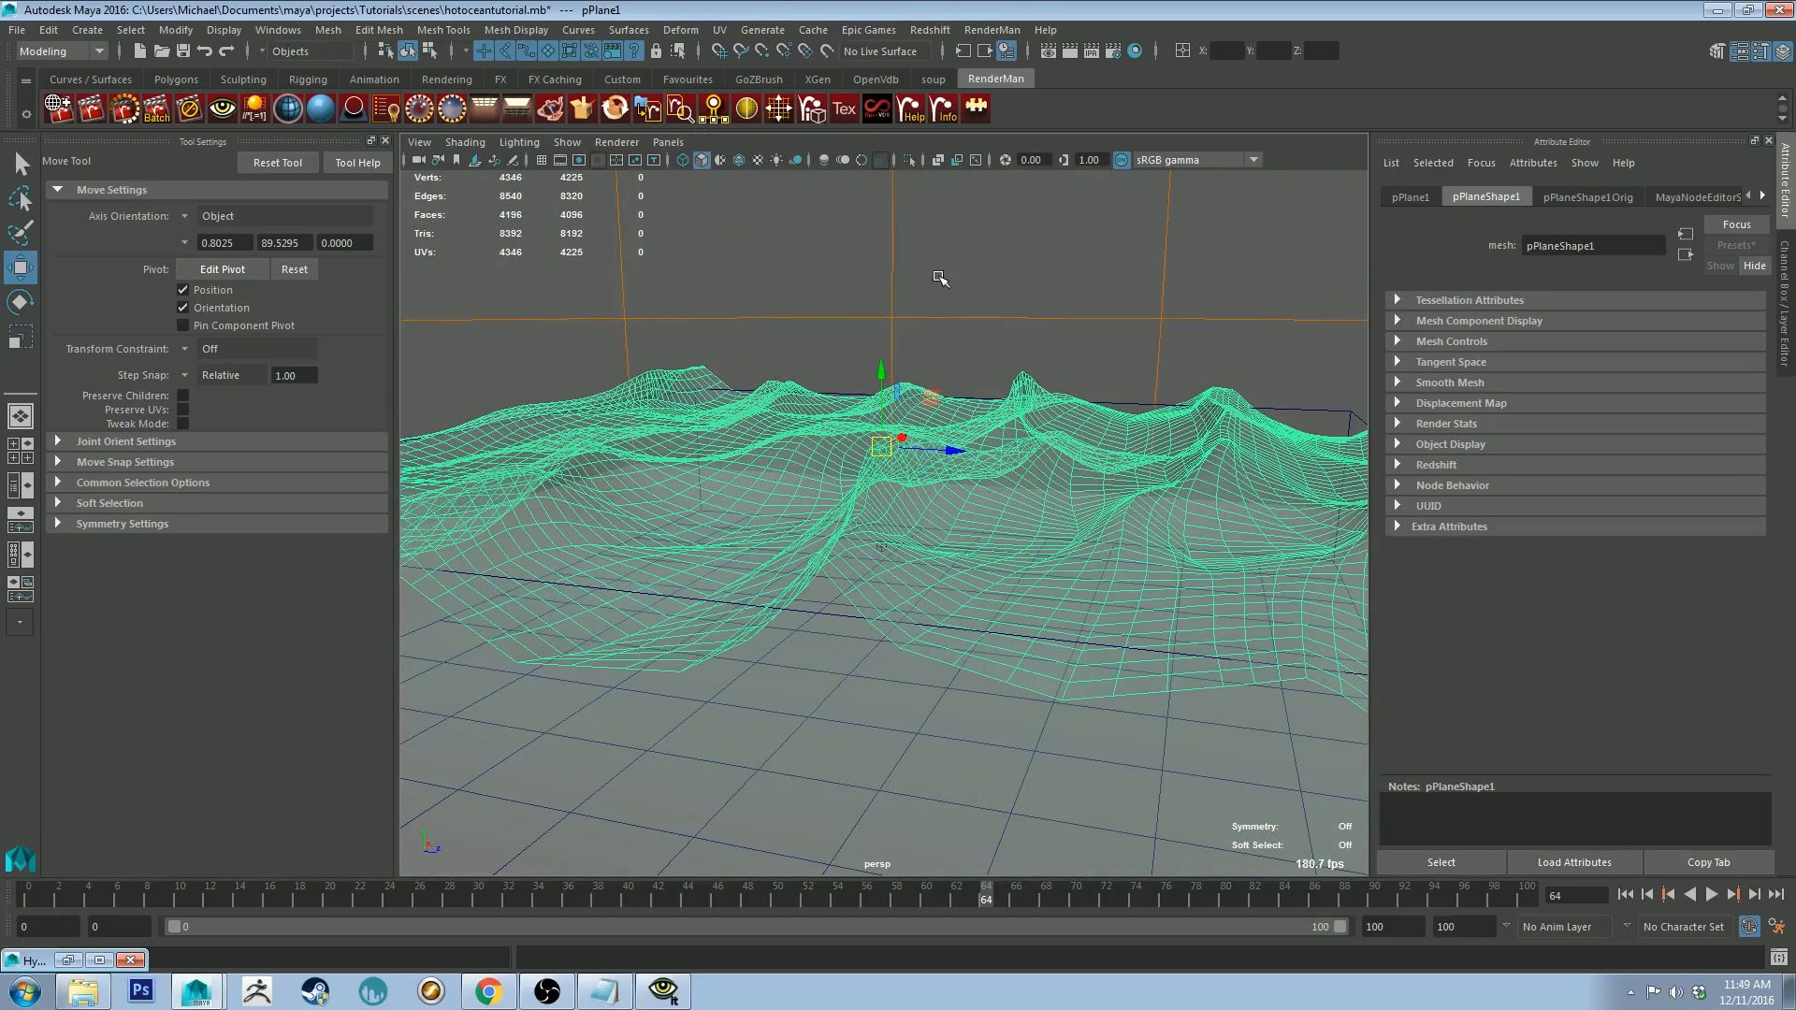
alt+drag(925, 277, 949, 288)
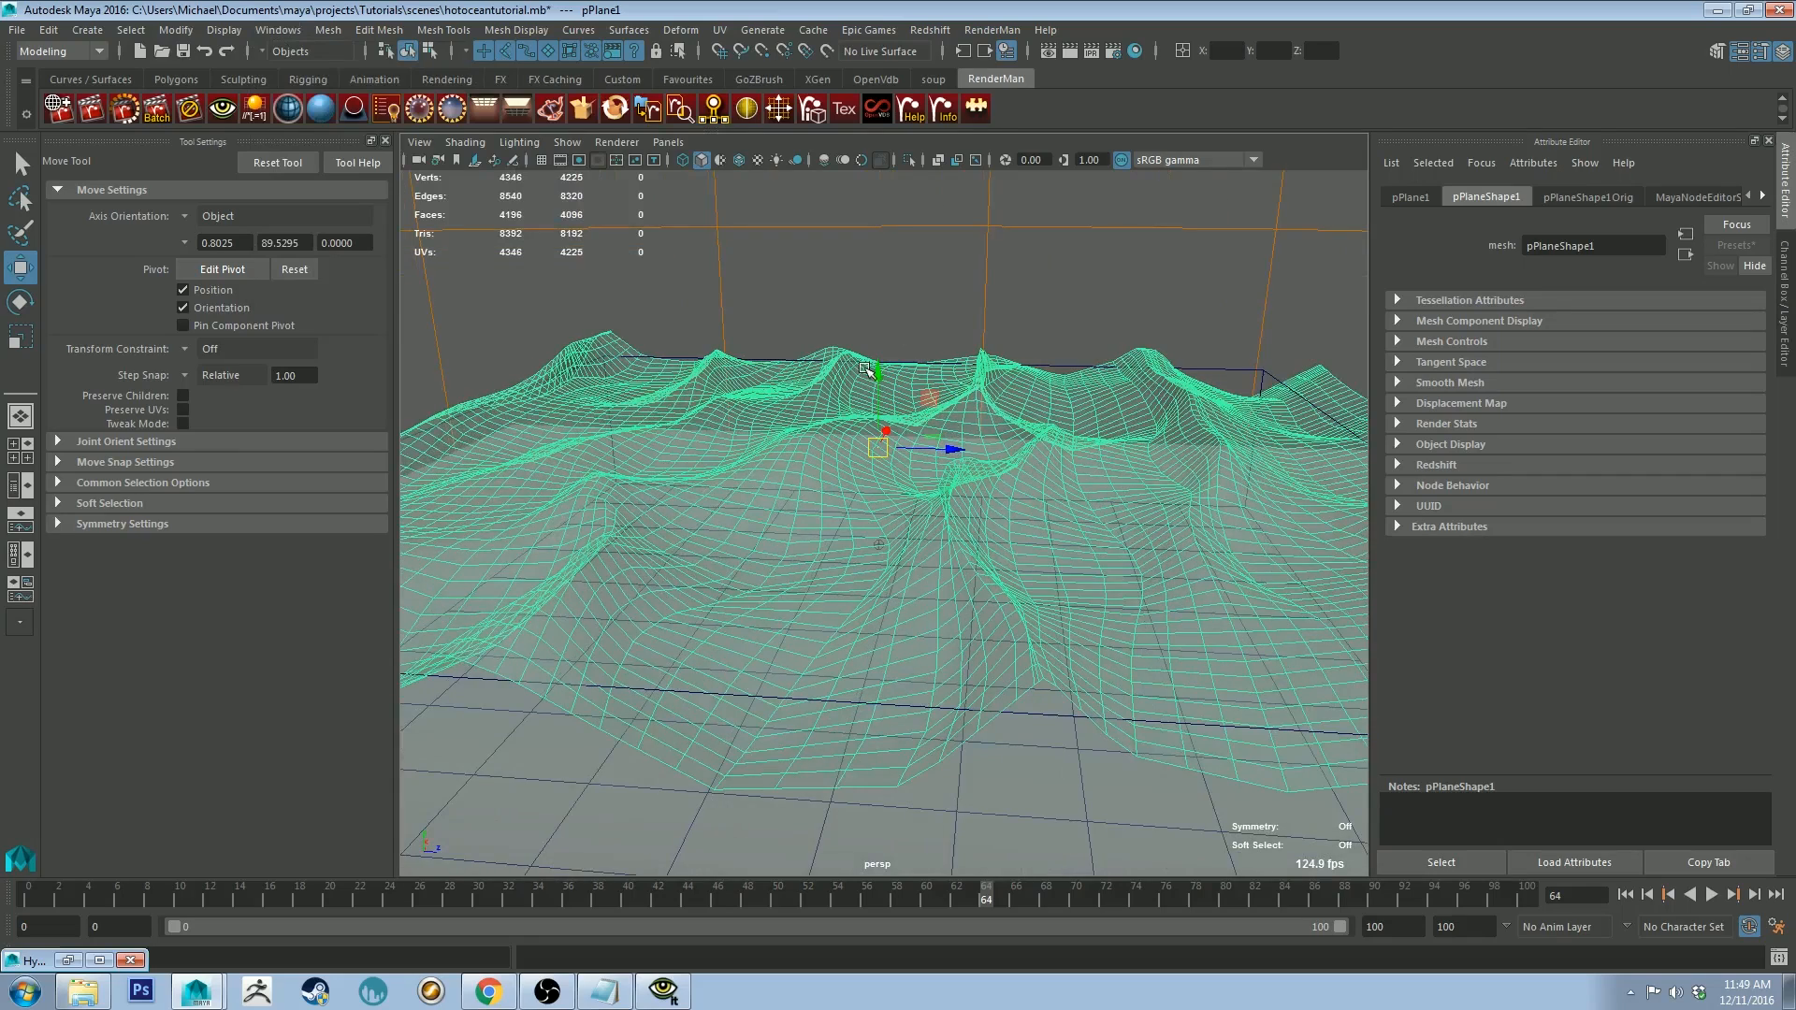
alt+drag(860, 362, 872, 366)
alt+right_drag(876, 463, 854, 324)
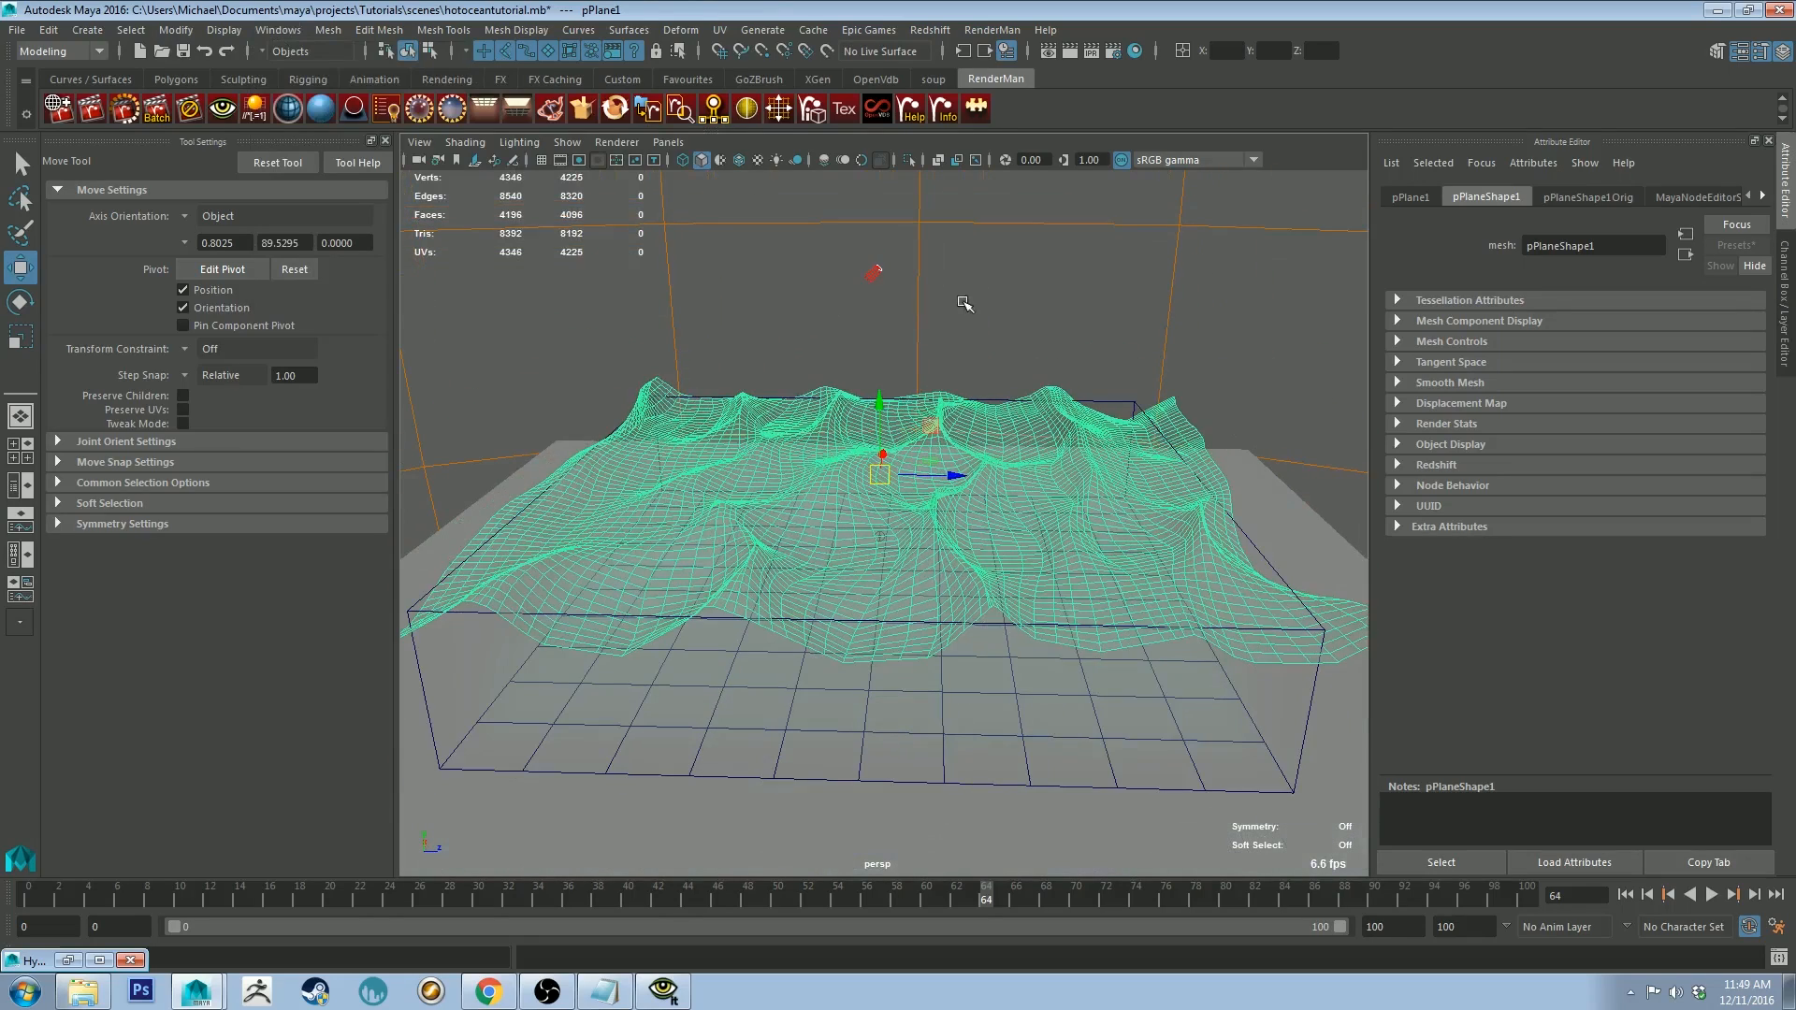
click(981, 321)
alt+drag(958, 397, 844, 415)
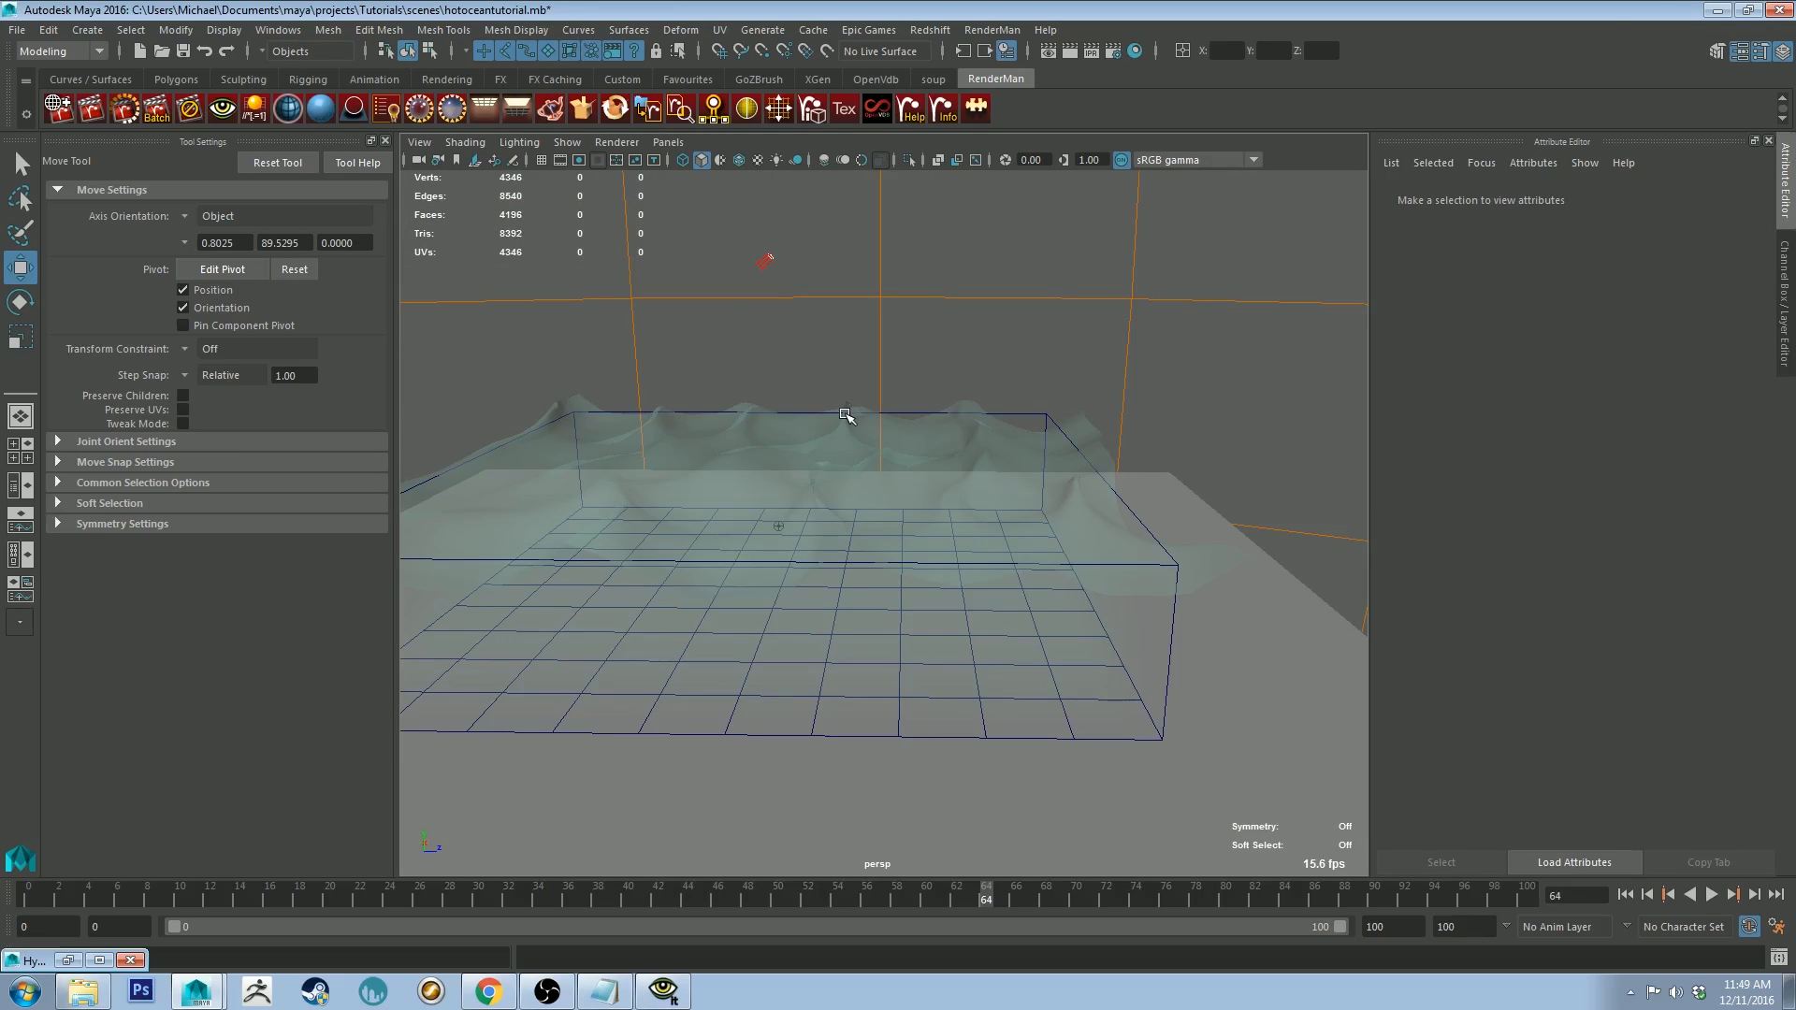
Step: Close the Hypershade and delete the fluid container together with the ground plane
click(68, 959)
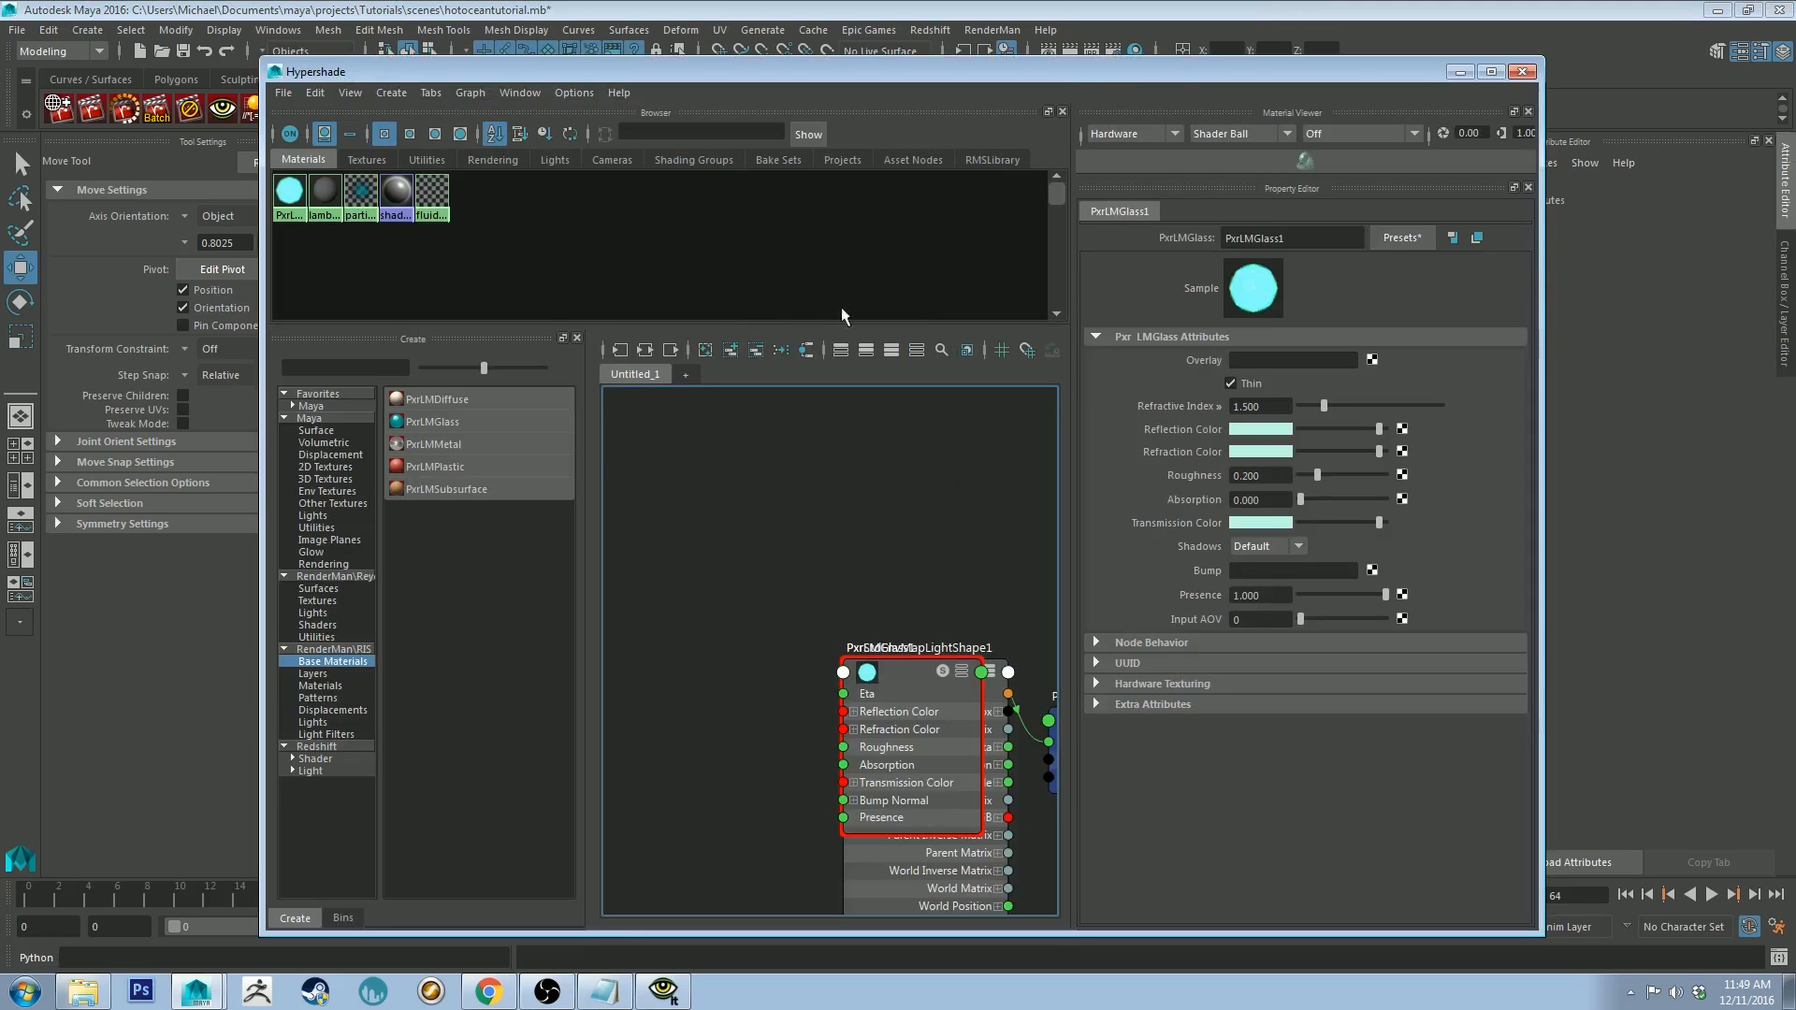
click(1522, 71)
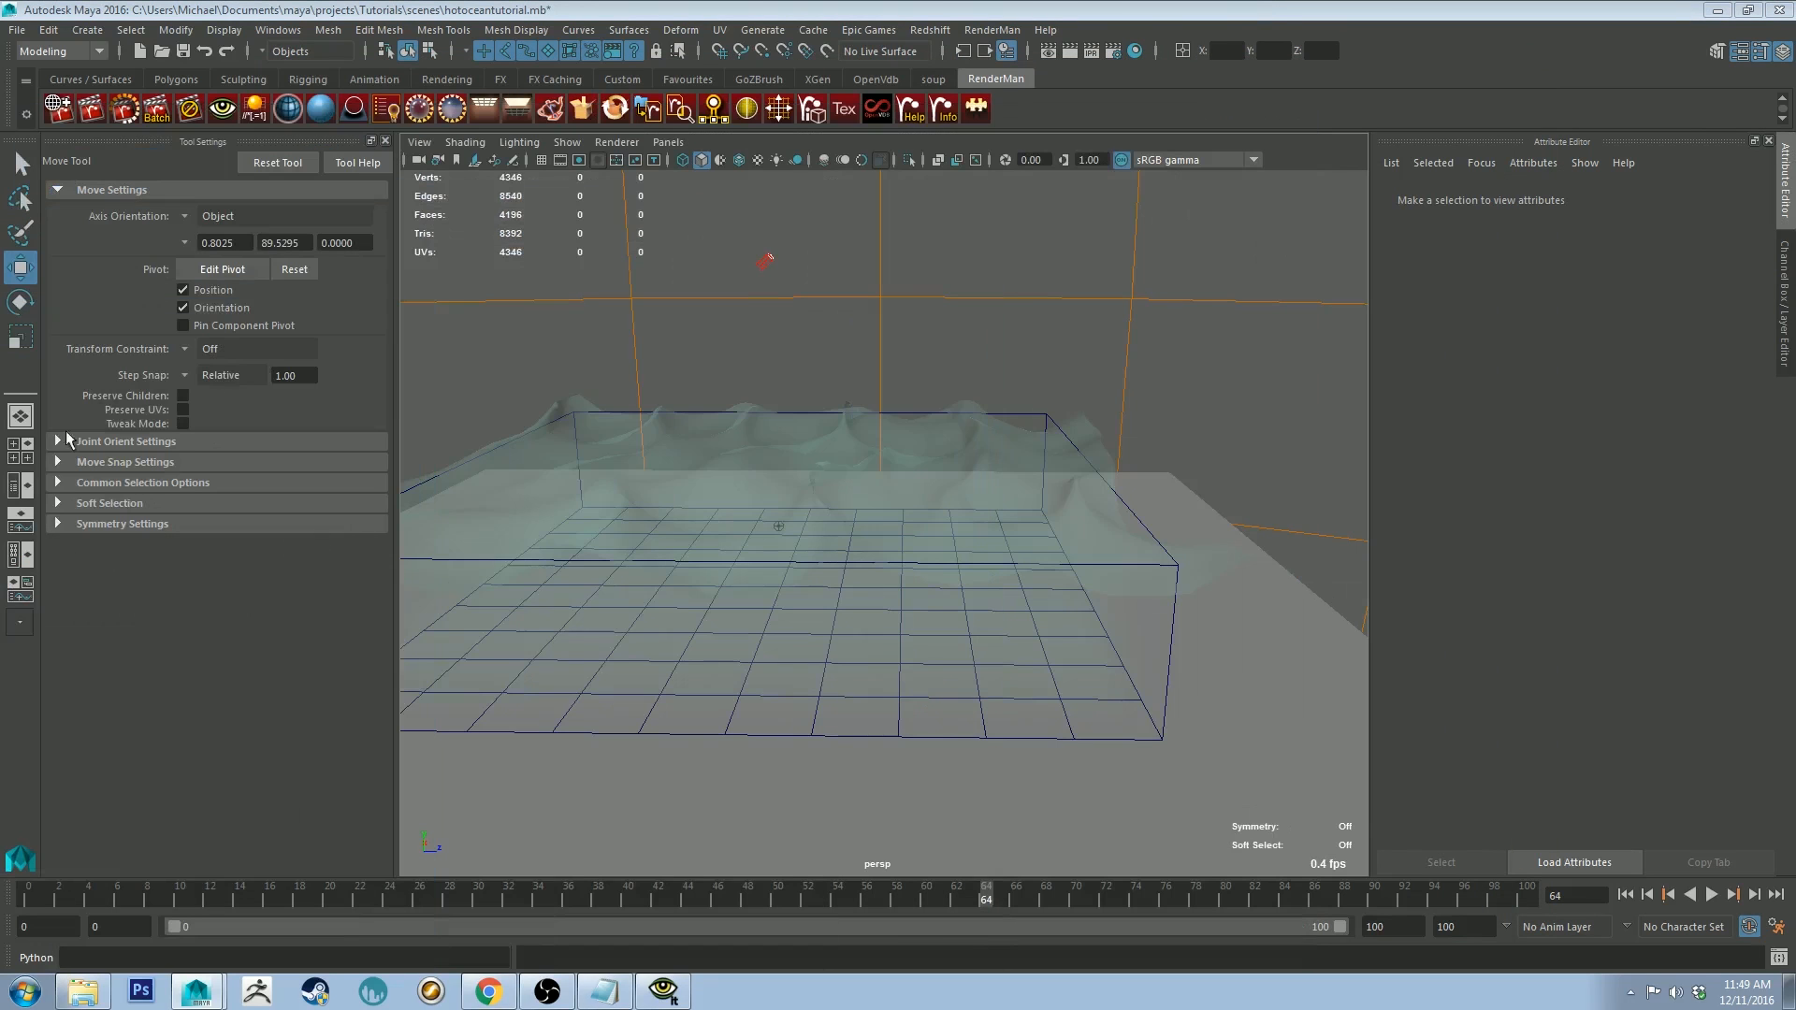
drag(1204, 659, 1146, 674)
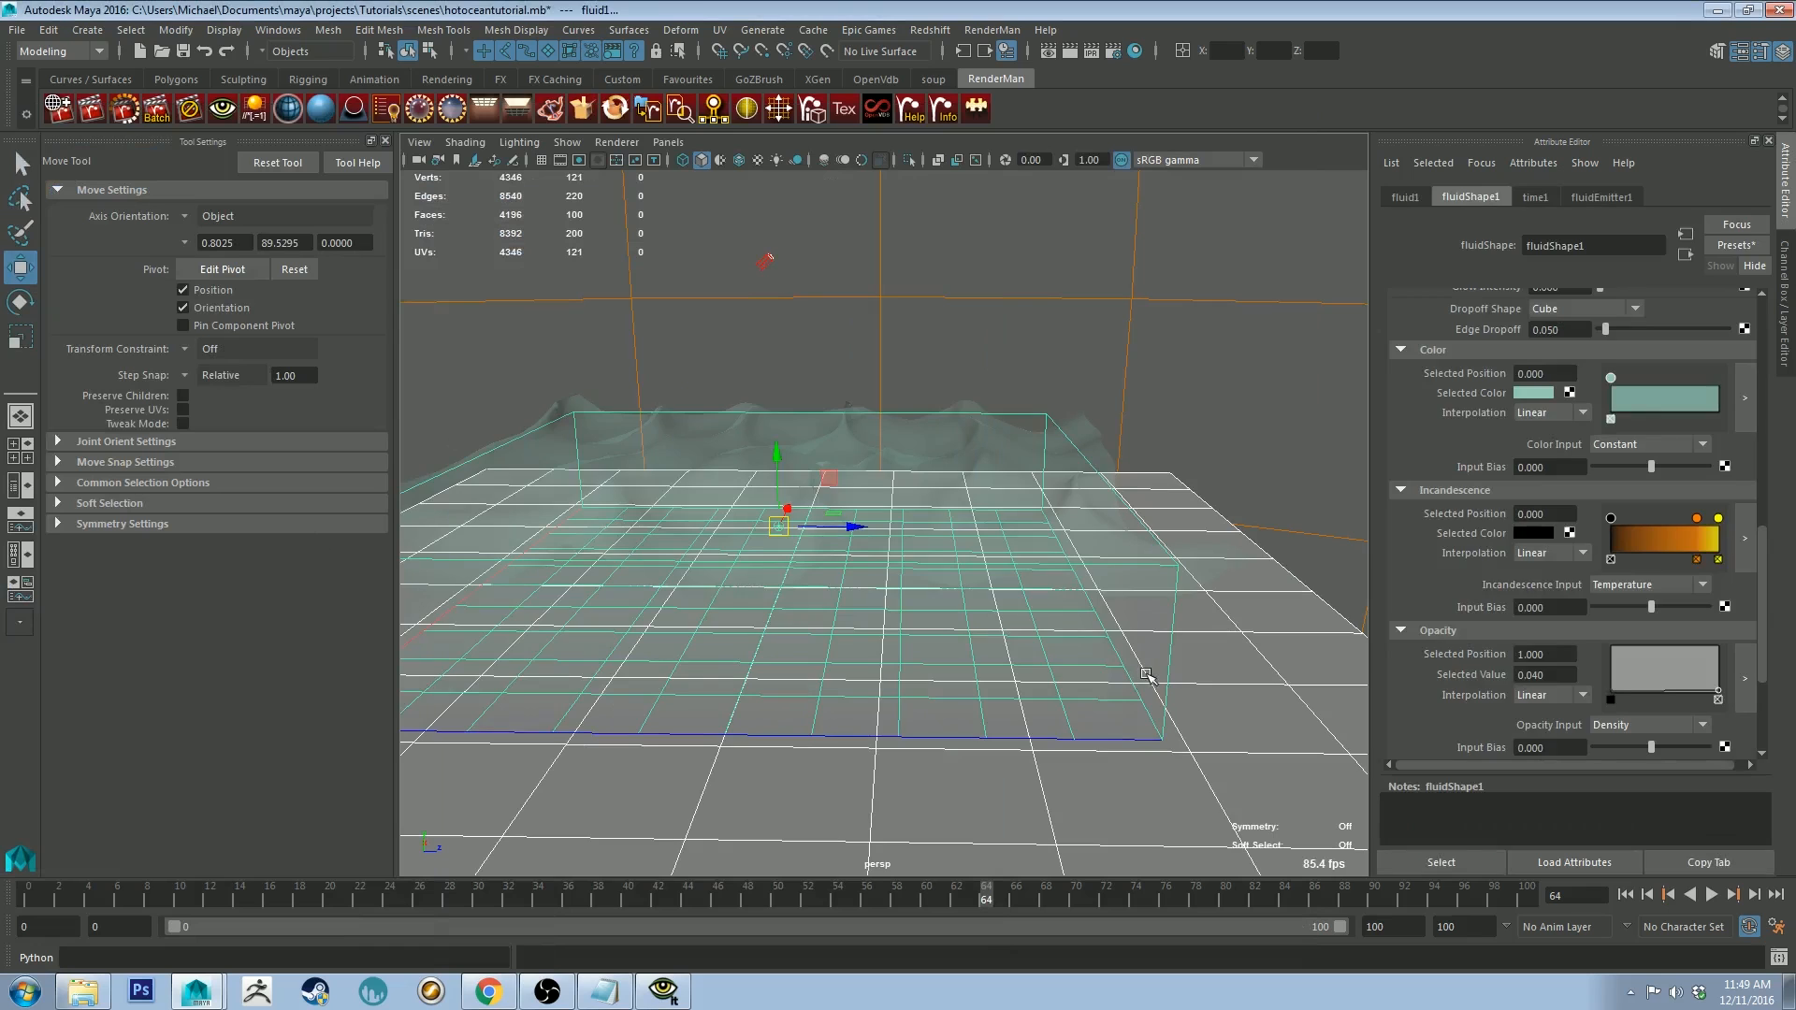
click(1192, 679)
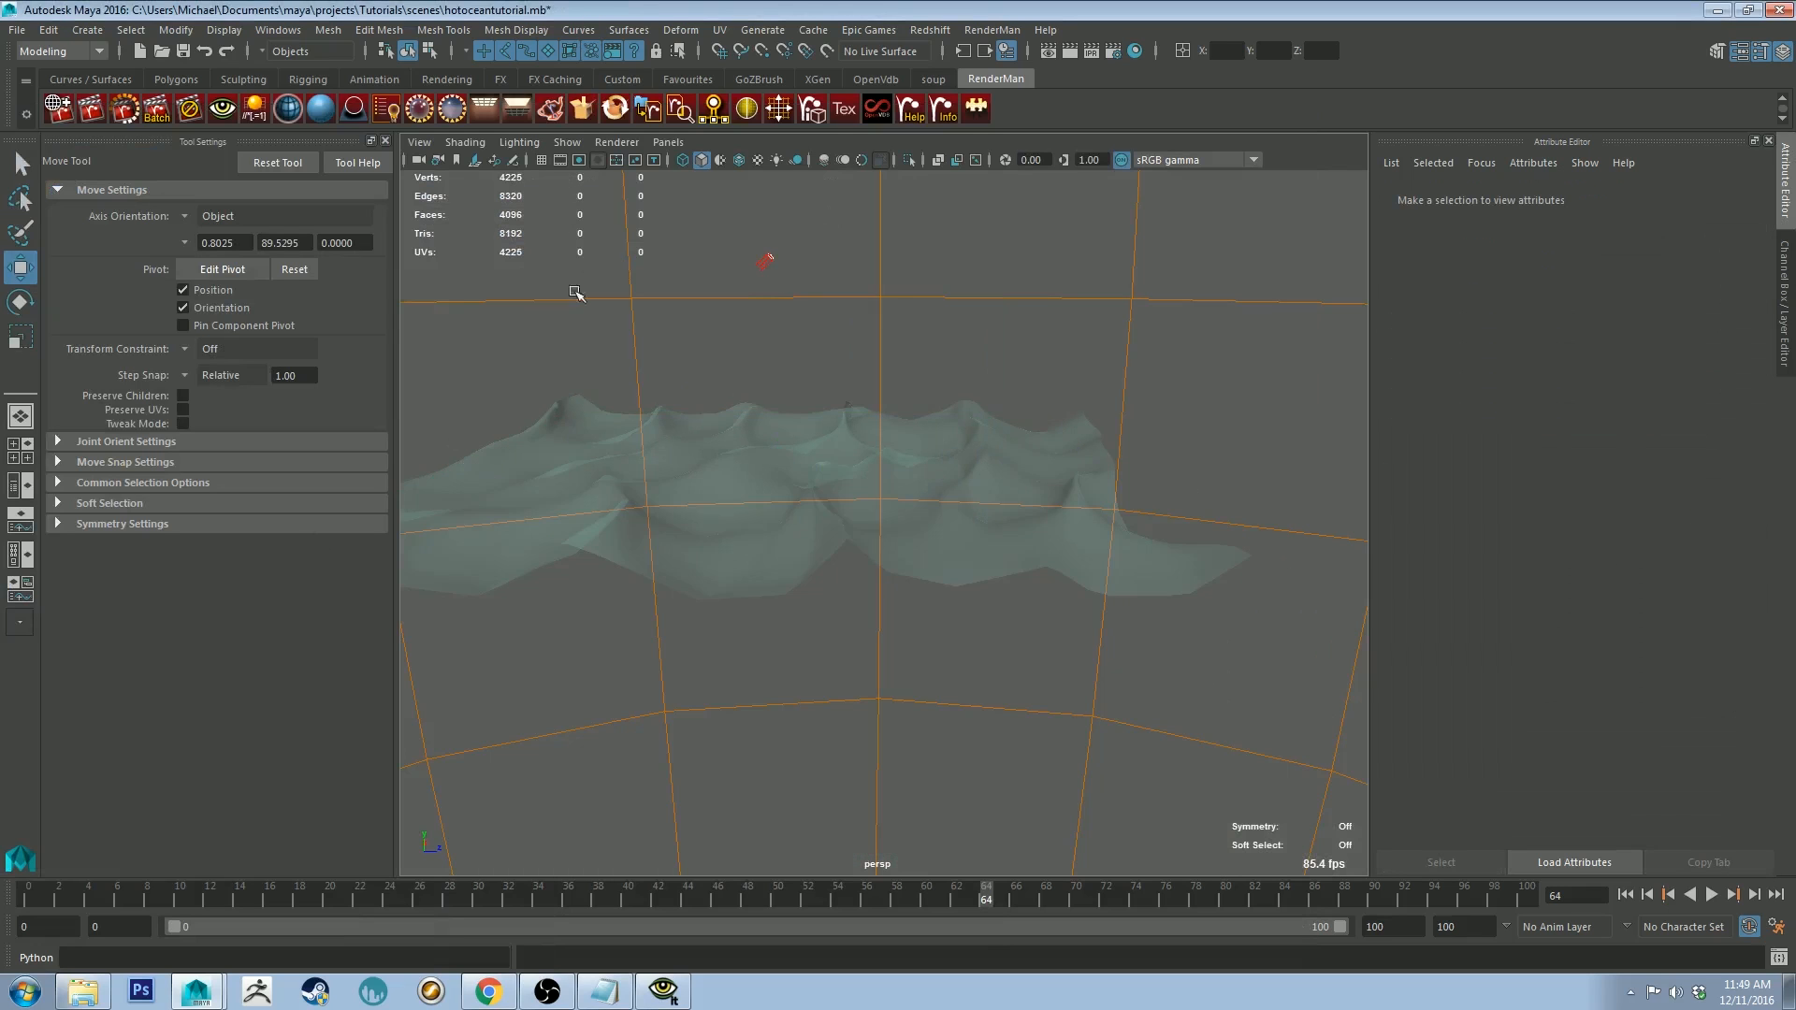
Step: Assign a new PxrDisney material to the ocean plane and set its Specular to 0.652 and Roughness to 0.146
click(822, 465)
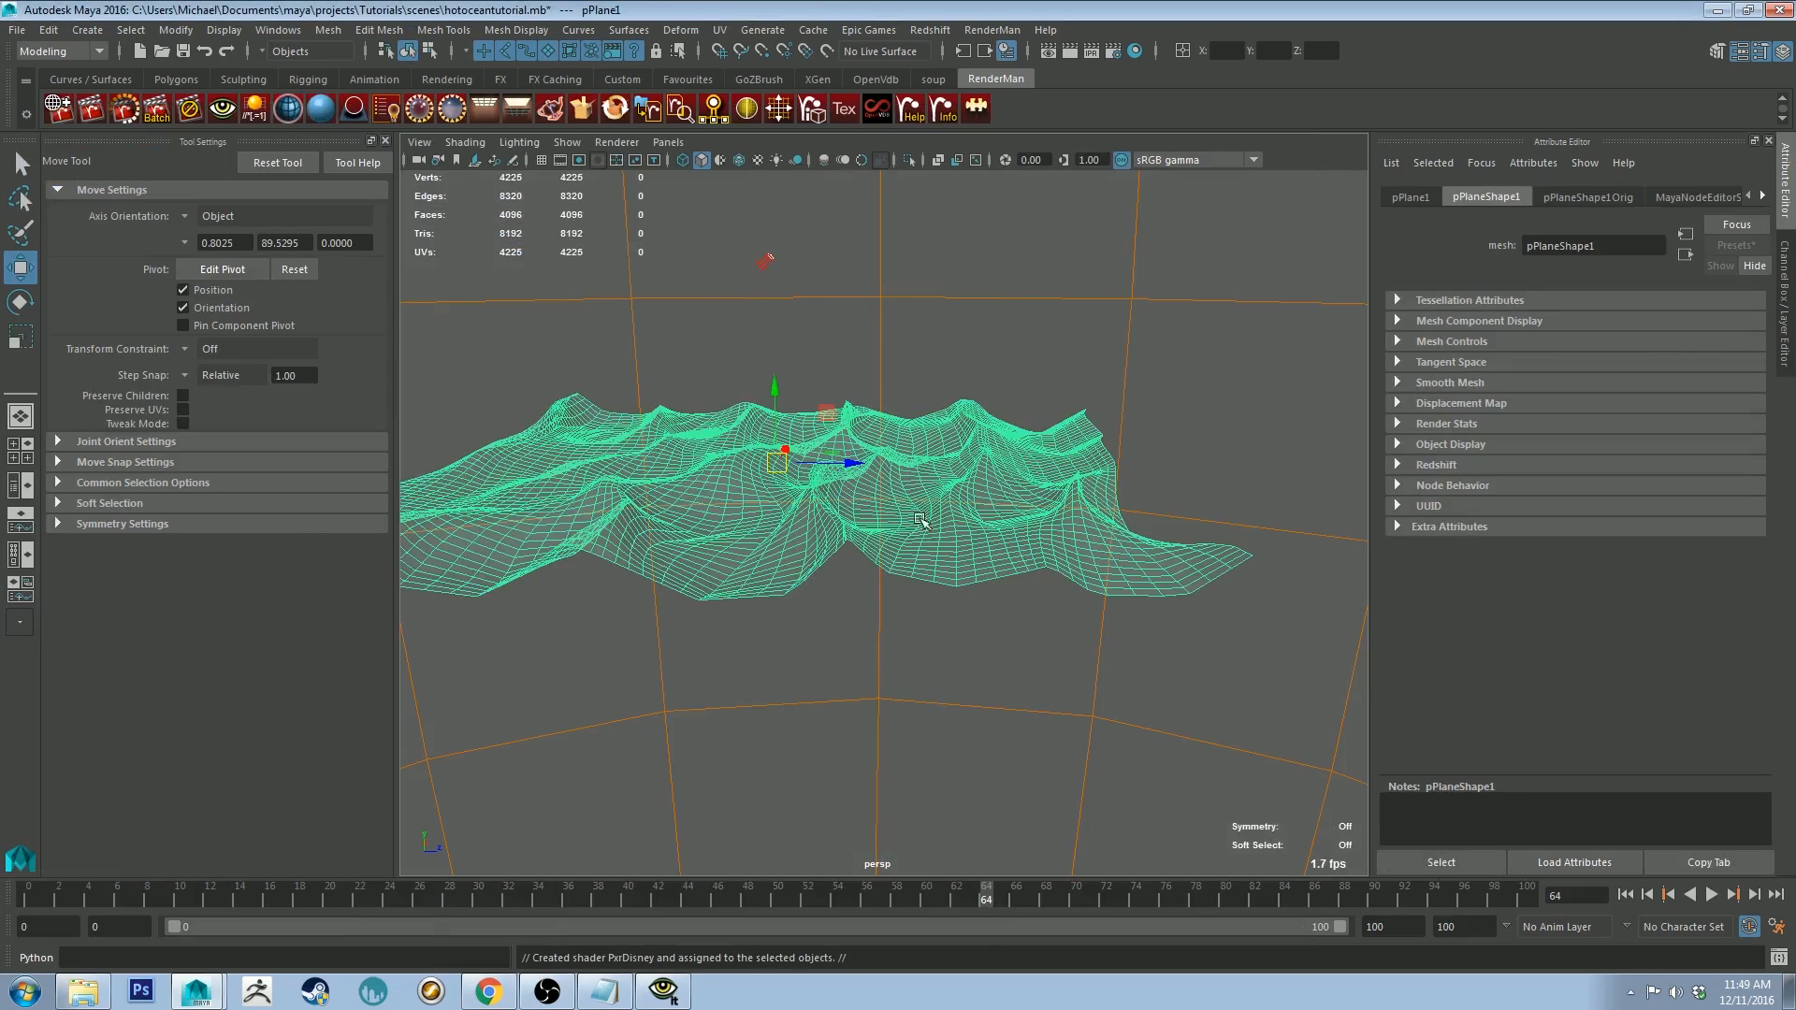
alt+middle_drag(786, 442, 878, 454)
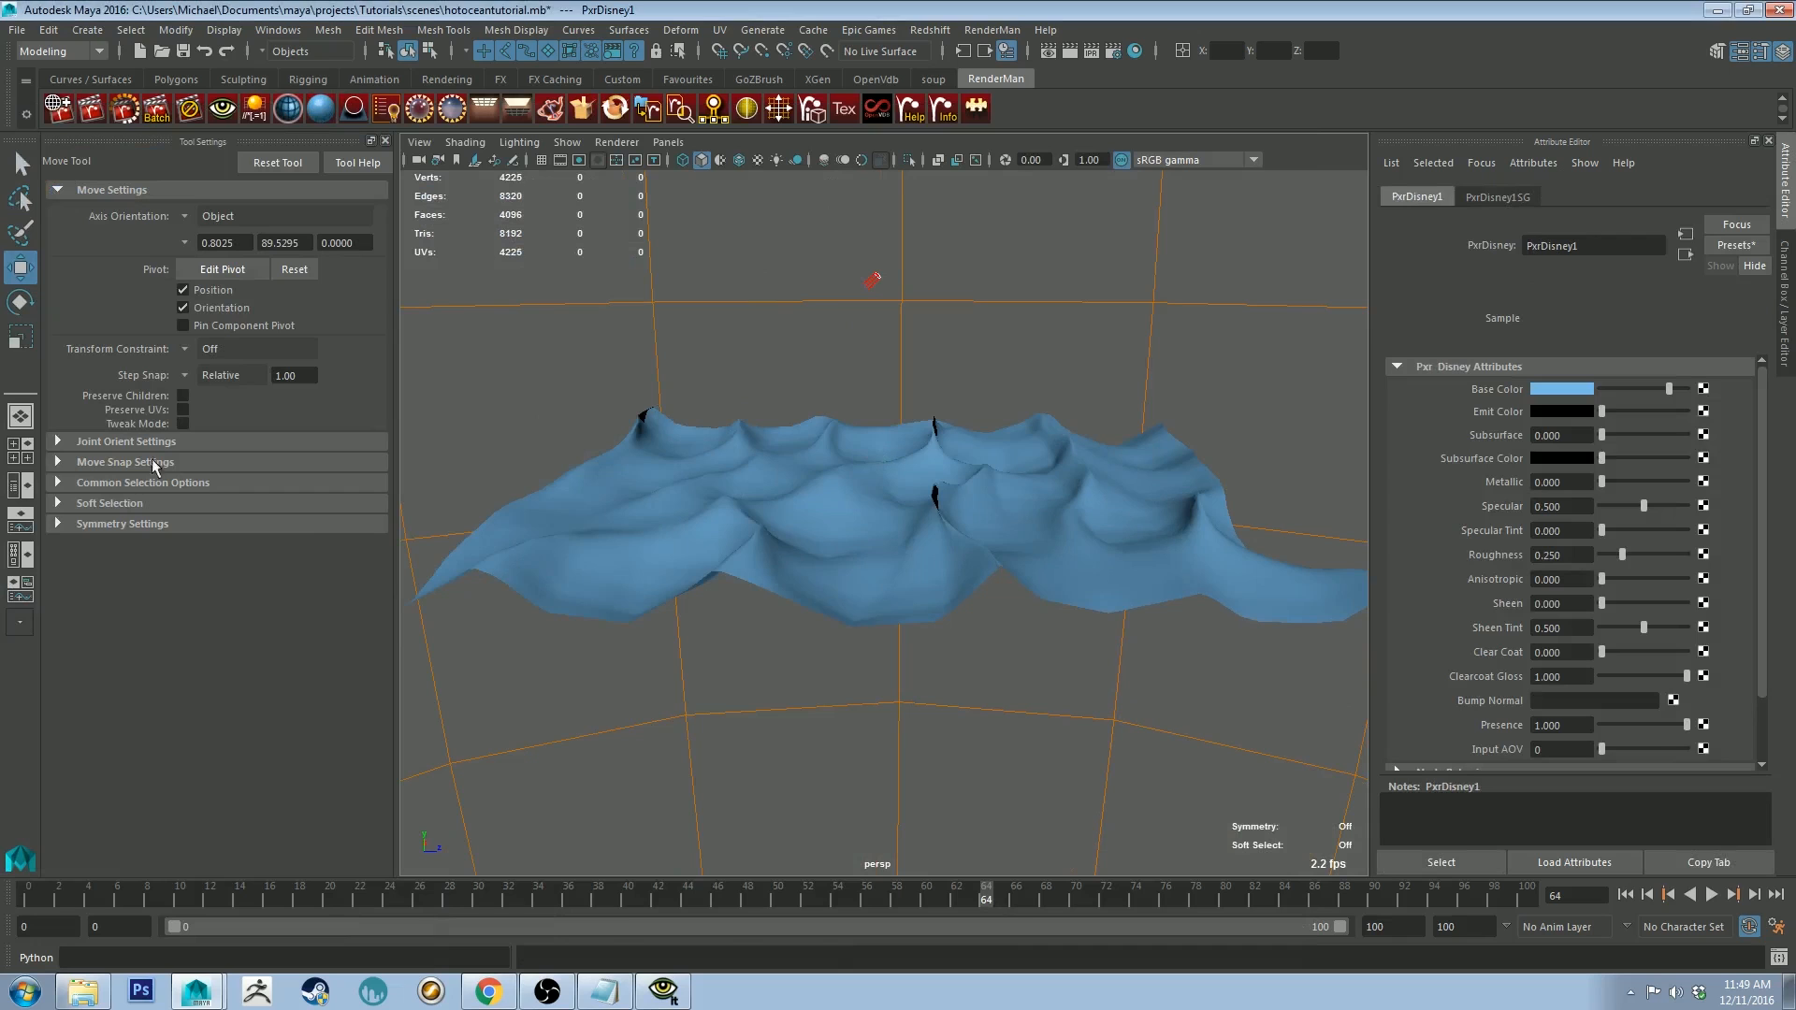
drag(24, 324, 1125, 142)
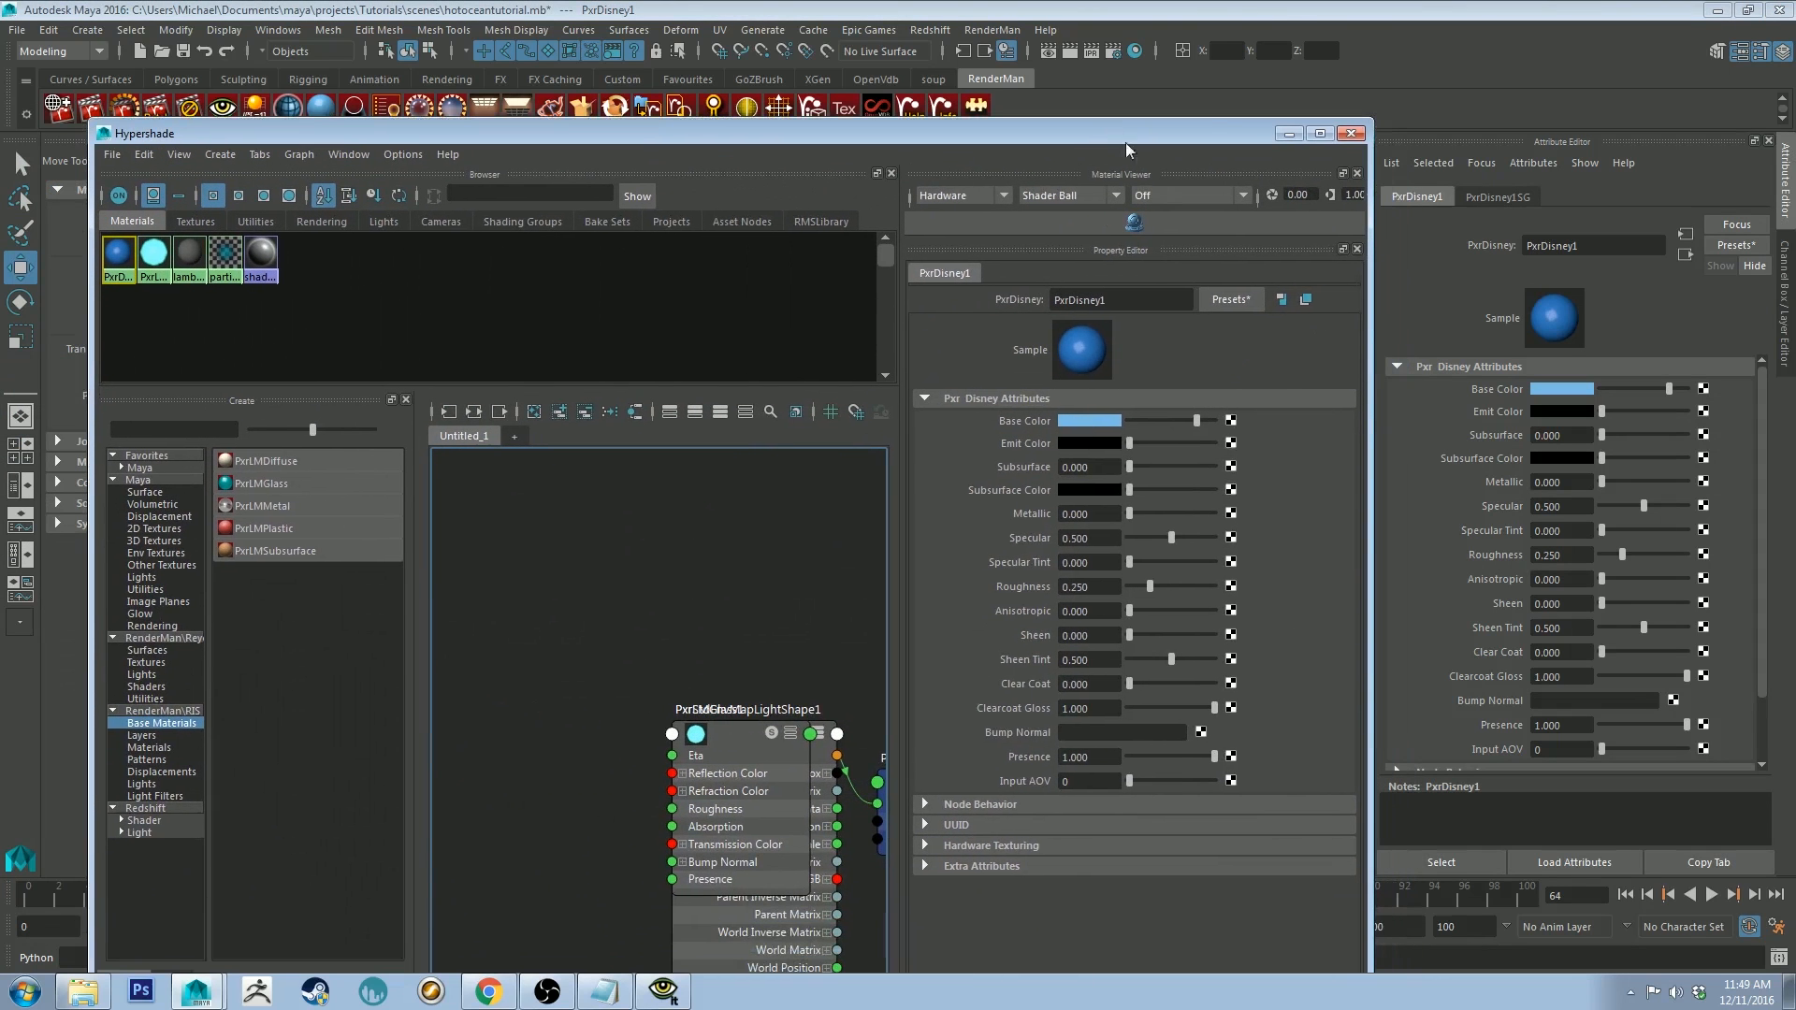
drag(1171, 539, 1140, 587)
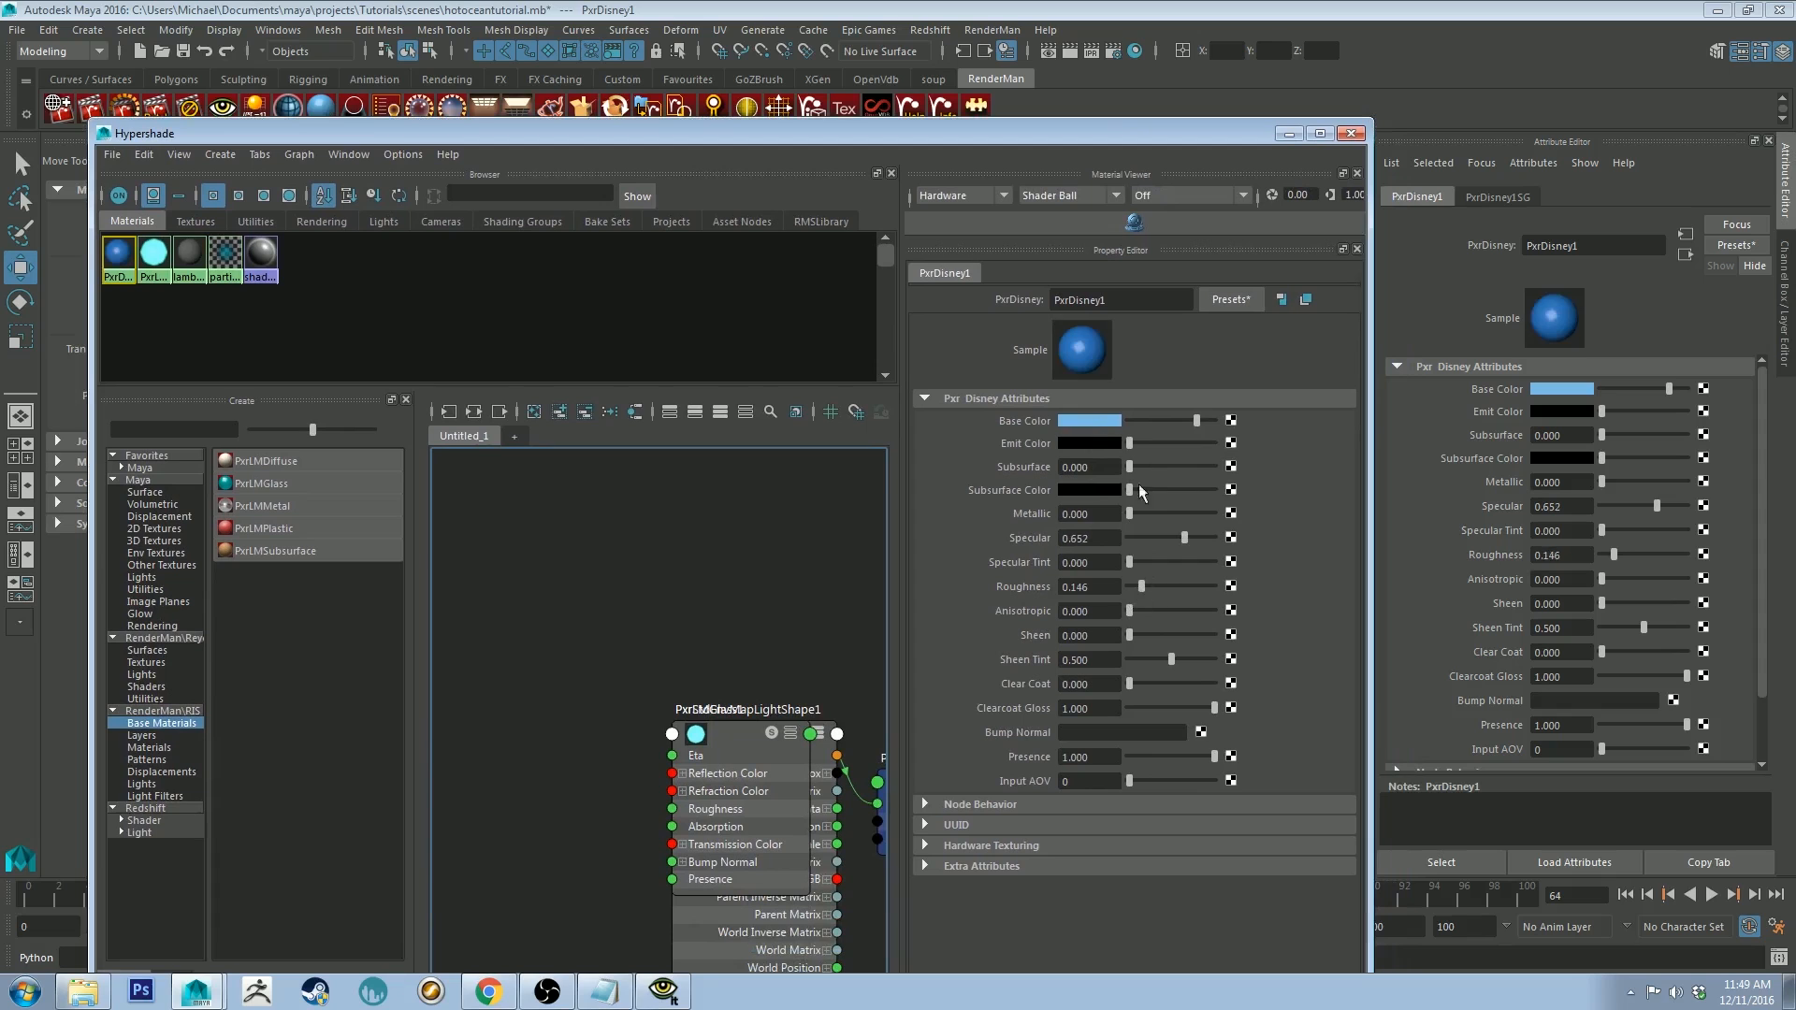
Step: Minimize the Hypershade, preview the PxrDisney ocean in a RenderMan re-render, and minimize the render window
click(1288, 133)
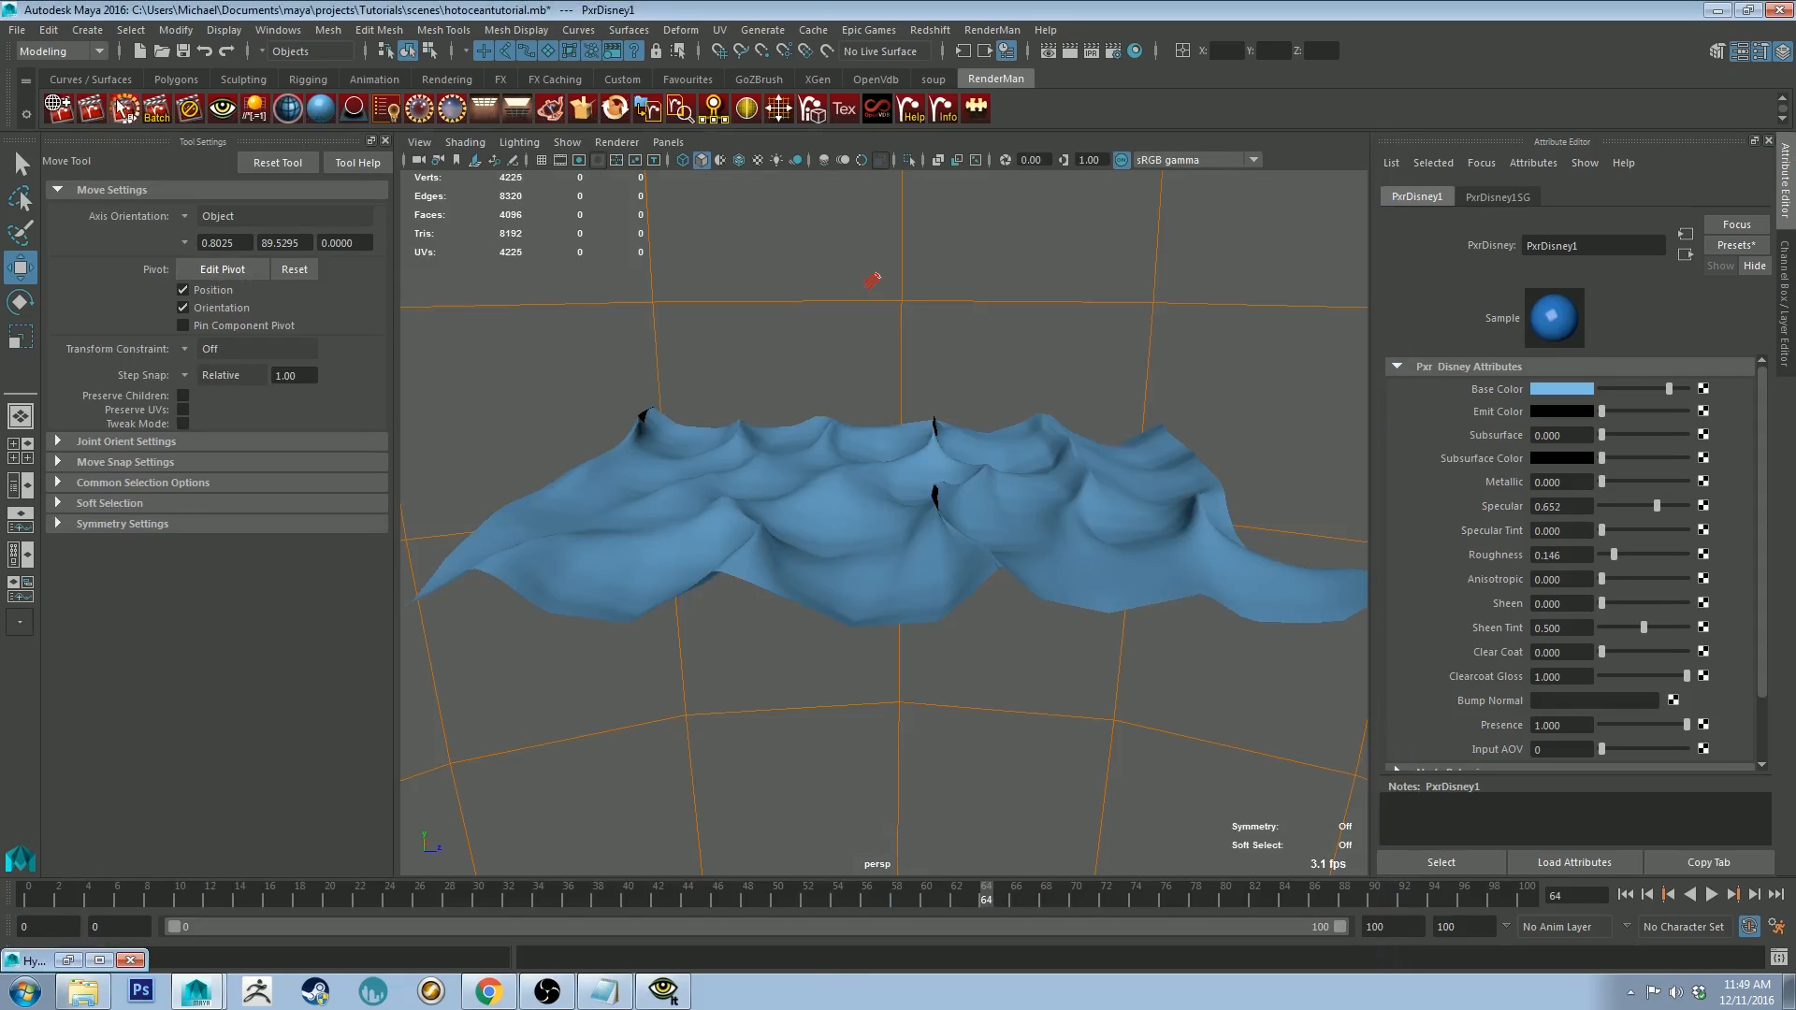
click(661, 995)
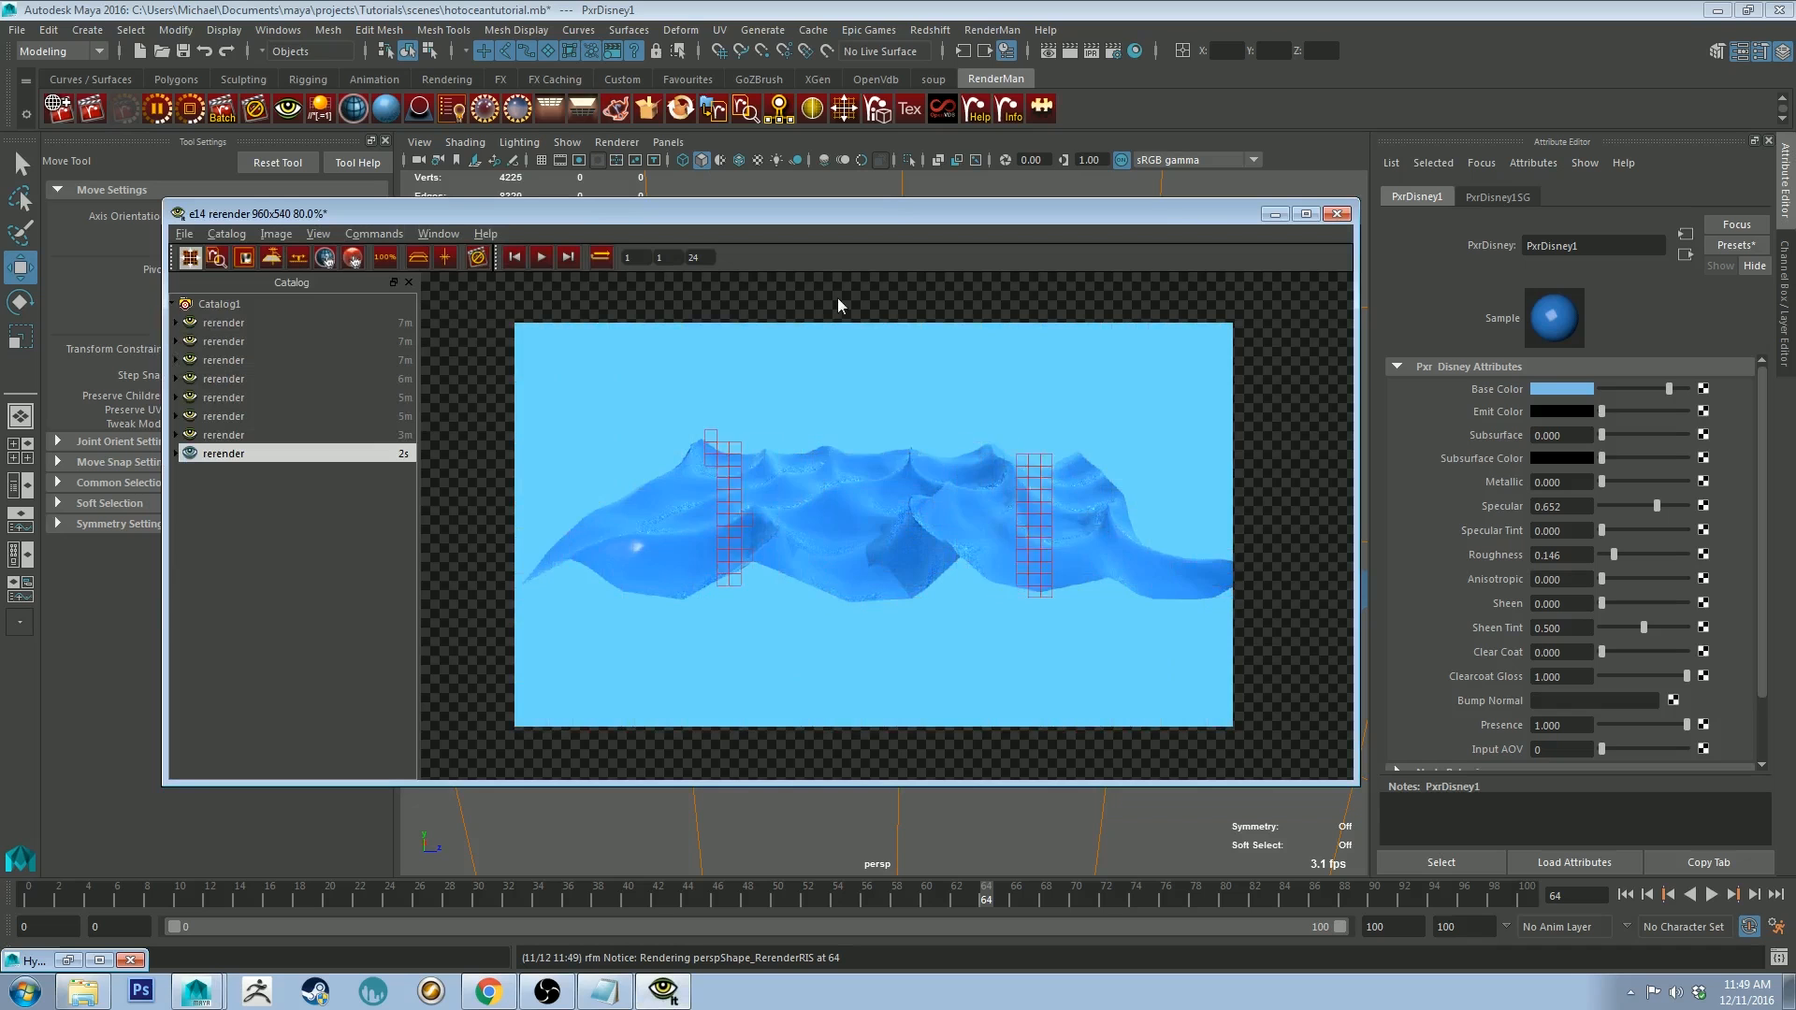
click(1274, 214)
Step: Turn on smooth mesh preview for the ocean plane and deselect it
click(957, 555)
key(3)
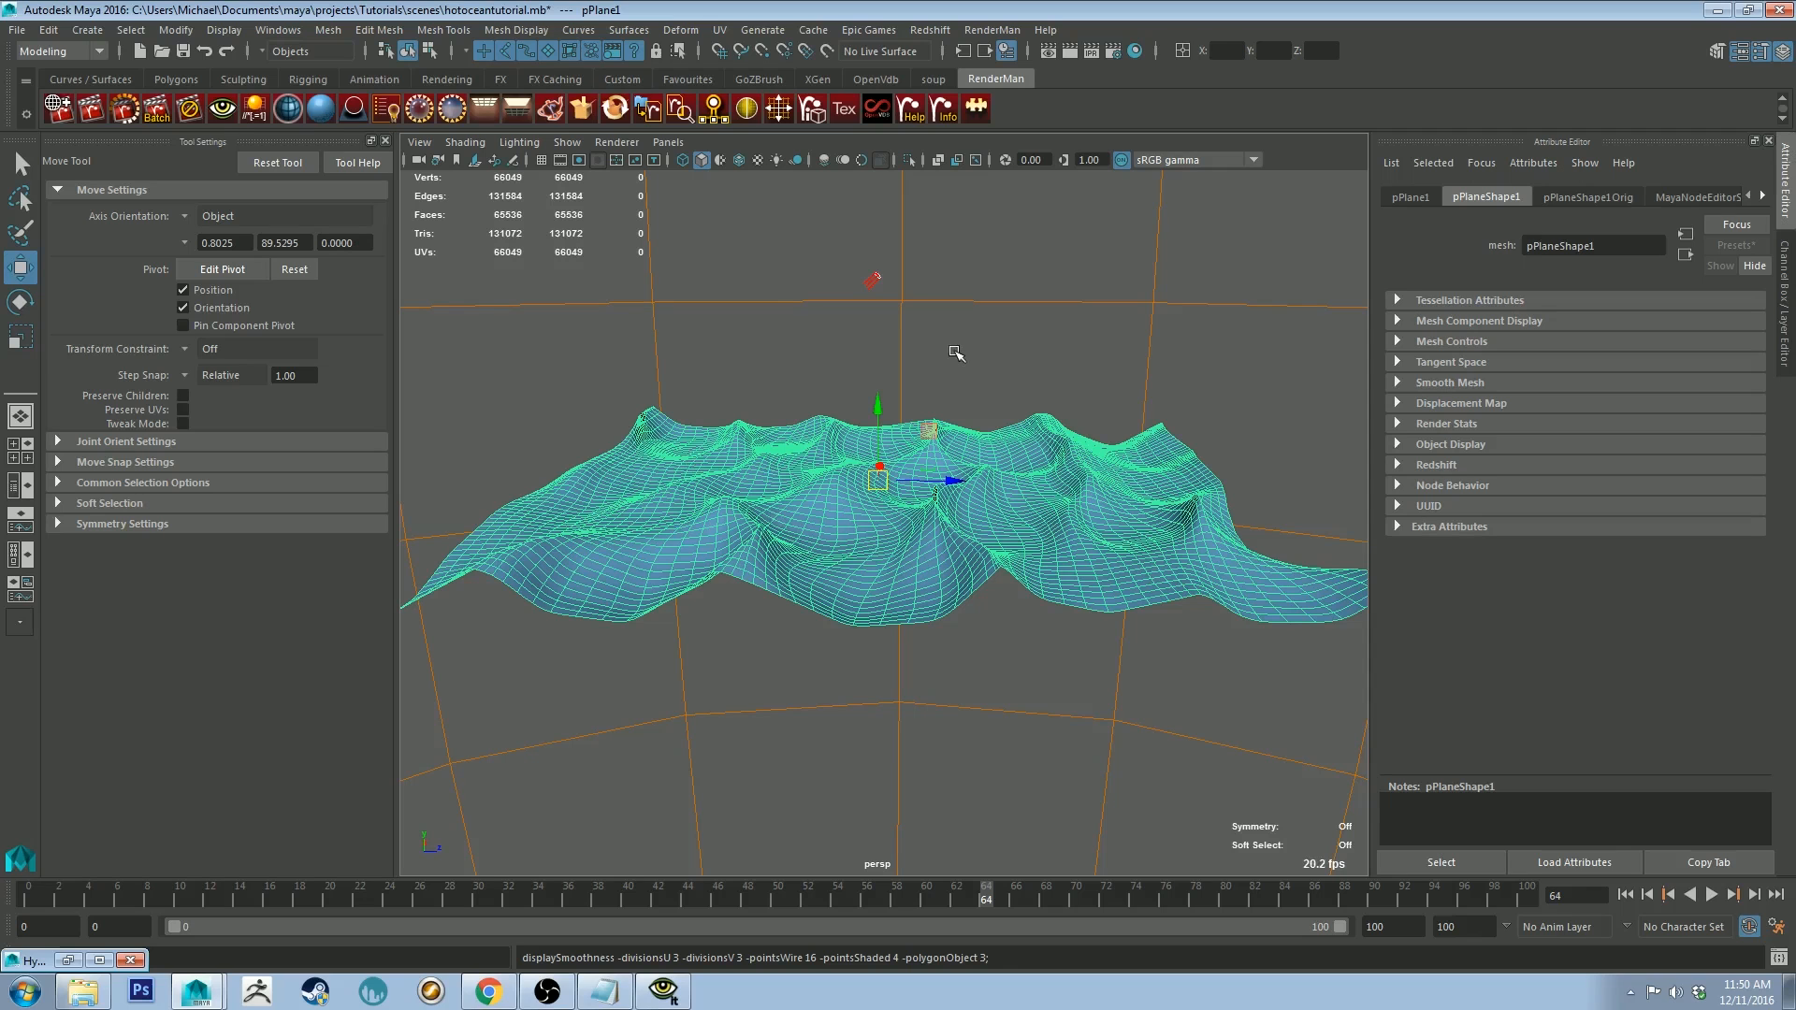
click(981, 335)
alt+right_drag(1008, 451, 1016, 635)
alt+drag(1014, 542, 1030, 507)
alt+right_drag(1030, 507, 1007, 445)
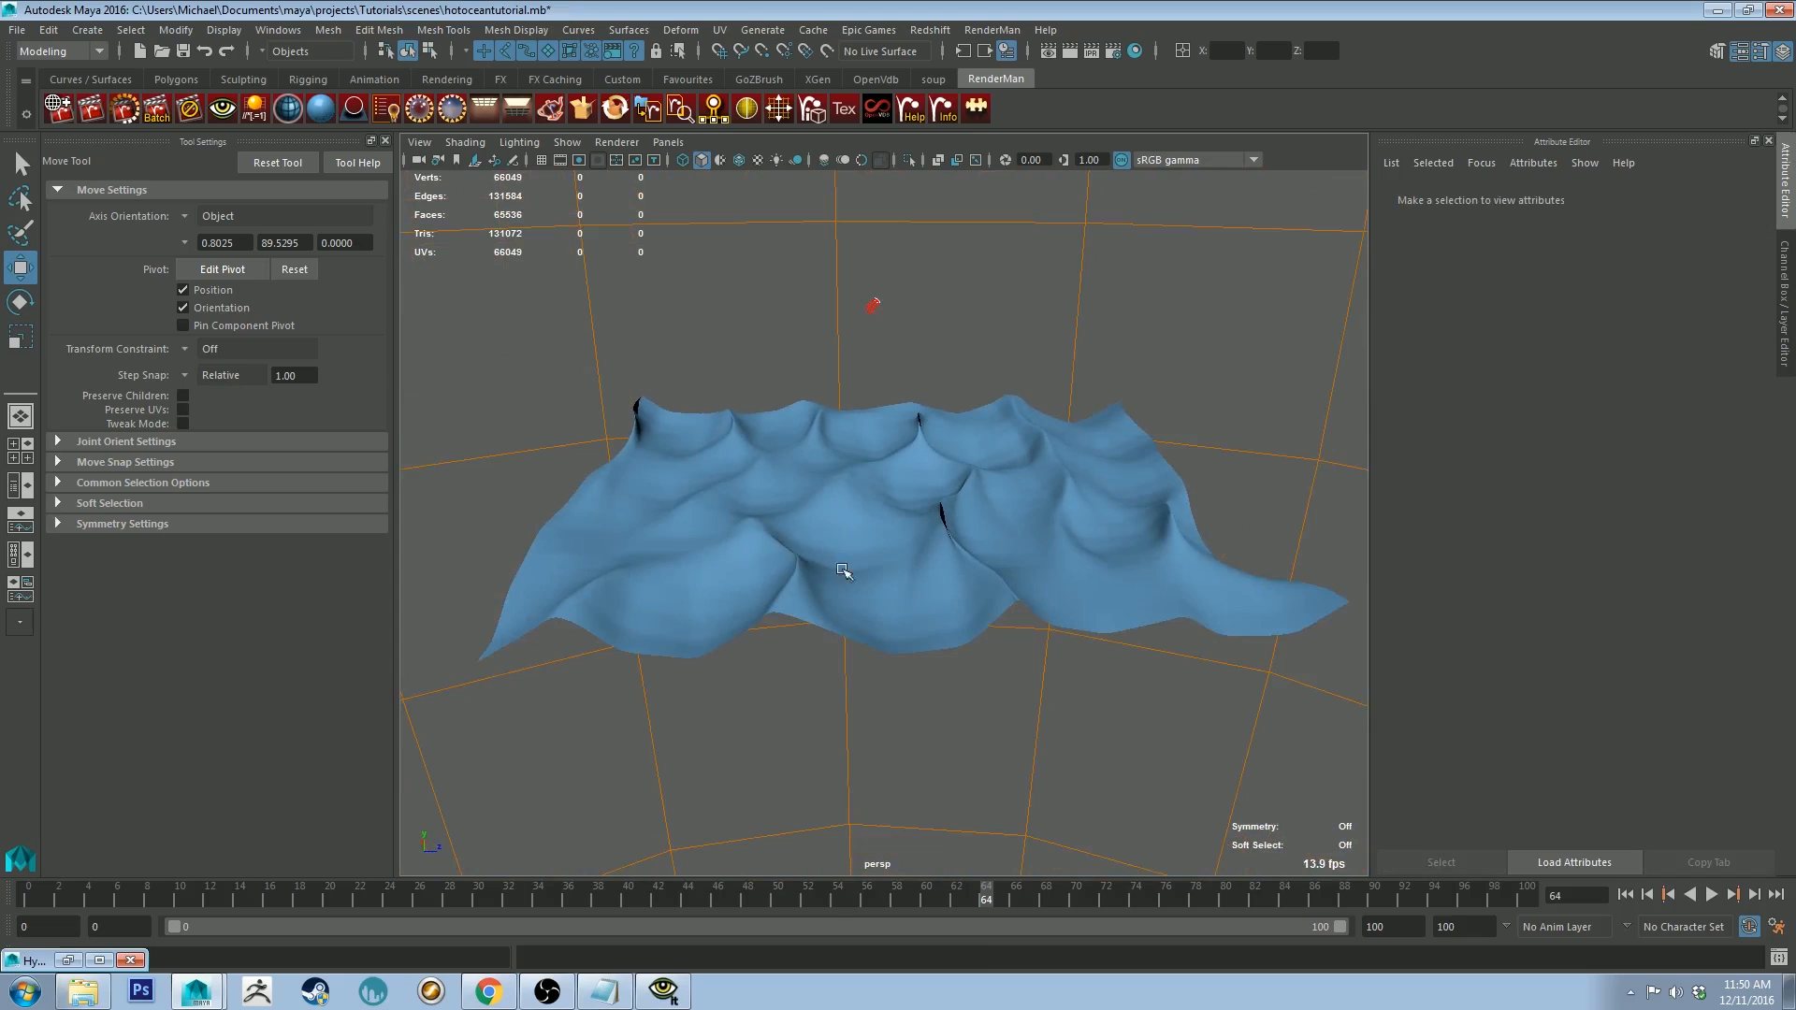
Step: Play back the smoothed ocean animation, stop it at frame 17, and inspect the wave shapes
click(1704, 894)
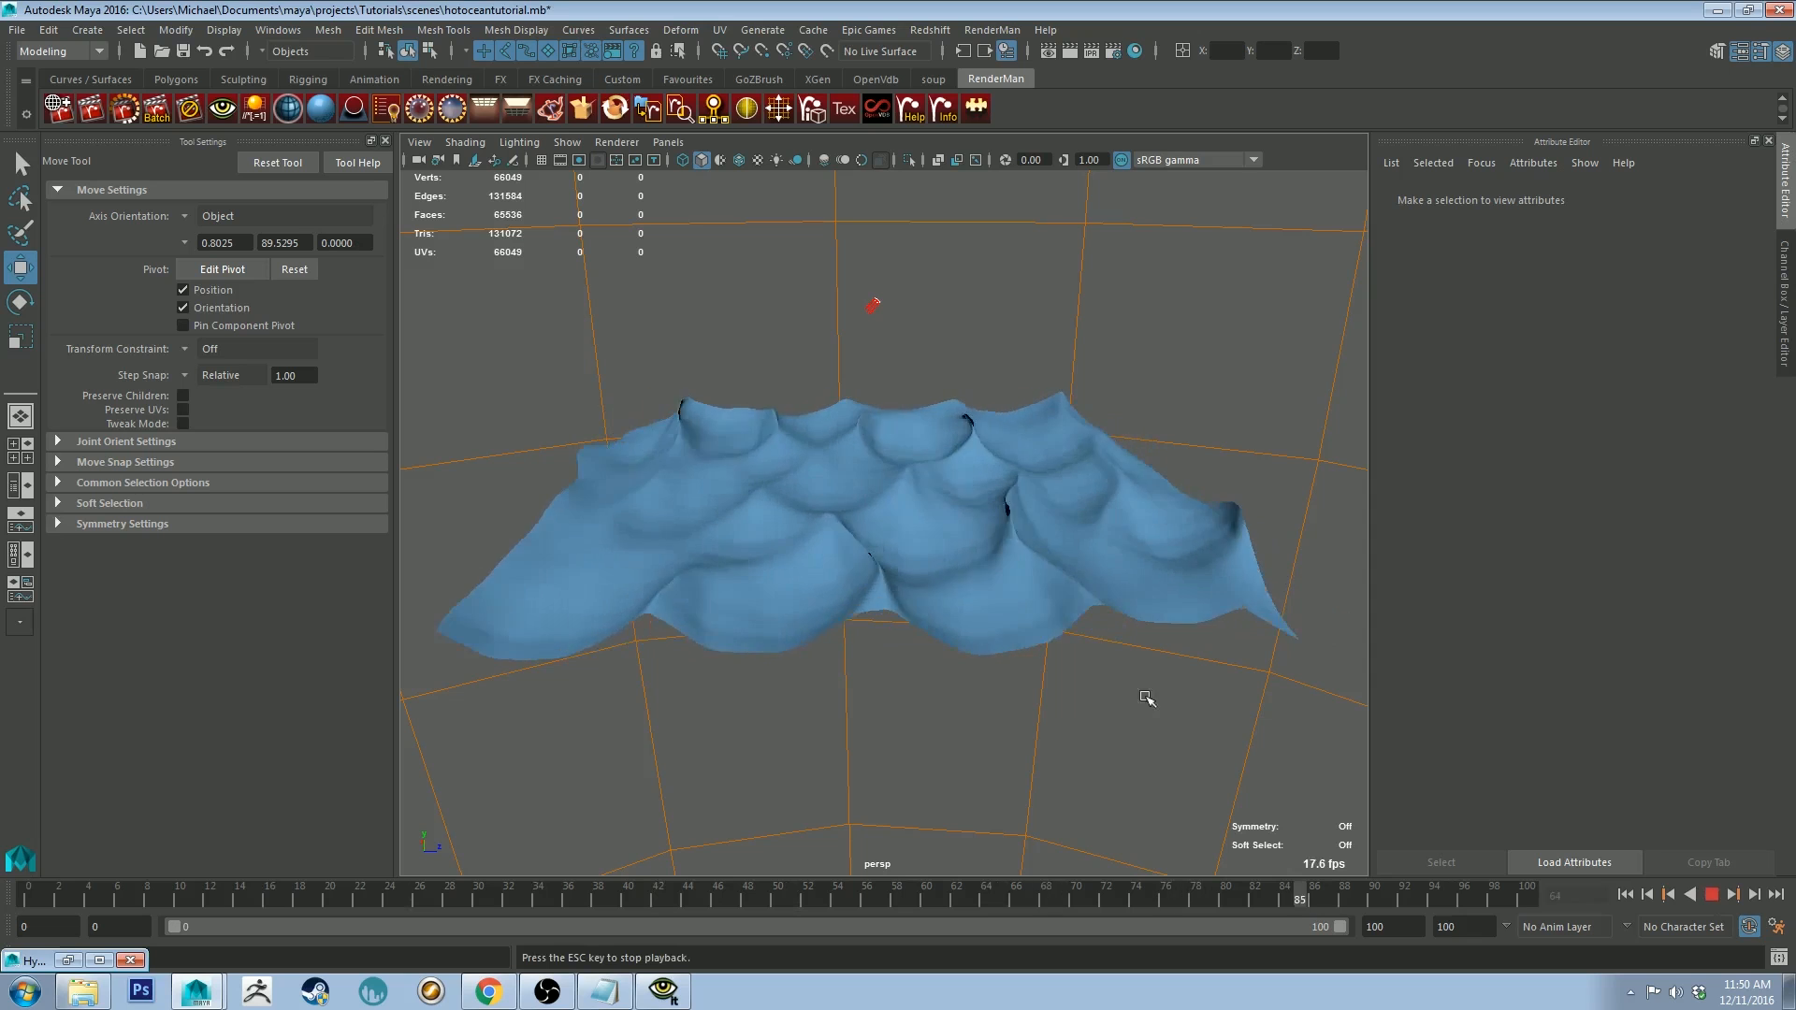
key(Escape)
click(1098, 528)
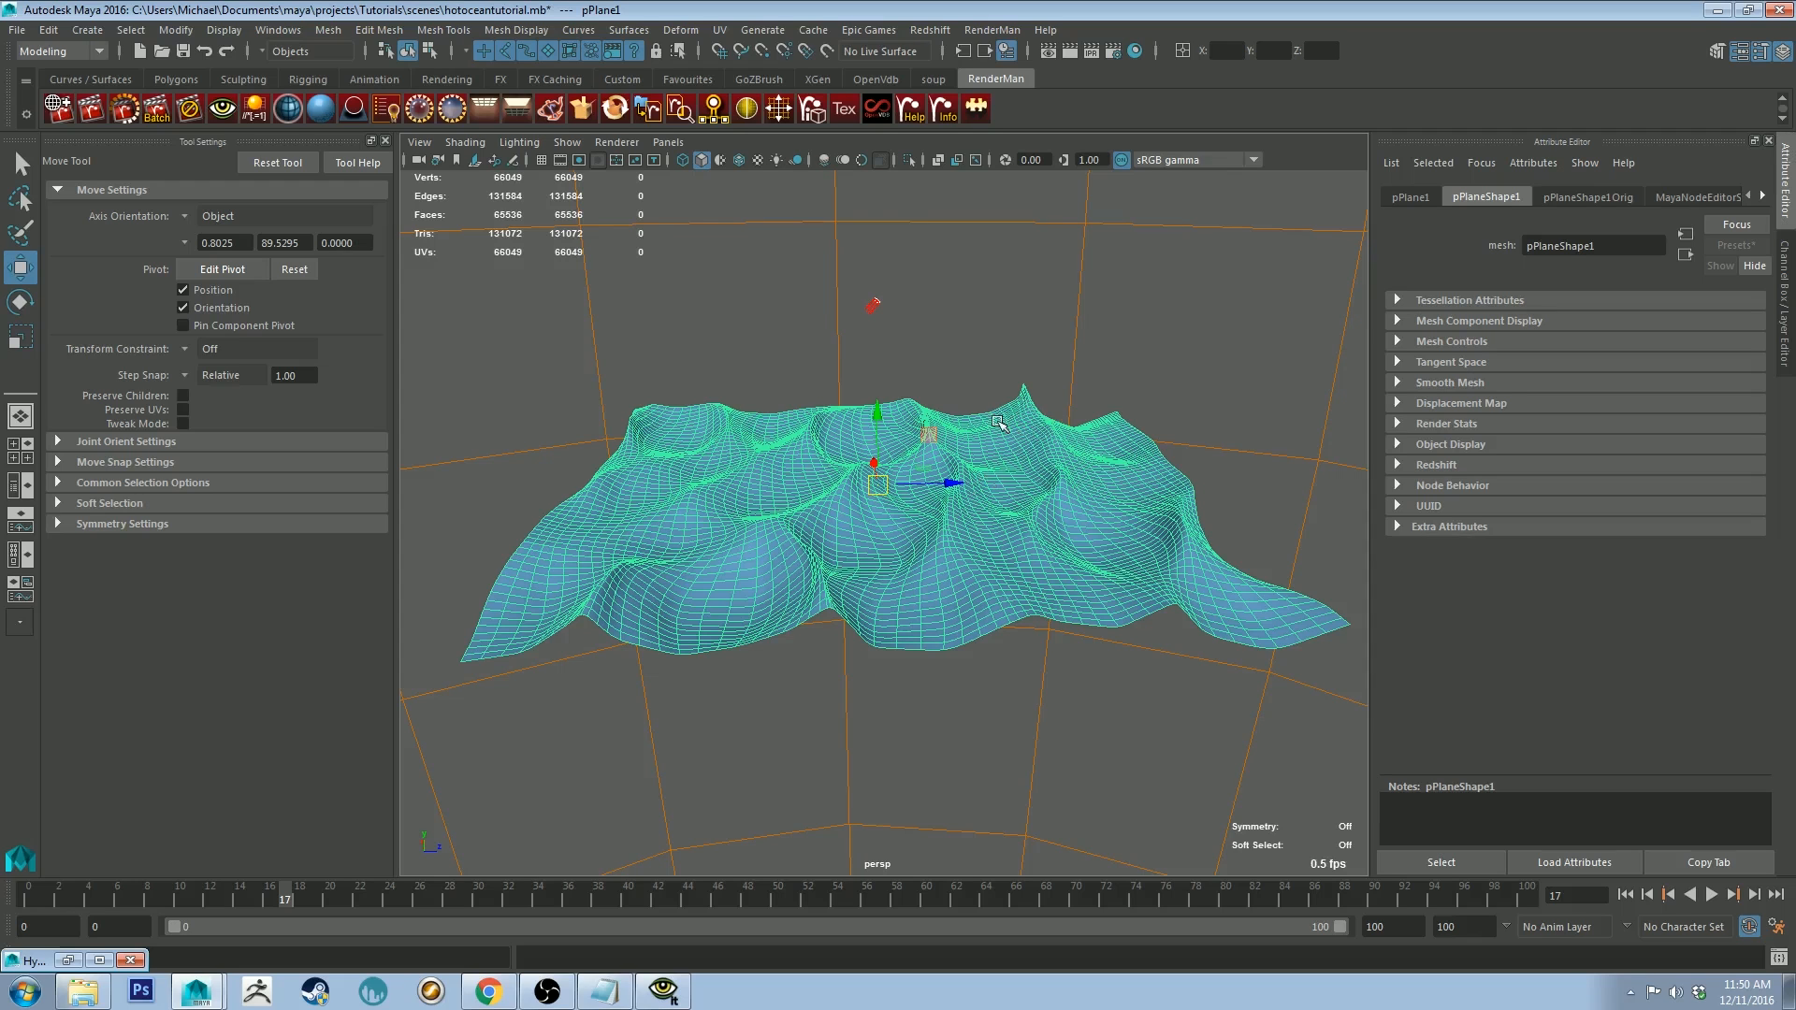
click(984, 350)
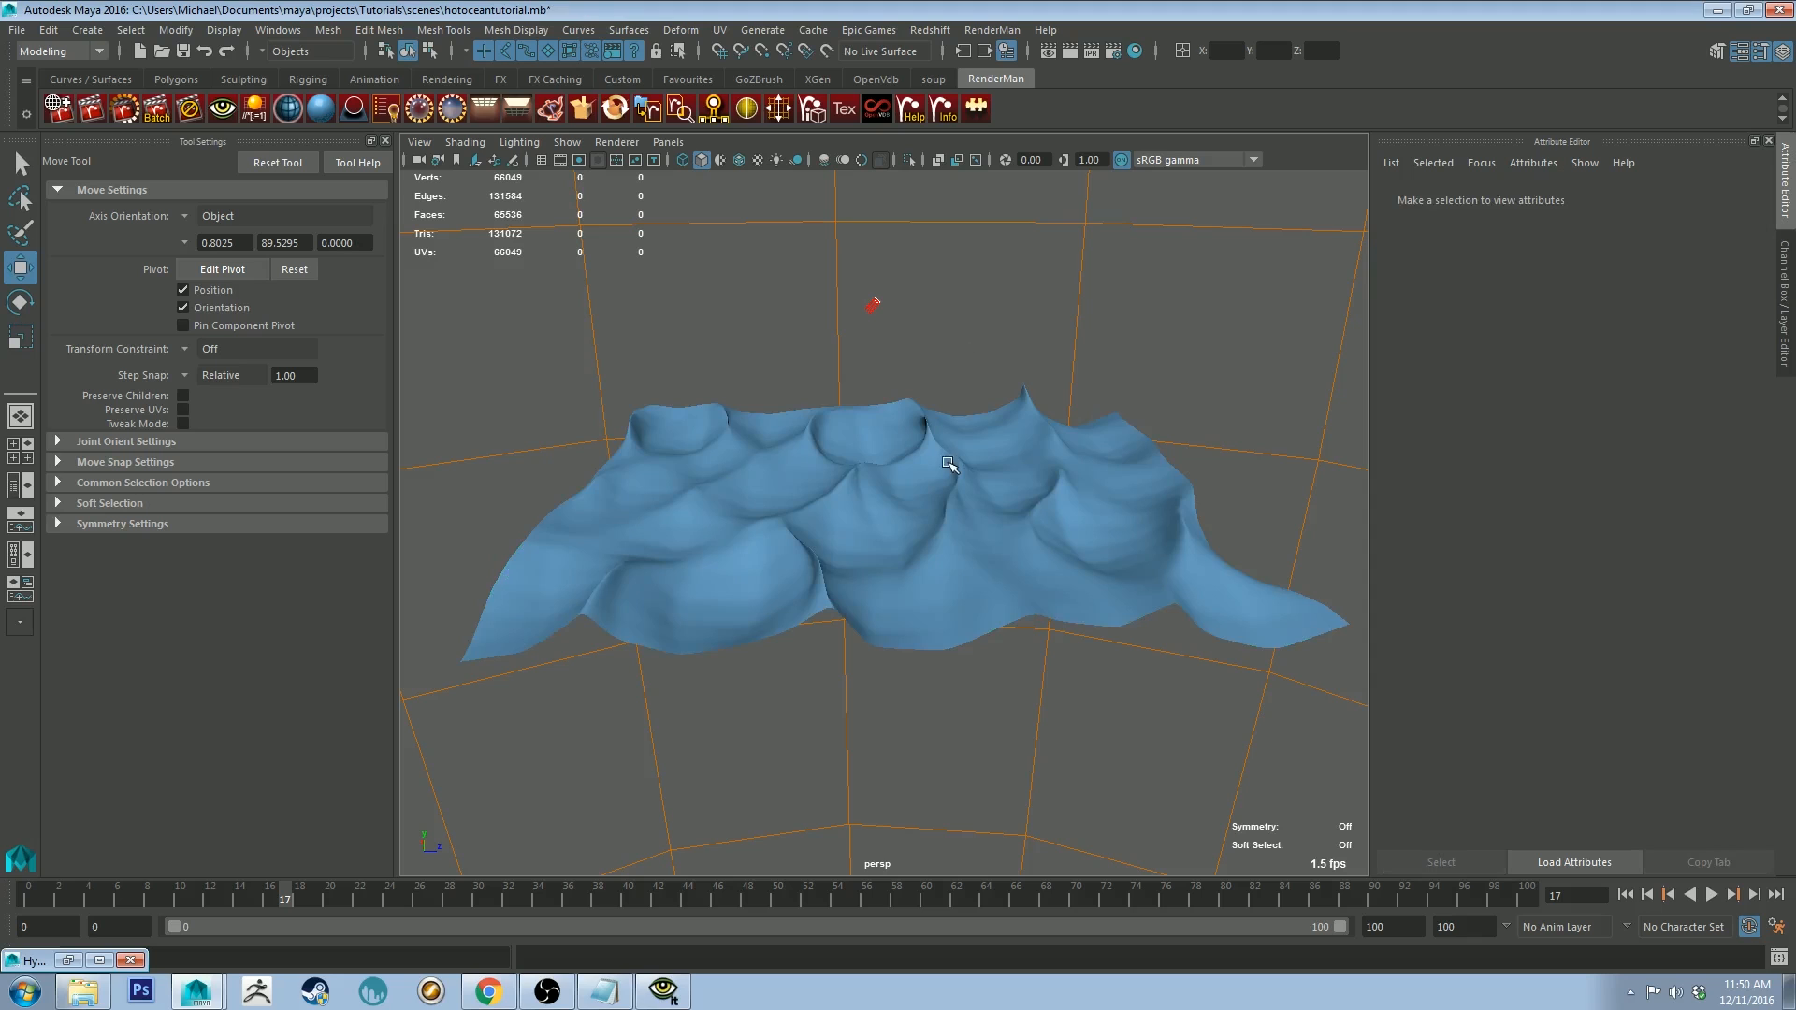
alt+drag(933, 456, 921, 450)
alt+middle_drag(921, 450, 921, 483)
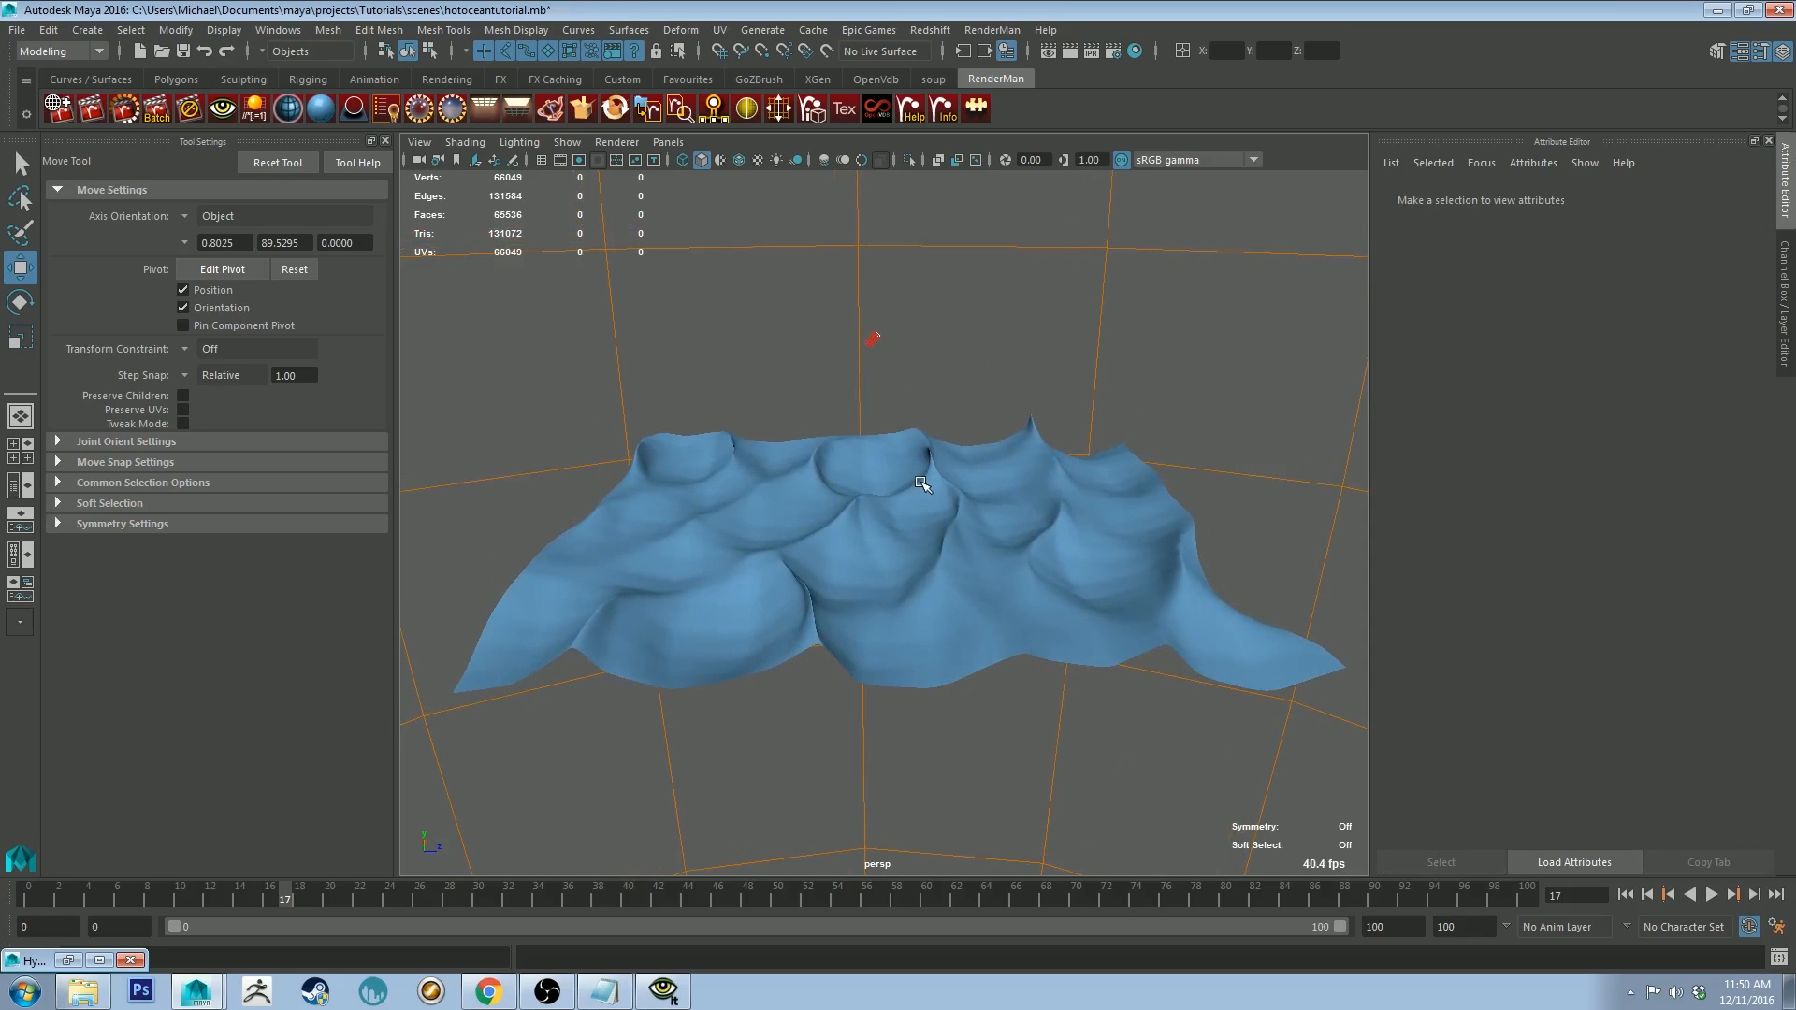